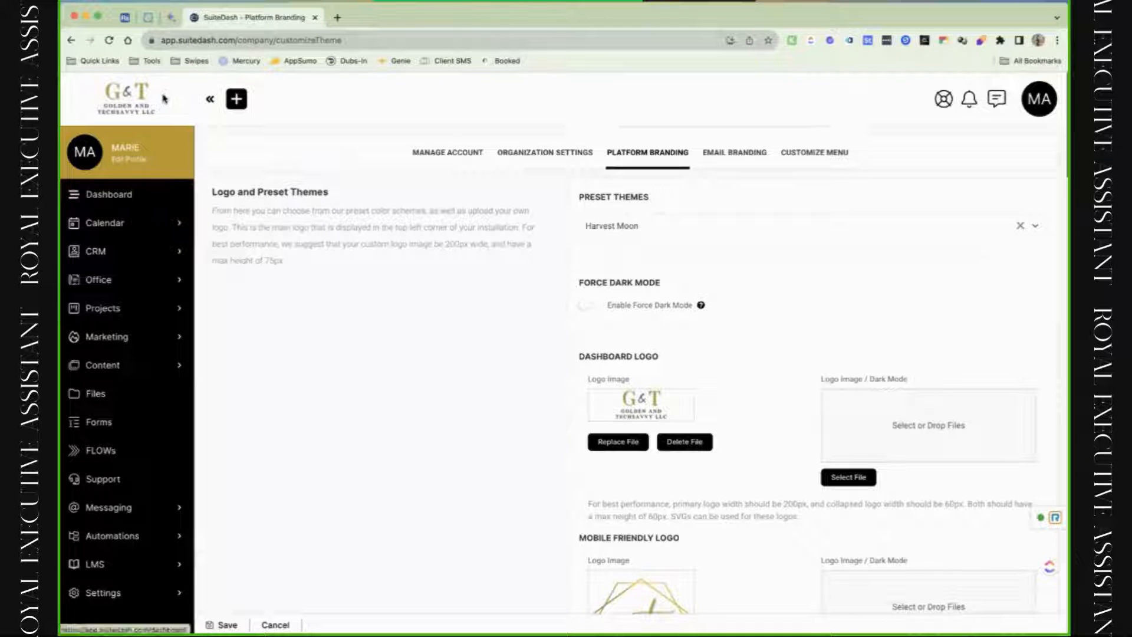
Reload the Platform Branding page and glance at the account menu.
{"action": "left_click", "coordinate": [210, 99]}
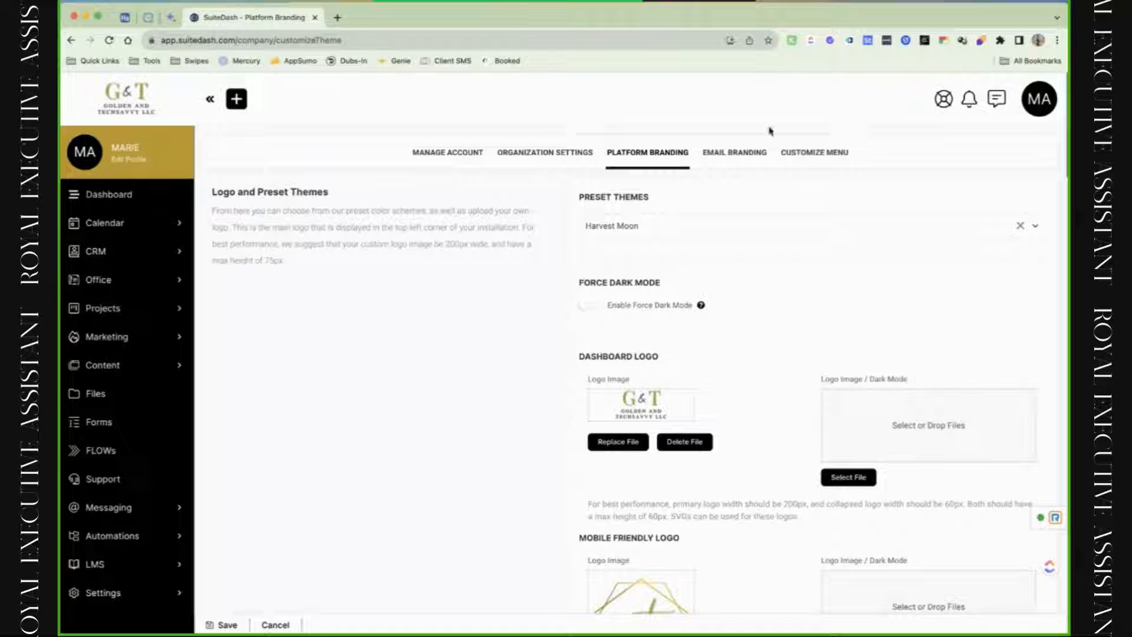
{"action": "left_click", "coordinate": [675, 160]}
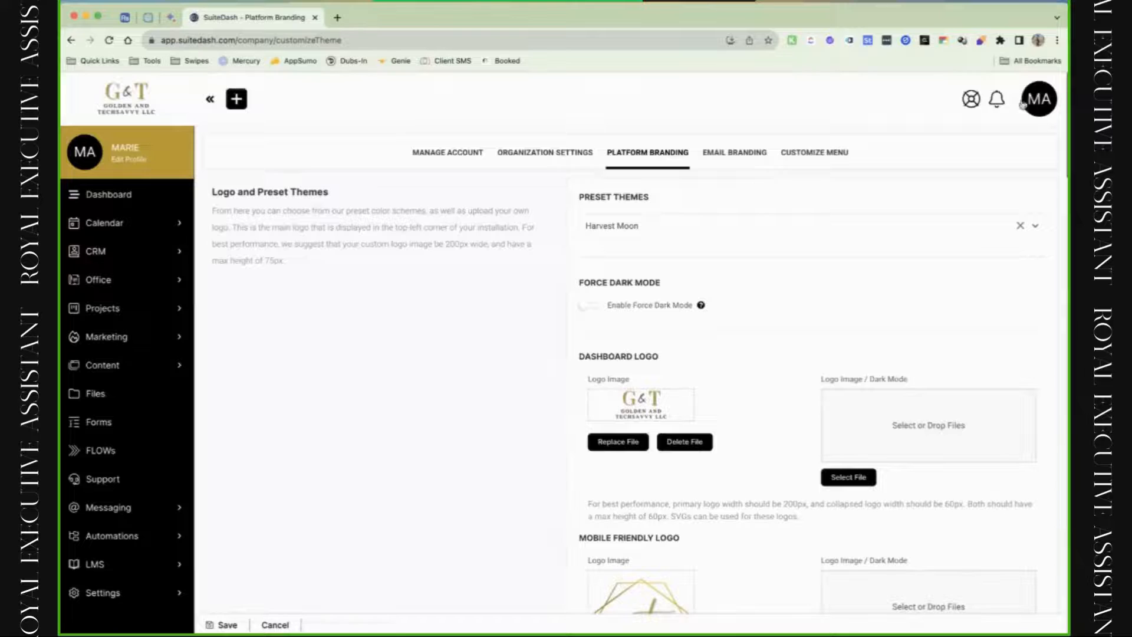
{"action": "left_click", "coordinate": [1041, 104]}
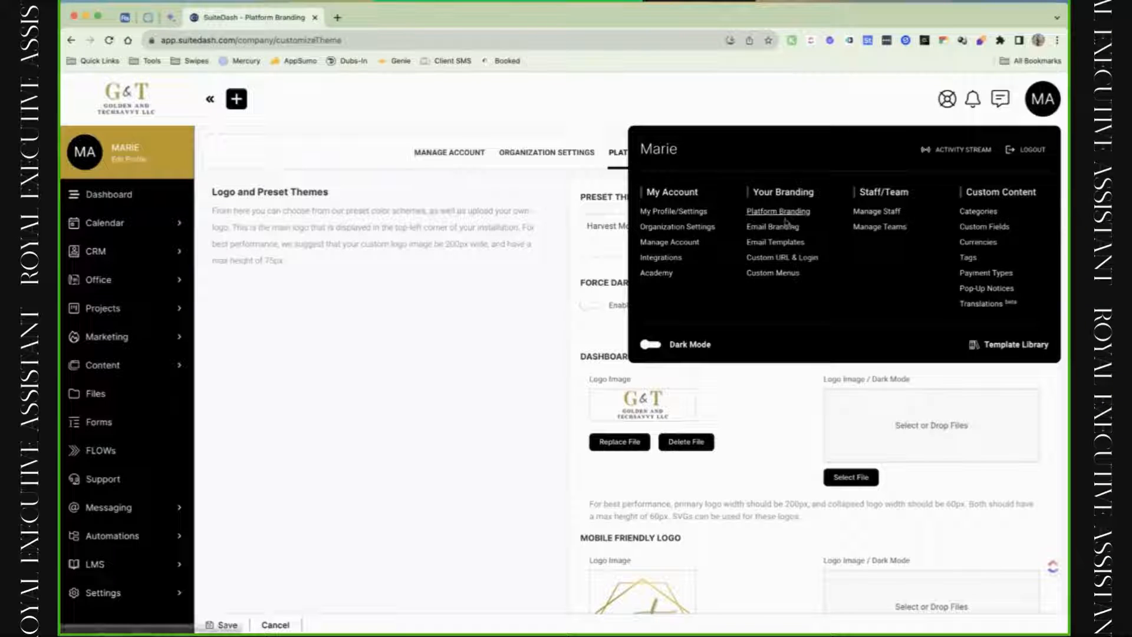
{"action": "left_click", "coordinate": [439, 280]}
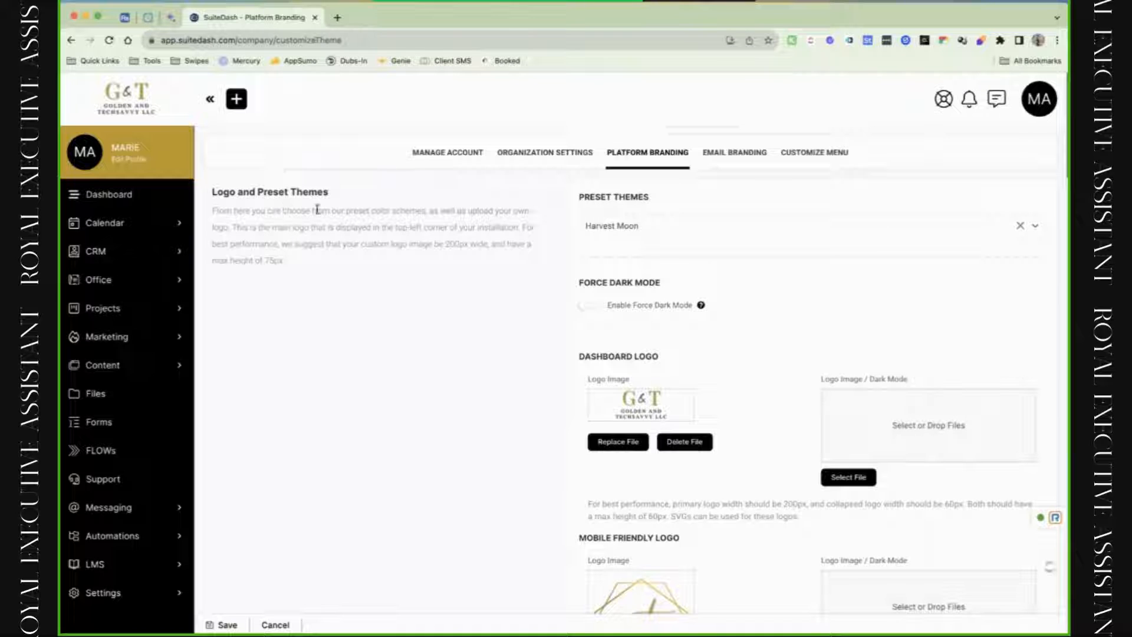
Try the Modern Blue preset theme, then switch back to Harvest Moon and review the page.
{"action": "left_click", "coordinate": [628, 230]}
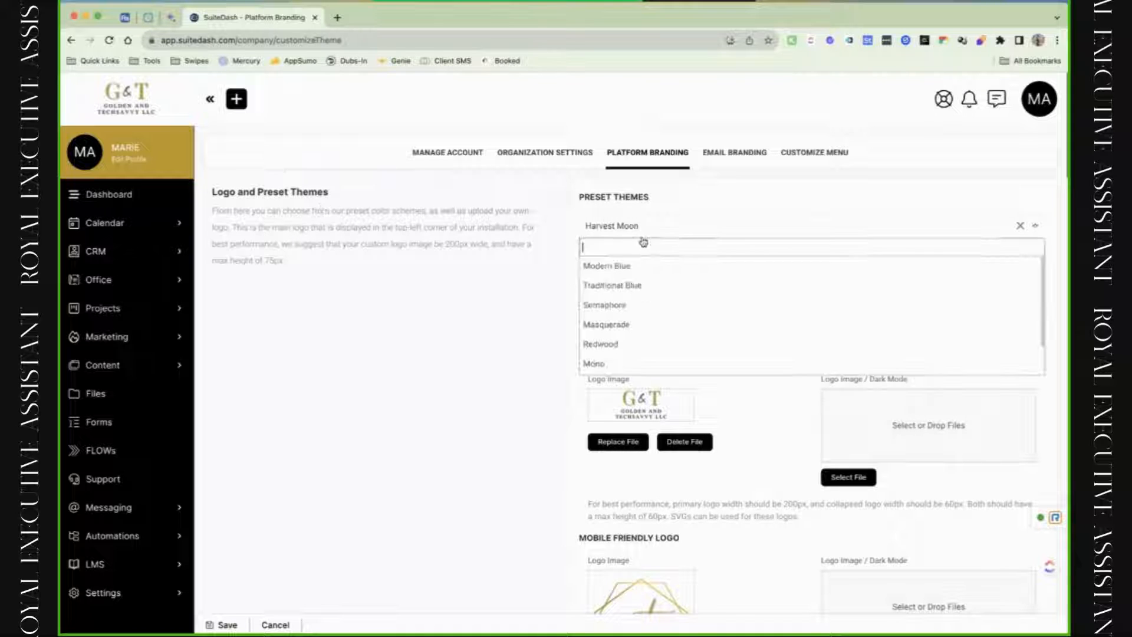
{"action": "left_click", "coordinate": [654, 267]}
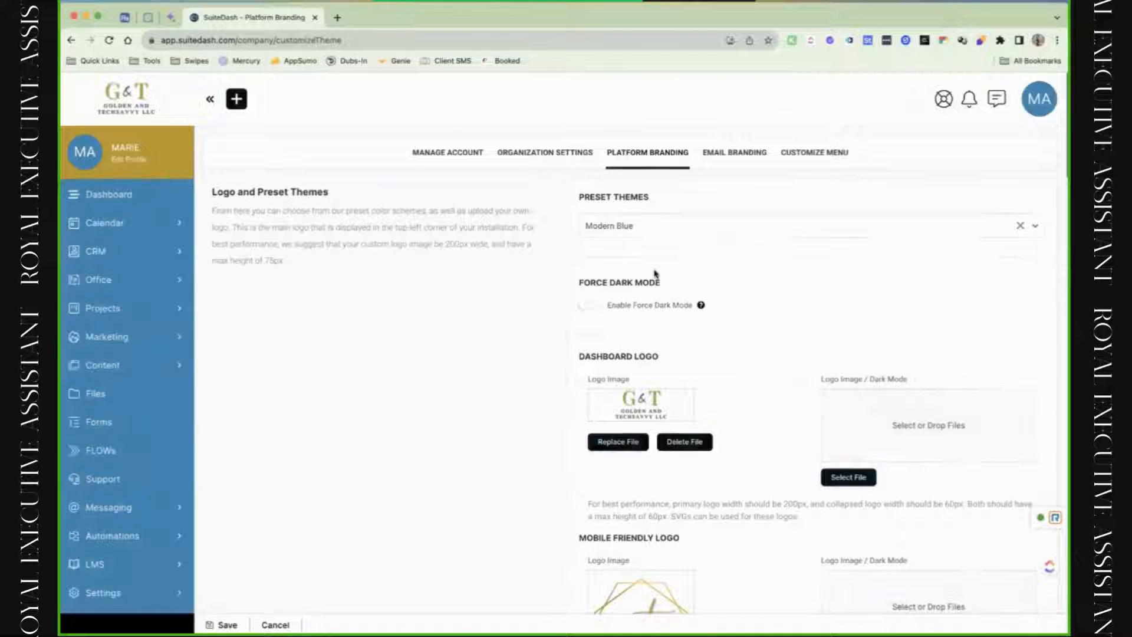
{"action": "left_click", "coordinate": [661, 232]}
{"action": "left_click", "coordinate": [648, 286]}
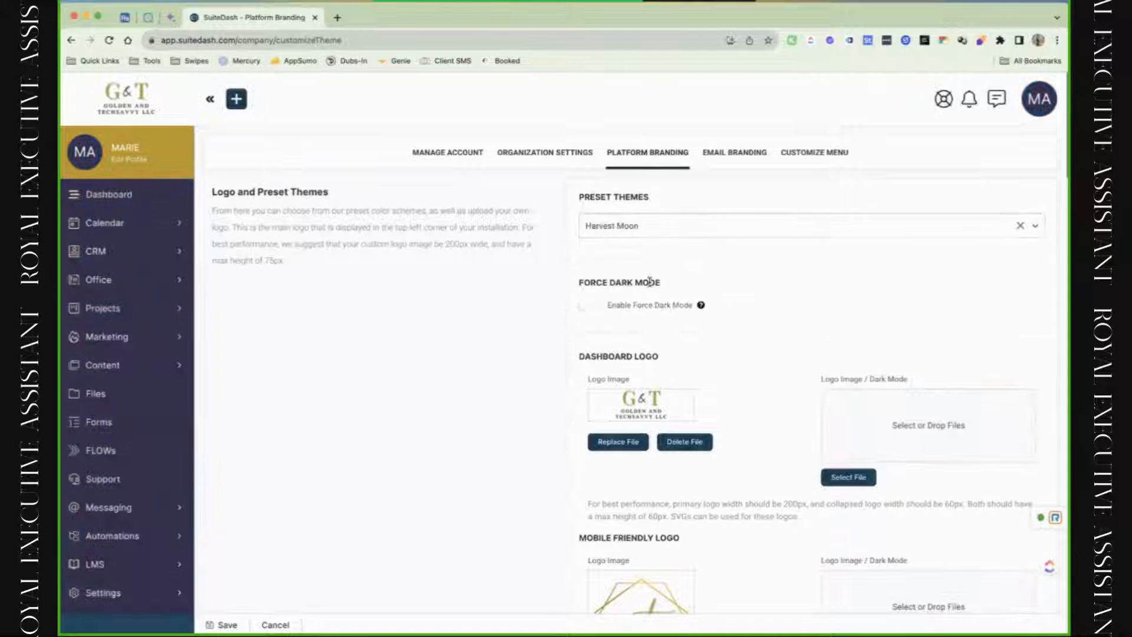
{"action": "left_click", "coordinate": [641, 235]}
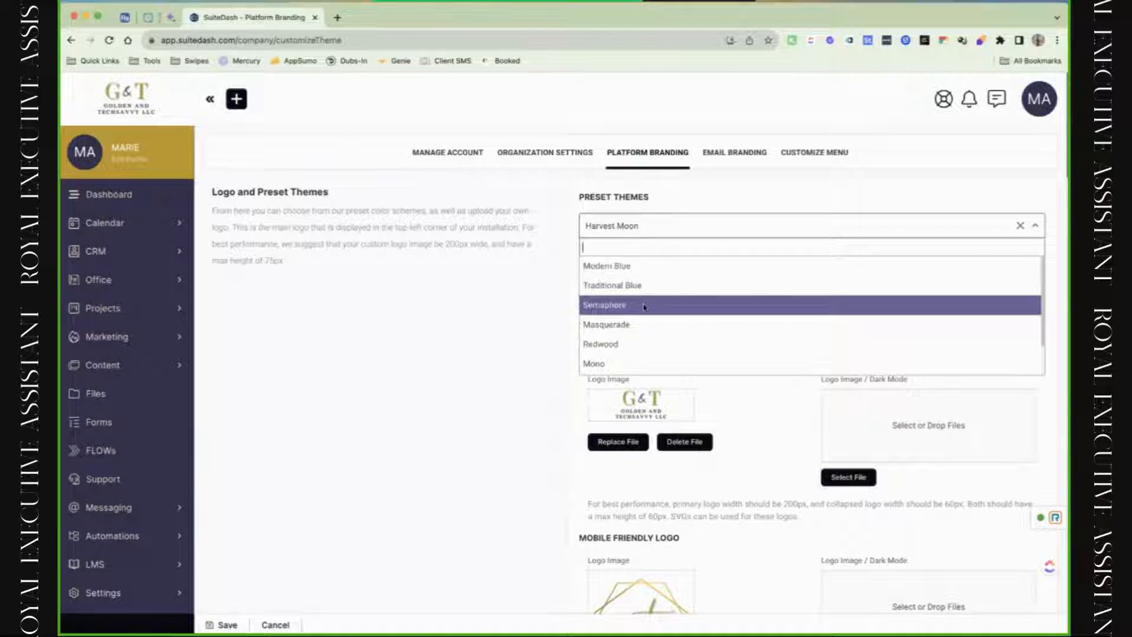
{"action": "left_click", "coordinate": [487, 315]}
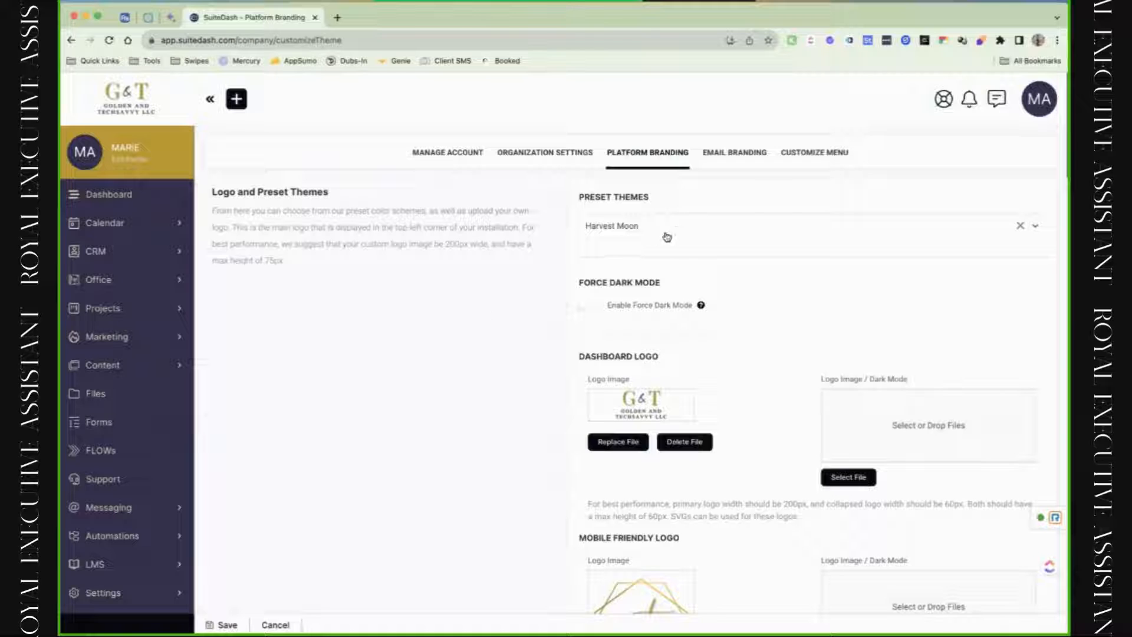
{"action": "scroll", "coordinate": [655, 285], "scroll_direction": "down", "scroll_amount": 1}
{"action": "scroll", "coordinate": [652, 310], "scroll_direction": "down", "scroll_amount": 5}
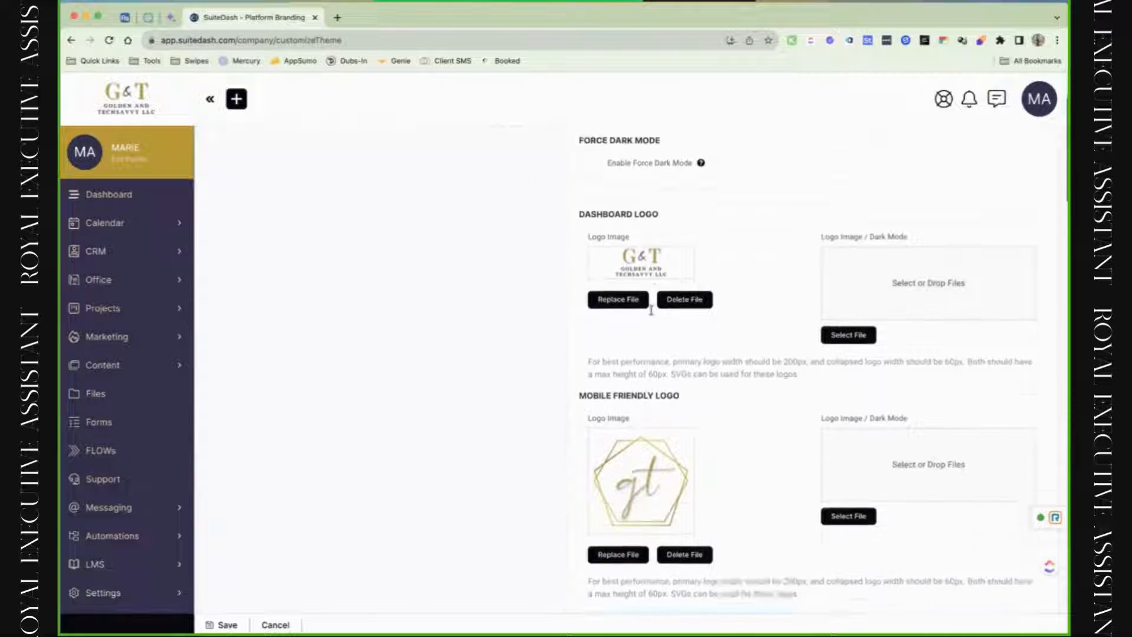
{"action": "scroll", "coordinate": [652, 313], "scroll_direction": "down", "scroll_amount": 1}
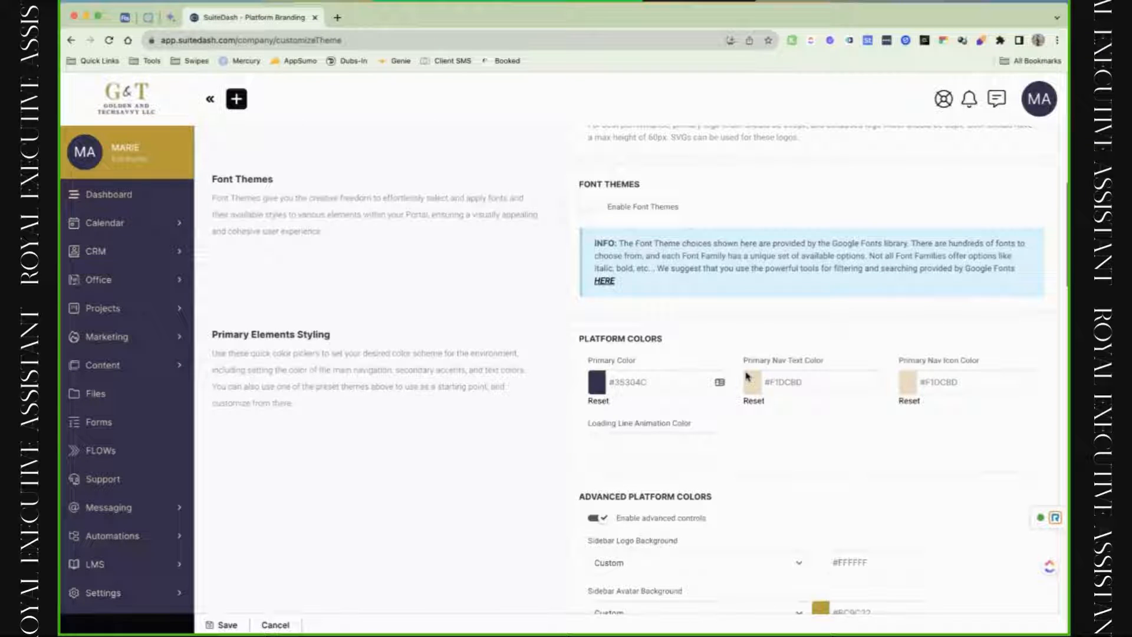
{"action": "scroll", "coordinate": [746, 376], "scroll_direction": "up", "scroll_amount": 10}
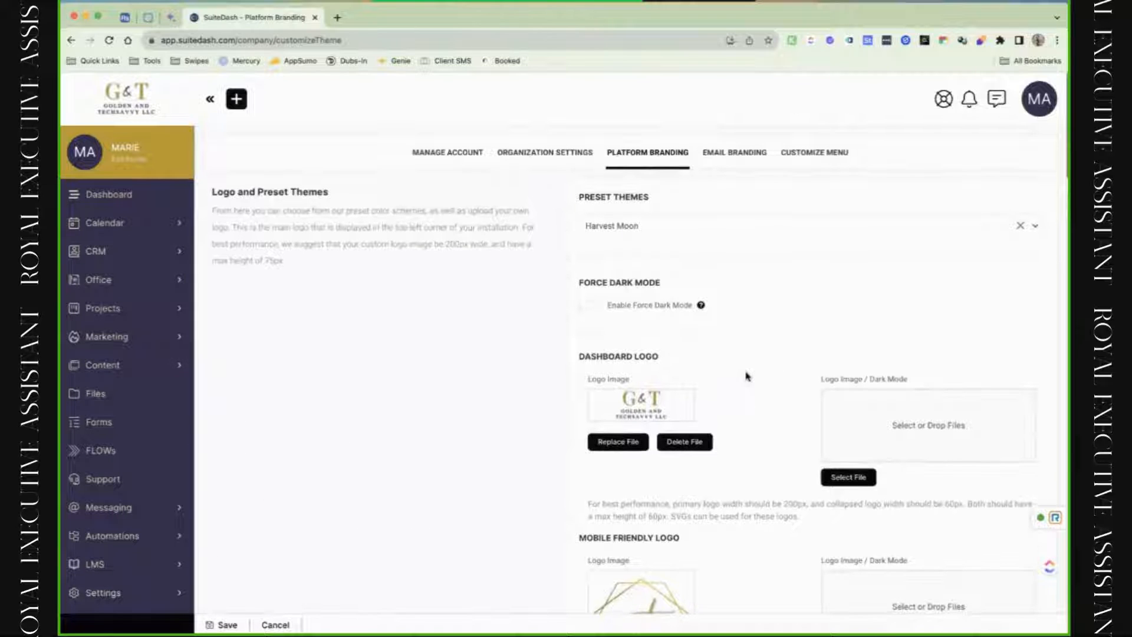
{"action": "left_click", "coordinate": [625, 308]}
{"action": "mouse_move", "coordinate": [1036, 137]}
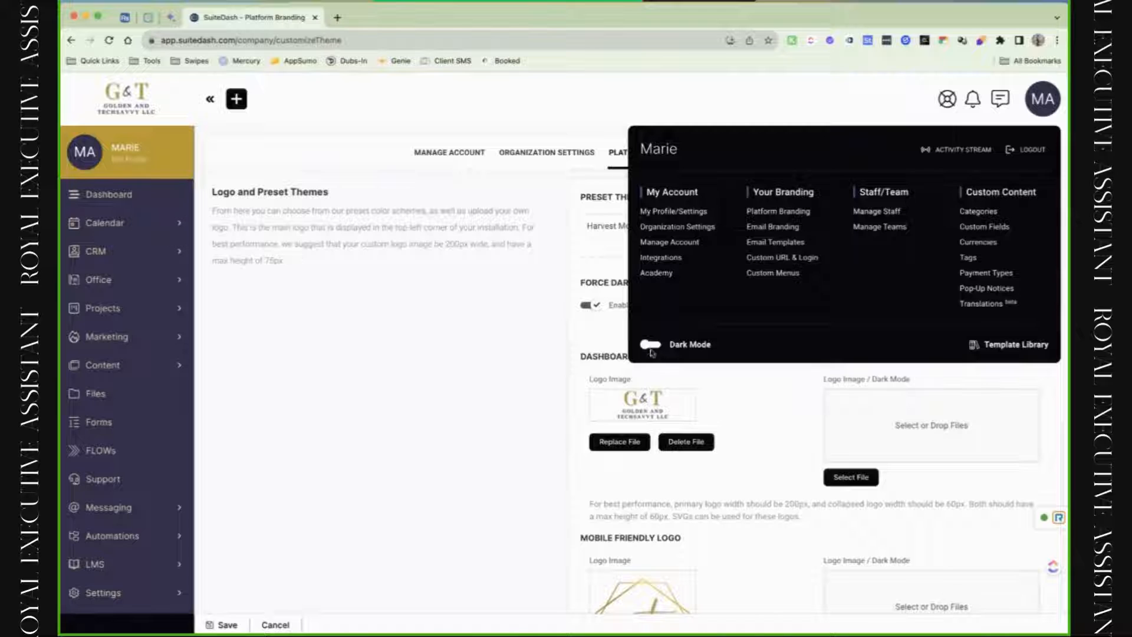
{"action": "left_click", "coordinate": [593, 308]}
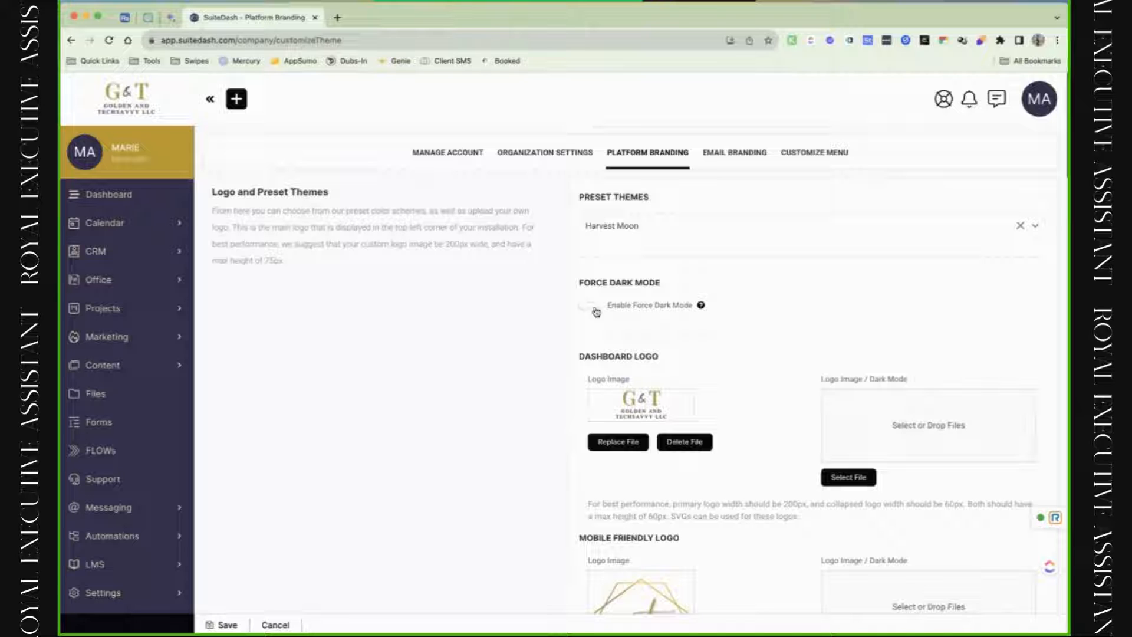
{"action": "scroll", "coordinate": [616, 407], "scroll_direction": "down", "scroll_amount": 3}
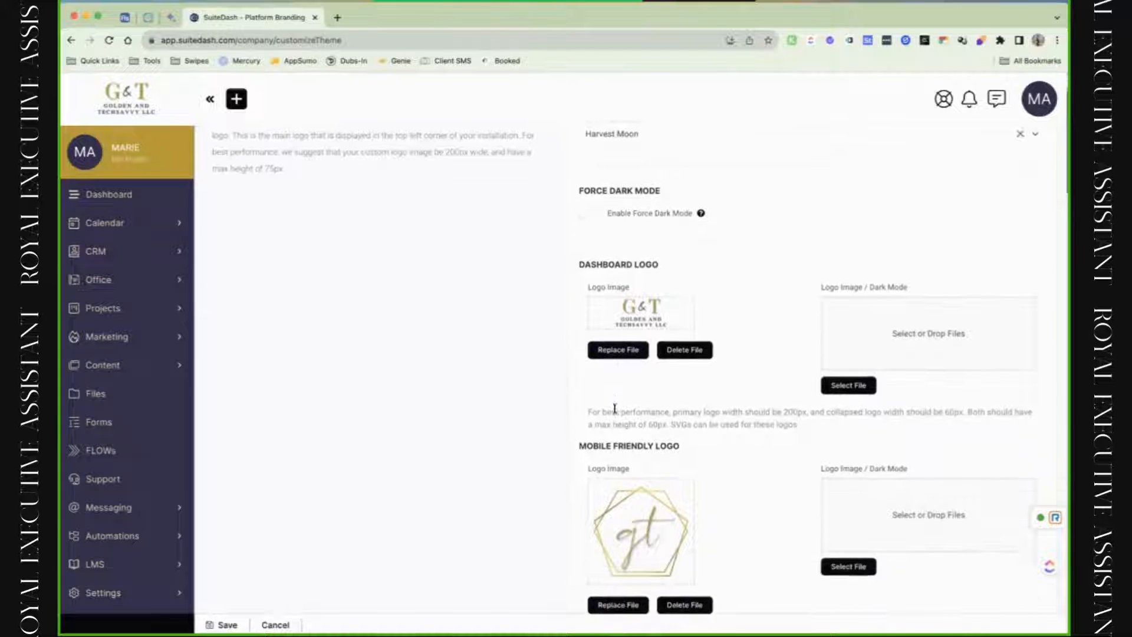
{"action": "scroll", "coordinate": [615, 408], "scroll_direction": "down", "scroll_amount": 1}
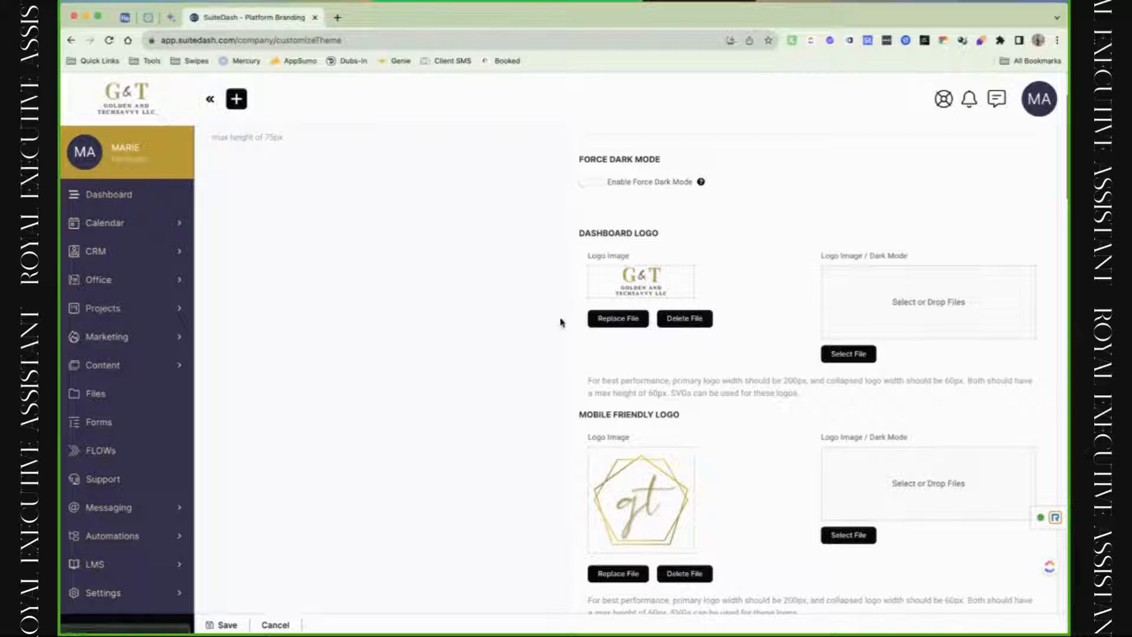
Drop the G&T logo into the Dashboard Dark Mode zone and the gt emblem into the Mobile Dark Mode zone.
{"action": "left_click_drag", "start_coordinate": [637, 295], "coordinate": [868, 307]}
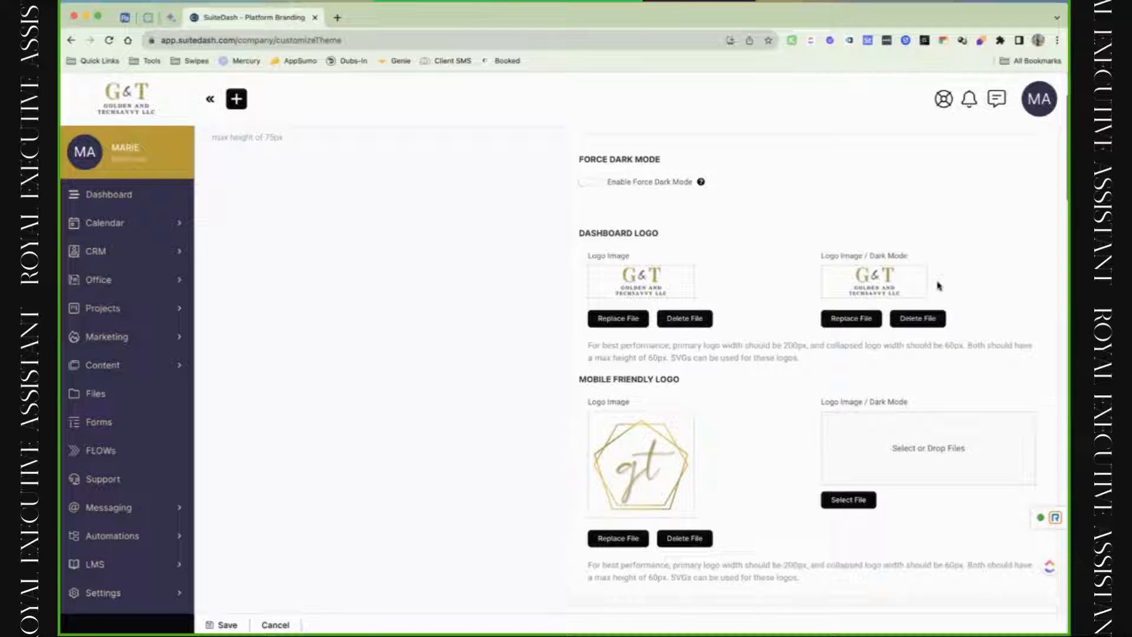
{"action": "scroll", "coordinate": [789, 423], "scroll_direction": "down", "scroll_amount": 3}
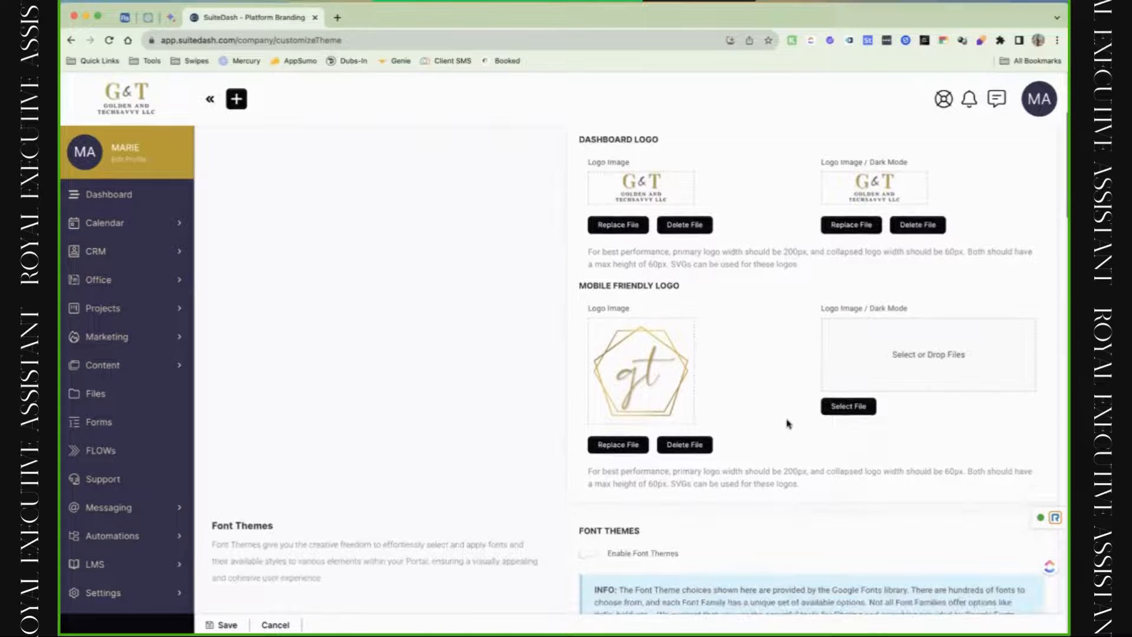
{"action": "scroll", "coordinate": [787, 424], "scroll_direction": "down", "scroll_amount": 1}
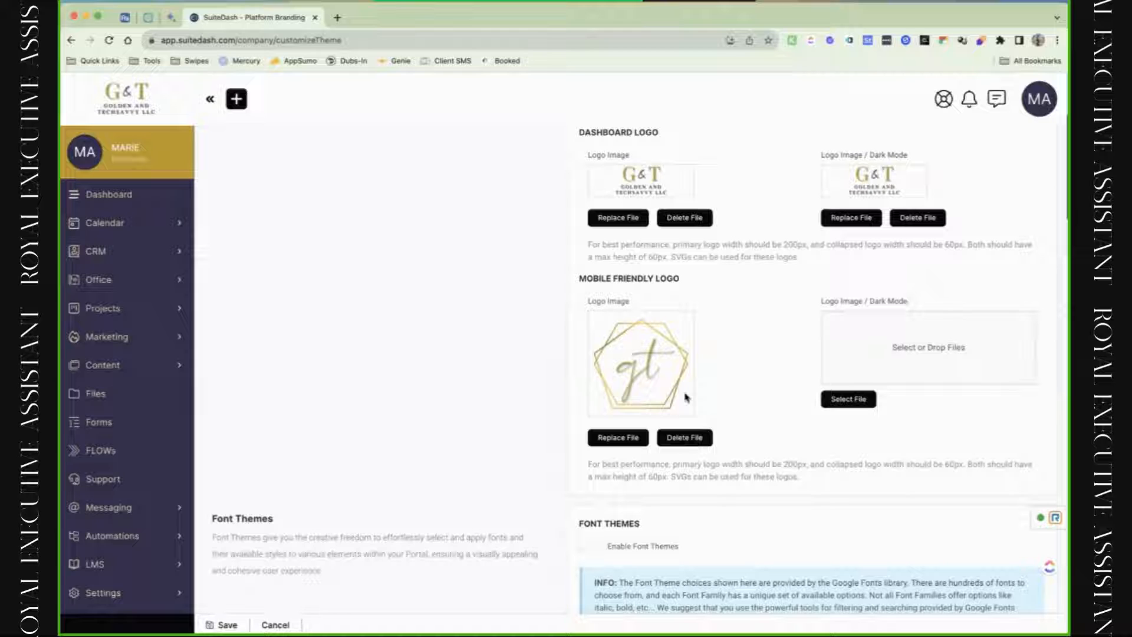
{"action": "left_click", "coordinate": [210, 100]}
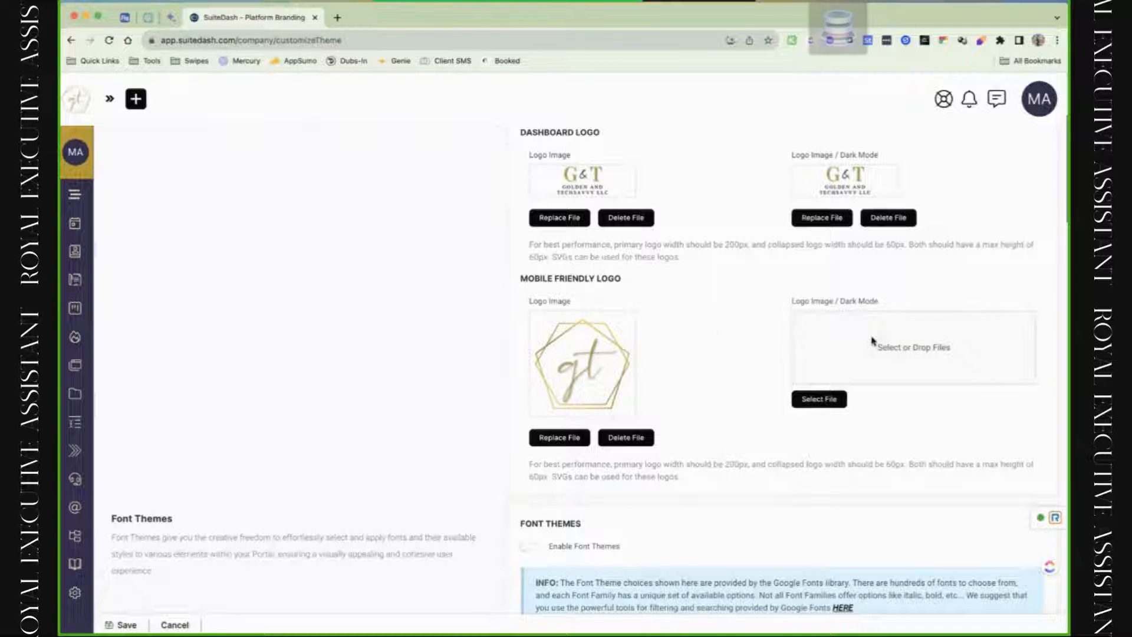
{"action": "left_click_drag", "start_coordinate": [872, 341], "coordinate": [873, 342]}
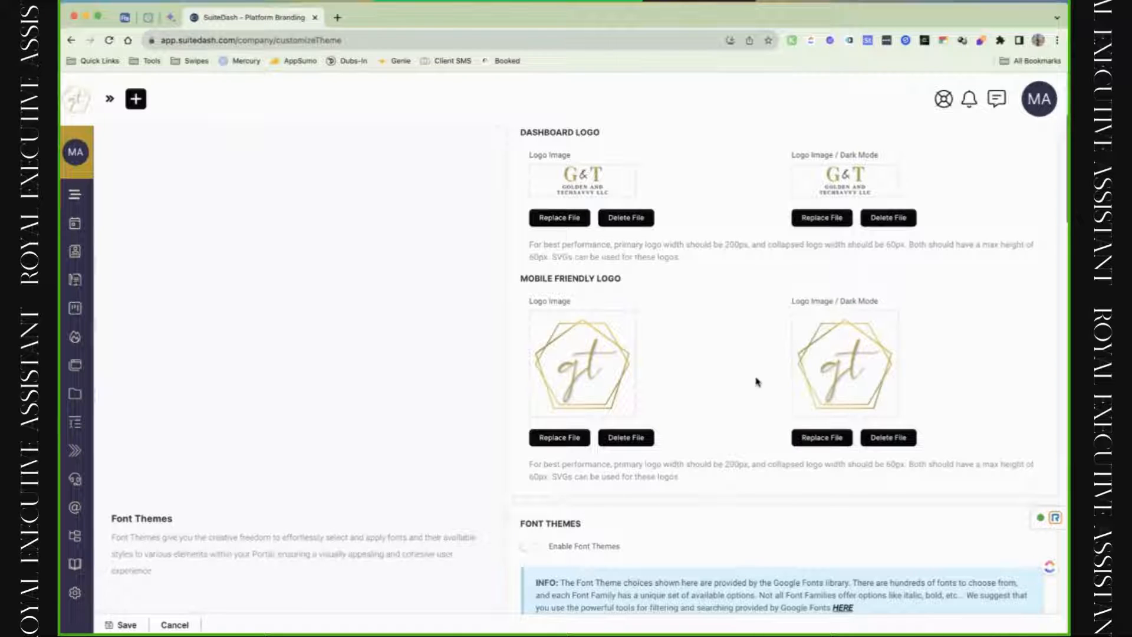
{"action": "scroll", "coordinate": [724, 401], "scroll_direction": "down", "scroll_amount": 3}
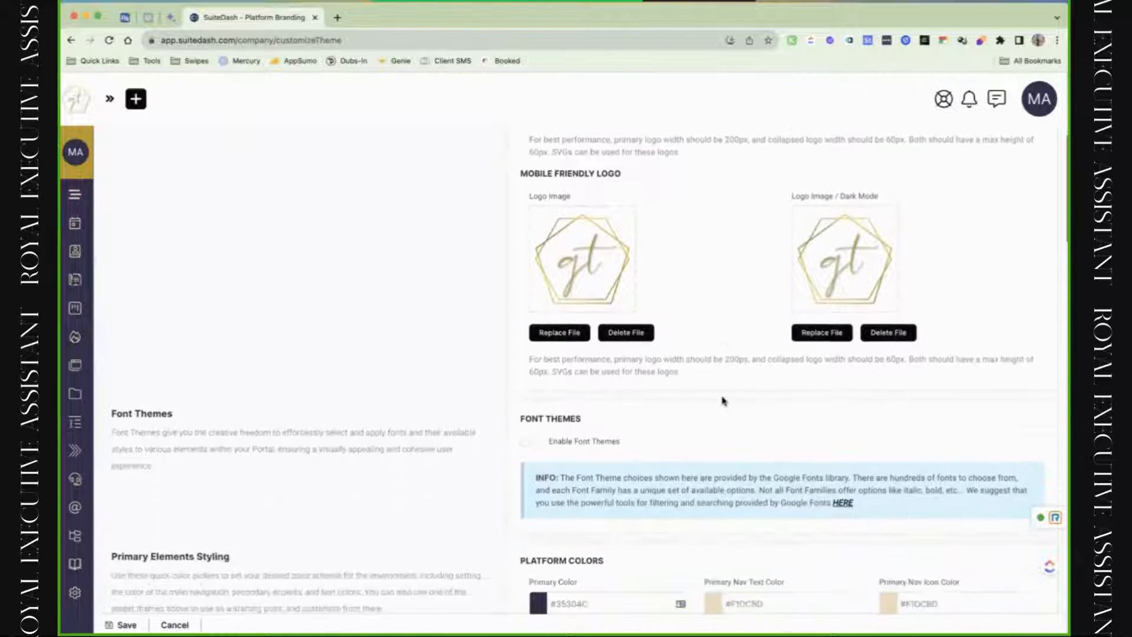
{"action": "scroll", "coordinate": [724, 401], "scroll_direction": "down", "scroll_amount": 3}
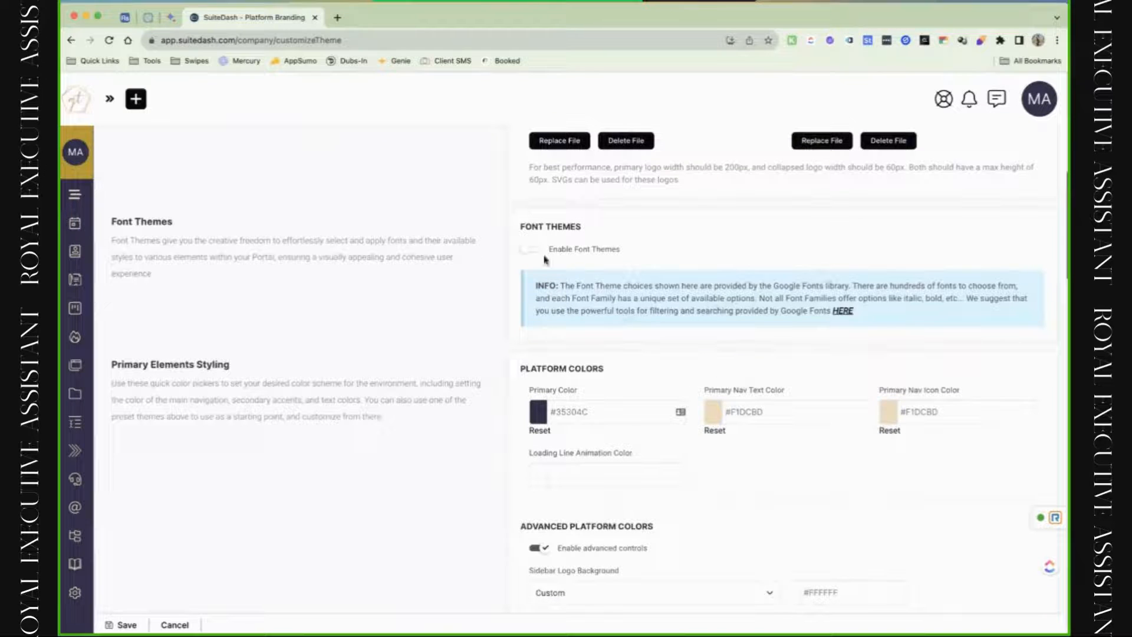
Enable Font Themes and browse the Primary Headers font list, keeping Inter for now.
{"action": "left_click", "coordinate": [533, 253]}
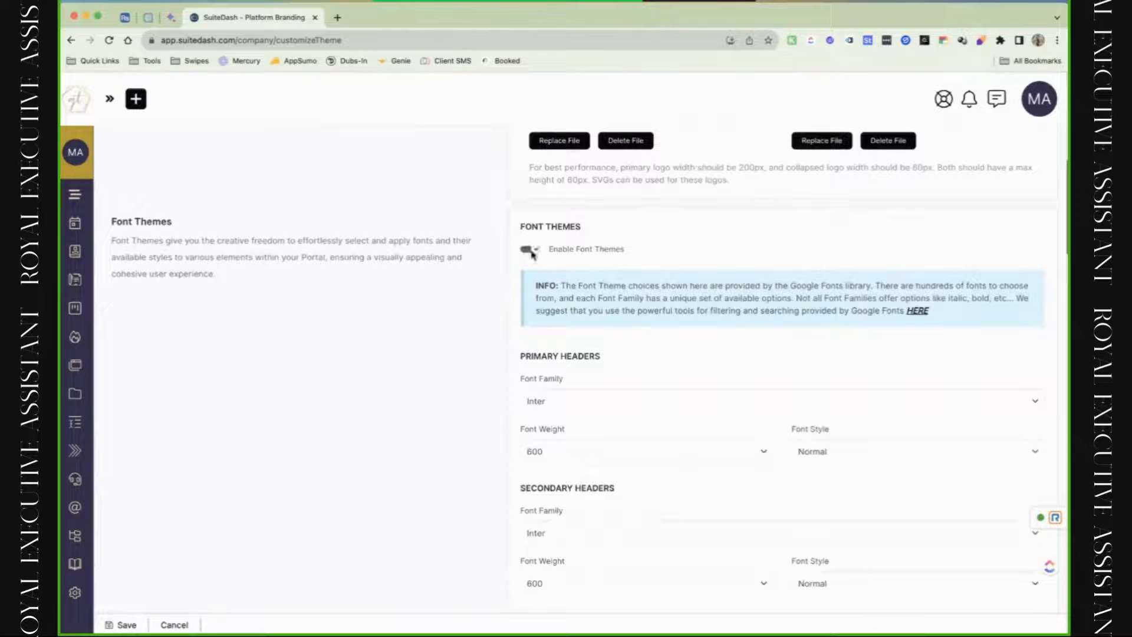
{"action": "left_click", "coordinate": [633, 404]}
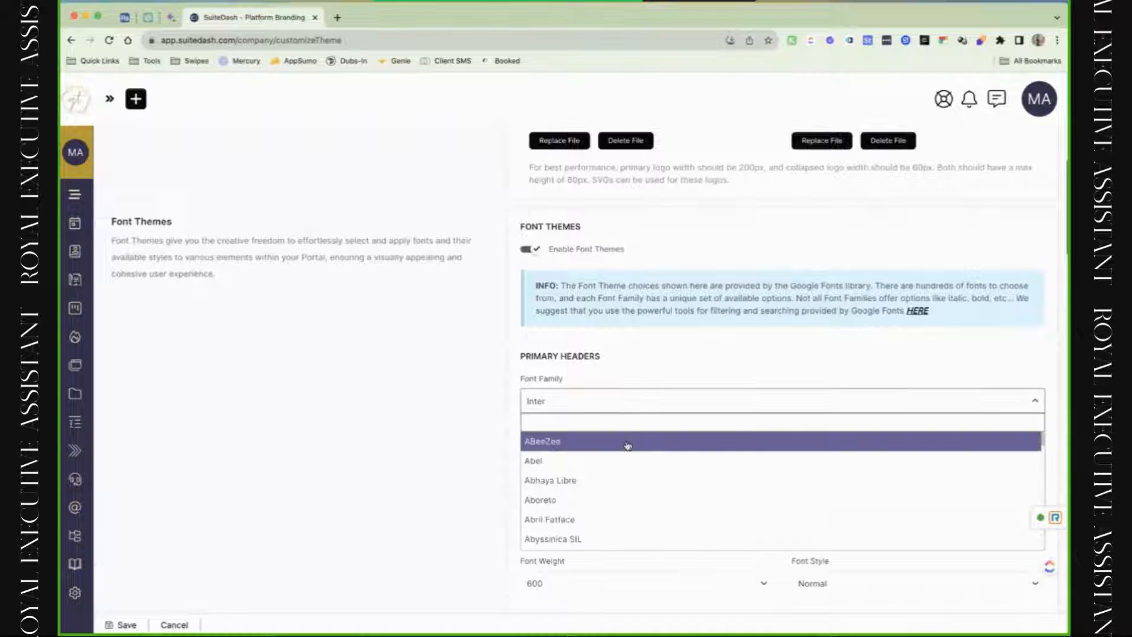
{"action": "scroll", "coordinate": [628, 466], "scroll_direction": "down", "scroll_amount": 2}
{"action": "left_click", "coordinate": [661, 392]}
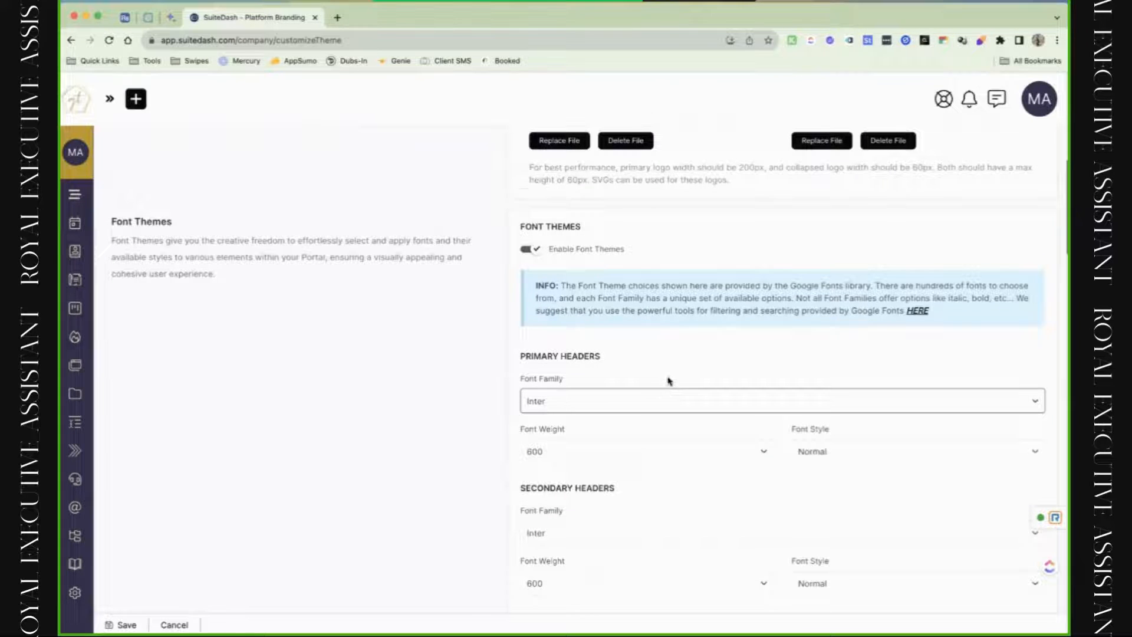
{"action": "scroll", "coordinate": [669, 381], "scroll_direction": "down", "scroll_amount": 5}
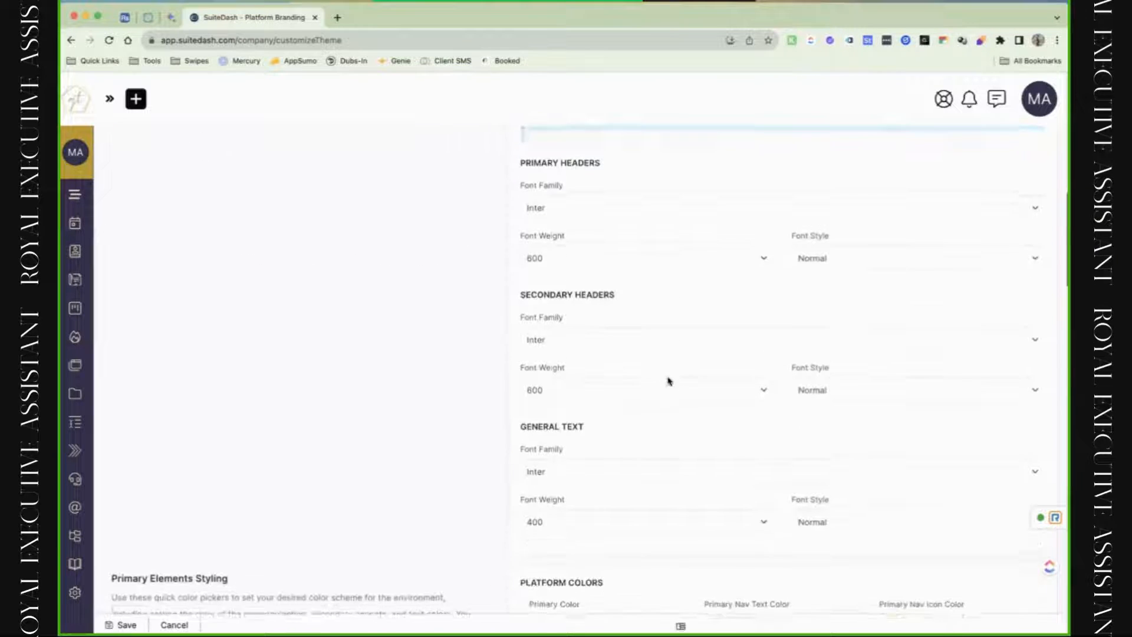
{"action": "scroll", "coordinate": [670, 381], "scroll_direction": "up", "scroll_amount": 1}
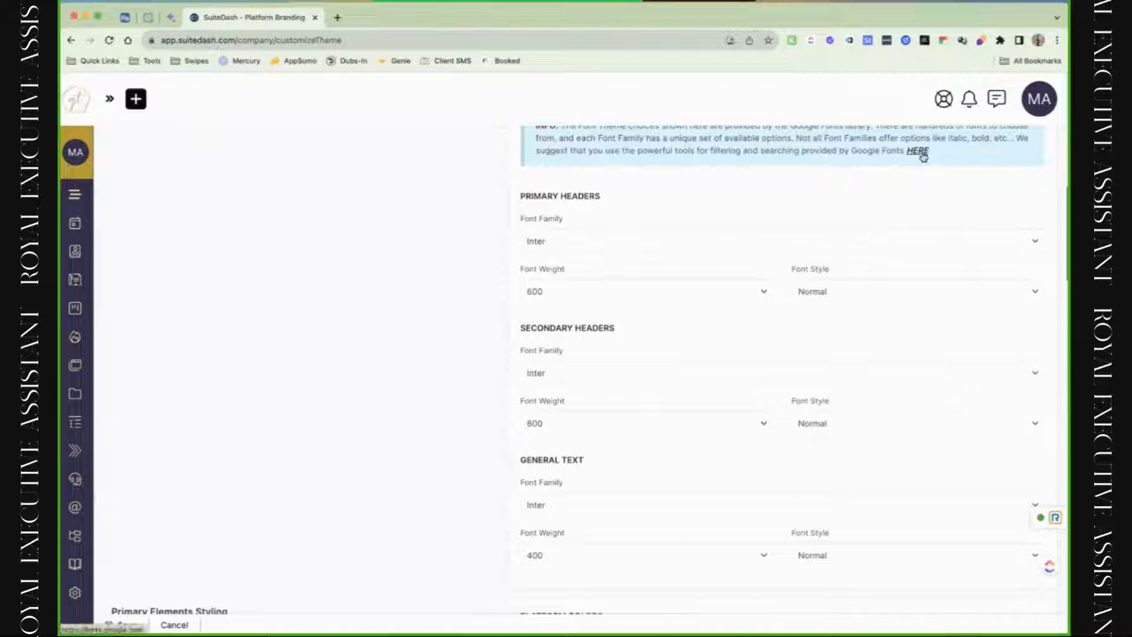
{"action": "left_click", "coordinate": [684, 250]}
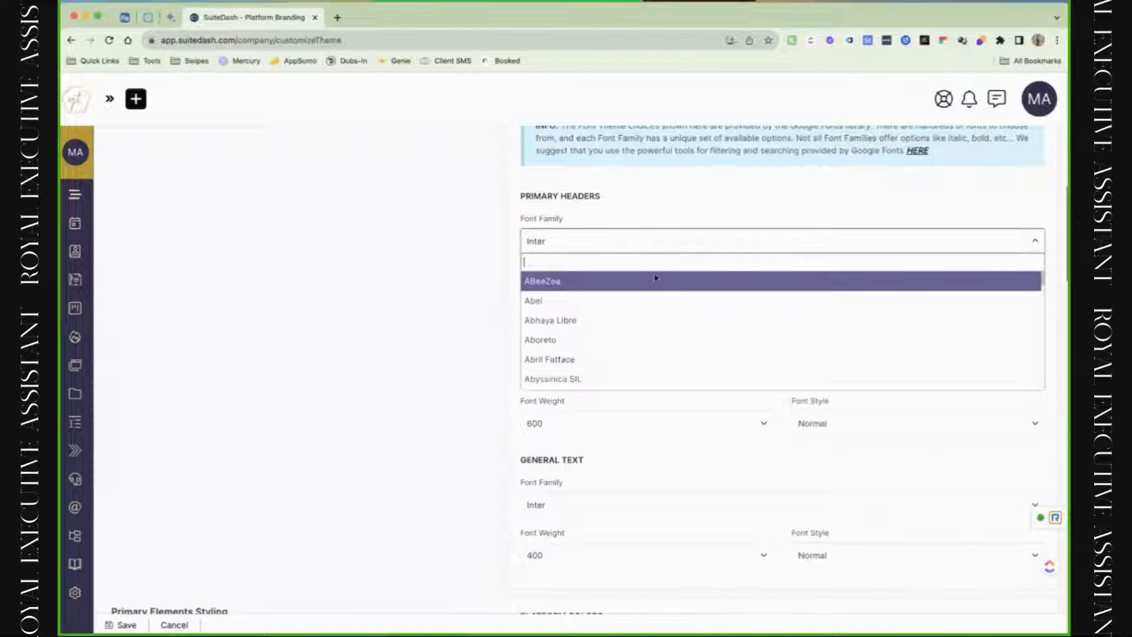
{"action": "scroll", "coordinate": [649, 317], "scroll_direction": "down", "scroll_amount": 5}
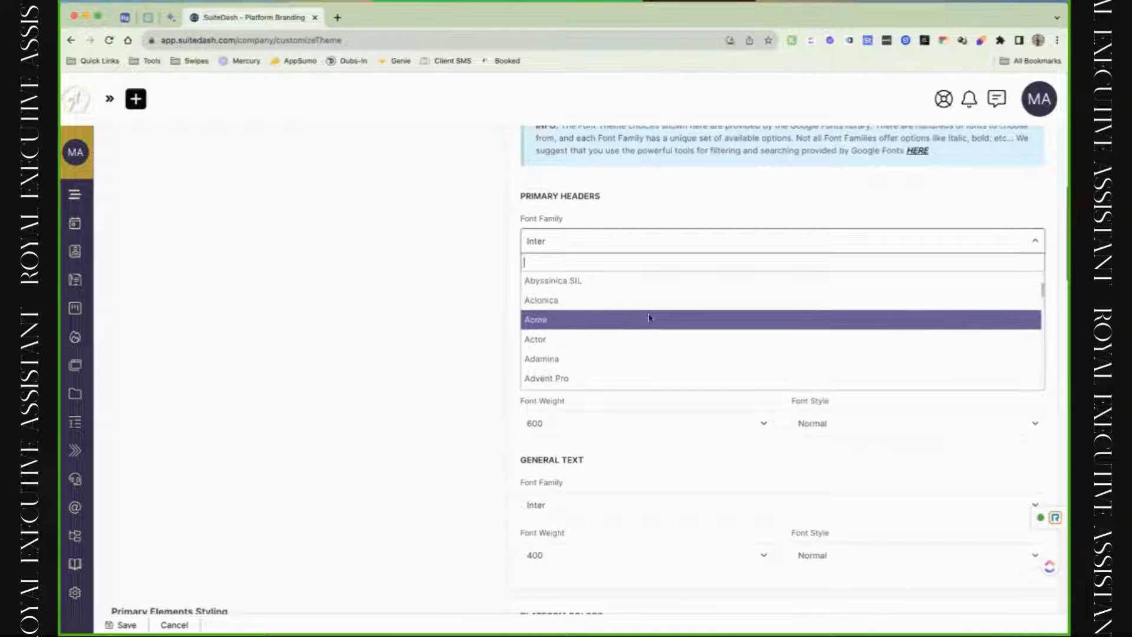
{"action": "scroll", "coordinate": [649, 317], "scroll_direction": "down", "scroll_amount": 3}
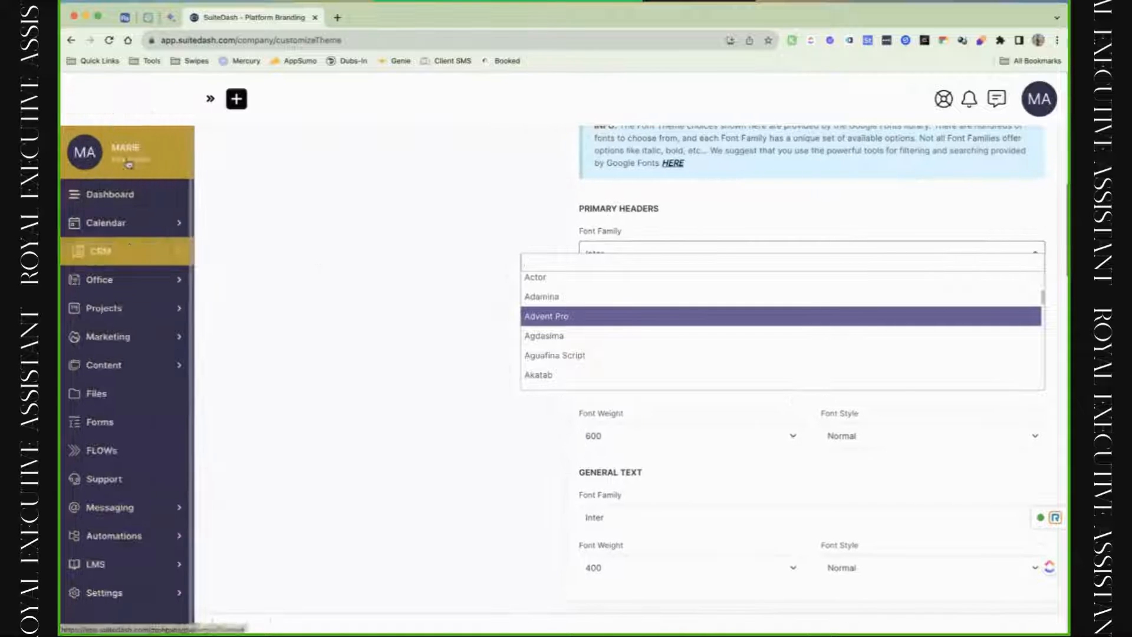
{"action": "left_click", "coordinate": [114, 125]}
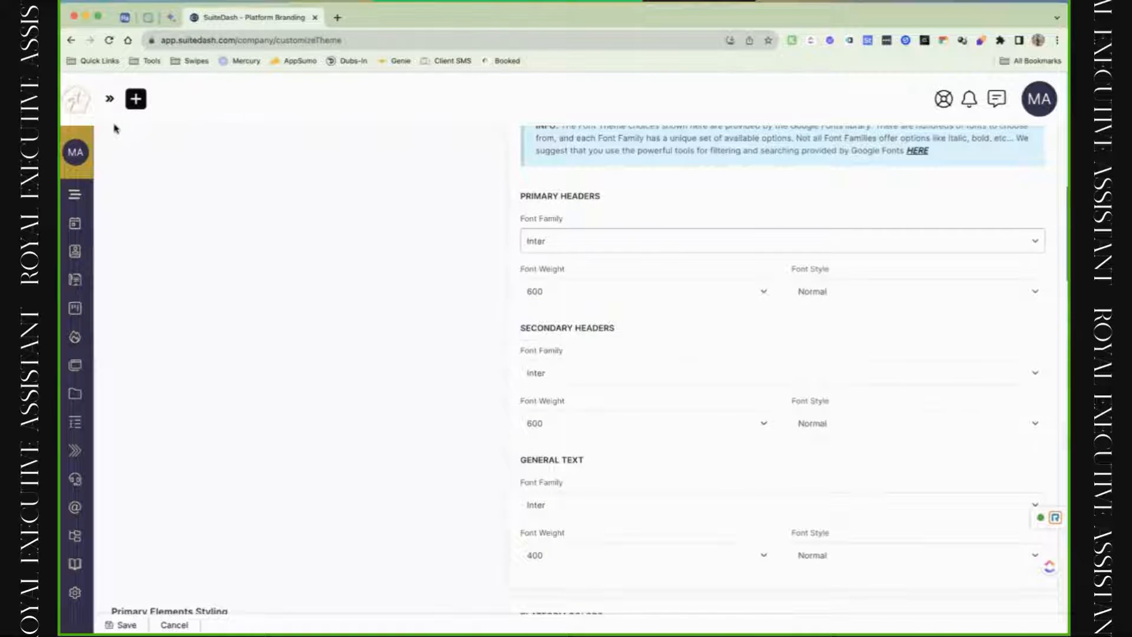
{"action": "left_click", "coordinate": [110, 100]}
Set the Primary Headers font family to Alef after briefly trying Aboreto.
{"action": "left_click", "coordinate": [657, 253]}
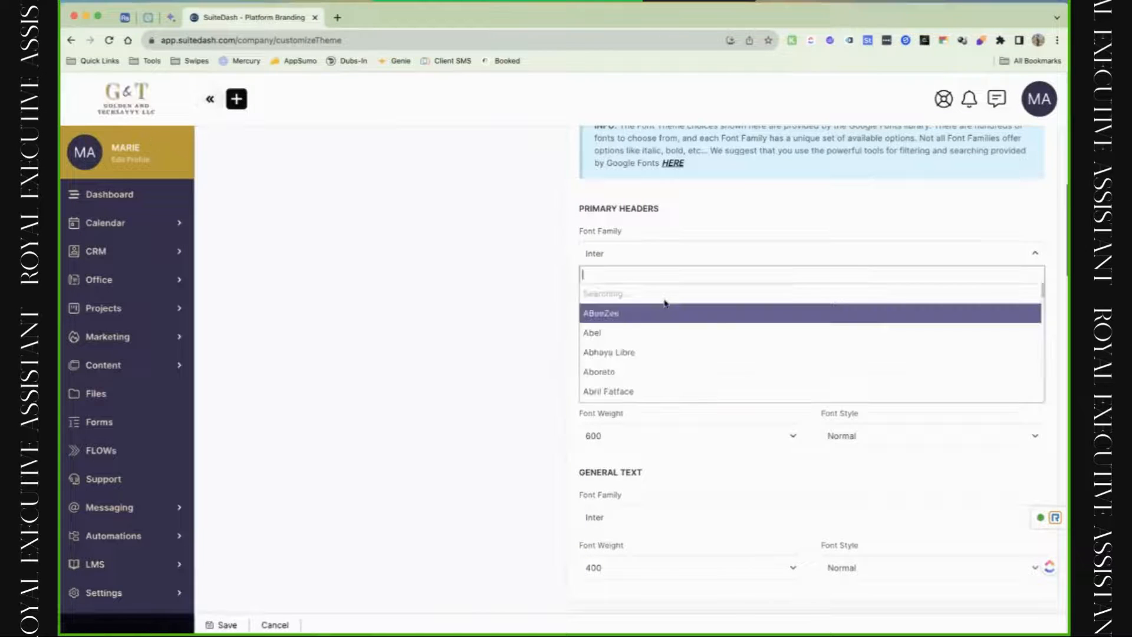
{"action": "left_click", "coordinate": [654, 351]}
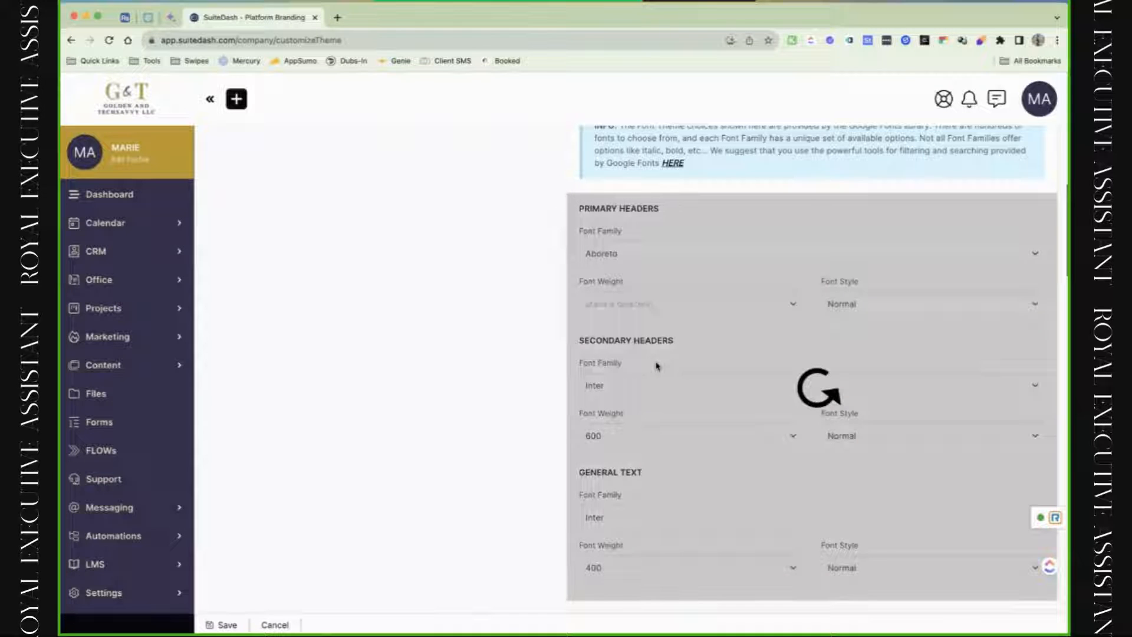
{"action": "left_click", "coordinate": [649, 260]}
{"action": "scroll", "coordinate": [654, 361], "scroll_direction": "down", "scroll_amount": 3}
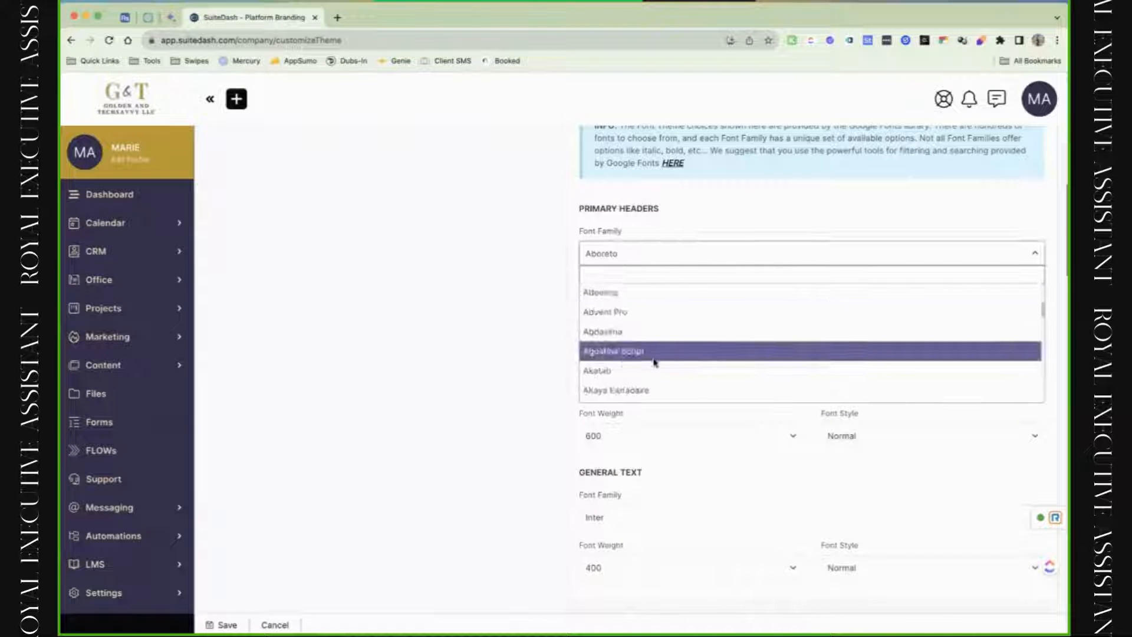
{"action": "left_click", "coordinate": [653, 379]}
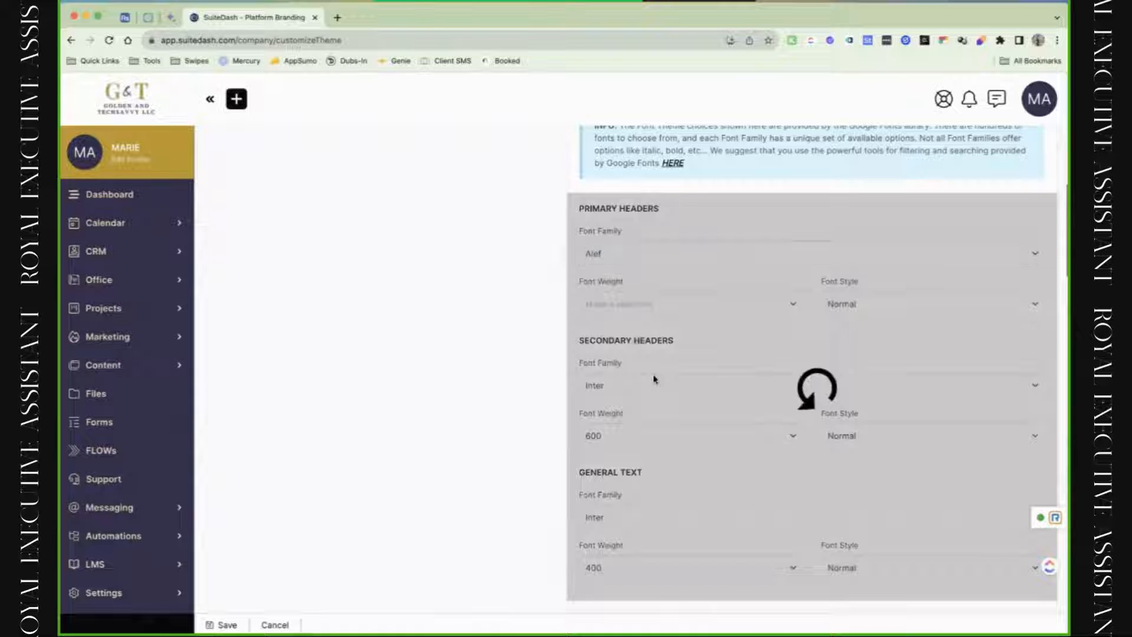
{"action": "scroll", "coordinate": [653, 365], "scroll_direction": "down", "scroll_amount": 2}
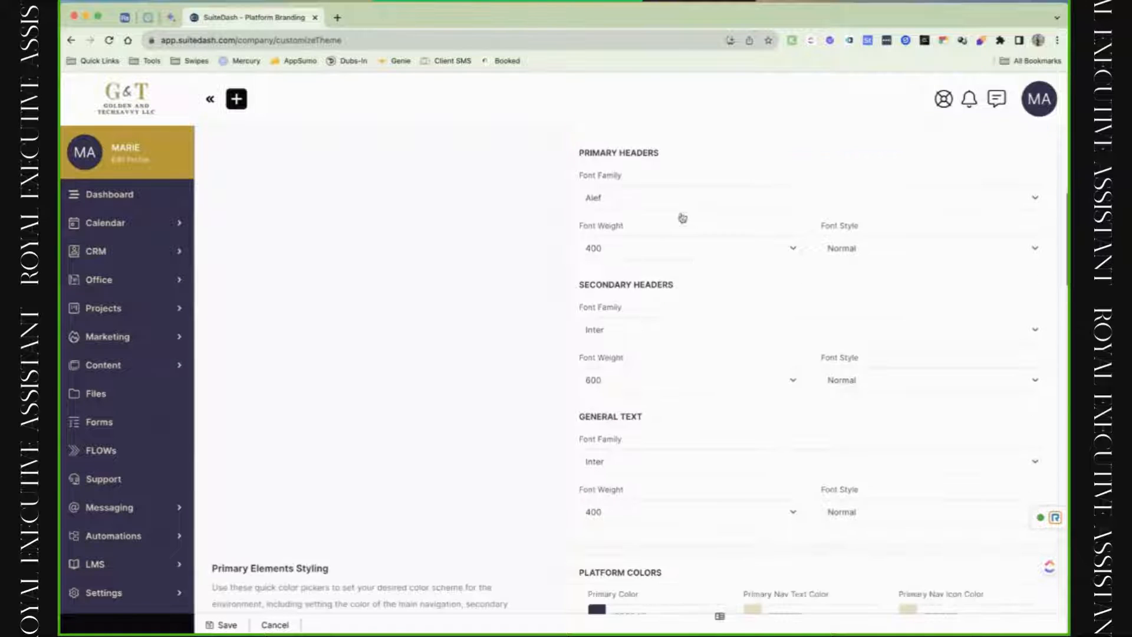
Change the Primary Headers font weight to 700, then back to 400.
{"action": "left_click", "coordinate": [670, 256]}
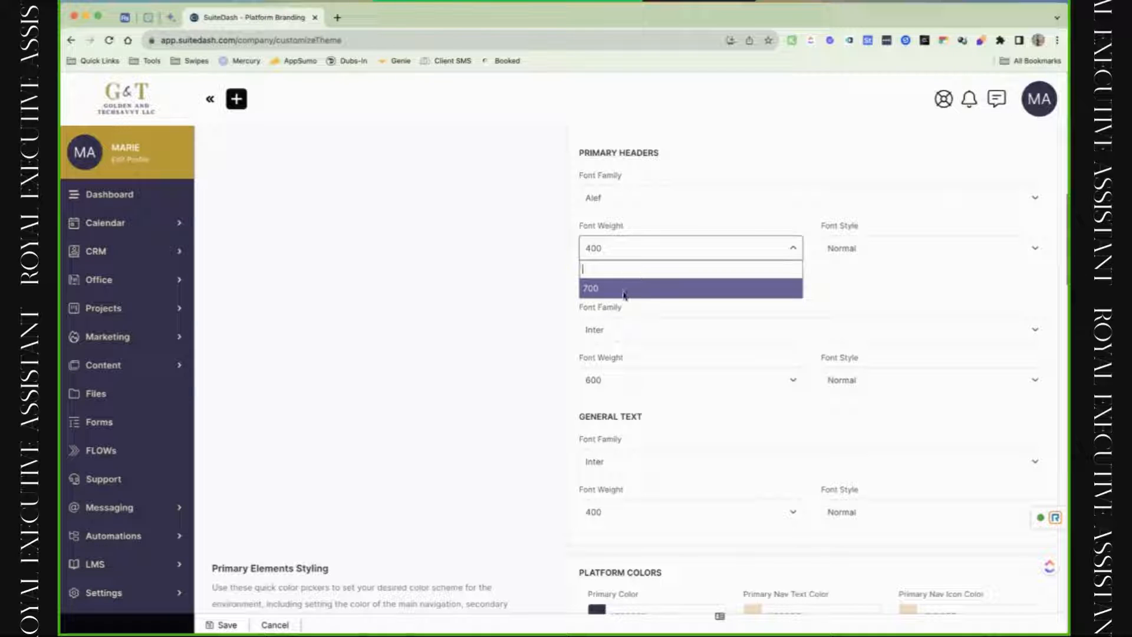
{"action": "left_click", "coordinate": [590, 293]}
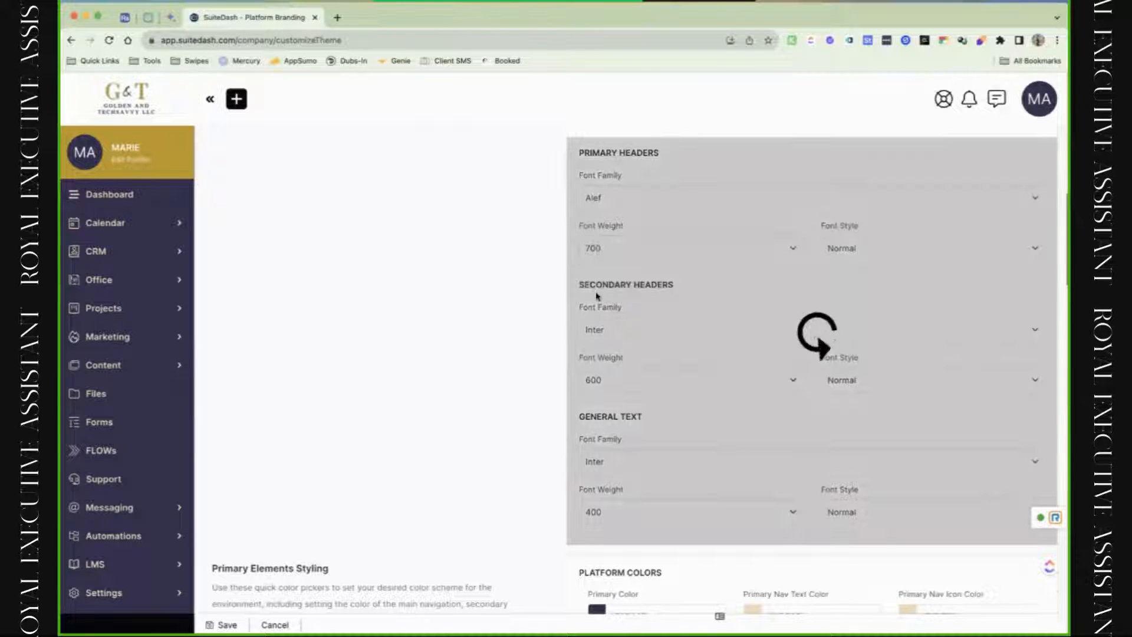
{"action": "left_click", "coordinate": [614, 251]}
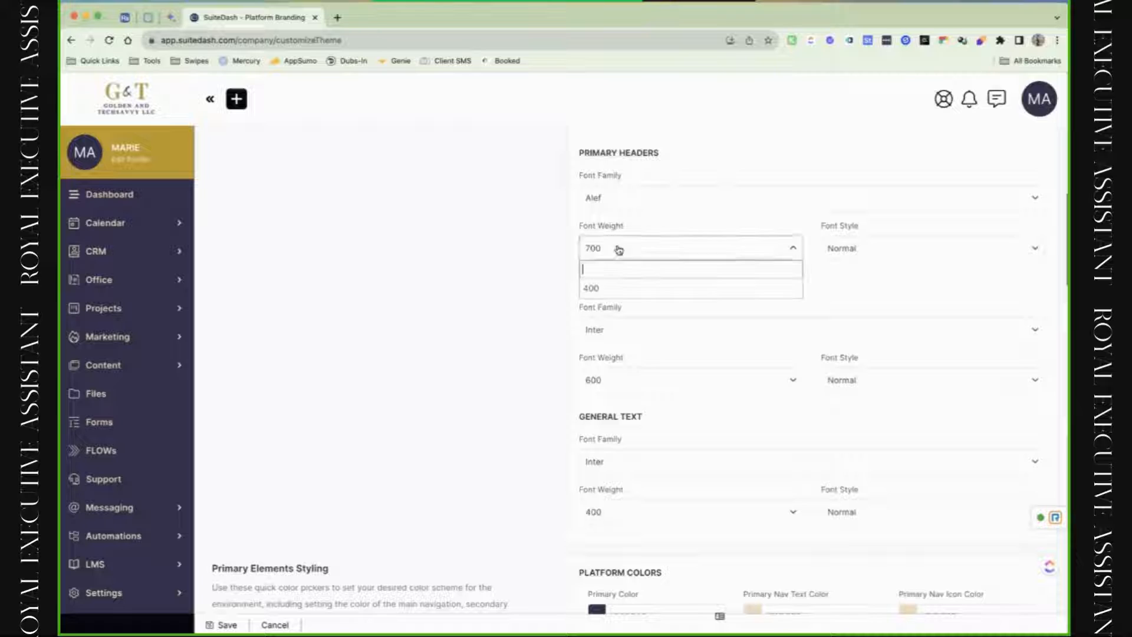
{"action": "left_click", "coordinate": [619, 282]}
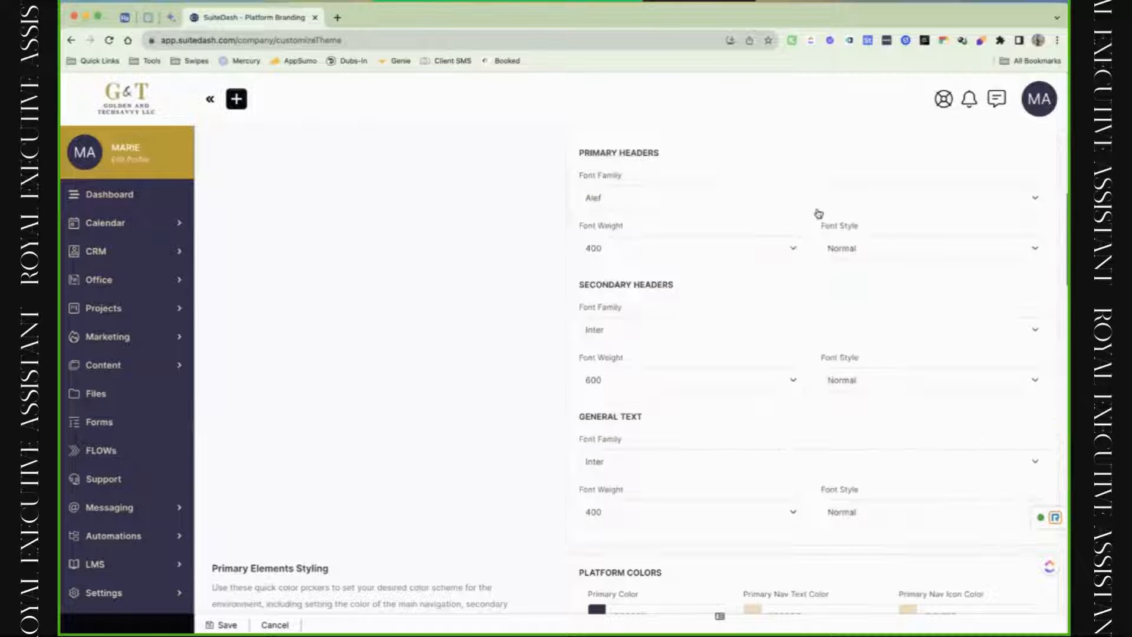
{"action": "left_click", "coordinate": [852, 251]}
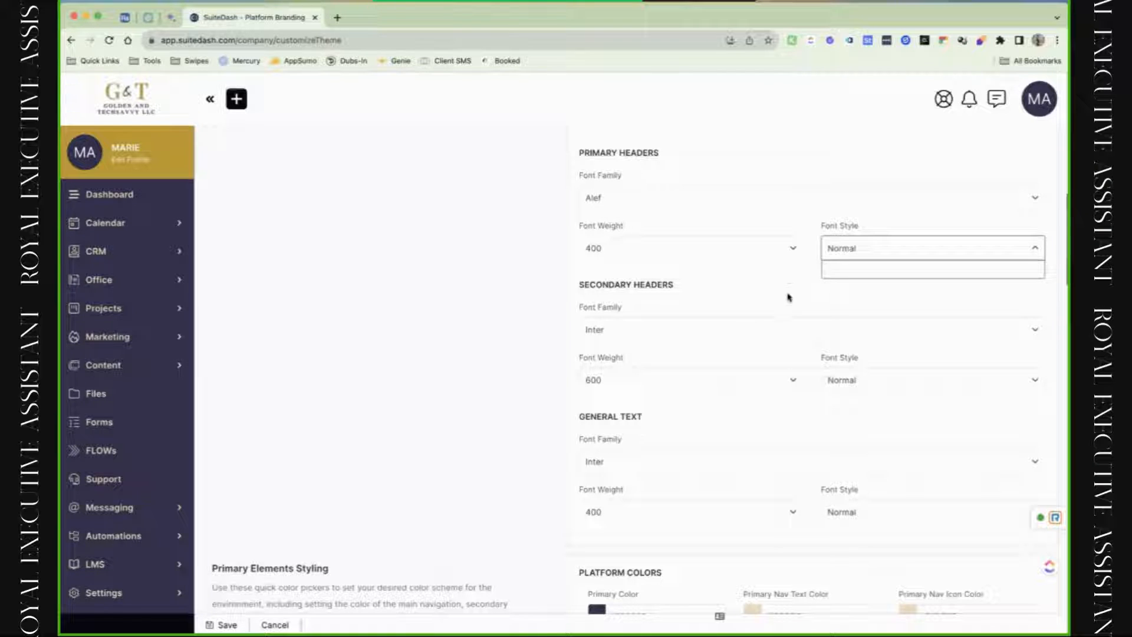
Set Secondary Headers to Amiri Quran after trying Abril Fatface and Aguafina Script.
{"action": "left_click", "coordinate": [673, 337]}
{"action": "left_click", "coordinate": [649, 460]}
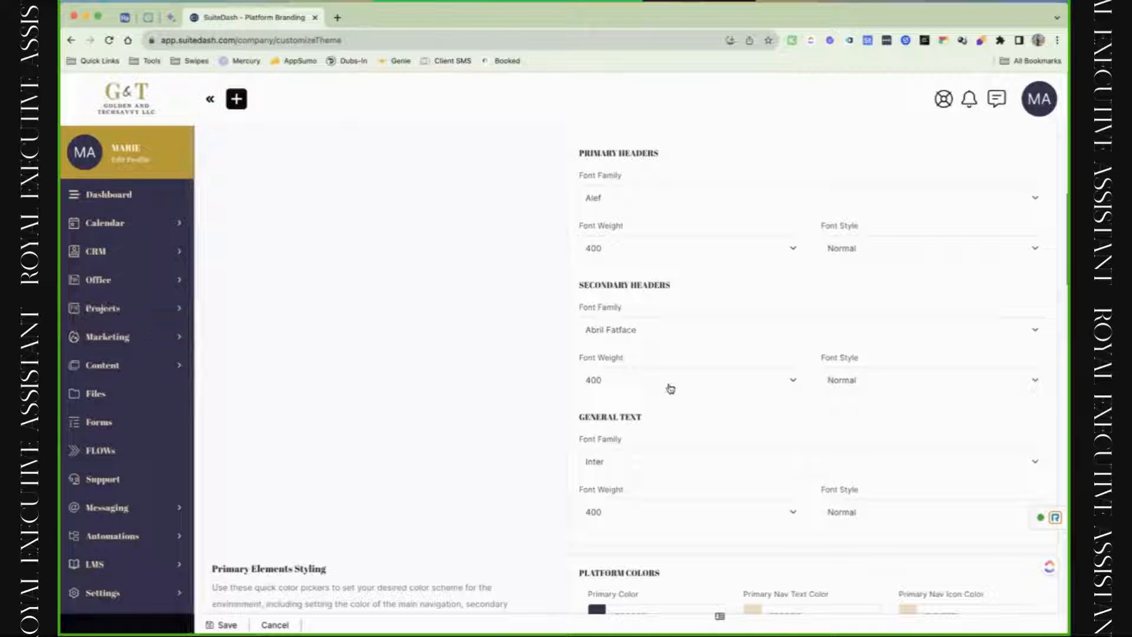
{"action": "left_click", "coordinate": [660, 337]}
{"action": "scroll", "coordinate": [642, 454], "scroll_direction": "down", "scroll_amount": 5}
{"action": "left_click", "coordinate": [648, 470]}
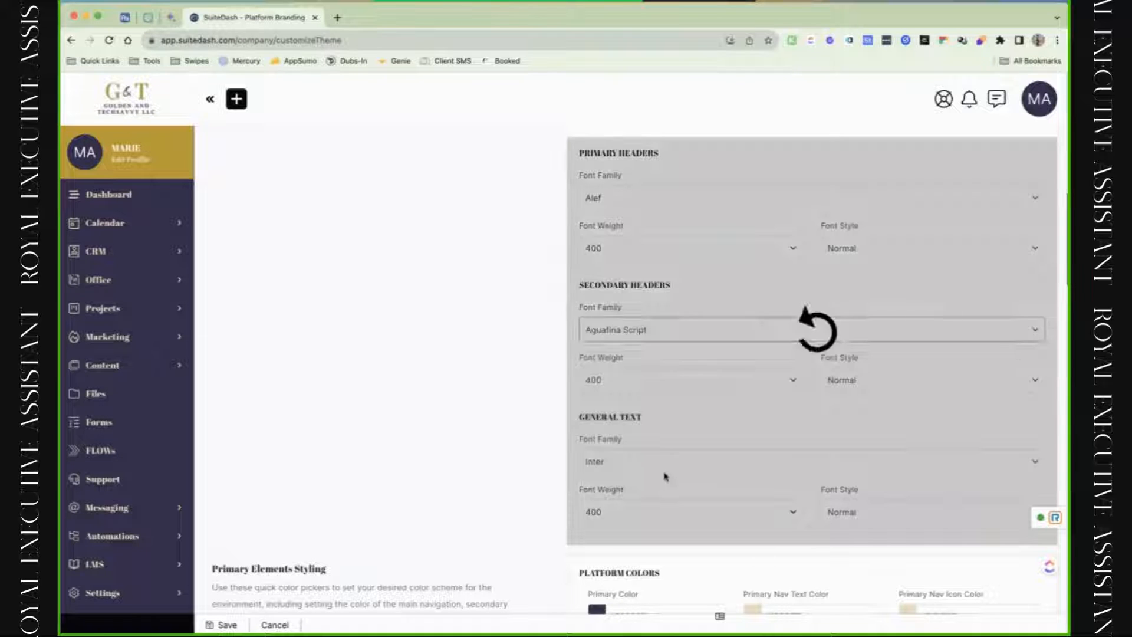
{"action": "left_click", "coordinate": [678, 330]}
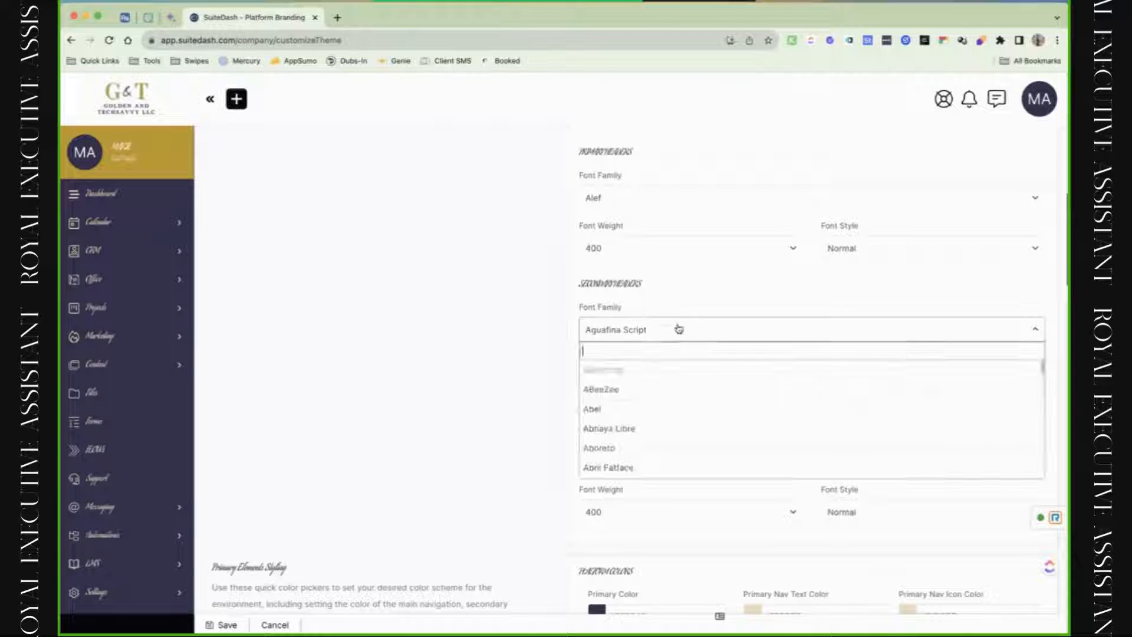
{"action": "scroll", "coordinate": [665, 443], "scroll_direction": "up", "scroll_amount": 3}
{"action": "scroll", "coordinate": [666, 442], "scroll_direction": "down", "scroll_amount": 5}
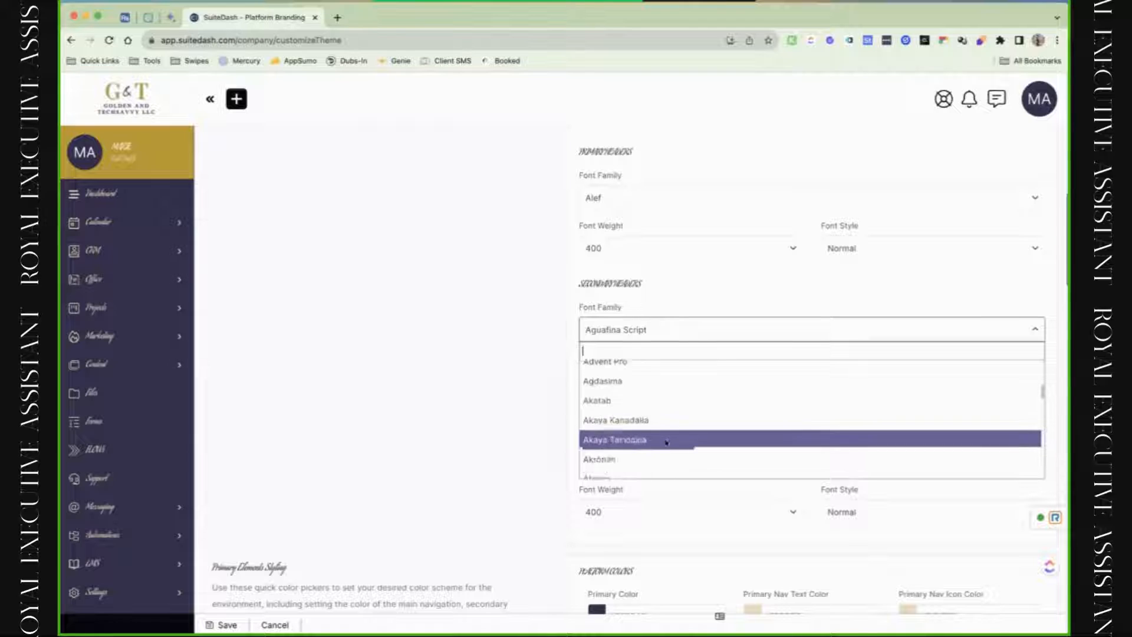
{"action": "scroll", "coordinate": [665, 442], "scroll_direction": "down", "scroll_amount": 10}
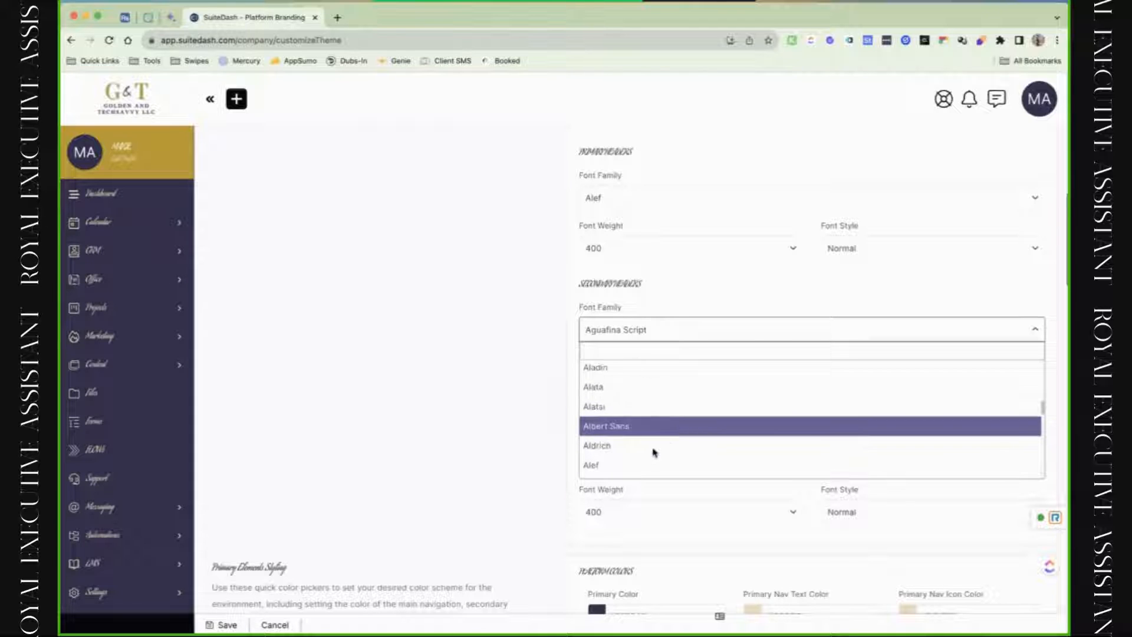
{"action": "left_click", "coordinate": [664, 457]}
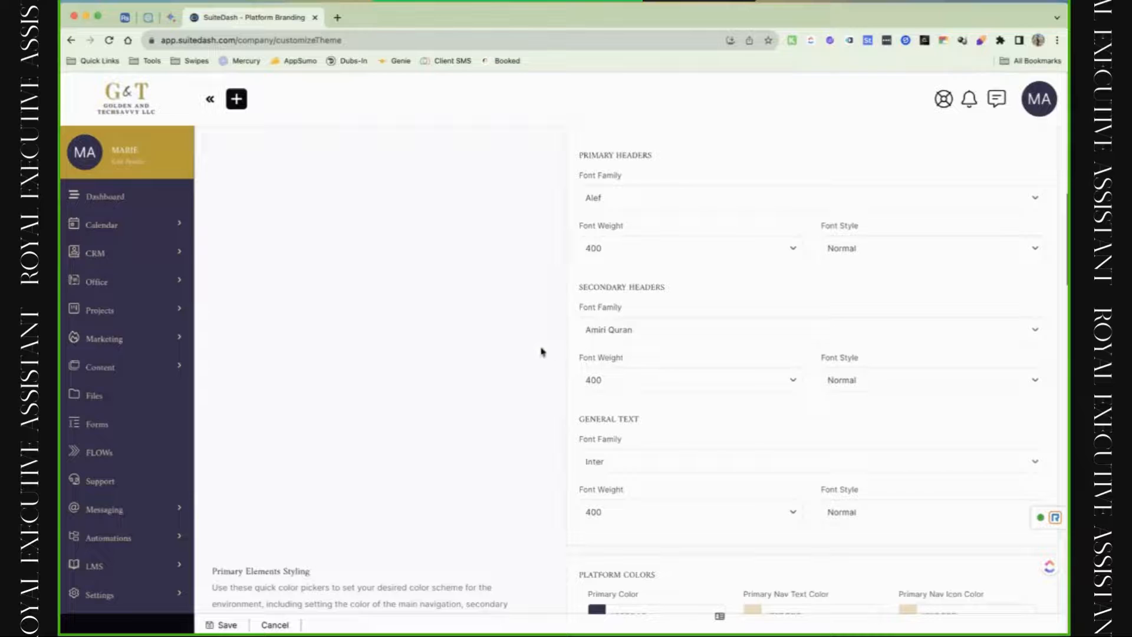
{"action": "left_click", "coordinate": [666, 380]}
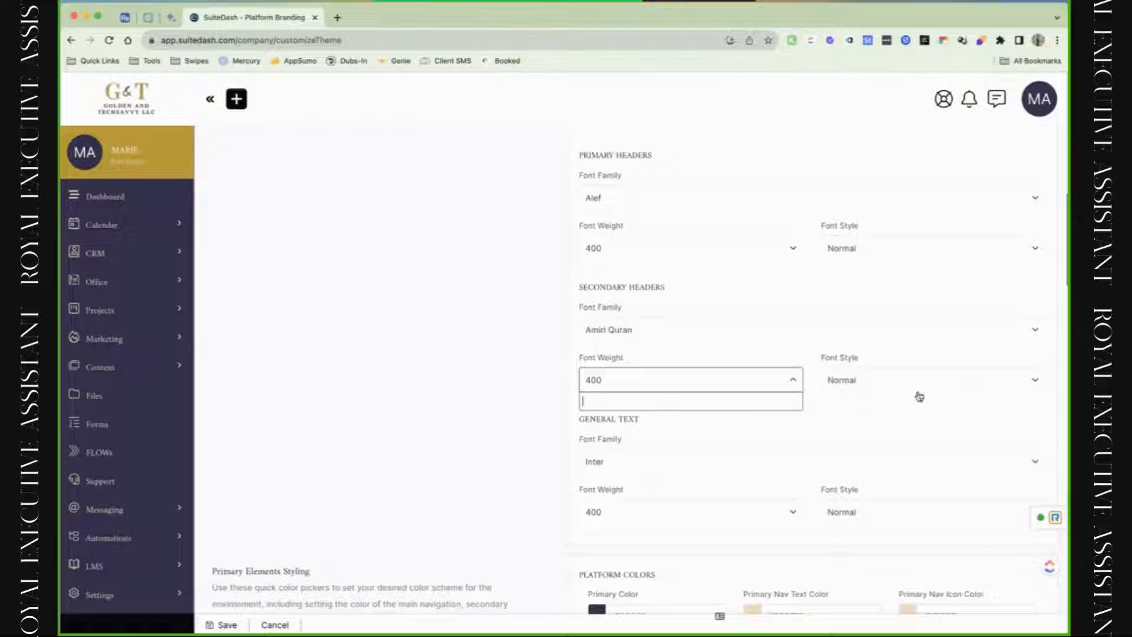
{"action": "left_click", "coordinate": [684, 468]}
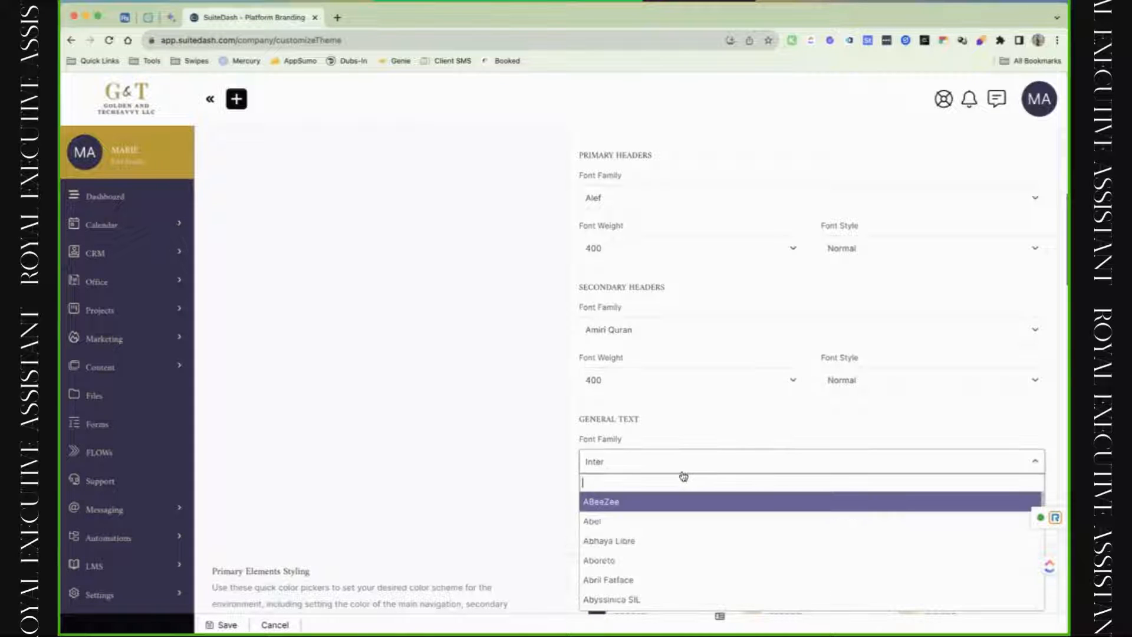
Set the General Text font to Poppins after briefly trying Agdasima.
{"action": "scroll", "coordinate": [640, 570], "scroll_direction": "down", "scroll_amount": 5}
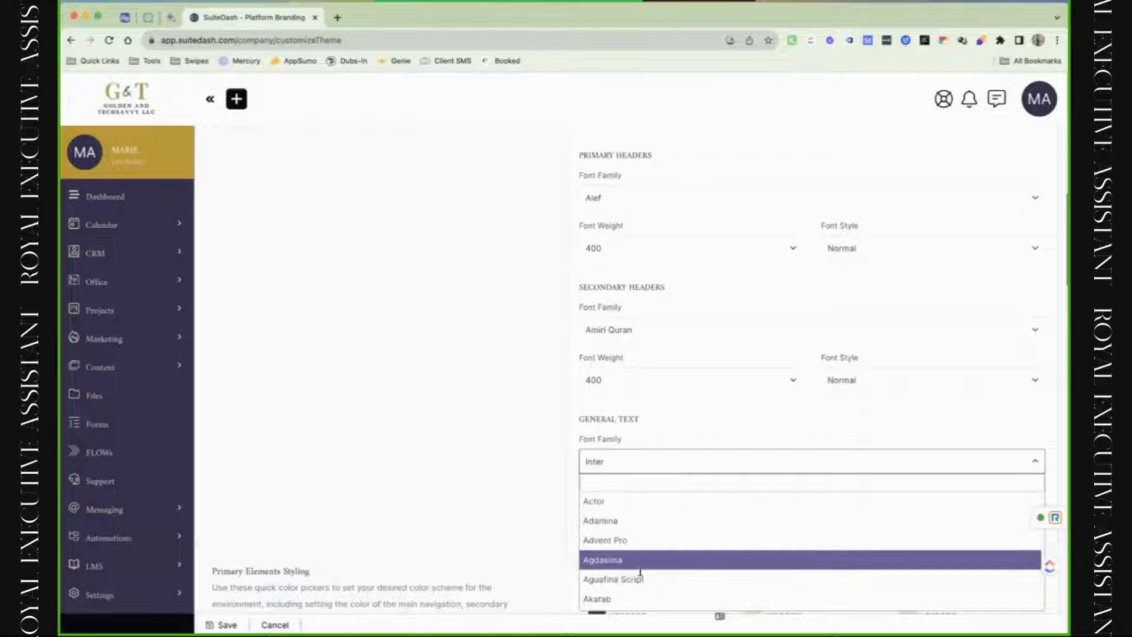
{"action": "left_click", "coordinate": [641, 571]}
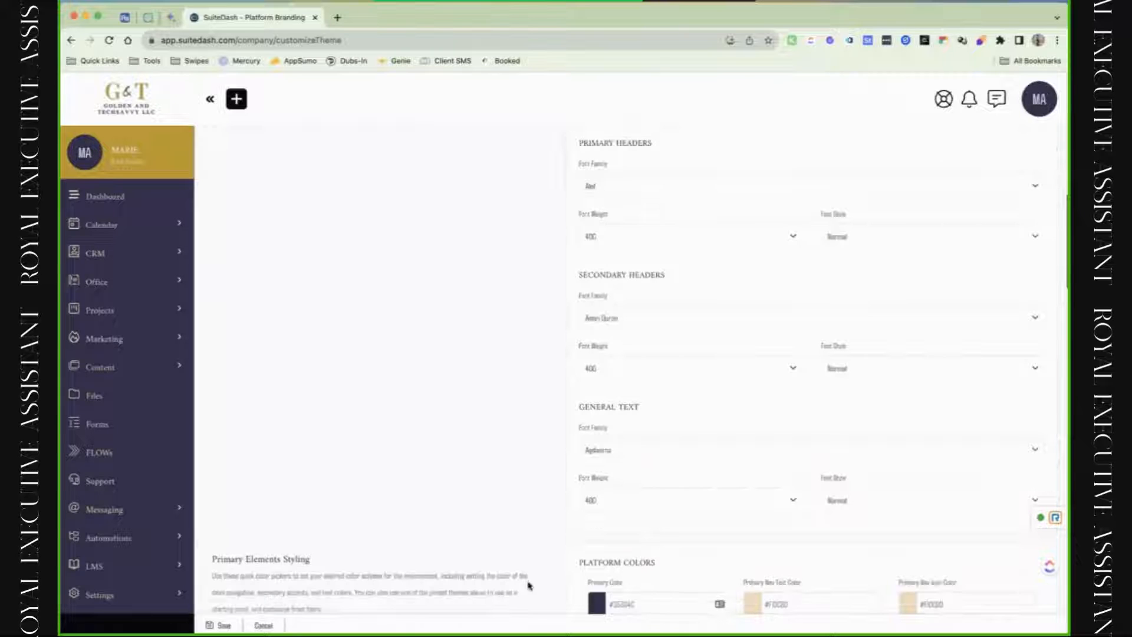
{"action": "left_click", "coordinate": [666, 450]}
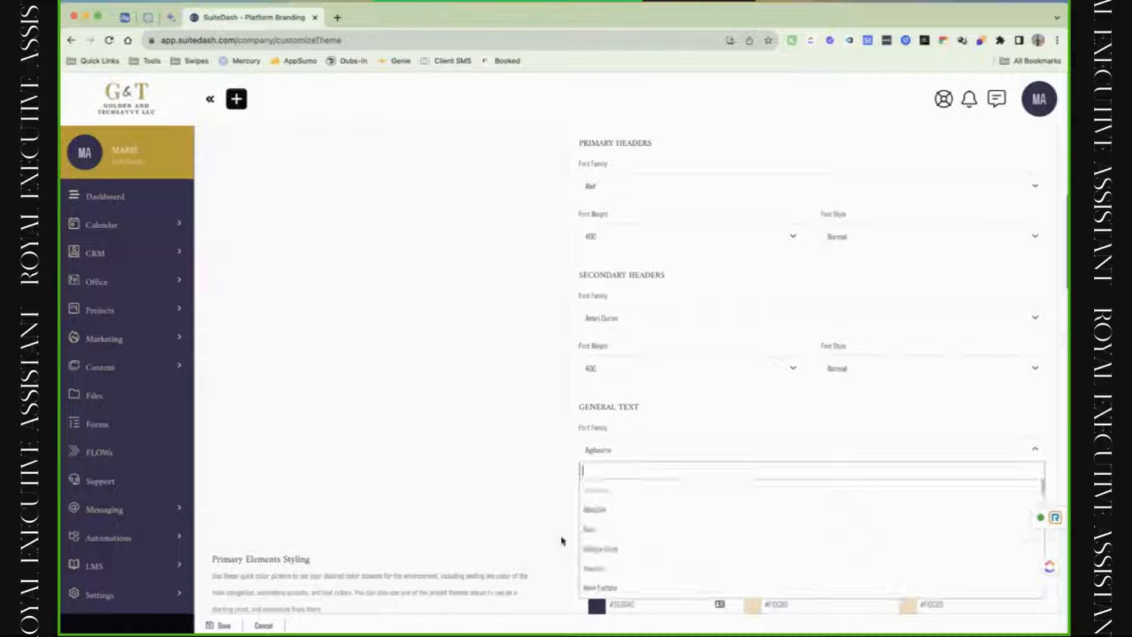
{"action": "scroll", "coordinate": [669, 519], "scroll_direction": "down", "scroll_amount": 3}
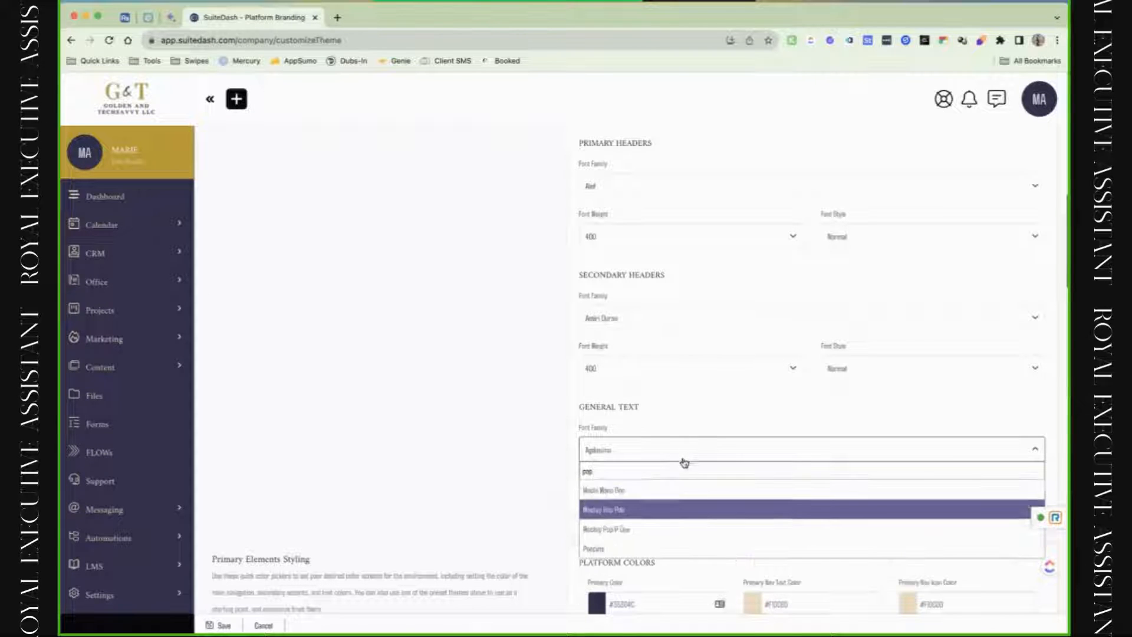
{"action": "left_click", "coordinate": [638, 547]}
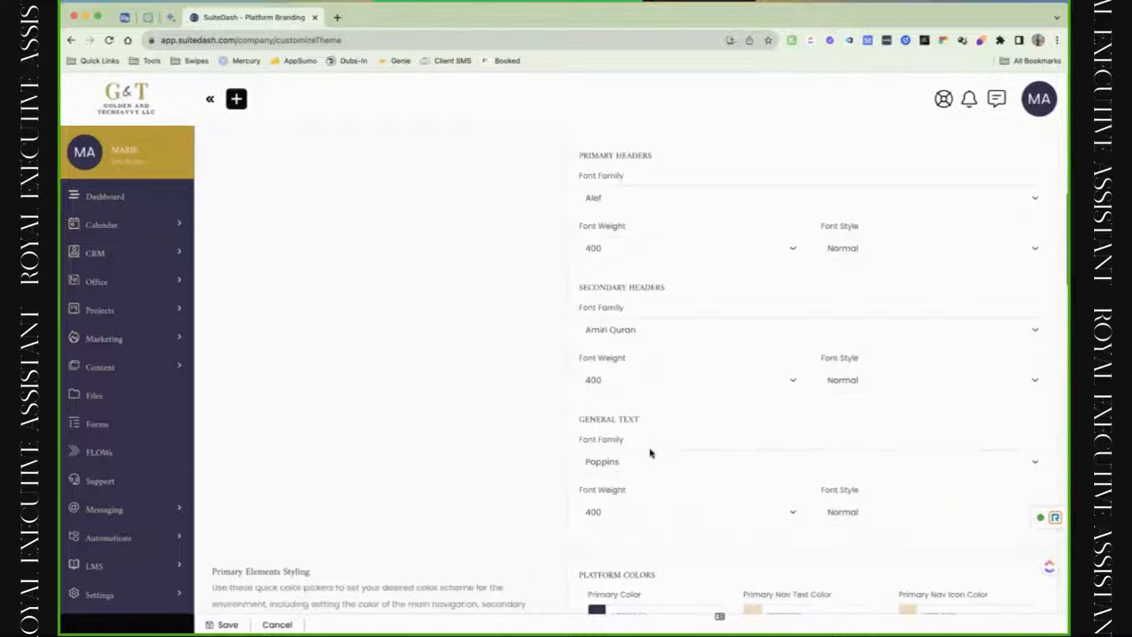
Switch Secondary and Primary Headers to Poppins, with Secondary Headers at weight 600.
{"action": "left_click", "coordinate": [646, 330]}
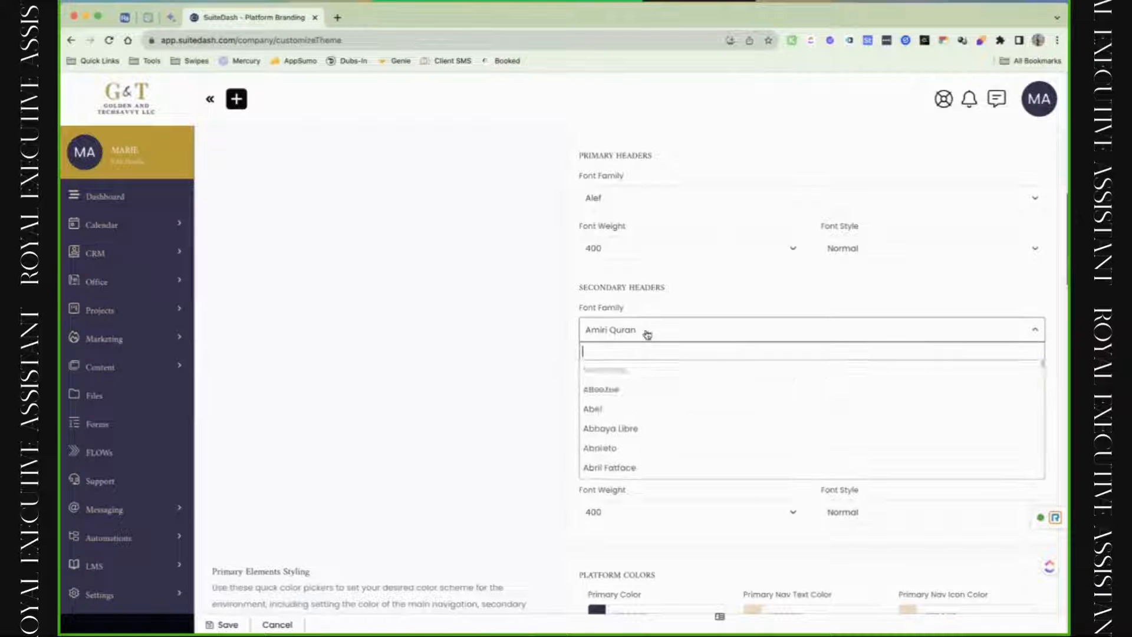
{"action": "type", "text": "pop"}
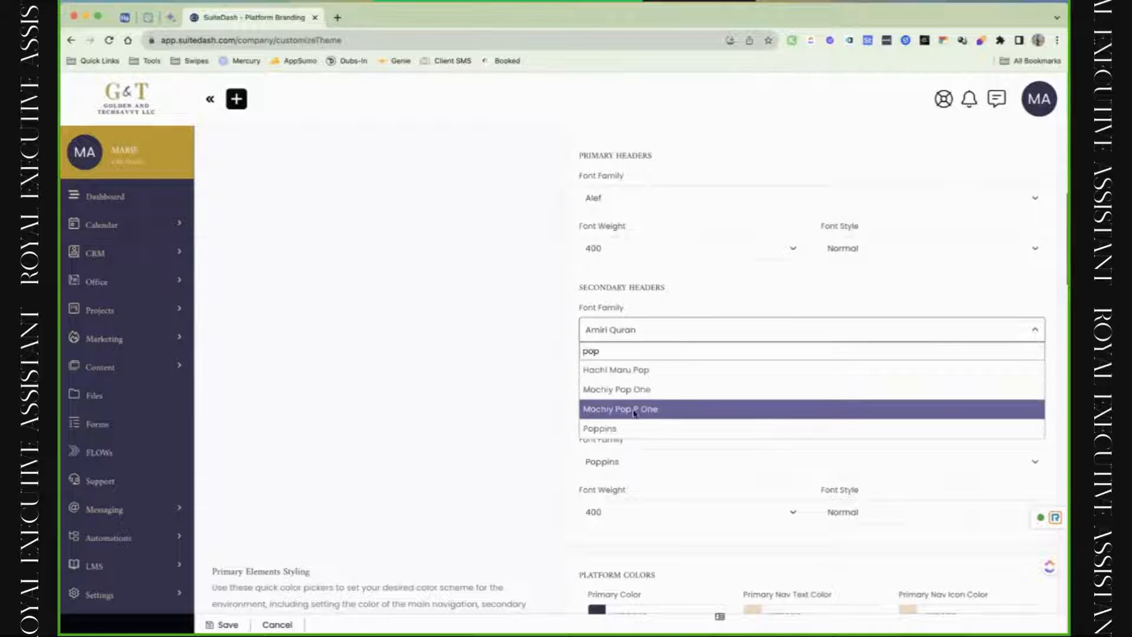
{"action": "left_click", "coordinate": [634, 410]}
{"action": "left_click", "coordinate": [623, 200]}
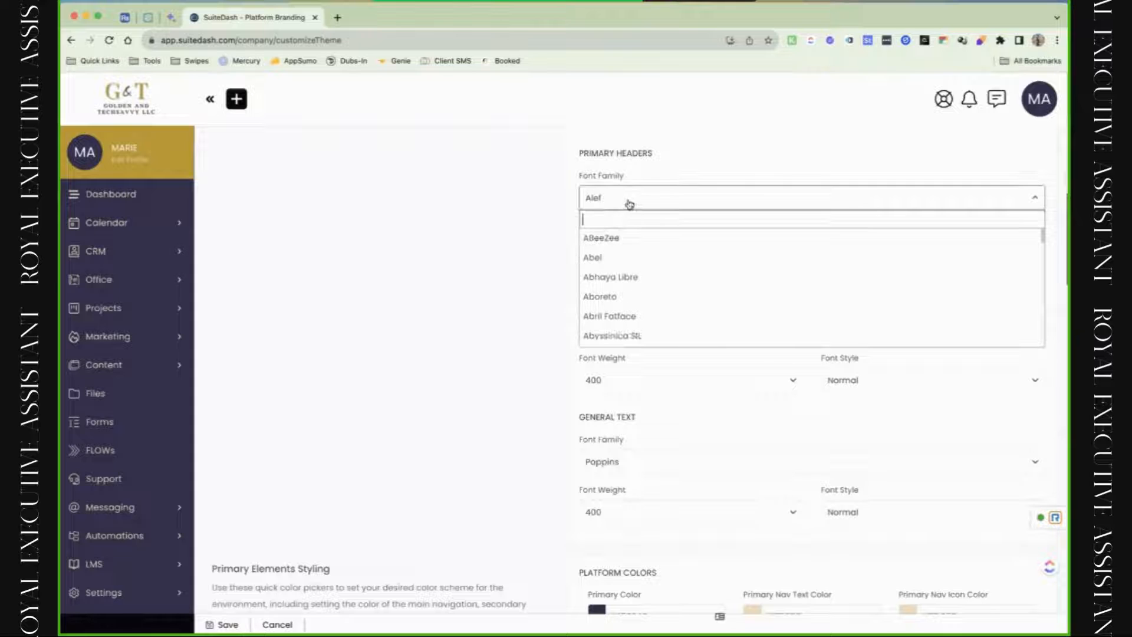
{"action": "type", "text": "pop"}
{"action": "left_click", "coordinate": [612, 296]}
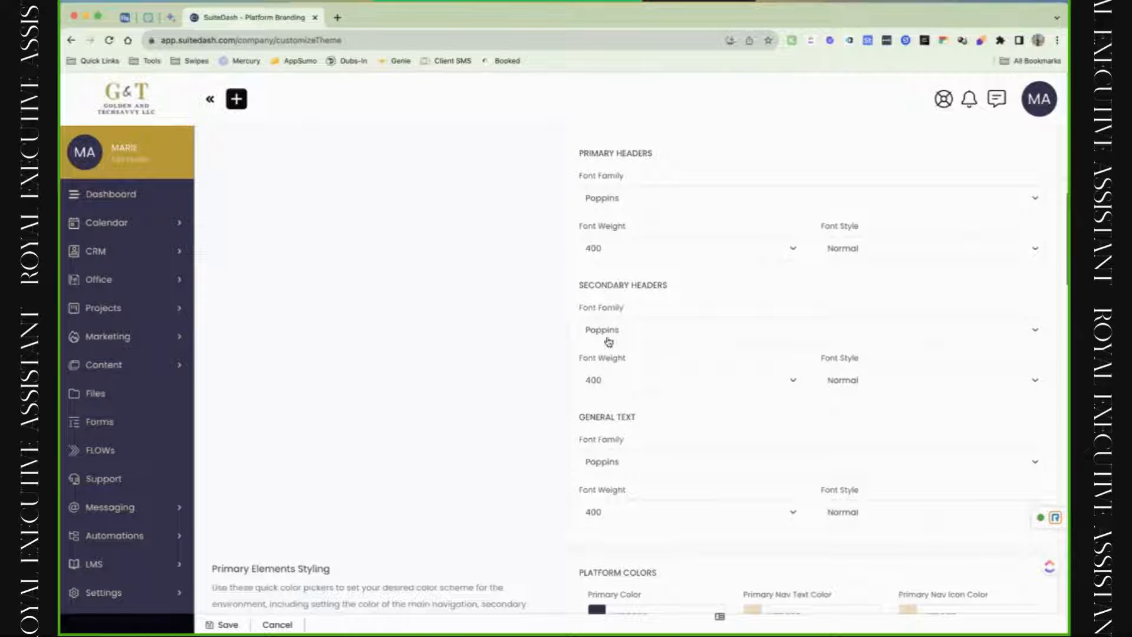
{"action": "left_click", "coordinate": [619, 383]}
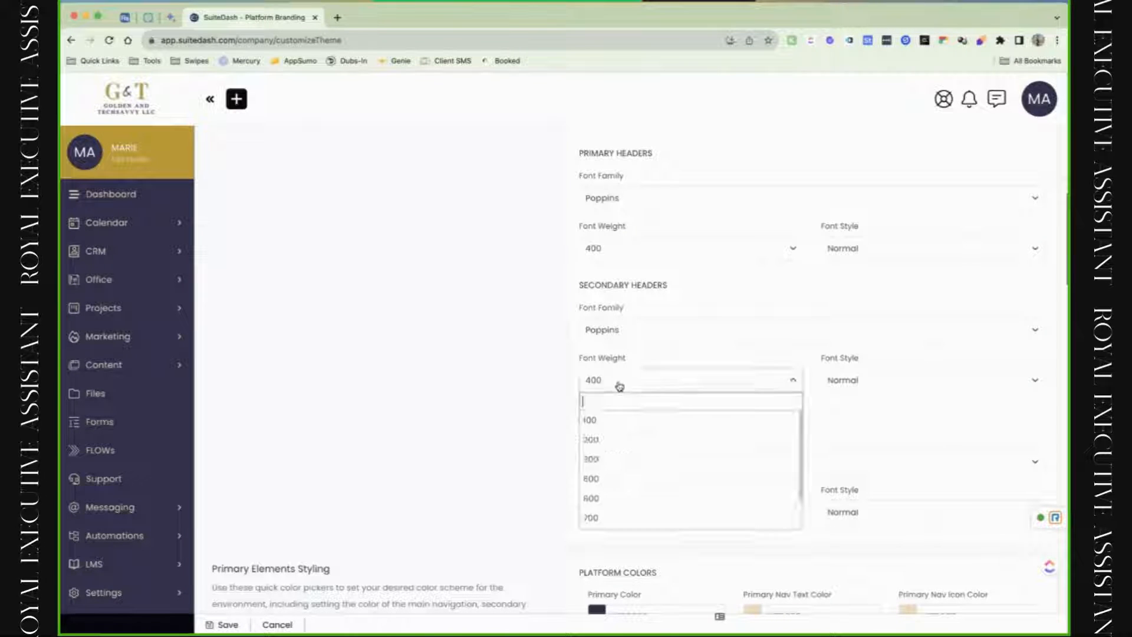
{"action": "left_click", "coordinate": [642, 500]}
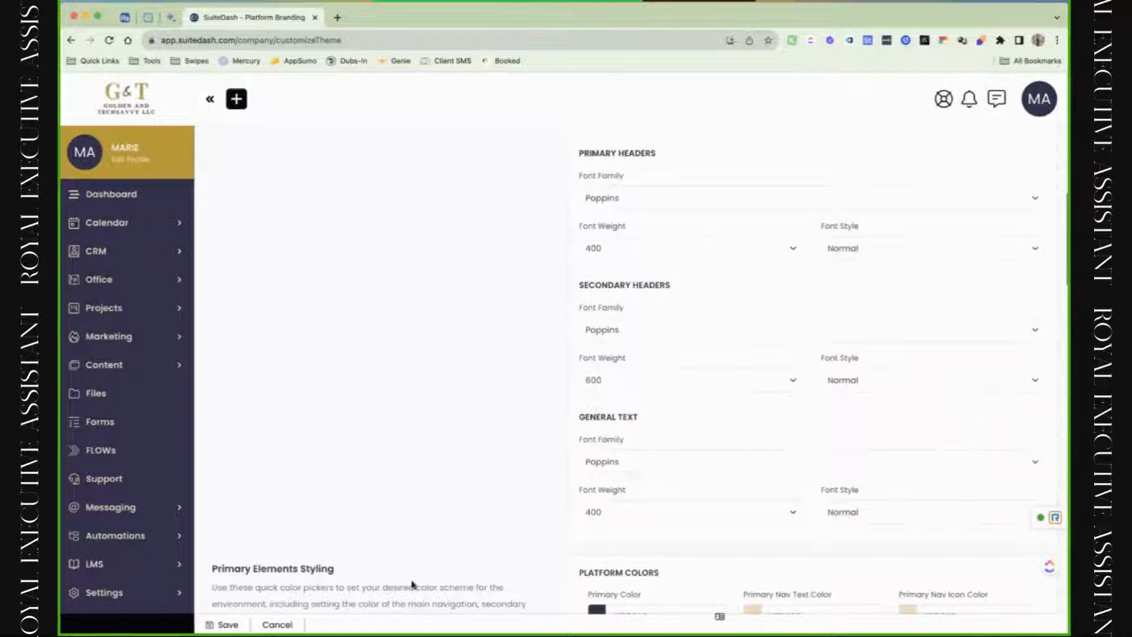
{"action": "scroll", "coordinate": [586, 478], "scroll_direction": "down", "scroll_amount": 4}
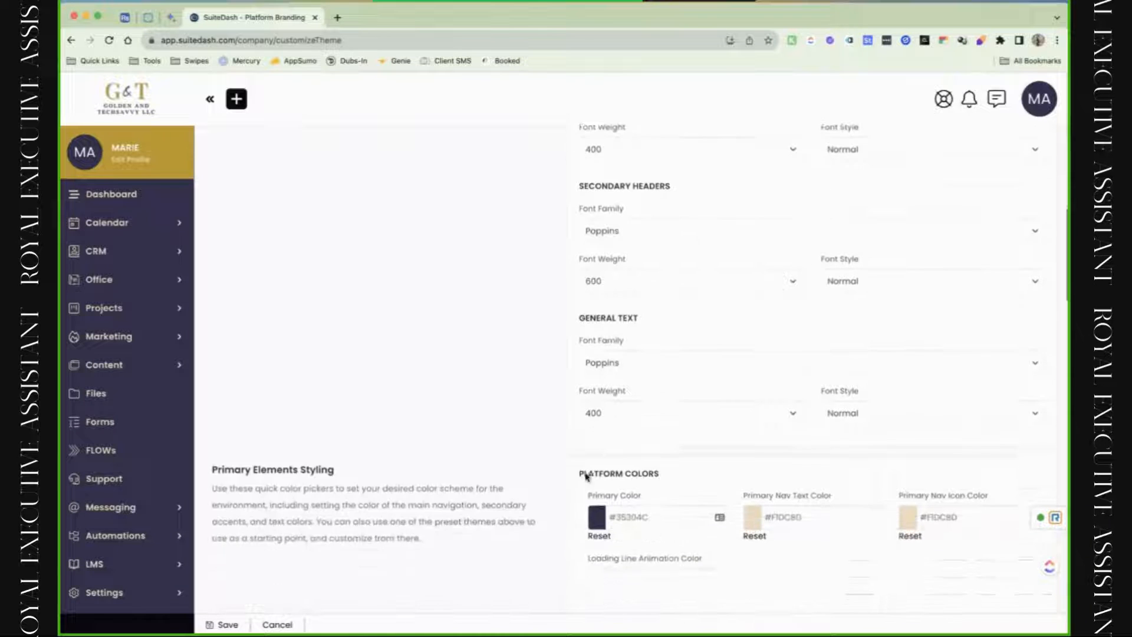
Set the Primary Color to black #000000, closing the stray password manager tabs.
{"action": "scroll", "coordinate": [586, 478], "scroll_direction": "down", "scroll_amount": 2}
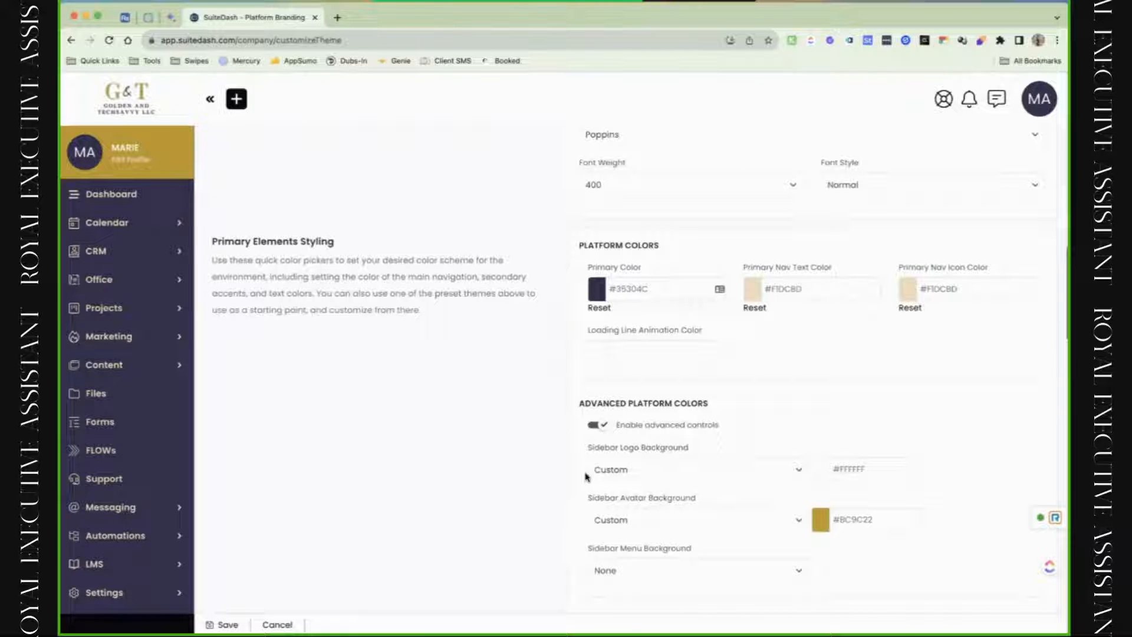
{"action": "left_click", "coordinate": [638, 295]}
{"action": "left_click_drag", "start_coordinate": [645, 325], "coordinate": [571, 421]}
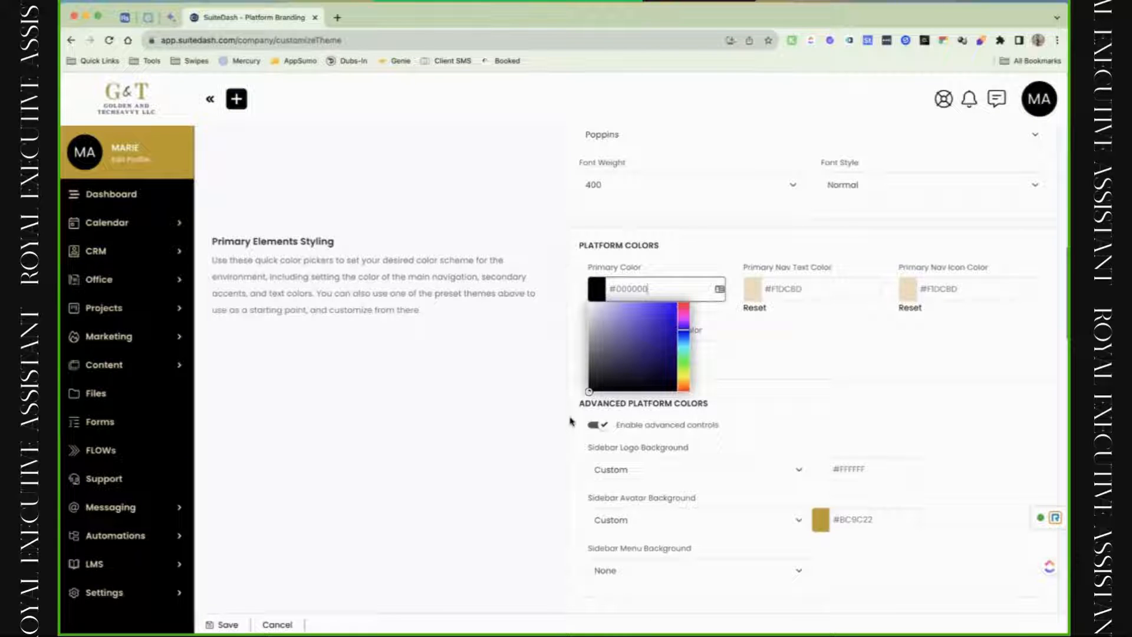
{"action": "left_click", "coordinate": [795, 287]}
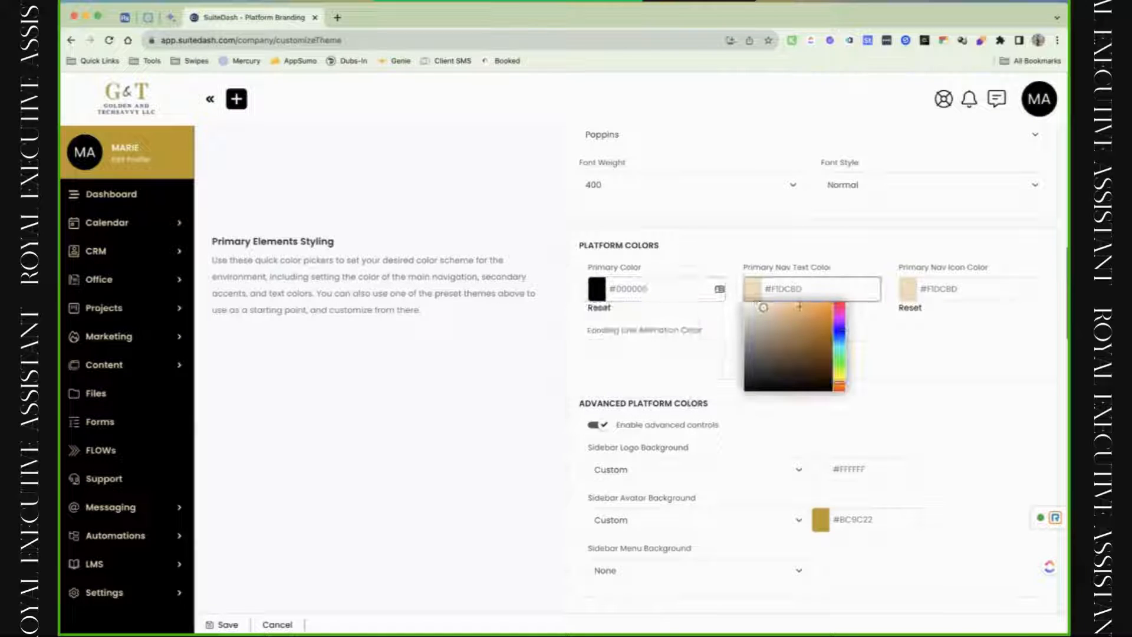
{"action": "left_click", "coordinate": [719, 289]}
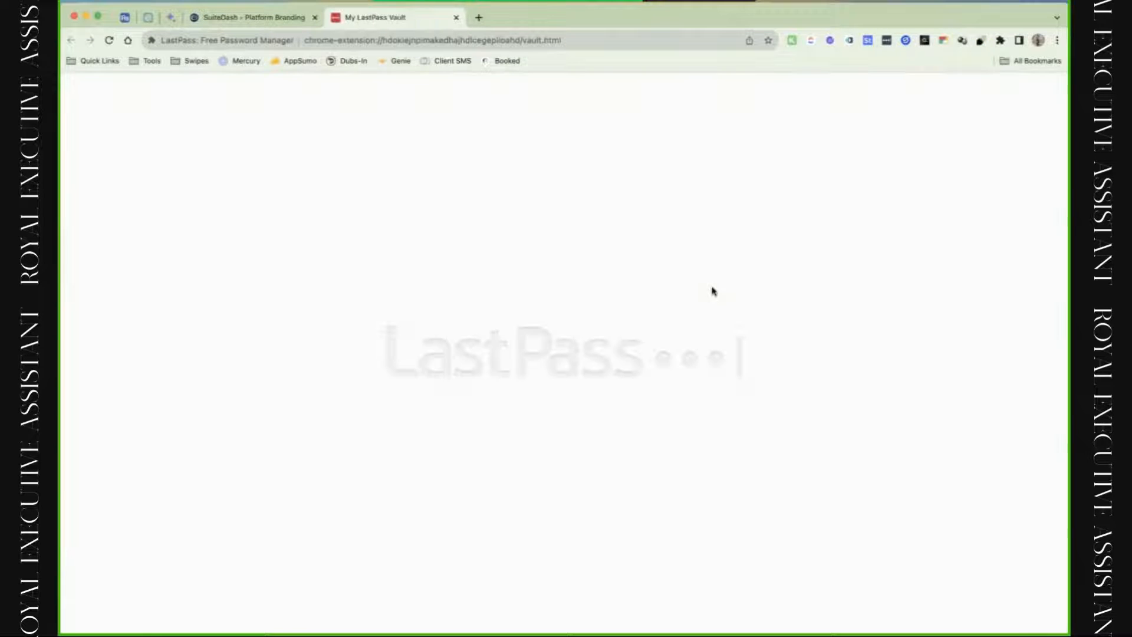
{"action": "left_click", "coordinate": [456, 18]}
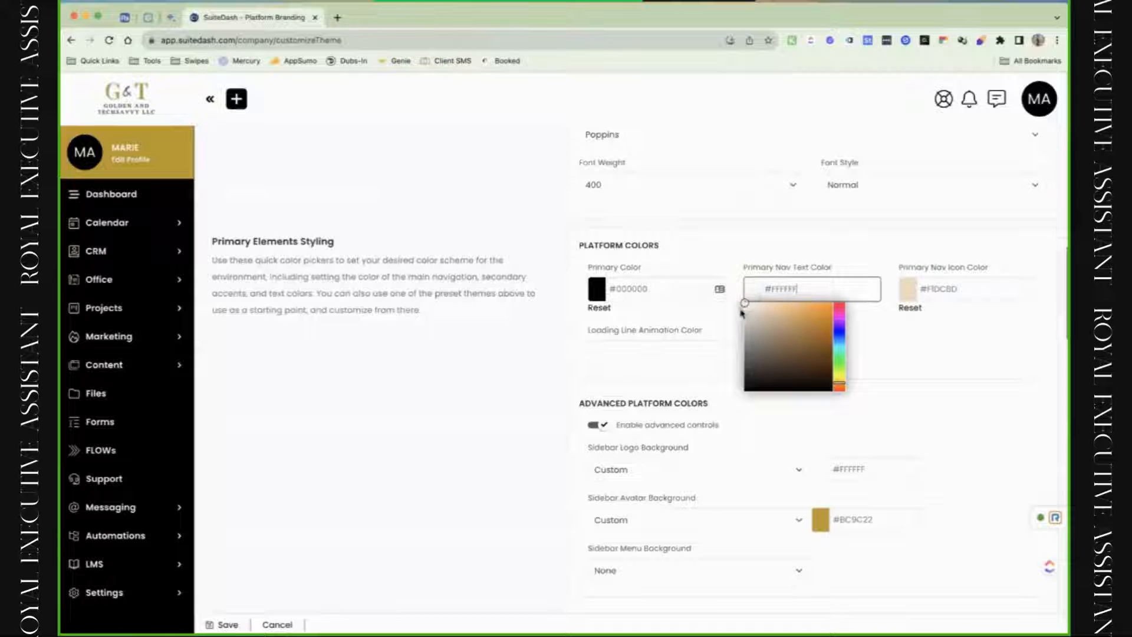
{"action": "left_click", "coordinate": [720, 289]}
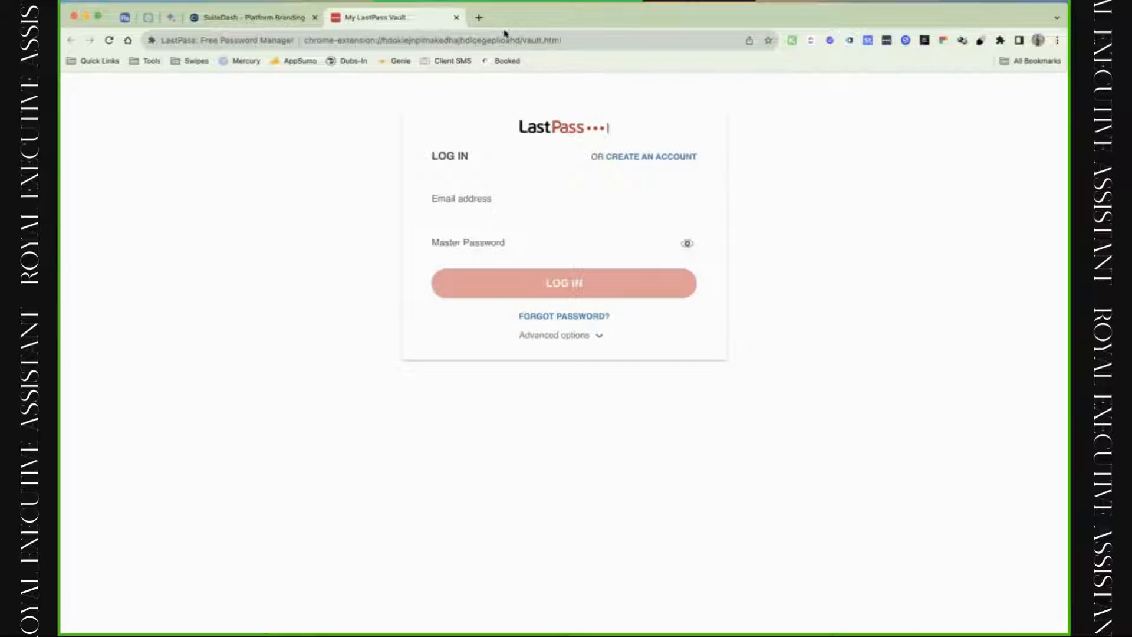
{"action": "left_click", "coordinate": [457, 19]}
{"action": "left_click", "coordinate": [801, 300]}
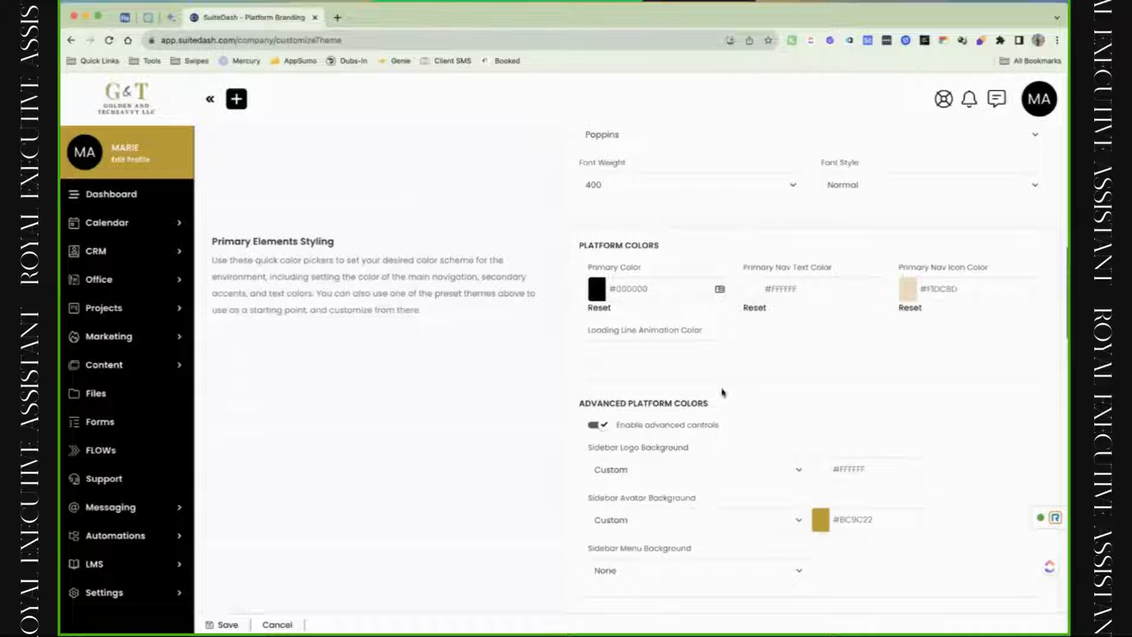
Set Primary Nav Text colour to #FDFDFC and Primary Nav Icon colour to #F5F3F0.
{"action": "left_click", "coordinate": [840, 289]}
{"action": "mouse_move", "coordinate": [823, 311]}
{"action": "left_mouse_down"}
{"action": "mouse_move", "coordinate": [857, 293]}
{"action": "mouse_move", "coordinate": [746, 304]}
{"action": "left_mouse_up"}
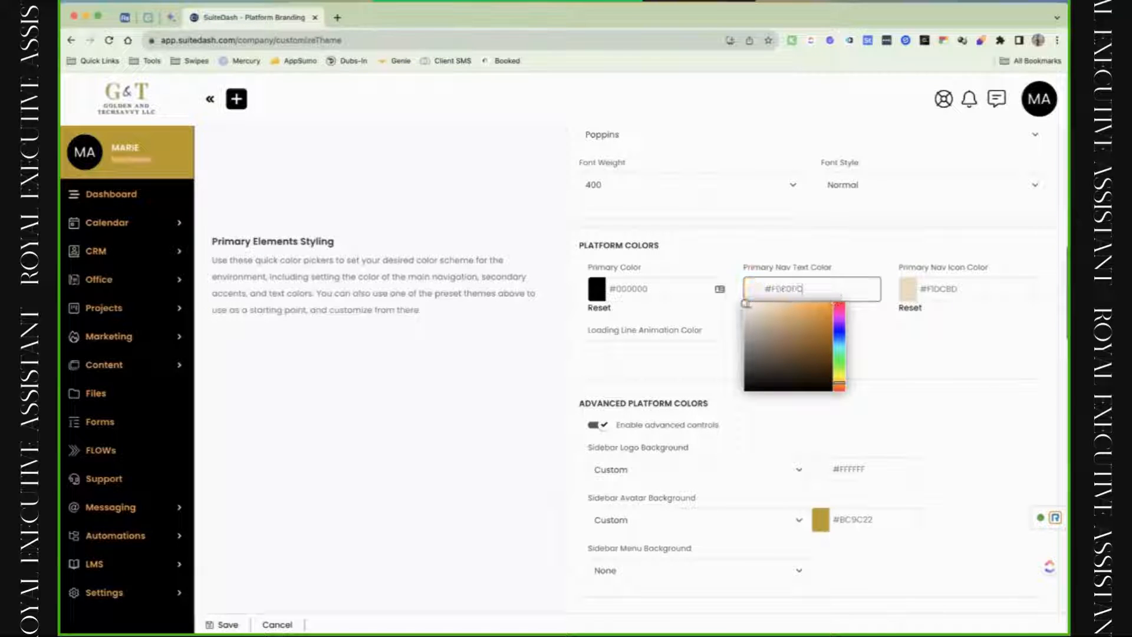
{"action": "left_click", "coordinate": [936, 321]}
{"action": "left_click", "coordinate": [941, 289]}
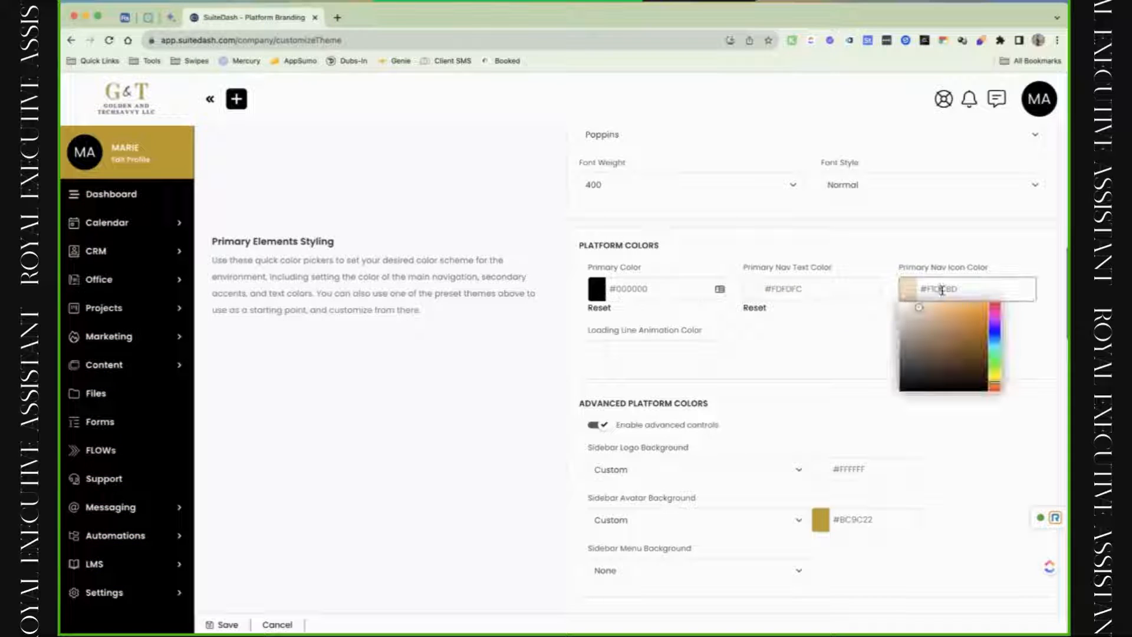
{"action": "left_click", "coordinate": [952, 334]}
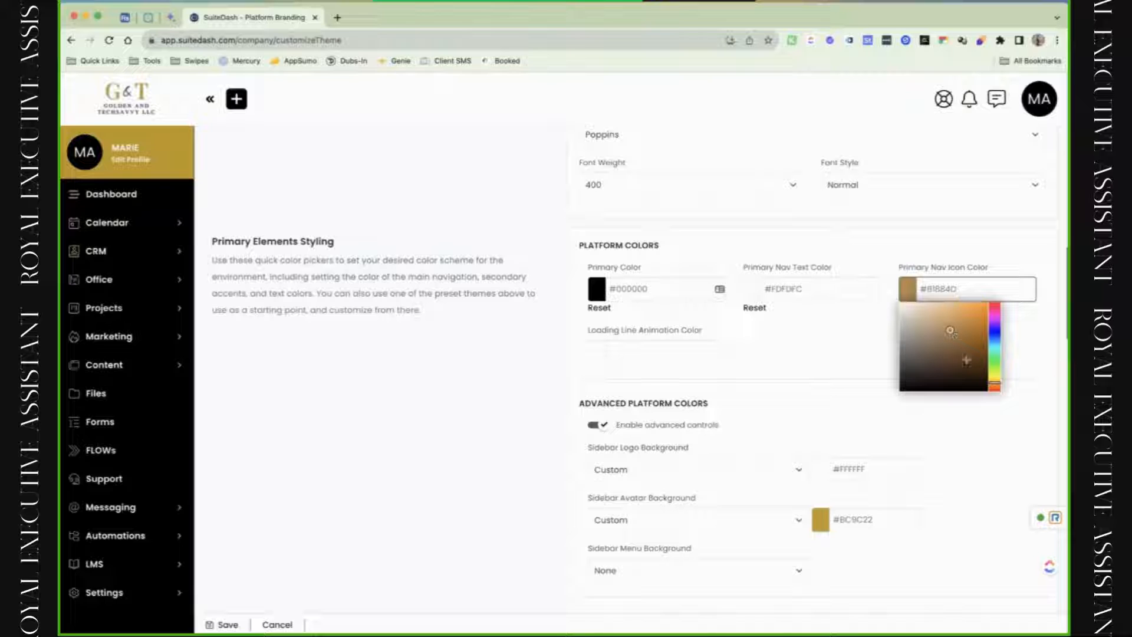
{"action": "mouse_move", "coordinate": [966, 360]}
{"action": "left_mouse_down"}
{"action": "mouse_move", "coordinate": [967, 377]}
{"action": "mouse_move", "coordinate": [896, 399]}
{"action": "mouse_move", "coordinate": [905, 308]}
{"action": "left_mouse_up"}
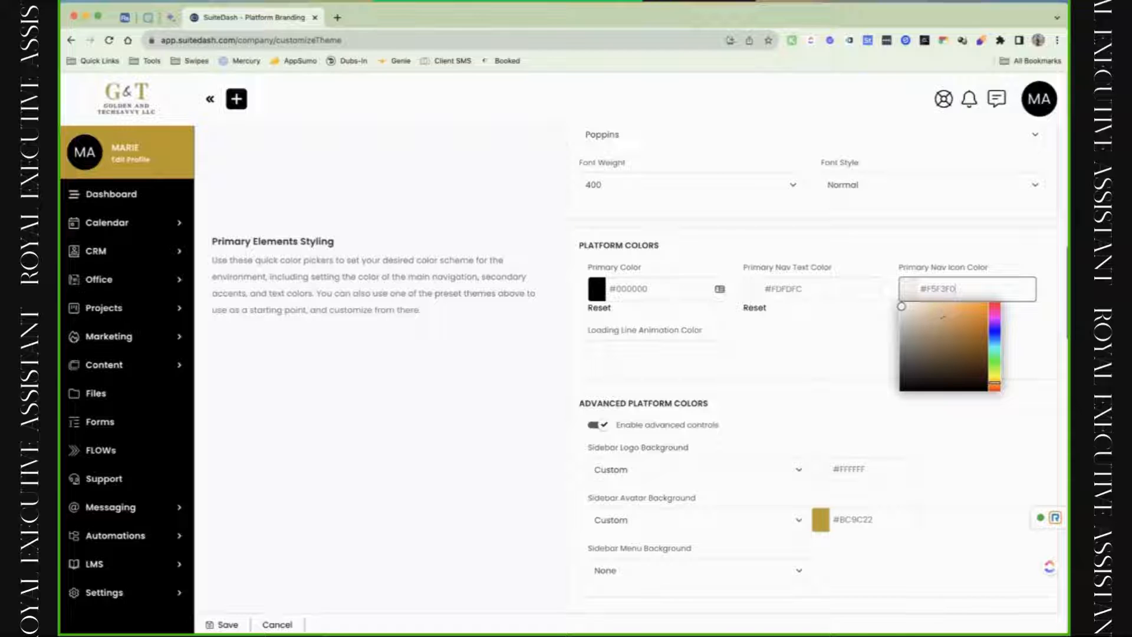
{"action": "left_click", "coordinate": [838, 355]}
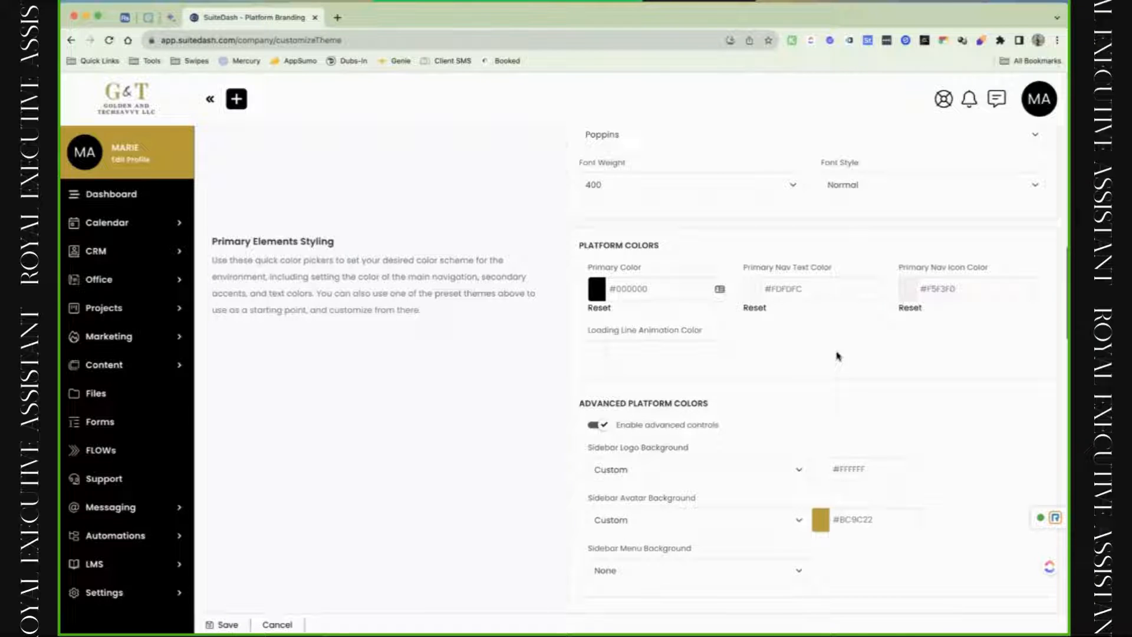
Check the loading line animation colour picker, then reset Primary Nav Text colour to default.
{"action": "left_click", "coordinate": [697, 358]}
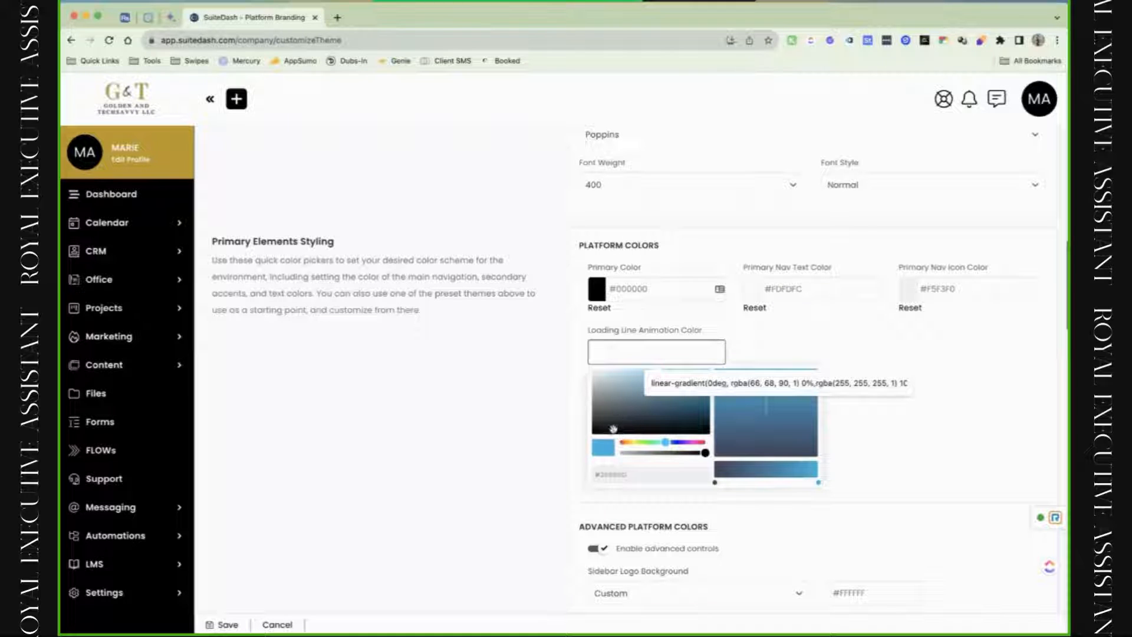
{"action": "left_click", "coordinate": [770, 329]}
{"action": "left_click", "coordinate": [660, 360]}
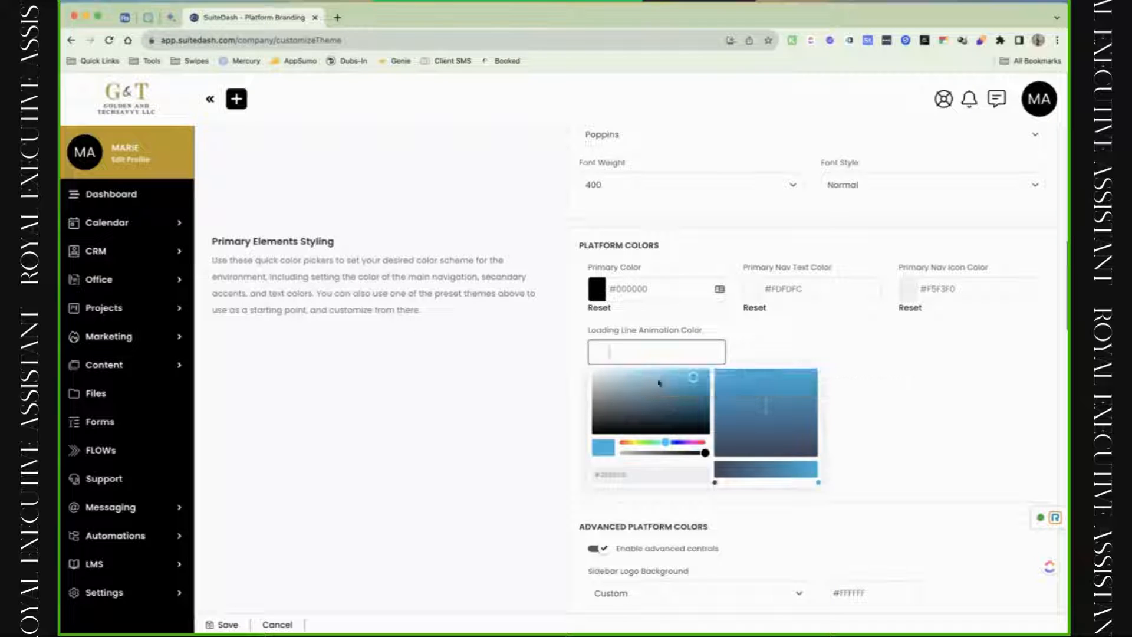
{"action": "left_click", "coordinate": [759, 360]}
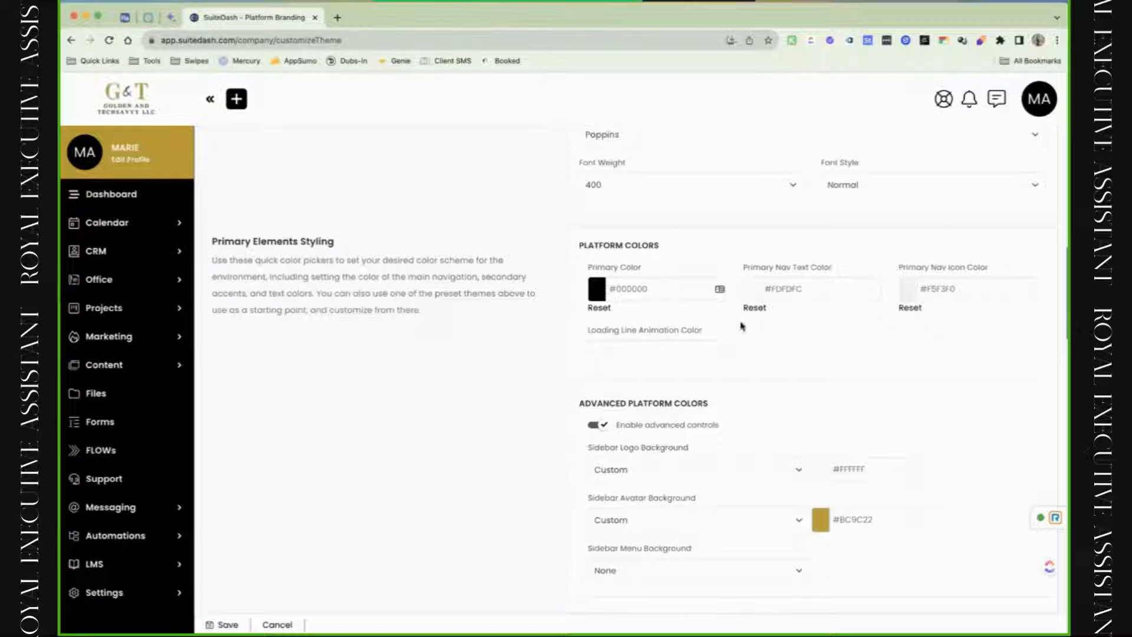
{"action": "left_click", "coordinate": [751, 318]}
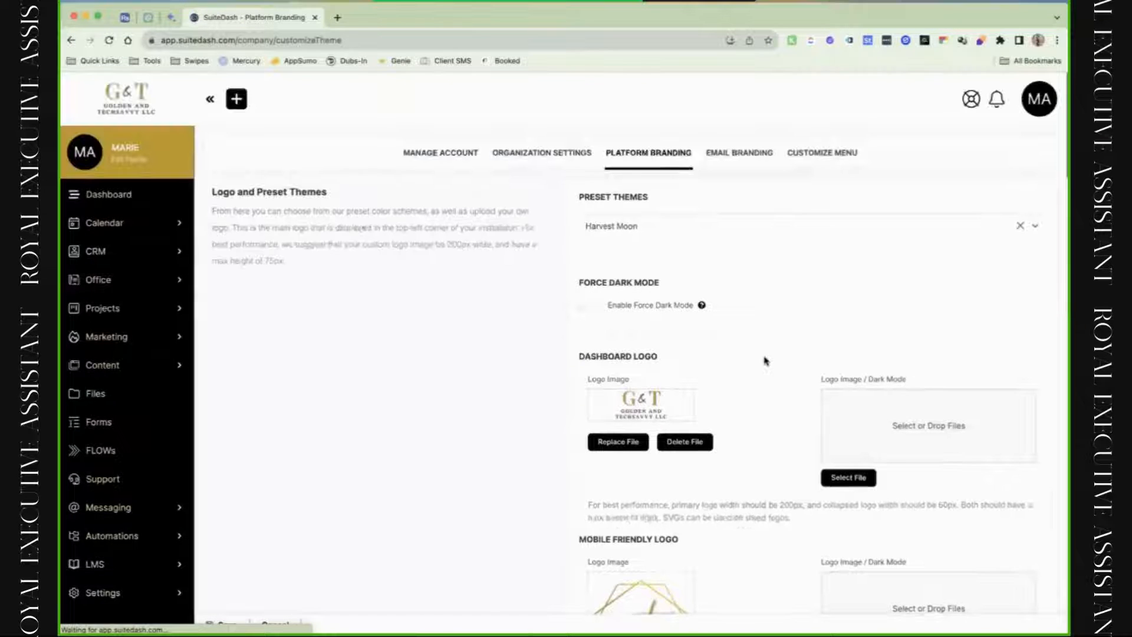
Set the Sidebar Logo Background to Darken with an amount of 8.
{"action": "scroll", "coordinate": [764, 358], "scroll_direction": "down", "scroll_amount": 10}
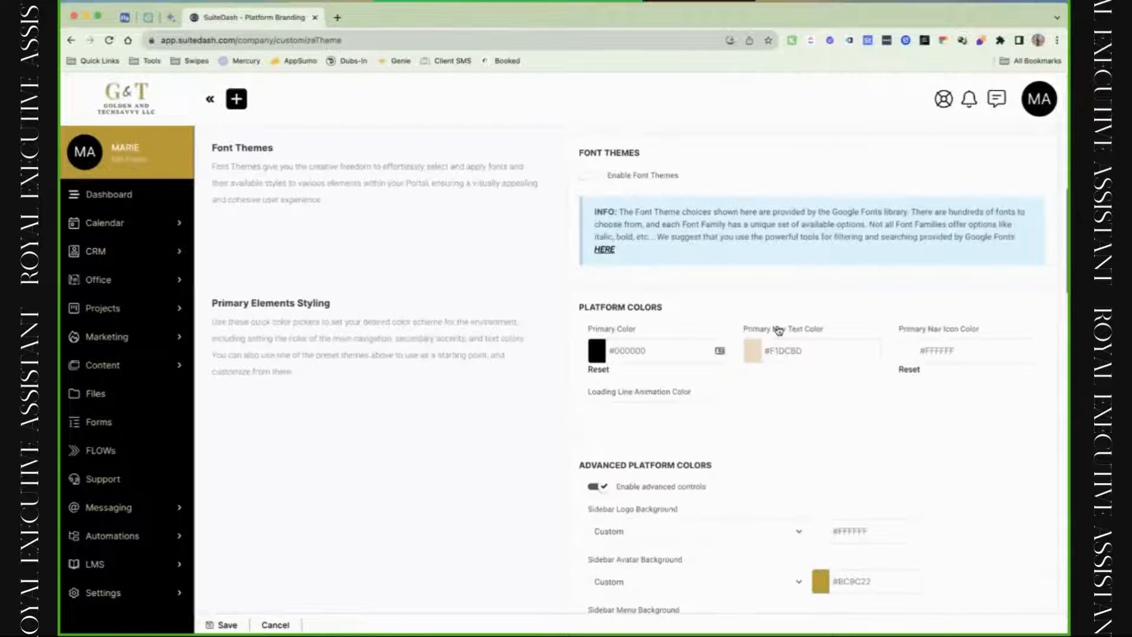
{"action": "scroll", "coordinate": [831, 295], "scroll_direction": "up", "scroll_amount": 10}
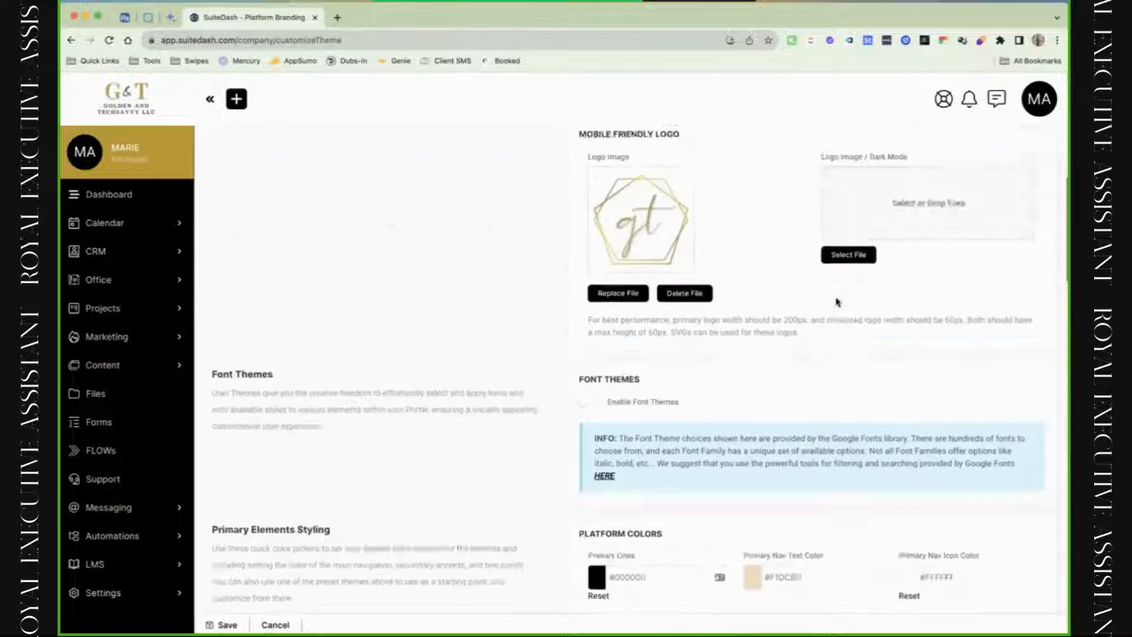
{"action": "scroll", "coordinate": [838, 302], "scroll_direction": "down", "scroll_amount": 15}
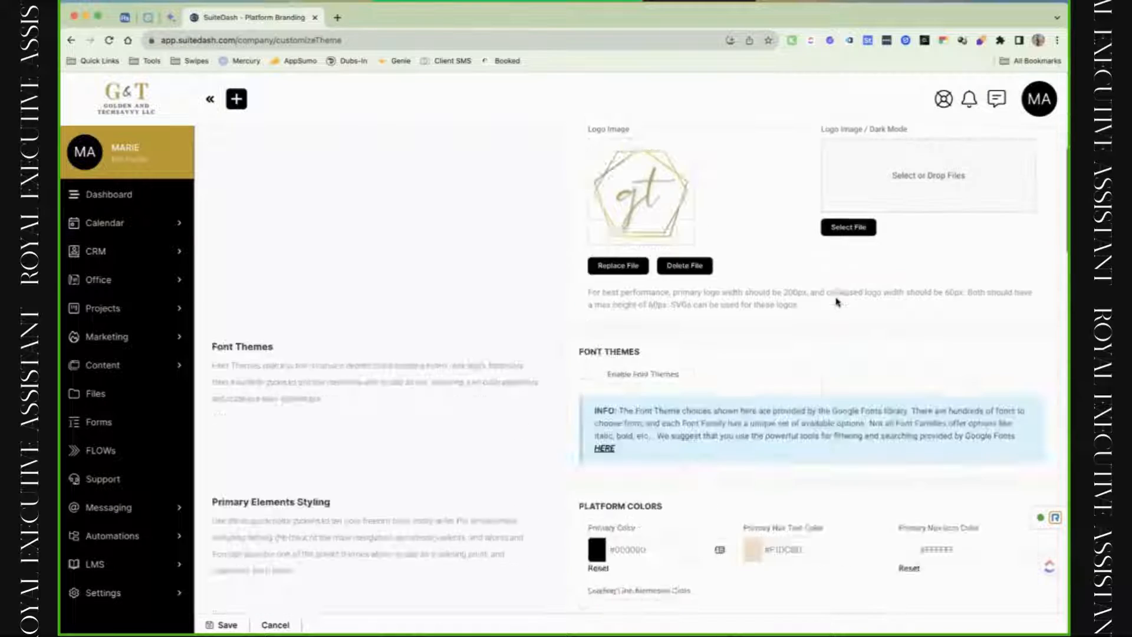
{"action": "scroll", "coordinate": [837, 302], "scroll_direction": "up", "scroll_amount": 1}
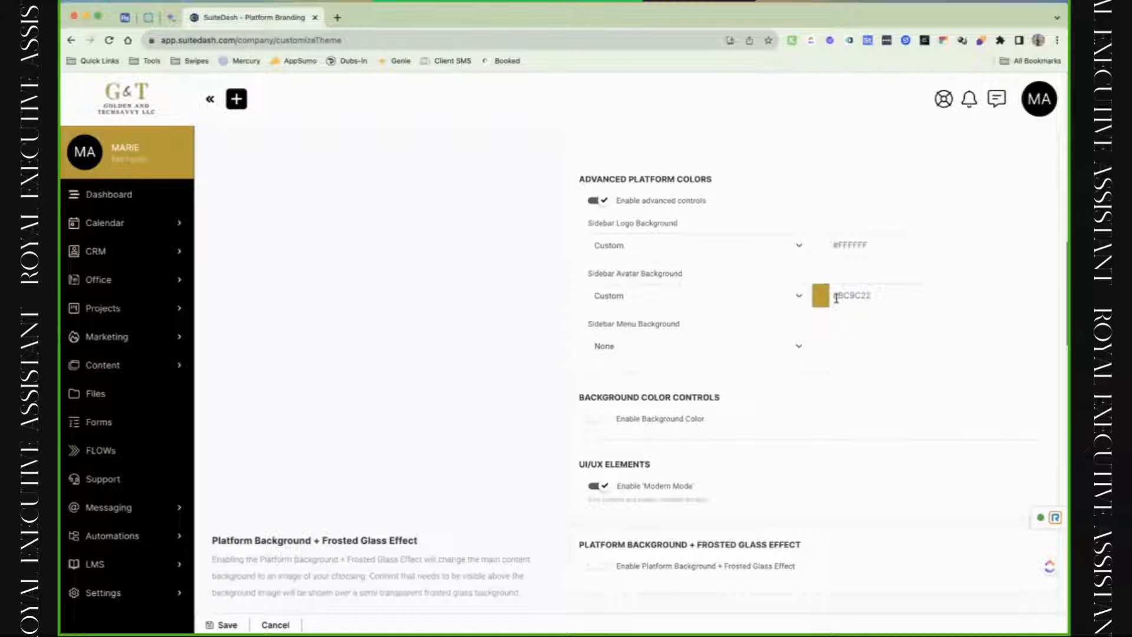
{"action": "left_click", "coordinate": [661, 242]}
{"action": "left_click", "coordinate": [662, 260]}
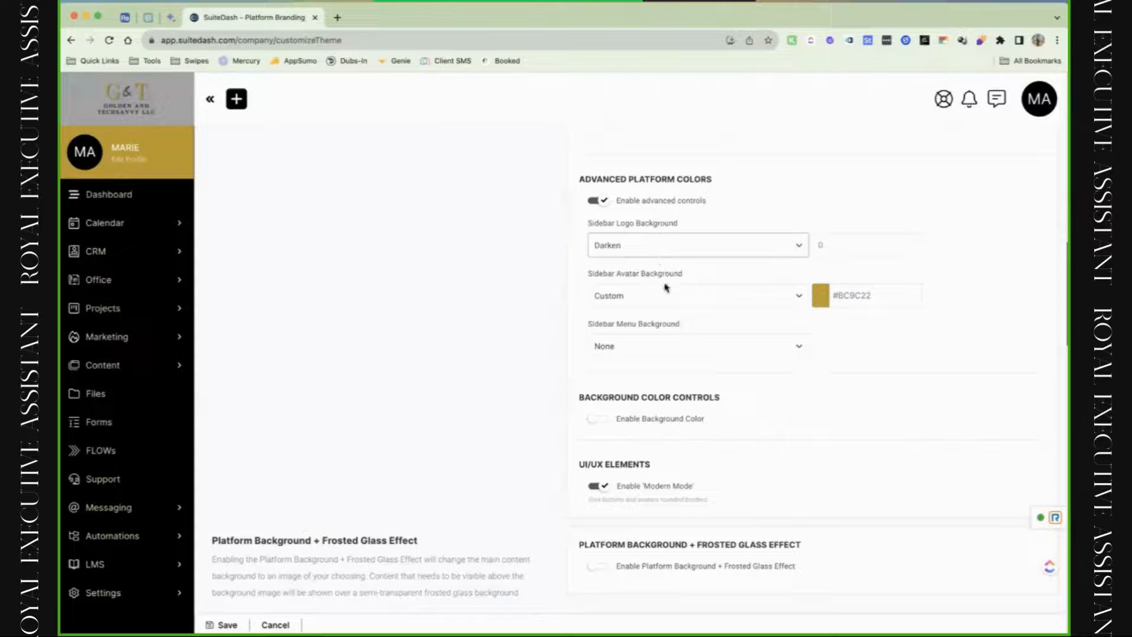
{"action": "left_click", "coordinate": [822, 248]}
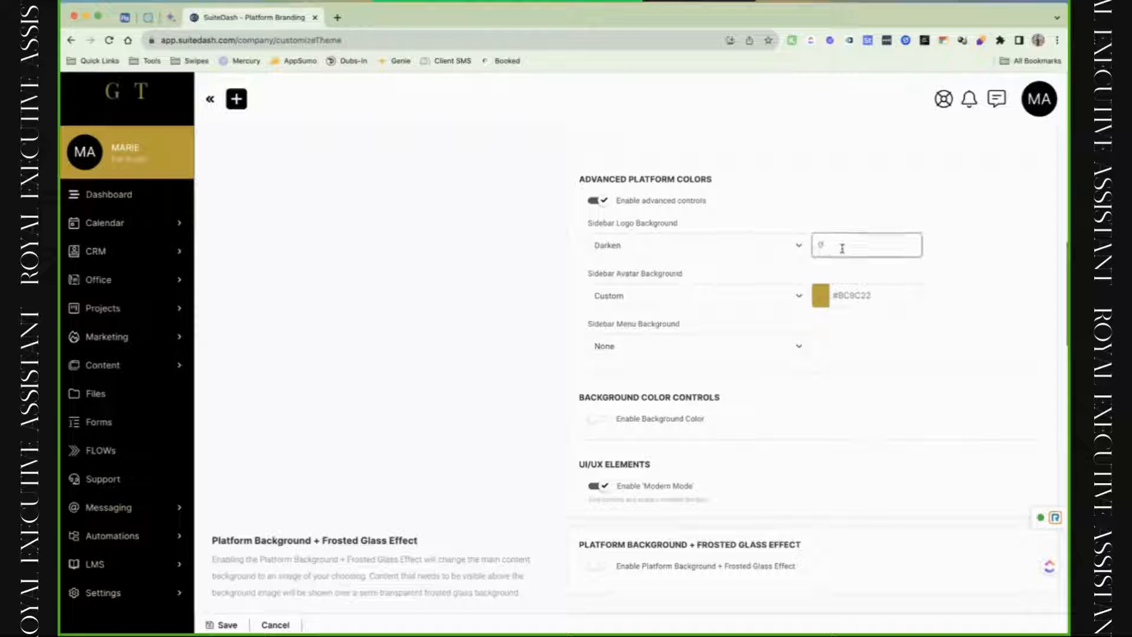
{"action": "type", "text": "088"}
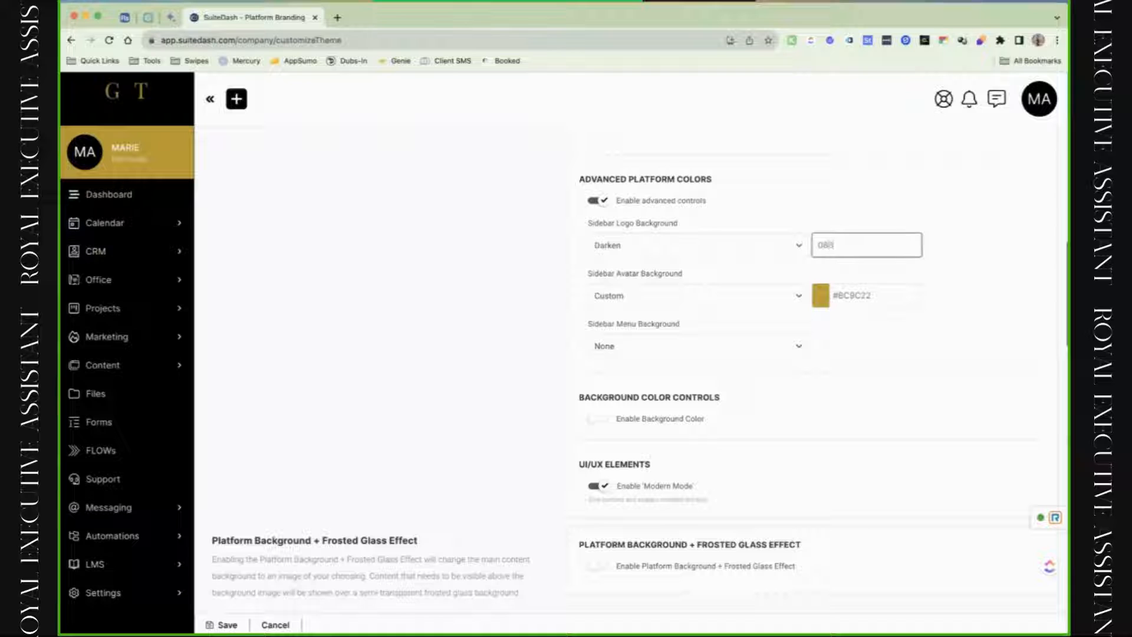
{"action": "key", "text": "Left"}
{"action": "key", "text": "BackSpace"}
Try Lighten at 100, then make the Sidebar Logo Background a custom white #FFFFFF.
{"action": "left_click", "coordinate": [776, 245]}
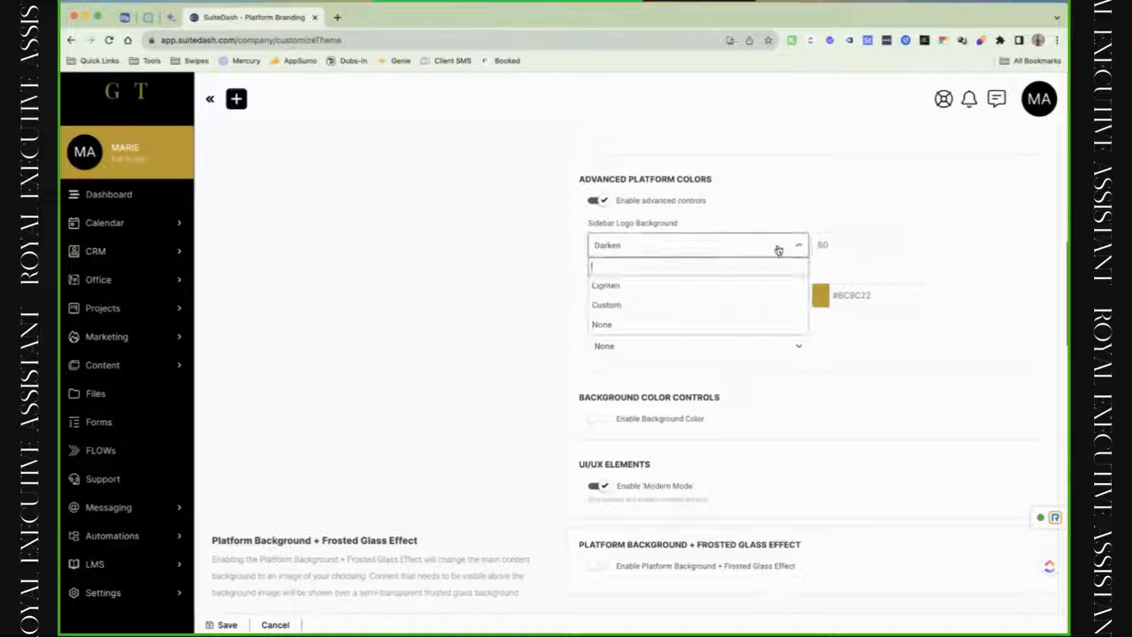
{"action": "left_click", "coordinate": [717, 288]}
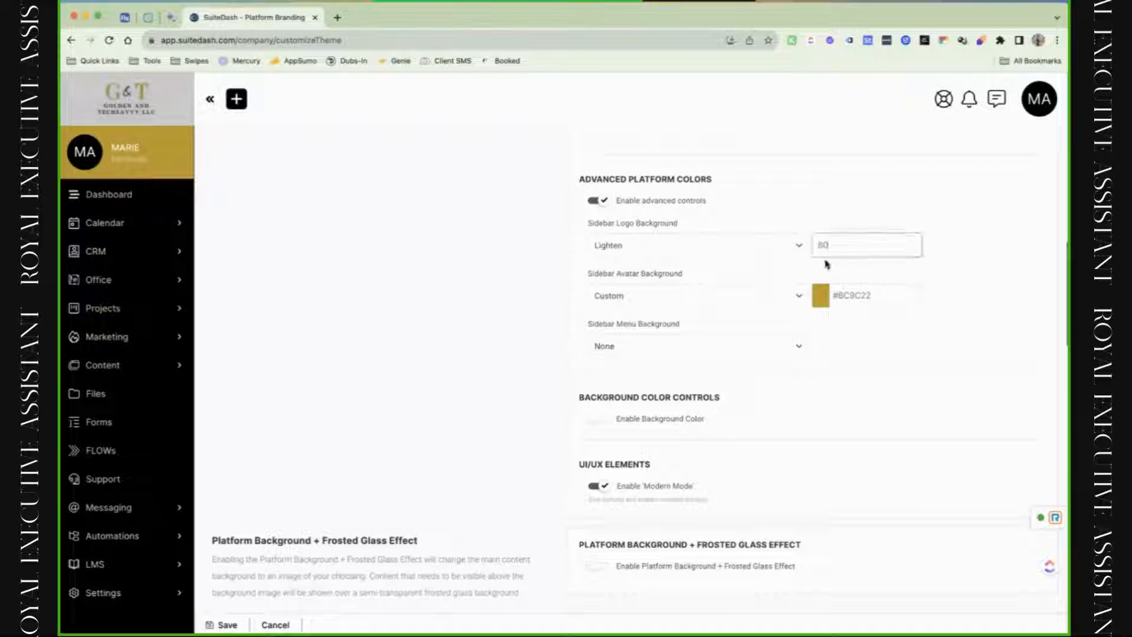
{"action": "left_click_drag", "start_coordinate": [833, 249], "coordinate": [781, 247]}
{"action": "type", "text": "100"}
{"action": "left_click", "coordinate": [765, 243]}
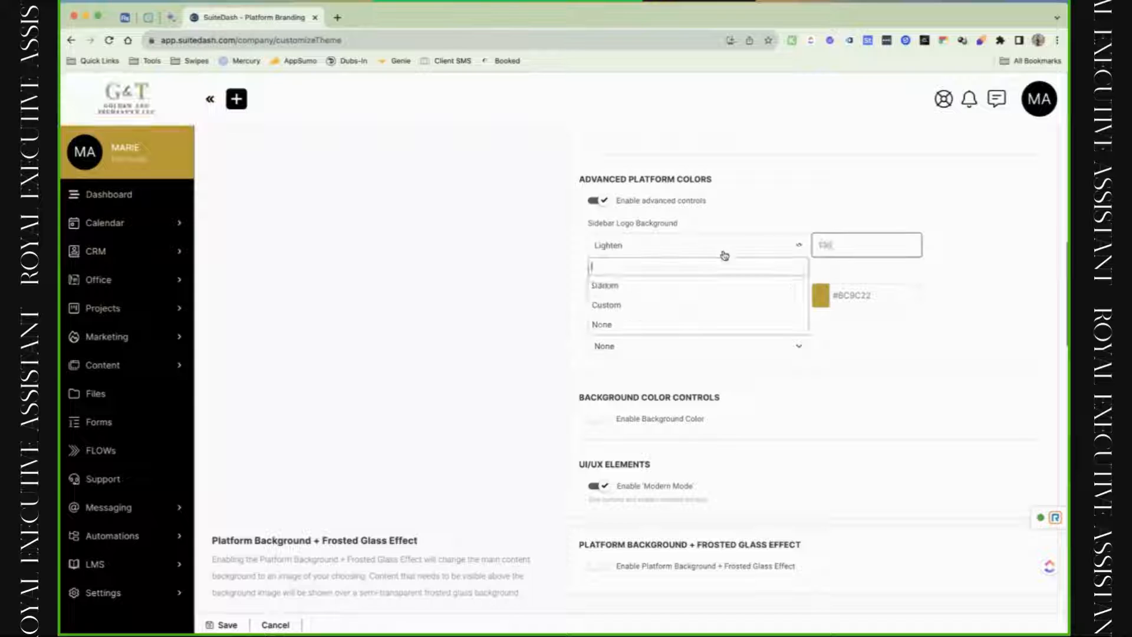
{"action": "left_click", "coordinate": [701, 306]}
{"action": "left_click", "coordinate": [850, 240]}
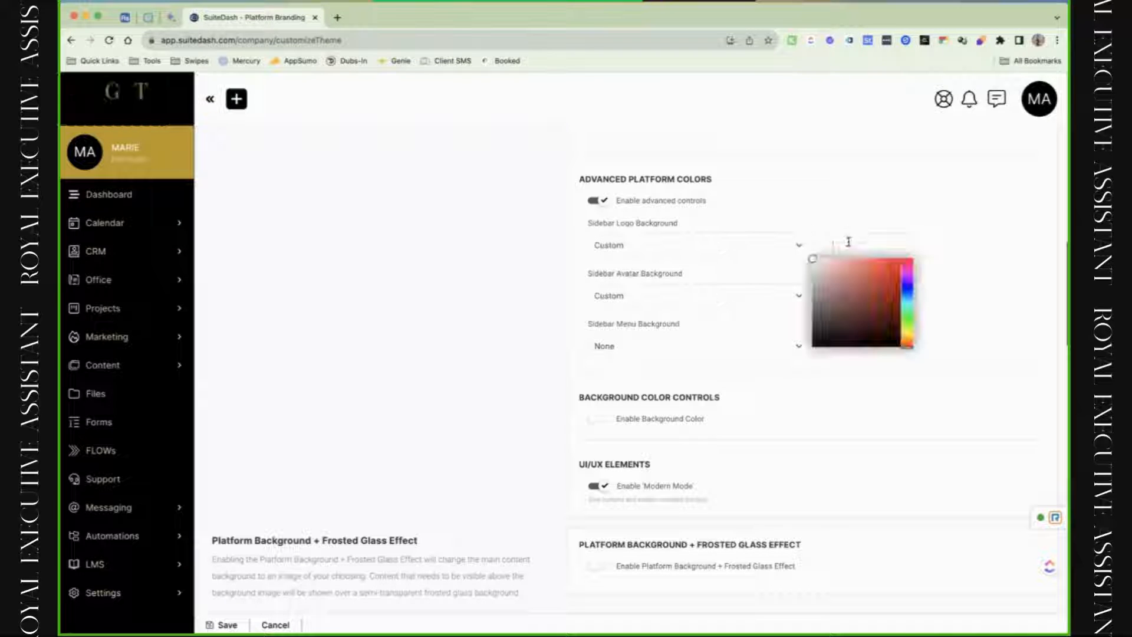
{"action": "type", "text": "#FF0000"}
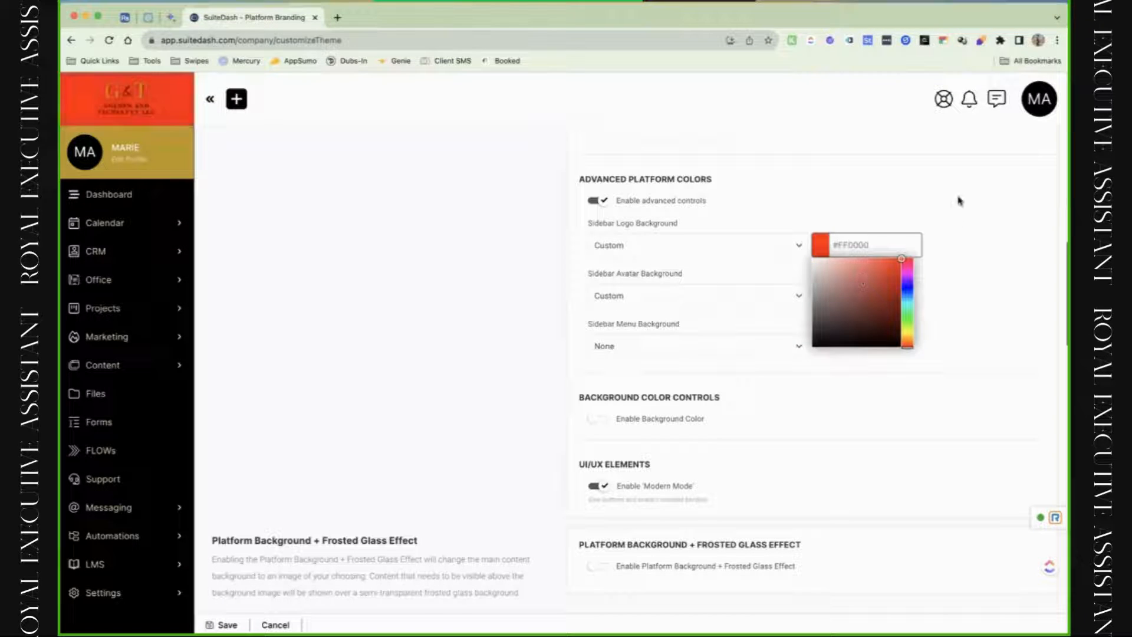
{"action": "left_click", "coordinate": [813, 258]}
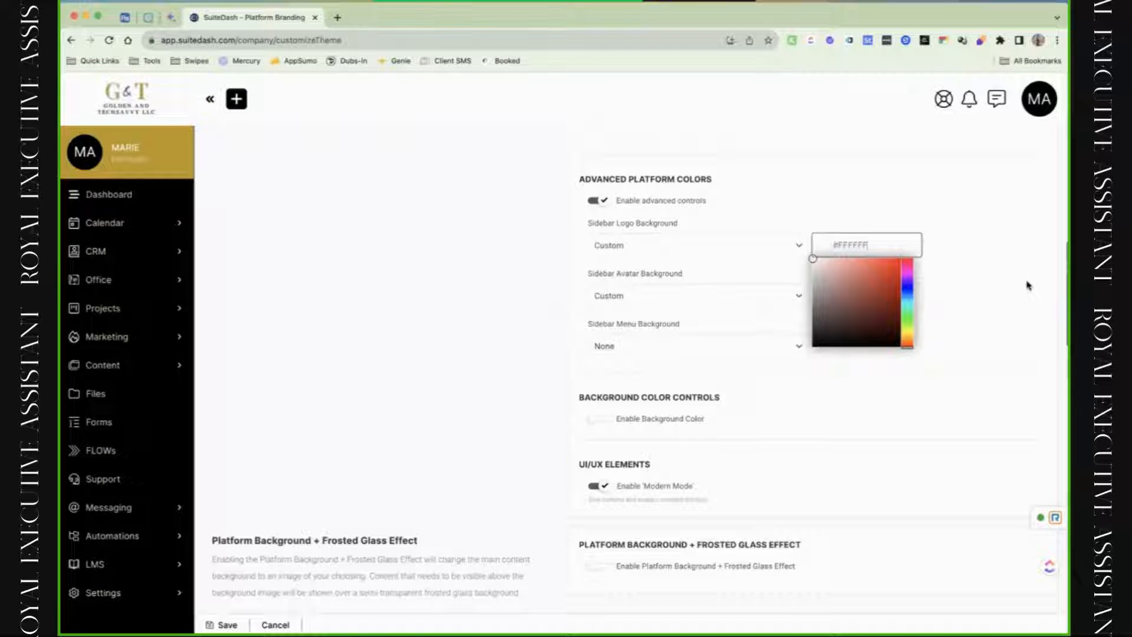
{"action": "left_click", "coordinate": [956, 308]}
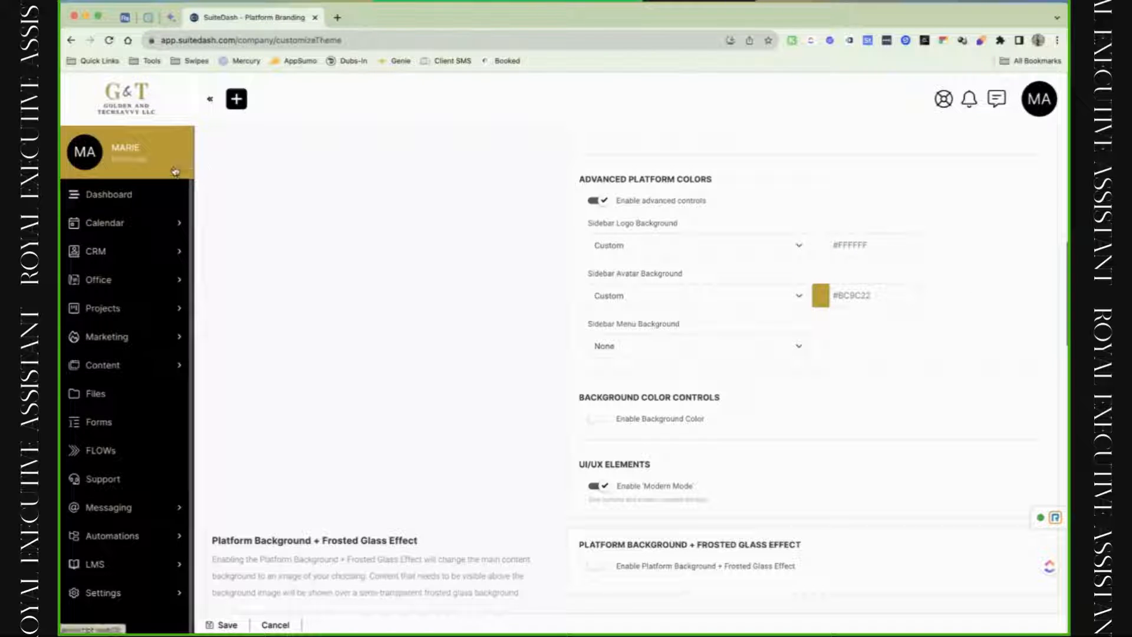
Try a grey-brown #8A836A avatar background and a custom pink #E7A6A6 sidebar menu background.
{"action": "left_click", "coordinate": [843, 297]}
{"action": "left_click_drag", "start_coordinate": [886, 332], "coordinate": [833, 350]}
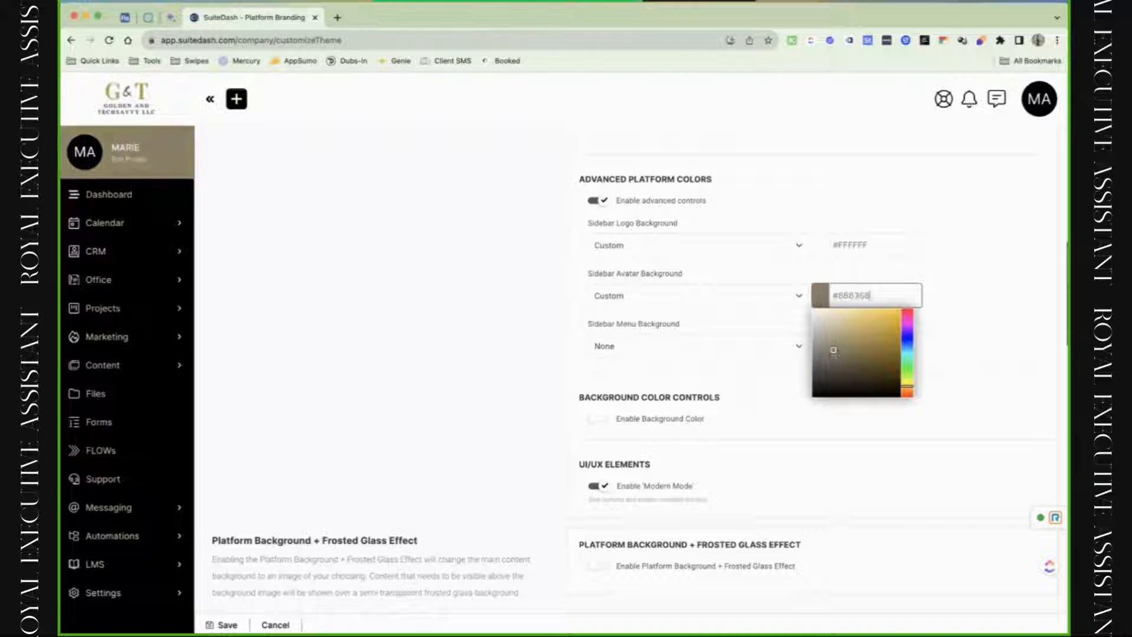
{"action": "left_click", "coordinate": [1036, 316]}
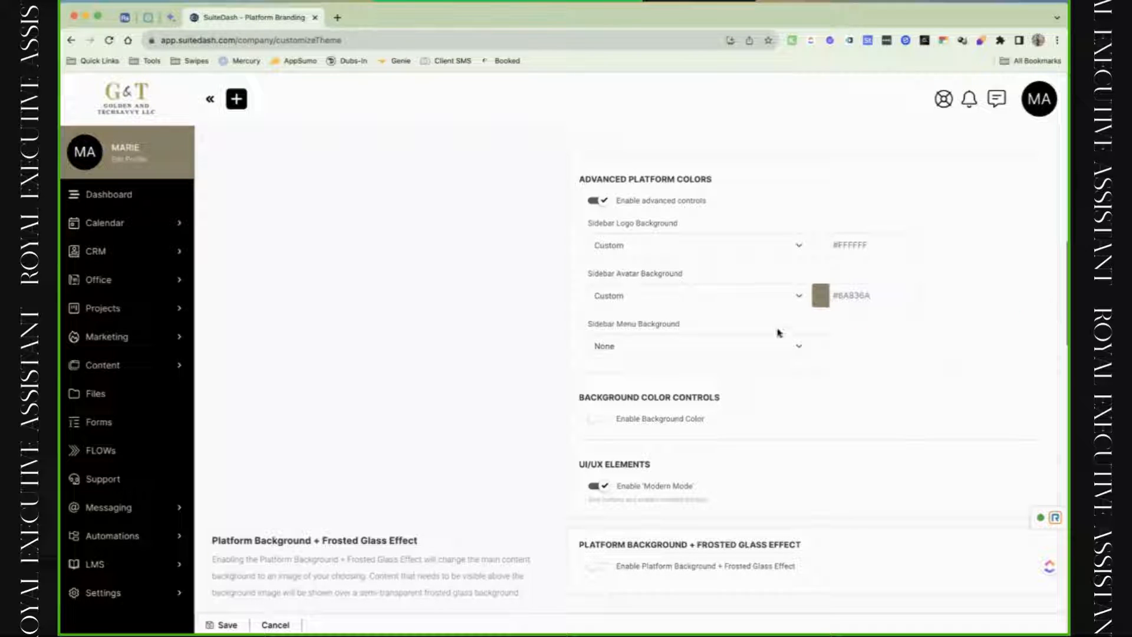
{"action": "left_click", "coordinate": [758, 347]}
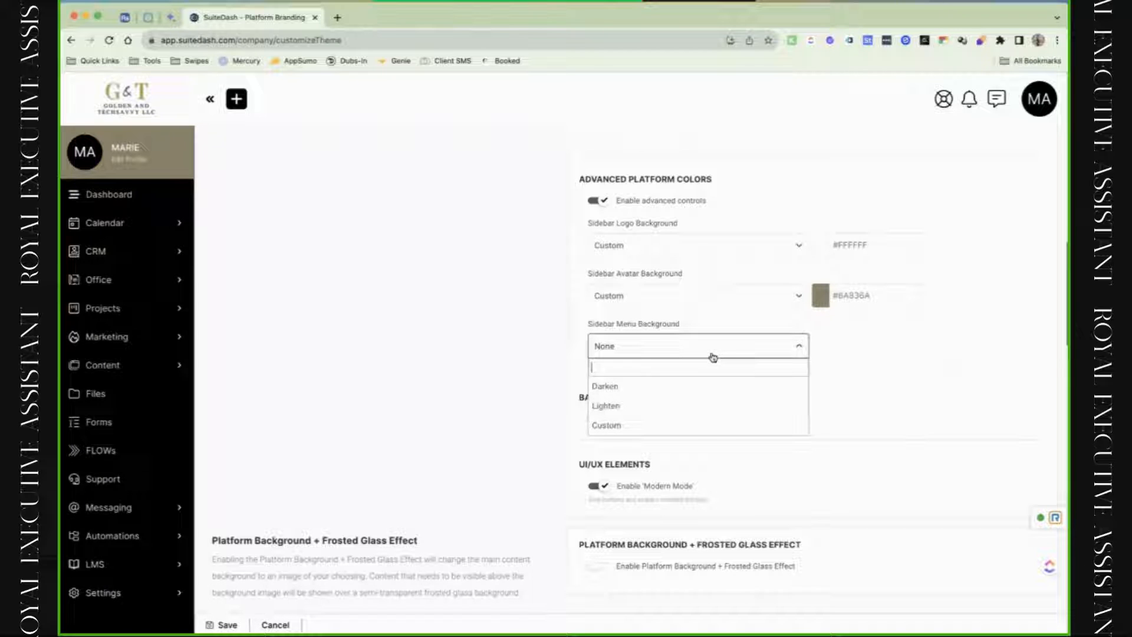
{"action": "left_click", "coordinate": [691, 387]}
{"action": "left_click", "coordinate": [845, 350]}
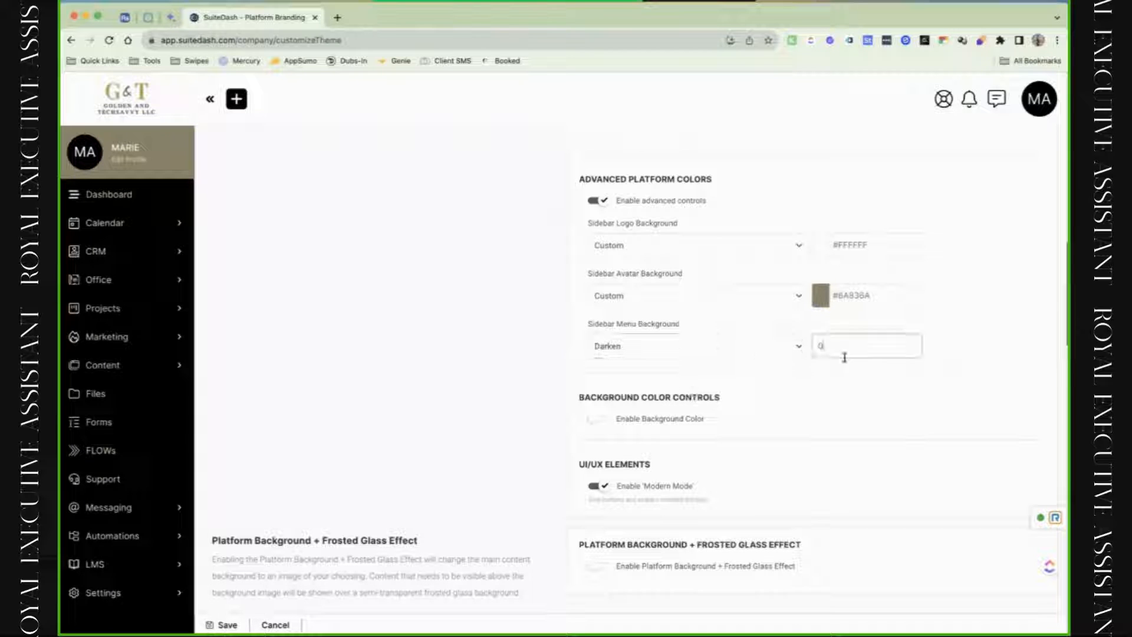
{"action": "left_click", "coordinate": [766, 353]}
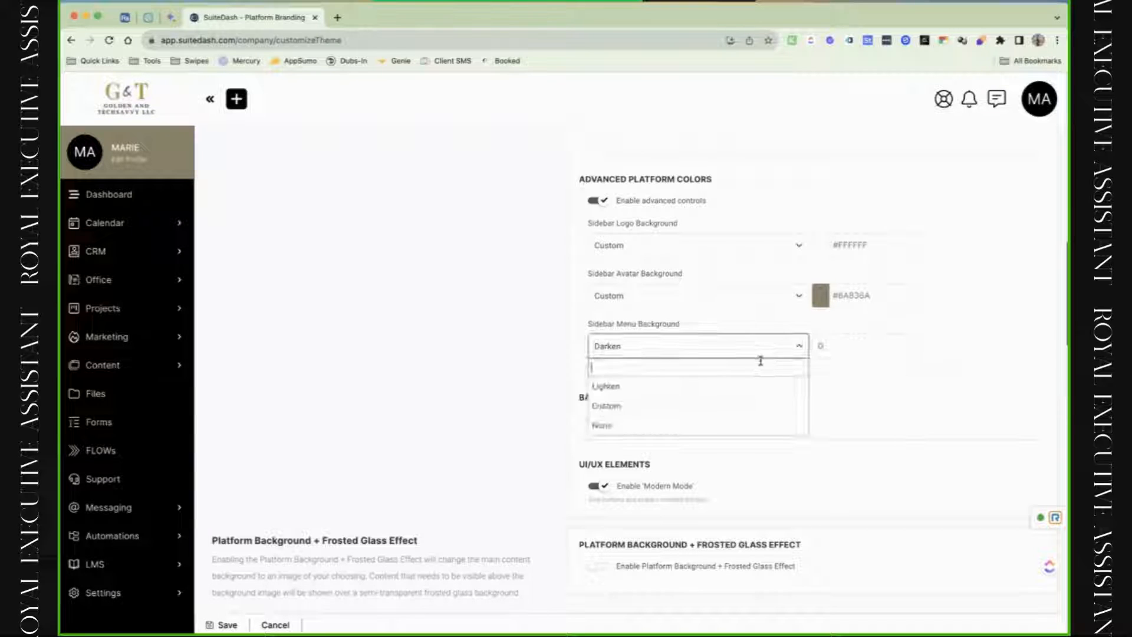
{"action": "left_click", "coordinate": [740, 406]}
{"action": "left_click", "coordinate": [852, 341]}
{"action": "mouse_move", "coordinate": [842, 390]}
{"action": "left_mouse_down"}
{"action": "mouse_move", "coordinate": [903, 388]}
{"action": "mouse_move", "coordinate": [838, 368]}
{"action": "left_mouse_up"}
{"action": "left_click", "coordinate": [913, 322]}
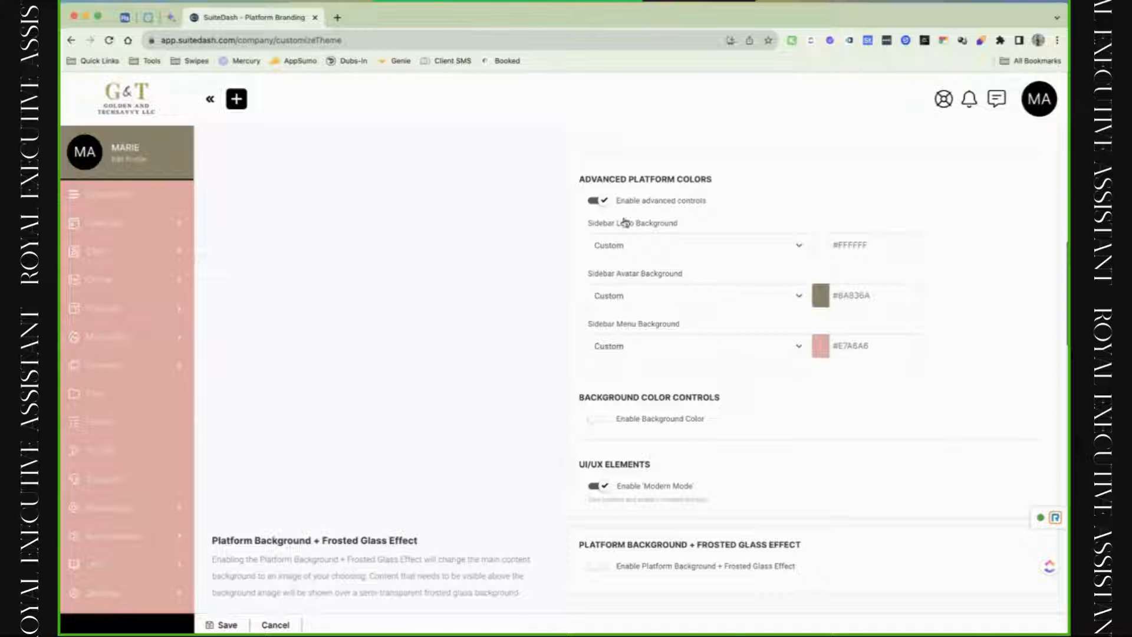
Make the sidebar menu background black #000000 and the avatar background gold #B1901C.
{"action": "left_click", "coordinate": [605, 202]}
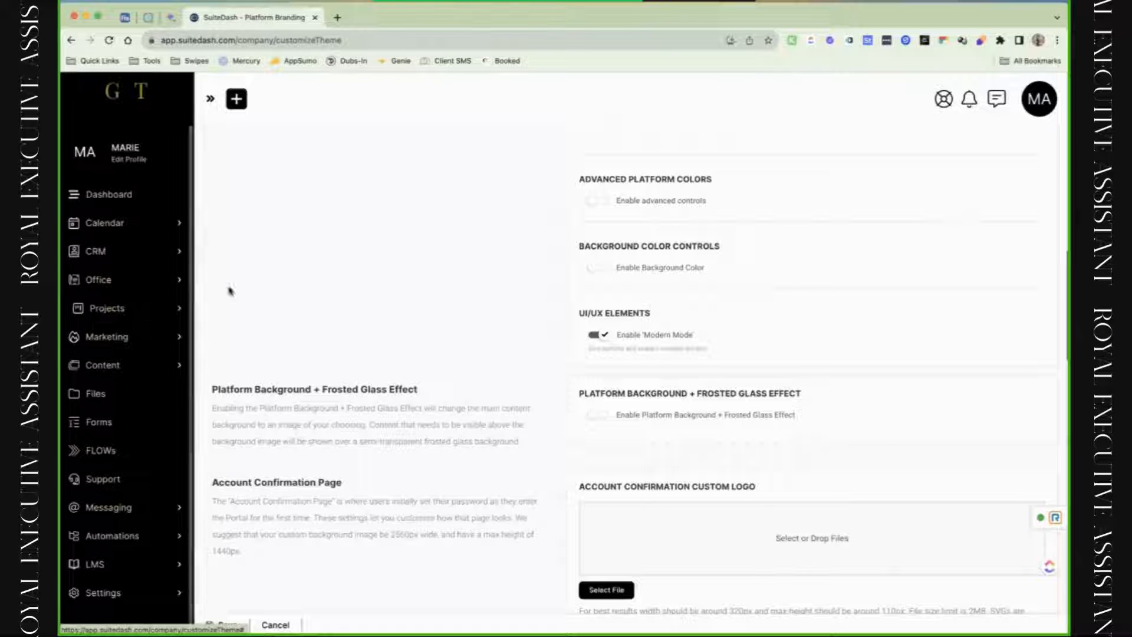
{"action": "left_click", "coordinate": [624, 198]}
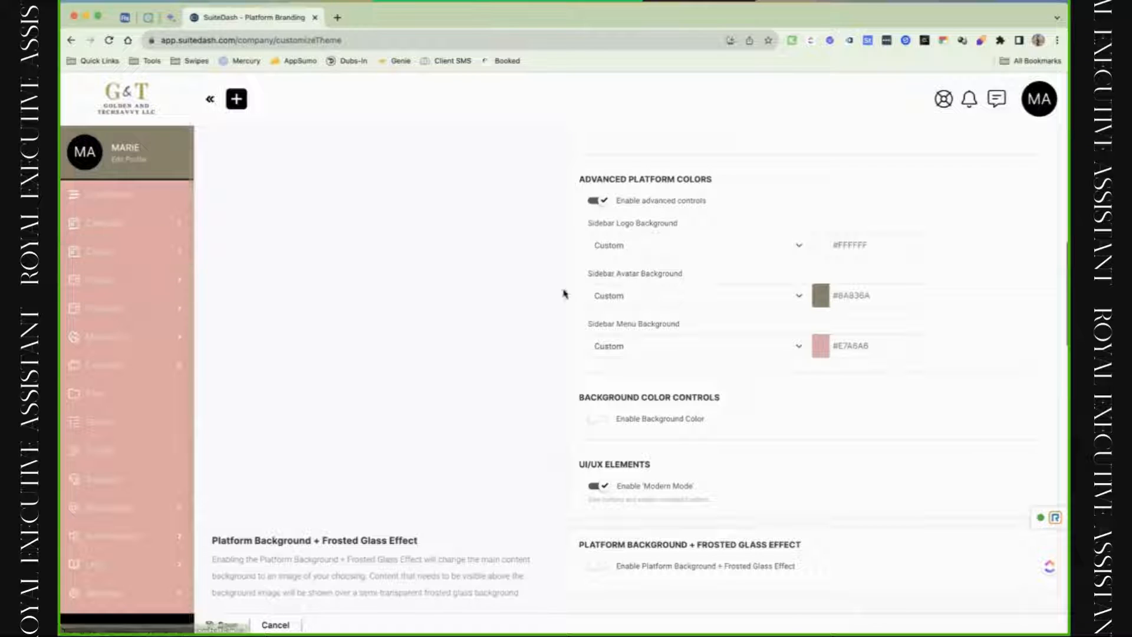
{"action": "left_click", "coordinate": [858, 298]}
{"action": "left_click_drag", "start_coordinate": [841, 324], "coordinate": [775, 292]}
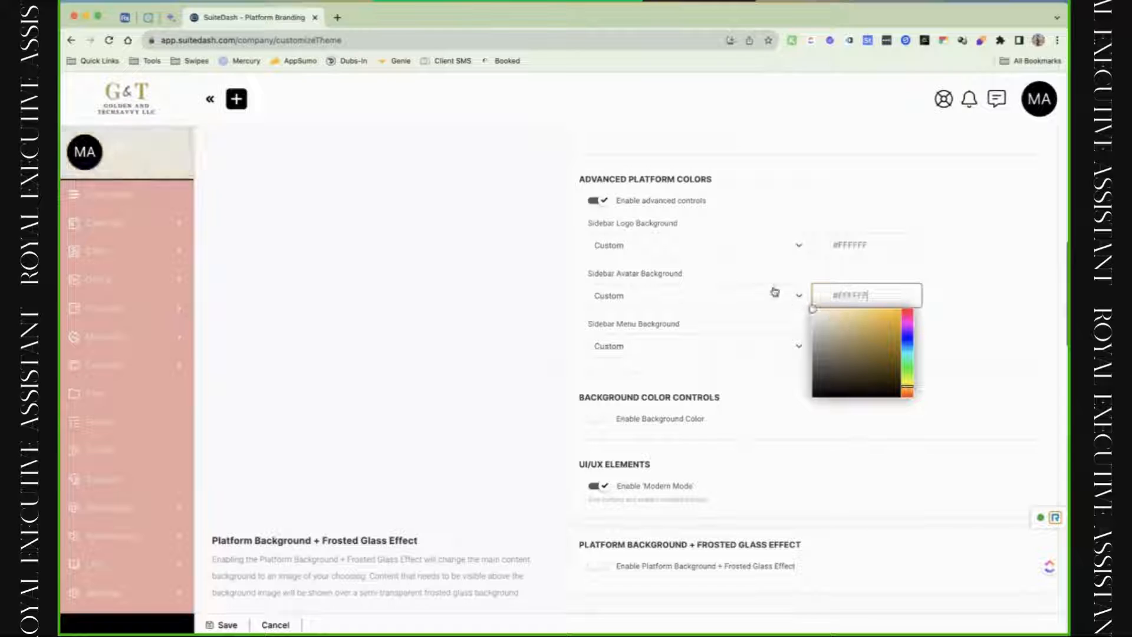
{"action": "left_click_drag", "start_coordinate": [871, 322], "coordinate": [921, 297]}
{"action": "left_click", "coordinate": [923, 295]}
{"action": "left_click", "coordinate": [864, 346]}
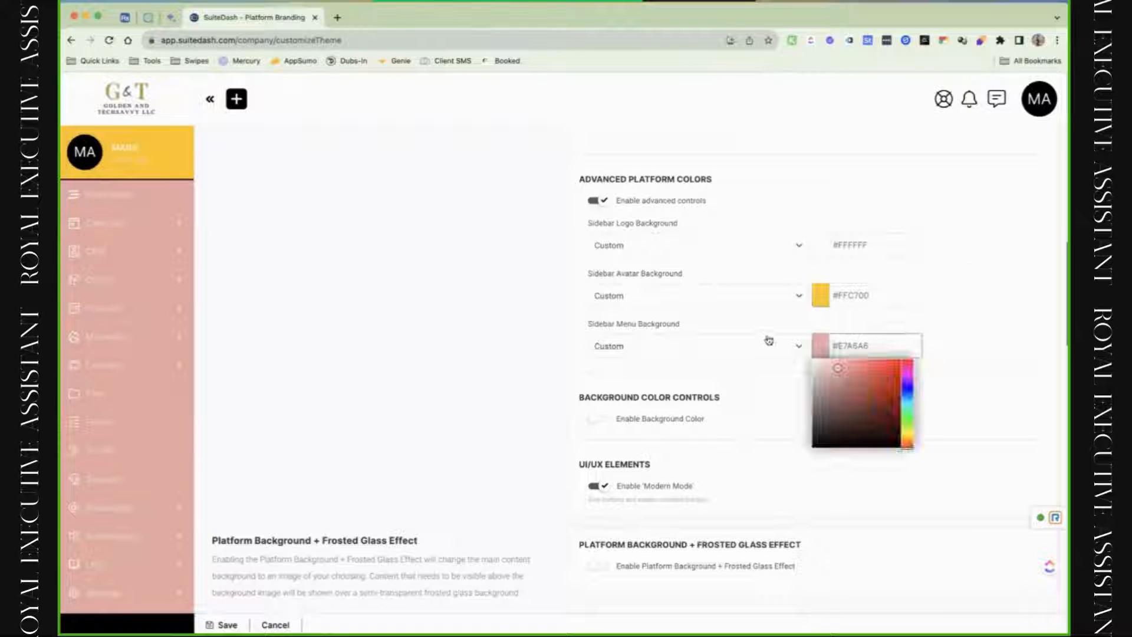
{"action": "left_click_drag", "start_coordinate": [769, 340], "coordinate": [812, 449]}
{"action": "left_click", "coordinate": [993, 314]}
{"action": "left_click", "coordinate": [854, 299]}
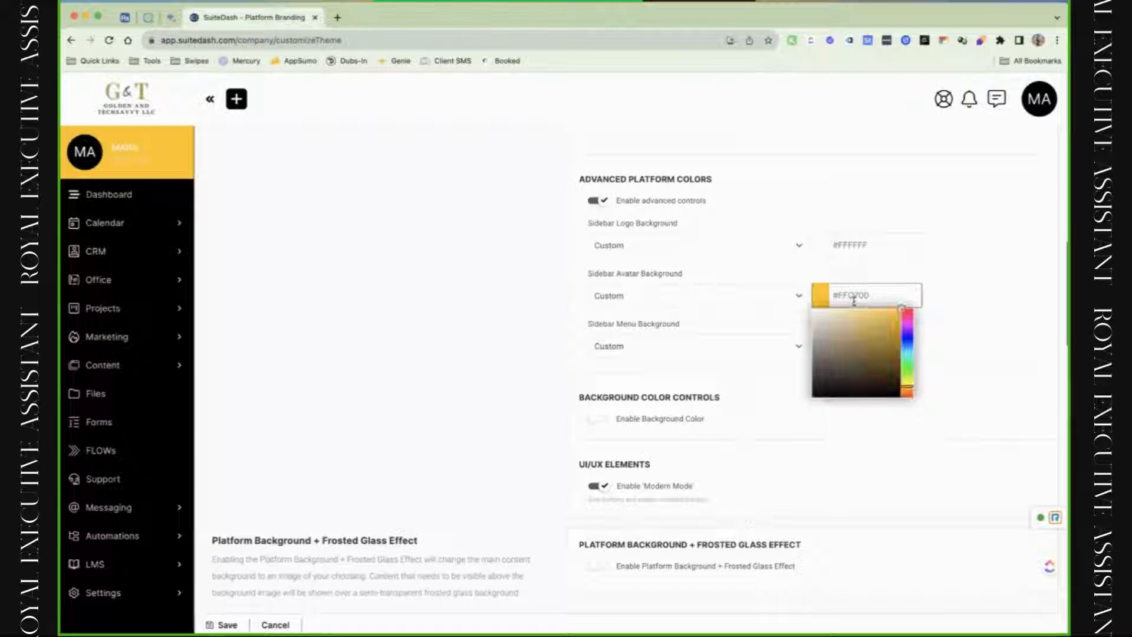
{"action": "left_click_drag", "start_coordinate": [878, 329], "coordinate": [889, 339]}
{"action": "left_click", "coordinate": [1011, 289]}
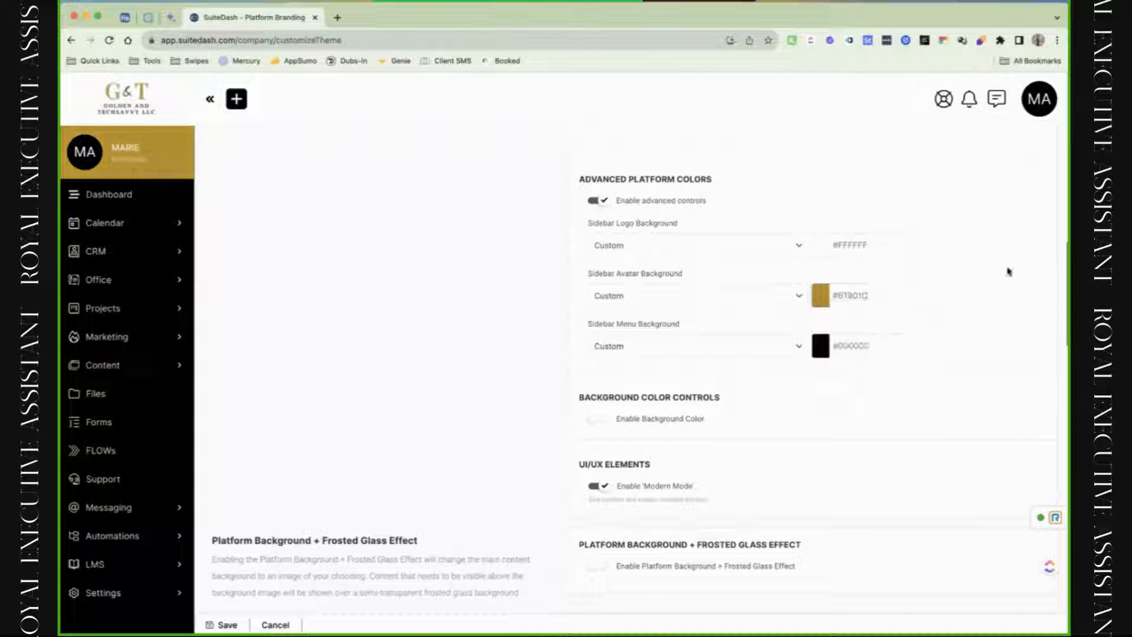
{"action": "scroll", "coordinate": [804, 387], "scroll_direction": "down", "scroll_amount": 3}
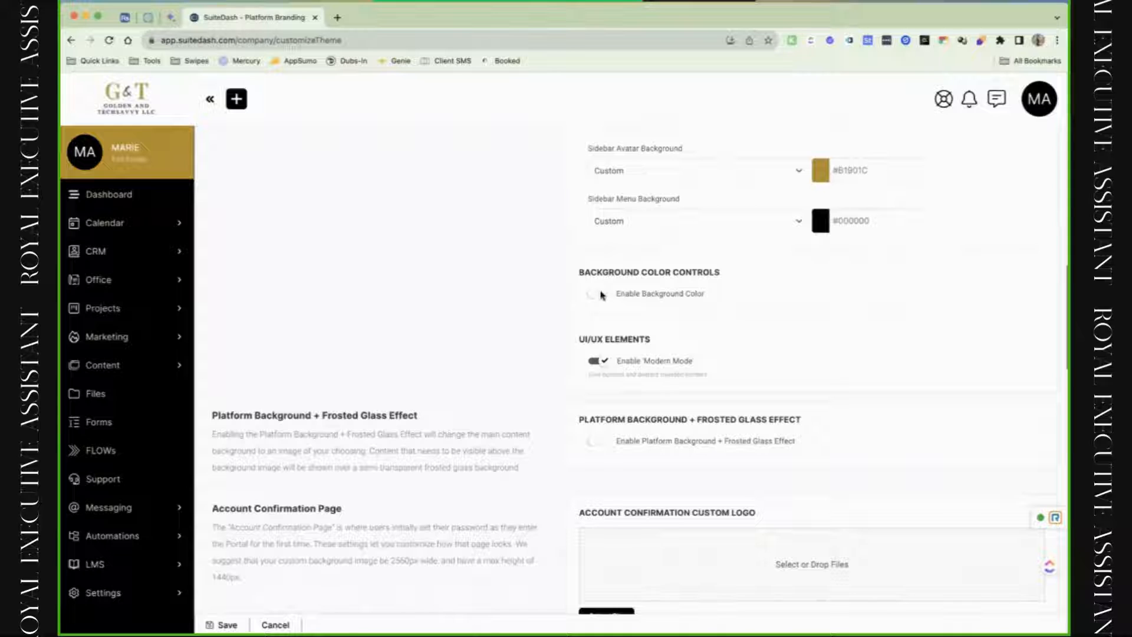
{"action": "left_click", "coordinate": [595, 295]}
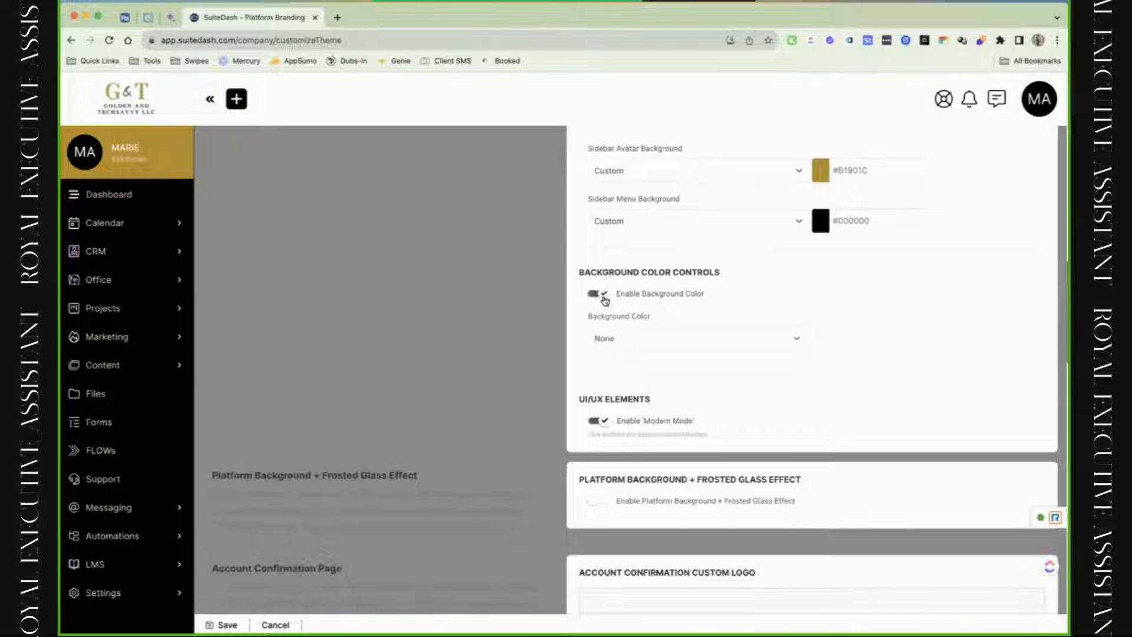
{"action": "left_click", "coordinate": [648, 340]}
{"action": "left_click", "coordinate": [696, 382]}
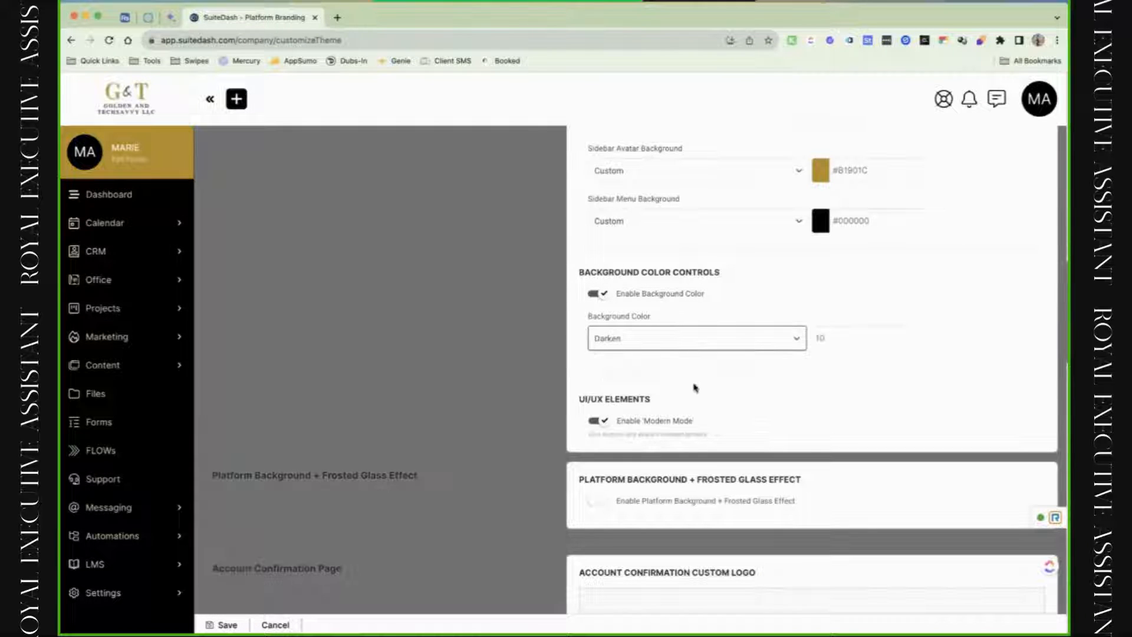
{"action": "double_click", "coordinate": [847, 340]}
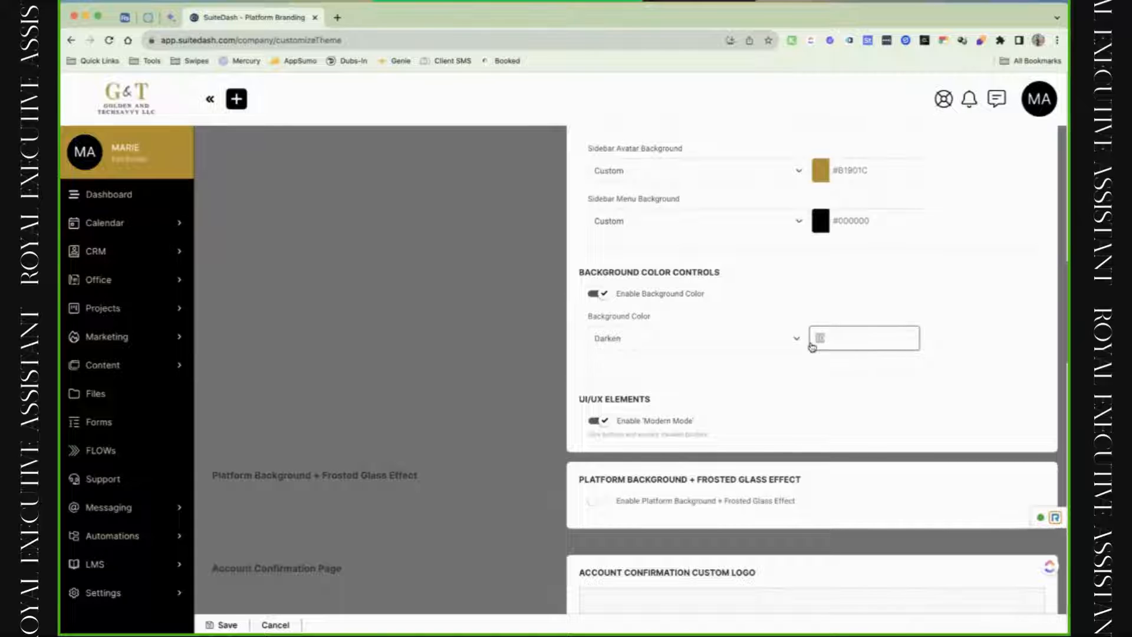
{"action": "left_click", "coordinate": [772, 338]}
{"action": "left_click", "coordinate": [723, 388]}
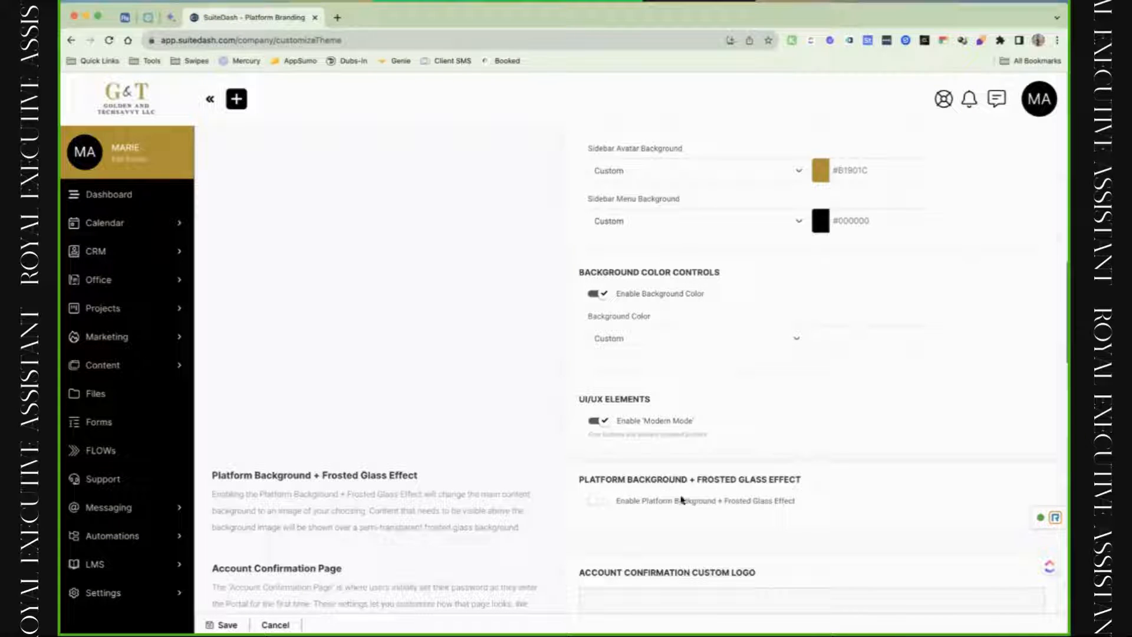
{"action": "left_click", "coordinate": [744, 345]}
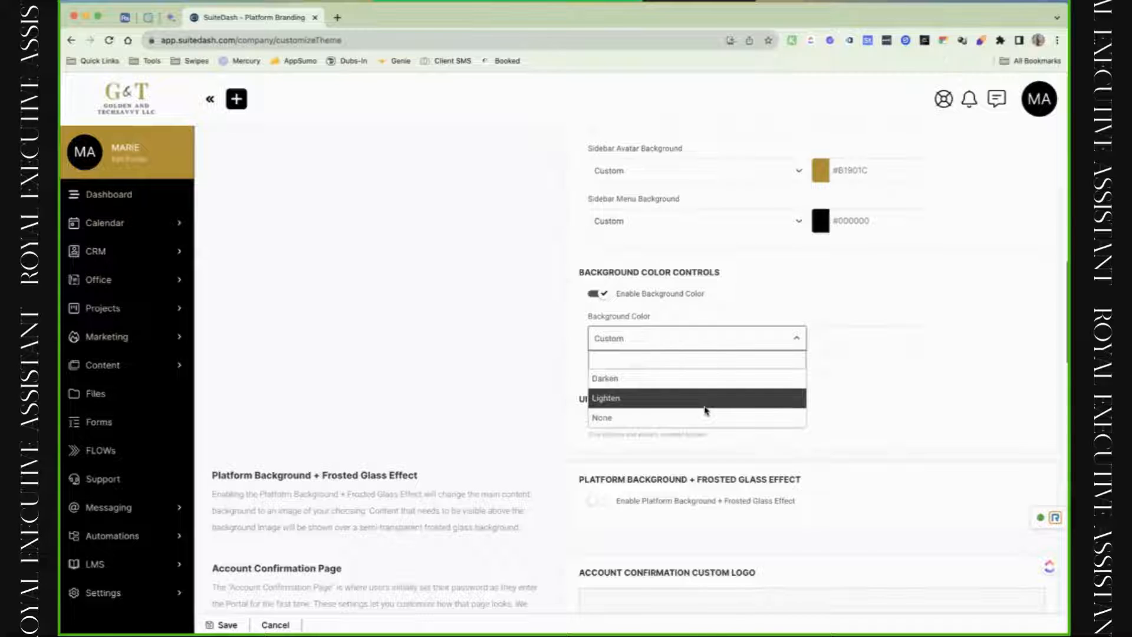
{"action": "left_click", "coordinate": [707, 399]}
{"action": "left_click", "coordinate": [596, 294]}
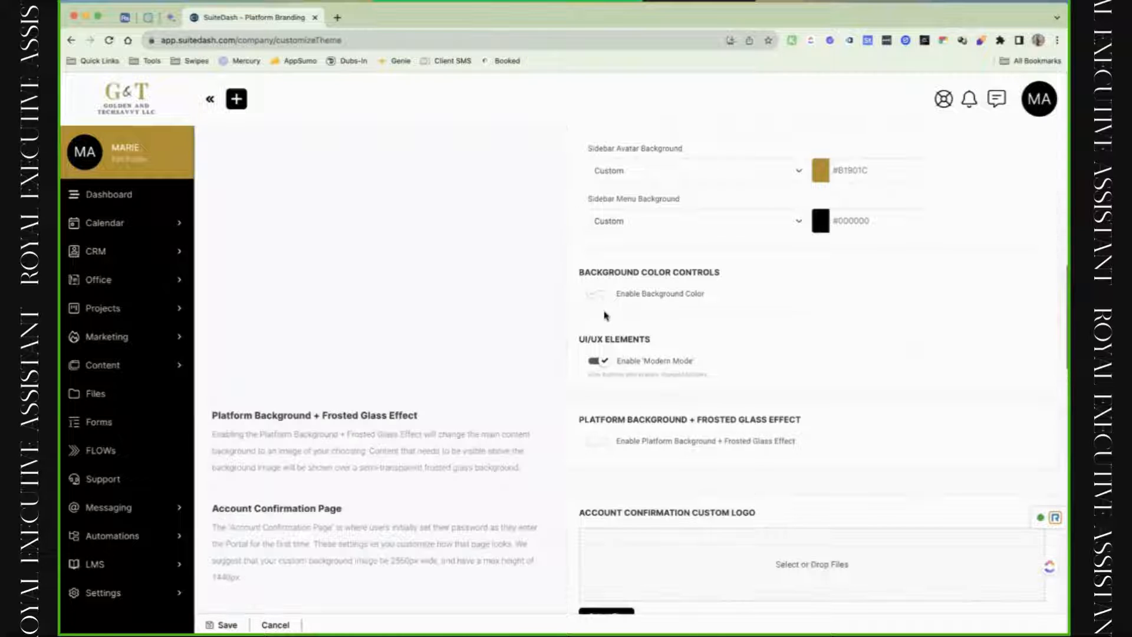
{"action": "scroll", "coordinate": [610, 326], "scroll_direction": "down", "scroll_amount": 3}
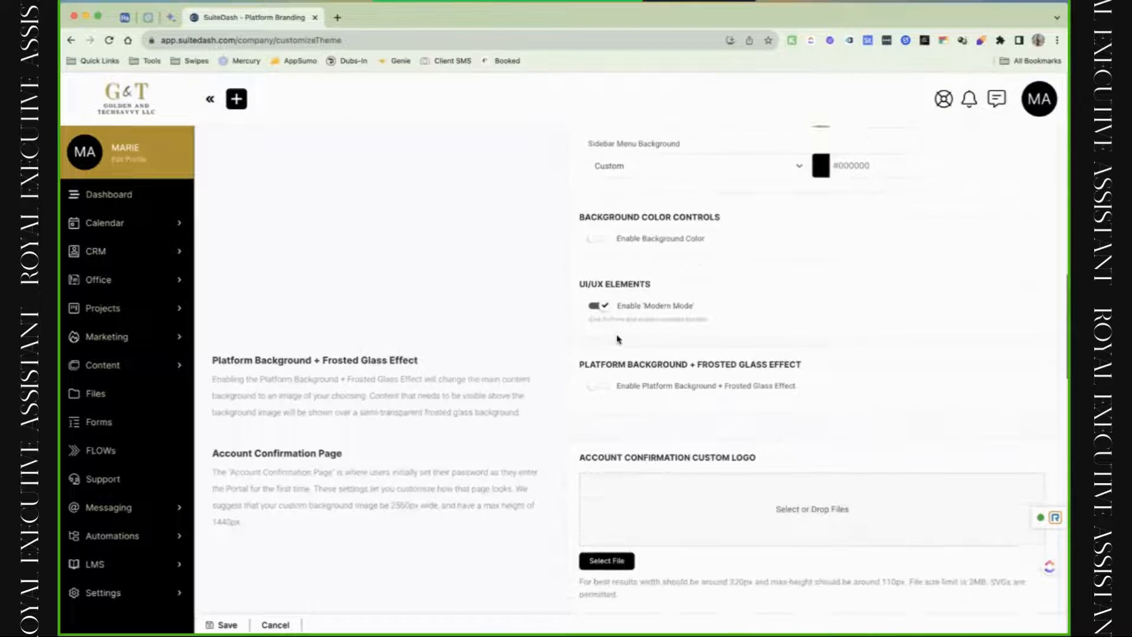
{"action": "scroll", "coordinate": [616, 336], "scroll_direction": "down", "scroll_amount": 1}
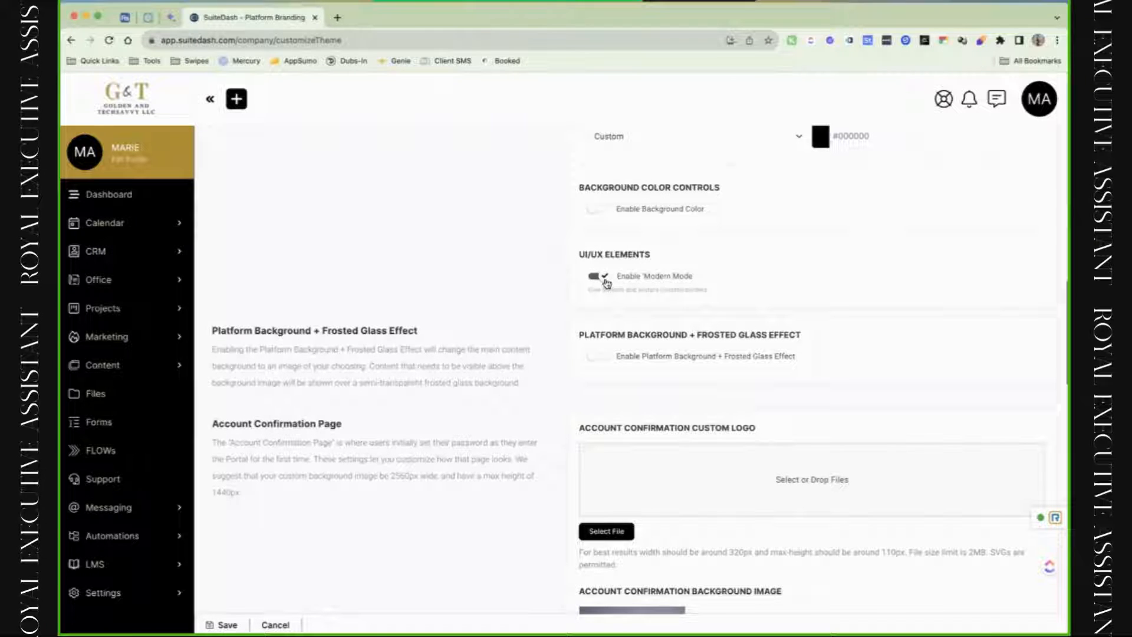
Toggle Modern Mode off and on, then enable Platform Background + Frosted Glass Effect.
{"action": "left_click", "coordinate": [606, 282]}
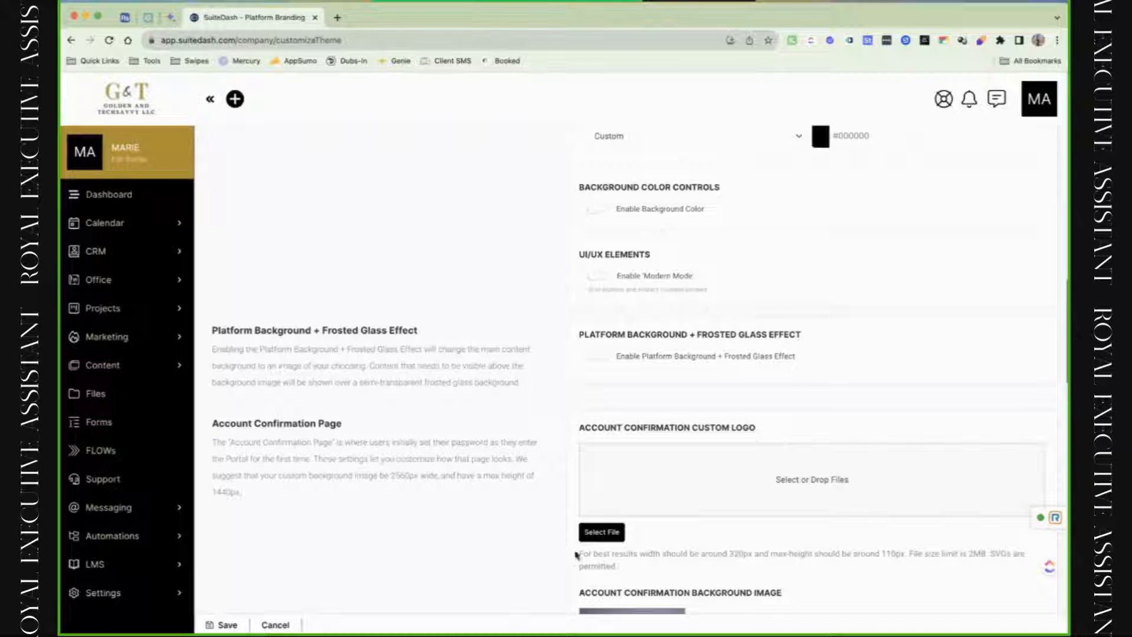
{"action": "left_click", "coordinate": [598, 278]}
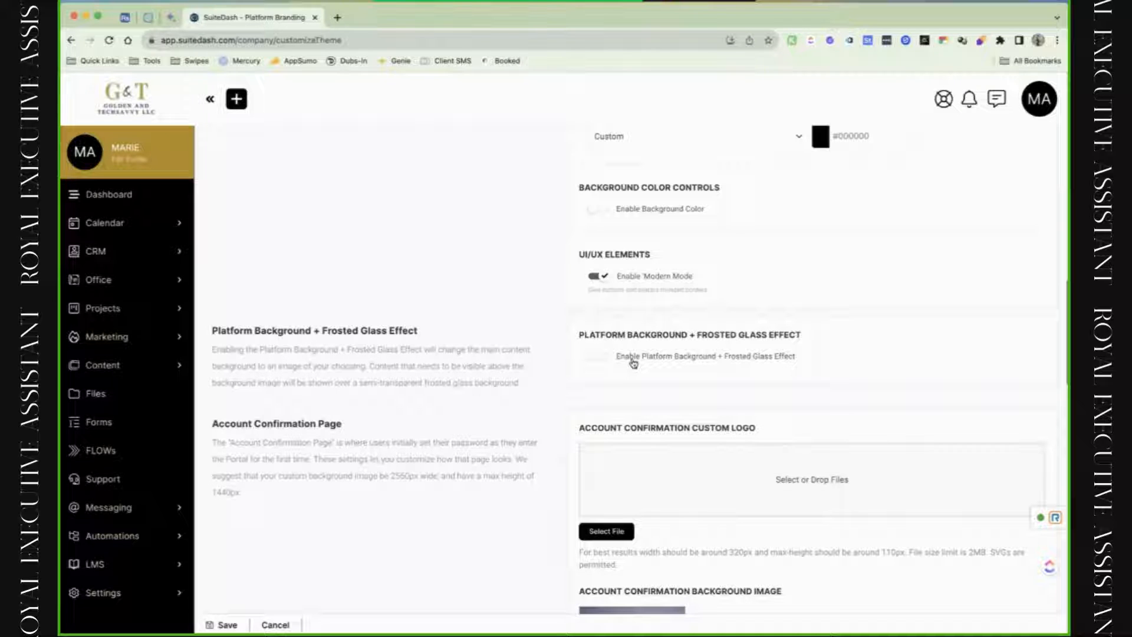
{"action": "left_click", "coordinate": [601, 360]}
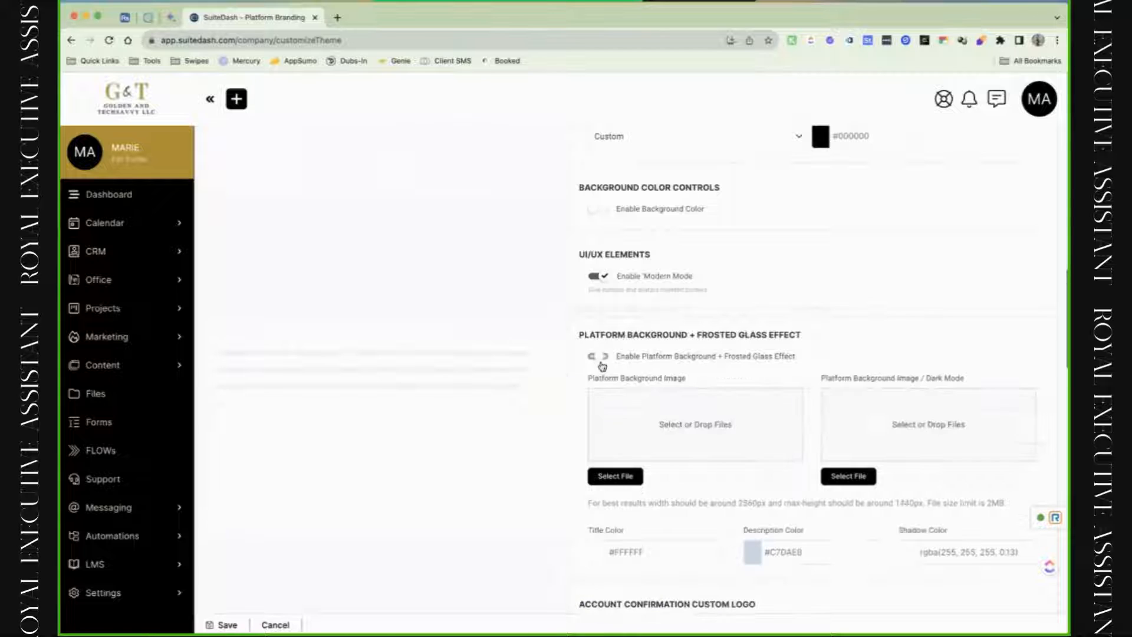
Upload the Empowering Health and Wellness banner as the platform background and reuse it for dark mode.
{"action": "left_click", "coordinate": [691, 453]}
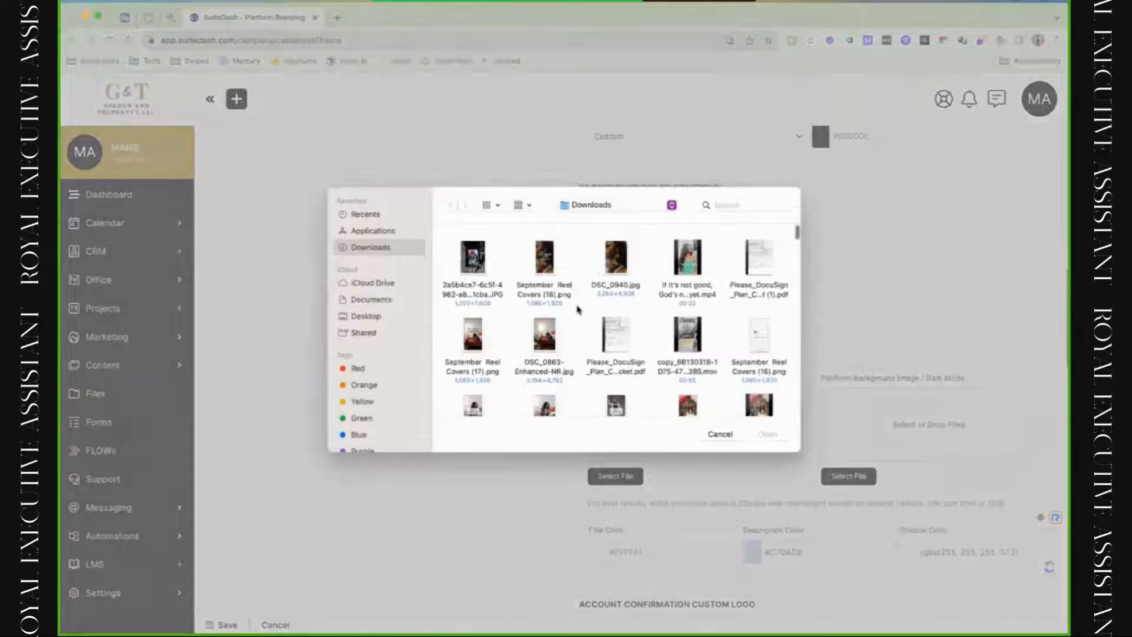
{"action": "scroll", "coordinate": [580, 338], "scroll_direction": "down", "scroll_amount": 6}
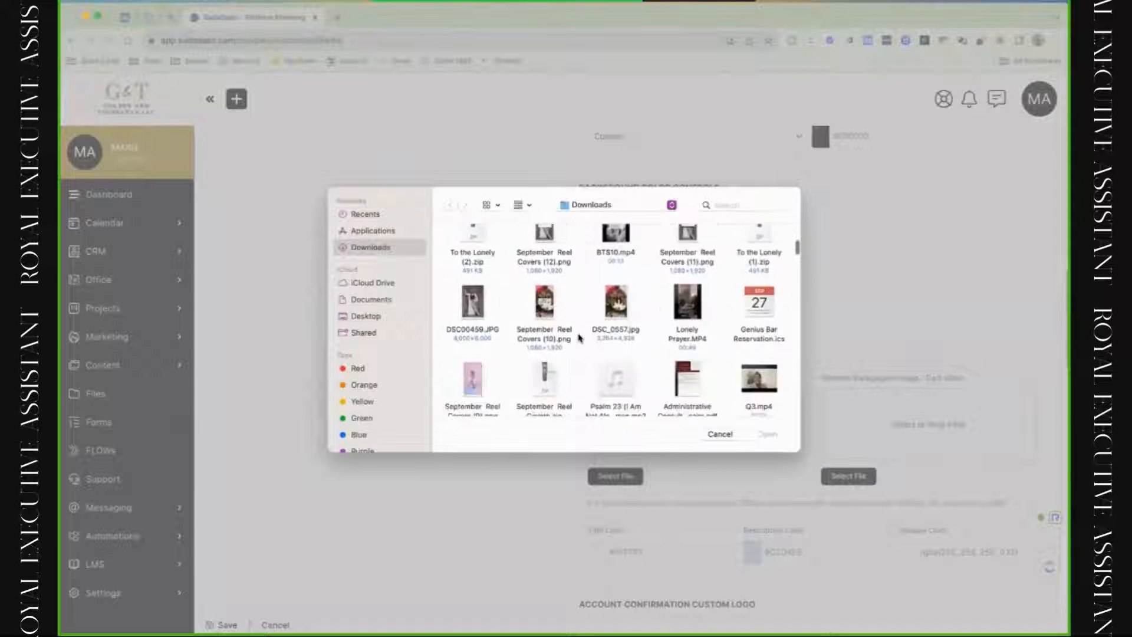
{"action": "scroll", "coordinate": [580, 338], "scroll_direction": "down", "scroll_amount": 6}
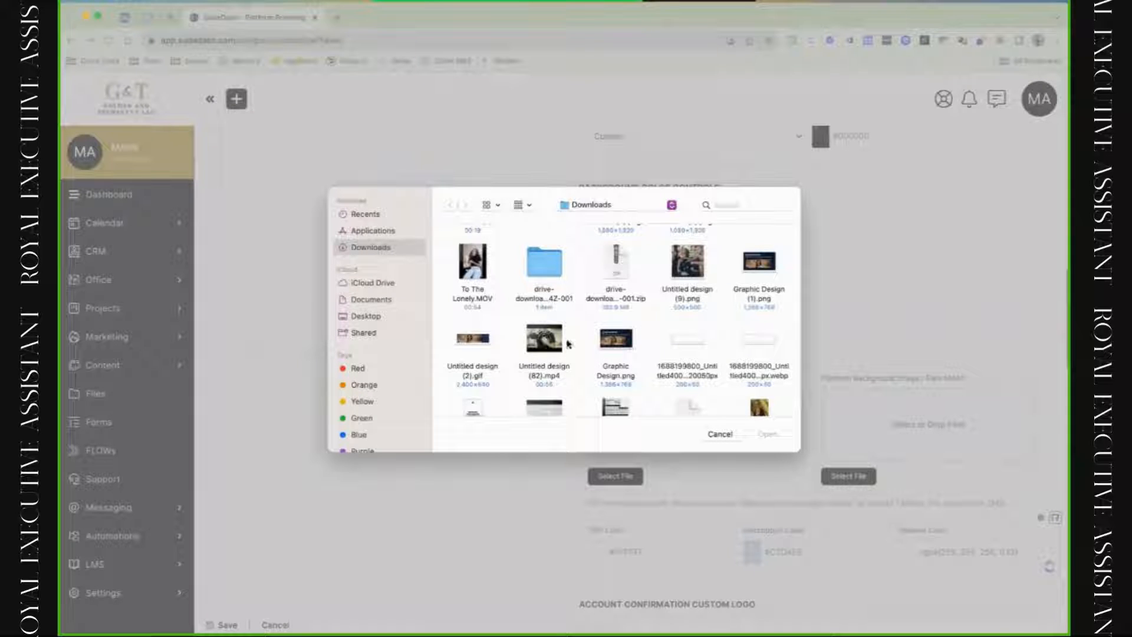
{"action": "left_click", "coordinate": [616, 339]}
{"action": "left_click", "coordinate": [781, 437]}
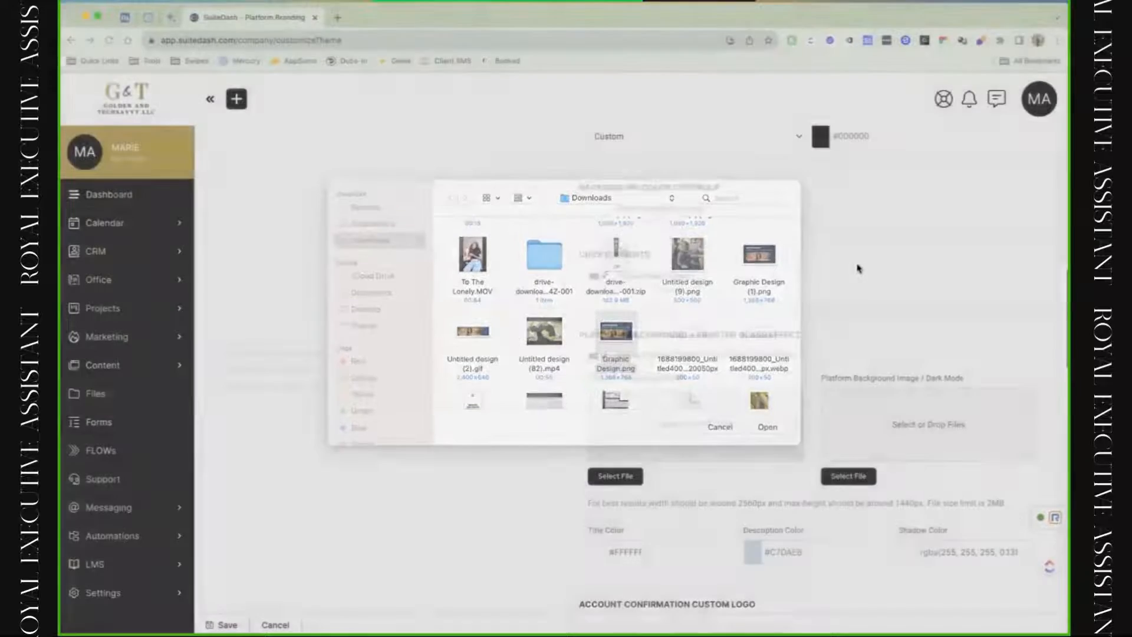
{"action": "scroll", "coordinate": [491, 386], "scroll_direction": "down", "scroll_amount": 4}
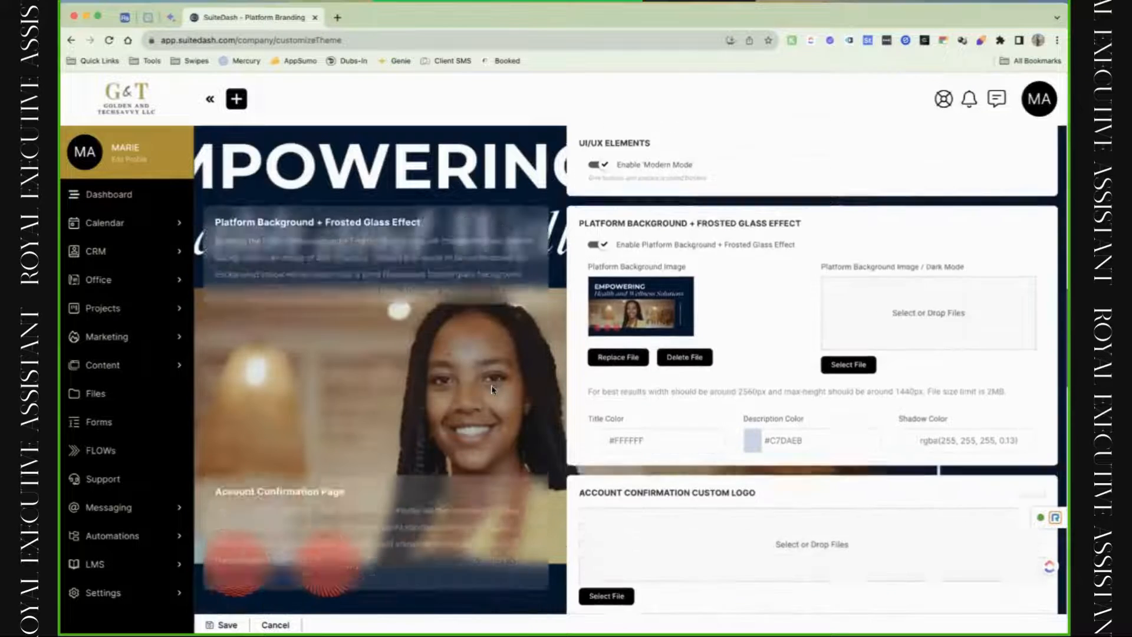
{"action": "scroll", "coordinate": [569, 388], "scroll_direction": "up", "scroll_amount": 4}
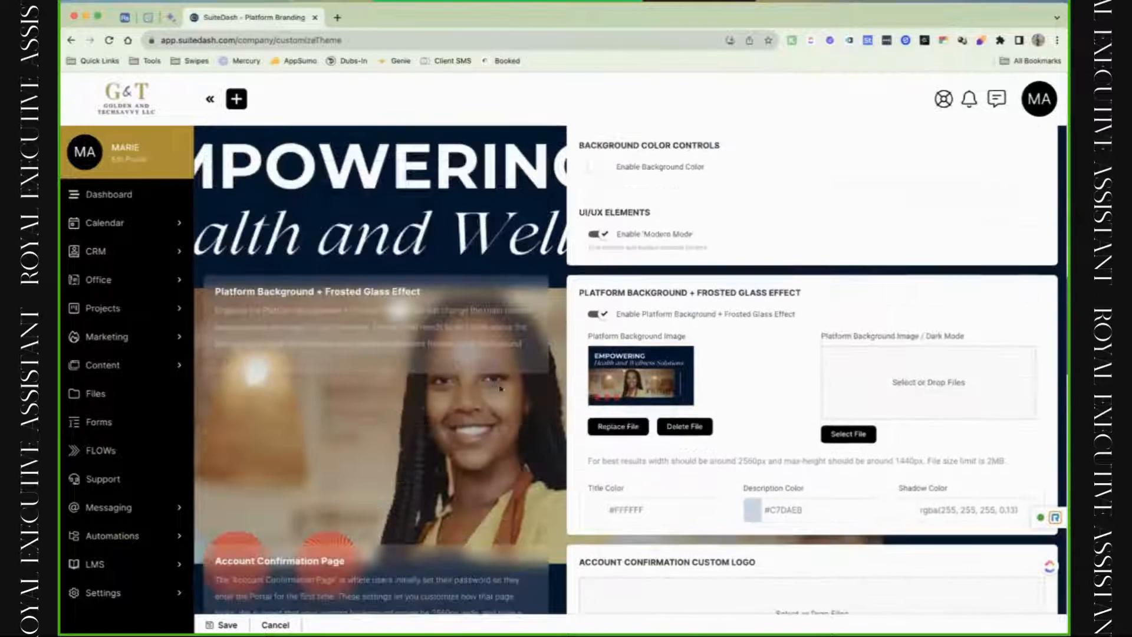
{"action": "left_click_drag", "start_coordinate": [613, 390], "coordinate": [854, 396]}
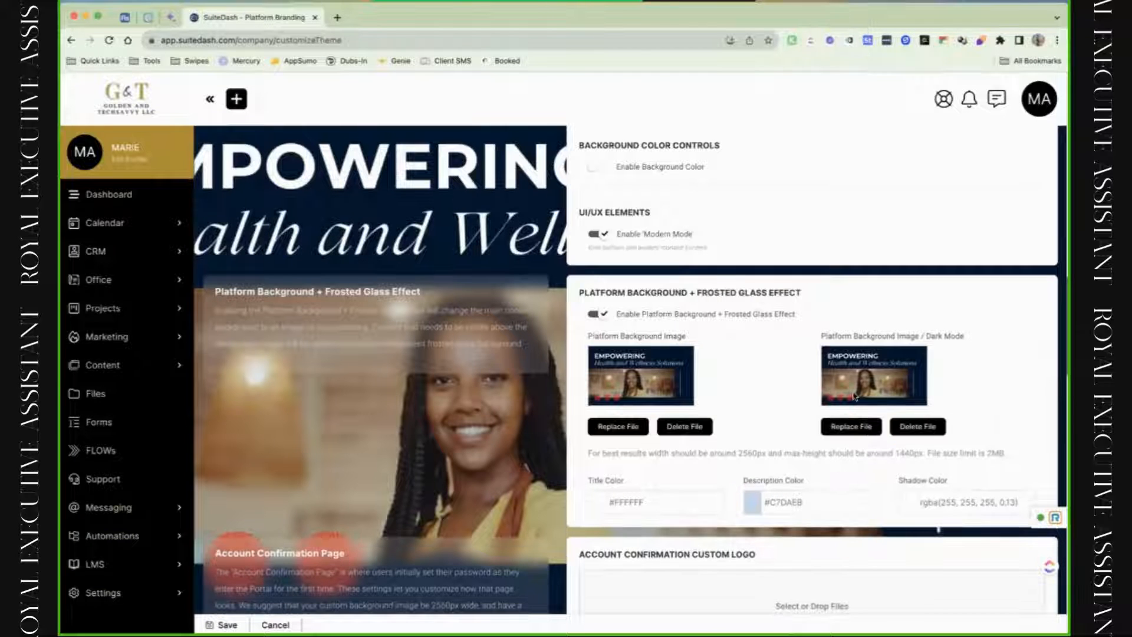
Delete the dark-mode background image and set the title and description colours to white #FFFFFF.
{"action": "left_click", "coordinate": [905, 431]}
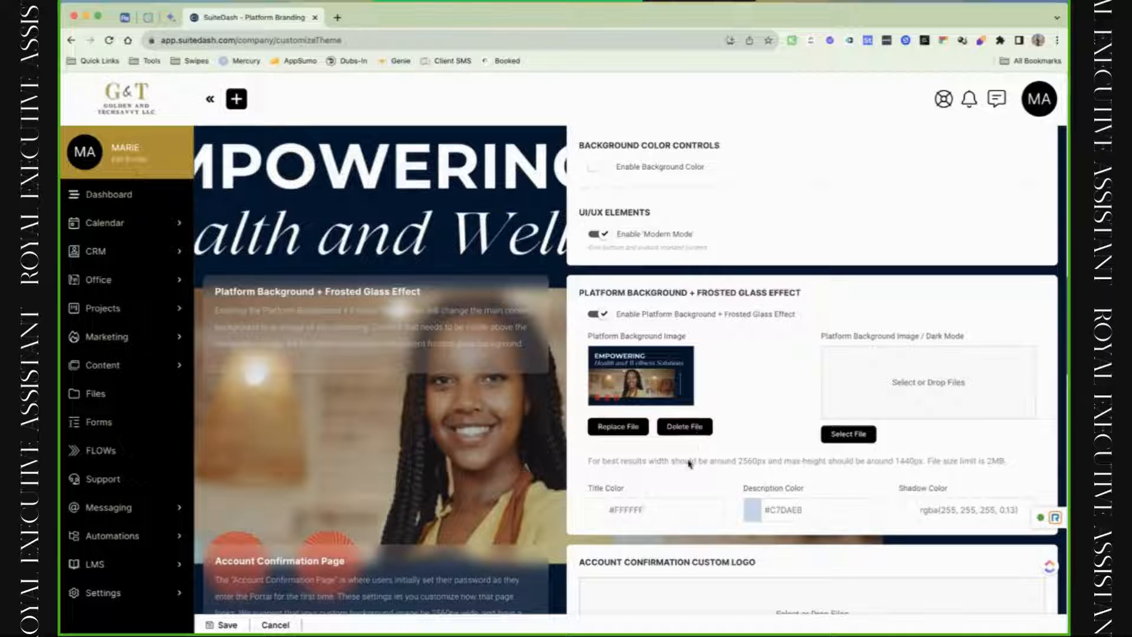
{"action": "left_click", "coordinate": [702, 514]}
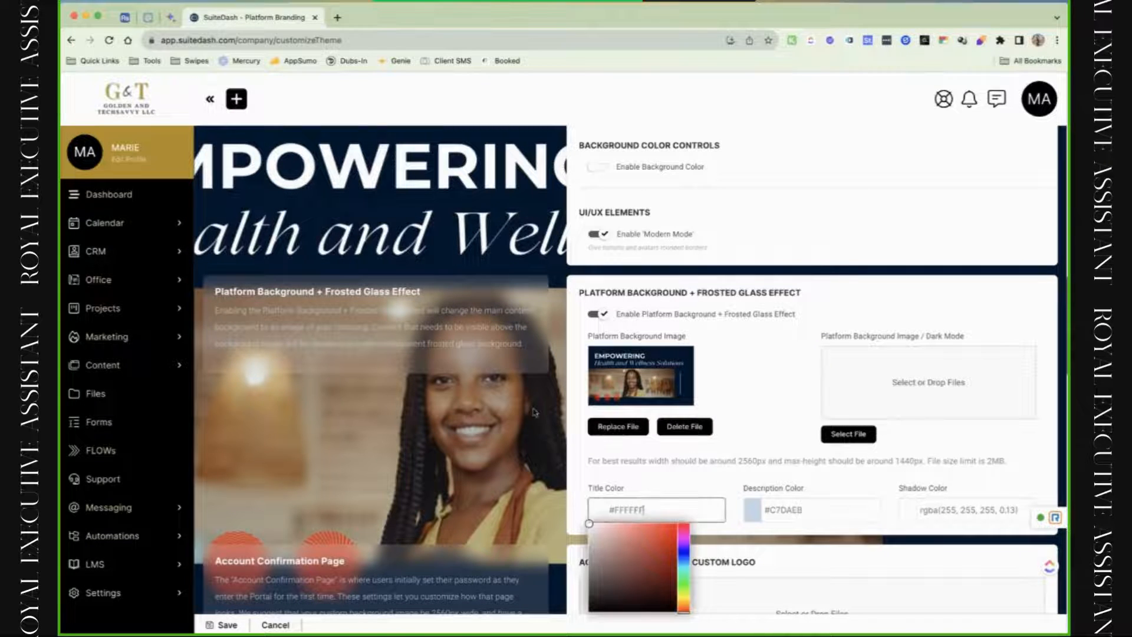
{"action": "left_click", "coordinate": [678, 523]}
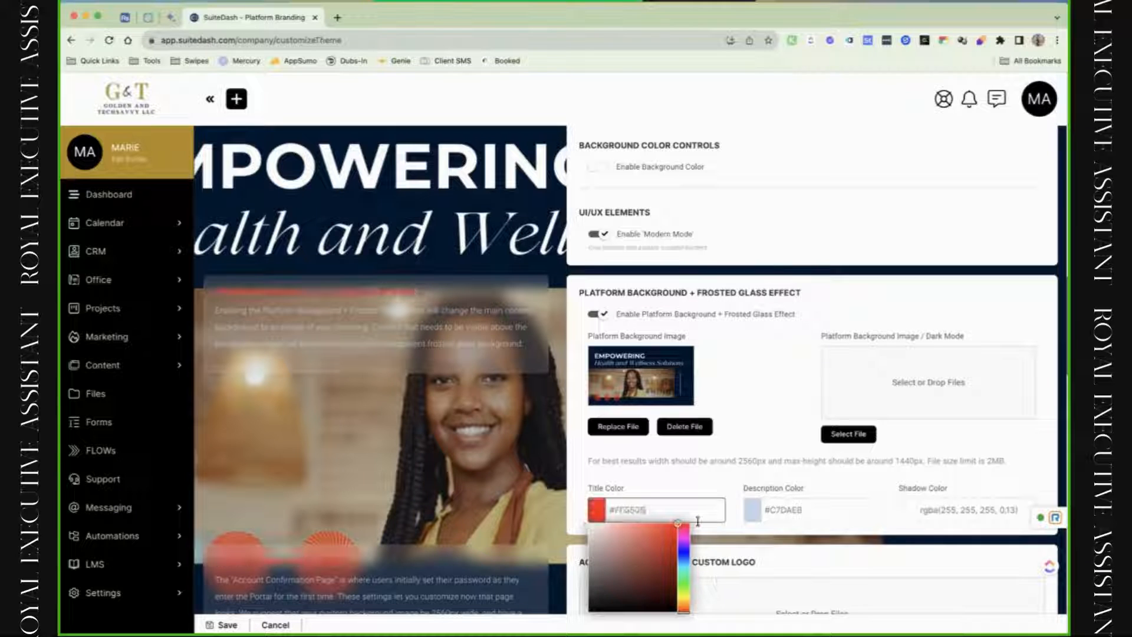
{"action": "left_click", "coordinate": [589, 523]}
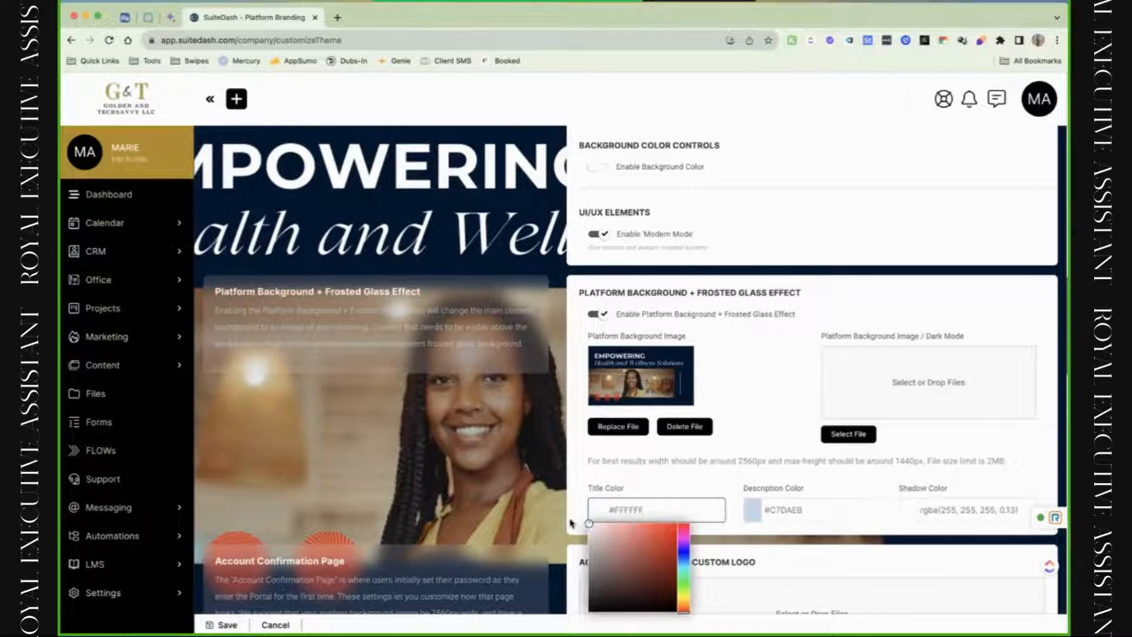
{"action": "left_click", "coordinate": [815, 510]}
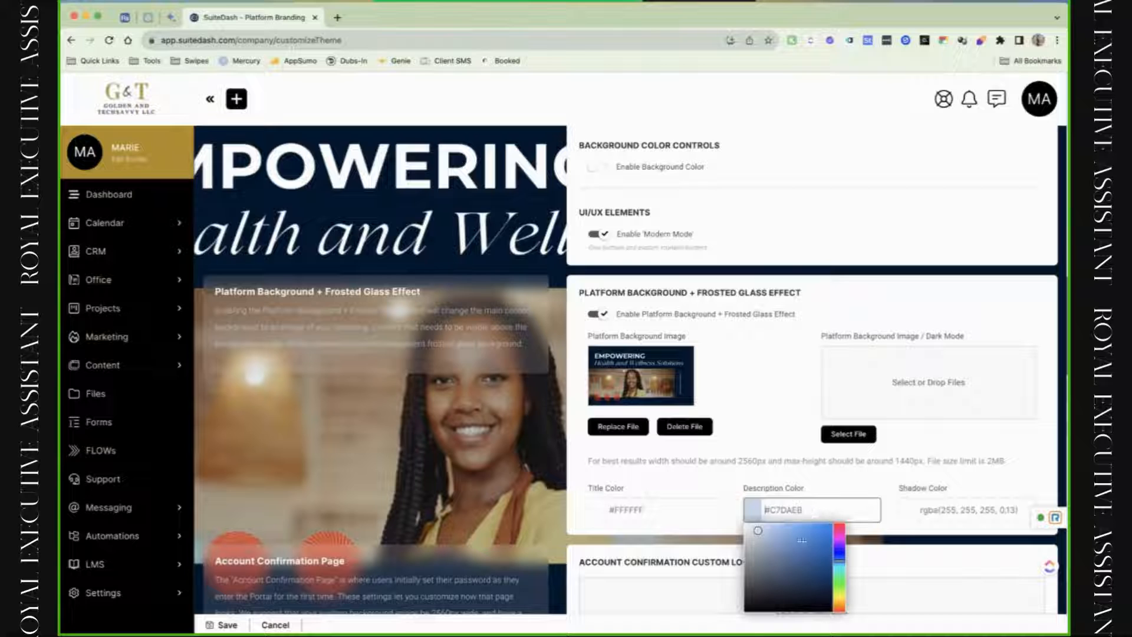
{"action": "mouse_move", "coordinate": [802, 540]}
{"action": "left_mouse_down"}
{"action": "mouse_move", "coordinate": [802, 584]}
{"action": "mouse_move", "coordinate": [741, 530]}
{"action": "left_mouse_up"}
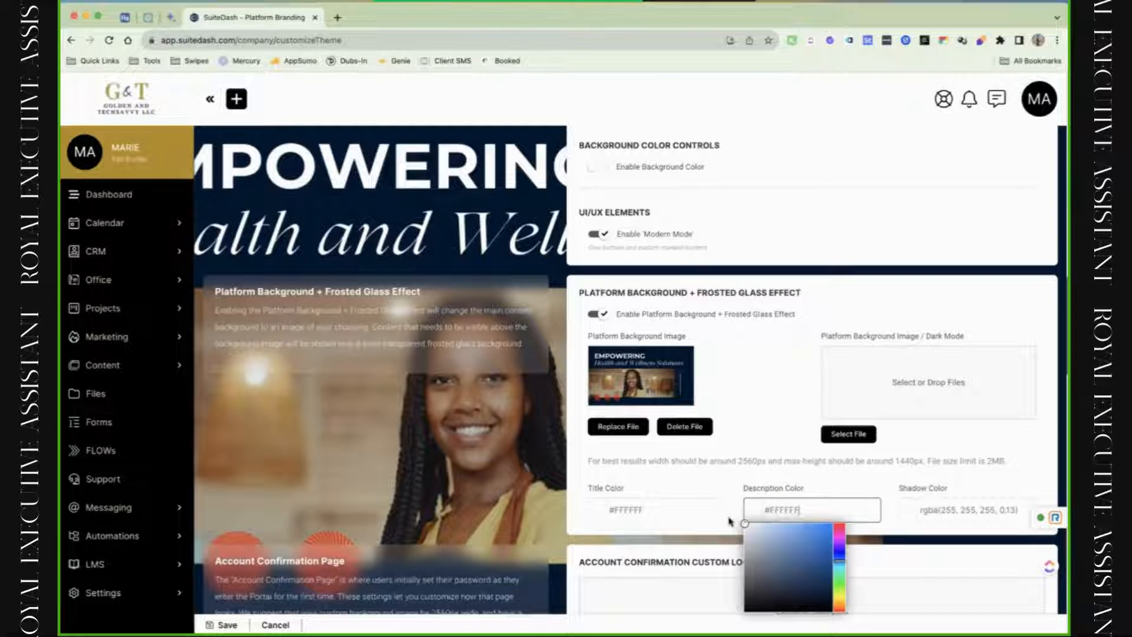
{"action": "left_click", "coordinate": [499, 346]}
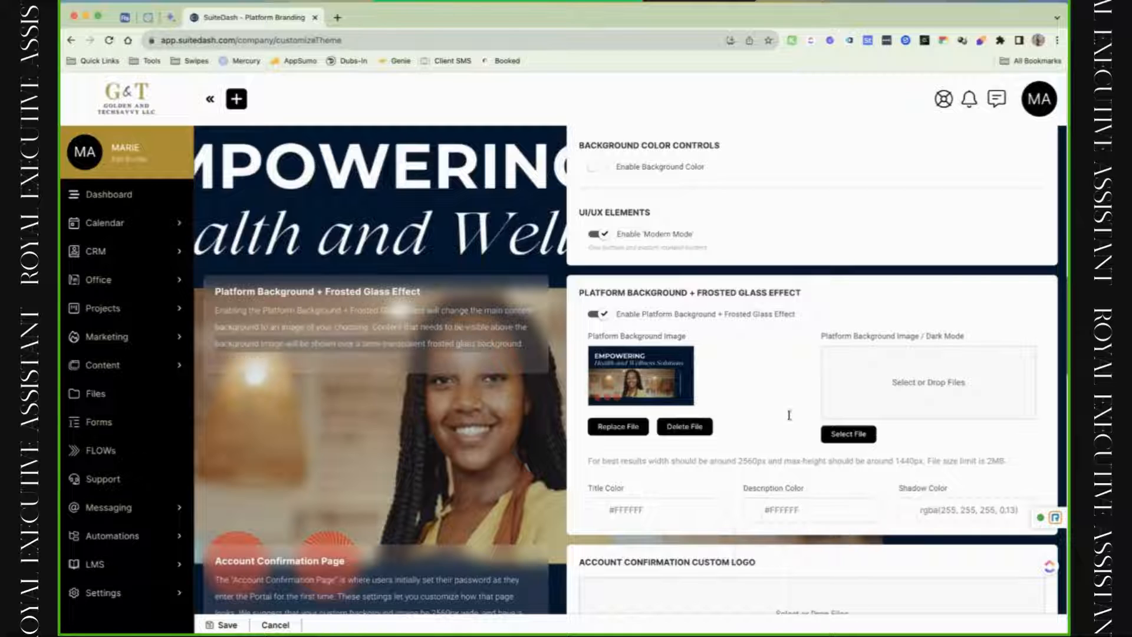
Set the frosted-glass shadow colour to gold rgba(177, 144, 28, 0.7).
{"action": "left_click", "coordinate": [953, 508]}
{"action": "left_click", "coordinate": [945, 535]}
{"action": "scroll", "coordinate": [979, 534], "scroll_direction": "down", "scroll_amount": 3}
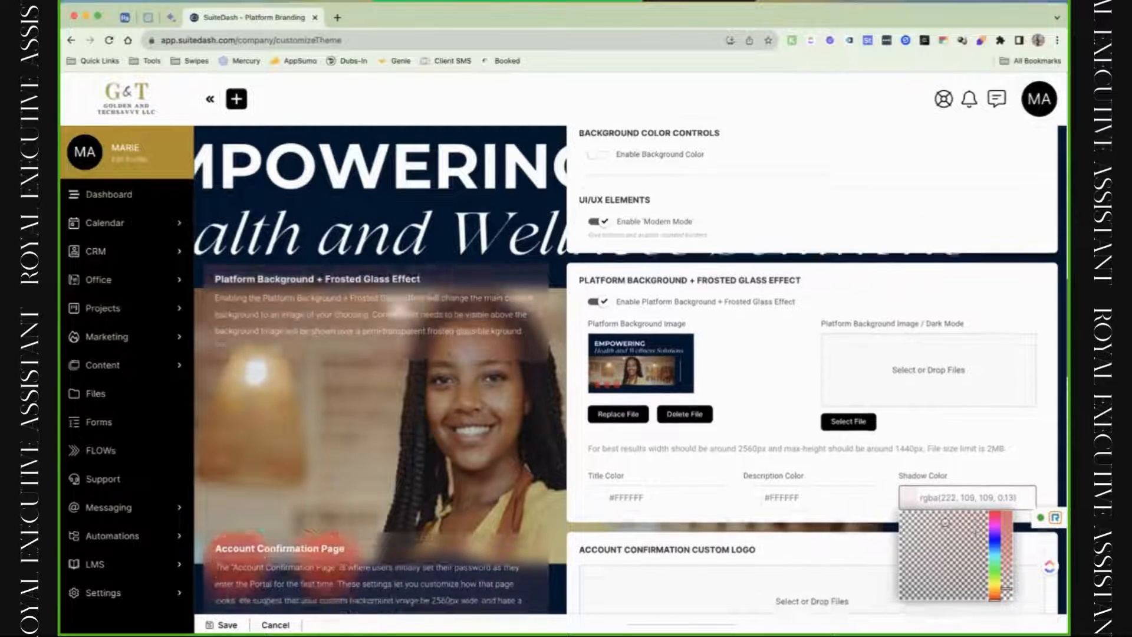
{"action": "left_click_drag", "start_coordinate": [1008, 491], "coordinate": [1009, 445]}
{"action": "left_click_drag", "start_coordinate": [996, 507], "coordinate": [995, 499]}
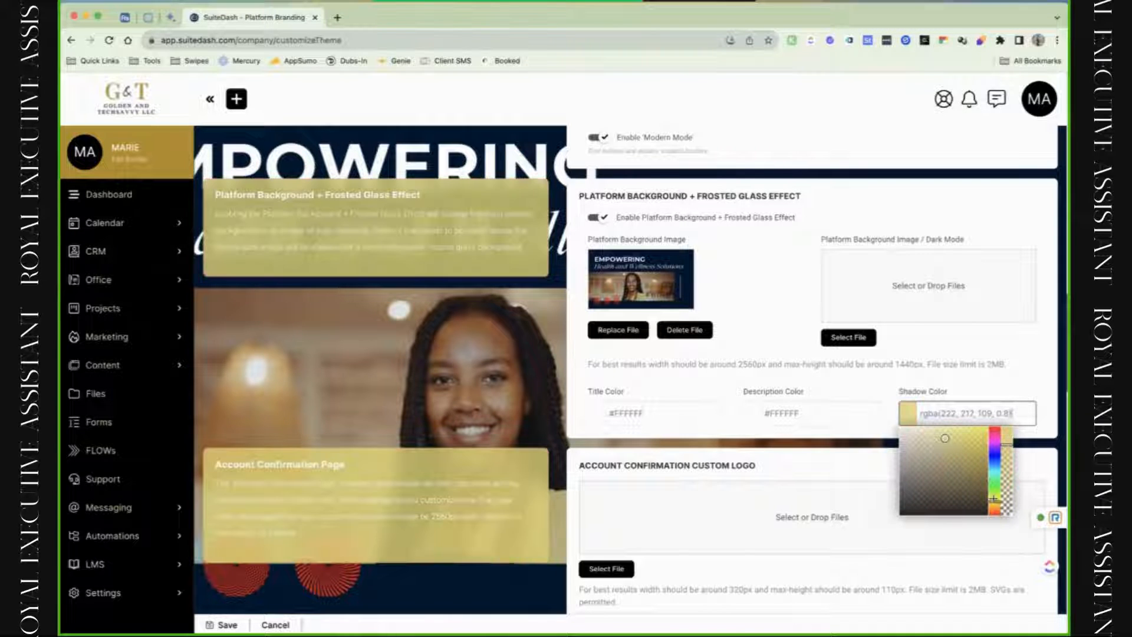
{"action": "left_click", "coordinate": [872, 2]}
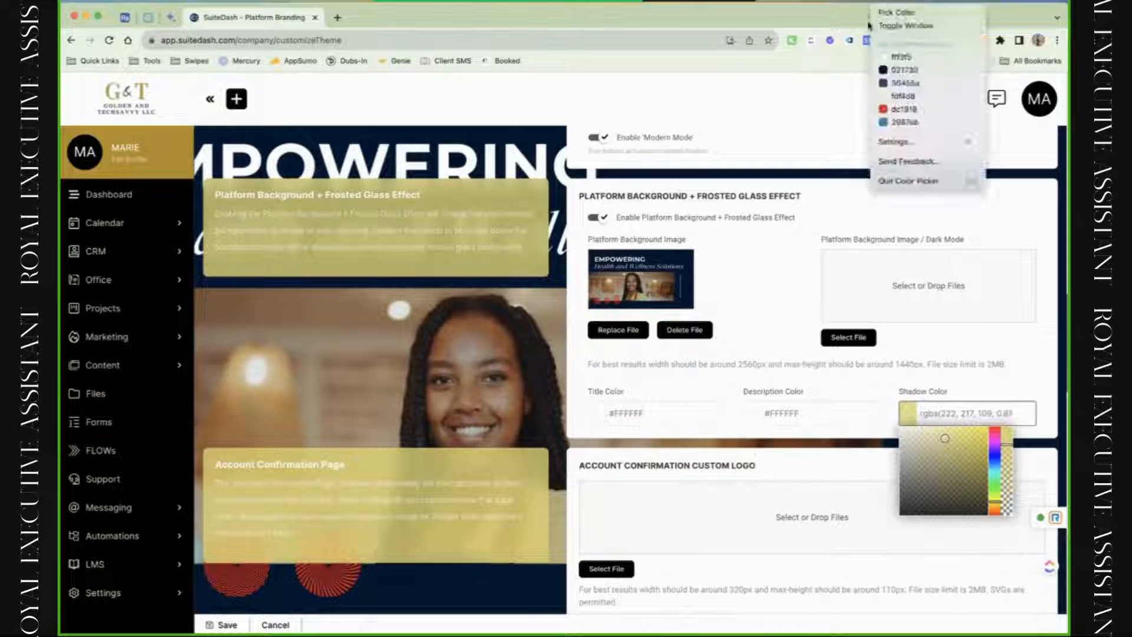
{"action": "left_click", "coordinate": [901, 14]}
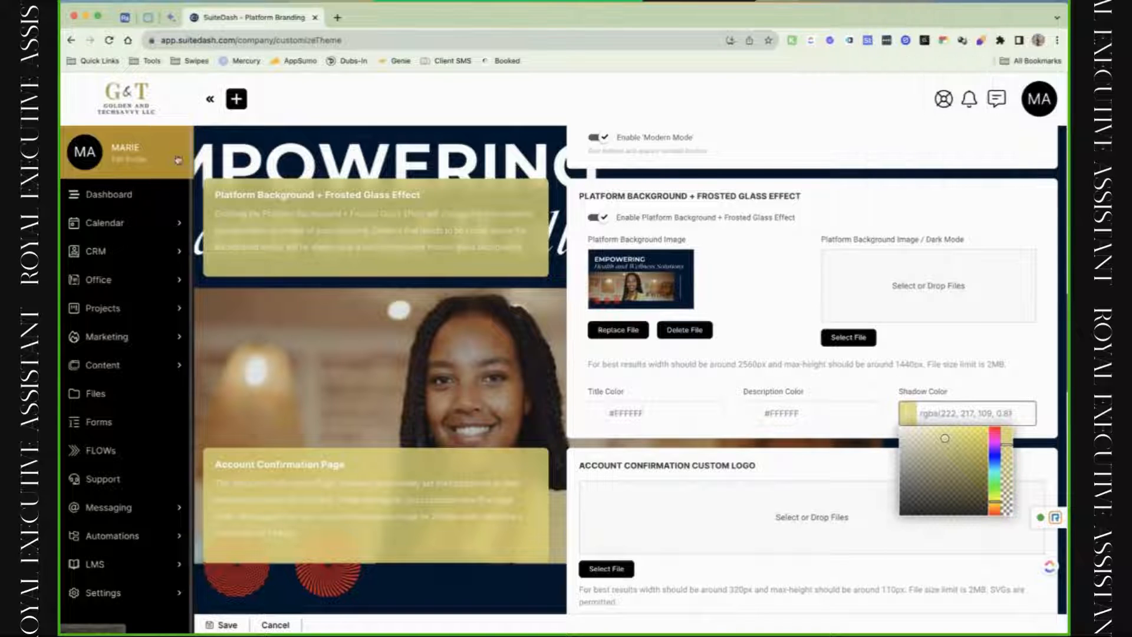
{"action": "triple_click", "coordinate": [972, 416]}
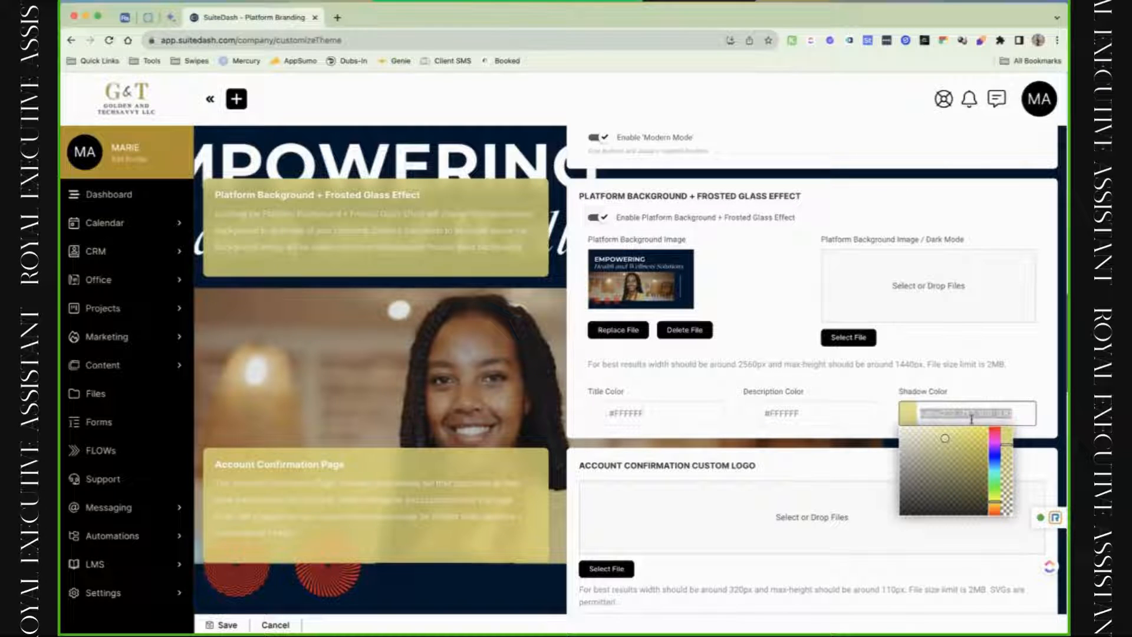
{"action": "key", "text": "ctrl+v"}
{"action": "left_click", "coordinate": [1010, 453]}
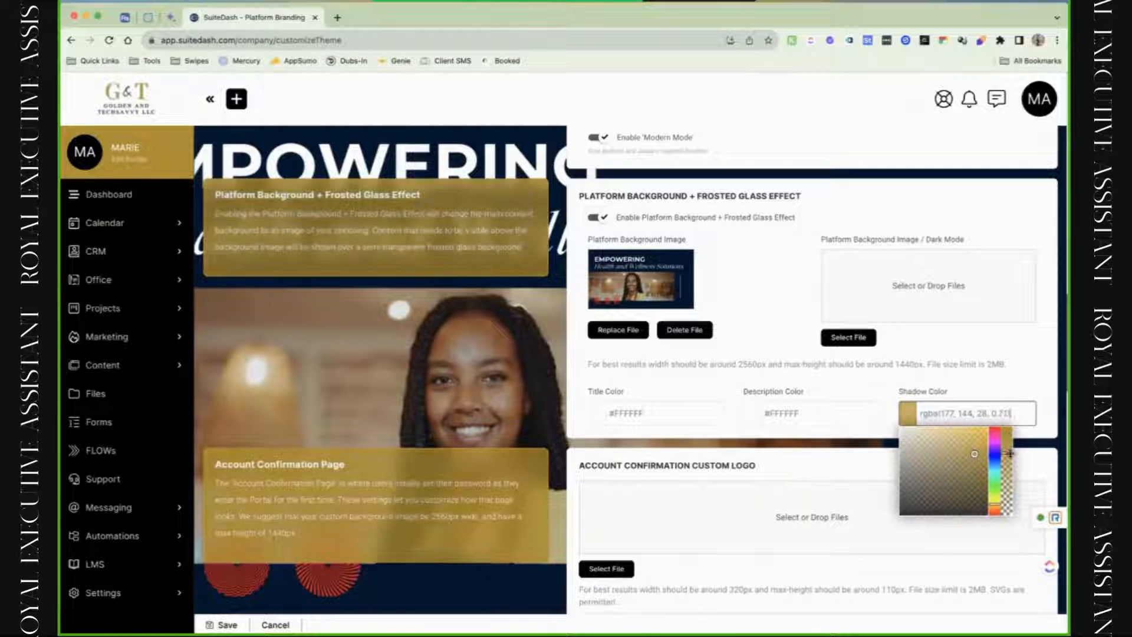
{"action": "left_click_drag", "start_coordinate": [1010, 453], "coordinate": [1010, 458]}
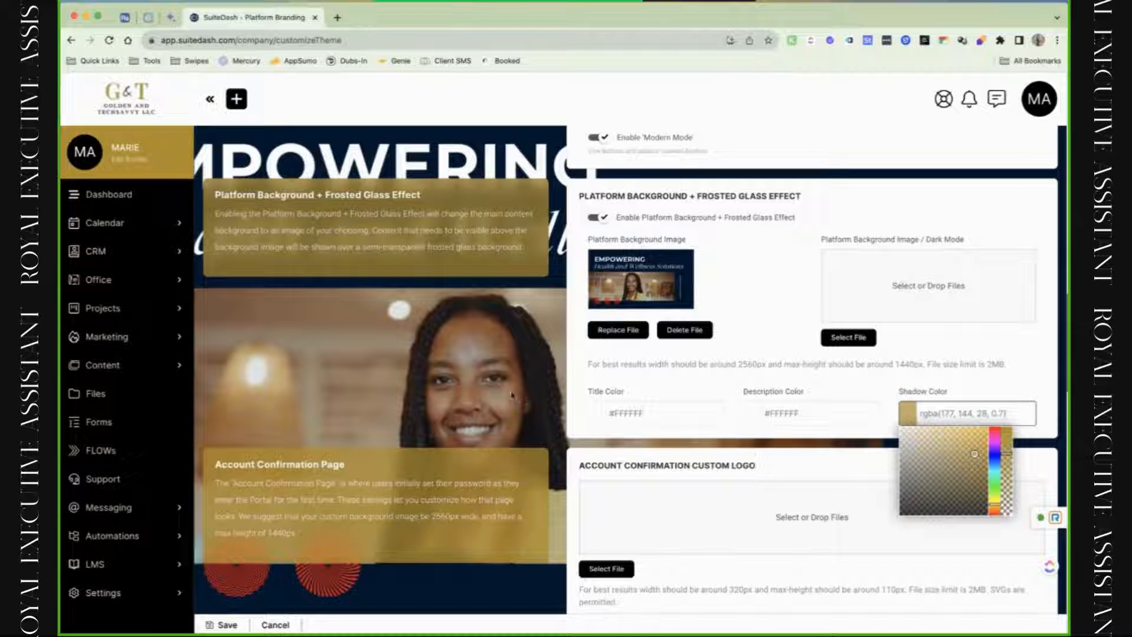
{"action": "scroll", "coordinate": [779, 374], "scroll_direction": "down", "scroll_amount": 5}
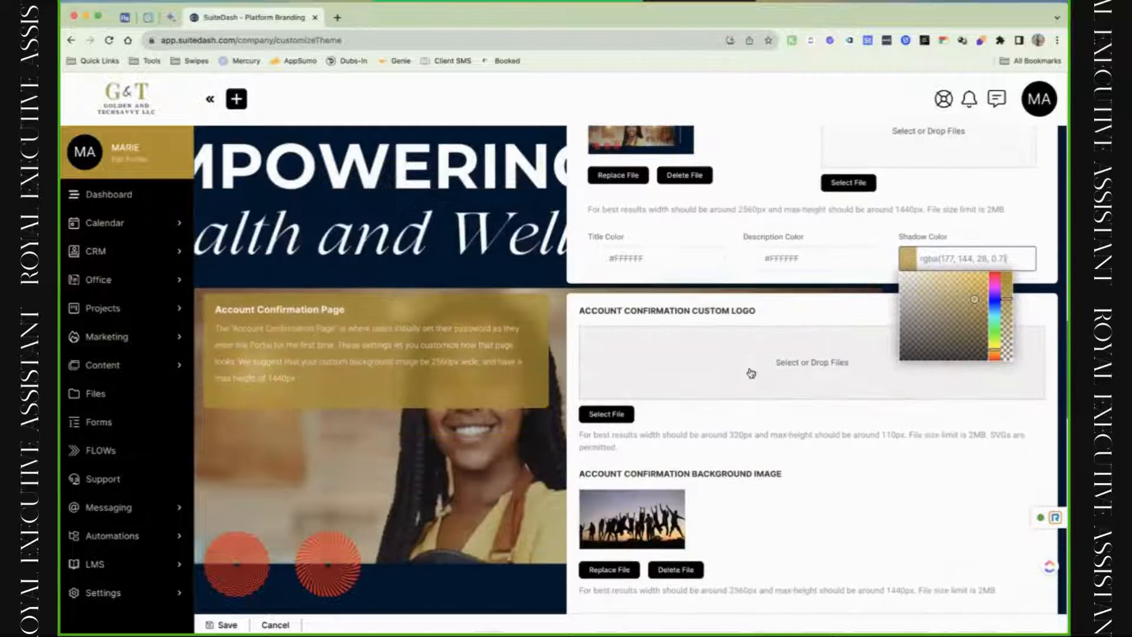
Preview the Account Confirmation page before any custom logo is added.
{"action": "scroll", "coordinate": [808, 413], "scroll_direction": "down", "scroll_amount": 3}
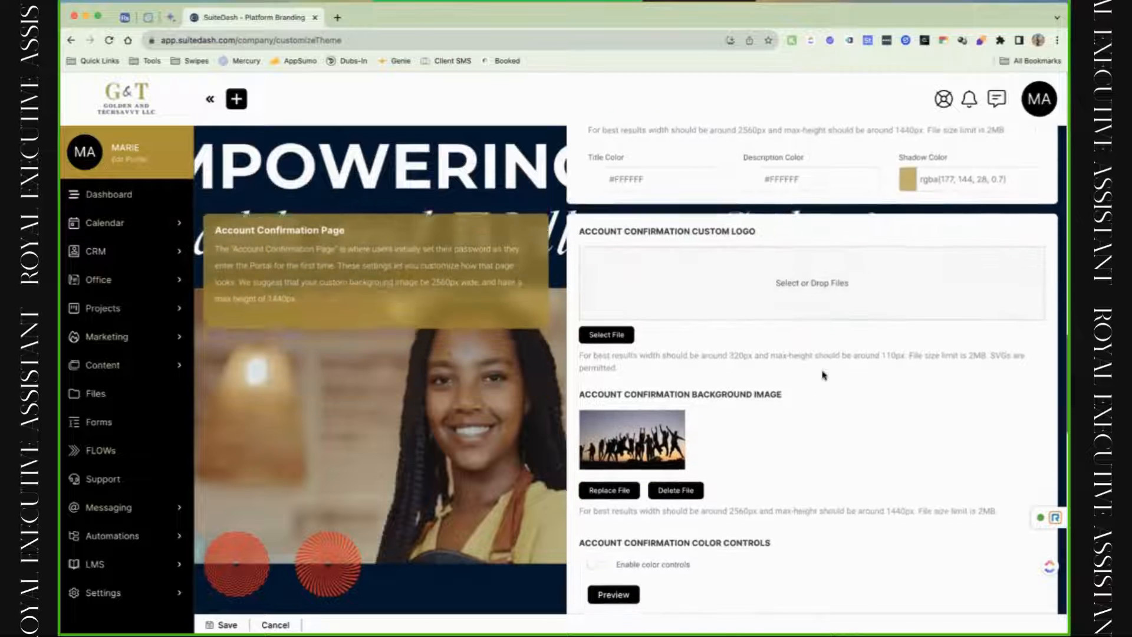
{"action": "left_click", "coordinate": [767, 270]}
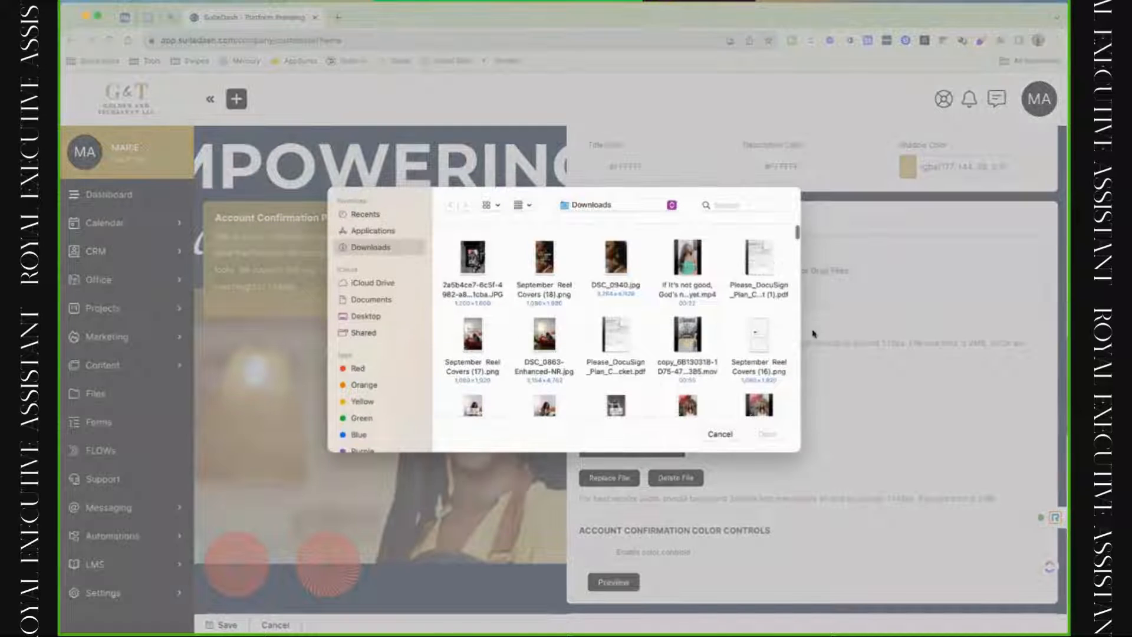
{"action": "left_click", "coordinate": [720, 430]}
{"action": "left_click", "coordinate": [633, 590]}
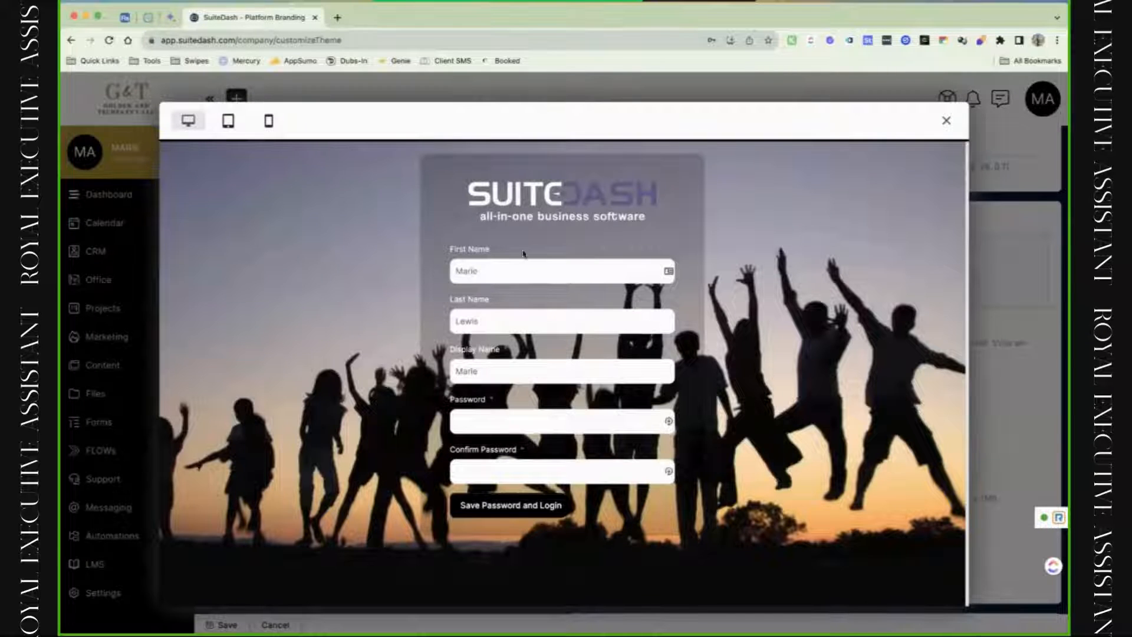
{"action": "left_click", "coordinate": [946, 121]}
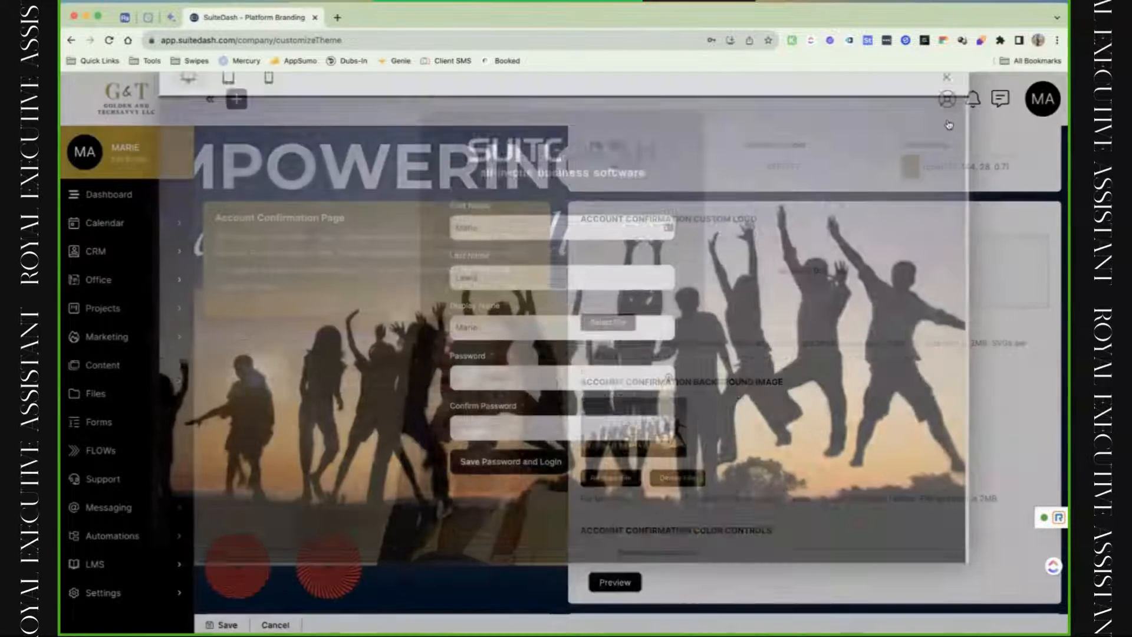
{"action": "scroll", "coordinate": [788, 335], "scroll_direction": "up", "scroll_amount": 20}
{"action": "scroll", "coordinate": [783, 364], "scroll_direction": "up", "scroll_amount": 5}
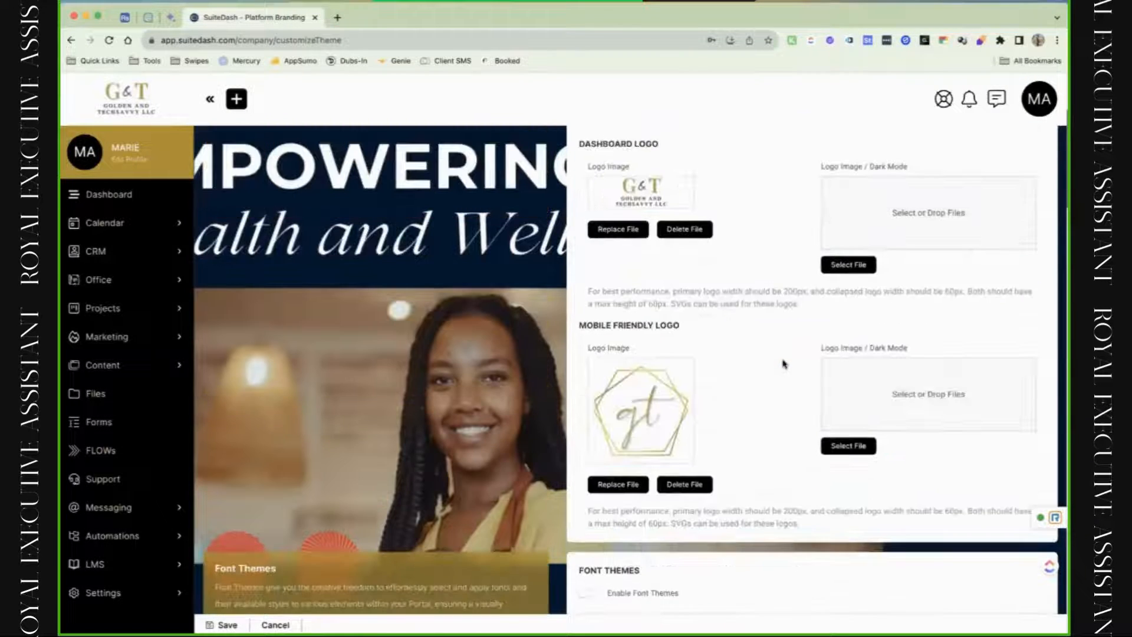
Add the gold gt logo as the Account Confirmation custom logo, preview it, and enable colour controls.
{"action": "left_click_drag", "start_coordinate": [633, 402], "coordinate": [802, 55]}
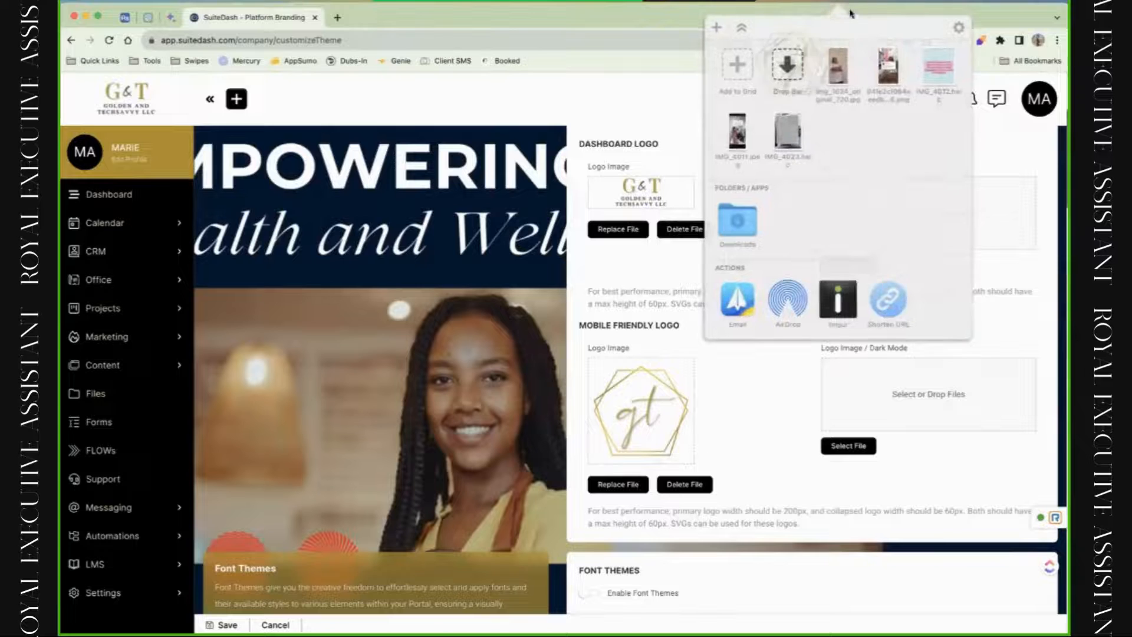
{"action": "scroll", "coordinate": [749, 277], "scroll_direction": "down", "scroll_amount": 20}
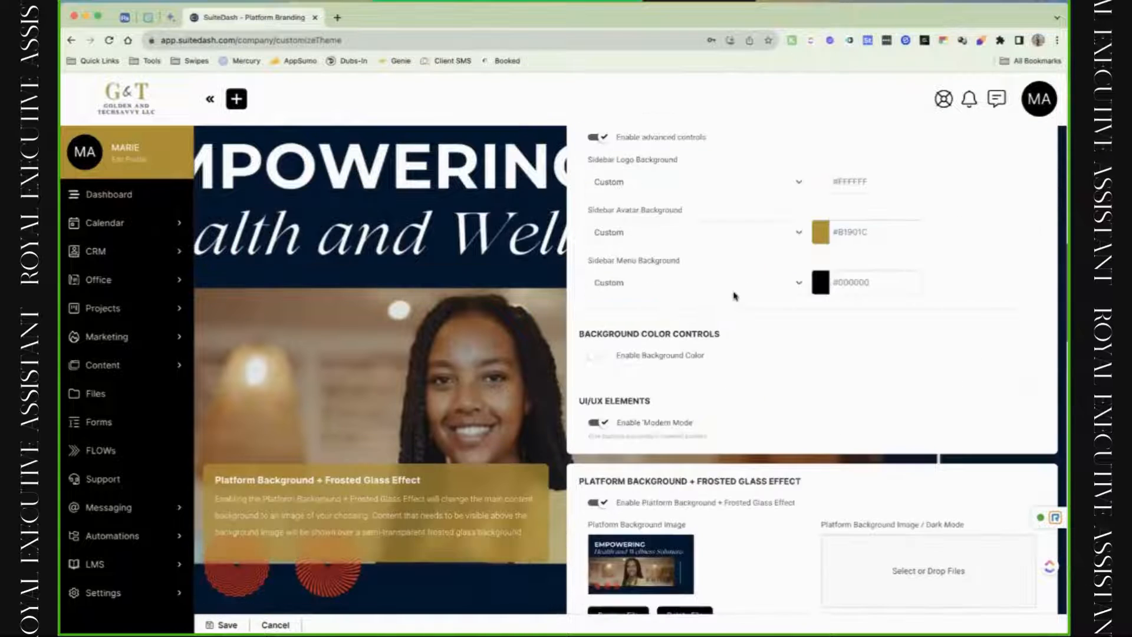
{"action": "scroll", "coordinate": [735, 298], "scroll_direction": "down", "scroll_amount": 2}
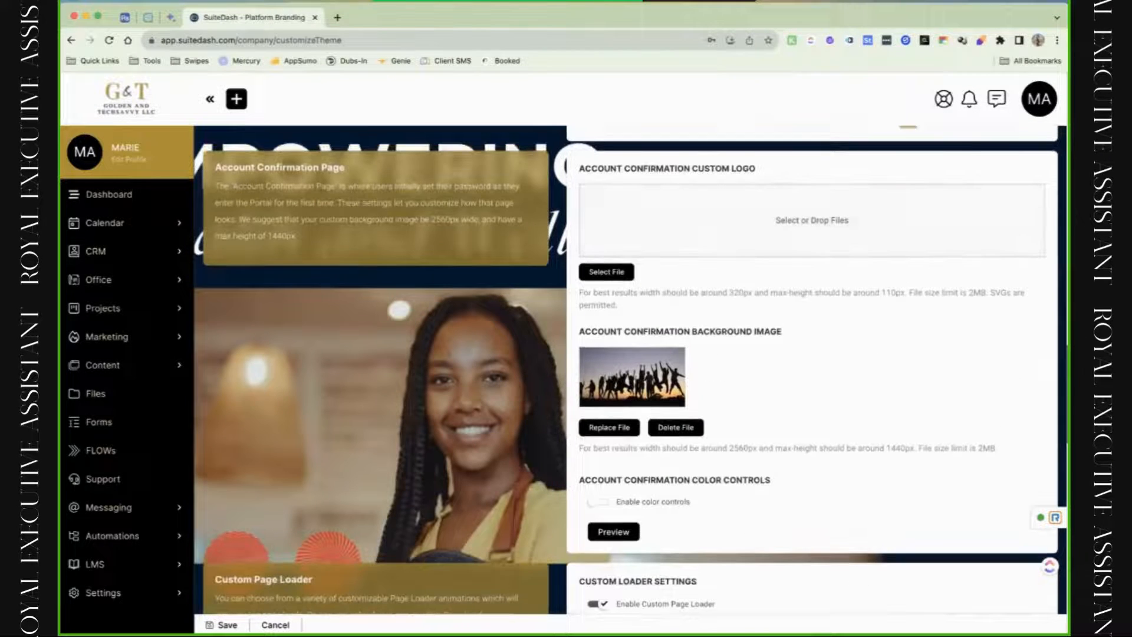
{"action": "left_click", "coordinate": [839, 2]}
{"action": "left_click_drag", "start_coordinate": [839, 64], "coordinate": [662, 231]}
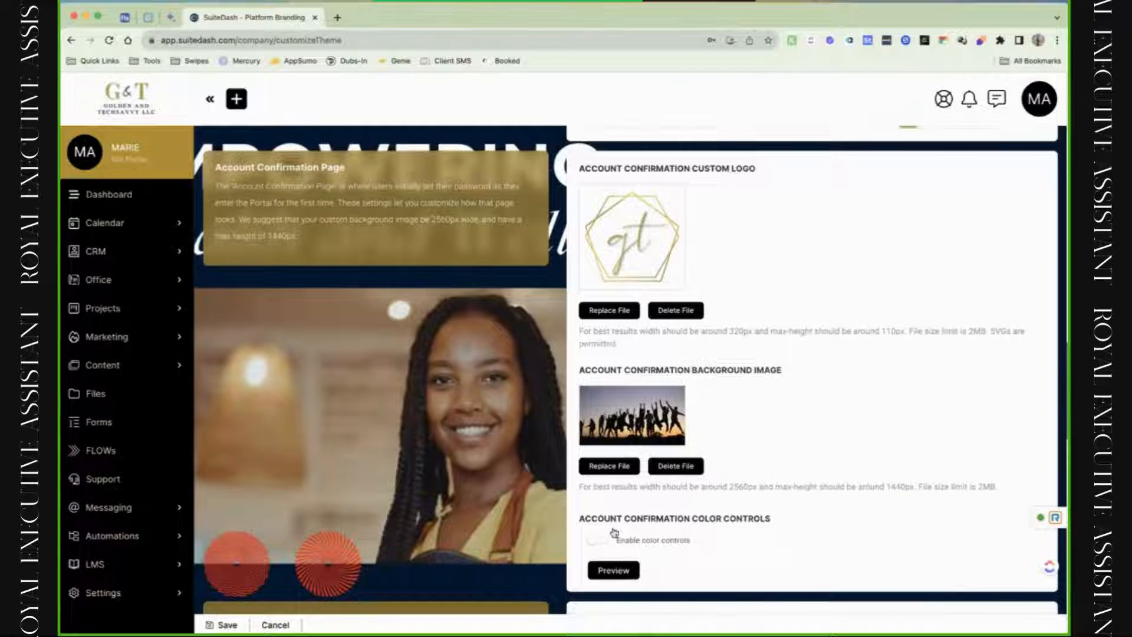
{"action": "left_click", "coordinate": [613, 570]}
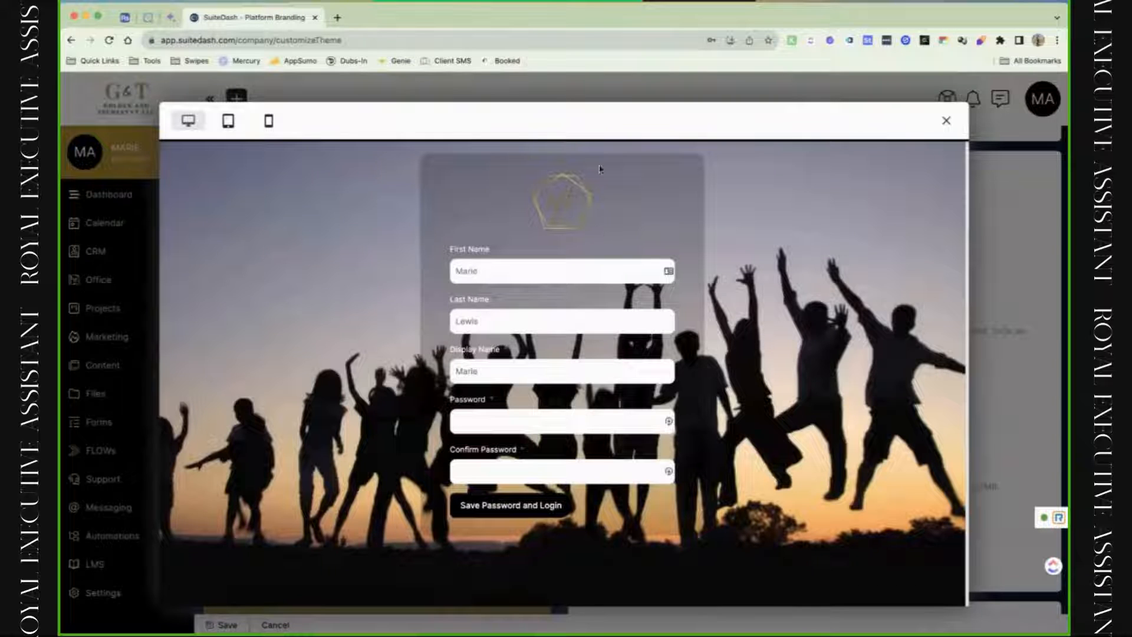
{"action": "left_click", "coordinate": [947, 121]}
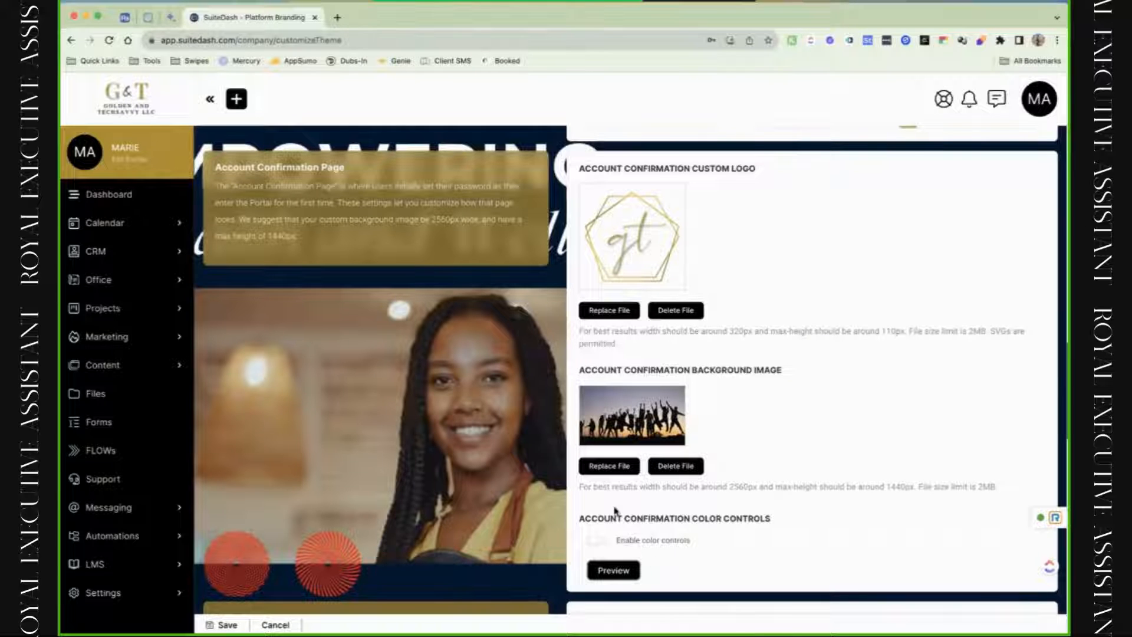
{"action": "left_click", "coordinate": [598, 540]}
Scroll down to Custom Loader Settings and open the Image Animation dropdown for the loader logo.
{"action": "scroll", "coordinate": [606, 548], "scroll_direction": "down", "scroll_amount": 3}
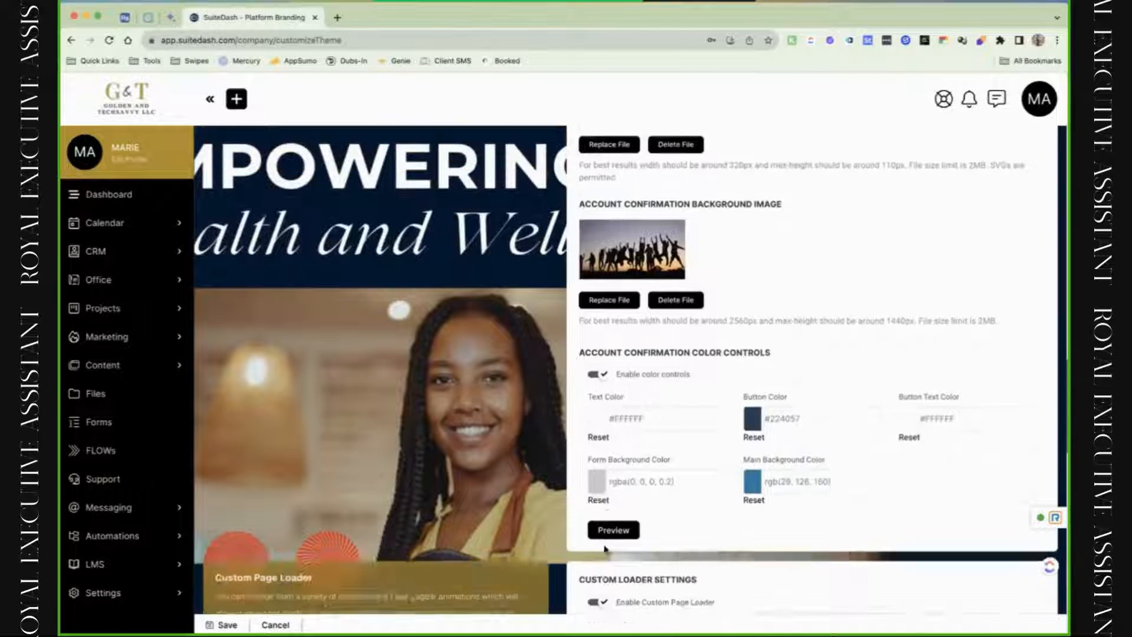
{"action": "scroll", "coordinate": [604, 548], "scroll_direction": "down", "scroll_amount": 1}
{"action": "scroll", "coordinate": [606, 354], "scroll_direction": "down", "scroll_amount": 7}
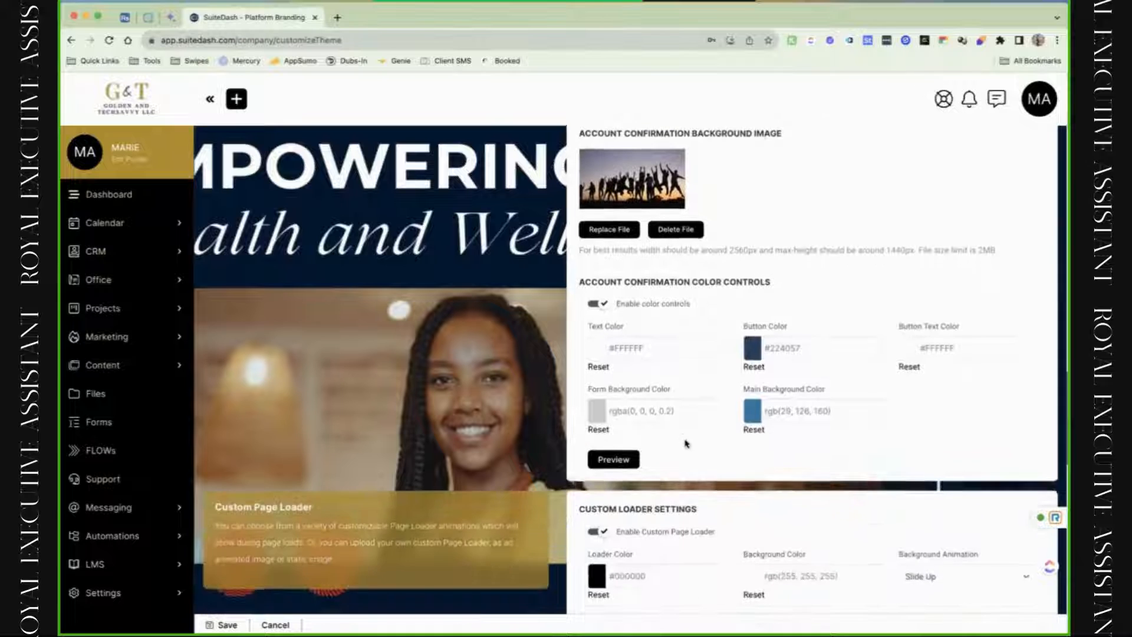
{"action": "scroll", "coordinate": [684, 444], "scroll_direction": "down", "scroll_amount": 1}
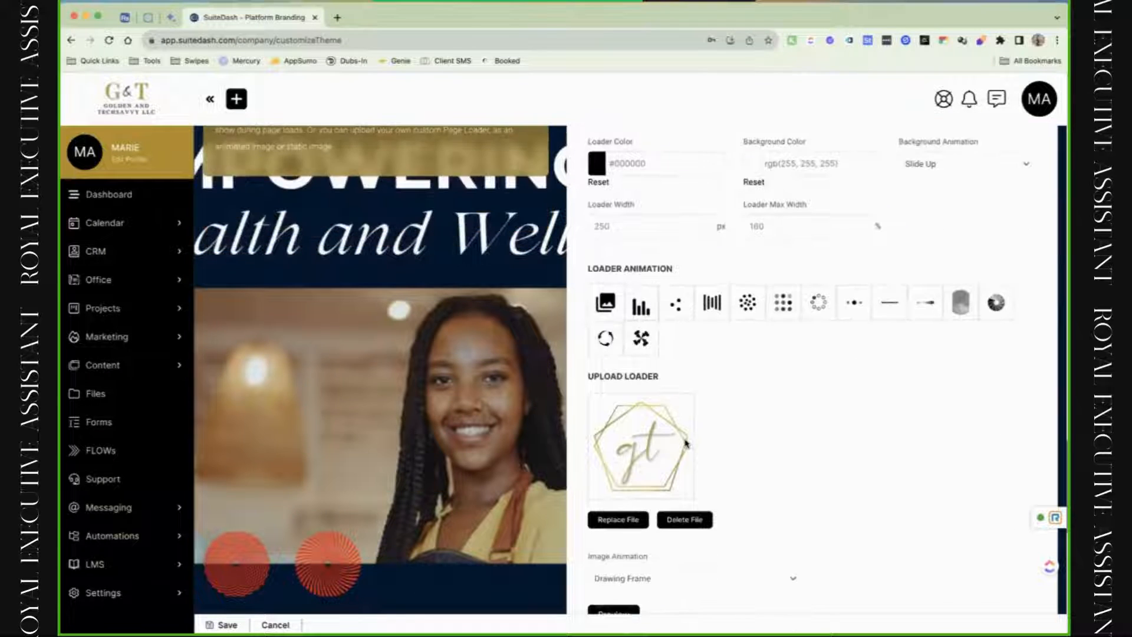
{"action": "scroll", "coordinate": [685, 444], "scroll_direction": "up", "scroll_amount": 1}
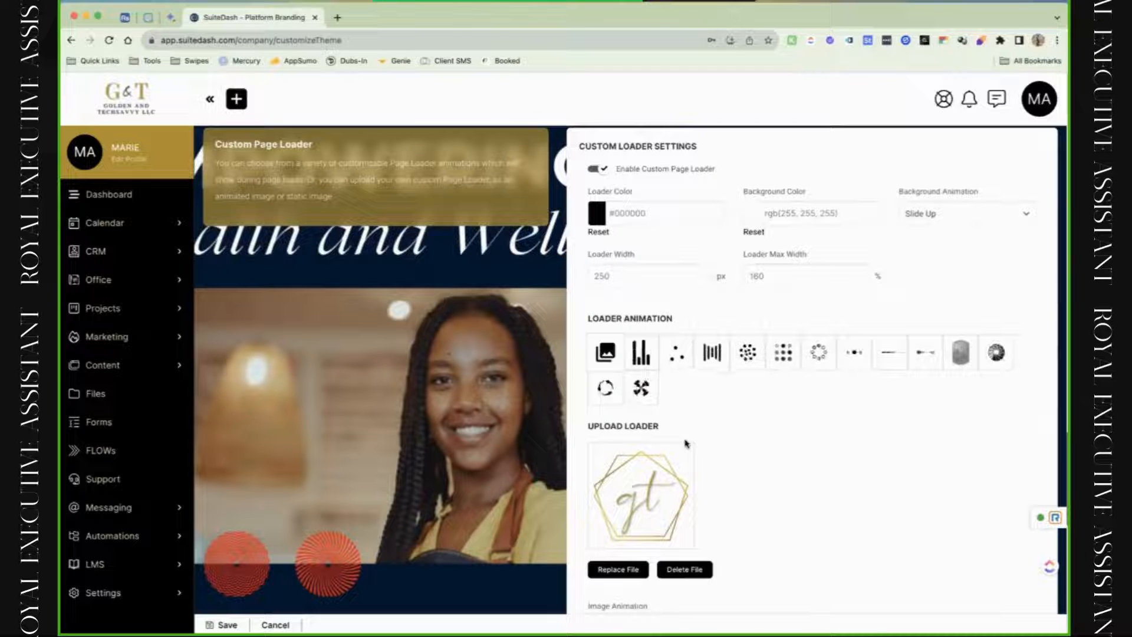
{"action": "scroll", "coordinate": [684, 558], "scroll_direction": "down", "scroll_amount": 1}
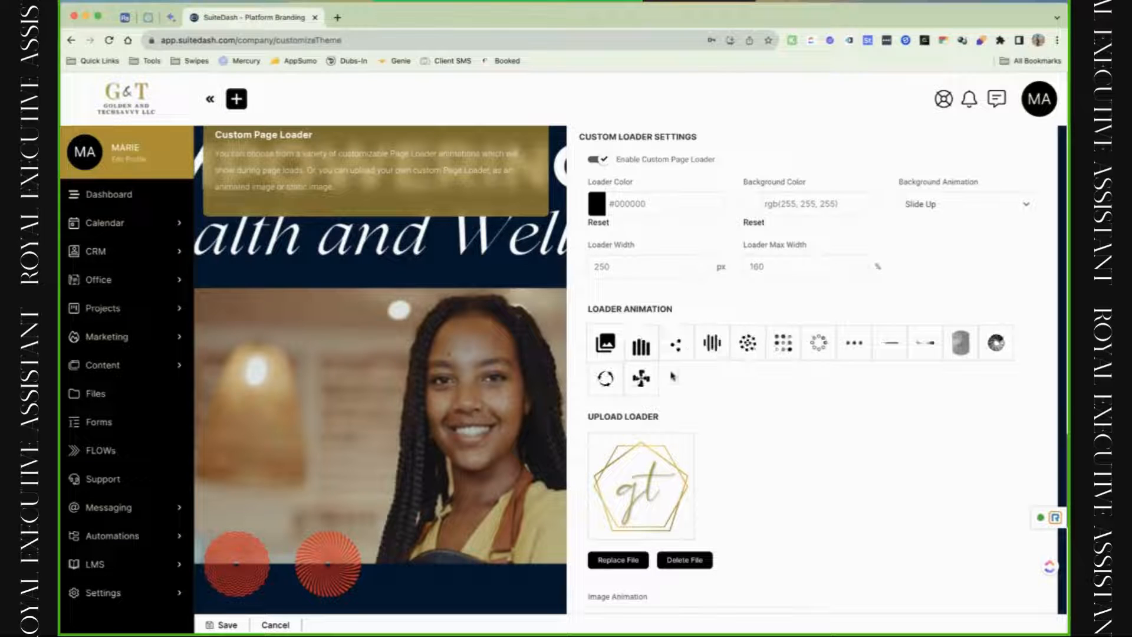
{"action": "scroll", "coordinate": [639, 414], "scroll_direction": "down", "scroll_amount": 2}
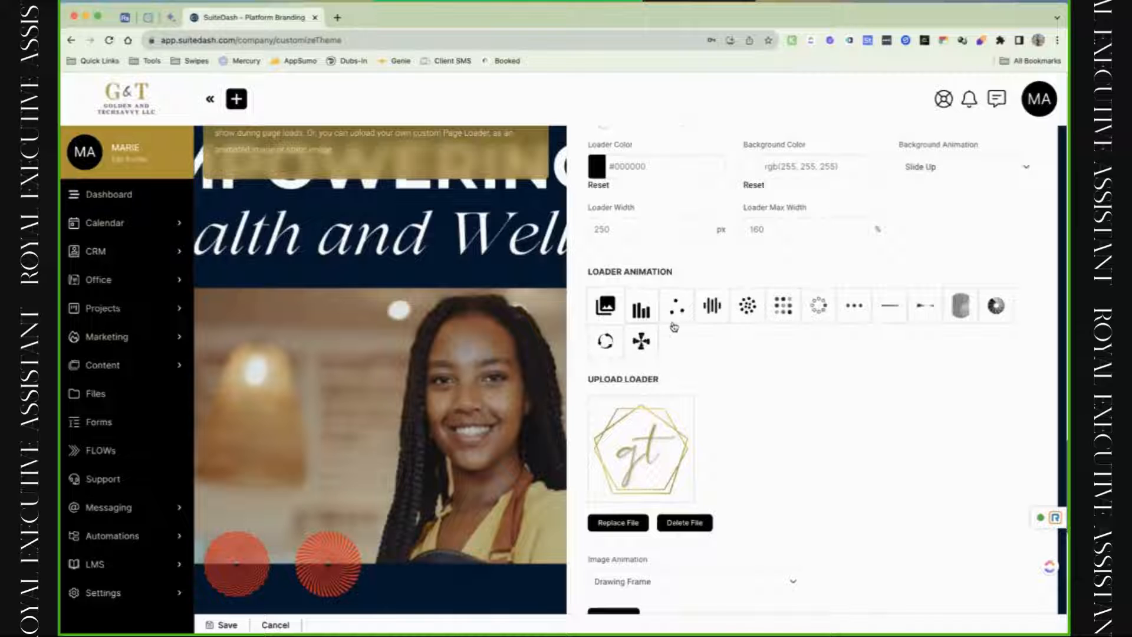
{"action": "scroll", "coordinate": [674, 328], "scroll_direction": "down", "scroll_amount": 3}
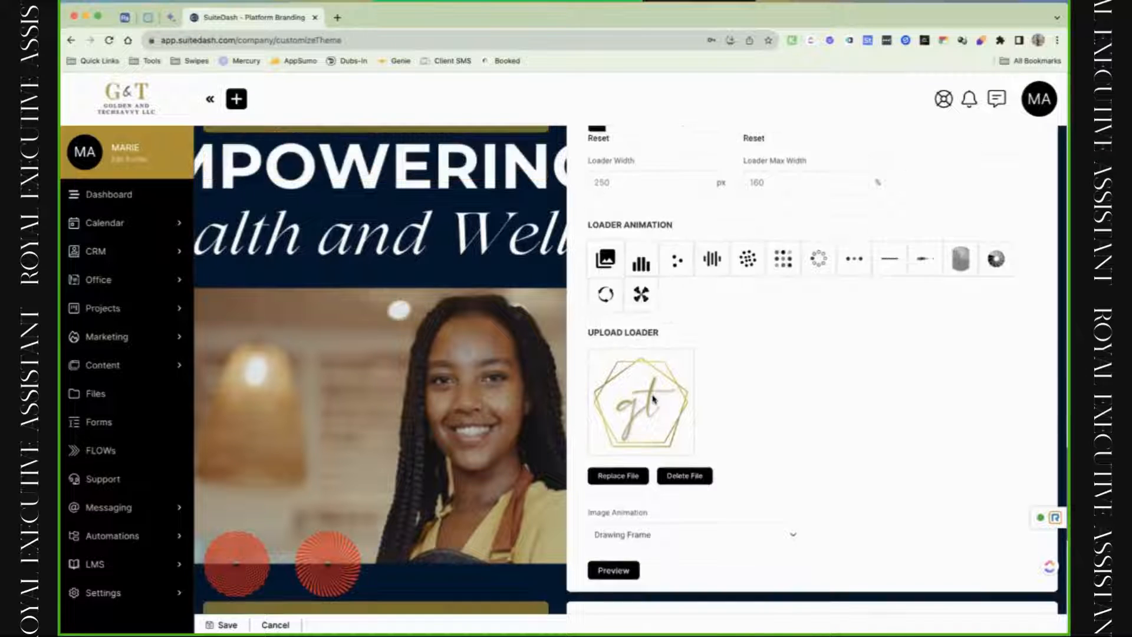
{"action": "left_click", "coordinate": [632, 513]}
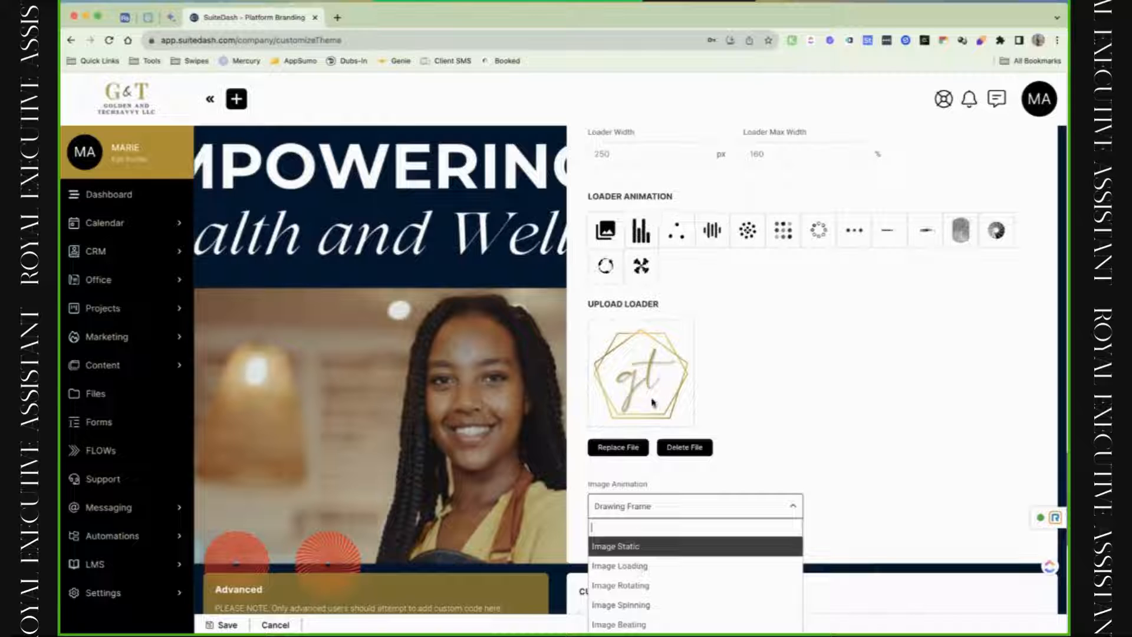
Use the Image Loading animation with a rgba(255, 255, 255, 0.44) loader background, previewing each change.
{"action": "left_click", "coordinate": [678, 566]}
{"action": "left_click", "coordinate": [629, 543]}
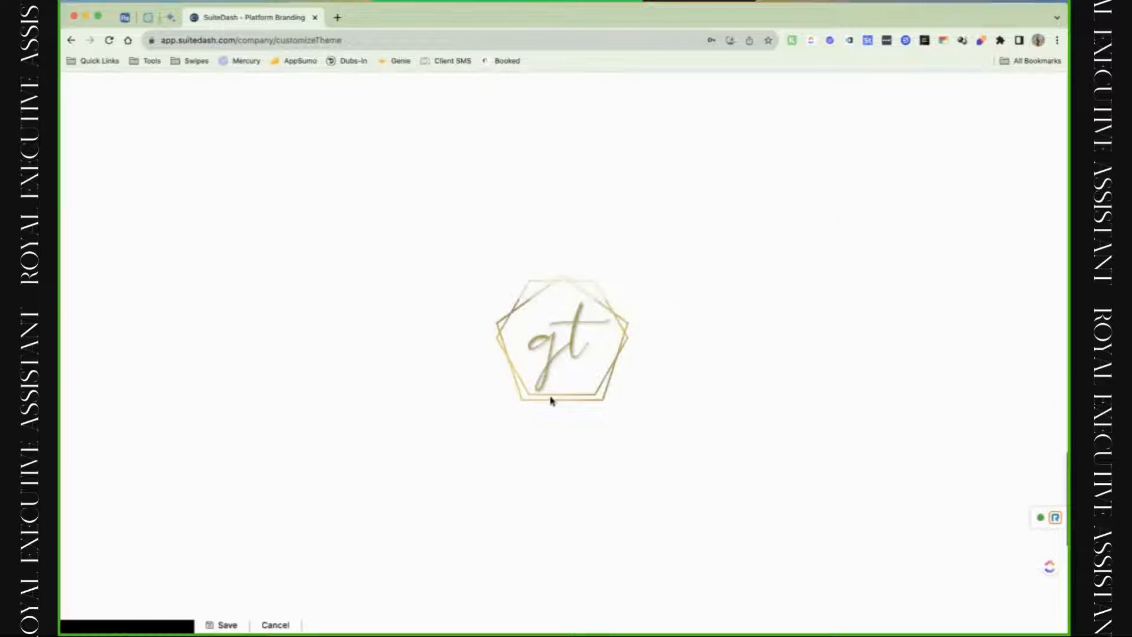
{"action": "scroll", "coordinate": [752, 236], "scroll_direction": "up", "scroll_amount": 3}
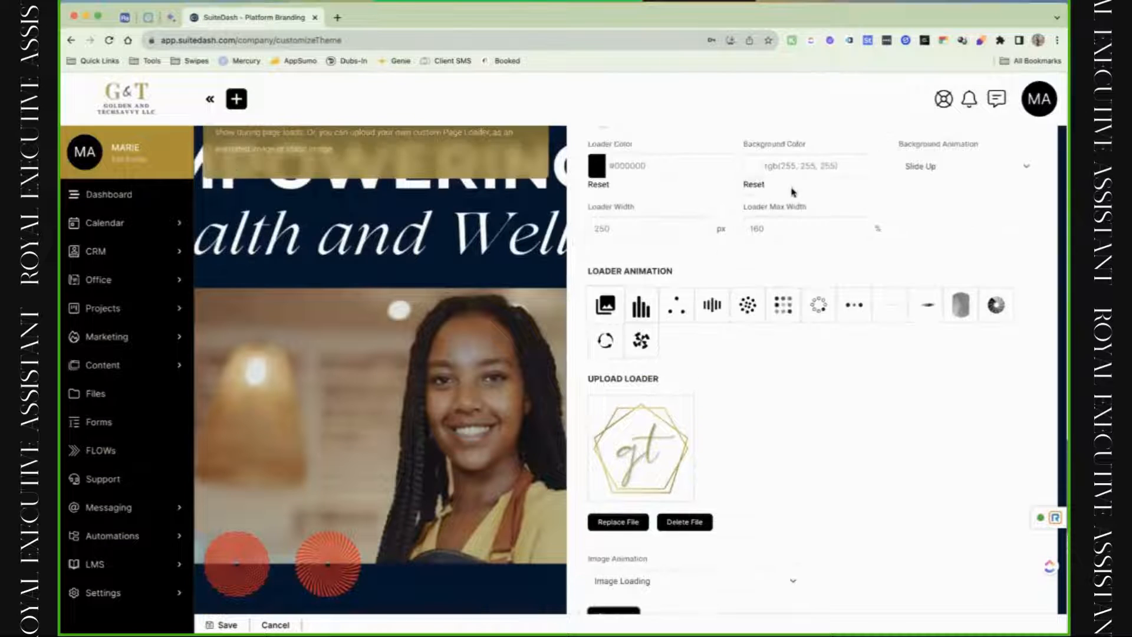
{"action": "left_click", "coordinate": [794, 194]}
{"action": "left_click_drag", "start_coordinate": [853, 219], "coordinate": [853, 267]}
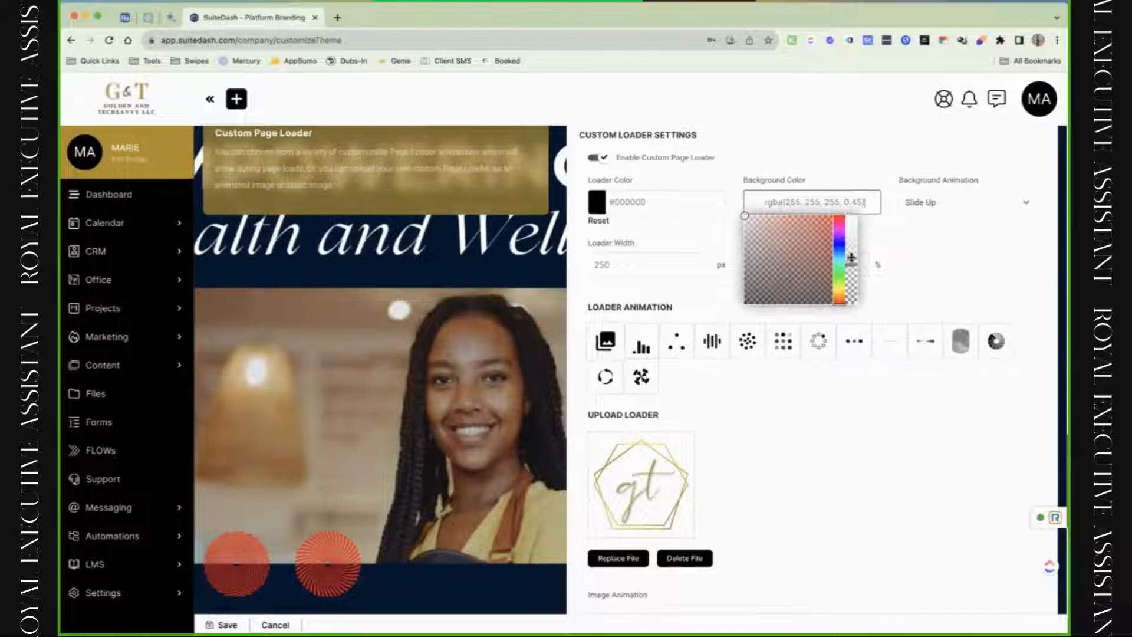
{"action": "left_click", "coordinate": [879, 260]}
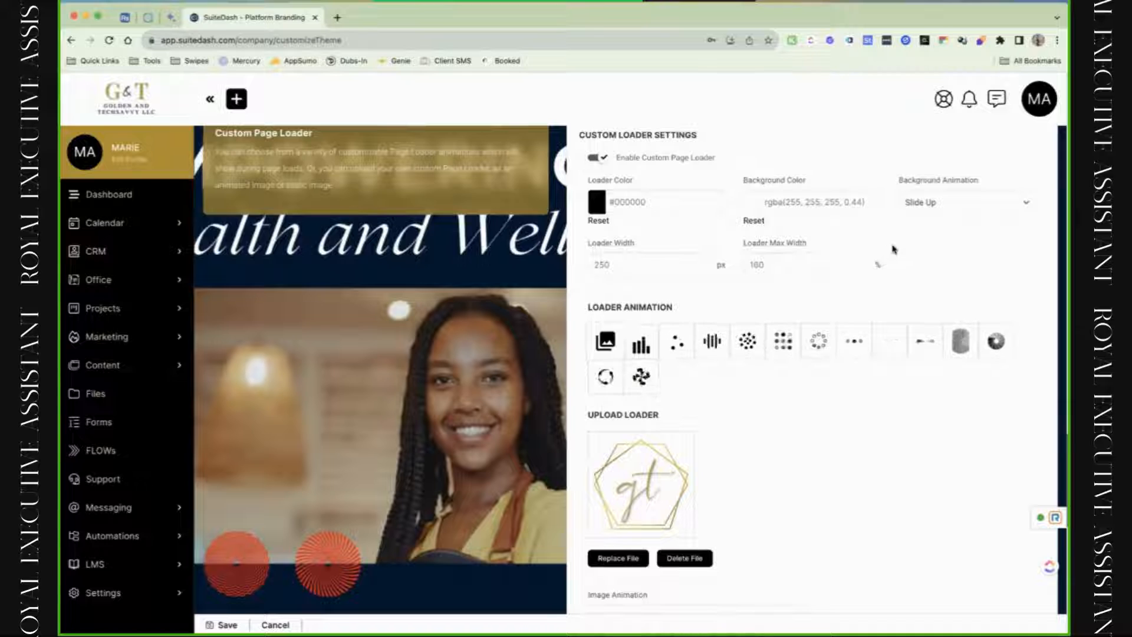
{"action": "scroll", "coordinate": [630, 504], "scroll_direction": "down", "scroll_amount": 3}
{"action": "left_click", "coordinate": [620, 520]}
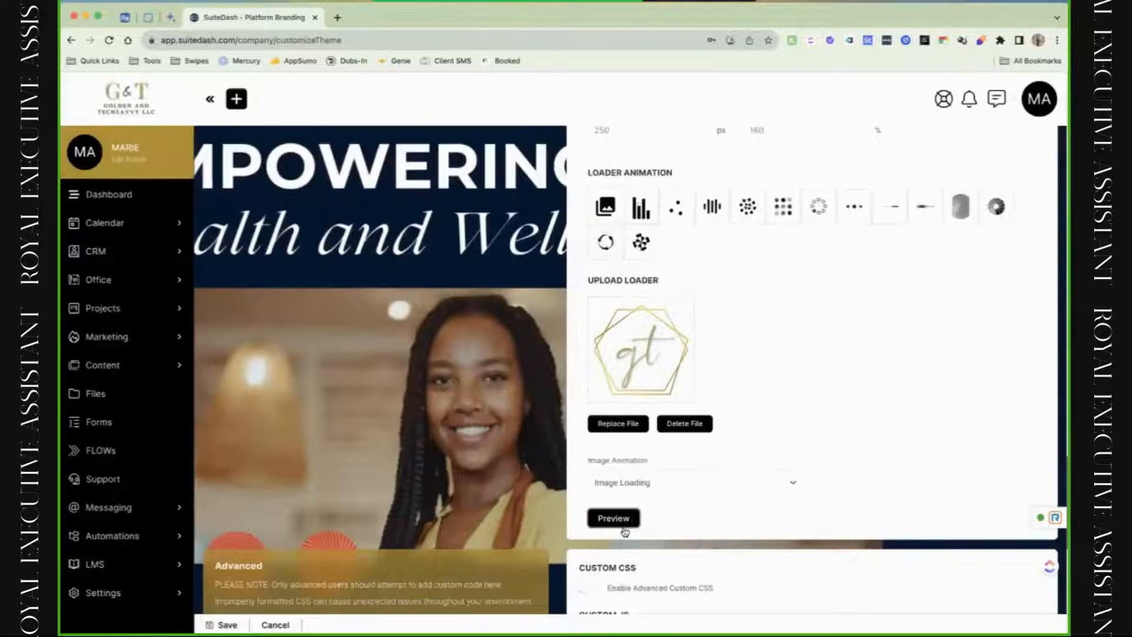
Set the loader background animation to Fade and preview the result.
{"action": "scroll", "coordinate": [962, 200], "scroll_direction": "up", "scroll_amount": 3}
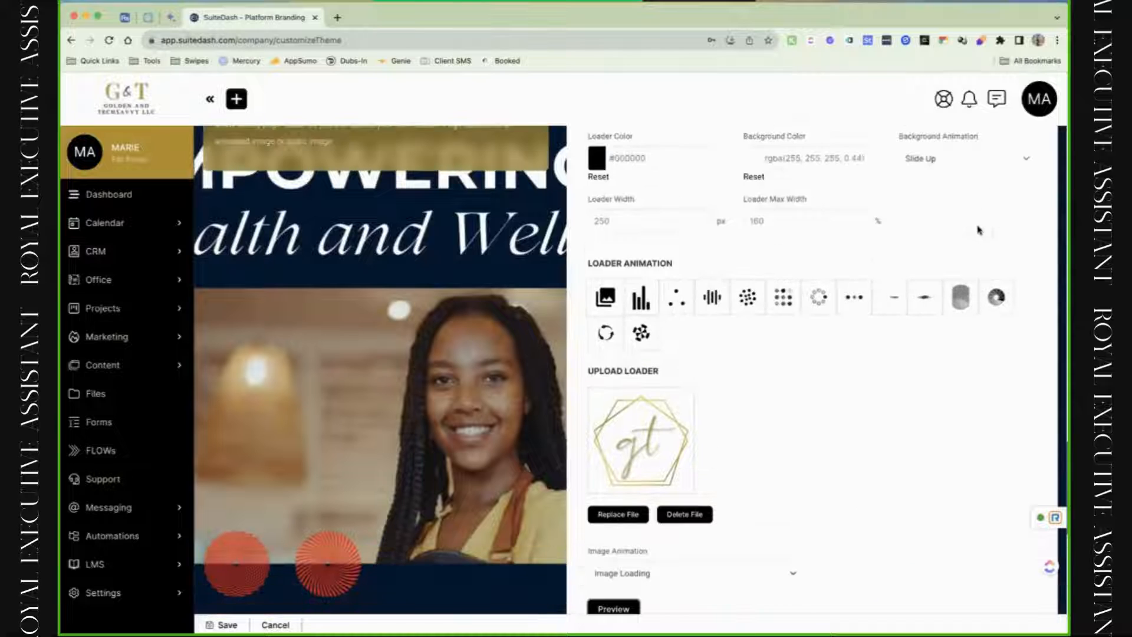
{"action": "left_click", "coordinate": [962, 159]}
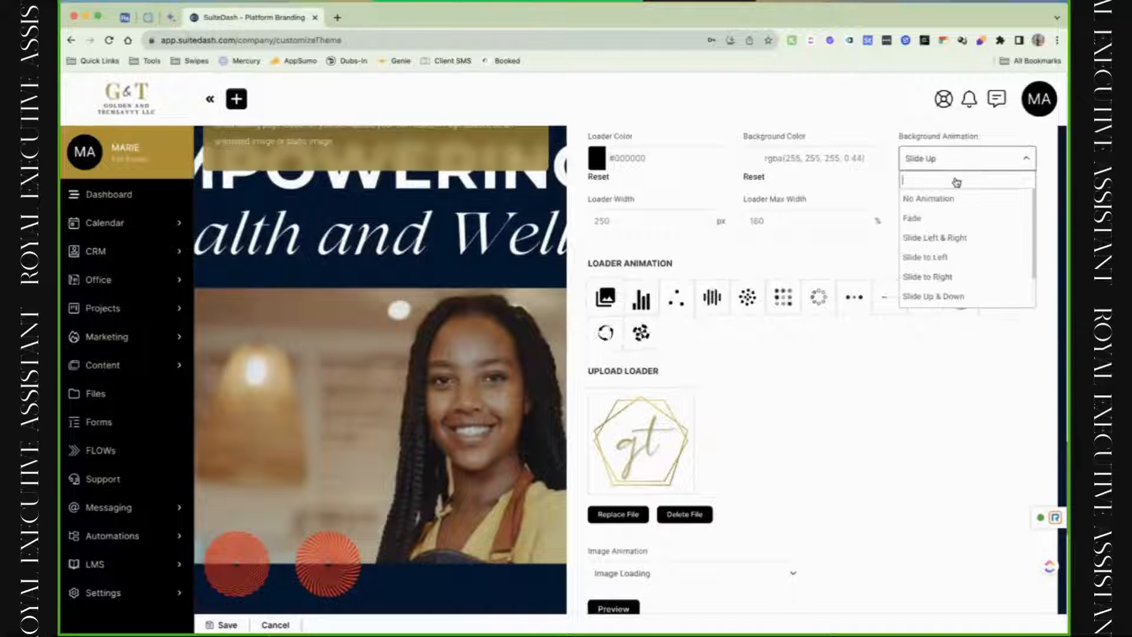
{"action": "left_click", "coordinate": [950, 219]}
{"action": "left_click", "coordinate": [614, 608]}
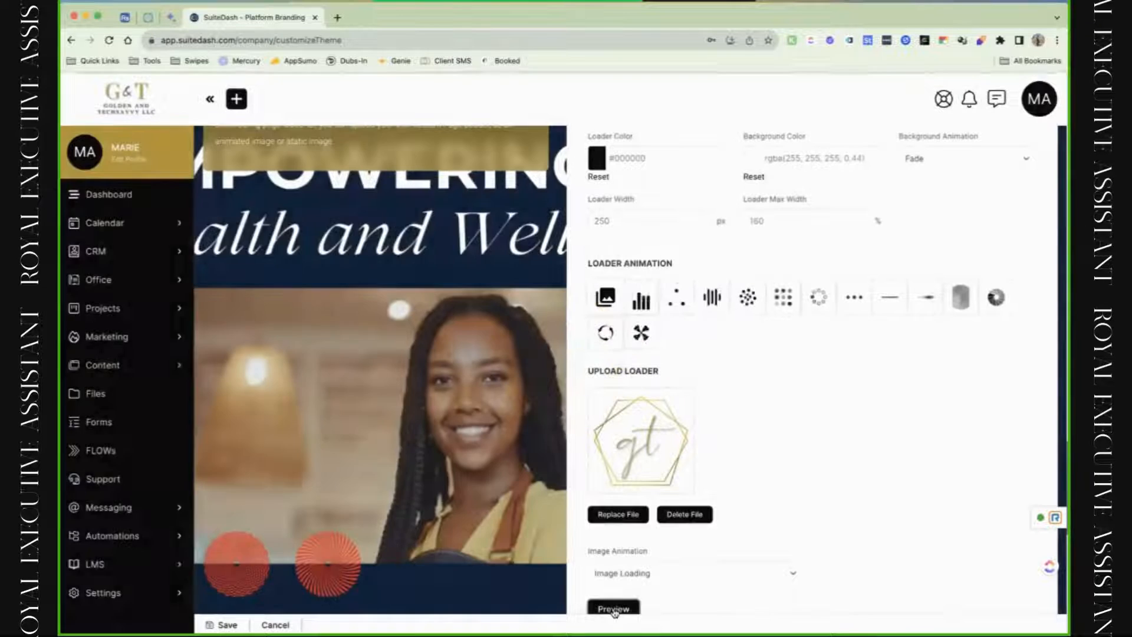
{"action": "scroll", "coordinate": [613, 612], "scroll_direction": "down", "scroll_amount": 2}
{"action": "scroll", "coordinate": [613, 612], "scroll_direction": "down", "scroll_amount": 6}
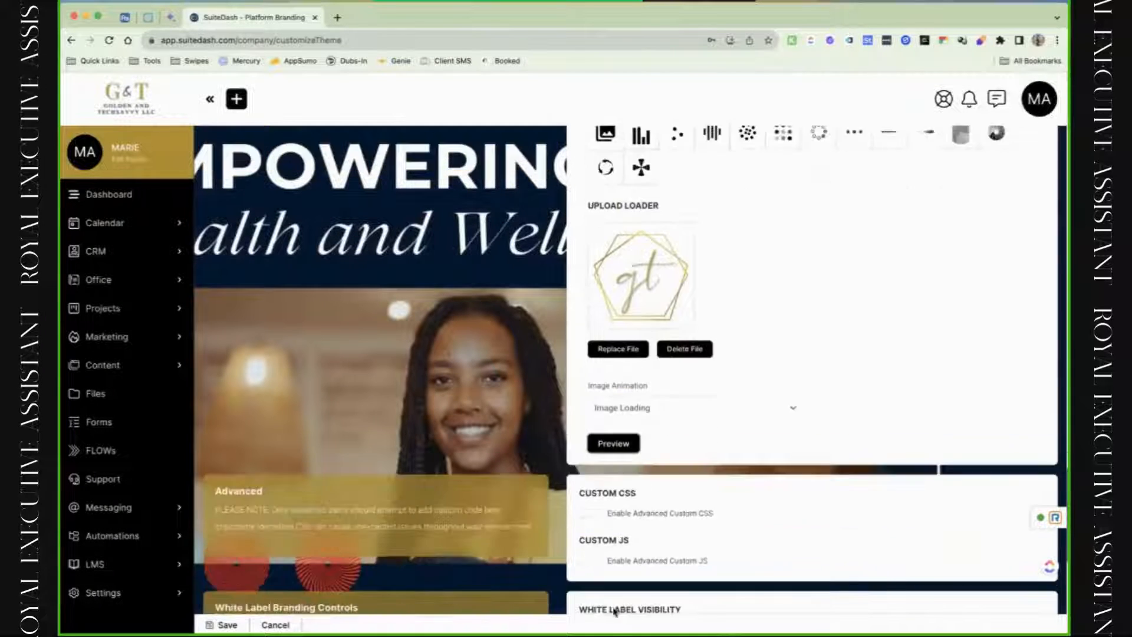
{"action": "scroll", "coordinate": [613, 612], "scroll_direction": "down", "scroll_amount": 1}
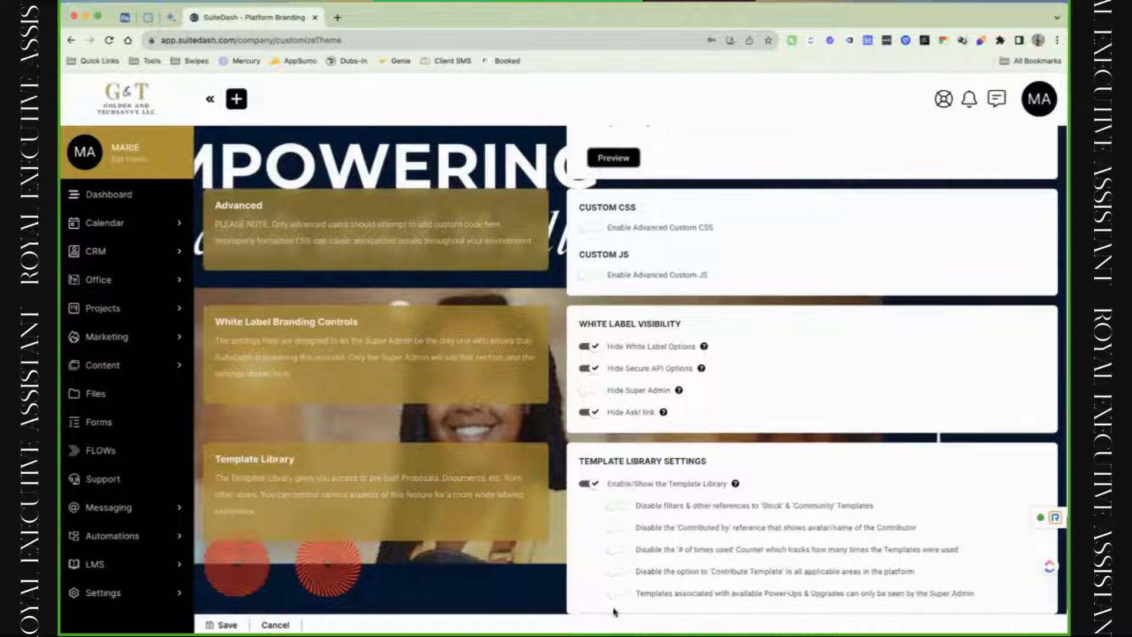
{"action": "scroll", "coordinate": [613, 612], "scroll_direction": "down", "scroll_amount": 1}
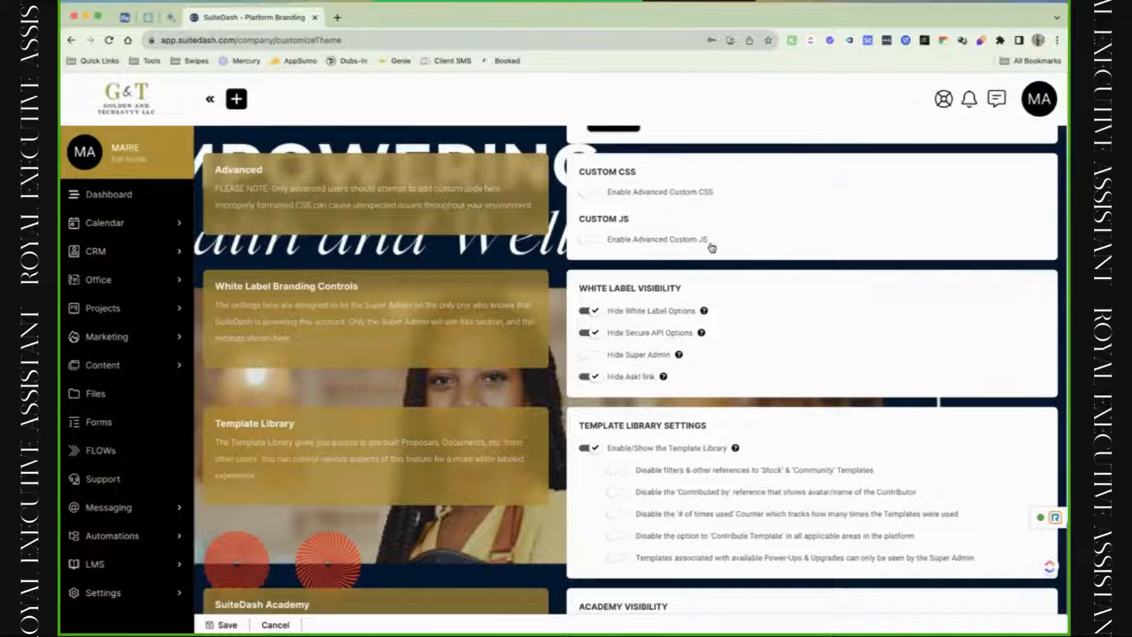
{"action": "scroll", "coordinate": [661, 334], "scroll_direction": "down", "scroll_amount": 3}
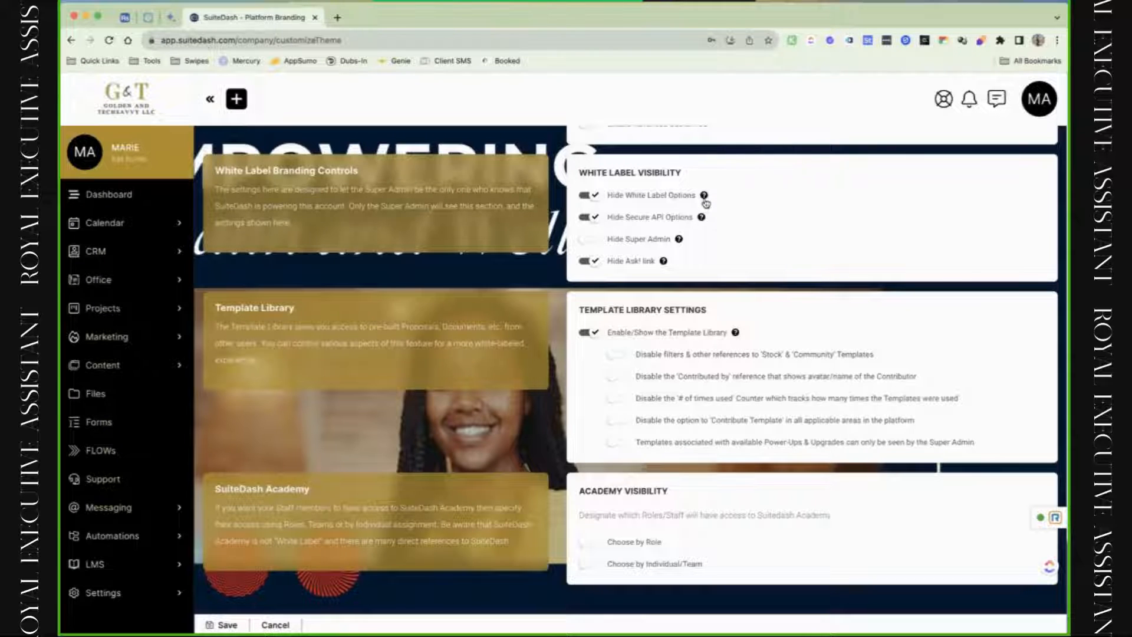
{"action": "mouse_move", "coordinate": [705, 197]}
{"action": "left_click", "coordinate": [589, 263]}
{"action": "left_click", "coordinate": [589, 264]}
{"action": "mouse_move", "coordinate": [668, 272]}
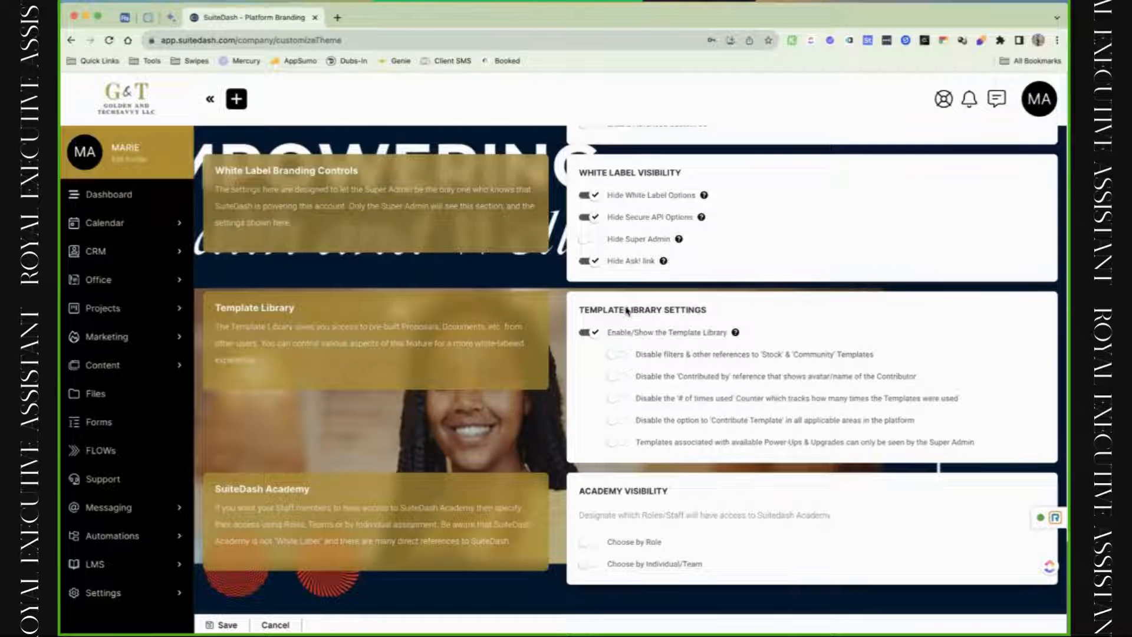
{"action": "scroll", "coordinate": [626, 311], "scroll_direction": "down", "scroll_amount": 1}
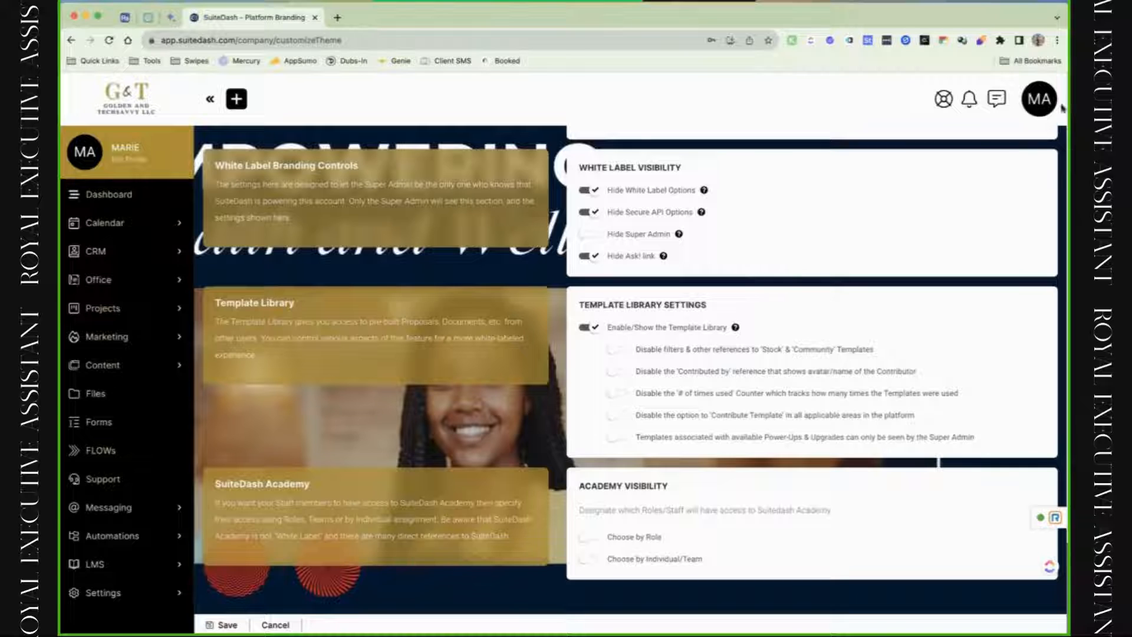
{"action": "left_click", "coordinate": [1041, 101]}
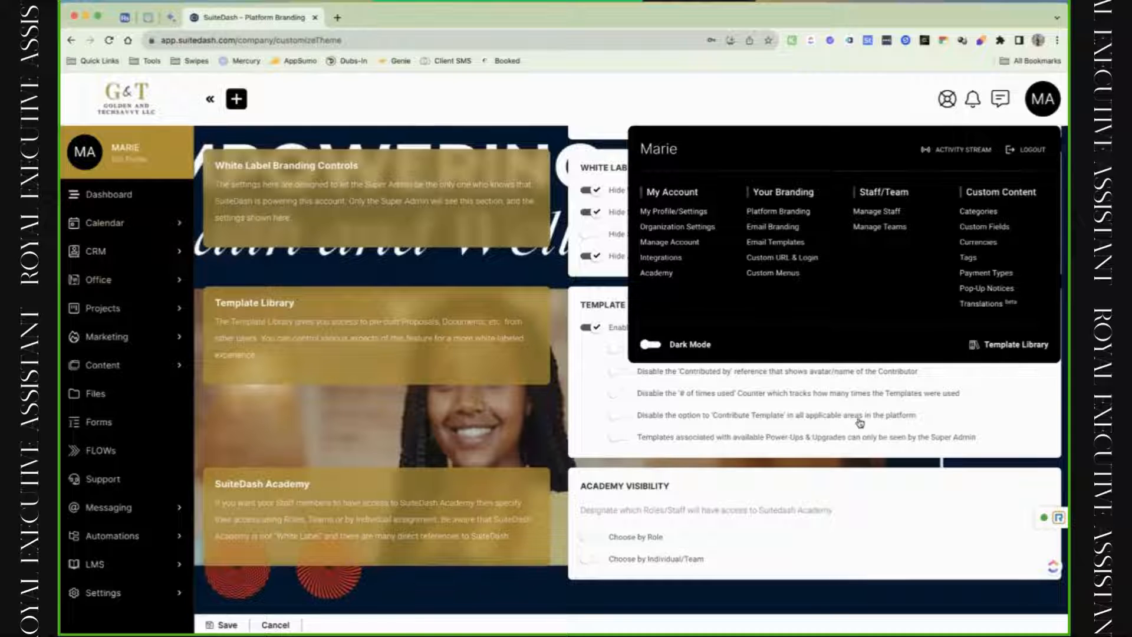
{"action": "left_click", "coordinate": [843, 447]}
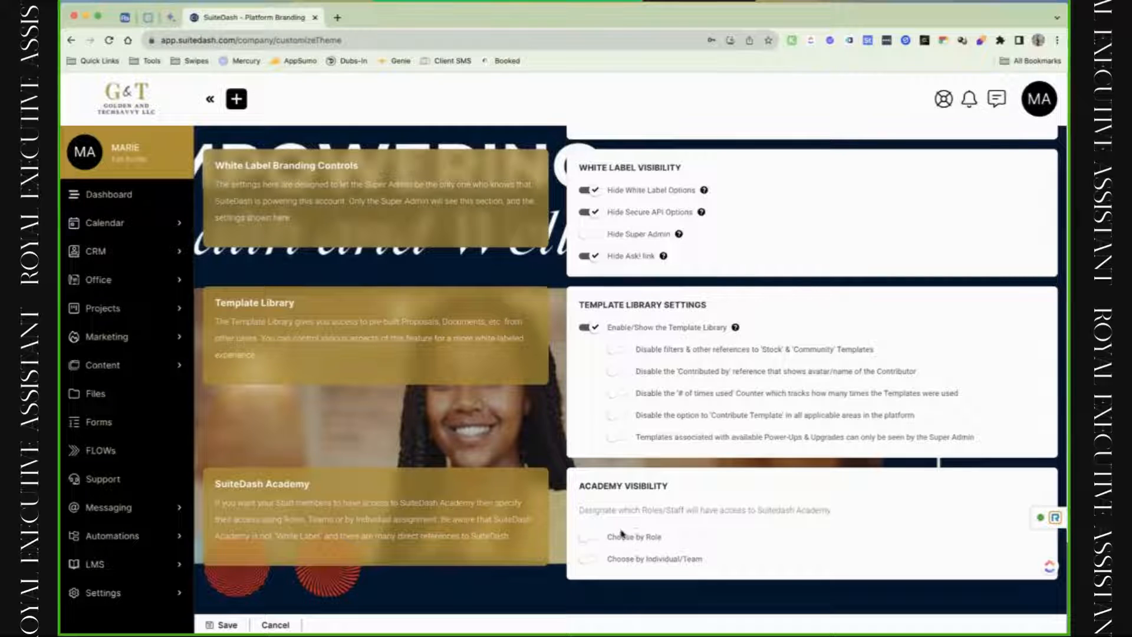
{"action": "left_click", "coordinate": [590, 545]}
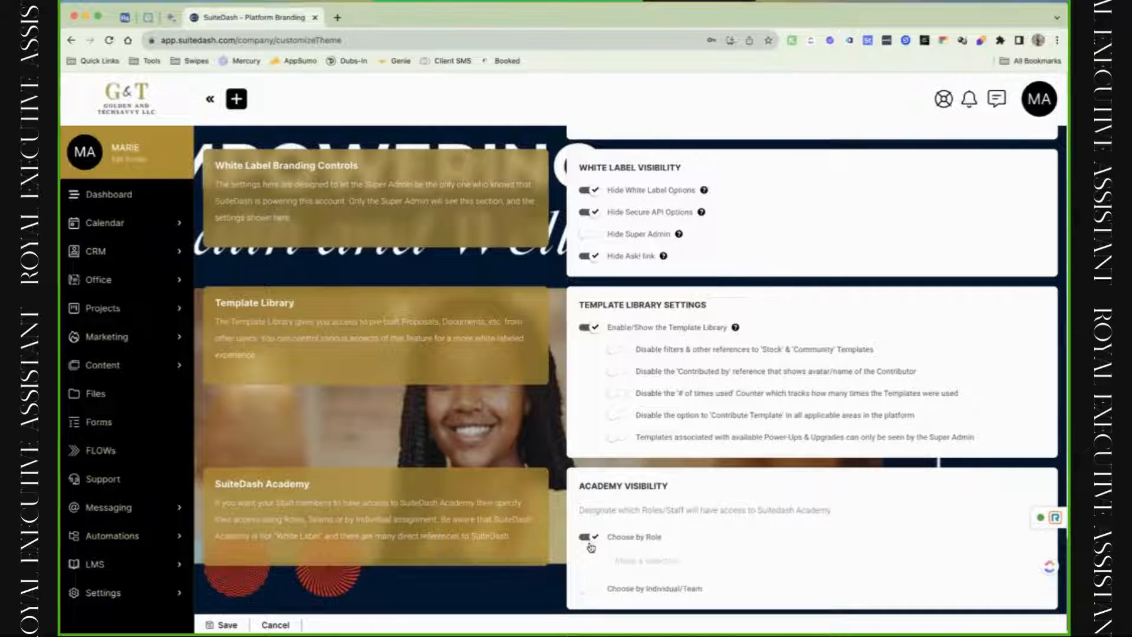
{"action": "left_click", "coordinate": [591, 544]}
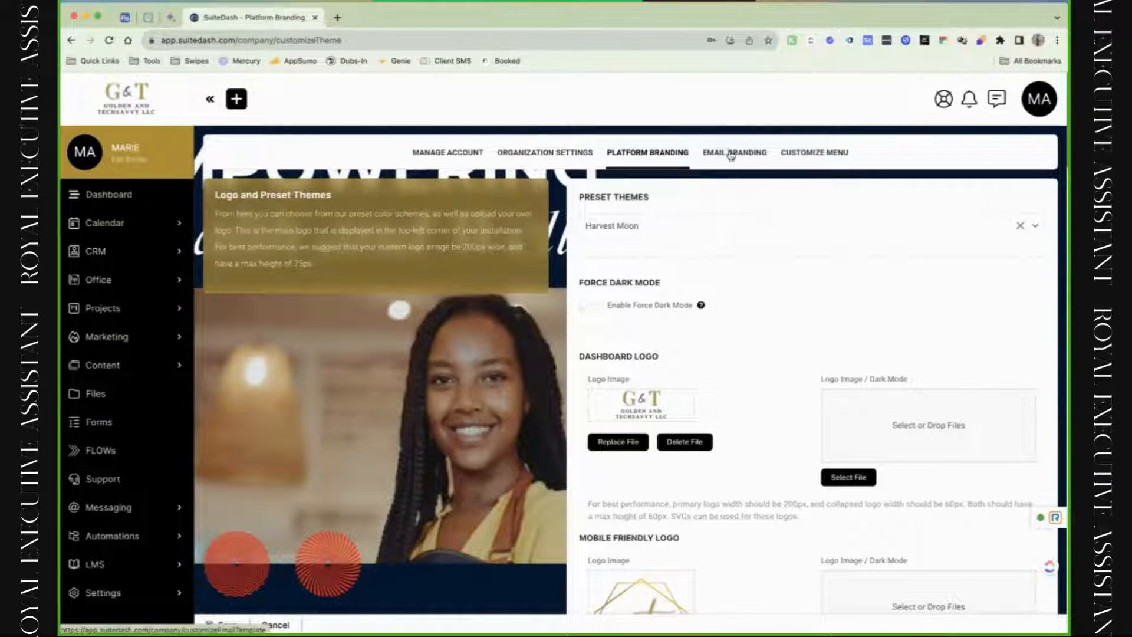
Switch to the Email Branding settings tab.
{"action": "left_click", "coordinate": [731, 154]}
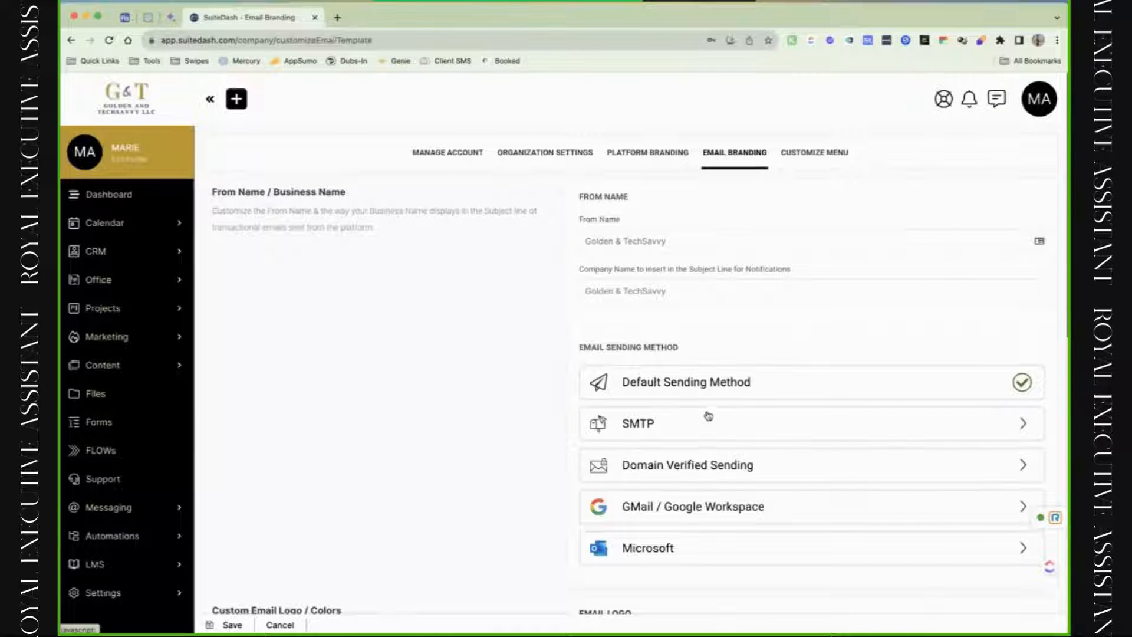
Review the Domain Verified and GMail / Google Workspace sending options, keeping Default Sending Method selected.
{"action": "scroll", "coordinate": [717, 468], "scroll_direction": "down", "scroll_amount": 1}
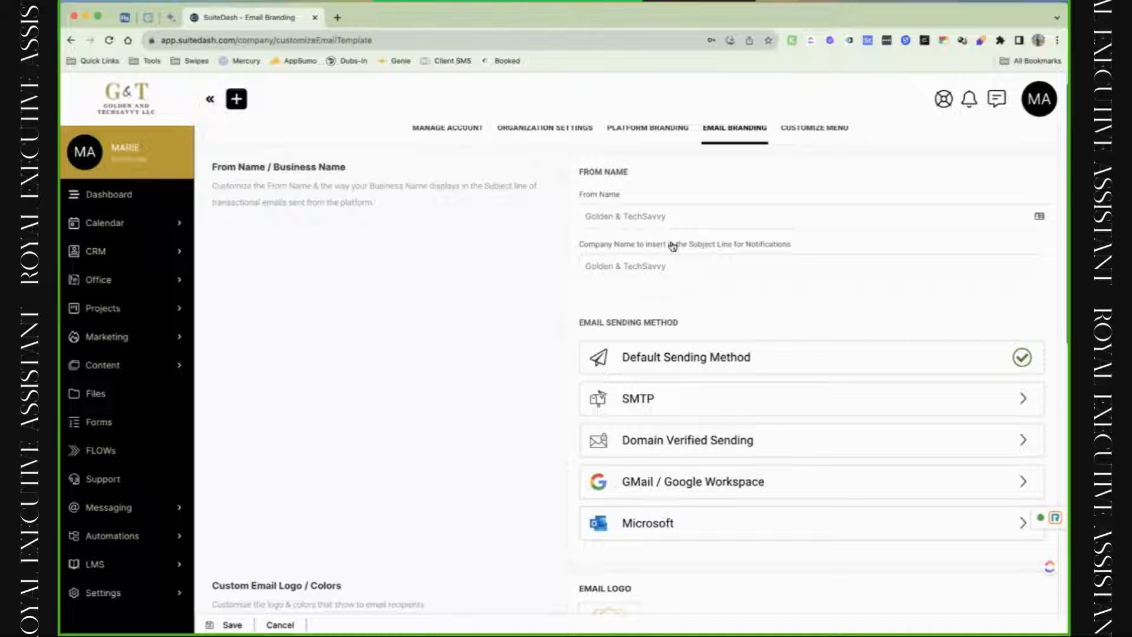
{"action": "left_click", "coordinate": [694, 276]}
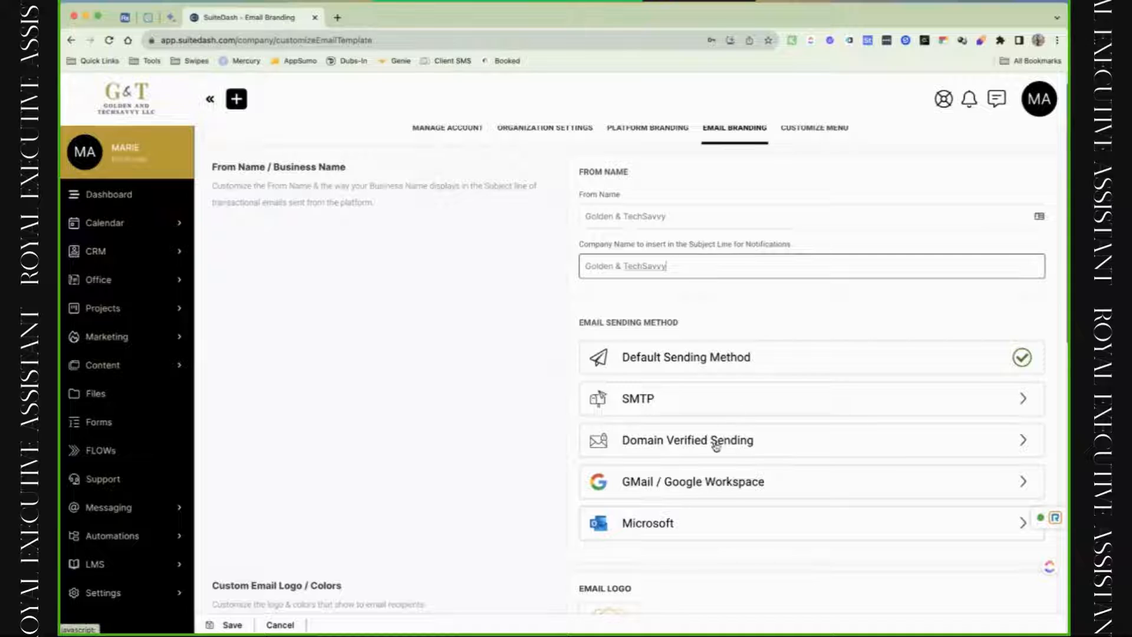
{"action": "scroll", "coordinate": [715, 441], "scroll_direction": "down", "scroll_amount": 1}
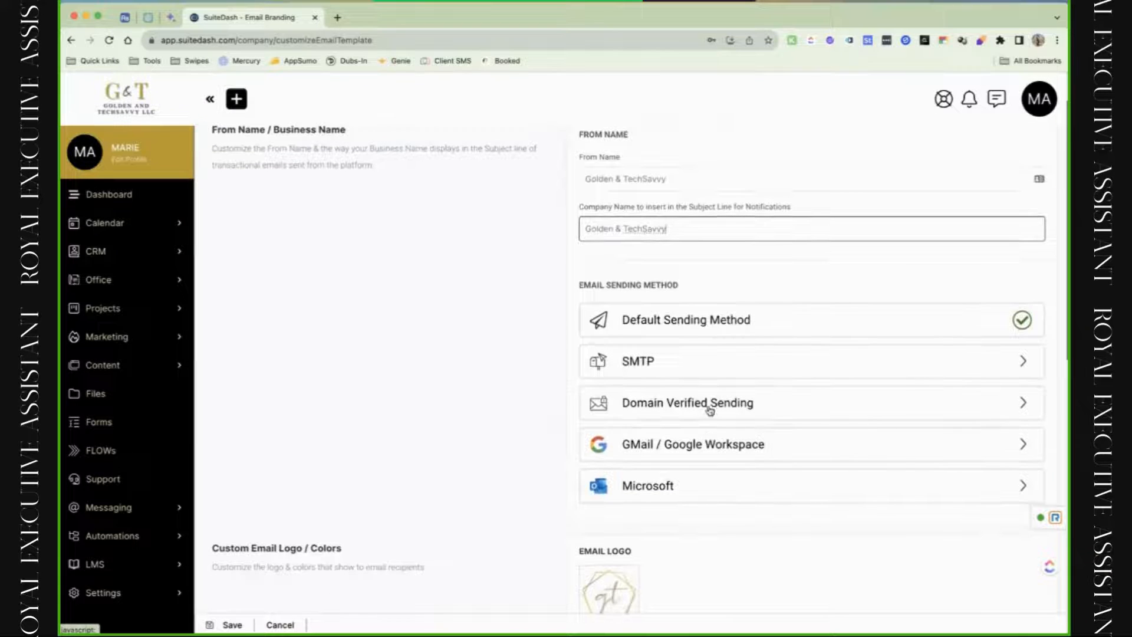
{"action": "left_click", "coordinate": [722, 412]}
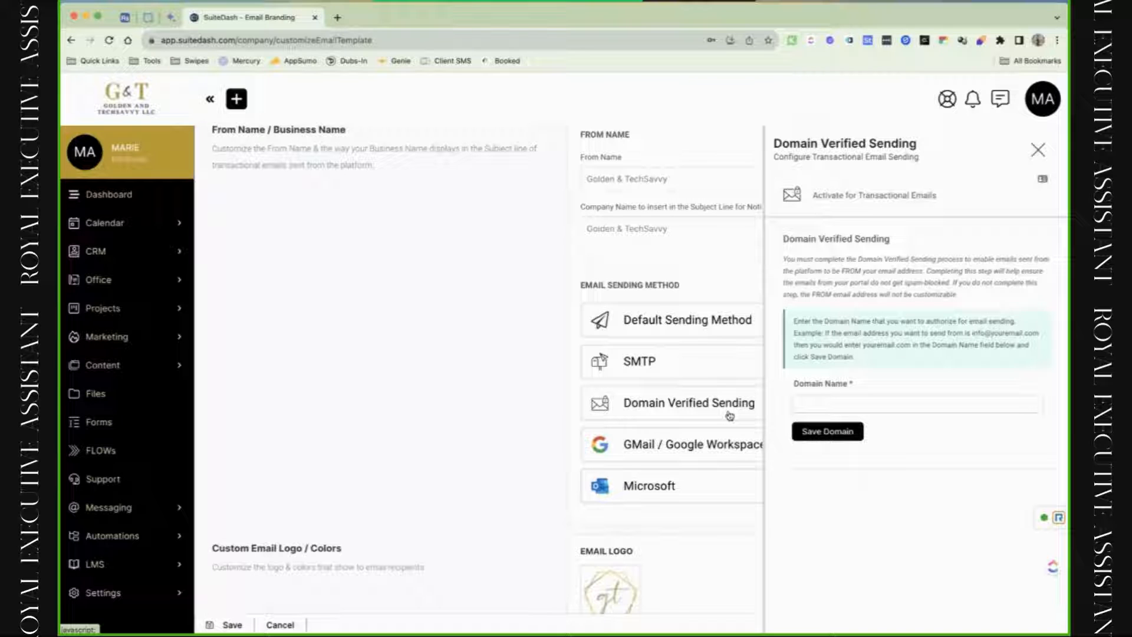
{"action": "left_click", "coordinate": [1038, 149]}
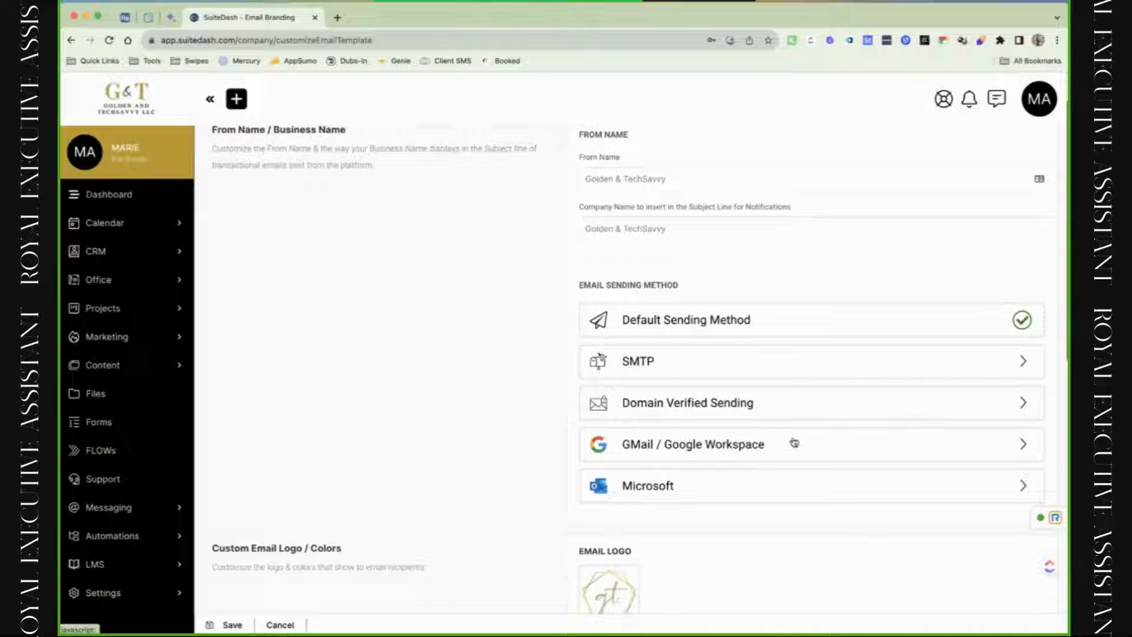
{"action": "left_click", "coordinate": [770, 417]}
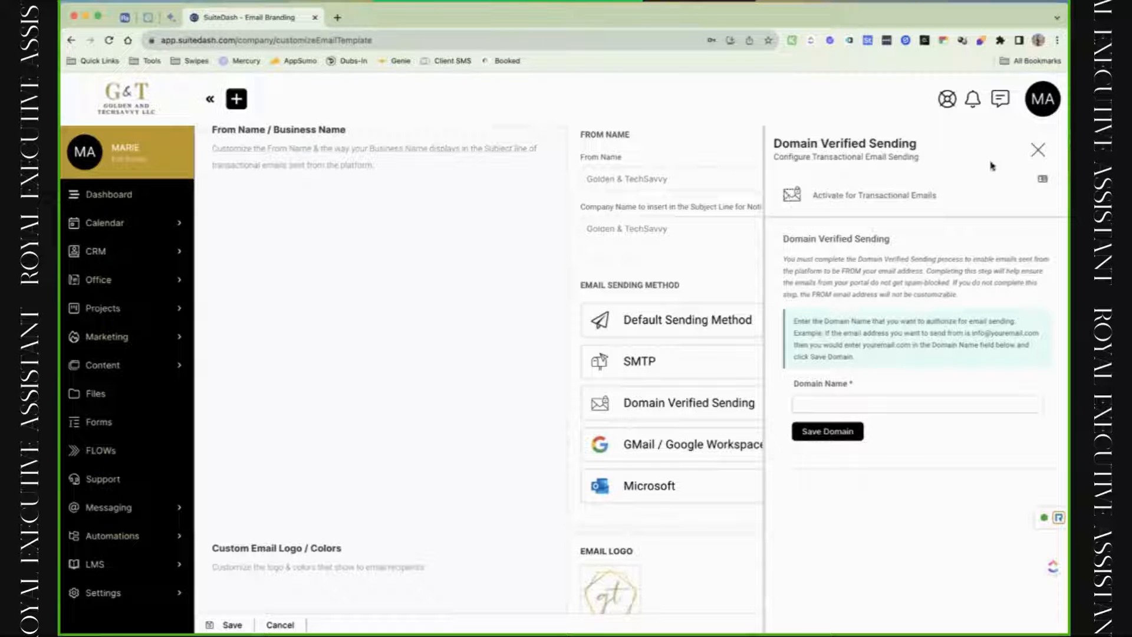
{"action": "left_click", "coordinate": [1039, 152]}
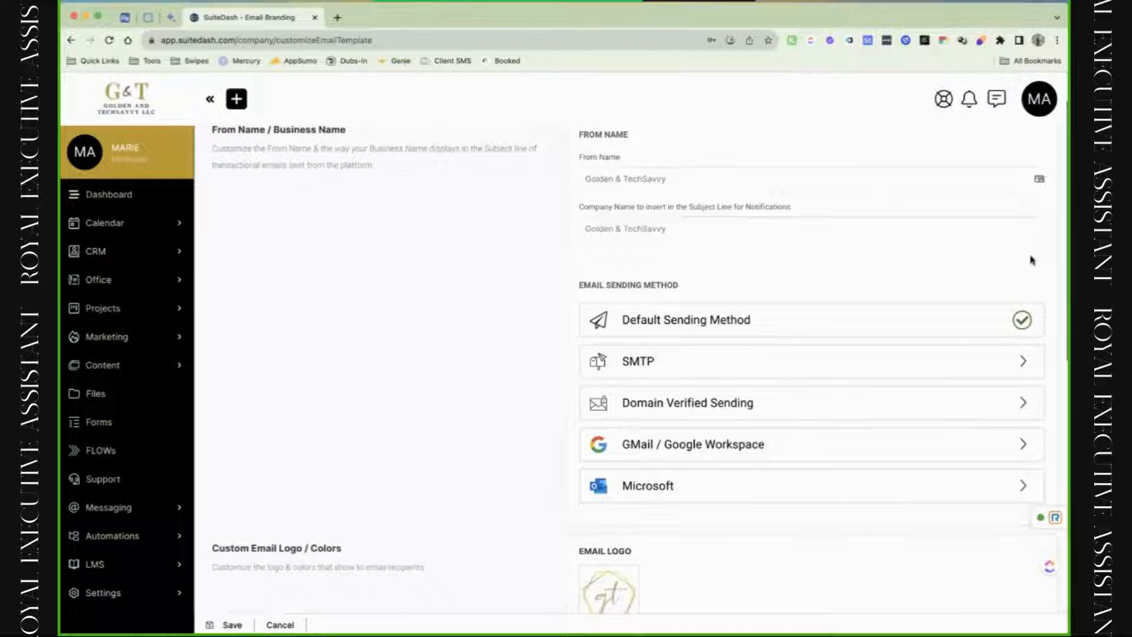
{"action": "left_click", "coordinate": [754, 448]}
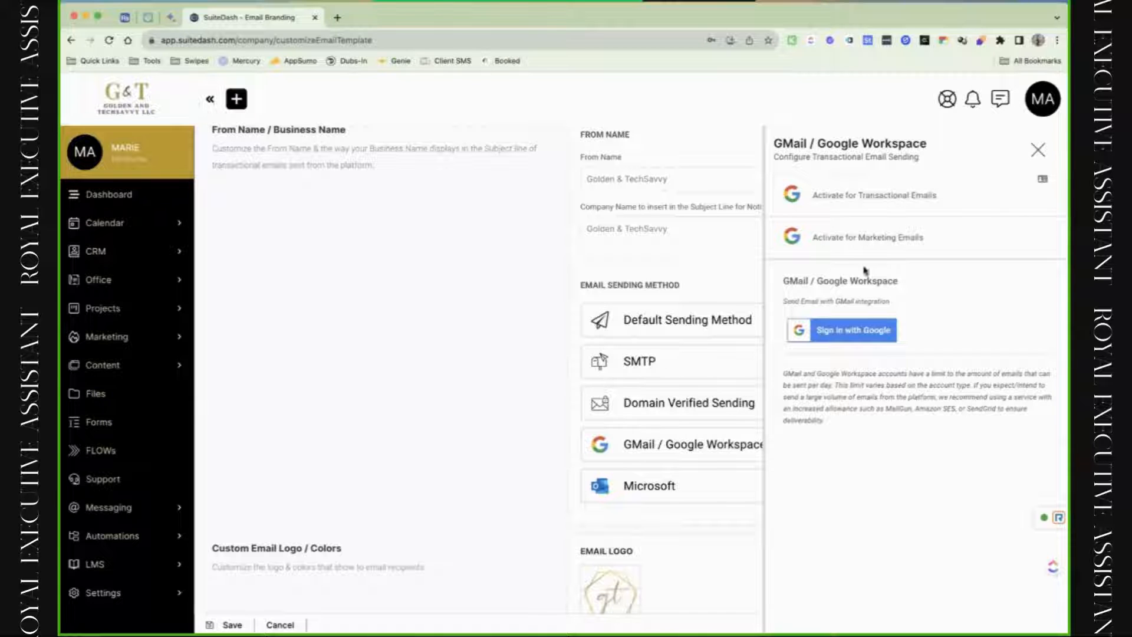
{"action": "left_click", "coordinate": [1020, 173]}
{"action": "scroll", "coordinate": [817, 519], "scroll_direction": "down", "scroll_amount": 5}
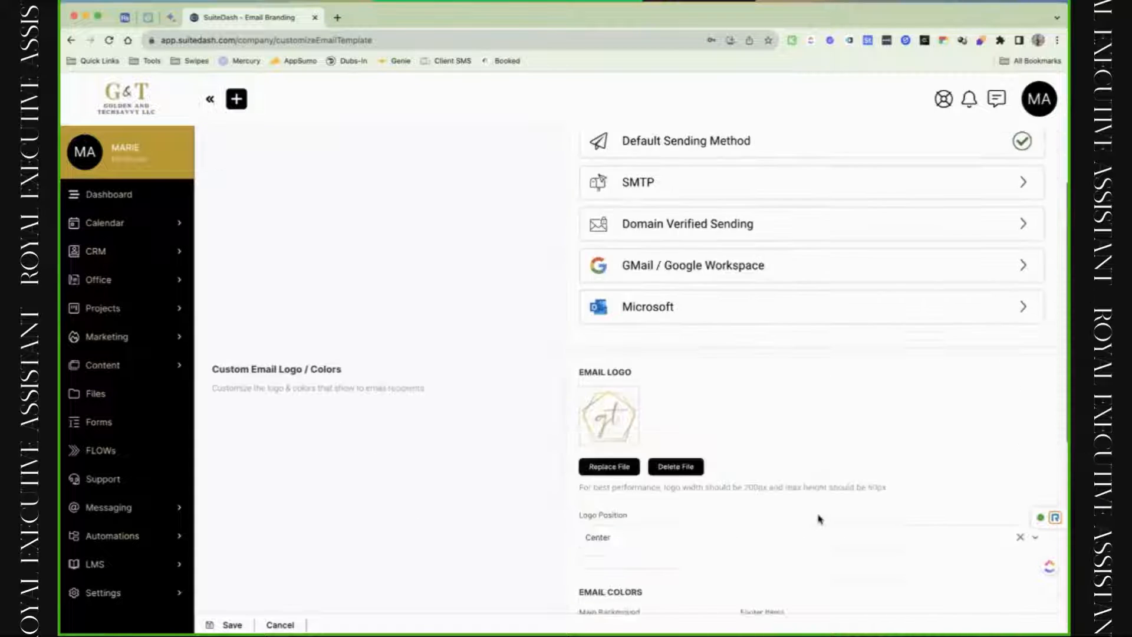
{"action": "scroll", "coordinate": [819, 520], "scroll_direction": "down", "scroll_amount": 3}
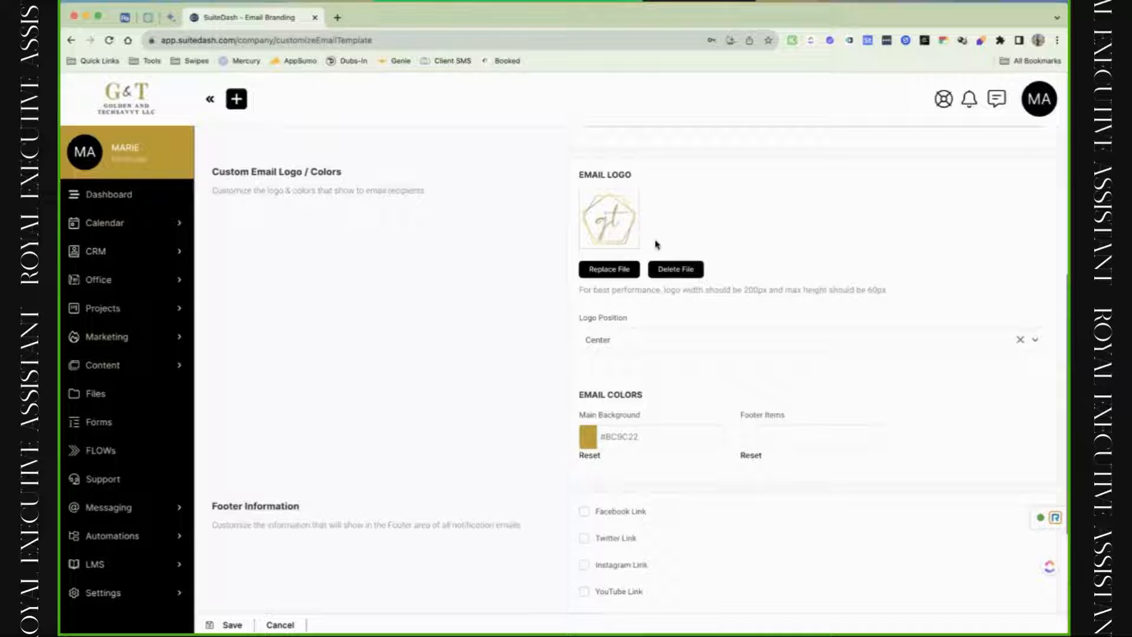
{"action": "left_click", "coordinate": [629, 353]}
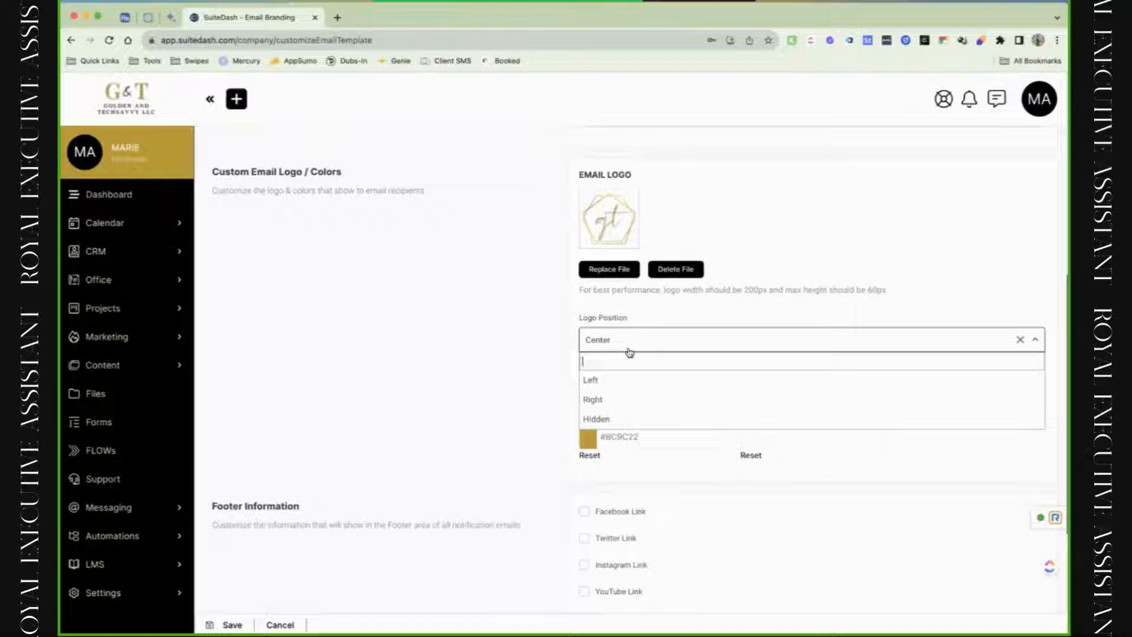
{"action": "left_click", "coordinate": [540, 376]}
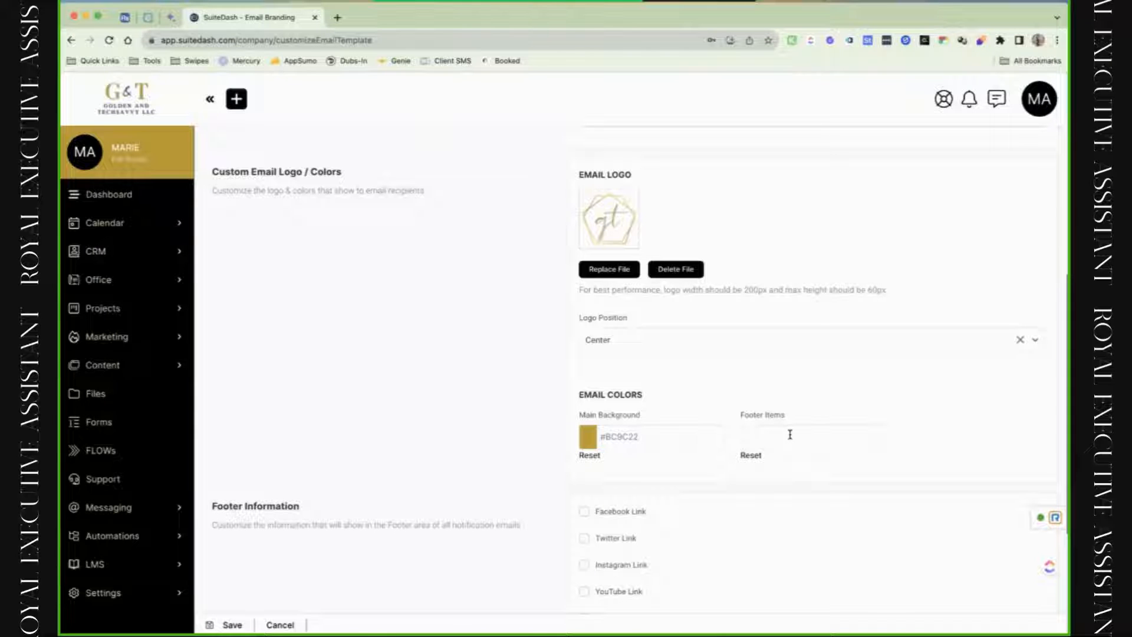
{"action": "scroll", "coordinate": [790, 435], "scroll_direction": "down", "scroll_amount": 4}
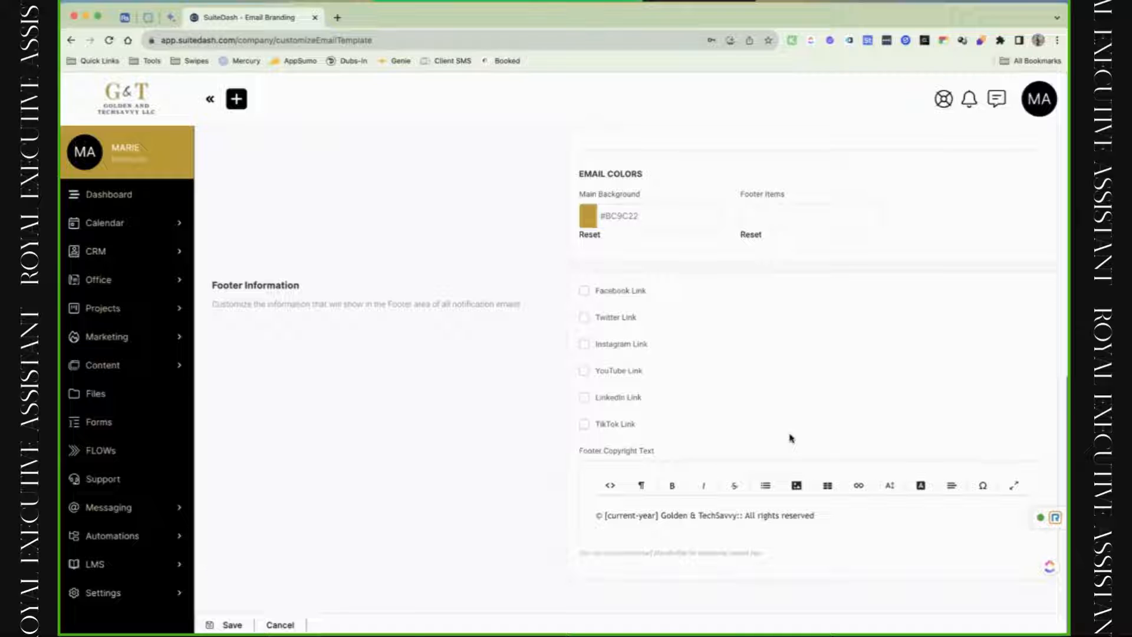
Try enabling the Facebook footer link, then turn it back off.
{"action": "left_click", "coordinate": [584, 291]}
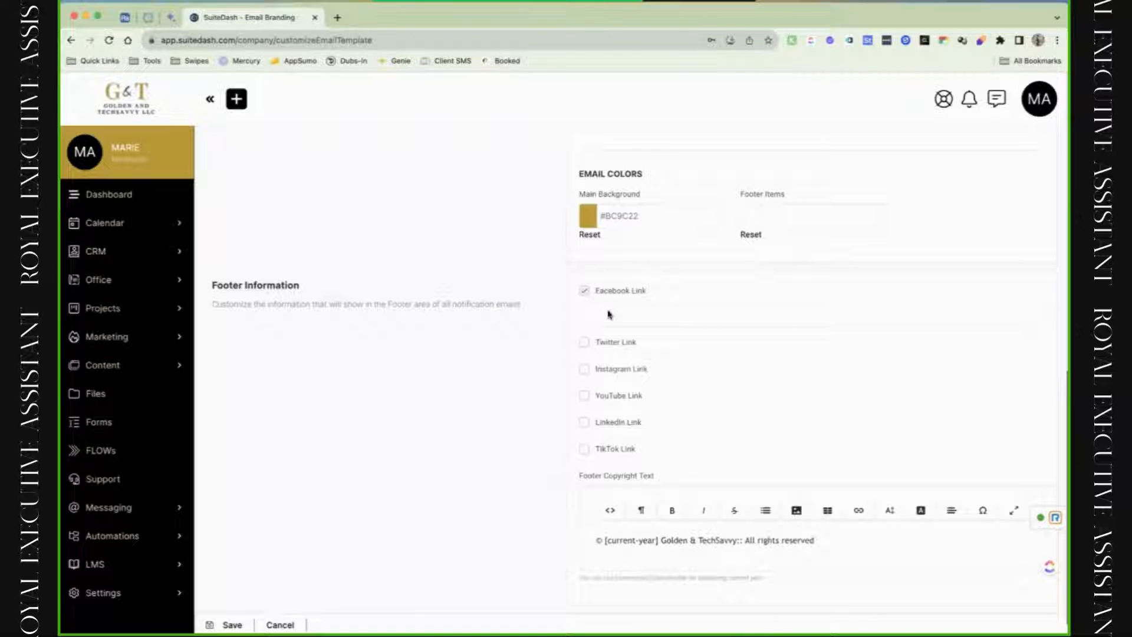
{"action": "left_click", "coordinate": [613, 314]}
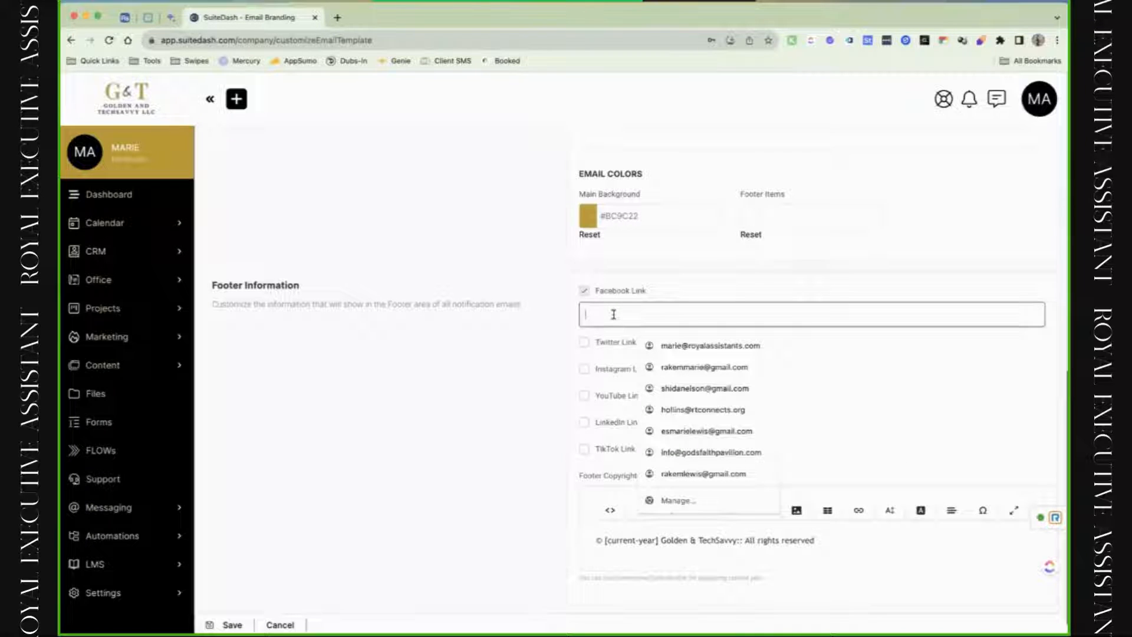
{"action": "left_click", "coordinate": [554, 316]}
{"action": "left_click", "coordinate": [583, 300]}
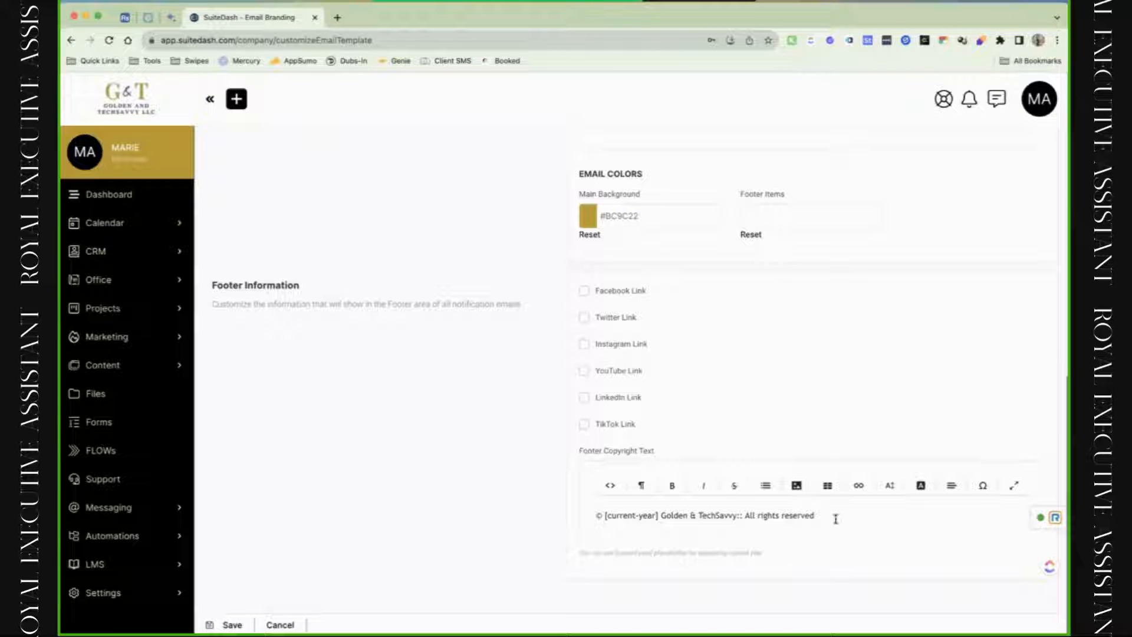
Inspect the footer copyright line "© [current-year]" and try adding a link to the business name.
{"action": "left_click_drag", "start_coordinate": [833, 521], "coordinate": [619, 515]}
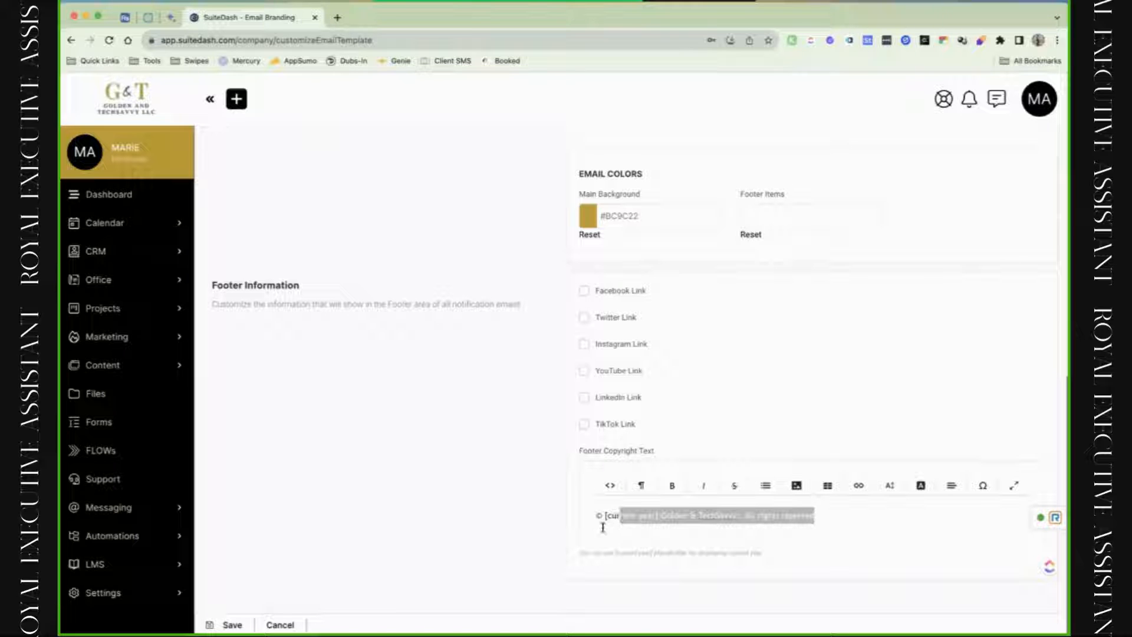
{"action": "left_click", "coordinate": [598, 520]}
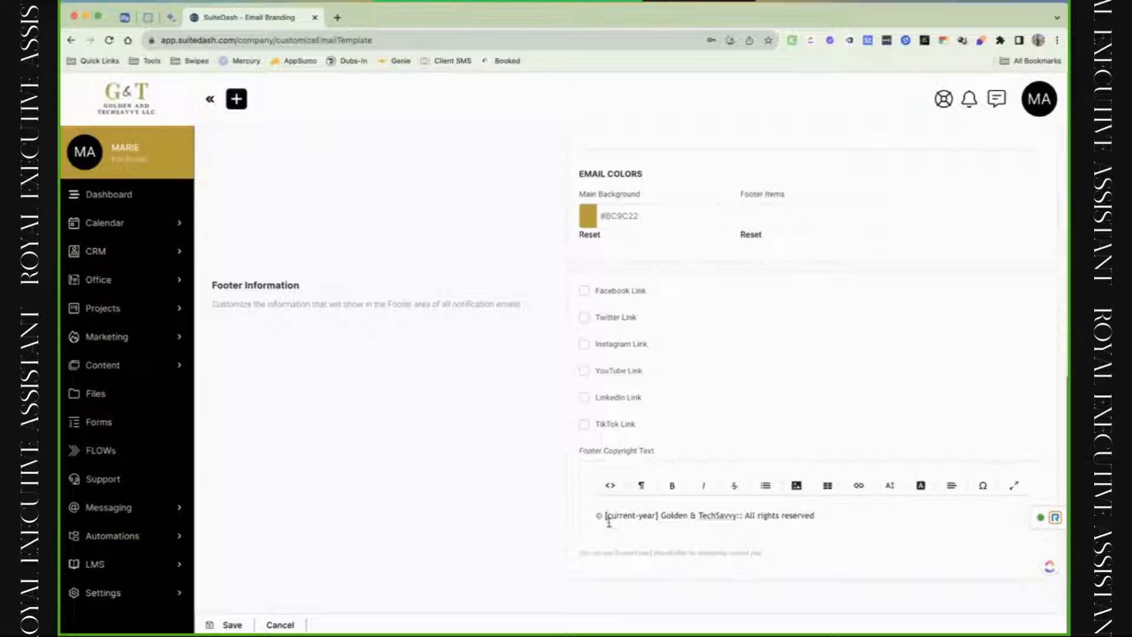
{"action": "left_click_drag", "start_coordinate": [607, 519], "coordinate": [657, 524]}
{"action": "left_click_drag", "start_coordinate": [667, 519], "coordinate": [734, 531]}
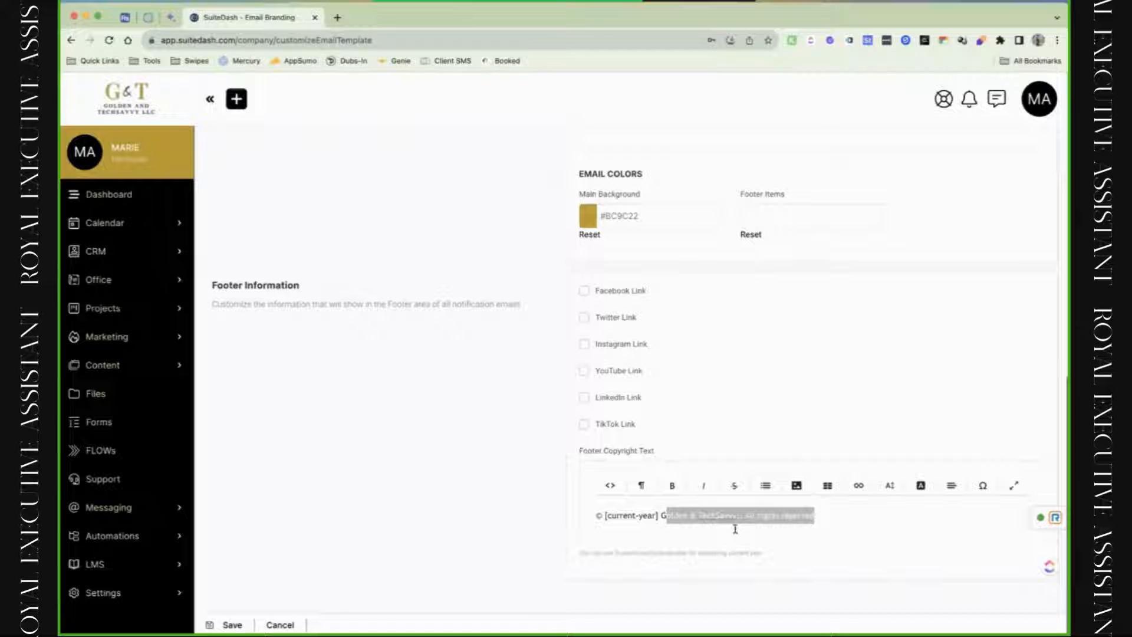
{"action": "left_click", "coordinate": [737, 524]}
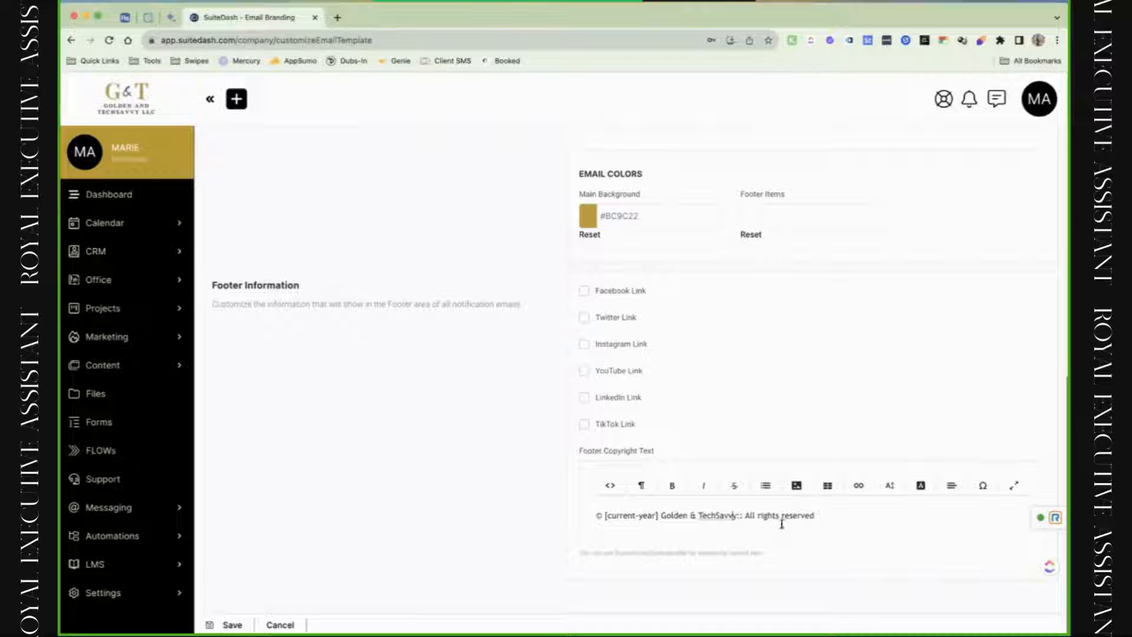
{"action": "left_click", "coordinate": [823, 526]}
{"action": "left_click_drag", "start_coordinate": [737, 526], "coordinate": [661, 526]}
{"action": "left_click", "coordinate": [858, 485]}
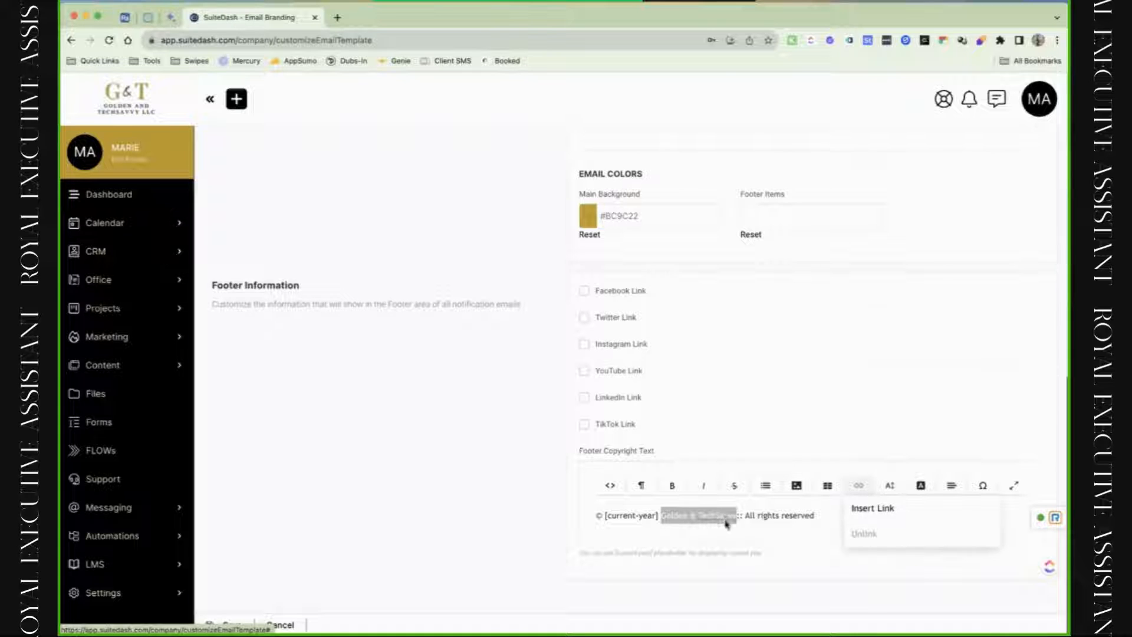
{"action": "scroll", "coordinate": [725, 522], "scroll_direction": "up", "scroll_amount": 10}
{"action": "scroll", "coordinate": [726, 529], "scroll_direction": "up", "scroll_amount": 1}
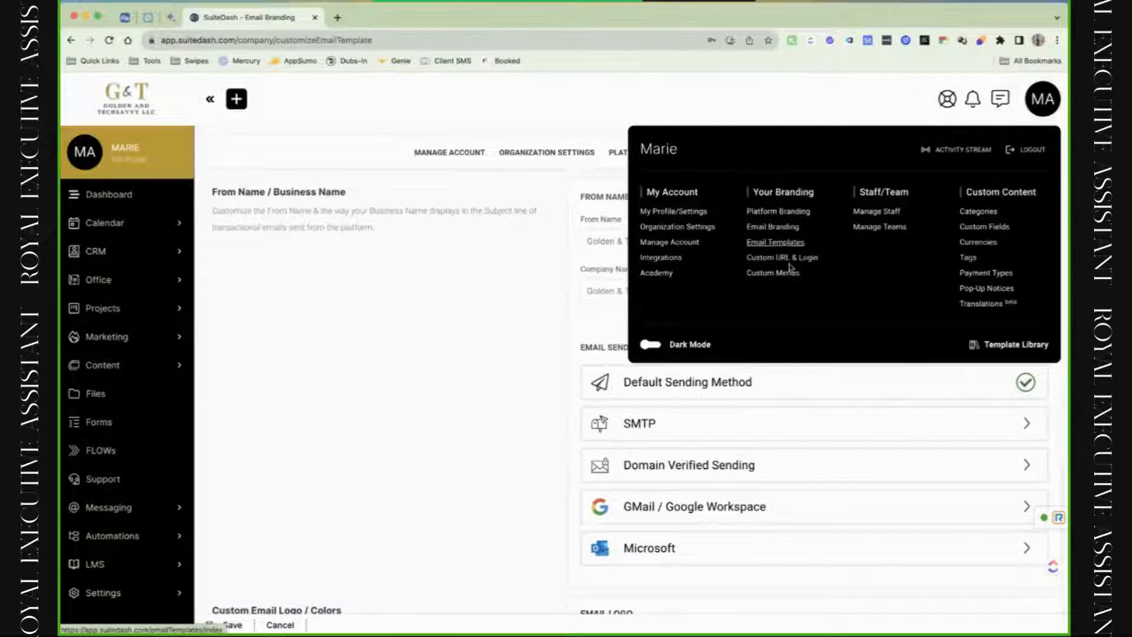
Go to Email Templates, dismiss the help panel, and scroll to the Account & Messaging group.
{"action": "left_click", "coordinate": [780, 244]}
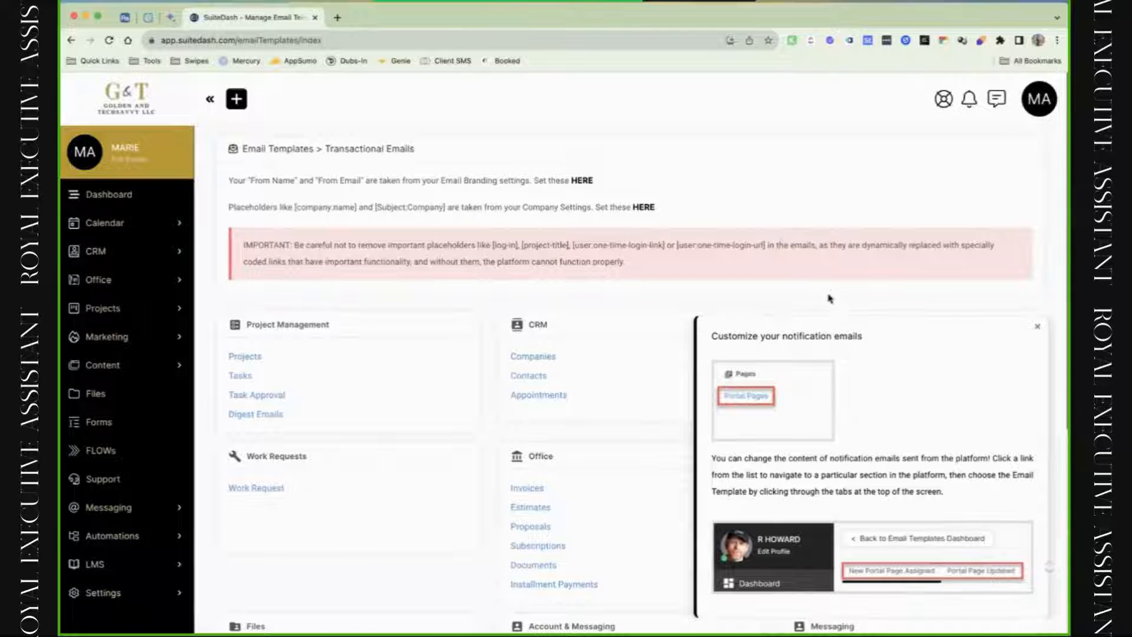
{"action": "left_click", "coordinate": [1038, 326]}
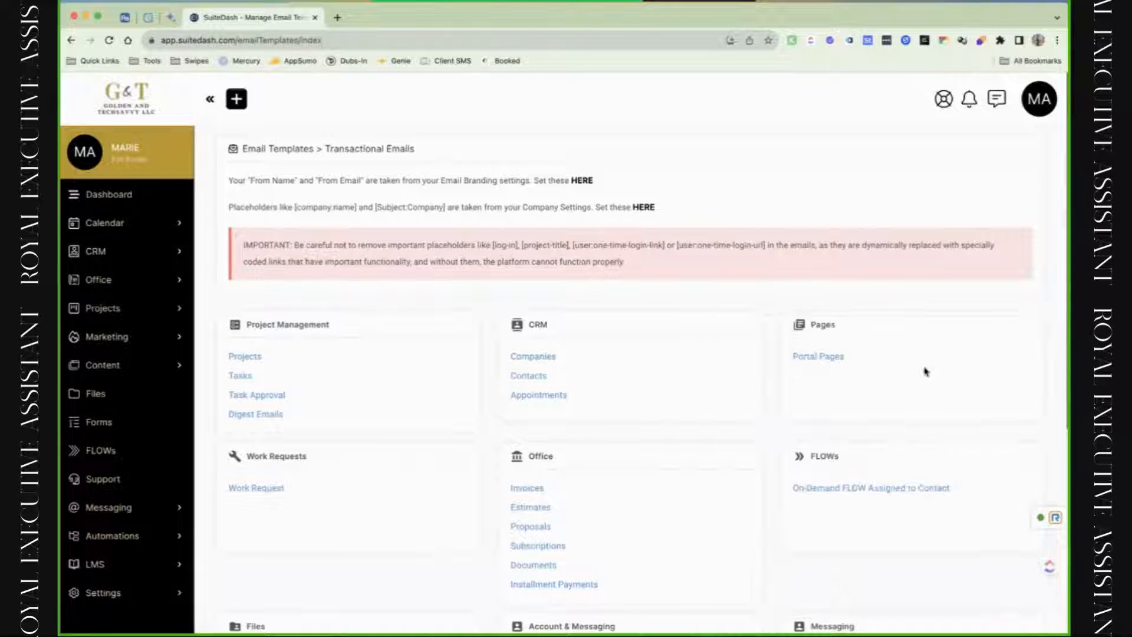
{"action": "scroll", "coordinate": [923, 375], "scroll_direction": "down", "scroll_amount": 1}
{"action": "scroll", "coordinate": [923, 375], "scroll_direction": "down", "scroll_amount": 2}
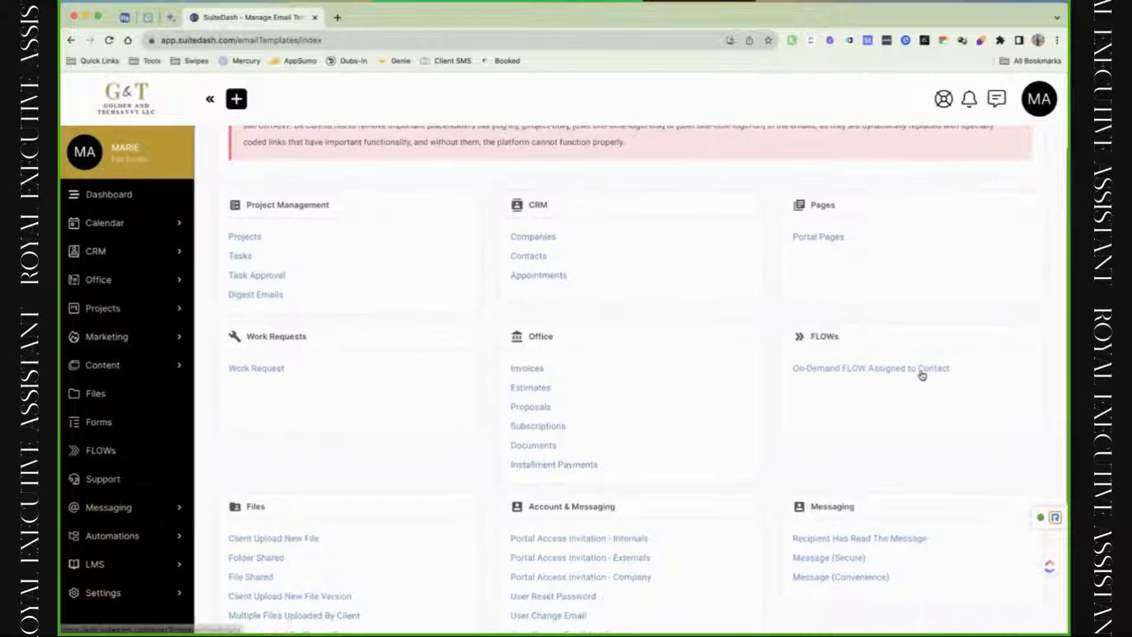
{"action": "scroll", "coordinate": [923, 375], "scroll_direction": "down", "scroll_amount": 1}
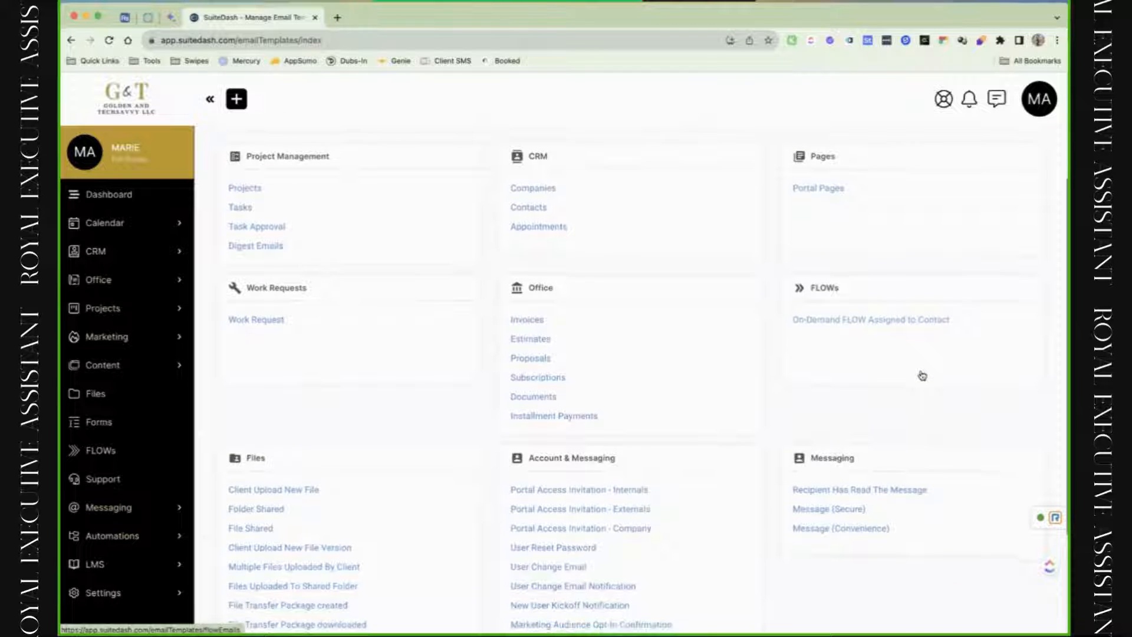
{"action": "scroll", "coordinate": [923, 375], "scroll_direction": "down", "scroll_amount": 1}
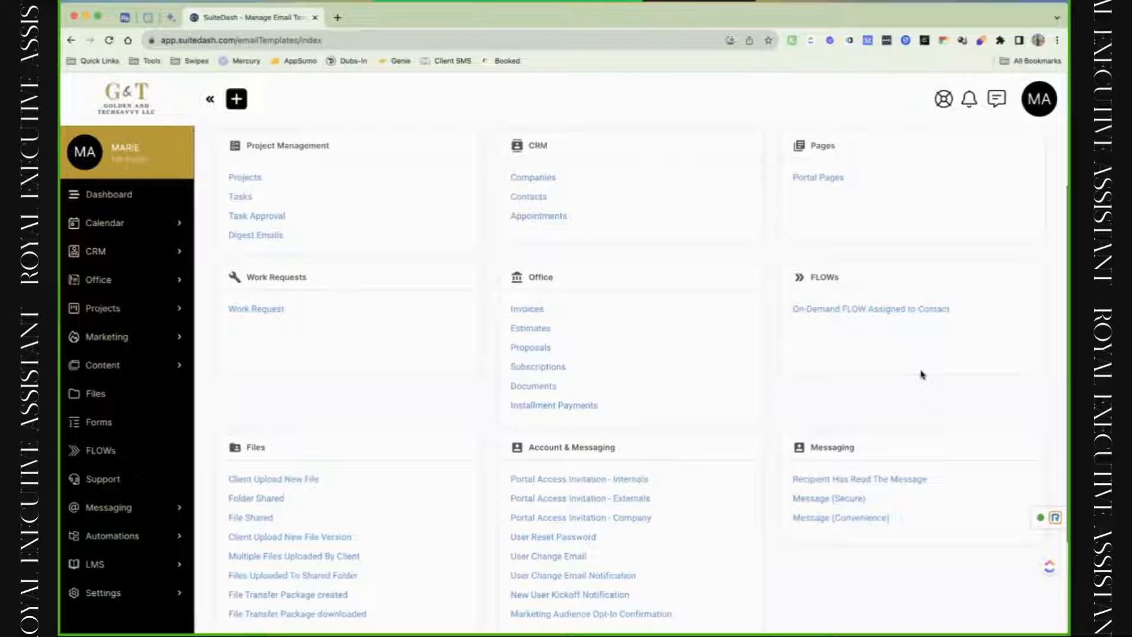
{"action": "scroll", "coordinate": [922, 374], "scroll_direction": "down", "scroll_amount": 3}
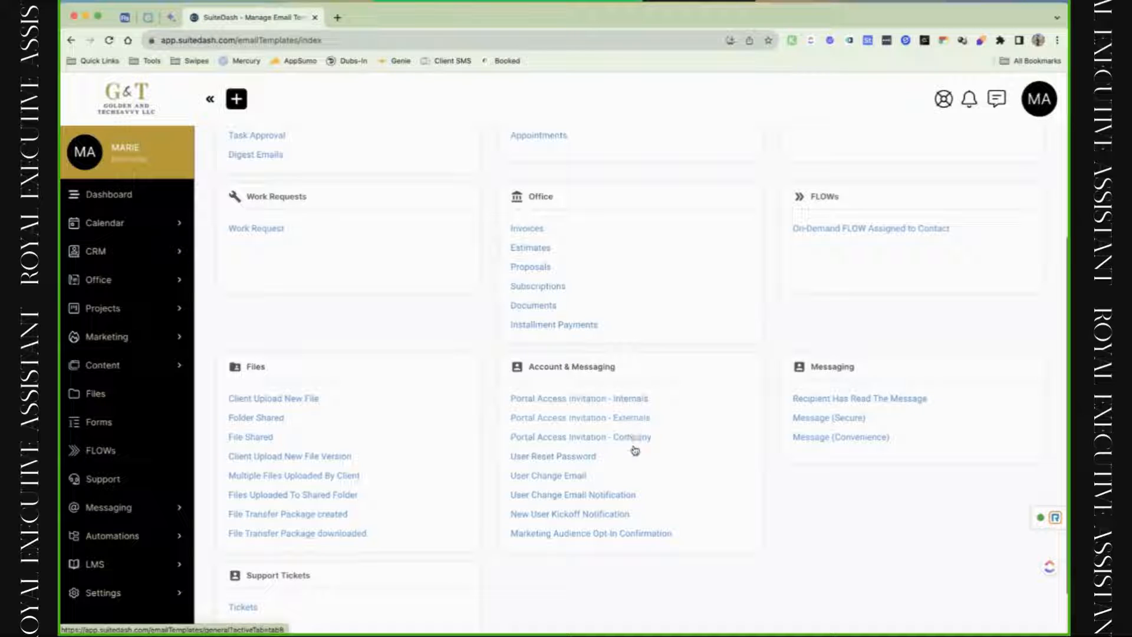
Open the Portal Access Invitation - Internals template and review its subject placeholder and body text.
{"action": "left_click", "coordinate": [633, 407]}
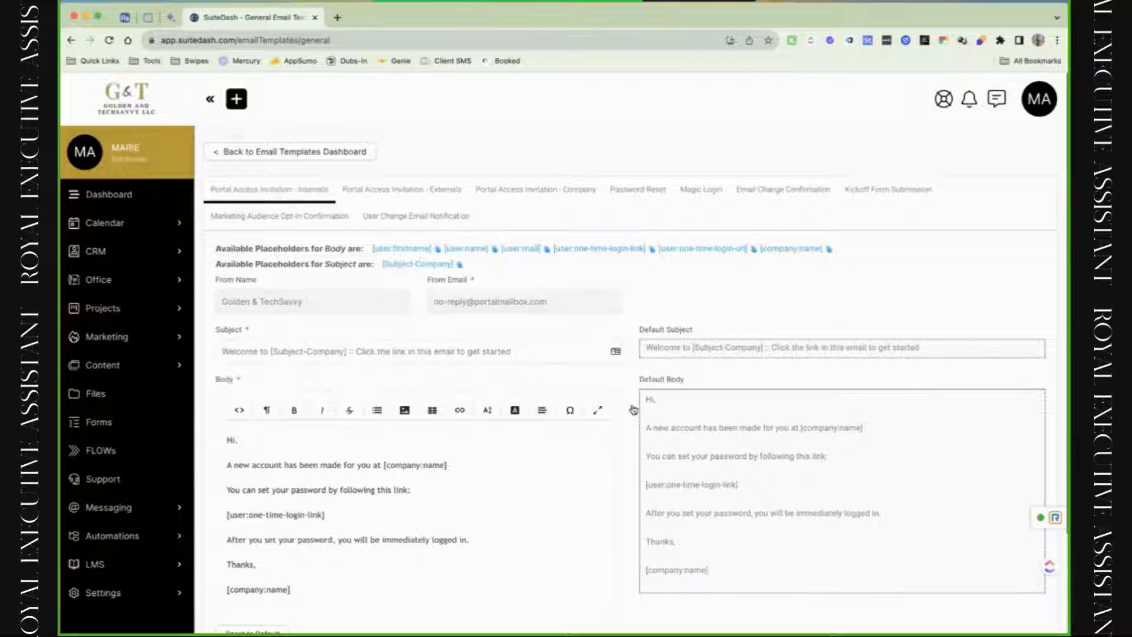
{"action": "scroll", "coordinate": [634, 410], "scroll_direction": "down", "scroll_amount": 3}
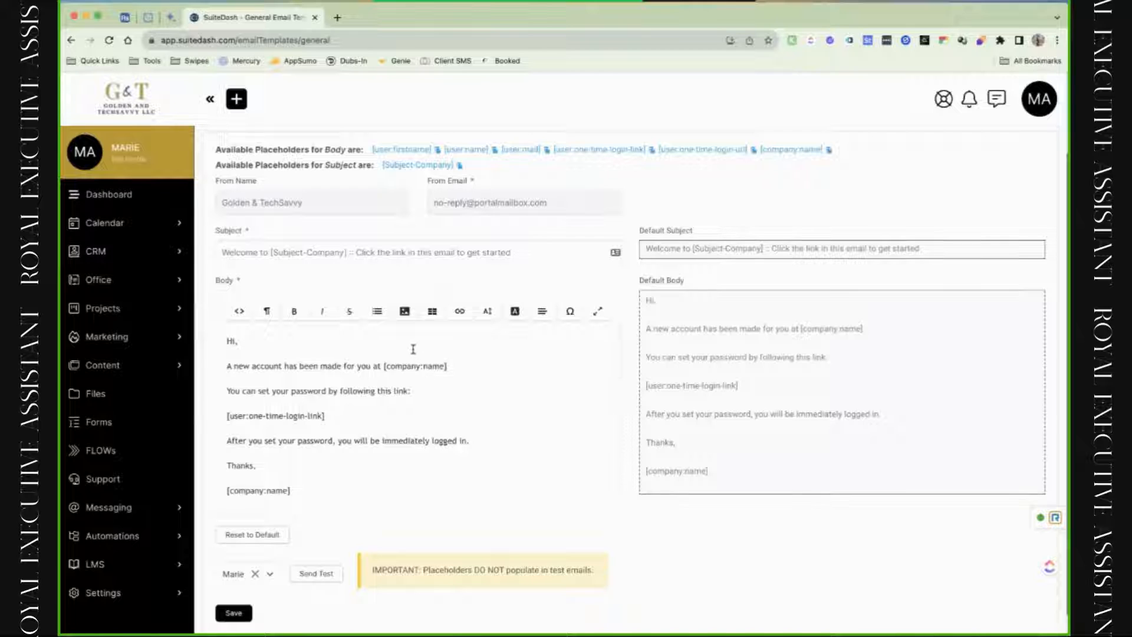
{"action": "scroll", "coordinate": [414, 349], "scroll_direction": "up", "scroll_amount": 1}
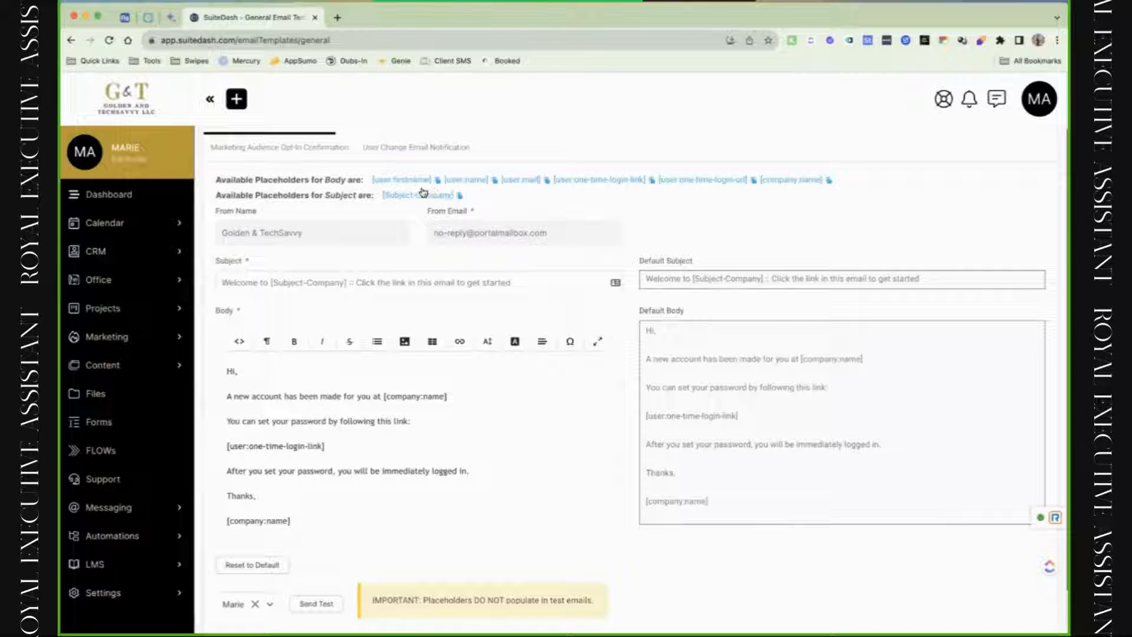
{"action": "left_click_drag", "start_coordinate": [392, 197], "coordinate": [431, 196]}
{"action": "left_click_drag", "start_coordinate": [357, 289], "coordinate": [520, 290]}
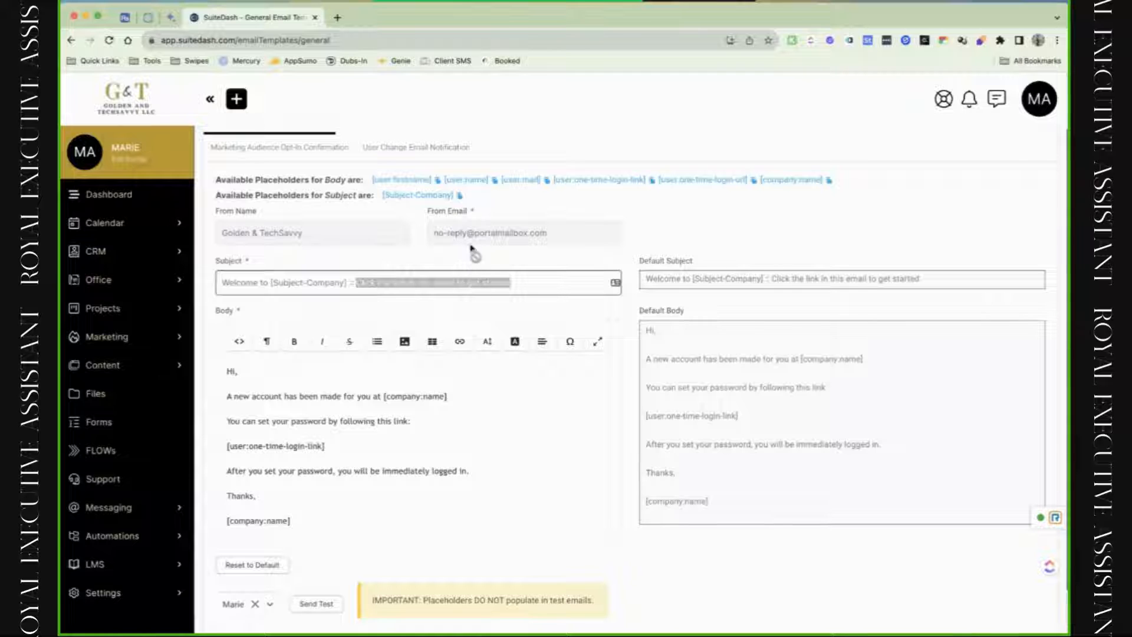
{"action": "scroll", "coordinate": [462, 372], "scroll_direction": "down", "scroll_amount": 1}
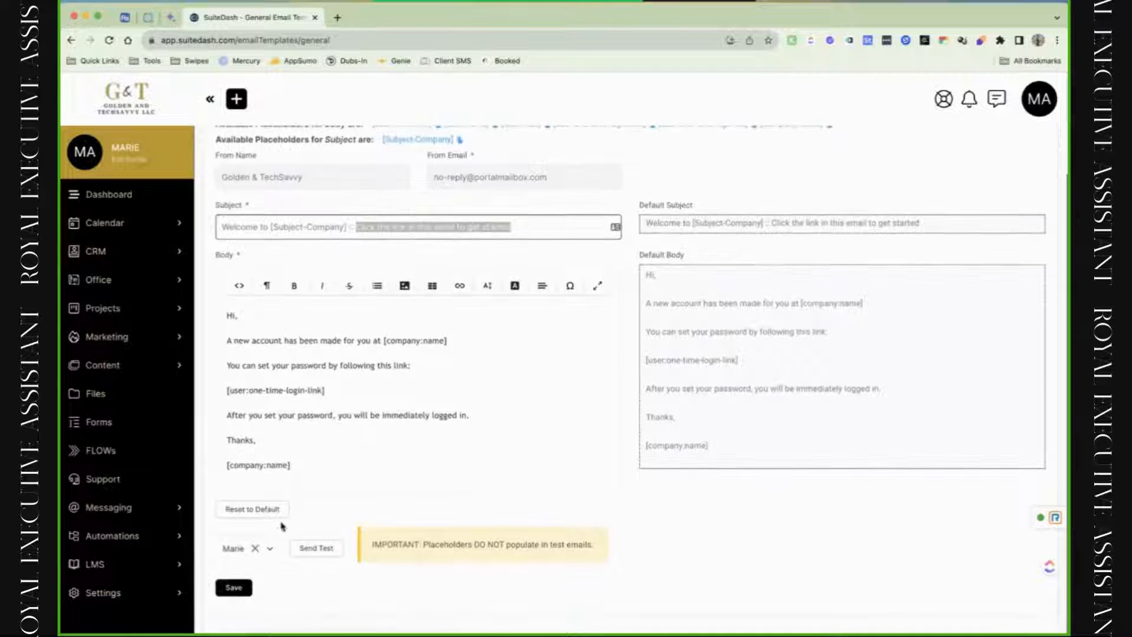
Check the Send Test recipient list, then cancel Reset to Default so the template text stays unchanged.
{"action": "left_click", "coordinate": [254, 559]}
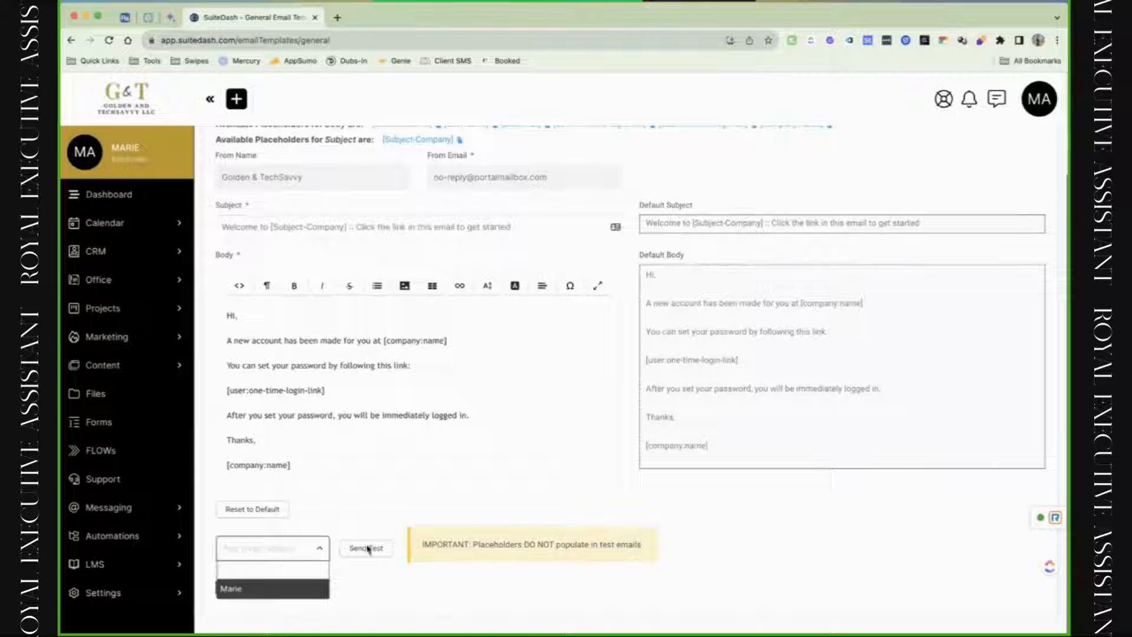
{"action": "left_click", "coordinate": [352, 596]}
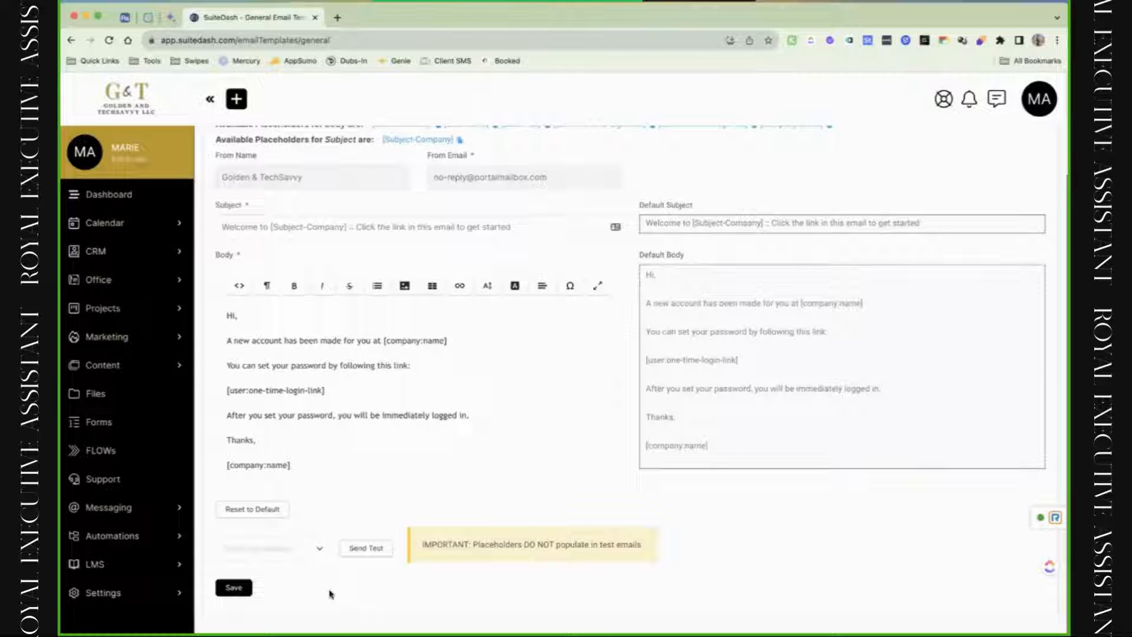
{"action": "left_click", "coordinate": [295, 556]}
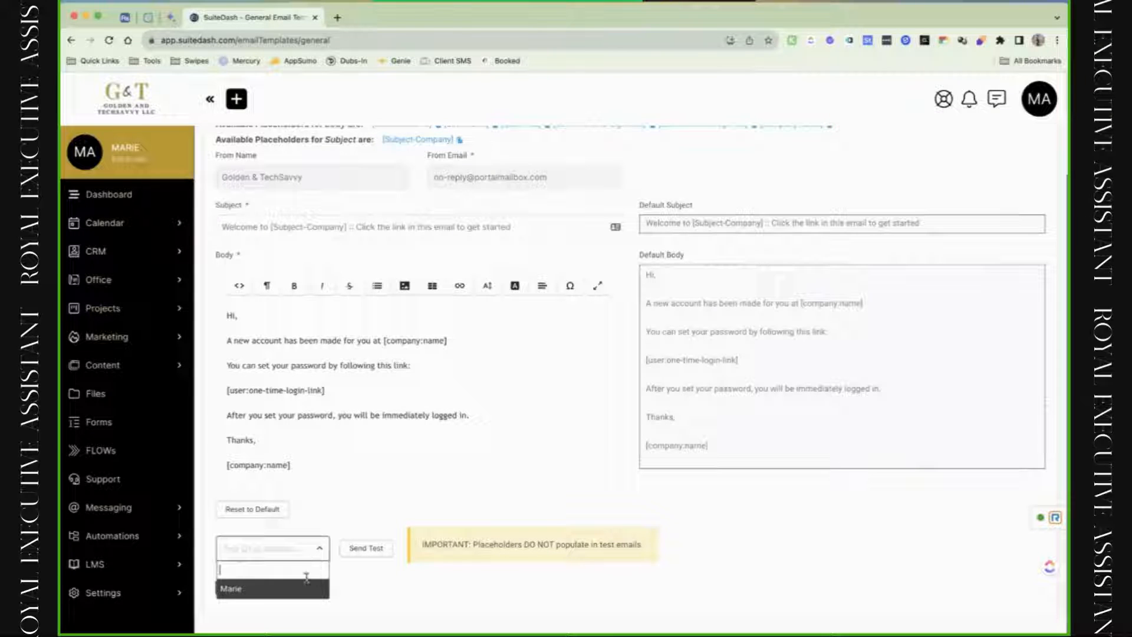
{"action": "left_click", "coordinate": [387, 588]}
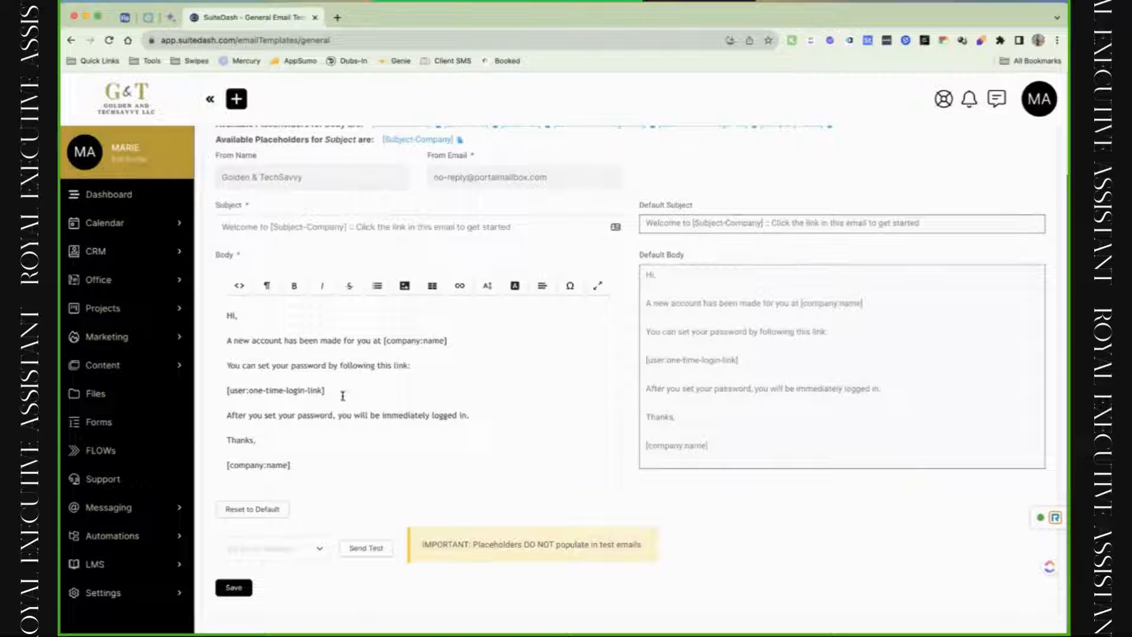
{"action": "left_click_drag", "start_coordinate": [342, 396], "coordinate": [223, 393]}
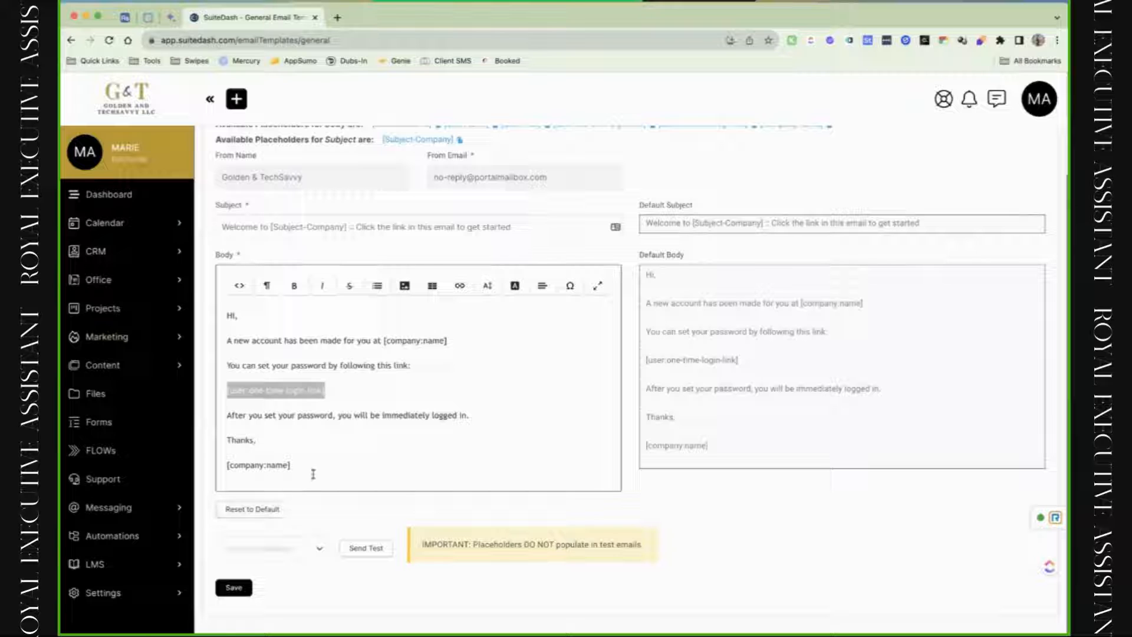
{"action": "left_click", "coordinate": [279, 511]}
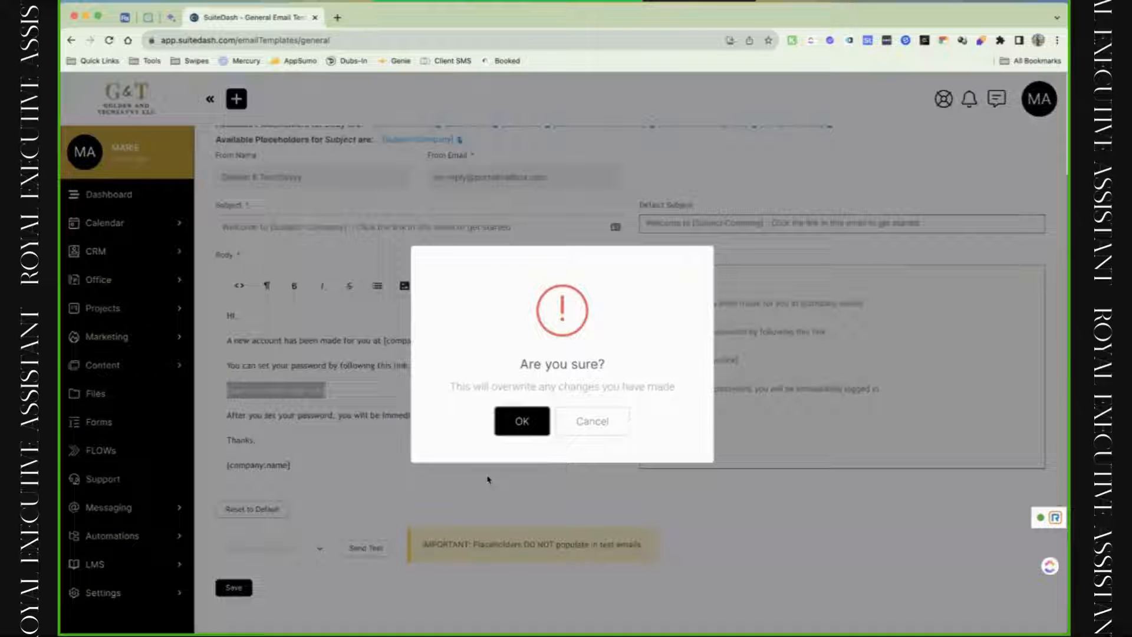
{"action": "left_click", "coordinate": [587, 436]}
View the Externals invitation template, then the Kickoff Form Submission template, and collapse the sidebar.
{"action": "scroll", "coordinate": [588, 434], "scroll_direction": "up", "scroll_amount": 2}
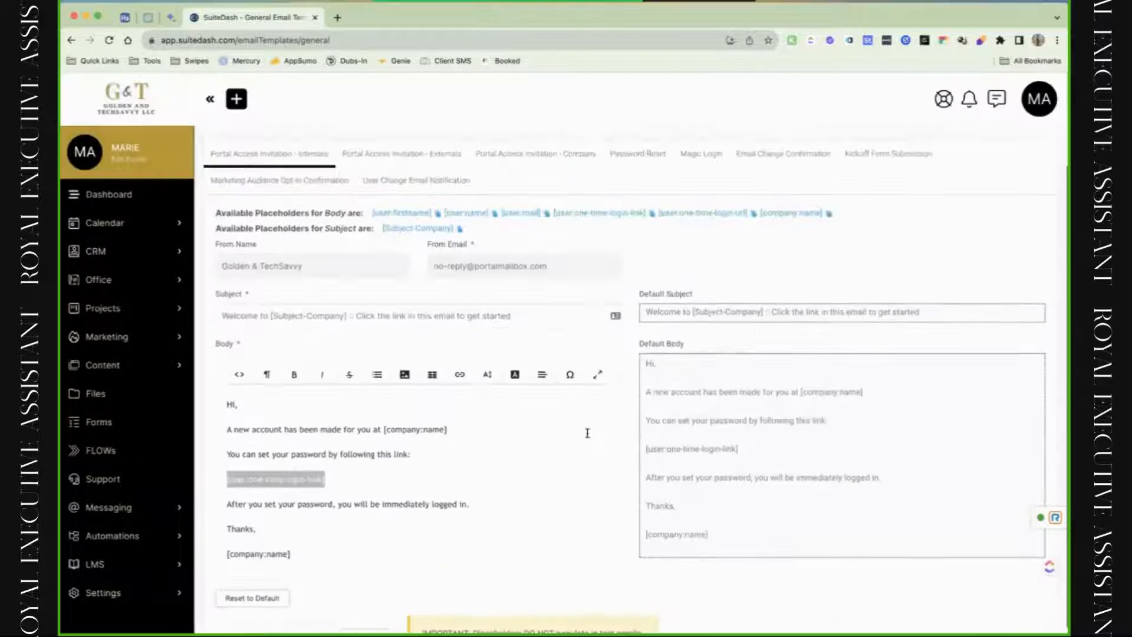
{"action": "left_click", "coordinate": [383, 155]}
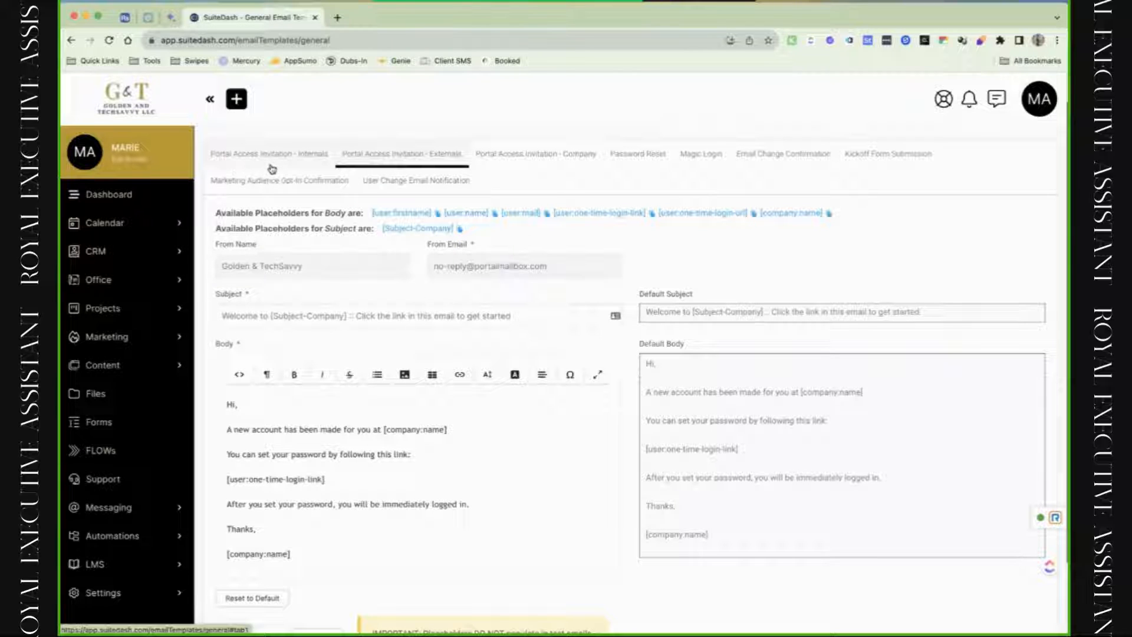
{"action": "left_click", "coordinate": [858, 160]}
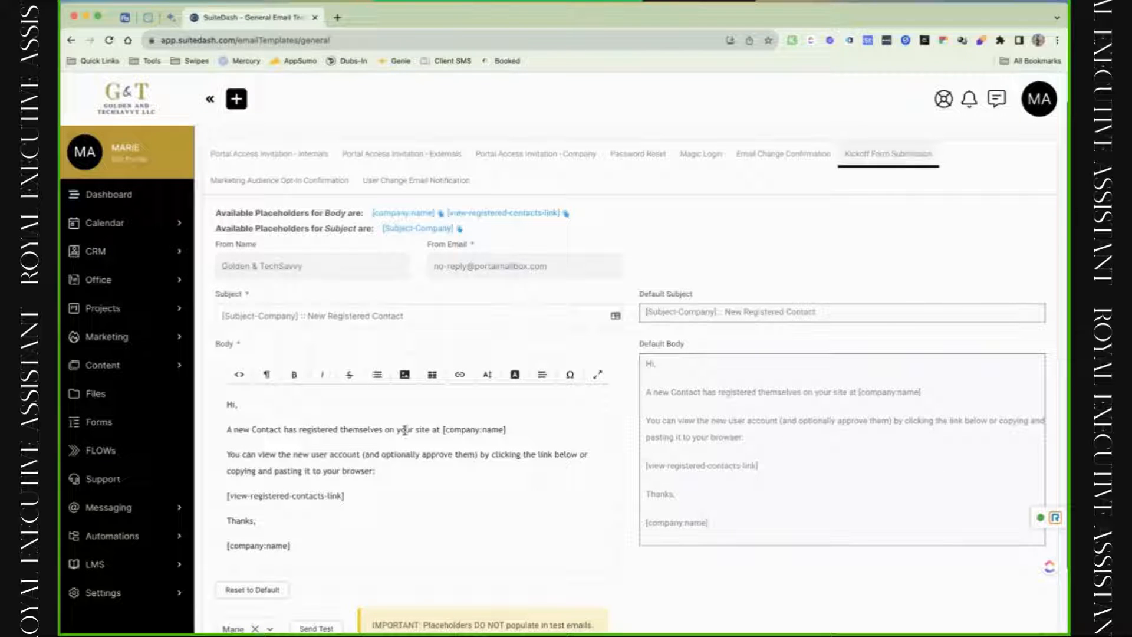
{"action": "scroll", "coordinate": [377, 436], "scroll_direction": "down", "scroll_amount": 3}
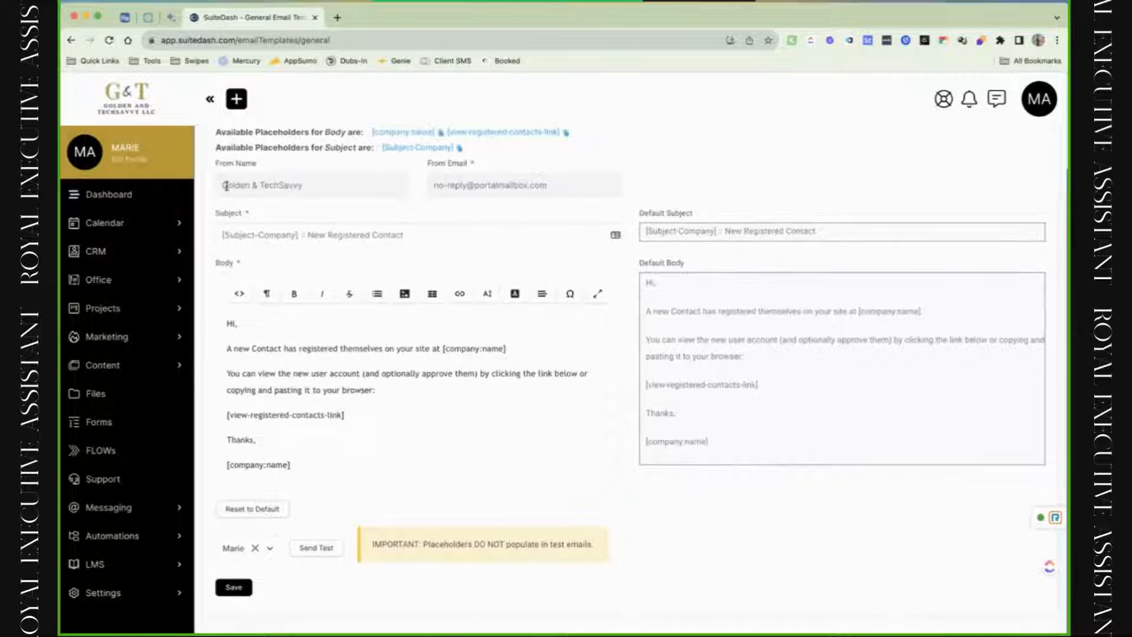
{"action": "left_click", "coordinate": [210, 100]}
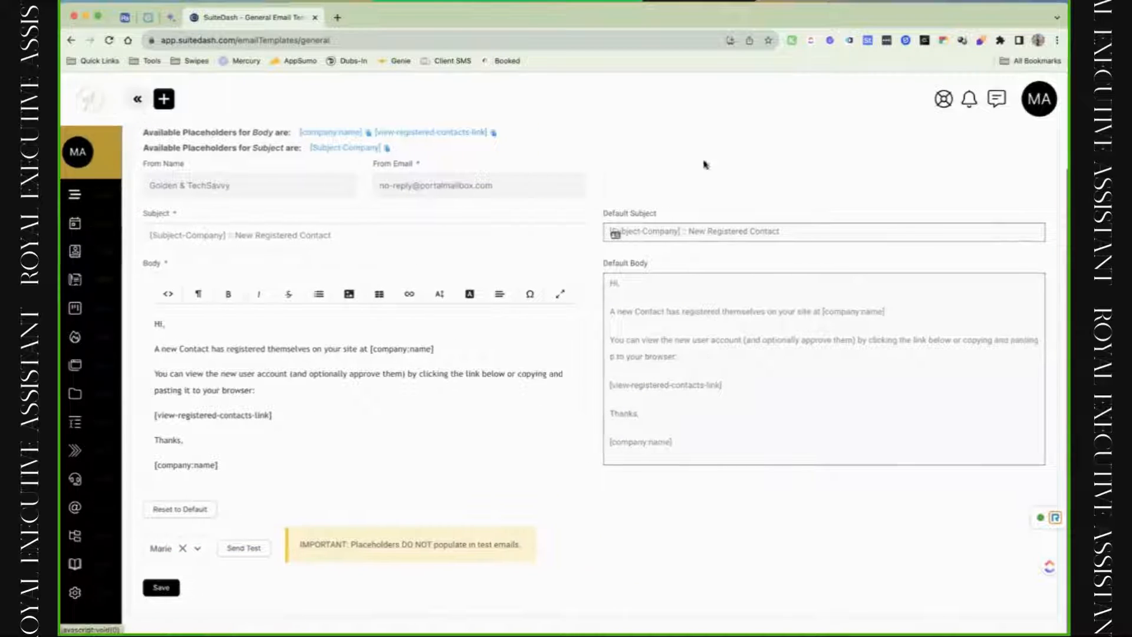
Open Email Templates from the account menu and browse the Transactional Emails groups like CRM and FLOWs.
{"action": "left_click", "coordinate": [1029, 110]}
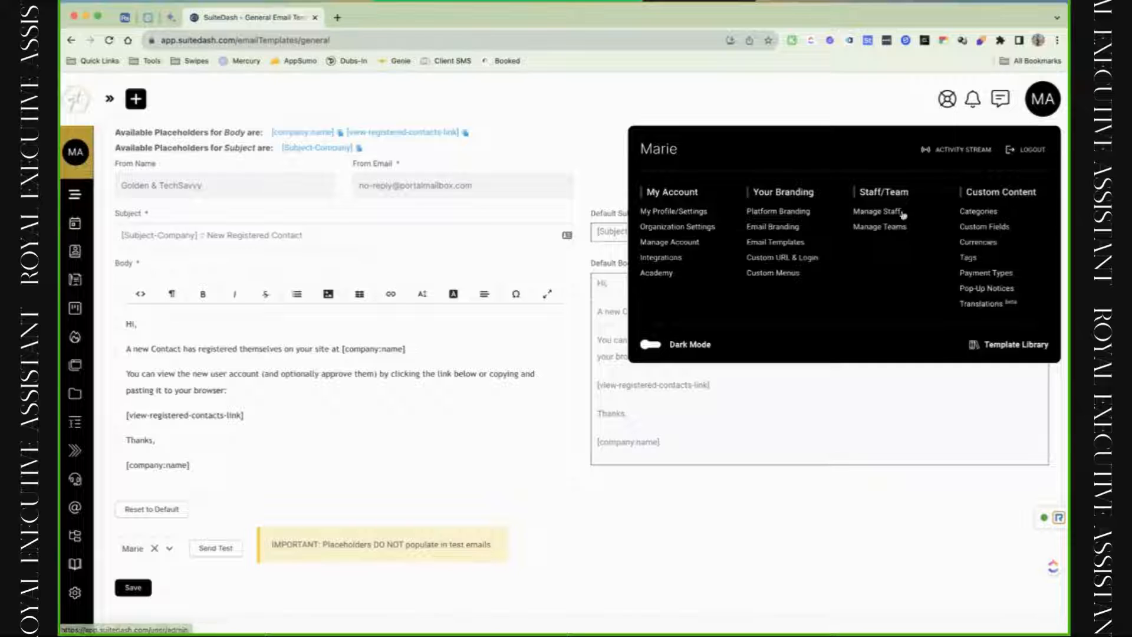
{"action": "left_click", "coordinate": [784, 246]}
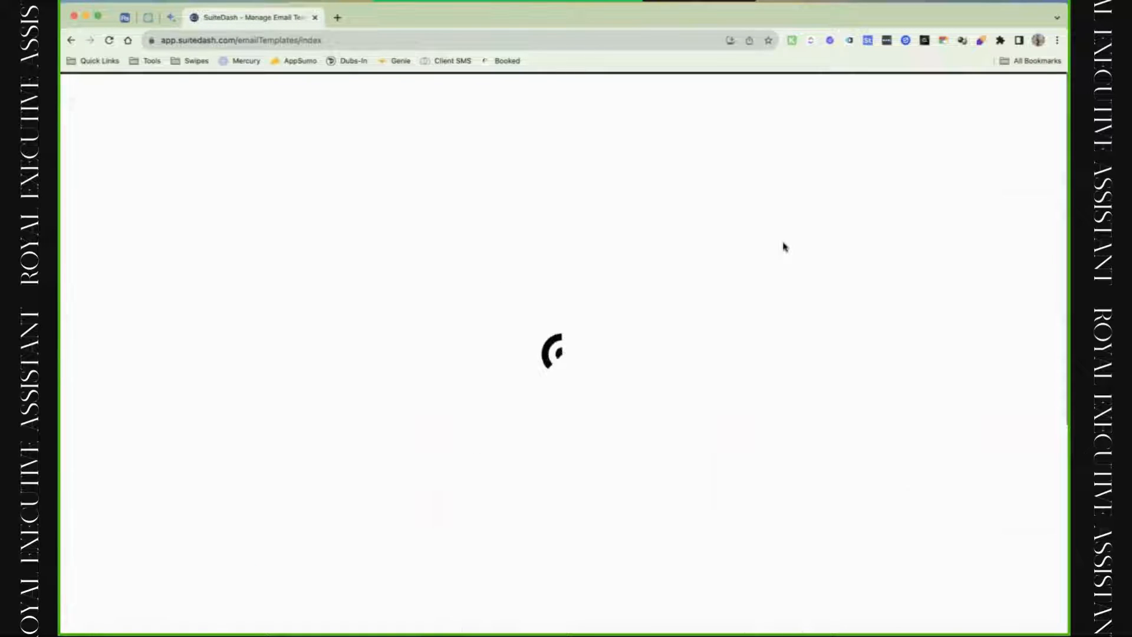
{"action": "scroll", "coordinate": [671, 429], "scroll_direction": "down", "scroll_amount": 4}
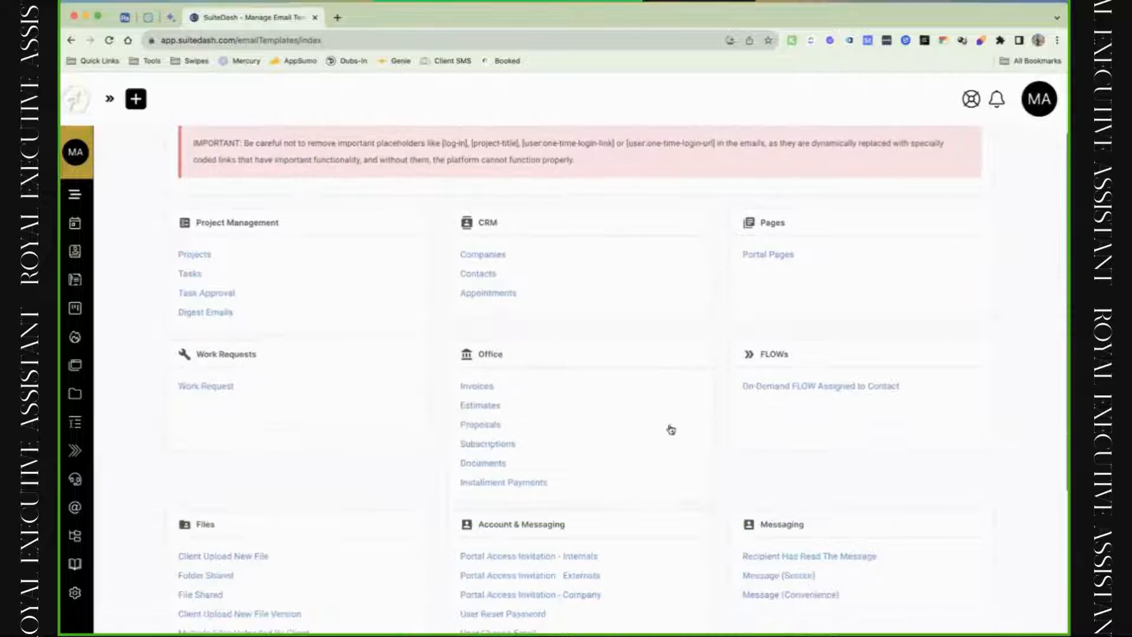
{"action": "scroll", "coordinate": [670, 428], "scroll_direction": "up", "scroll_amount": 1}
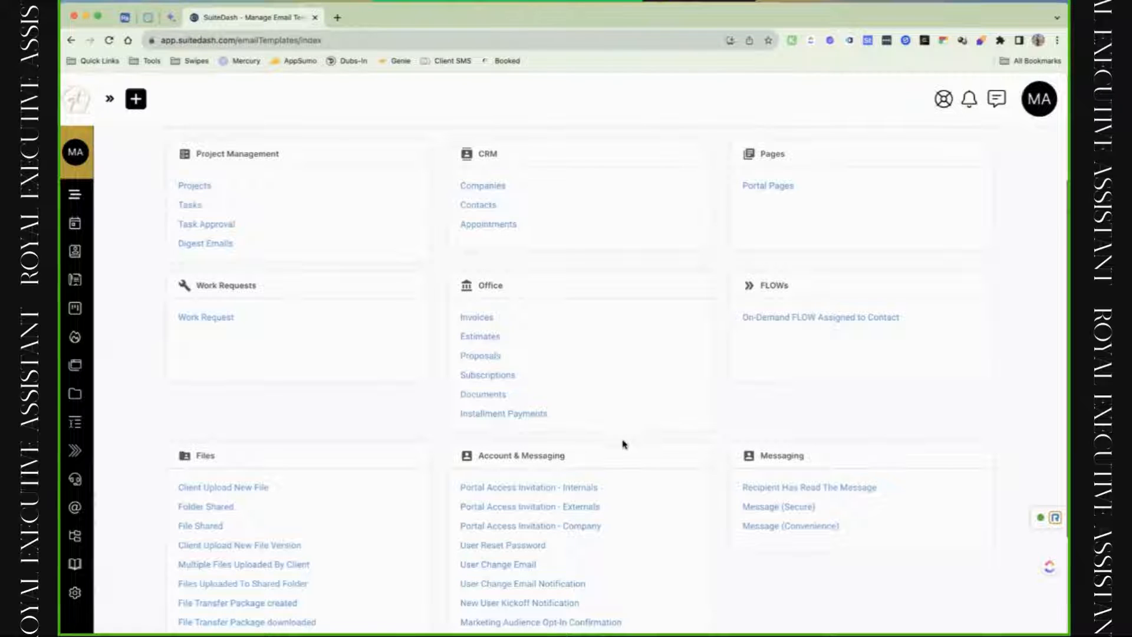
{"action": "scroll", "coordinate": [628, 394], "scroll_direction": "down", "scroll_amount": 1}
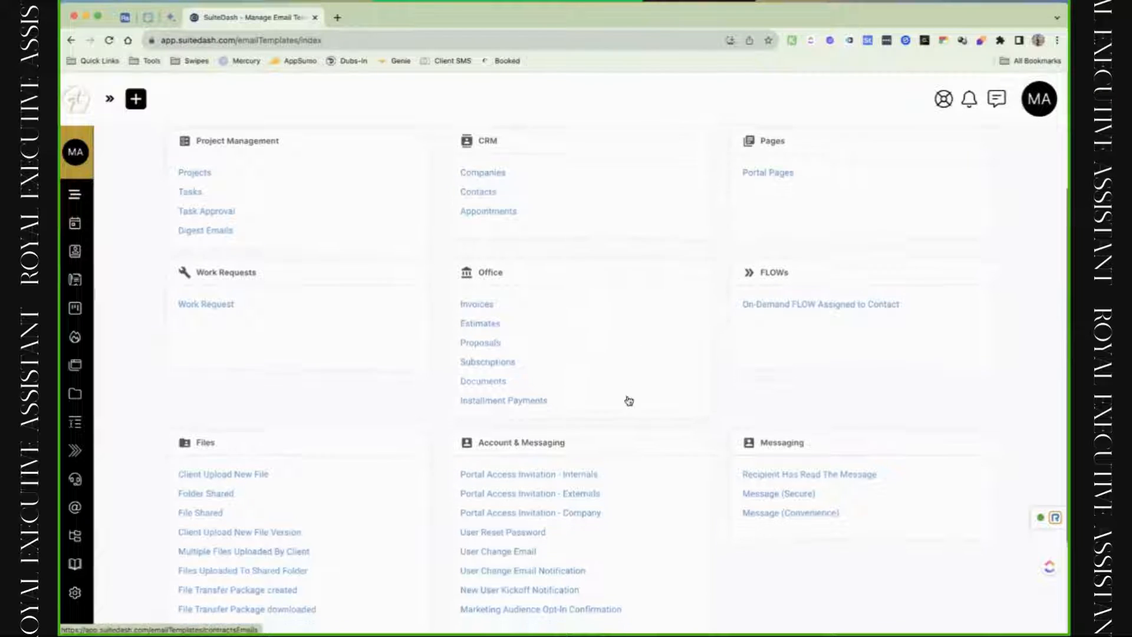
{"action": "scroll", "coordinate": [629, 401], "scroll_direction": "down", "scroll_amount": 2}
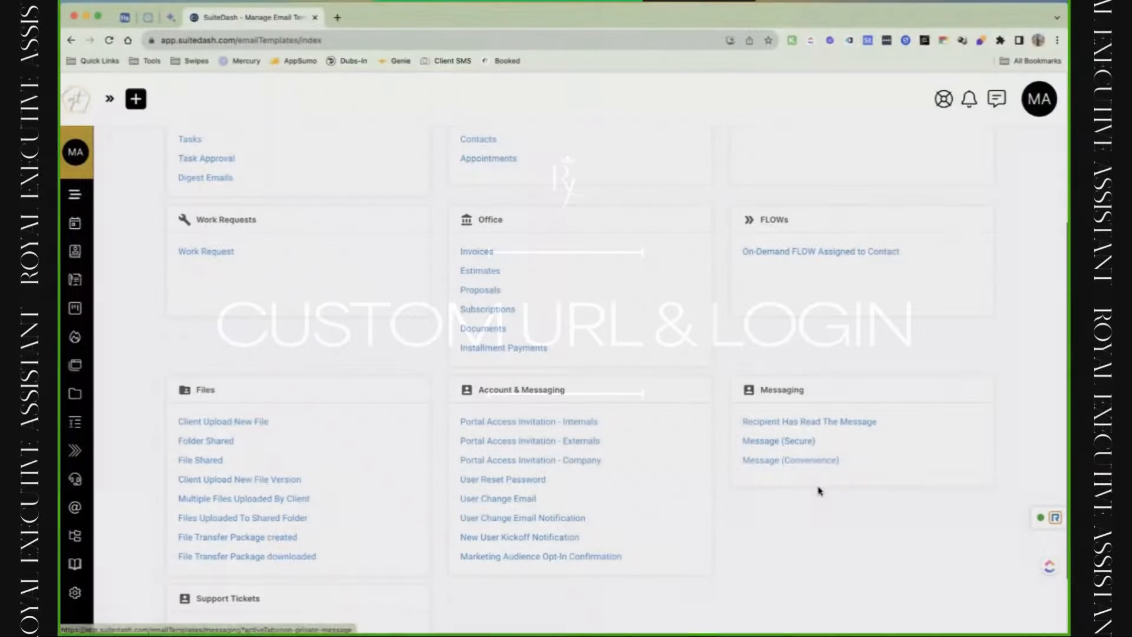
{"action": "scroll", "coordinate": [819, 490], "scroll_direction": "up", "scroll_amount": 4}
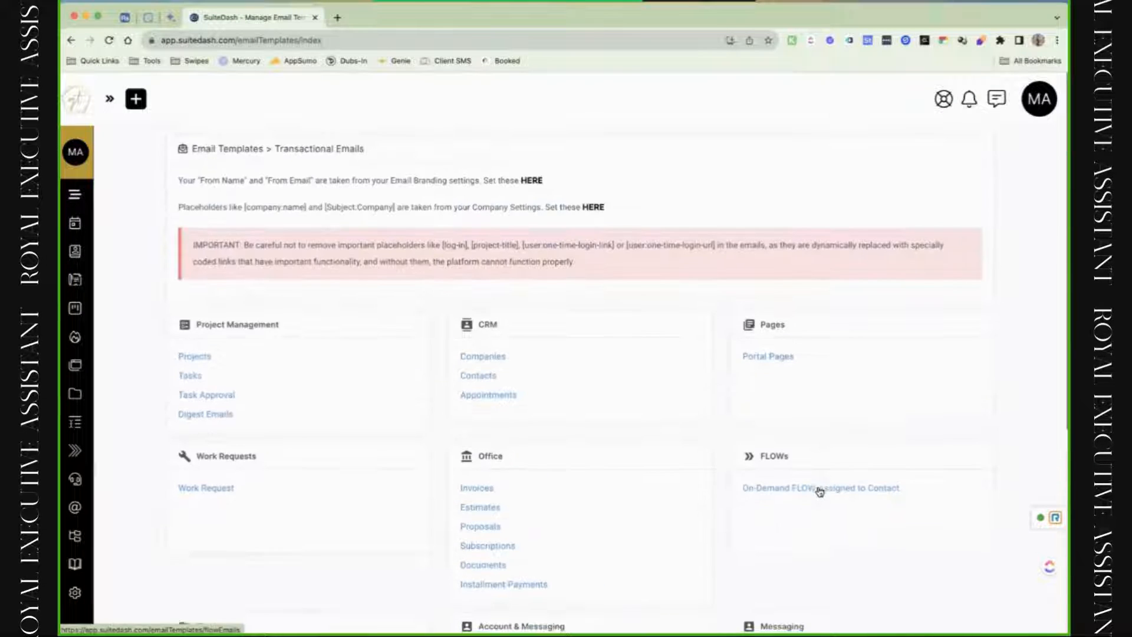
Open Custom URL & Login from the account menu and read the CNAME and SSL setup steps.
{"action": "left_click", "coordinate": [1029, 107]}
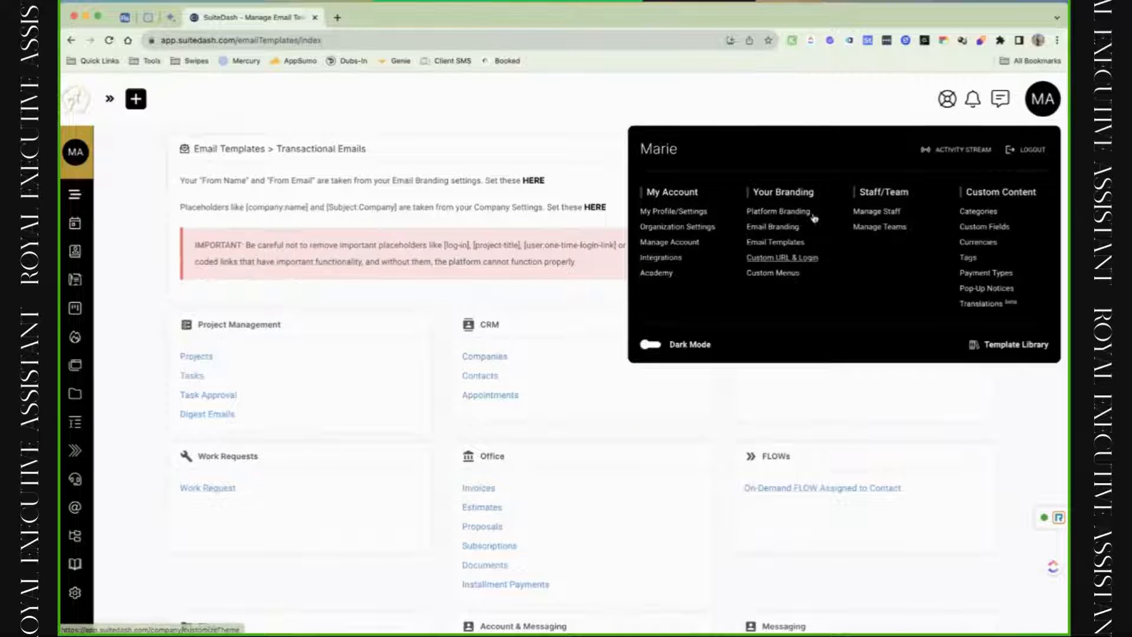
{"action": "left_click", "coordinate": [809, 258]}
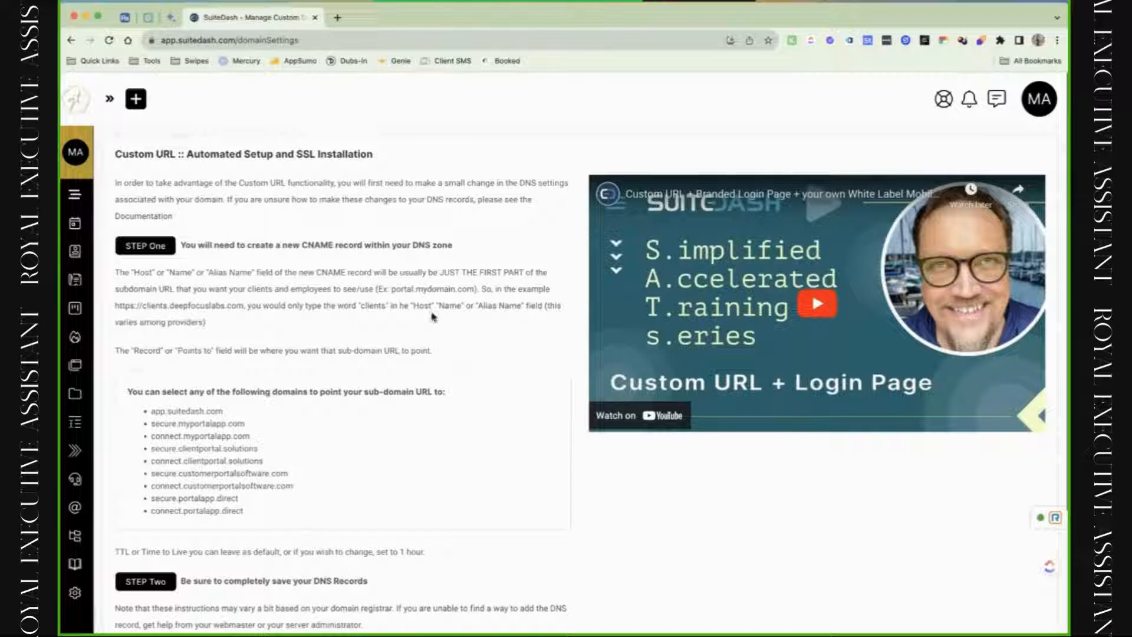
{"action": "scroll", "coordinate": [424, 323], "scroll_direction": "down", "scroll_amount": 2}
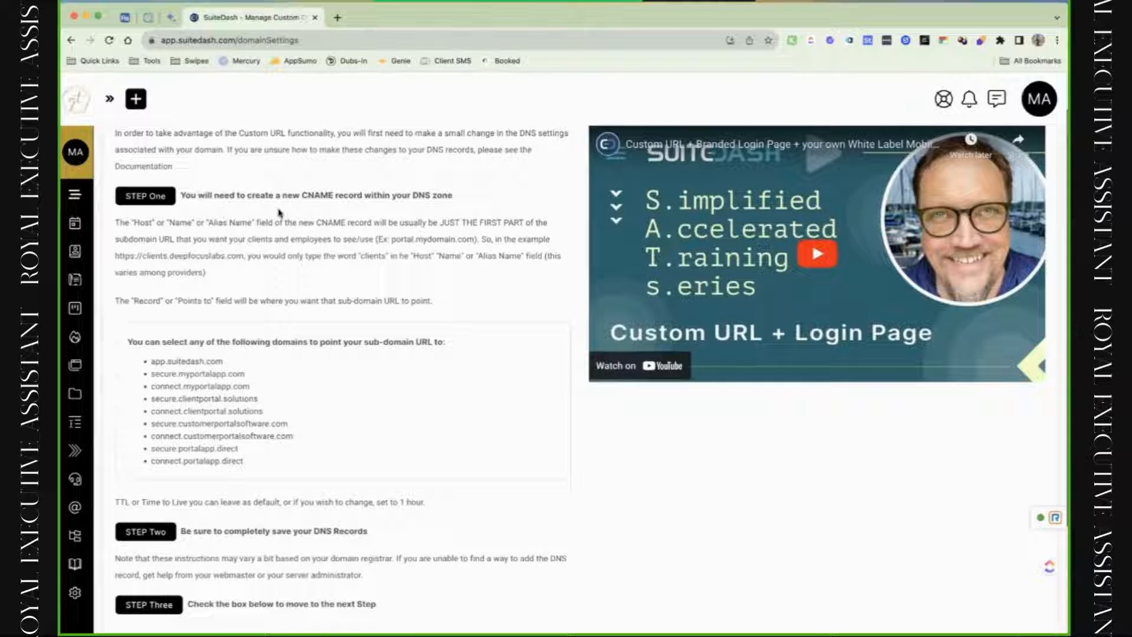
Load domains.google in a new tab until My domains lists all 19 domains, checking SuiteDash's instructions meanwhile.
{"action": "left_click", "coordinate": [338, 17]}
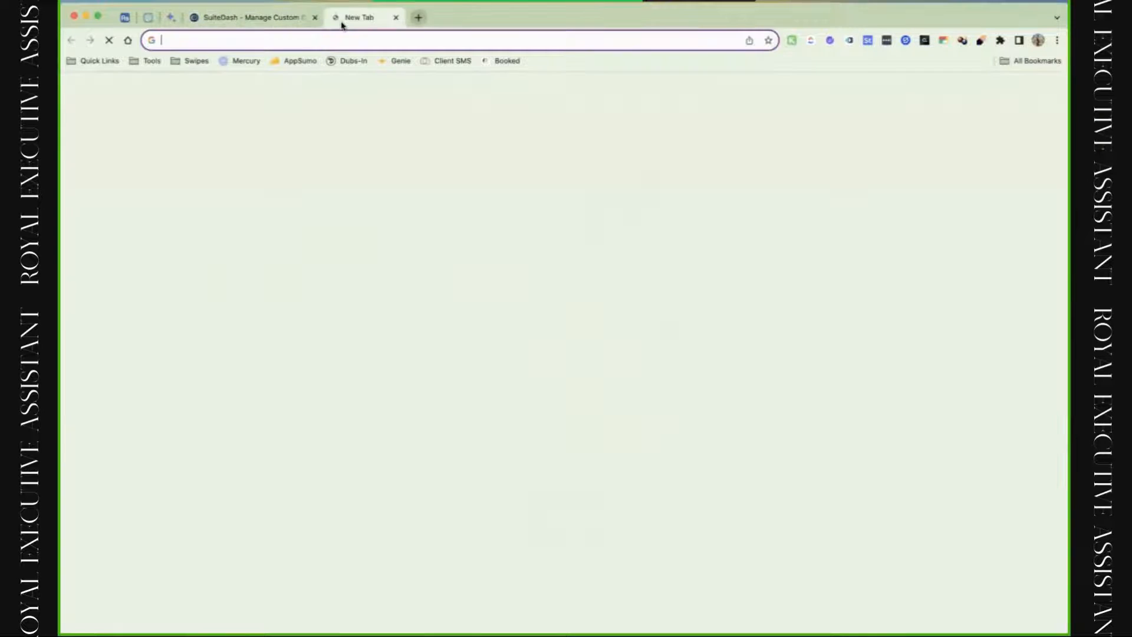
{"action": "type", "text": "dom"}
{"action": "key", "text": "Return"}
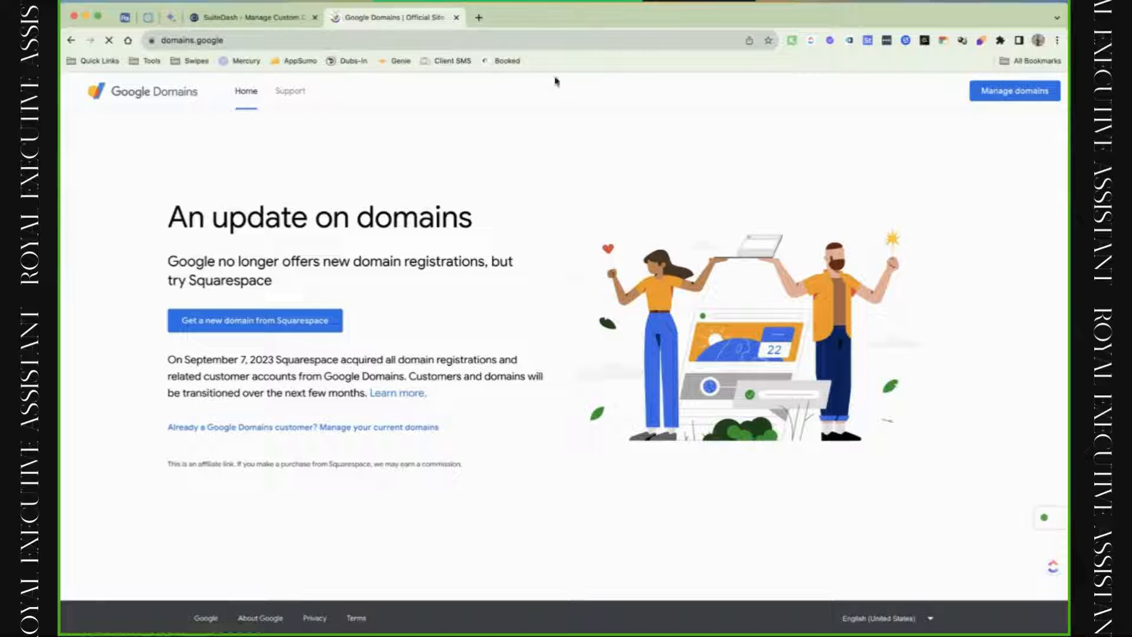
{"action": "left_click", "coordinate": [303, 18]}
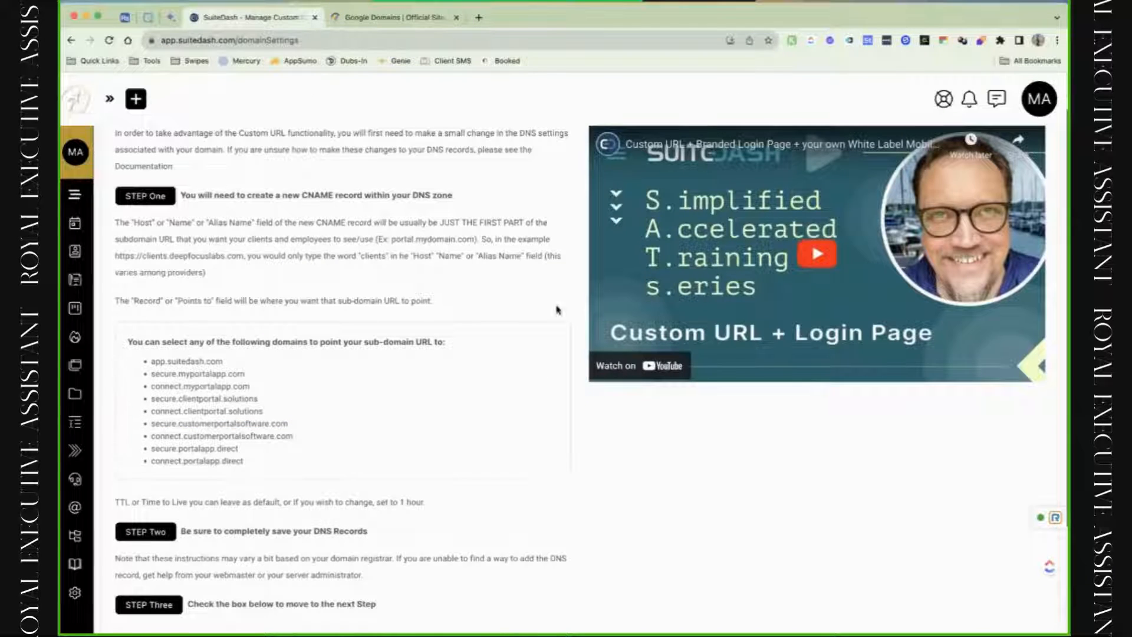
{"action": "scroll", "coordinate": [557, 309], "scroll_direction": "up", "scroll_amount": 1}
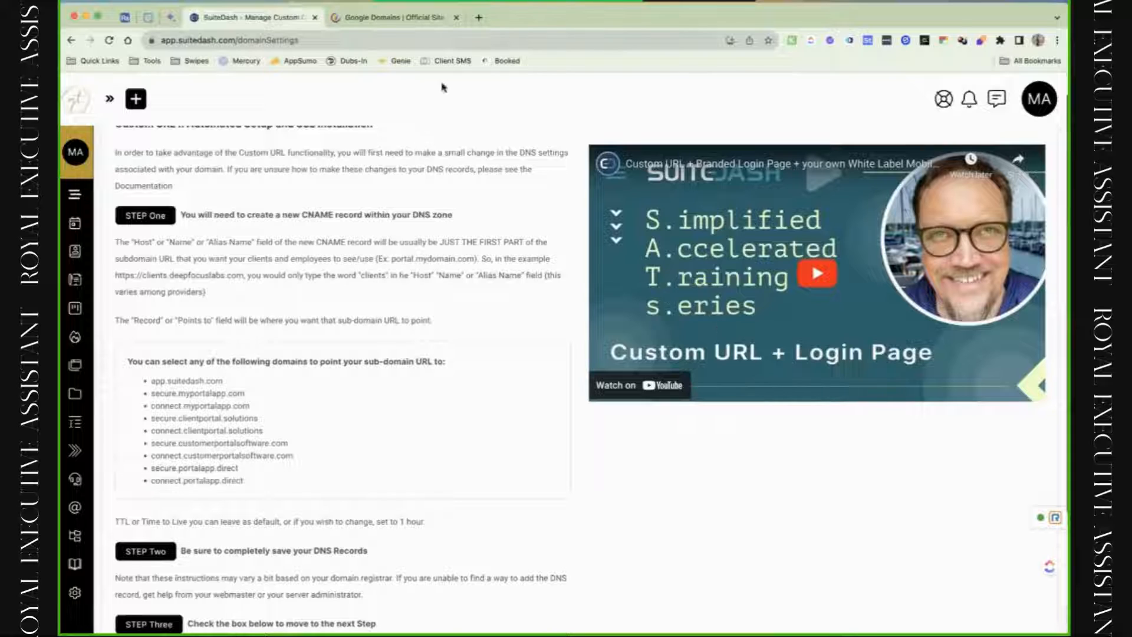
{"action": "left_click", "coordinate": [403, 23]}
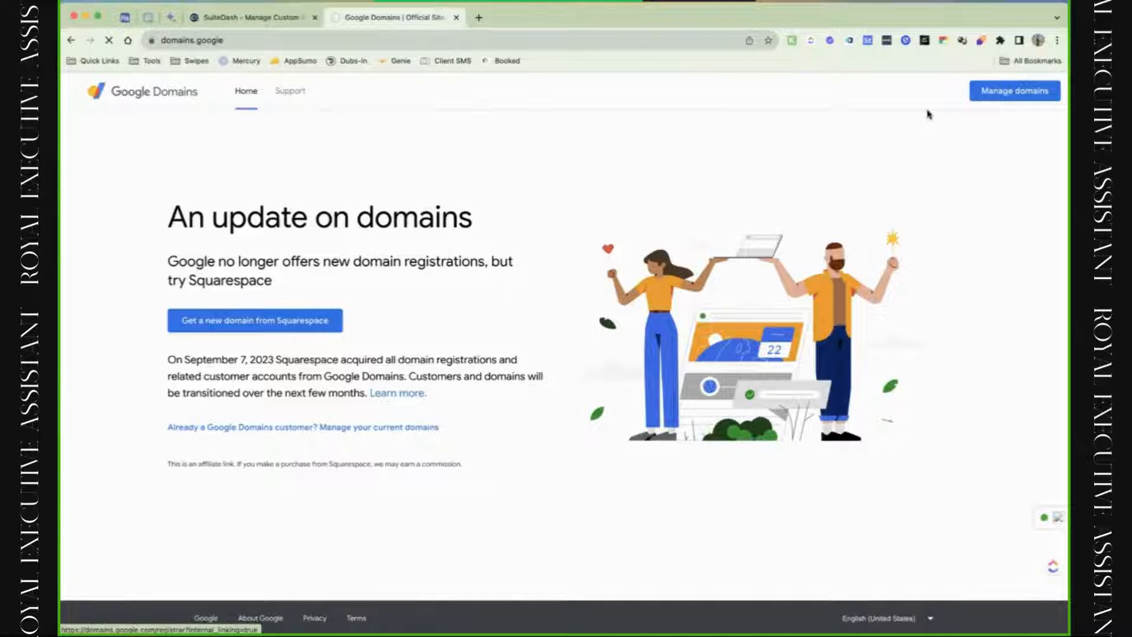
{"action": "left_click", "coordinate": [264, 19]}
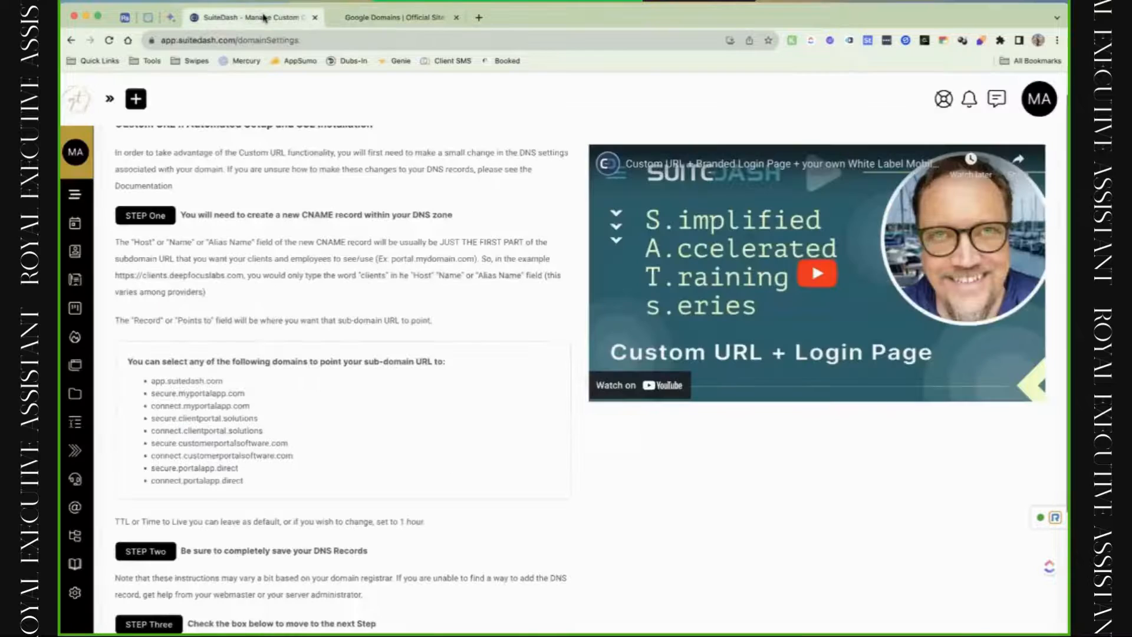
{"action": "left_click", "coordinate": [427, 21]}
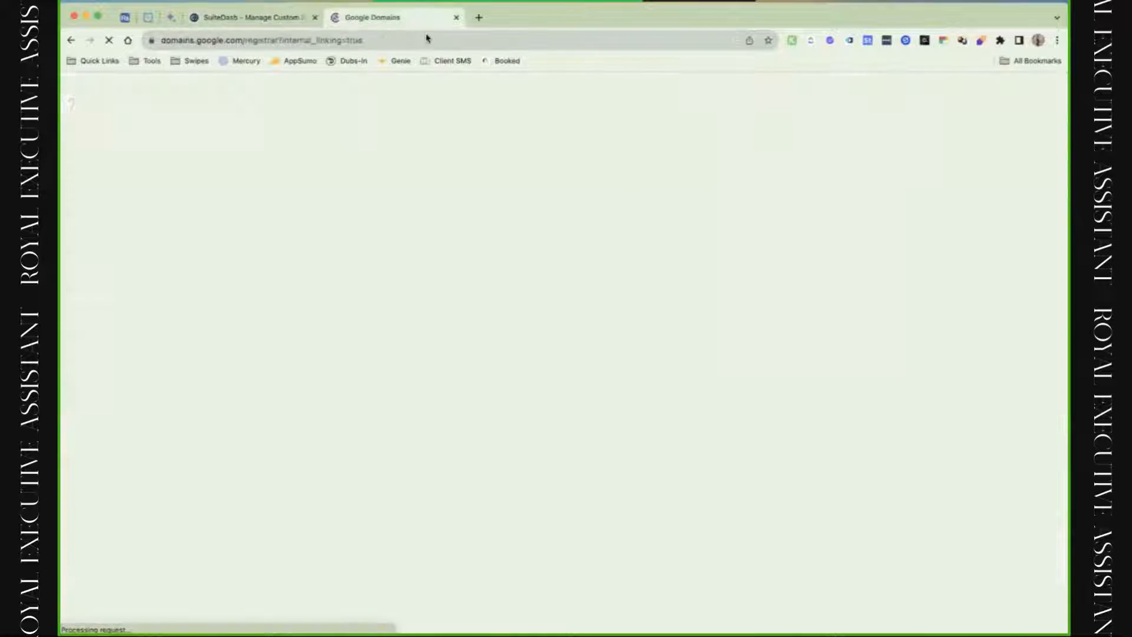
{"action": "left_click", "coordinate": [267, 19]}
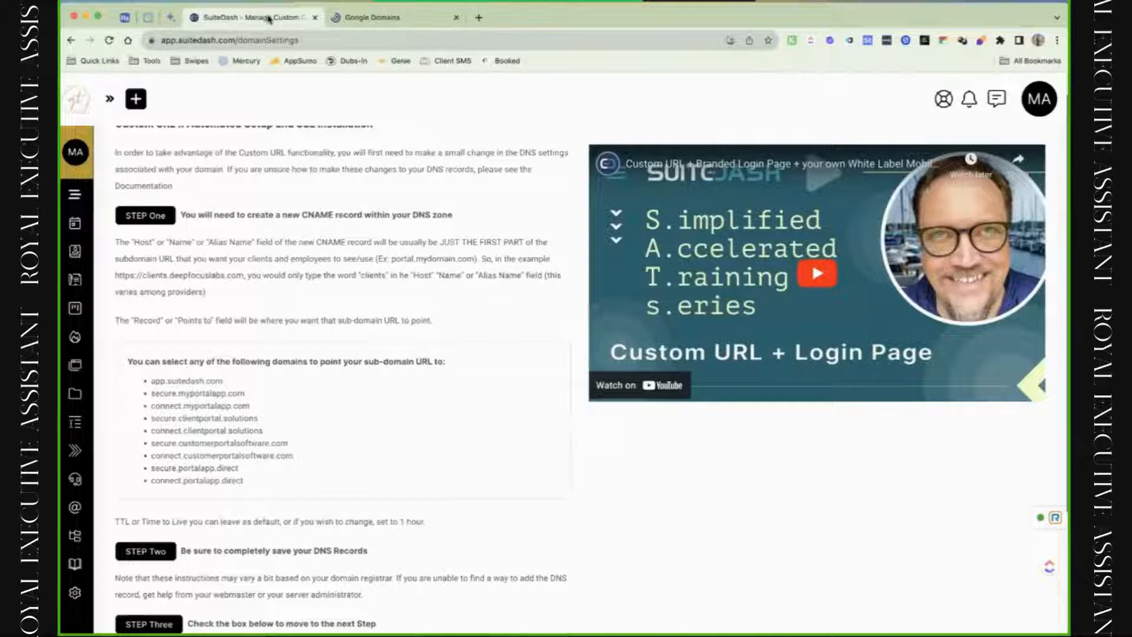
{"action": "left_click", "coordinate": [380, 17]}
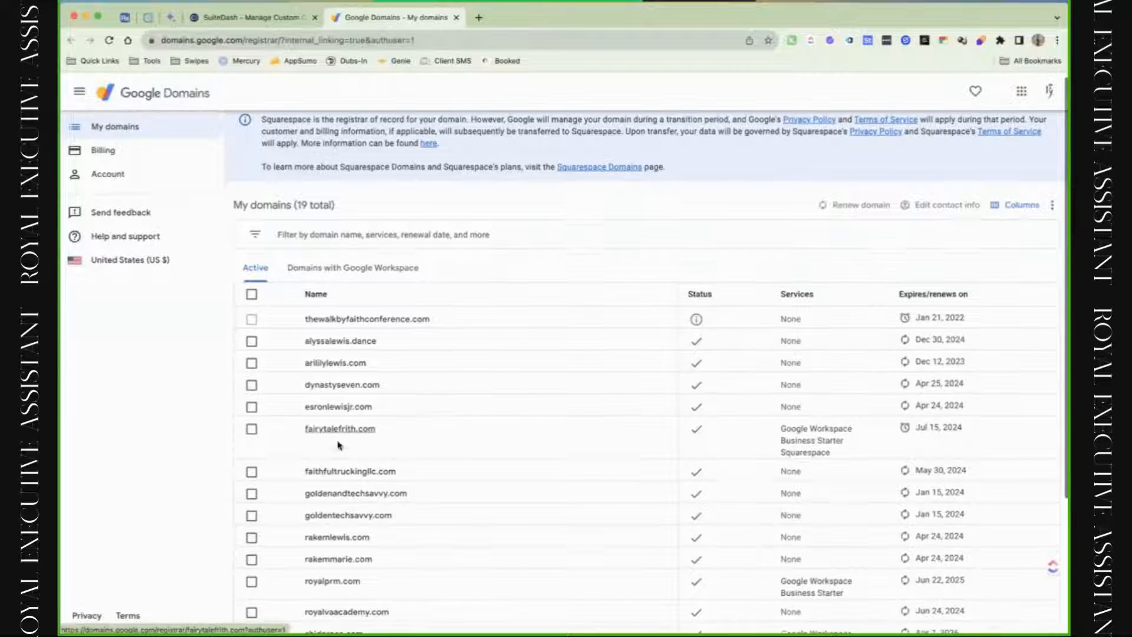
Open the DNS settings for royalvaacademy.com in Google Domains.
{"action": "scroll", "coordinate": [301, 442], "scroll_direction": "down", "scroll_amount": 1}
{"action": "scroll", "coordinate": [347, 454], "scroll_direction": "down", "scroll_amount": 3}
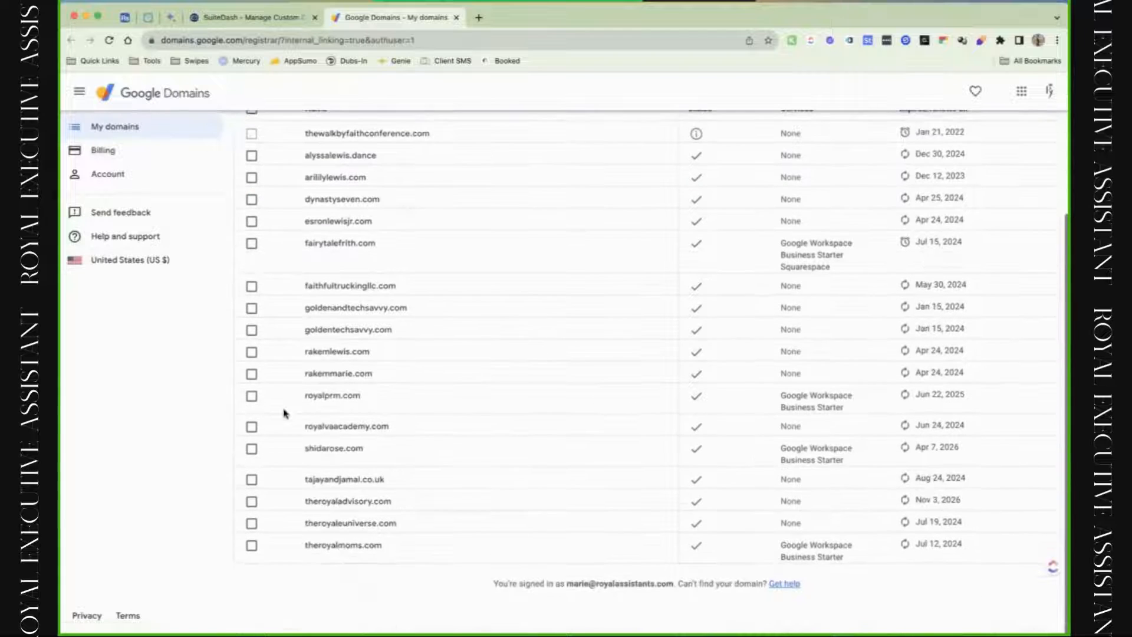
{"action": "left_click", "coordinate": [346, 432]}
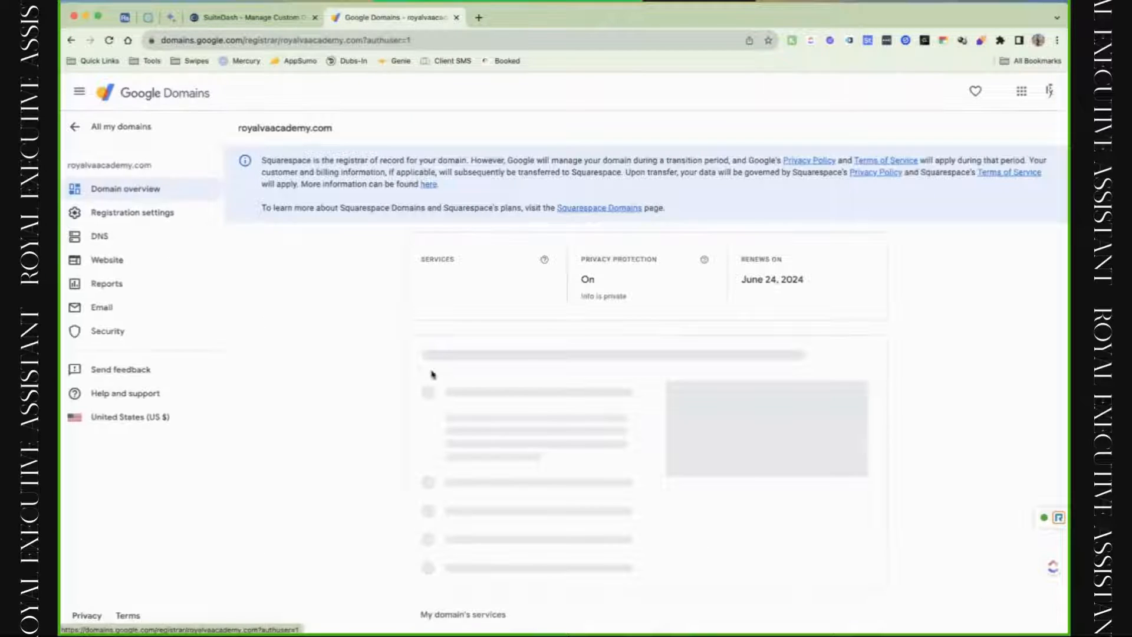
{"action": "left_click", "coordinate": [154, 244]}
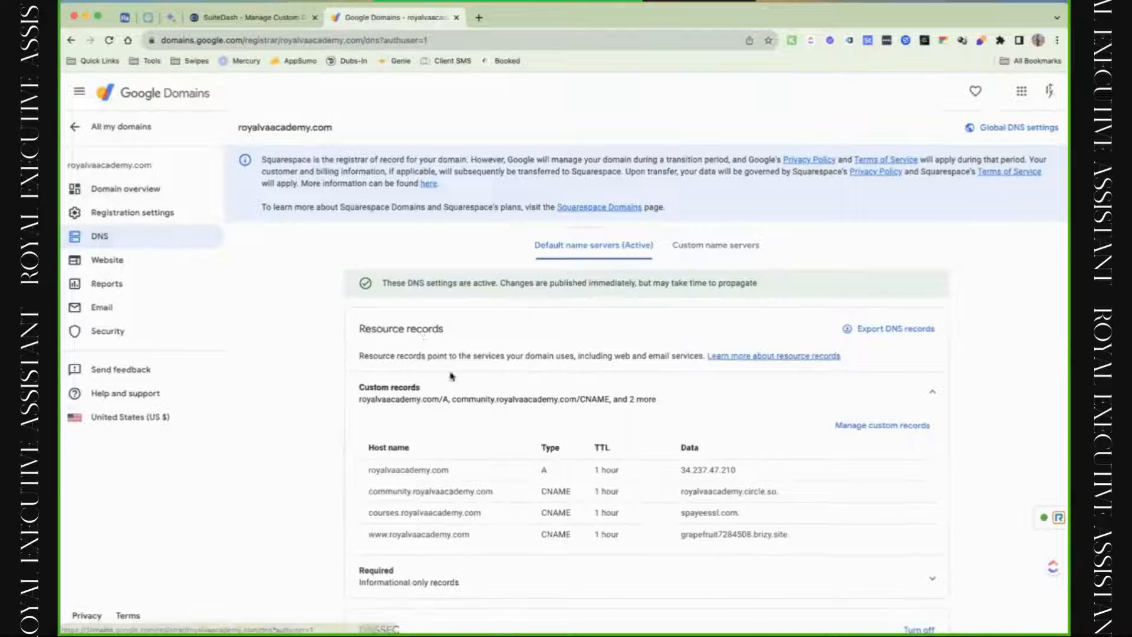
{"action": "scroll", "coordinate": [452, 375], "scroll_direction": "down", "scroll_amount": 3}
{"action": "scroll", "coordinate": [451, 377], "scroll_direction": "up", "scroll_amount": 4}
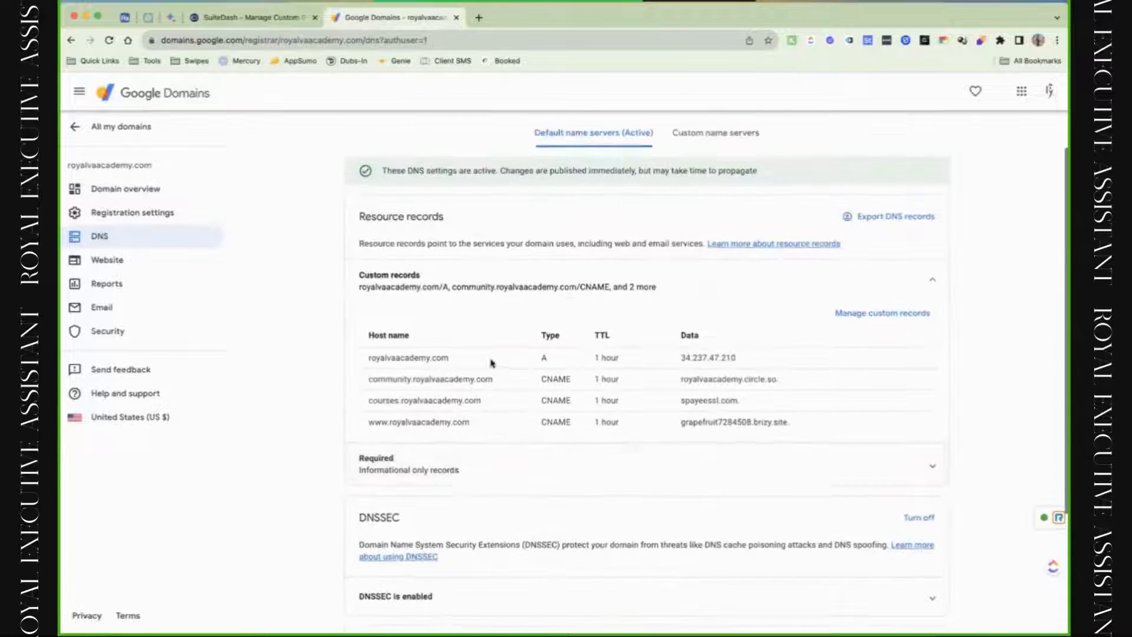
Make the custom records editable, add a blank record row, and return to SuiteDash's instructions.
{"action": "left_click", "coordinate": [897, 314]}
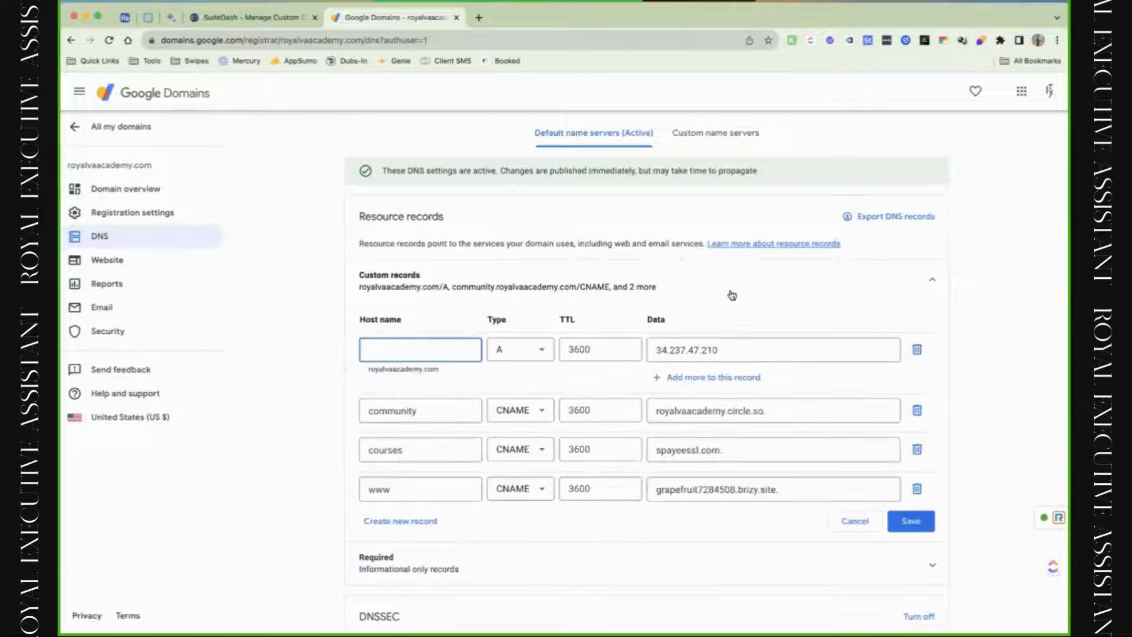
{"action": "scroll", "coordinate": [732, 295], "scroll_direction": "down", "scroll_amount": 1}
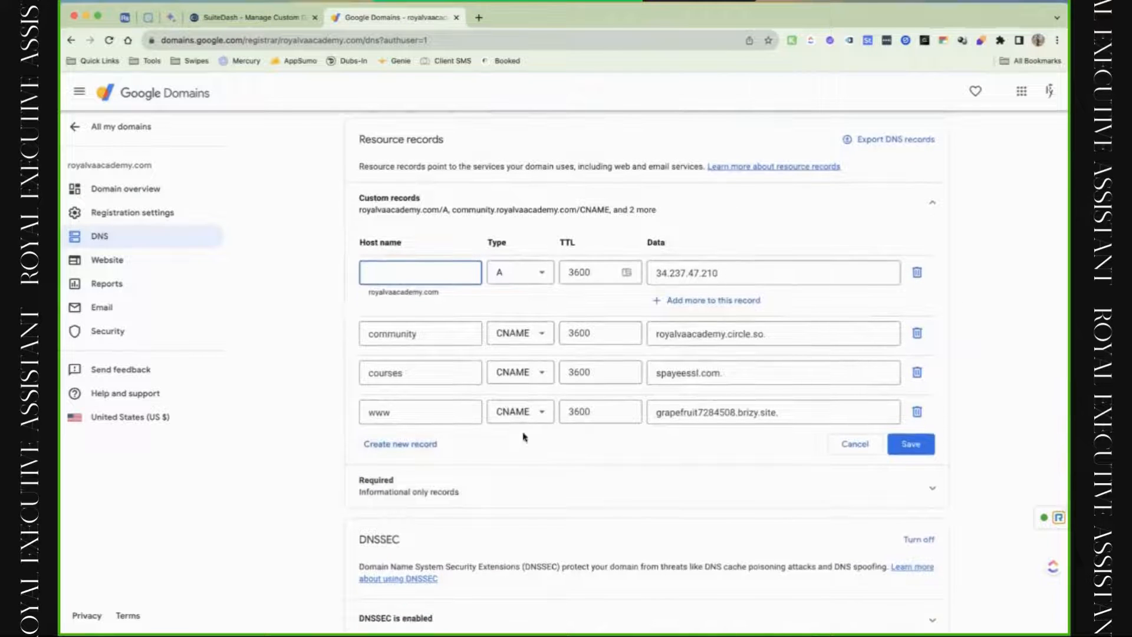
{"action": "left_click", "coordinate": [398, 453]}
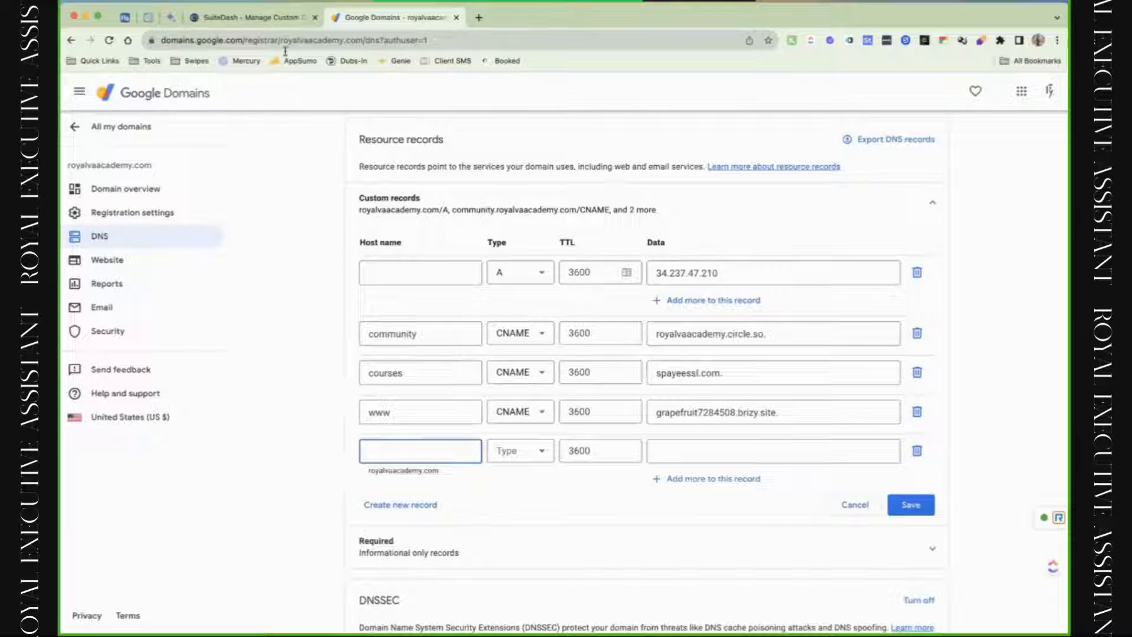
{"action": "left_click", "coordinate": [285, 23]}
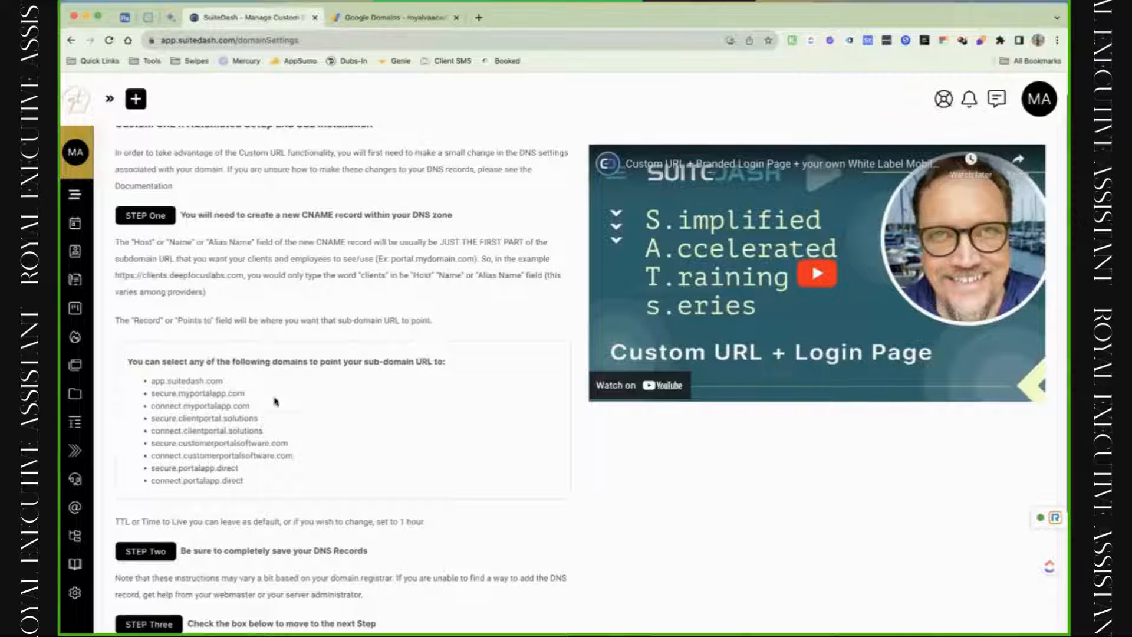
Copy app.suitedash.com, tick the CNAME-added checkbox, and begin the automated custom URL process.
{"action": "left_click_drag", "start_coordinate": [223, 382], "coordinate": [162, 386]}
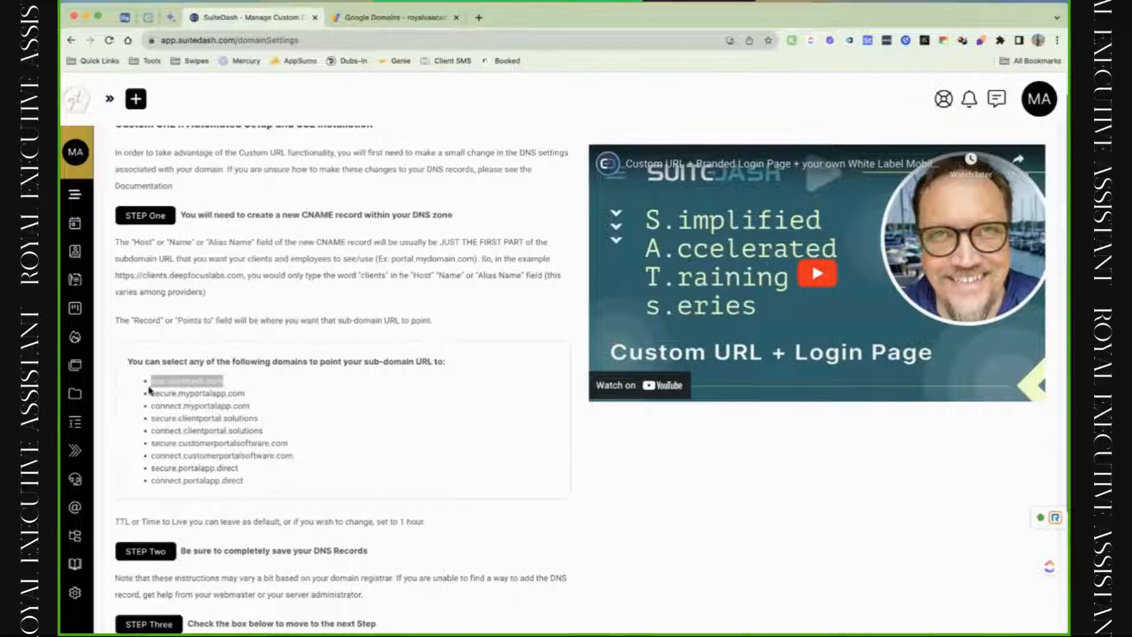
{"action": "scroll", "coordinate": [150, 390], "scroll_direction": "down", "scroll_amount": 3}
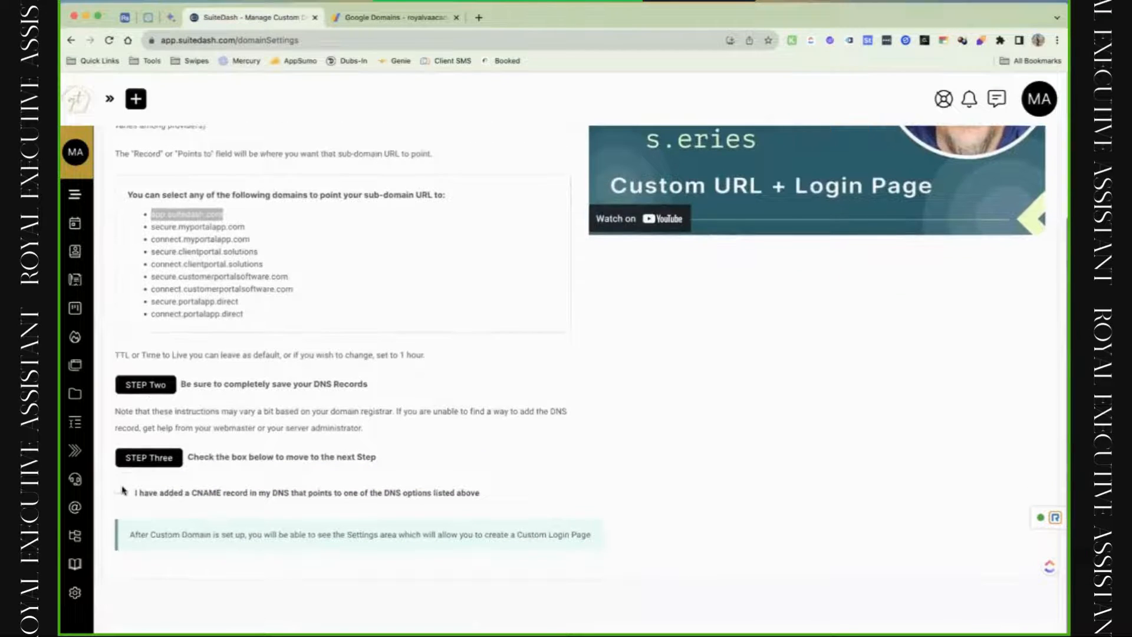
{"action": "left_click", "coordinate": [121, 490]}
{"action": "left_click", "coordinate": [148, 523]}
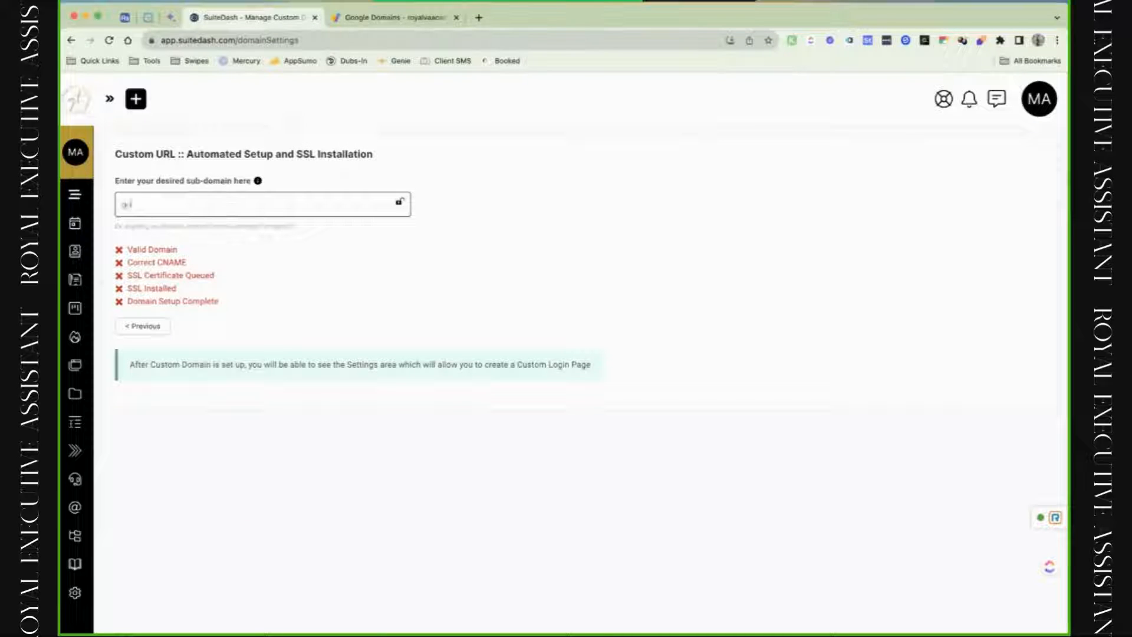
Enter the sub-domain, trimming the mistaken text back to 'golden.', then return to Google Domains.
{"action": "type", "text": "golden"}
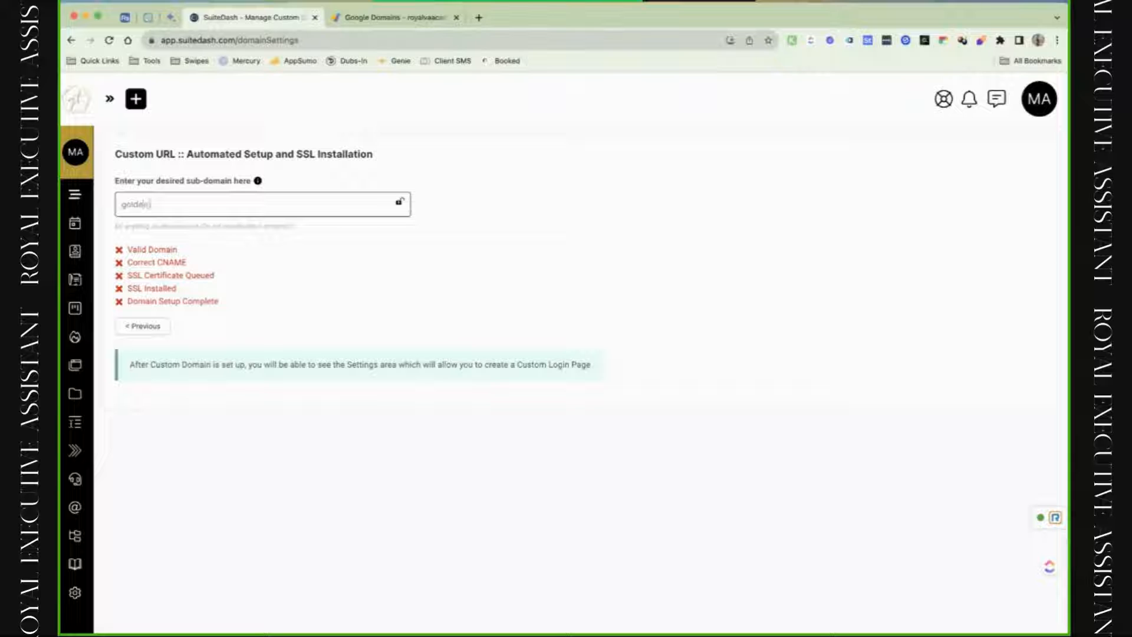
{"action": "type", "text": ".app.goldenteen.com"}
{"action": "left_click_drag", "start_coordinate": [225, 204], "coordinate": [151, 204]}
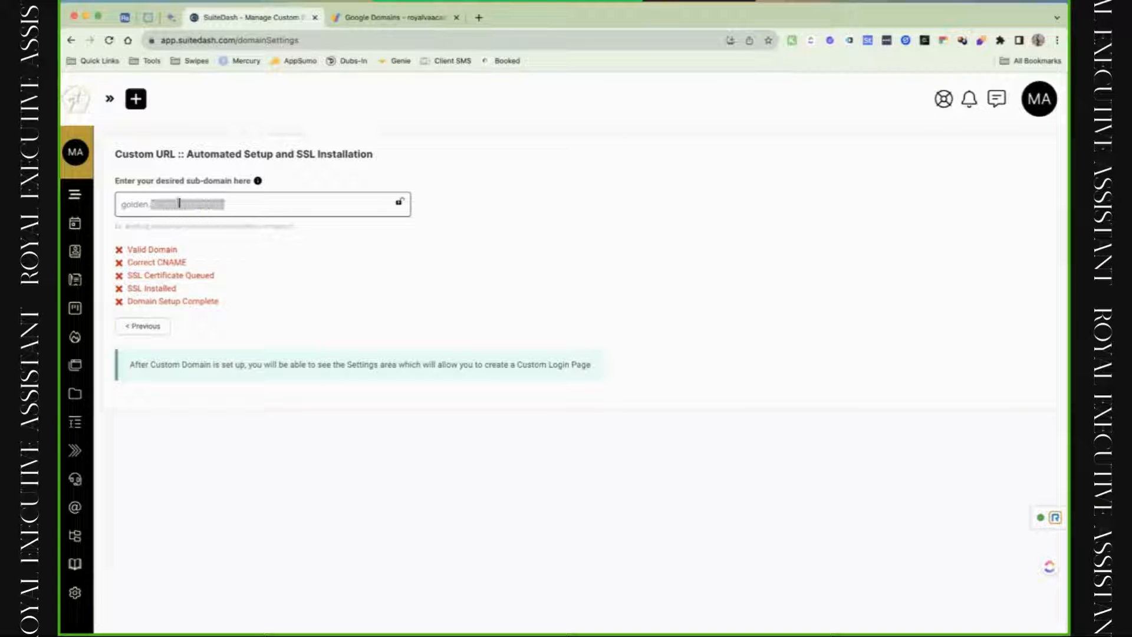
{"action": "key", "text": "BackSpace"}
{"action": "left_click", "coordinate": [390, 18]}
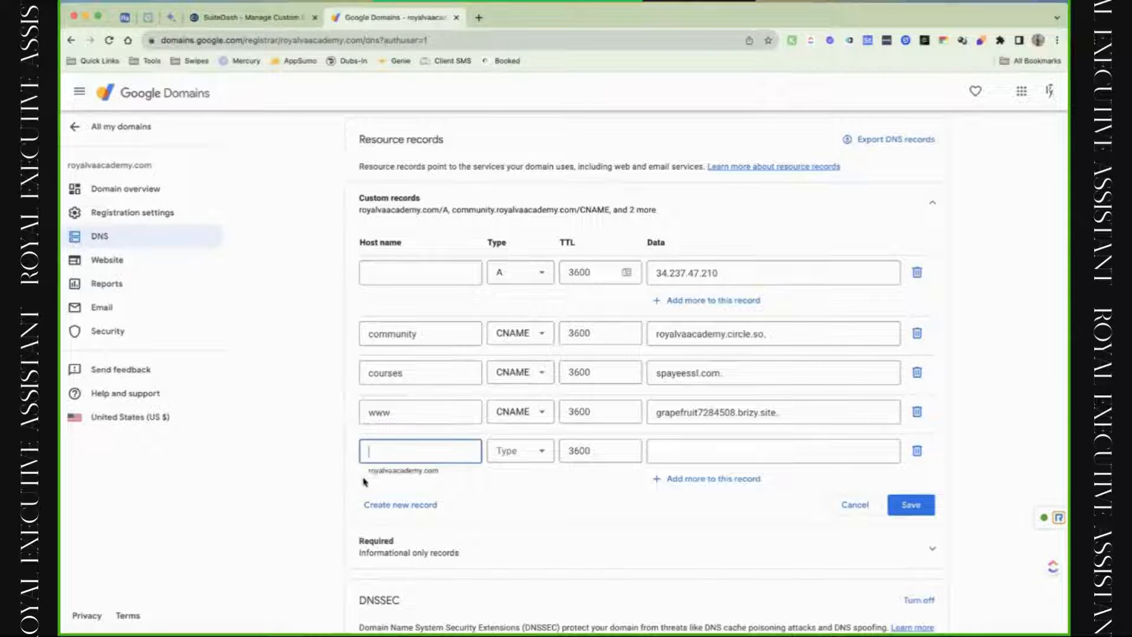
Copy royalvaacademy.com from Google Domains and paste it to complete golden.royalvaacademy.com in SuiteDash.
{"action": "type", "text": "golden"}
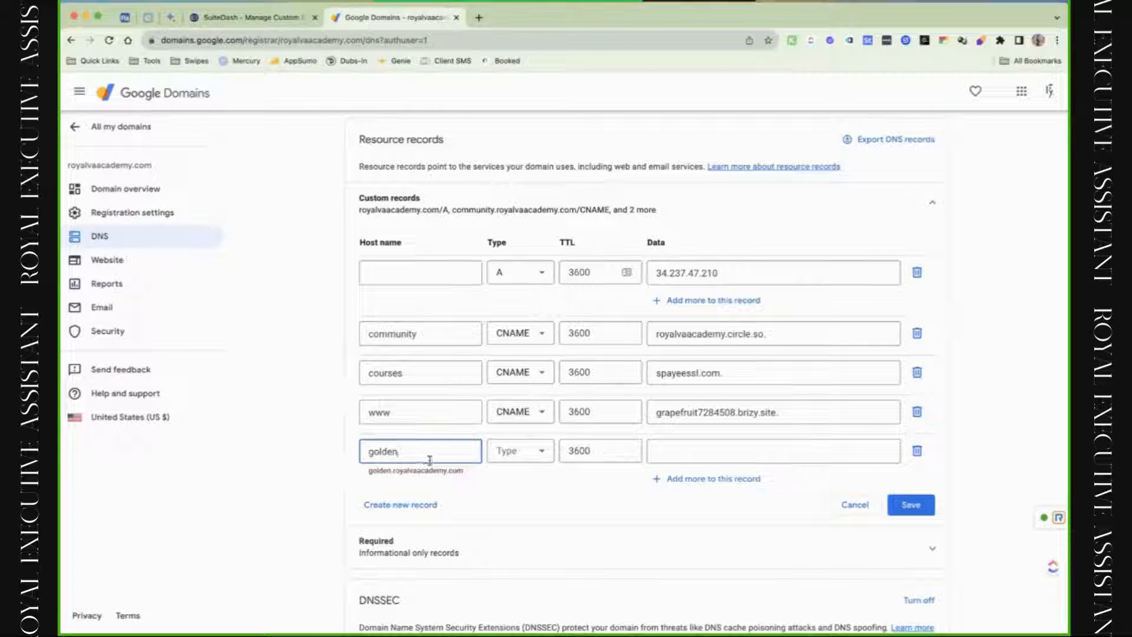
{"action": "left_click_drag", "start_coordinate": [361, 211], "coordinate": [437, 220]}
{"action": "key", "text": "super+c"}
{"action": "left_click", "coordinate": [254, 17]}
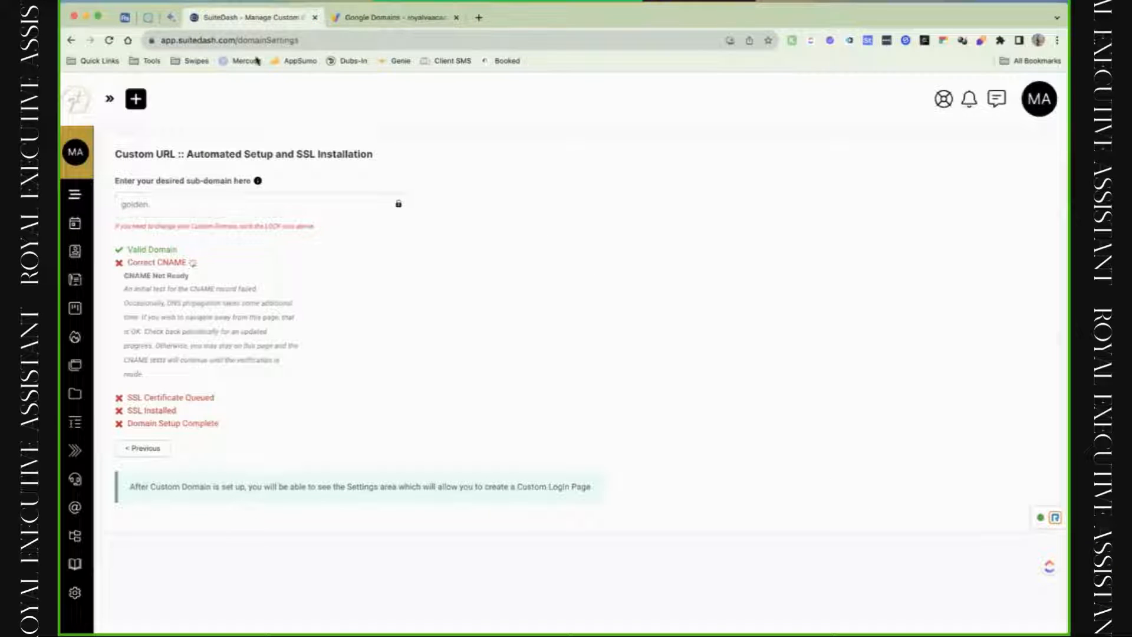
{"action": "left_click", "coordinate": [216, 207]}
{"action": "key", "text": "super+v"}
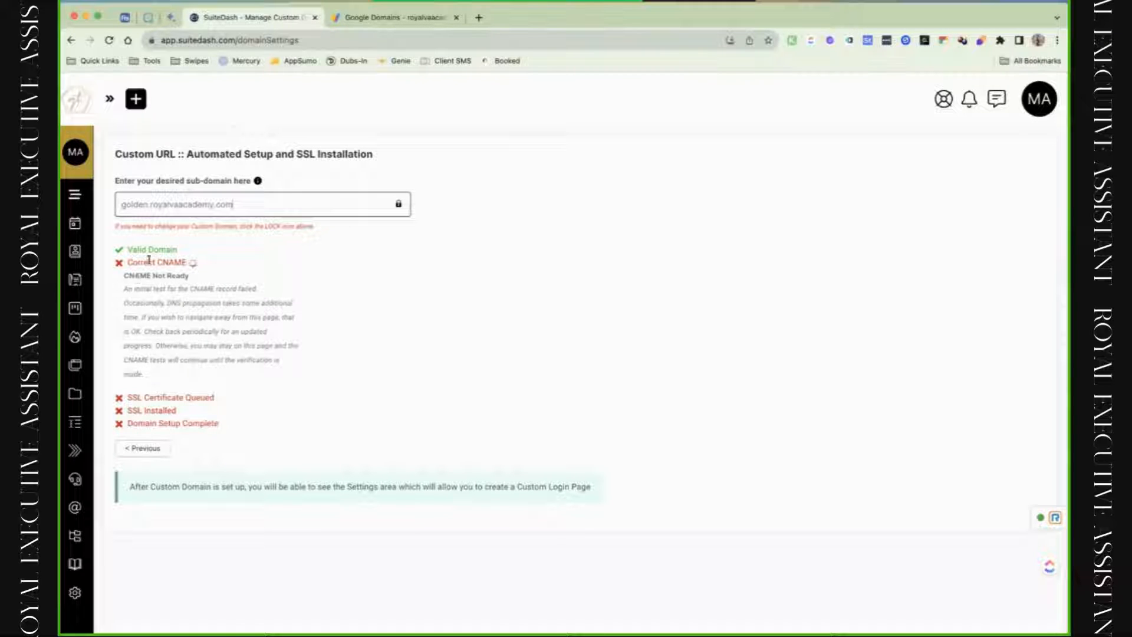
{"action": "left_click", "coordinate": [361, 18]}
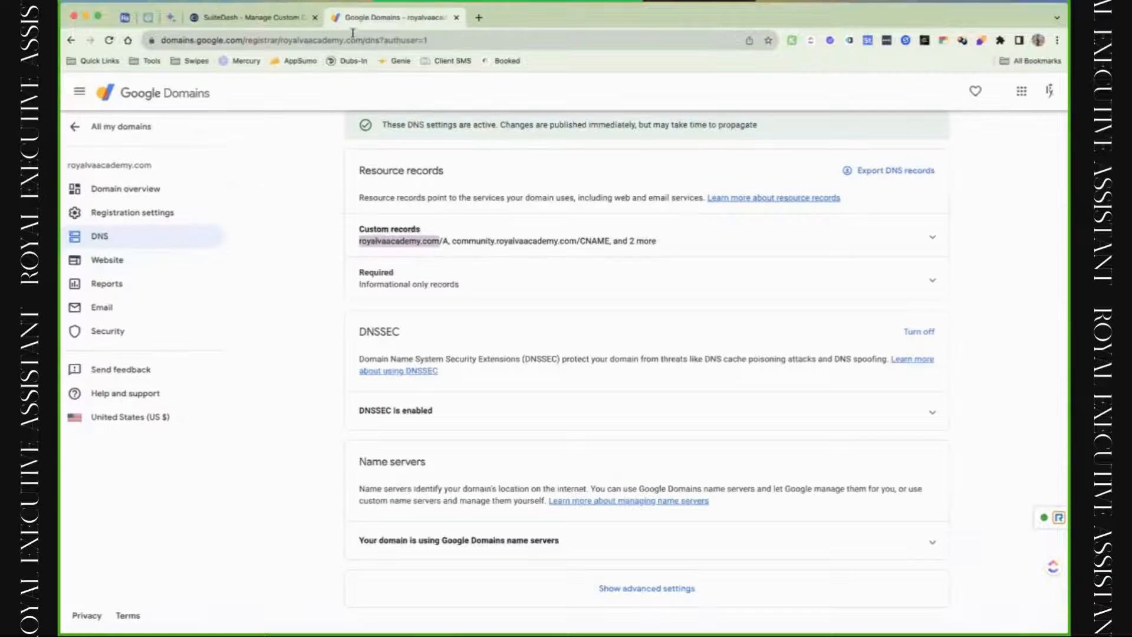
Add a new custom record with host golden and data app.suitedash.com, and try saving it.
{"action": "left_click", "coordinate": [616, 236]}
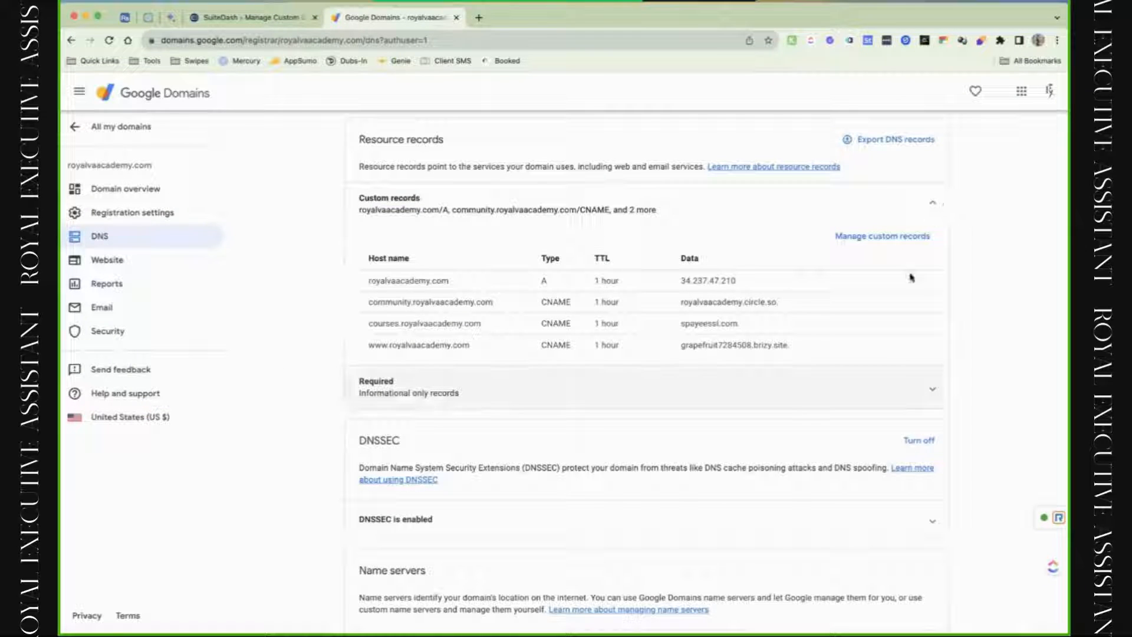
{"action": "left_click", "coordinate": [913, 237]}
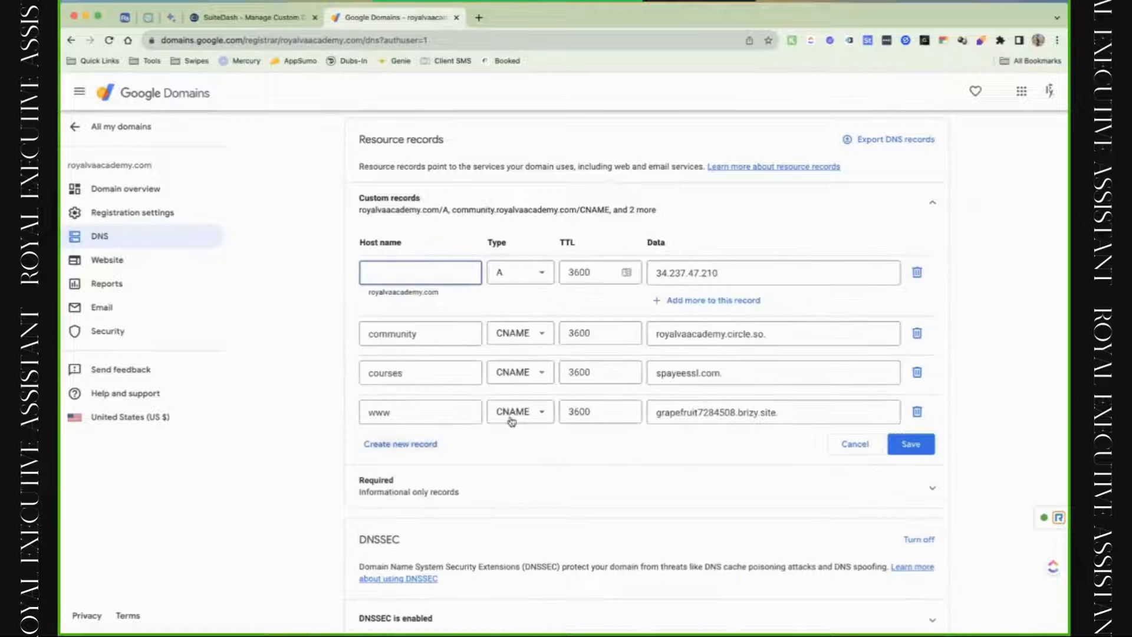
{"action": "left_click", "coordinate": [416, 444]}
{"action": "type", "text": "golden"}
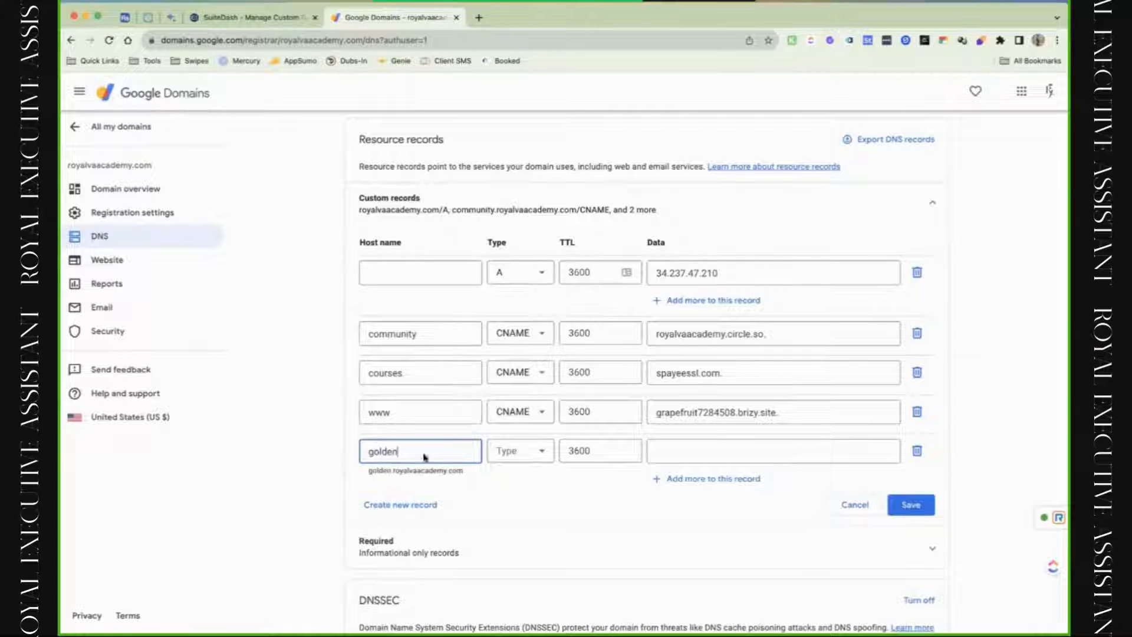
{"action": "left_click", "coordinate": [649, 448]}
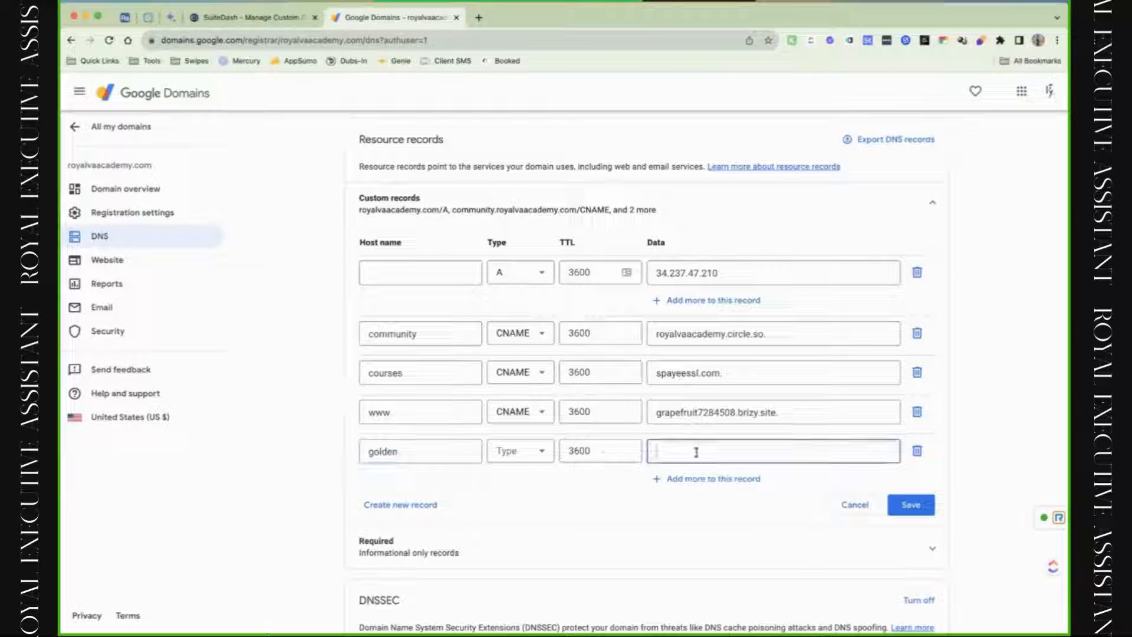
{"action": "key", "text": "super+shift+v"}
{"action": "key", "text": "Return"}
{"action": "key", "text": "super+shift+v"}
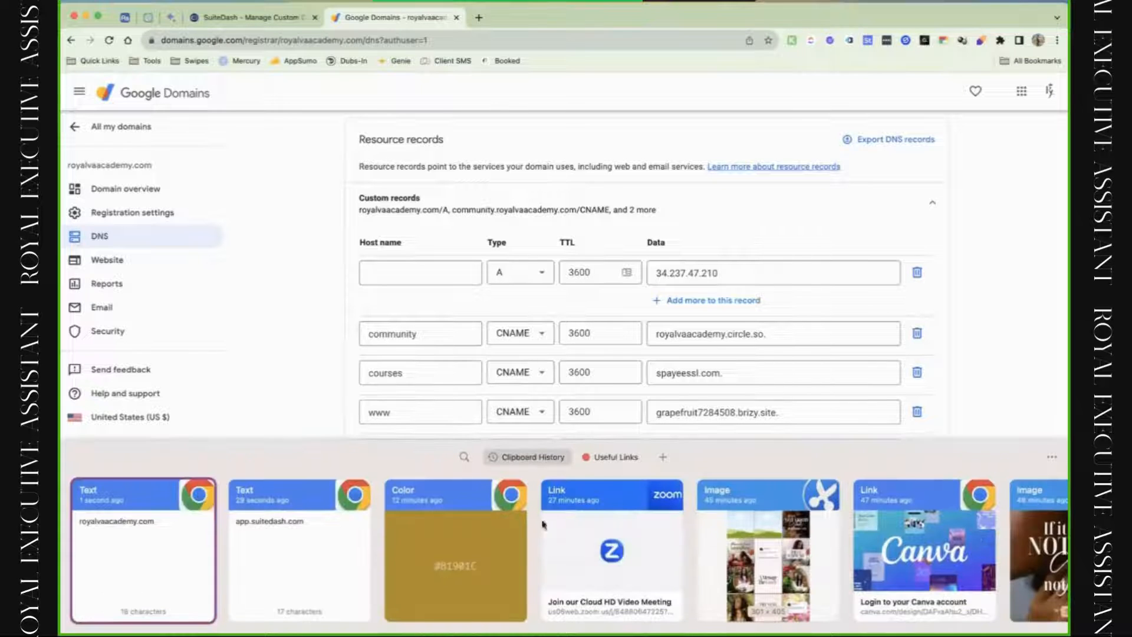
{"action": "key", "text": "Right"}
{"action": "key", "text": "Return"}
{"action": "left_click", "coordinate": [931, 499]}
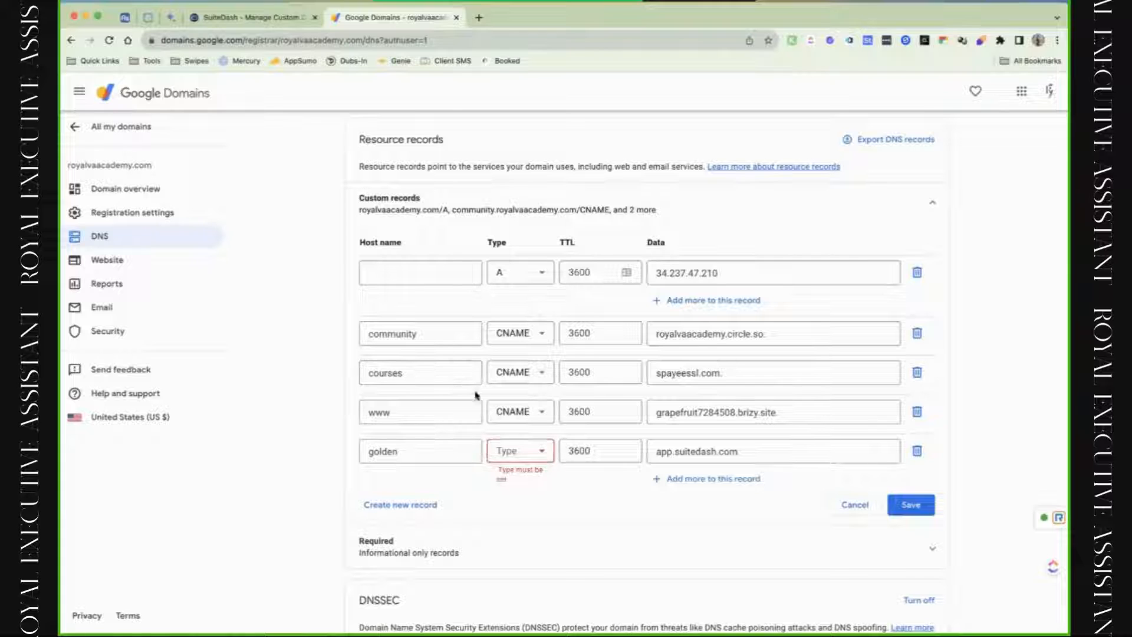
Set the golden record's type to CNAME, re-paste app.suitedash.com as its data, and save.
{"action": "left_click", "coordinate": [521, 450]}
{"action": "scroll", "coordinate": [519, 531], "scroll_direction": "down", "scroll_amount": 1}
{"action": "left_click", "coordinate": [518, 571]}
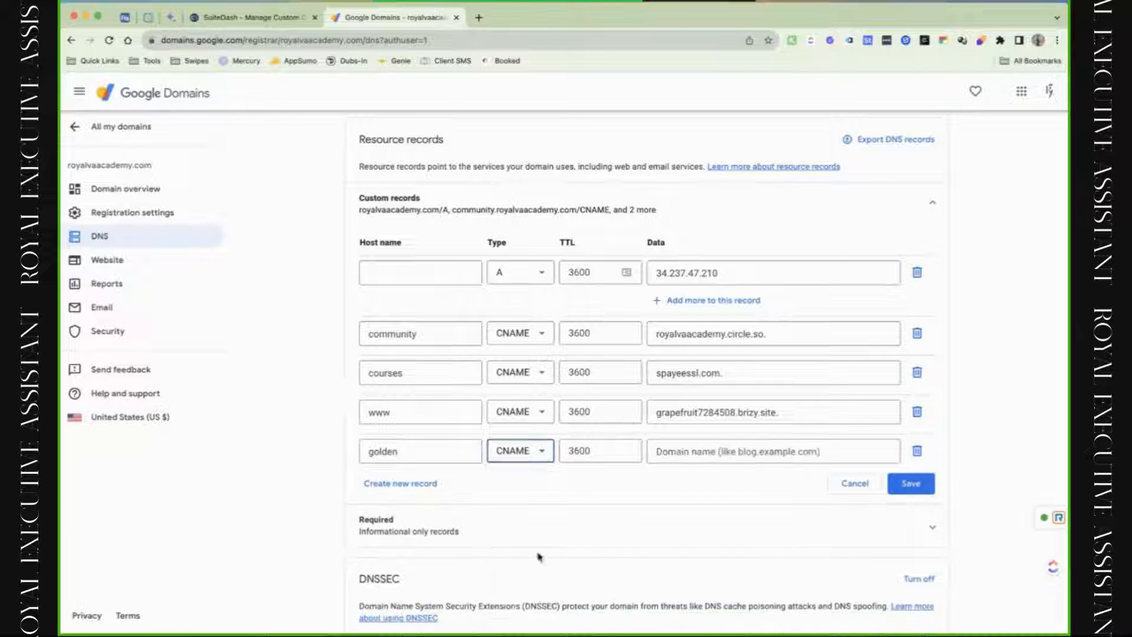
{"action": "left_click", "coordinate": [699, 458]}
{"action": "type", "text": "app.spayeessl.com"}
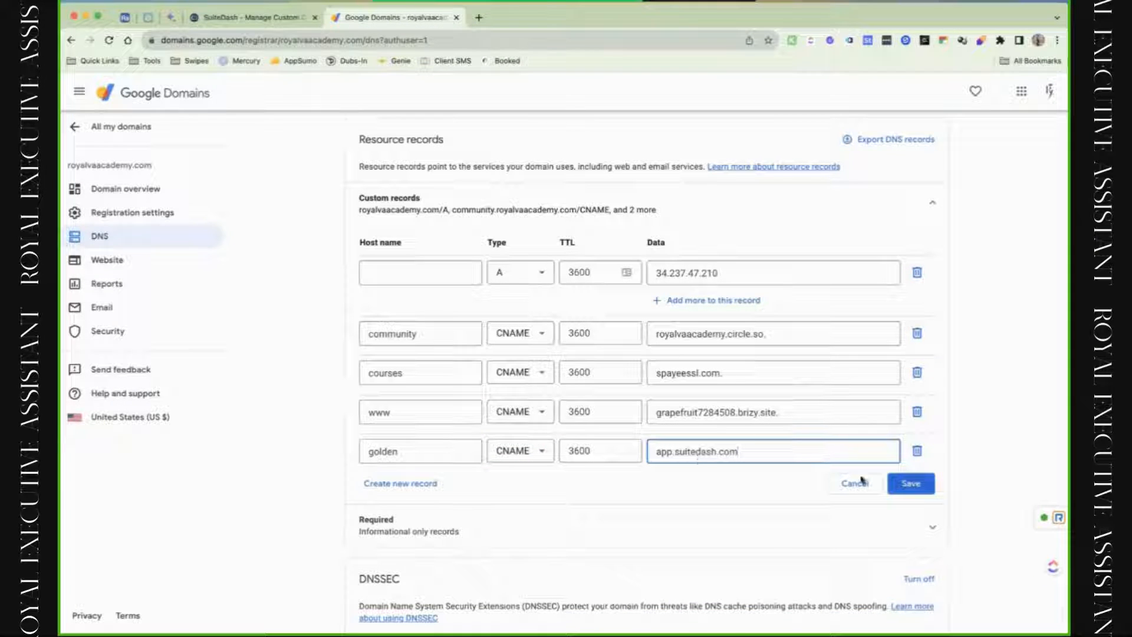
{"action": "left_click", "coordinate": [906, 487]}
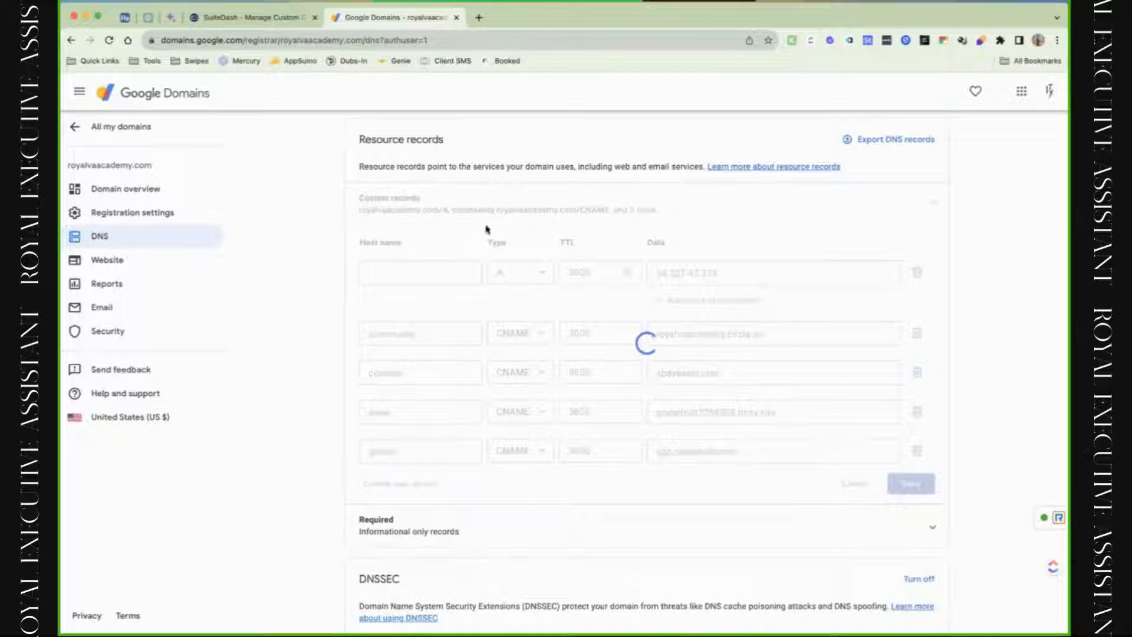
Once Correct CNAME passes for golden.royalvaacademy.com, approve the automatic SSL certificate install.
{"action": "left_click", "coordinate": [260, 18]}
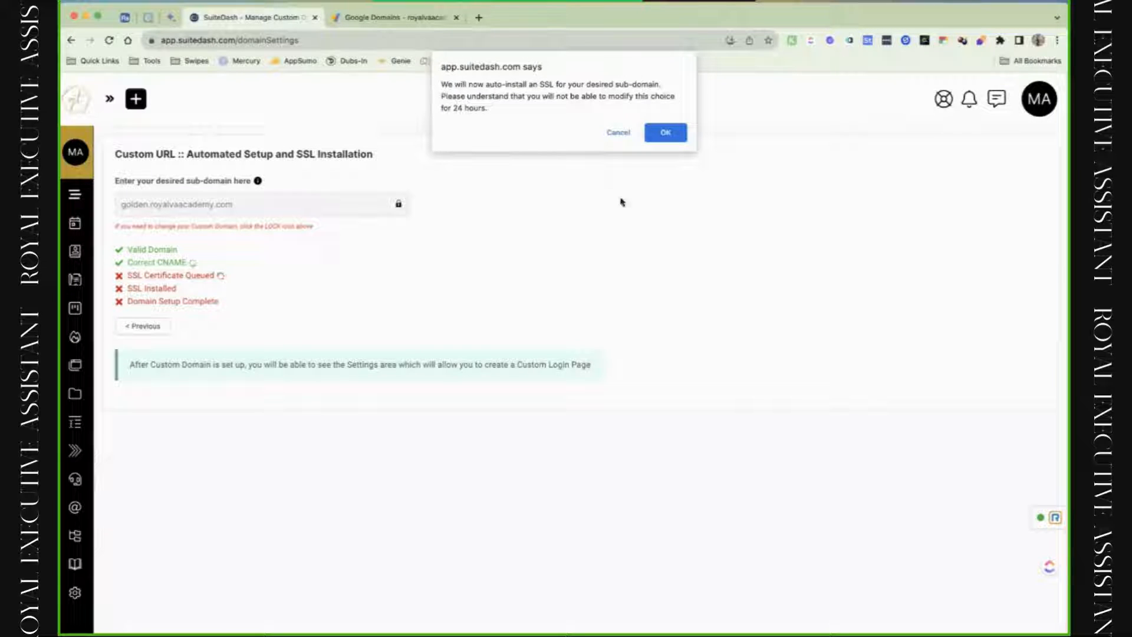
{"action": "left_click", "coordinate": [681, 132]}
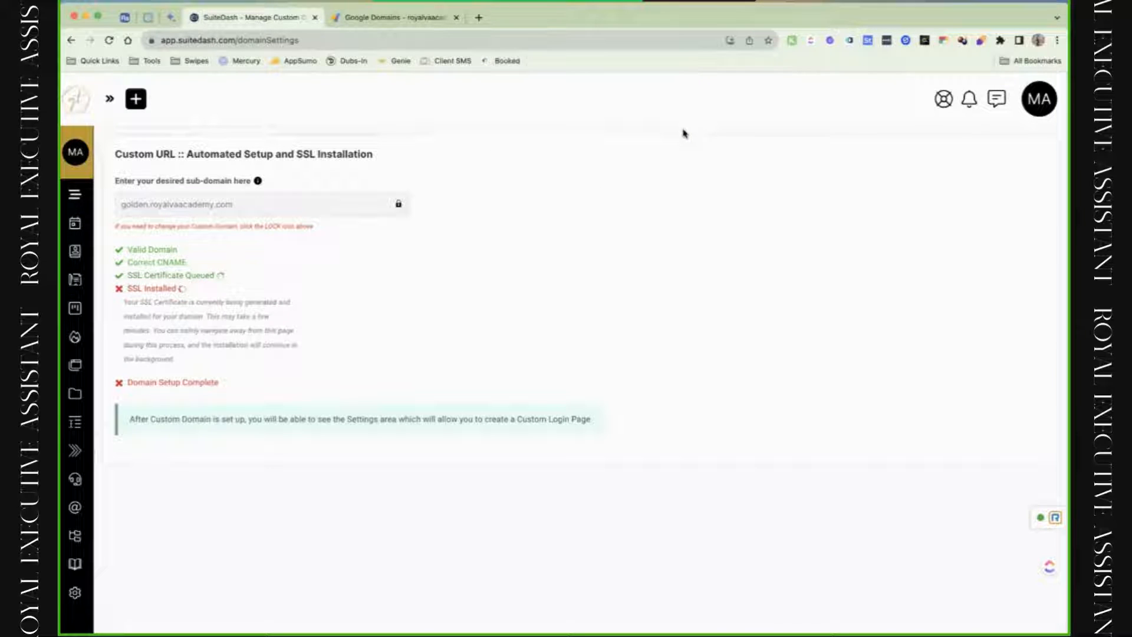
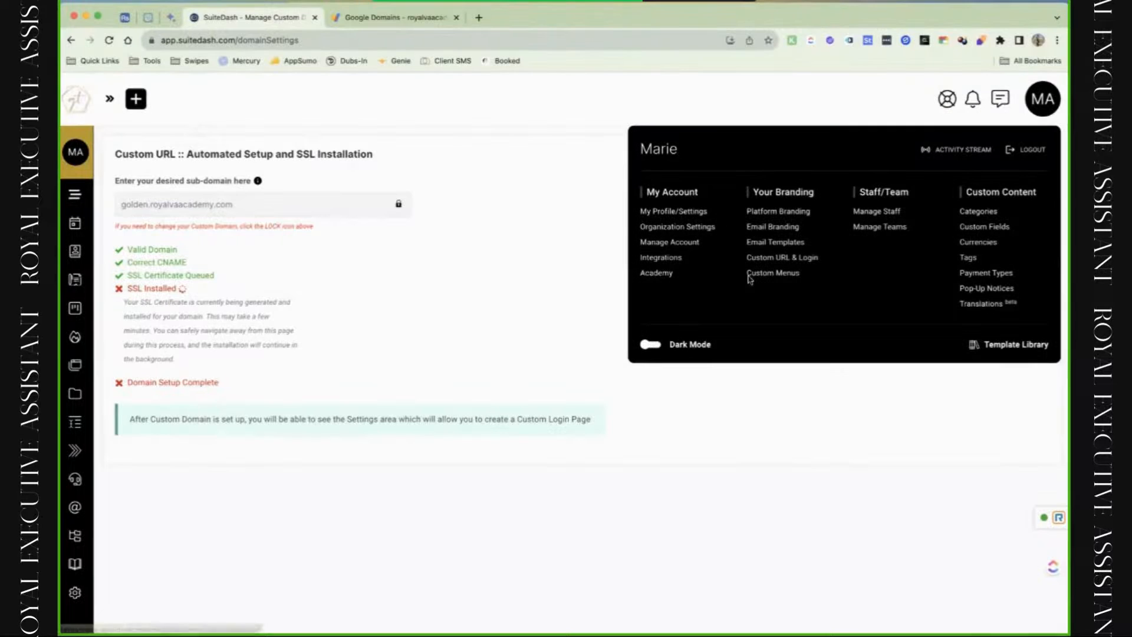
Go to Your Branding > Custom Menus from the account menu.
{"action": "left_click", "coordinate": [770, 277]}
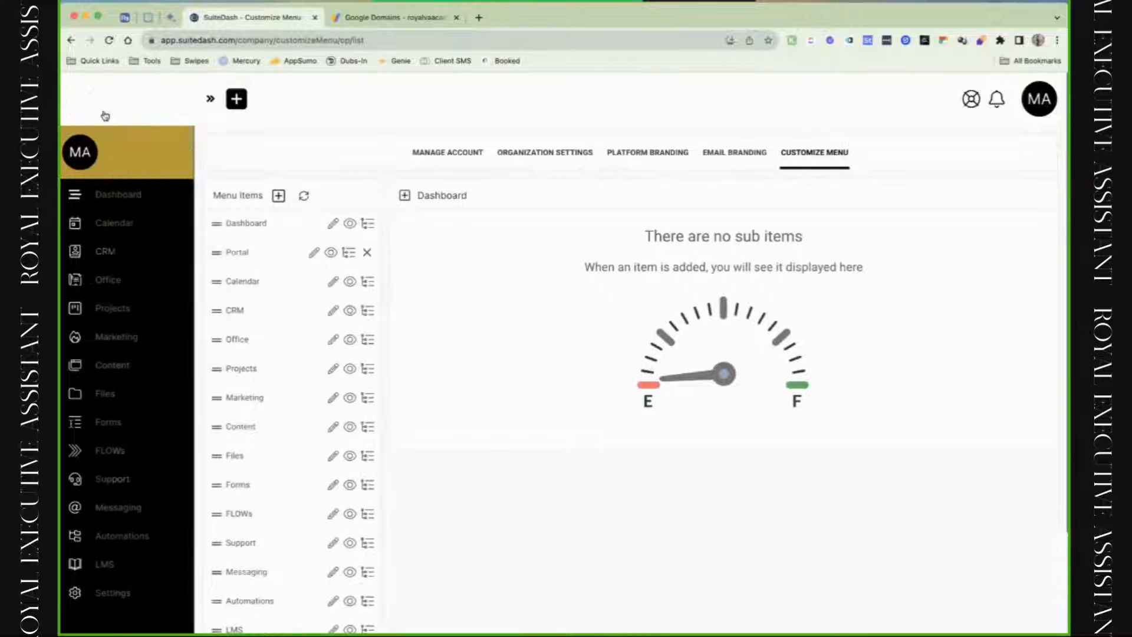
Expand the sidebar, start a new menu item and browse the Link Action options.
{"action": "left_click", "coordinate": [110, 99]}
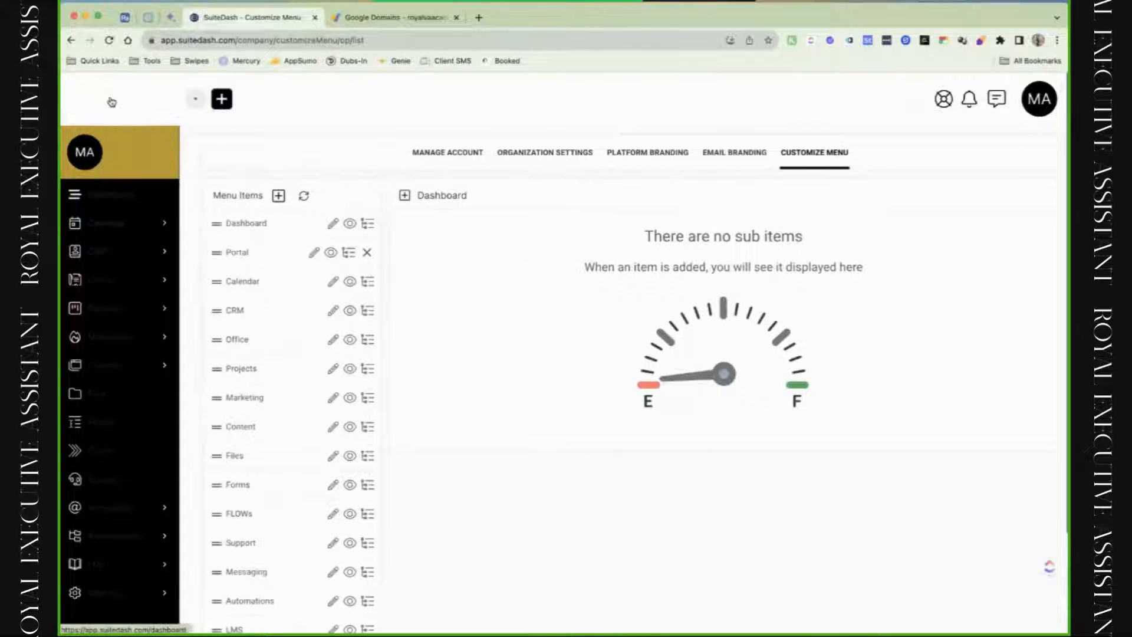
{"action": "left_click", "coordinate": [279, 196]}
{"action": "left_click", "coordinate": [532, 188]}
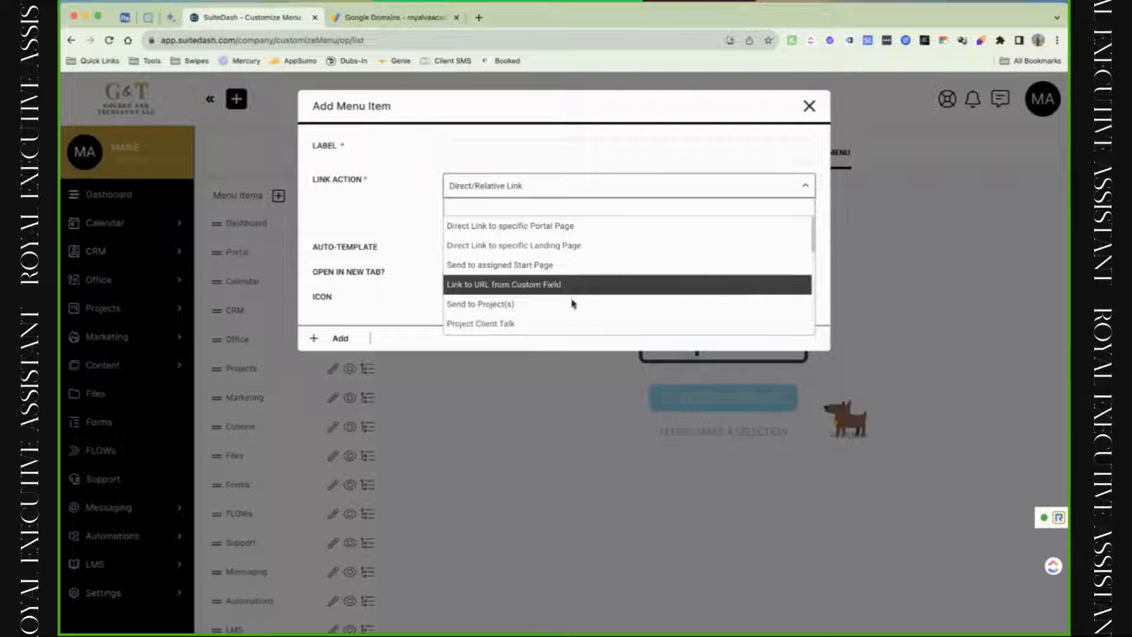
{"action": "scroll", "coordinate": [573, 306], "scroll_direction": "down", "scroll_amount": 3}
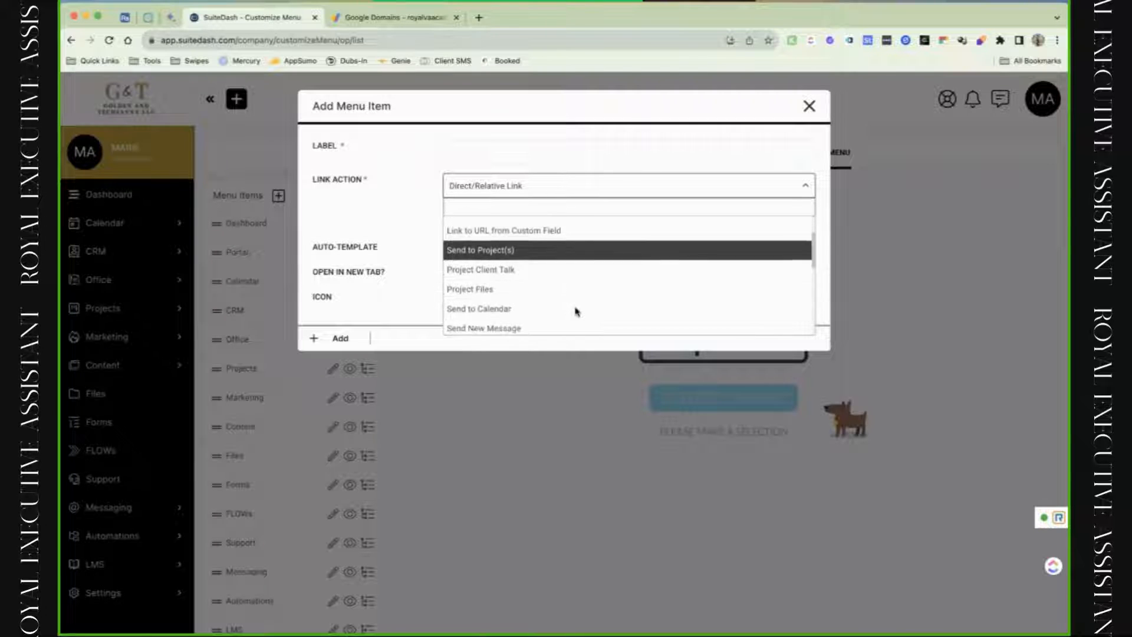
{"action": "scroll", "coordinate": [577, 311], "scroll_direction": "down", "scroll_amount": 2}
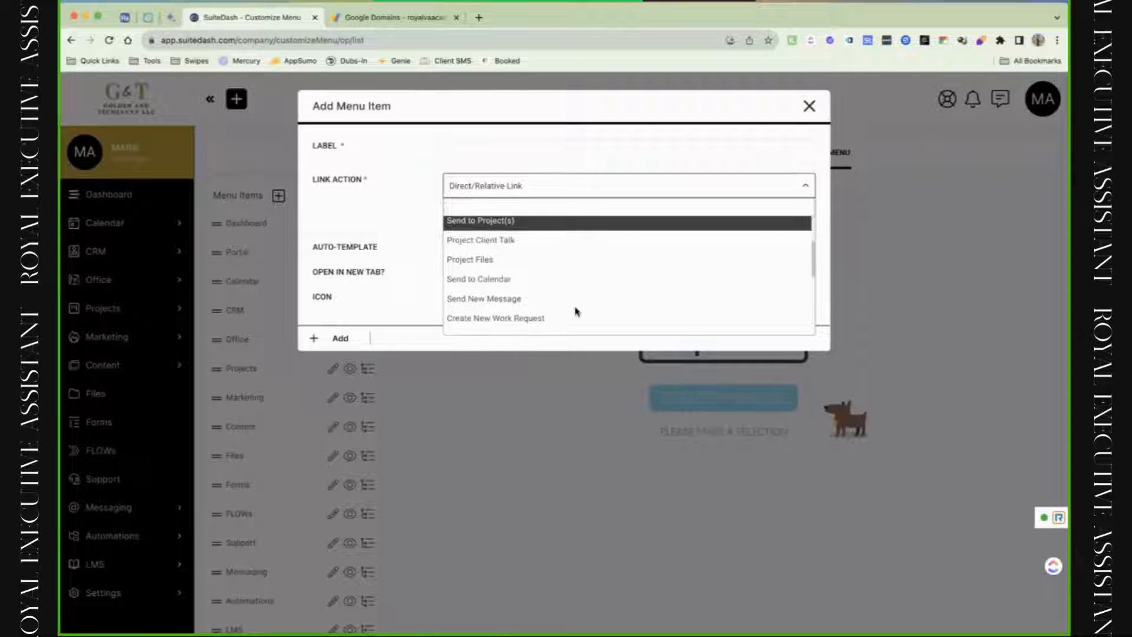
{"action": "scroll", "coordinate": [576, 312], "scroll_direction": "down", "scroll_amount": 1}
{"action": "scroll", "coordinate": [577, 311], "scroll_direction": "down", "scroll_amount": 2}
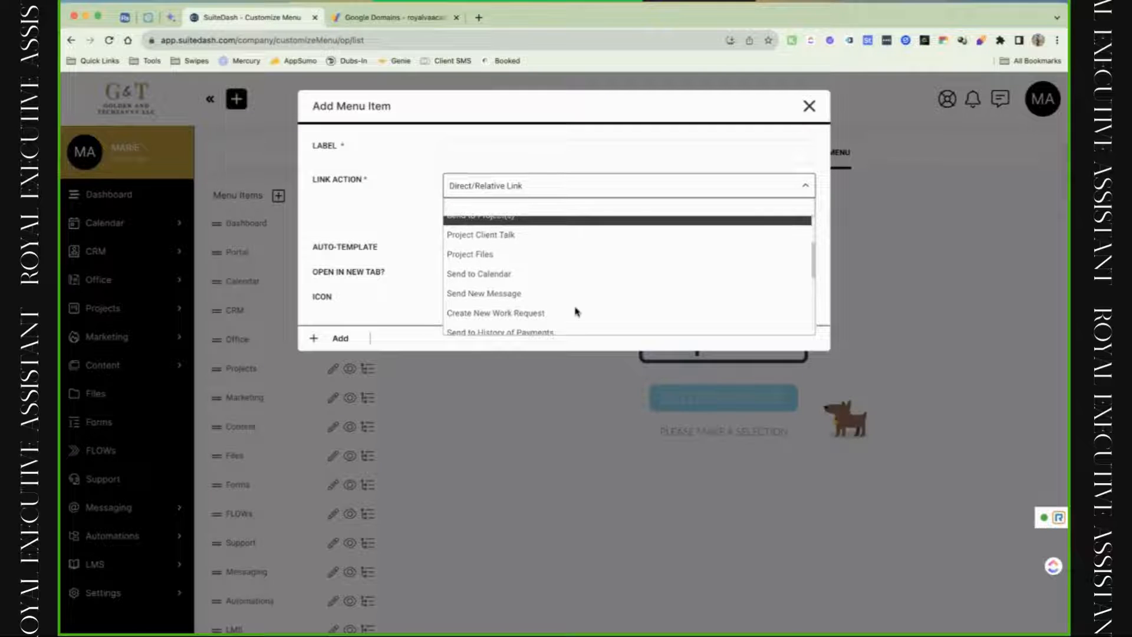
{"action": "scroll", "coordinate": [577, 312], "scroll_direction": "down", "scroll_amount": 4}
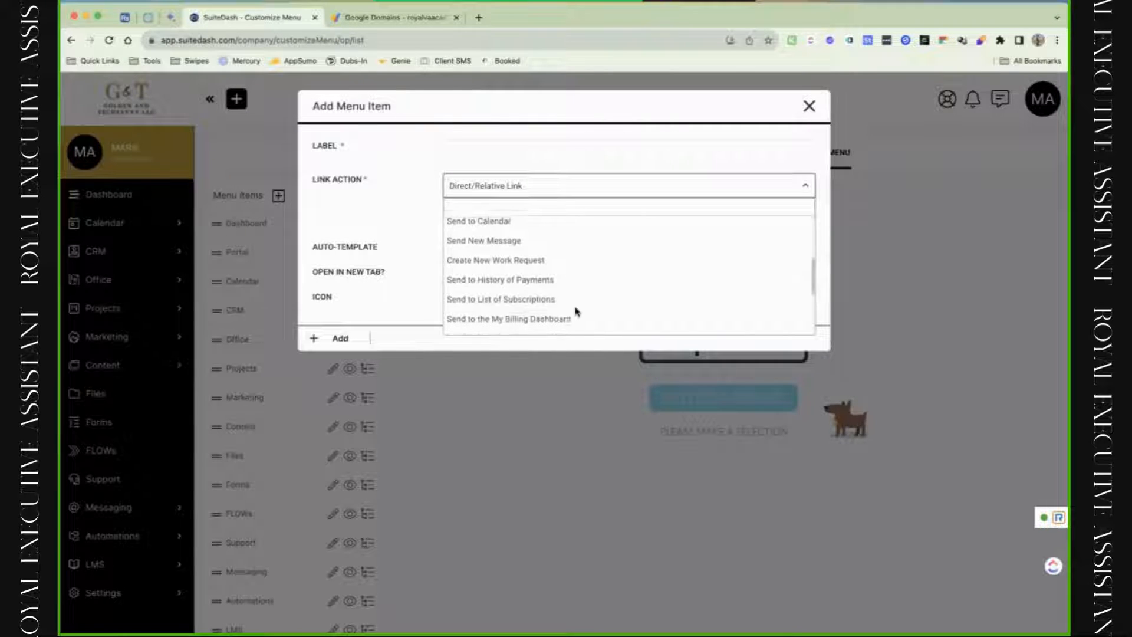
{"action": "scroll", "coordinate": [577, 311], "scroll_direction": "down", "scroll_amount": 1}
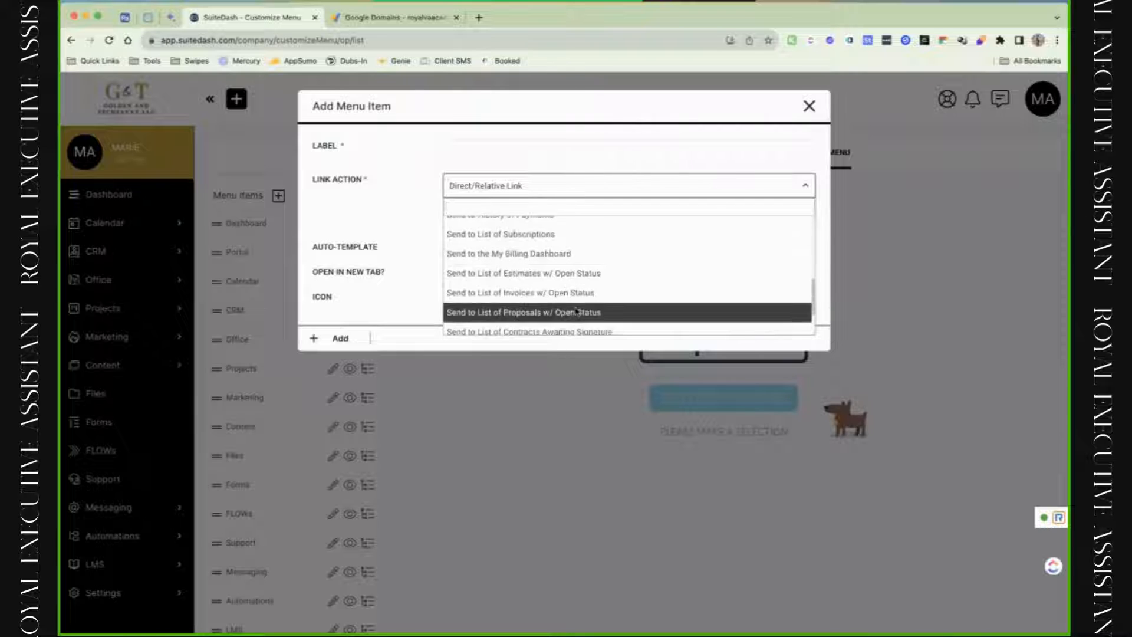
{"action": "left_click", "coordinate": [414, 189]}
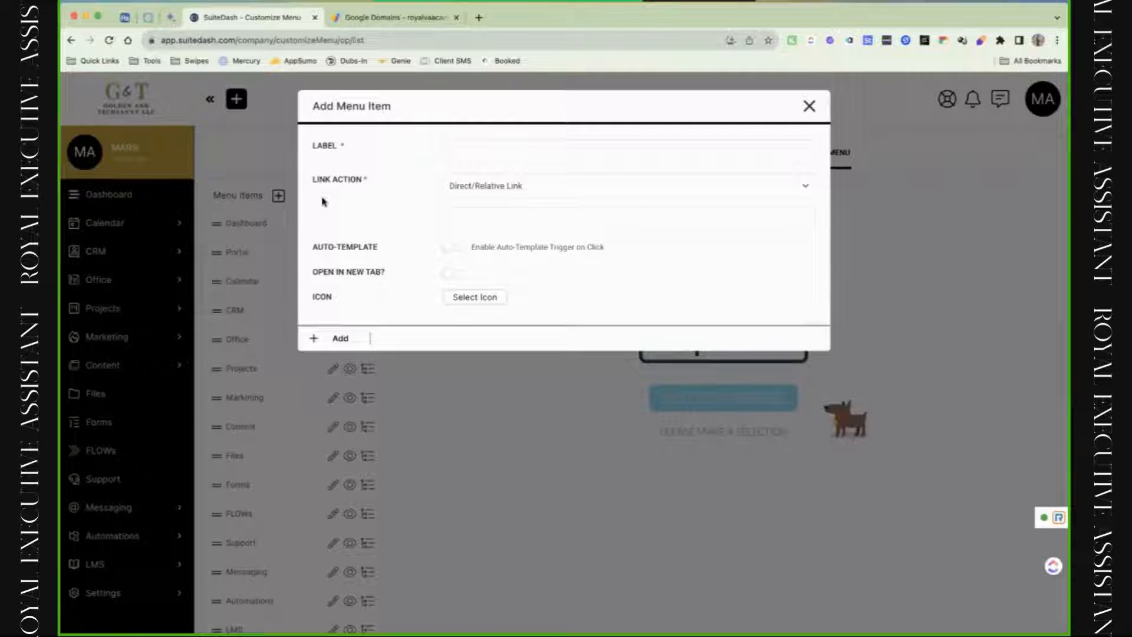
Label the new item Test, set it to Send to assigned Start Page, and add it.
{"action": "left_click", "coordinate": [477, 154]}
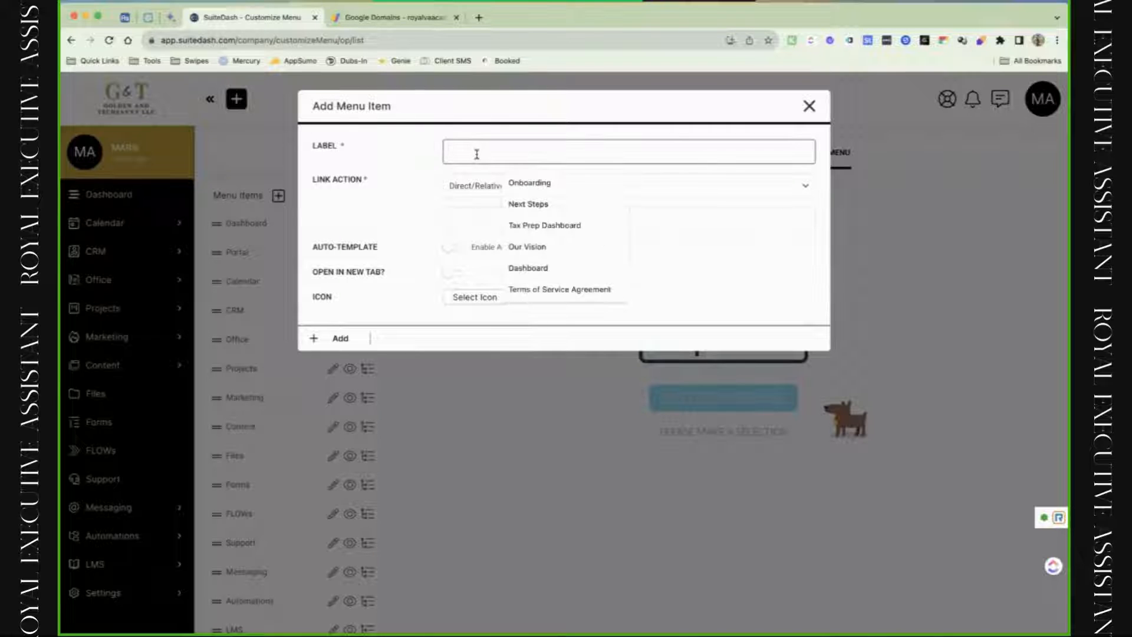
{"action": "type", "text": "Test"}
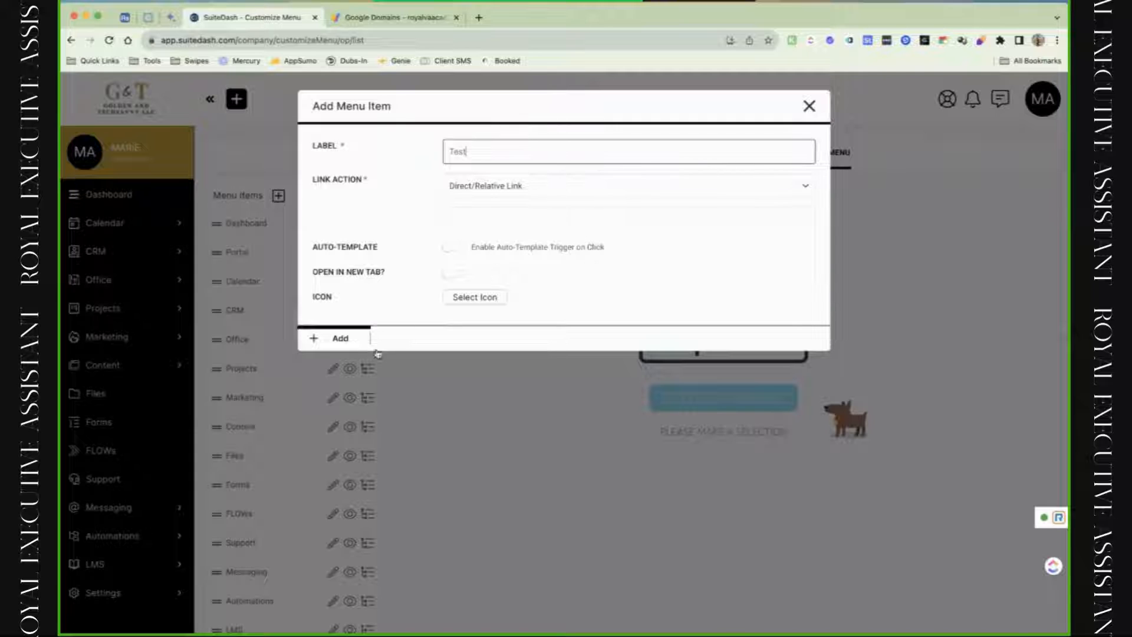
{"action": "left_click", "coordinate": [351, 347]}
{"action": "left_click", "coordinate": [451, 219]}
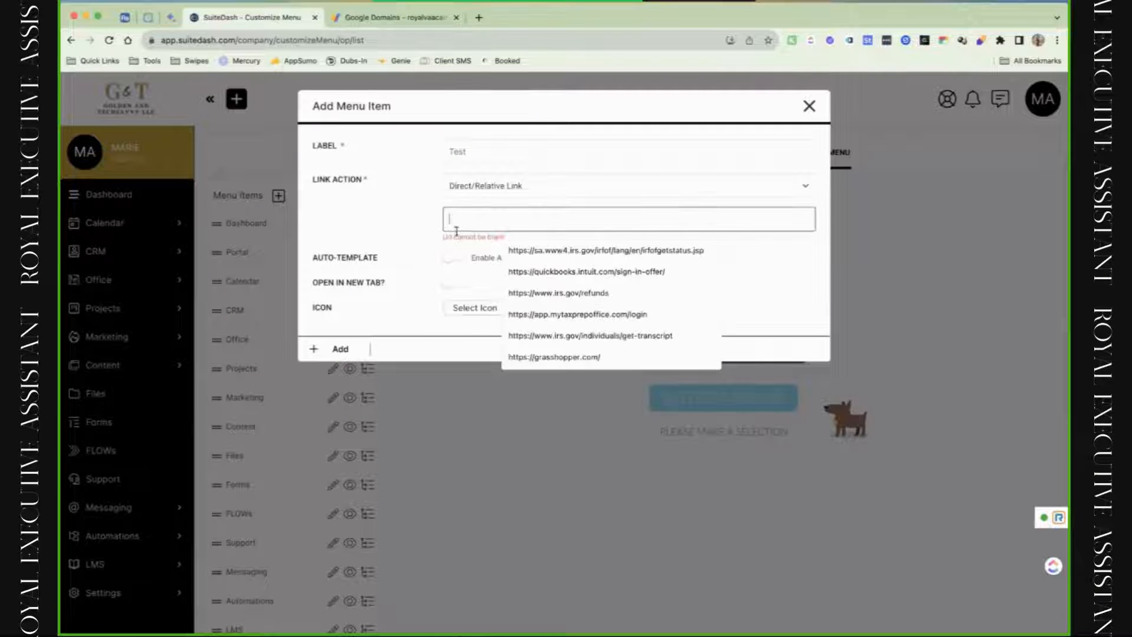
{"action": "left_click", "coordinate": [483, 187]}
{"action": "left_click", "coordinate": [538, 265]}
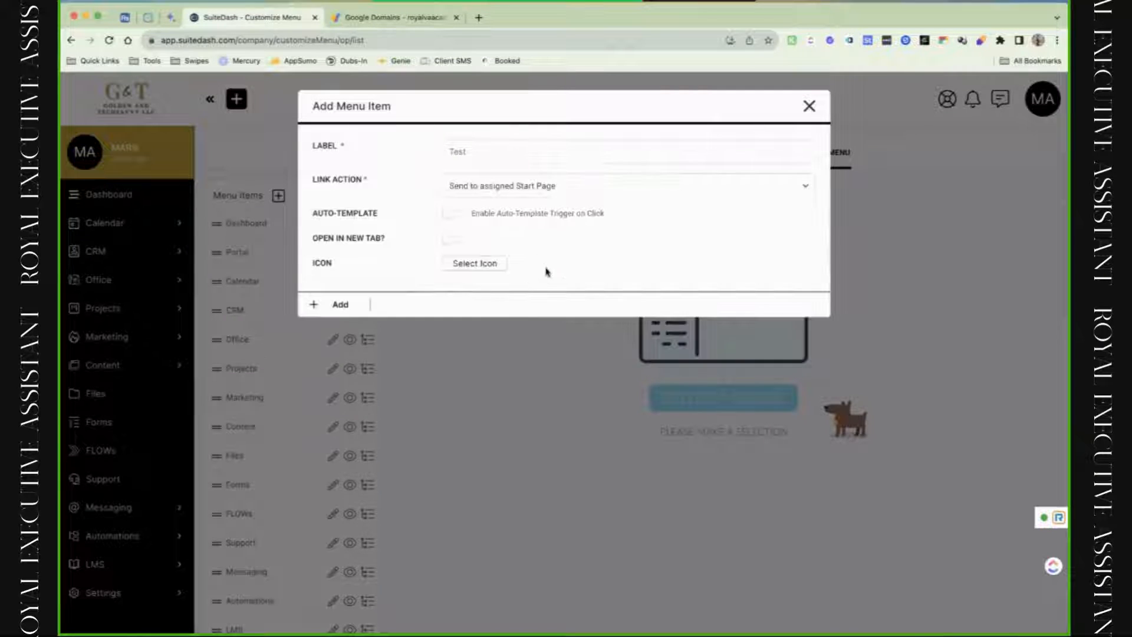
{"action": "left_click", "coordinate": [337, 304]}
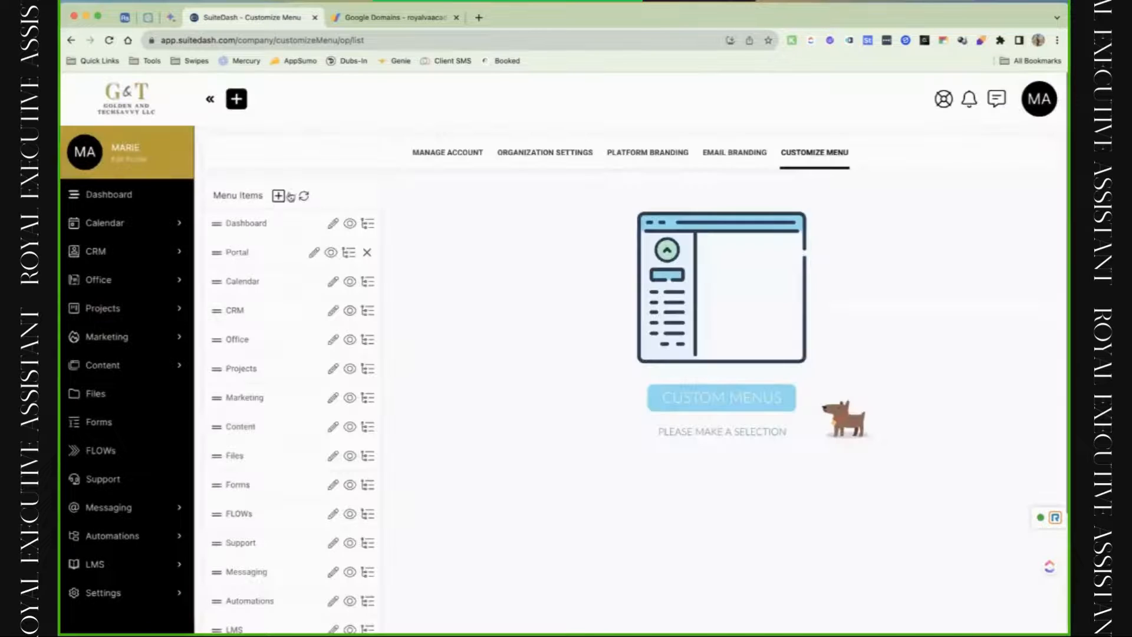
Edit the Test menu item, leaving auto-template trigger off and turning Open in New Tab on.
{"action": "scroll", "coordinate": [327, 394], "scroll_direction": "down", "scroll_amount": 5}
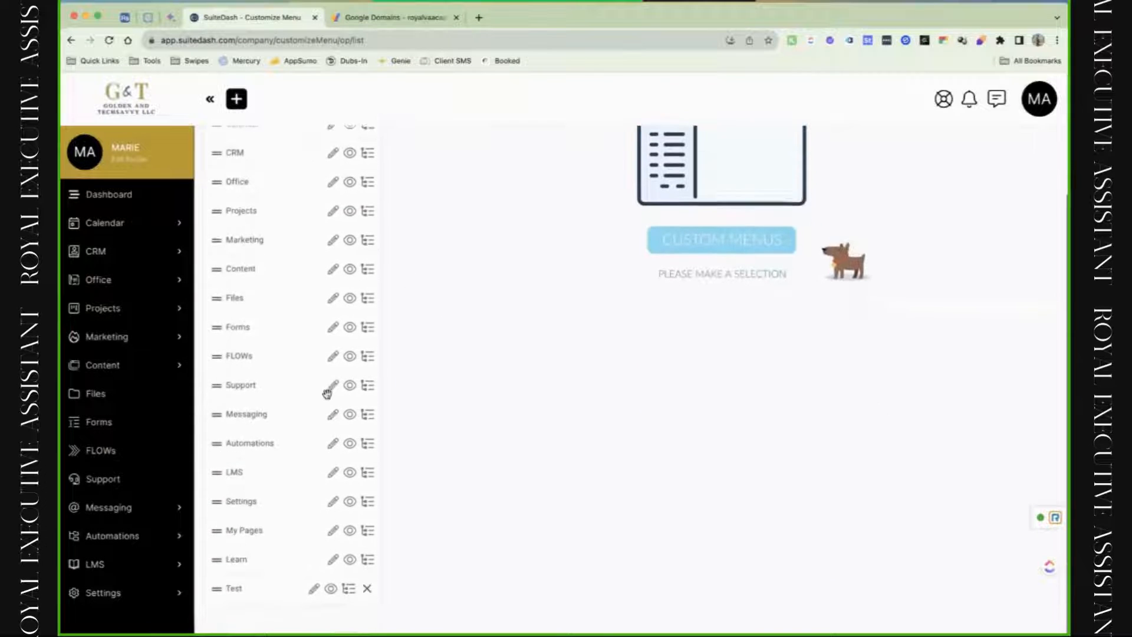
{"action": "scroll", "coordinate": [177, 589], "scroll_direction": "down", "scroll_amount": 6}
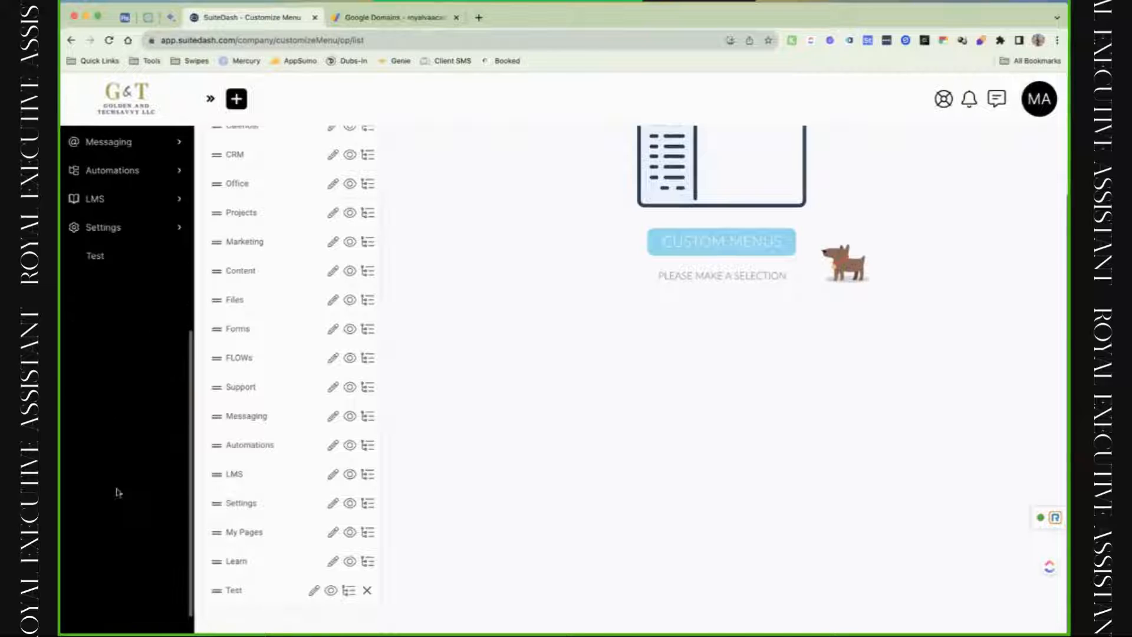
{"action": "scroll", "coordinate": [260, 513], "scroll_direction": "down", "scroll_amount": 5}
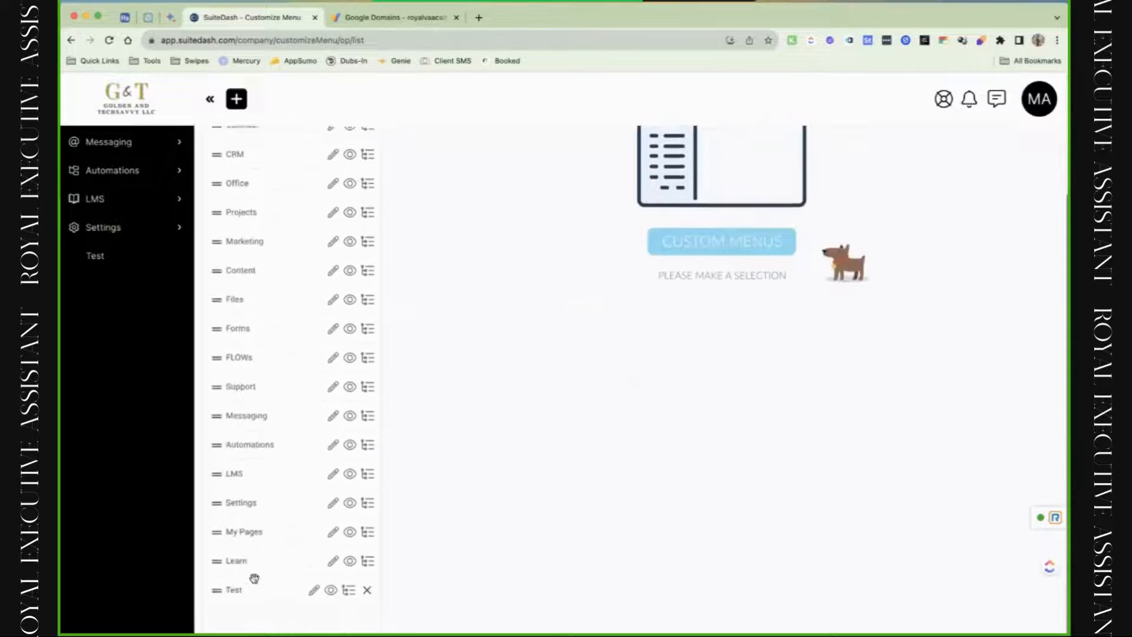
{"action": "left_click", "coordinate": [313, 607]}
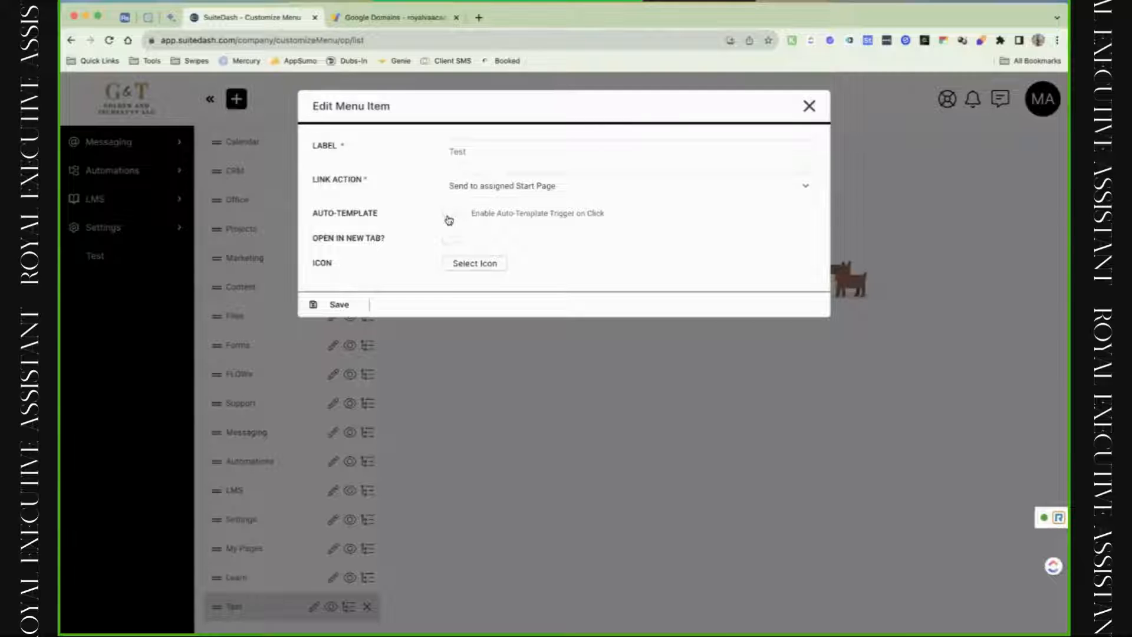
{"action": "left_click", "coordinate": [448, 217]}
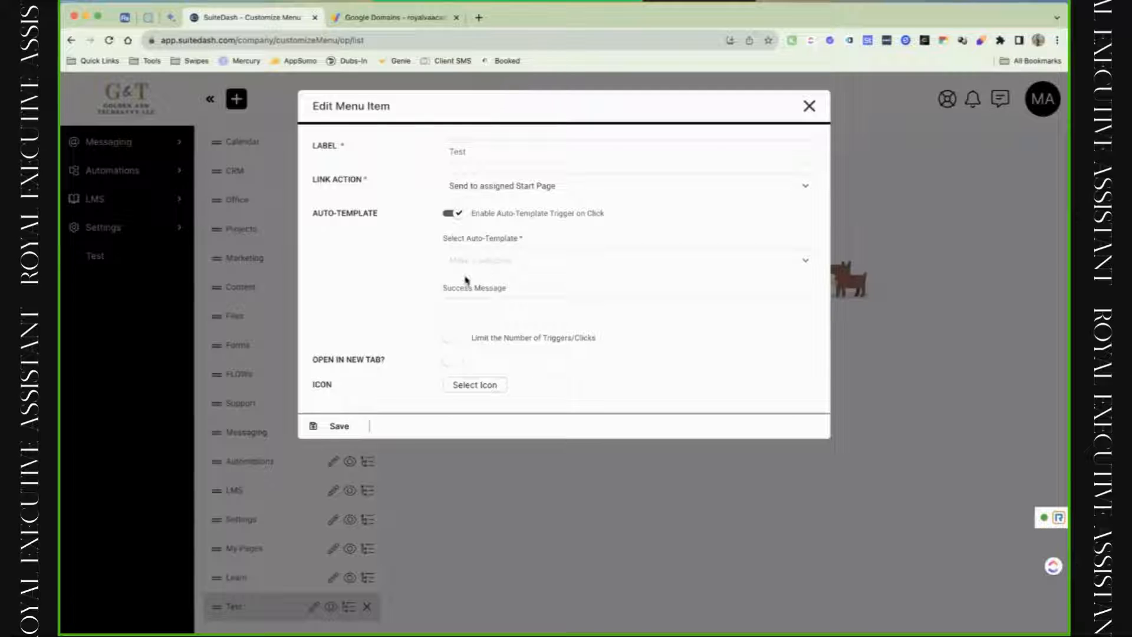
{"action": "left_click", "coordinate": [459, 224]}
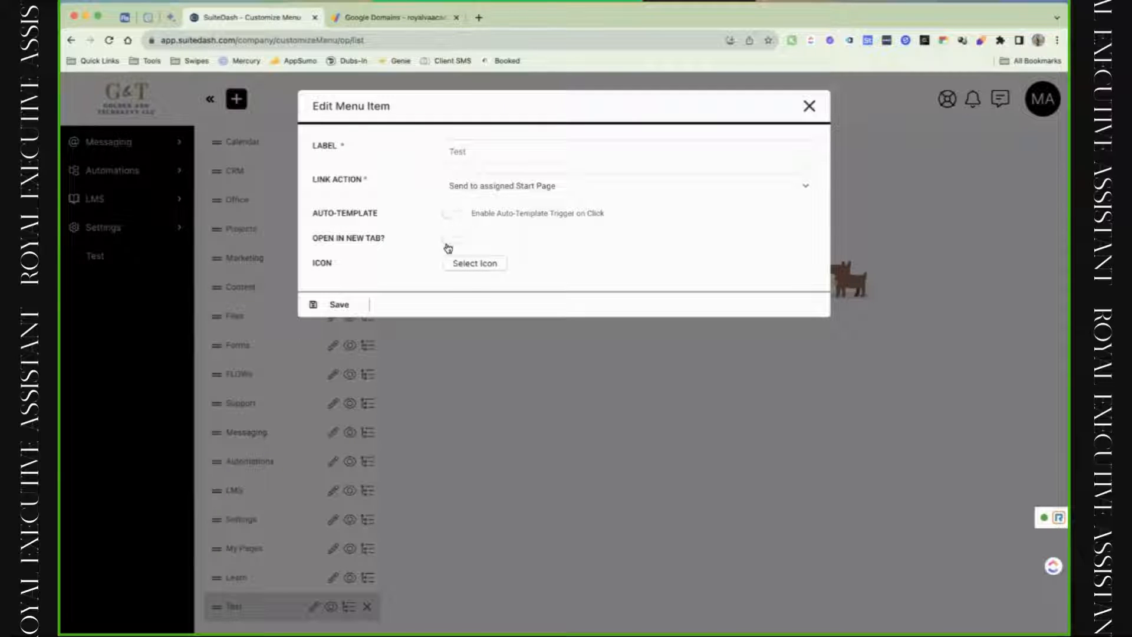
{"action": "left_click", "coordinate": [448, 243]}
Give the Test item the alarm clock icon and save it.
{"action": "left_click", "coordinate": [469, 263]}
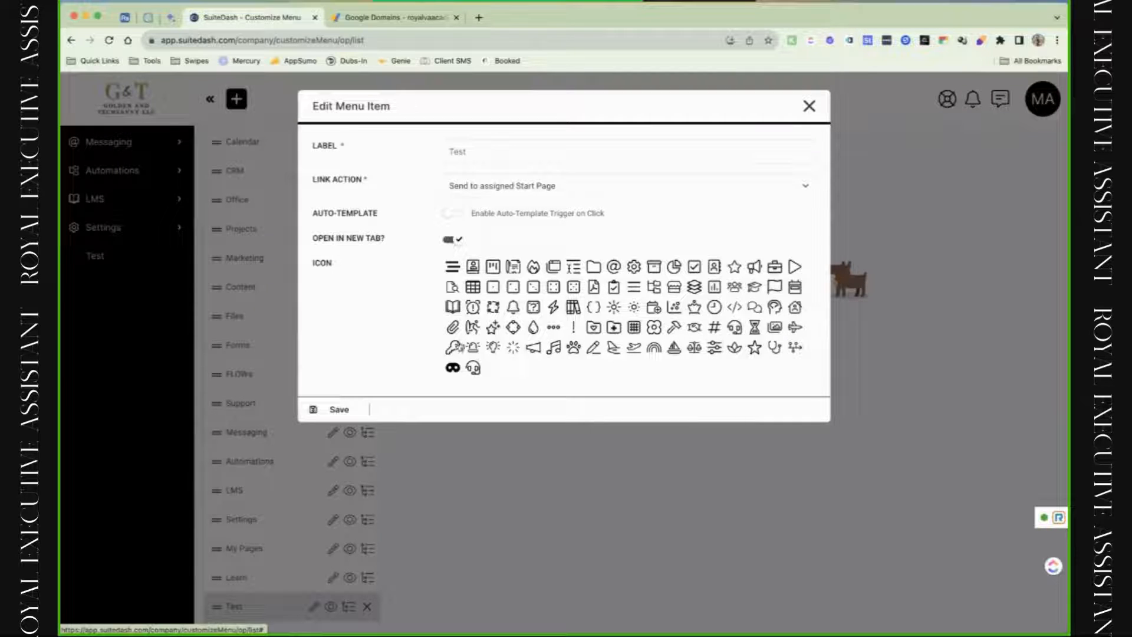
{"action": "left_click", "coordinate": [452, 367]}
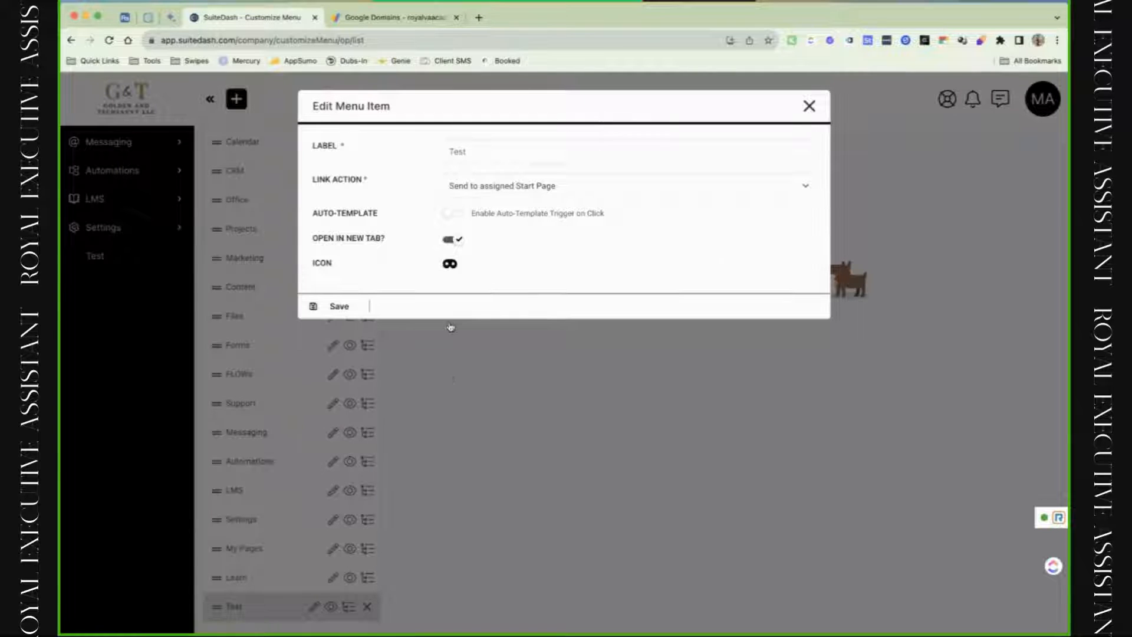
{"action": "left_click", "coordinate": [451, 267]}
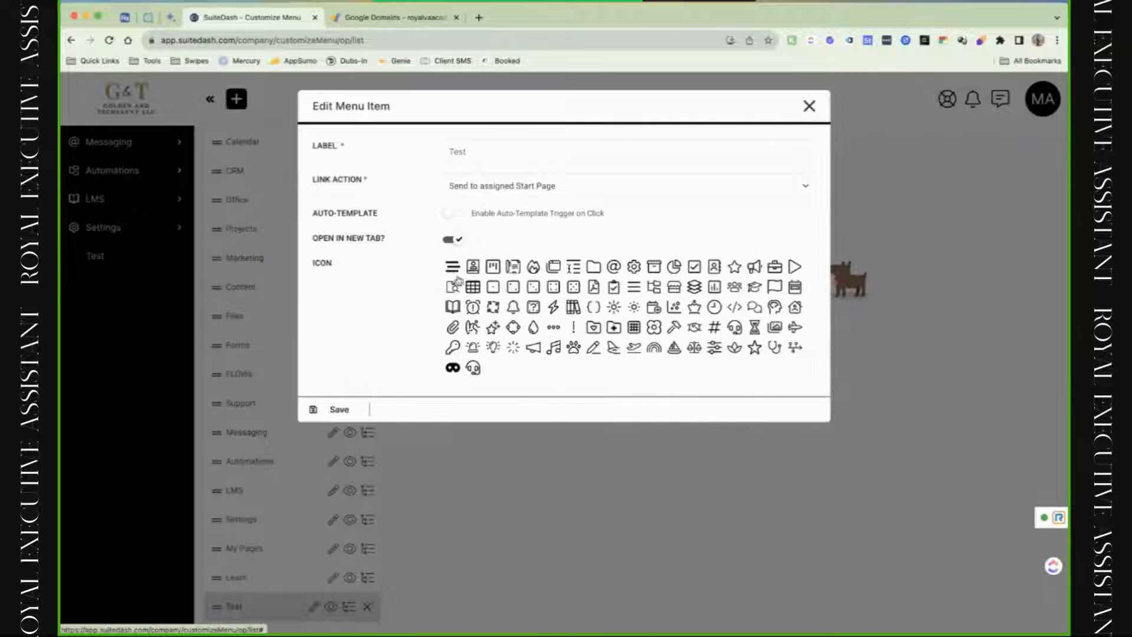
{"action": "left_click", "coordinate": [472, 311]}
{"action": "left_click", "coordinate": [335, 310]}
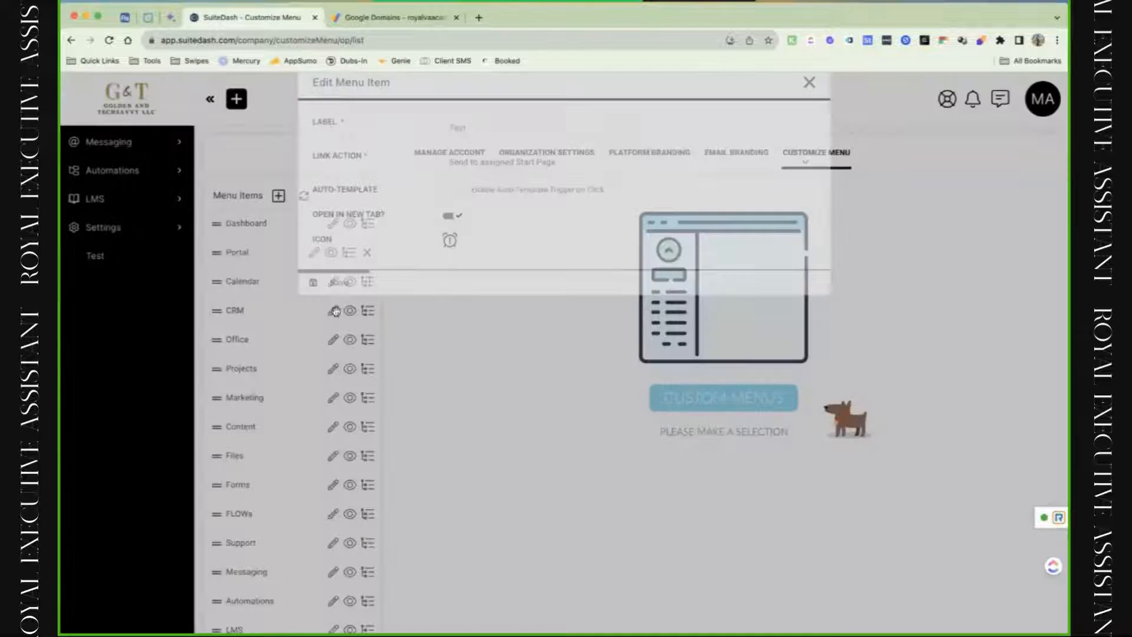
{"action": "scroll", "coordinate": [335, 311], "scroll_direction": "down", "scroll_amount": 3}
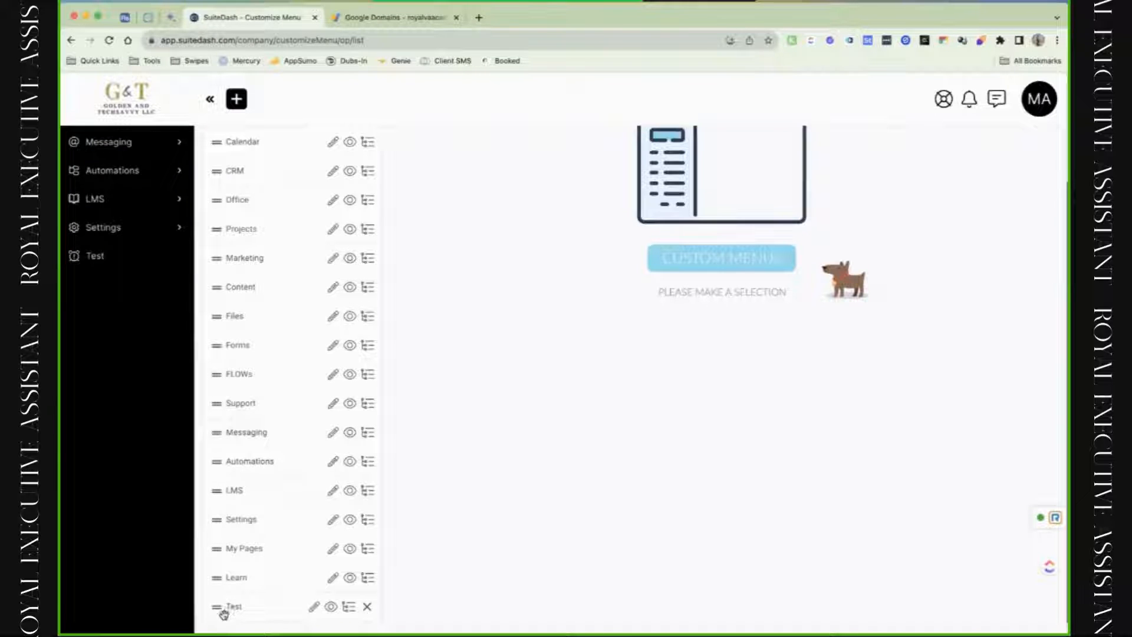
{"action": "scroll", "coordinate": [247, 612], "scroll_direction": "up", "scroll_amount": 5}
{"action": "scroll", "coordinate": [386, 568], "scroll_direction": "down", "scroll_amount": 3}
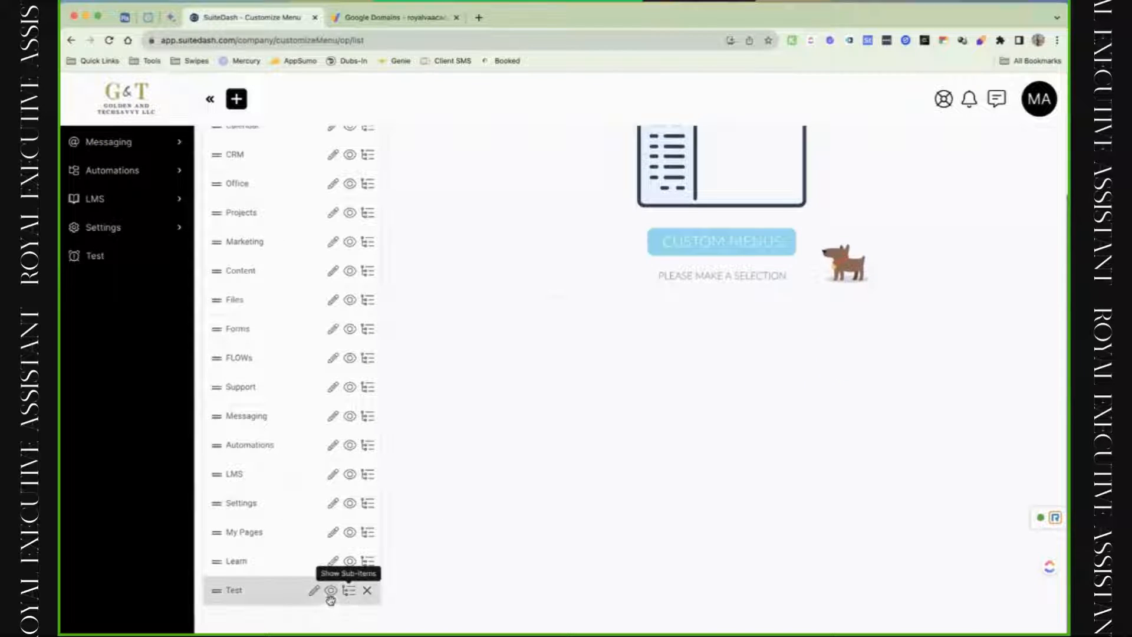
Add a first sub-item under Test that links to the Portal page.
{"action": "left_click", "coordinate": [351, 597]}
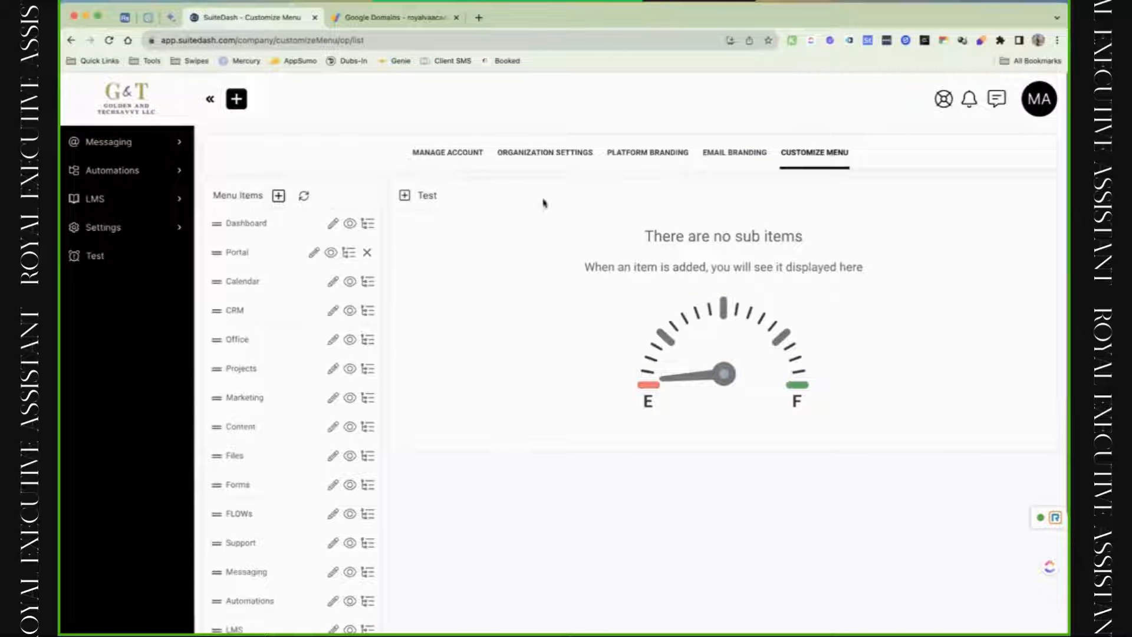
{"action": "left_click", "coordinate": [405, 197]}
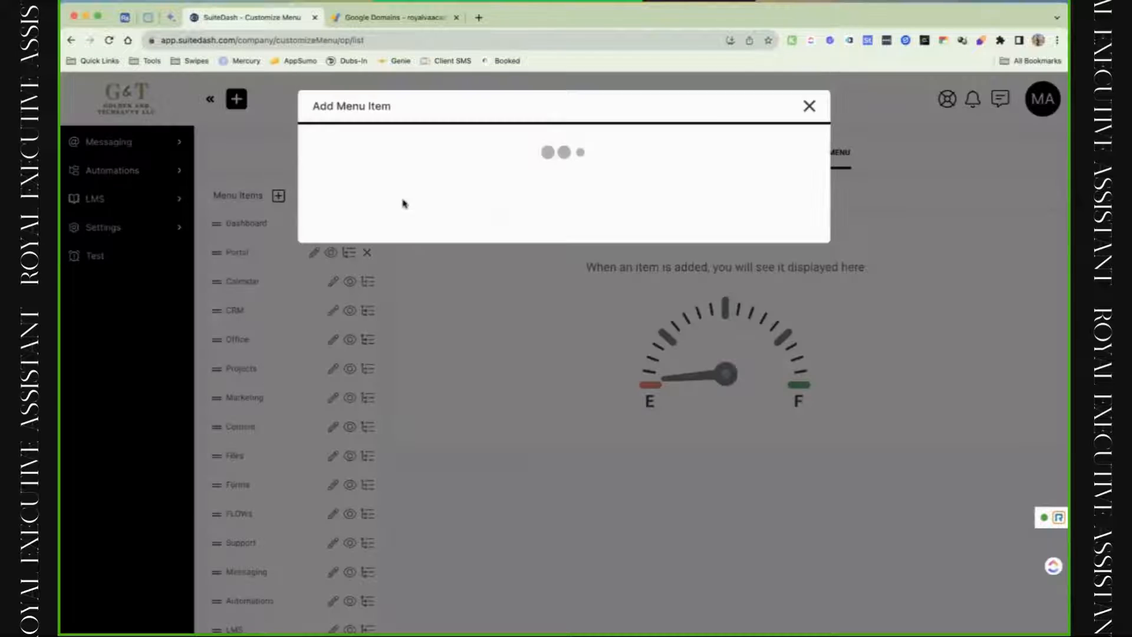
{"action": "left_click", "coordinate": [495, 154]}
{"action": "left_click", "coordinate": [536, 186]}
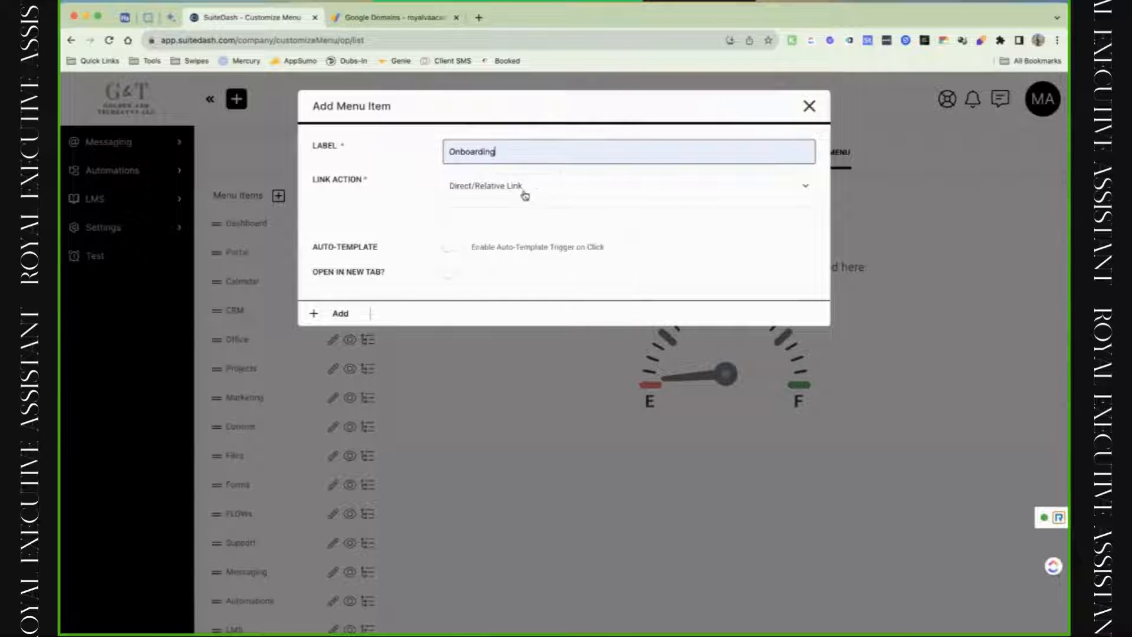
{"action": "left_click", "coordinate": [512, 194]}
{"action": "left_click", "coordinate": [514, 225]}
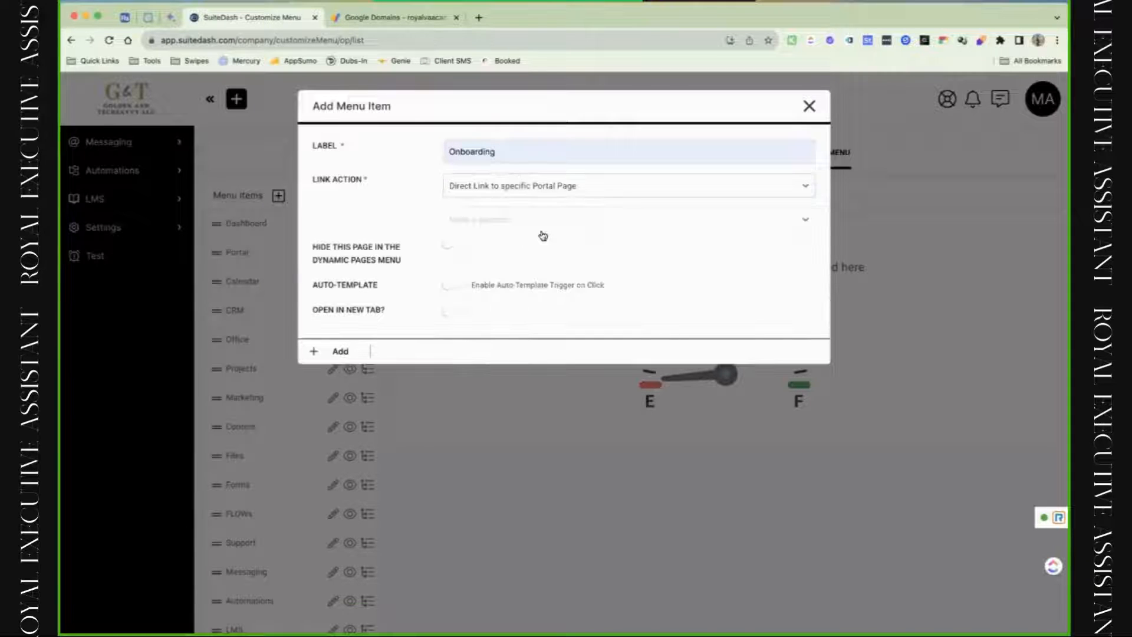
{"action": "left_click", "coordinate": [514, 222]}
{"action": "left_click", "coordinate": [513, 283]}
{"action": "left_click", "coordinate": [340, 351]}
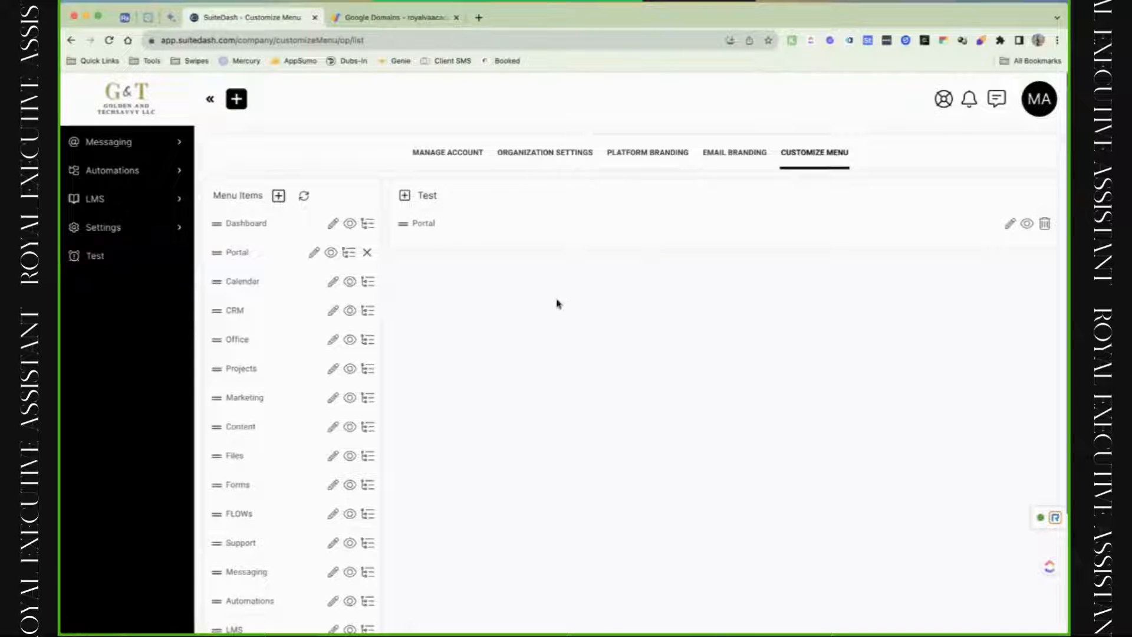
Add an Onboarding sub-item linking to the IRS status-check page, and check it in the sidebar.
{"action": "left_click", "coordinate": [428, 195]}
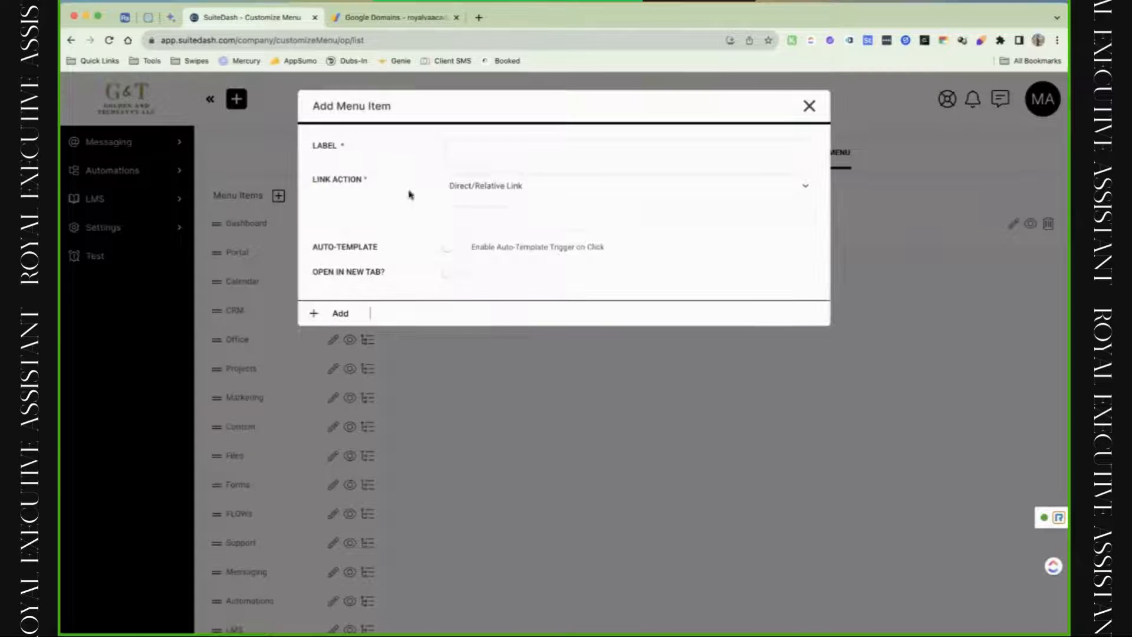
{"action": "left_click", "coordinate": [525, 154]}
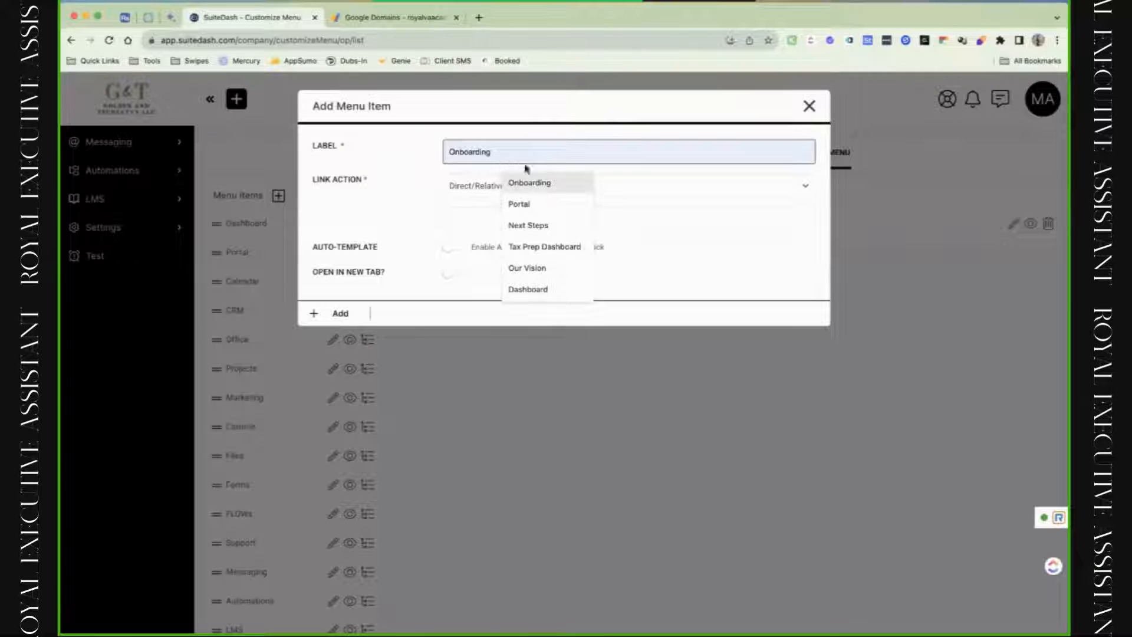
{"action": "left_click", "coordinate": [547, 189]}
{"action": "left_click", "coordinate": [507, 215]}
{"action": "left_click", "coordinate": [580, 252]}
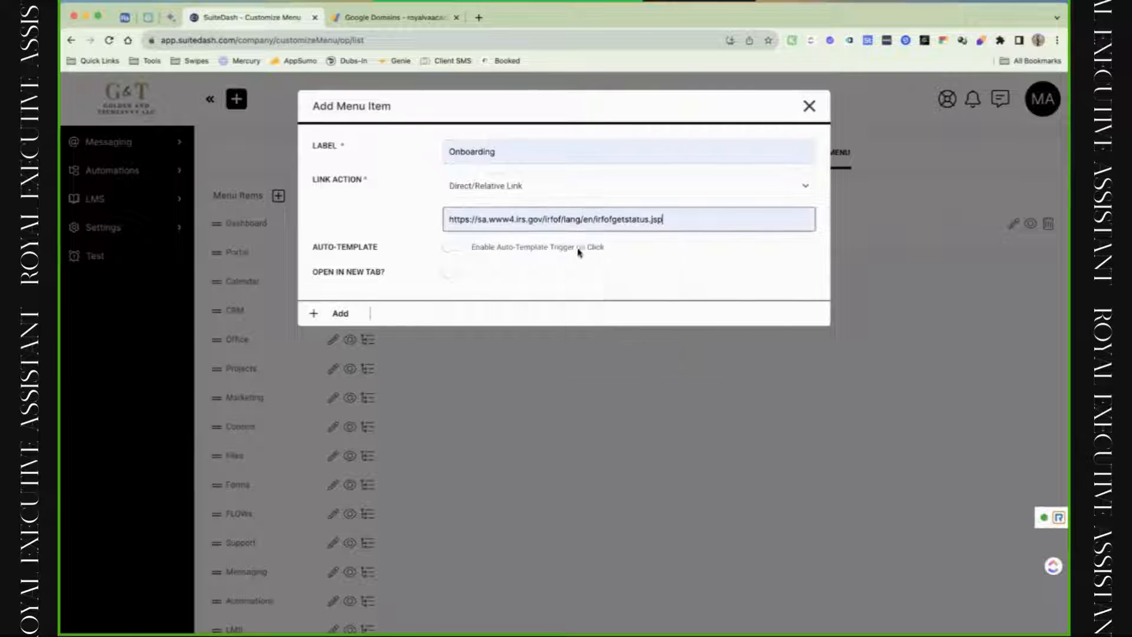
{"action": "left_click", "coordinate": [314, 316]}
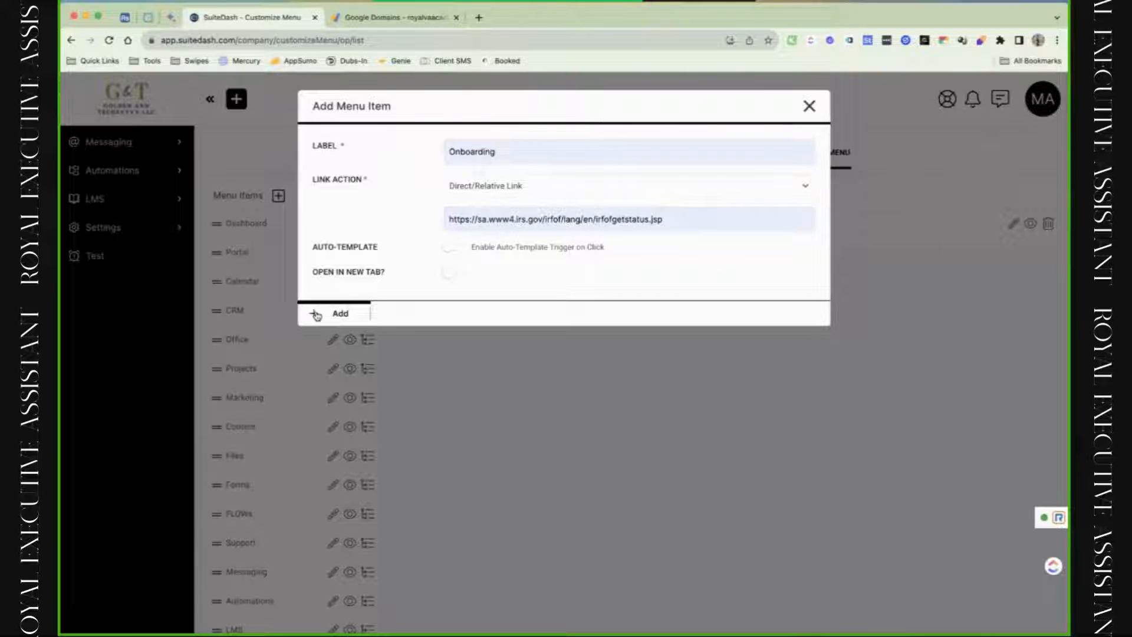
{"action": "left_click", "coordinate": [317, 315]}
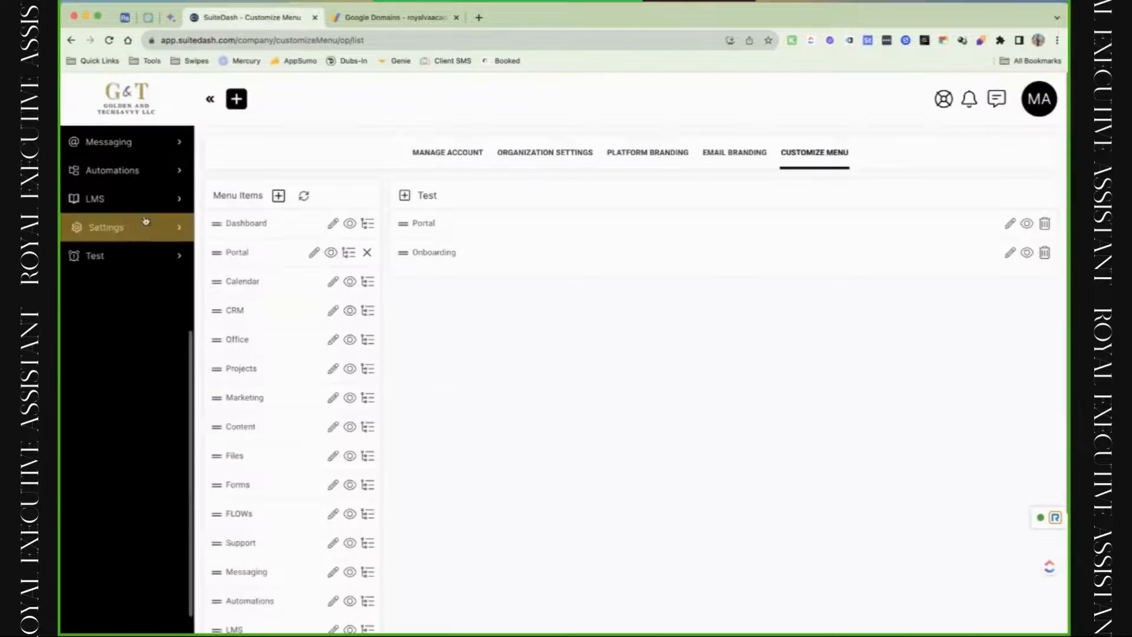
{"action": "left_click", "coordinate": [158, 259]}
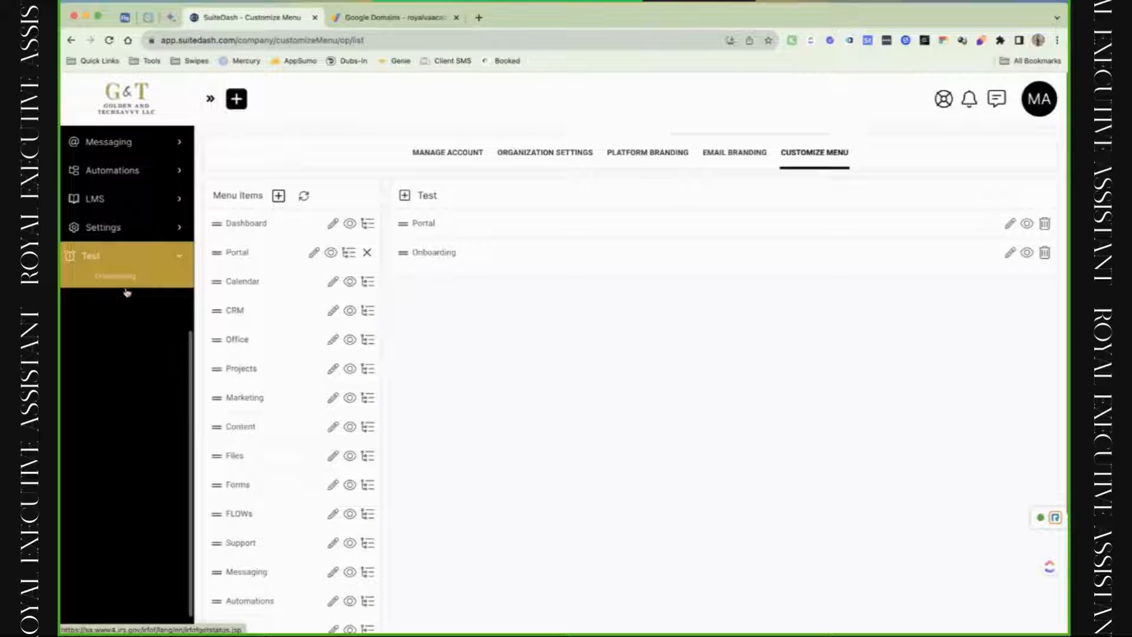
Add a Portal sub-item linking to the IRS refunds page, and verify Test's sub-items.
{"action": "left_click", "coordinate": [406, 197]}
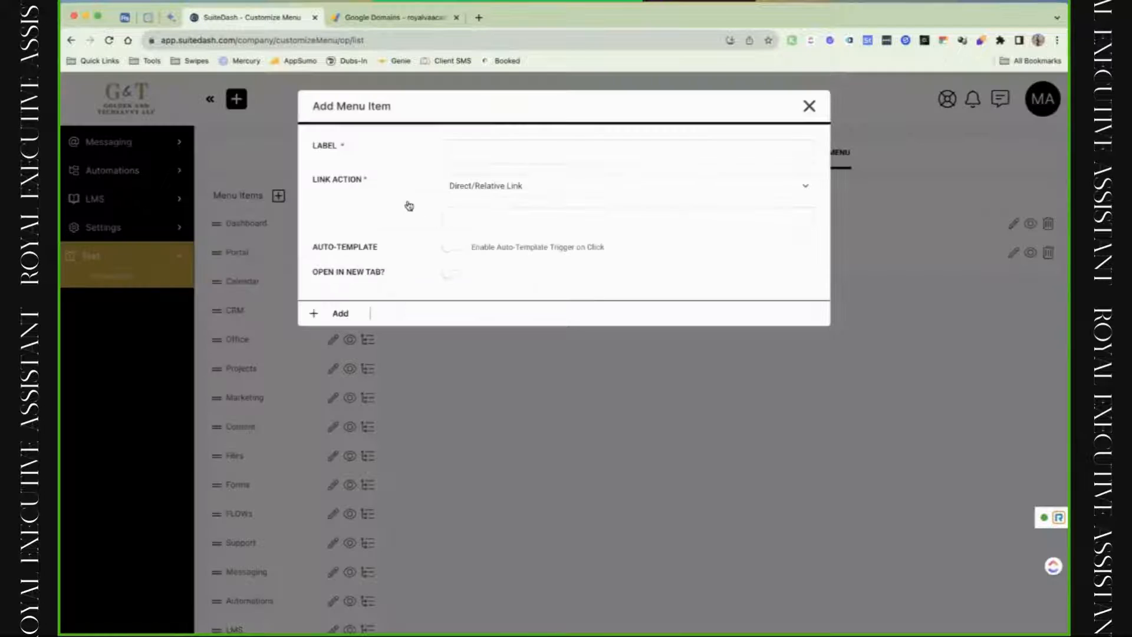
{"action": "left_click", "coordinate": [507, 152]}
{"action": "left_click", "coordinate": [495, 187]}
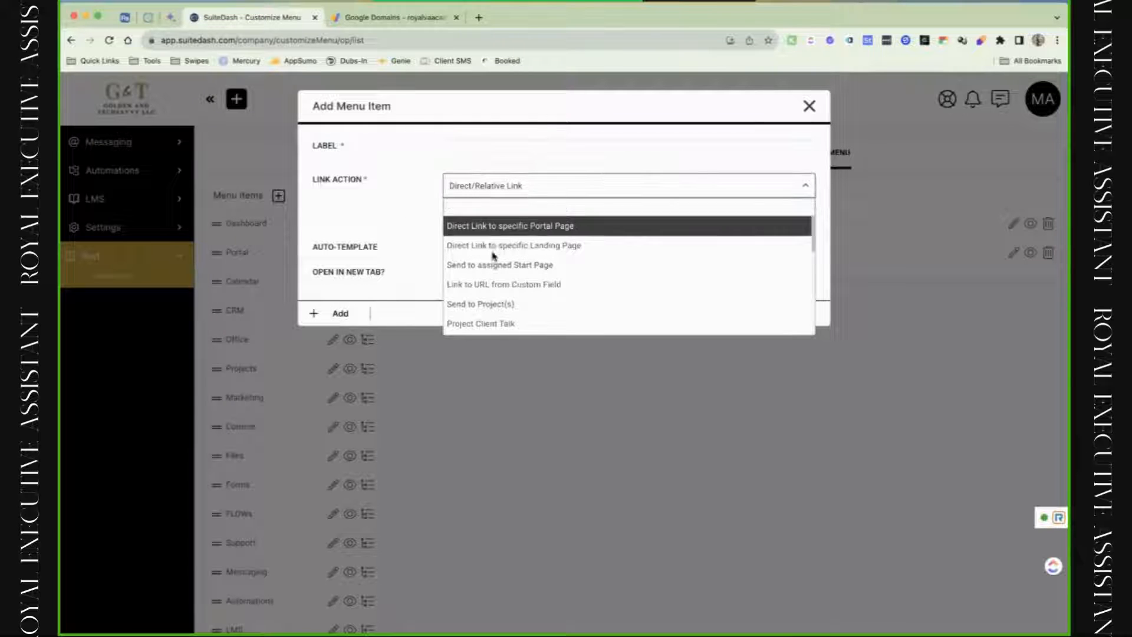
{"action": "left_click", "coordinate": [496, 227]}
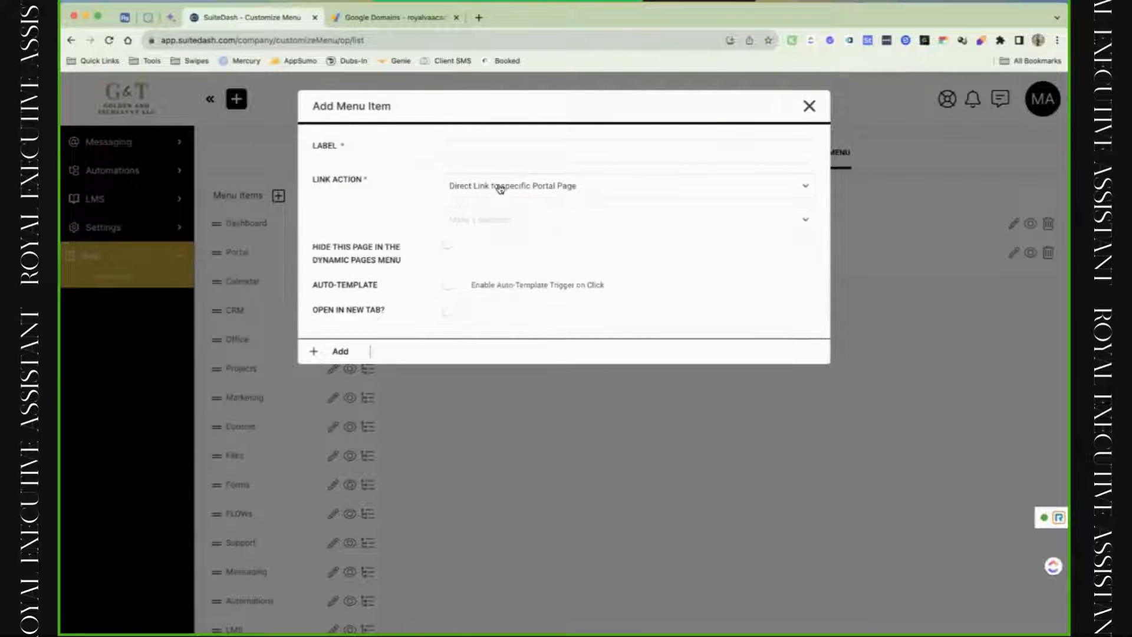
{"action": "left_click", "coordinate": [500, 188]}
{"action": "left_click", "coordinate": [501, 225]}
{"action": "left_click", "coordinate": [498, 155]}
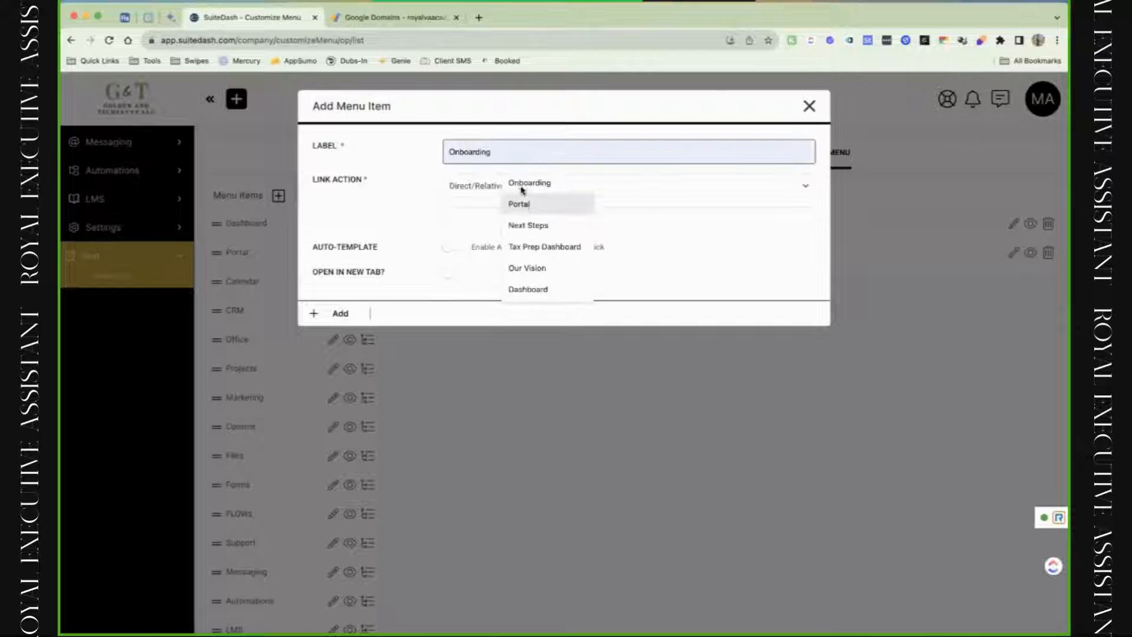
{"action": "left_click", "coordinate": [519, 199]}
{"action": "left_click", "coordinate": [500, 216]}
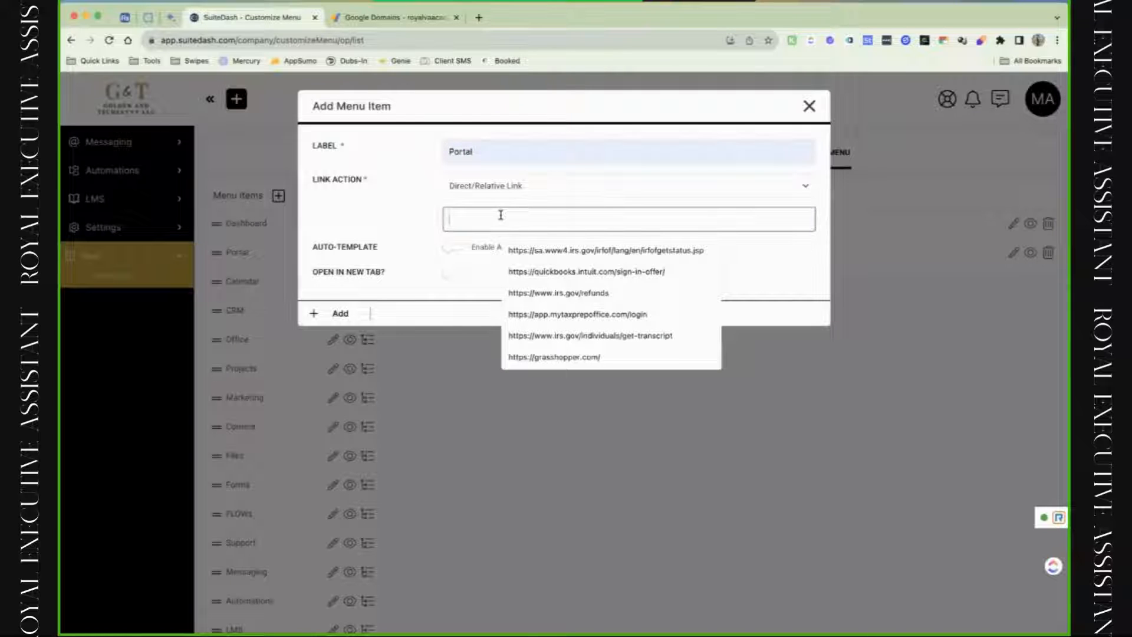
{"action": "left_click", "coordinate": [592, 301]}
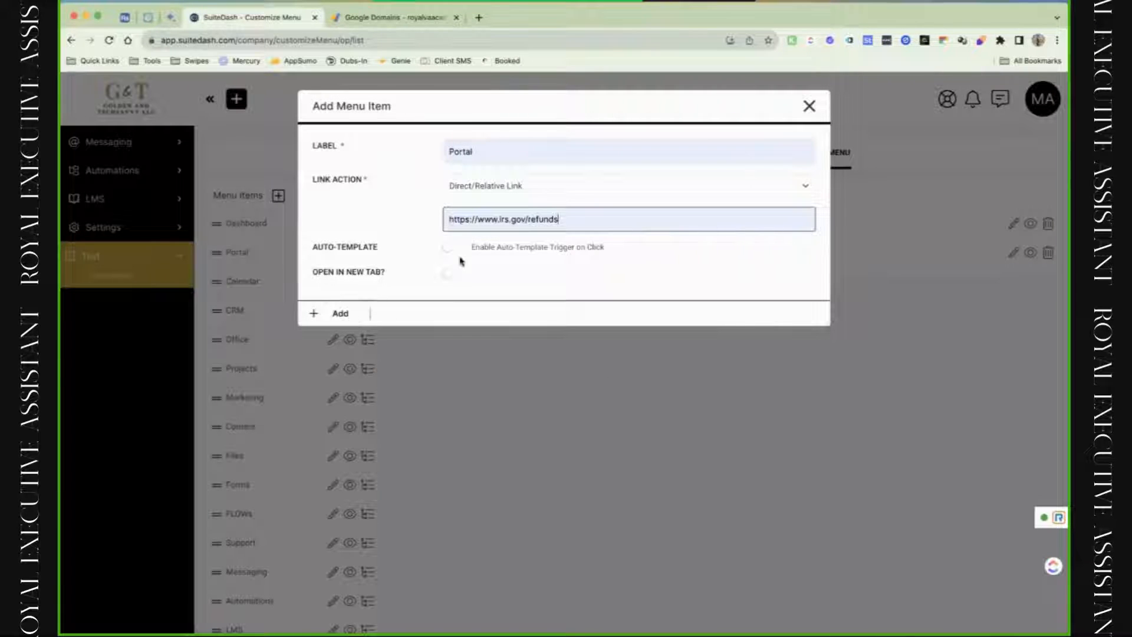
{"action": "left_click", "coordinate": [337, 316]}
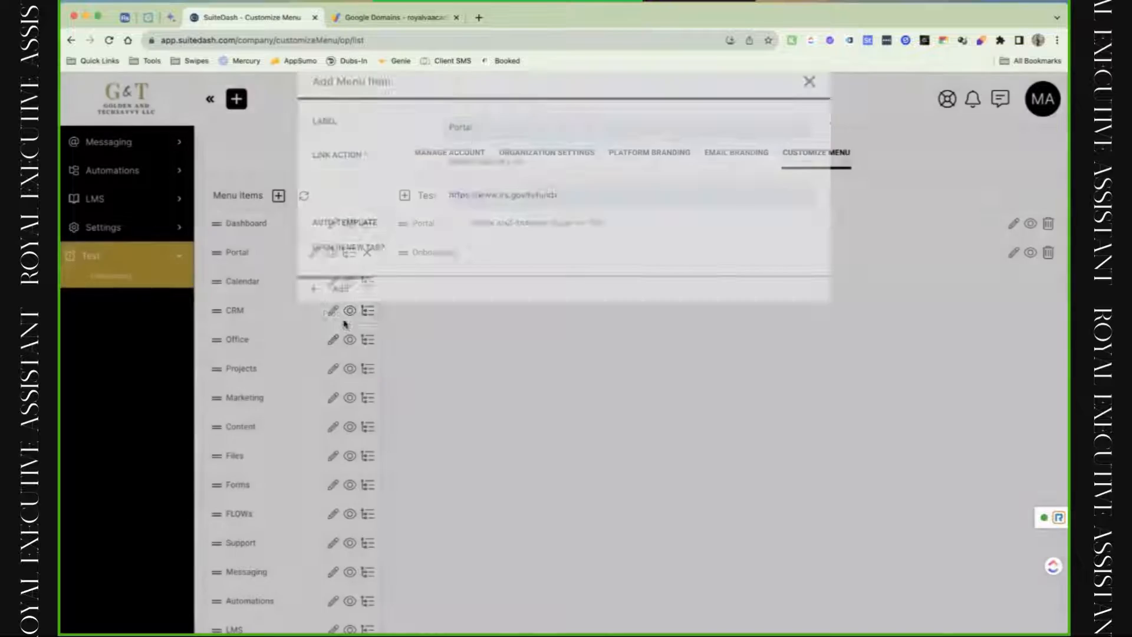
{"action": "left_click", "coordinate": [176, 264]}
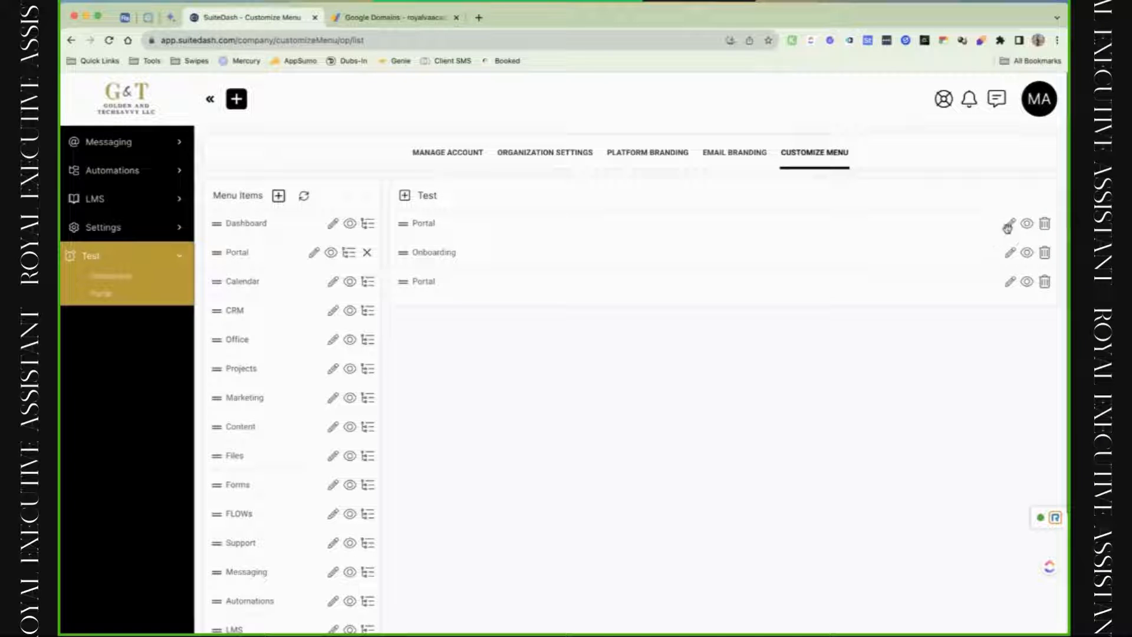
{"action": "left_click", "coordinate": [1027, 225]}
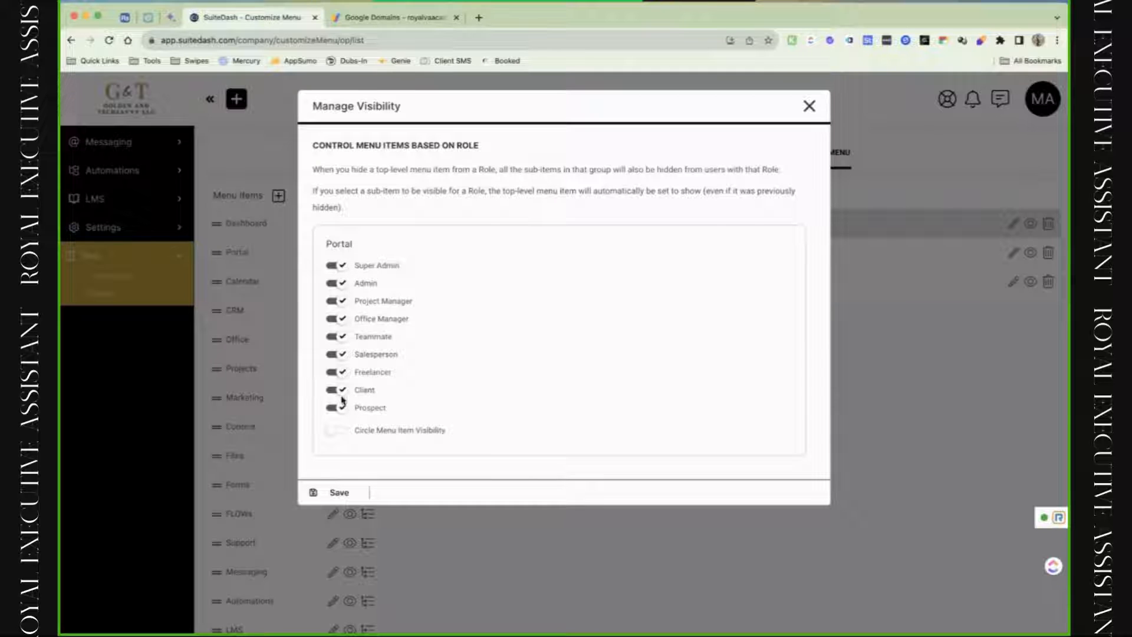
{"action": "left_click", "coordinate": [332, 431]}
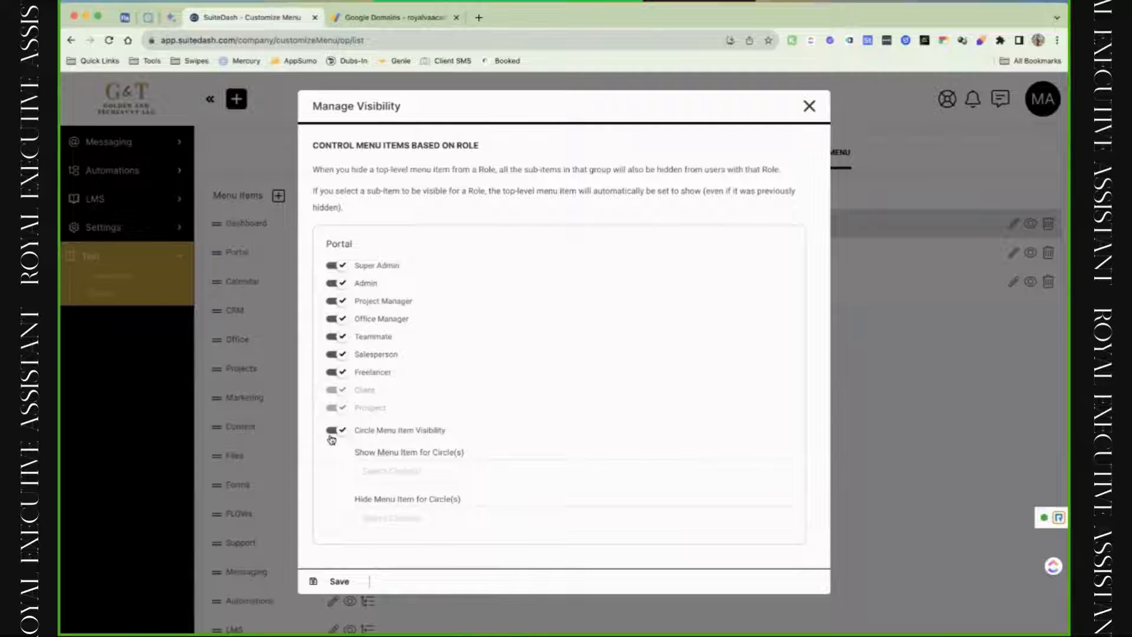
{"action": "left_click", "coordinate": [809, 105]}
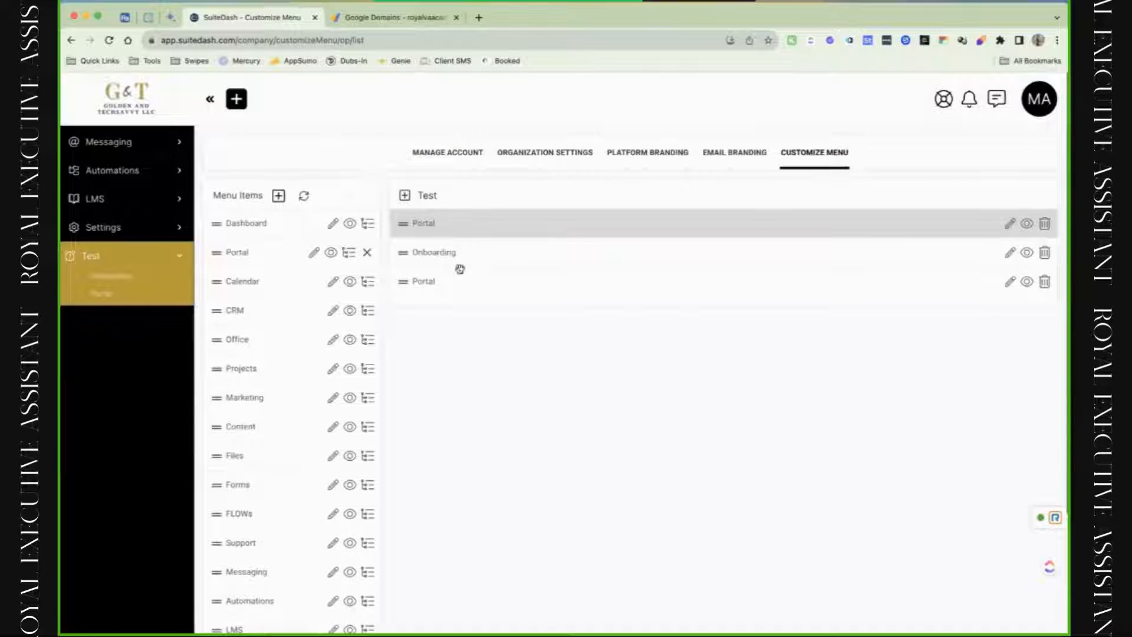
Drag the Test group to the top of the menu and delete it.
{"action": "scroll", "coordinate": [309, 440], "scroll_direction": "down", "scroll_amount": 5}
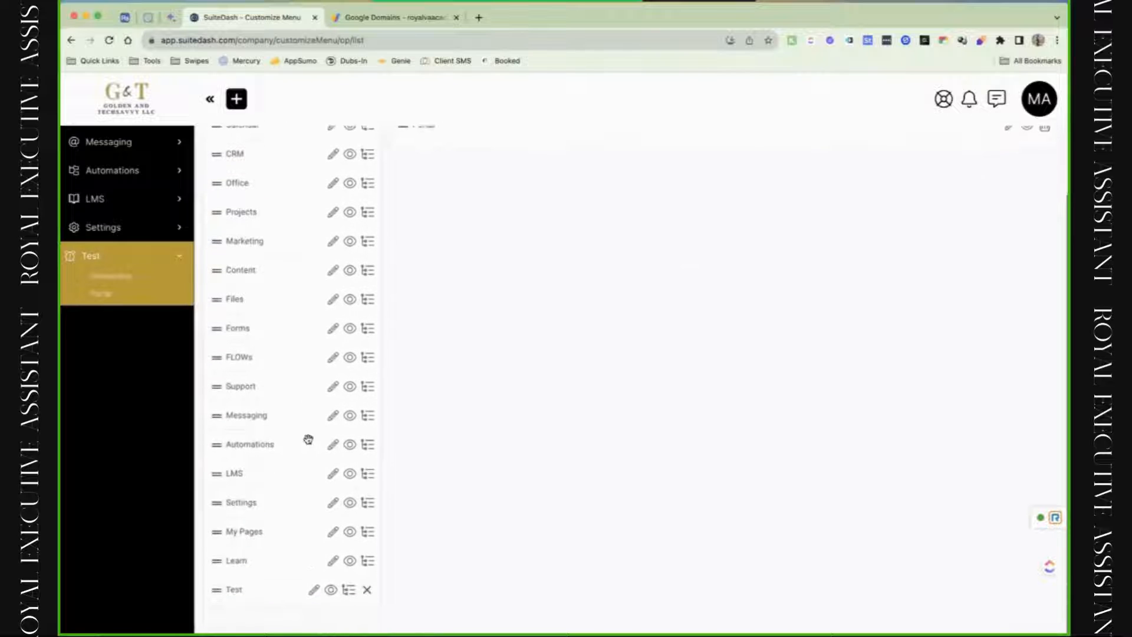
{"action": "left_click_drag", "start_coordinate": [224, 598], "coordinate": [260, 165]}
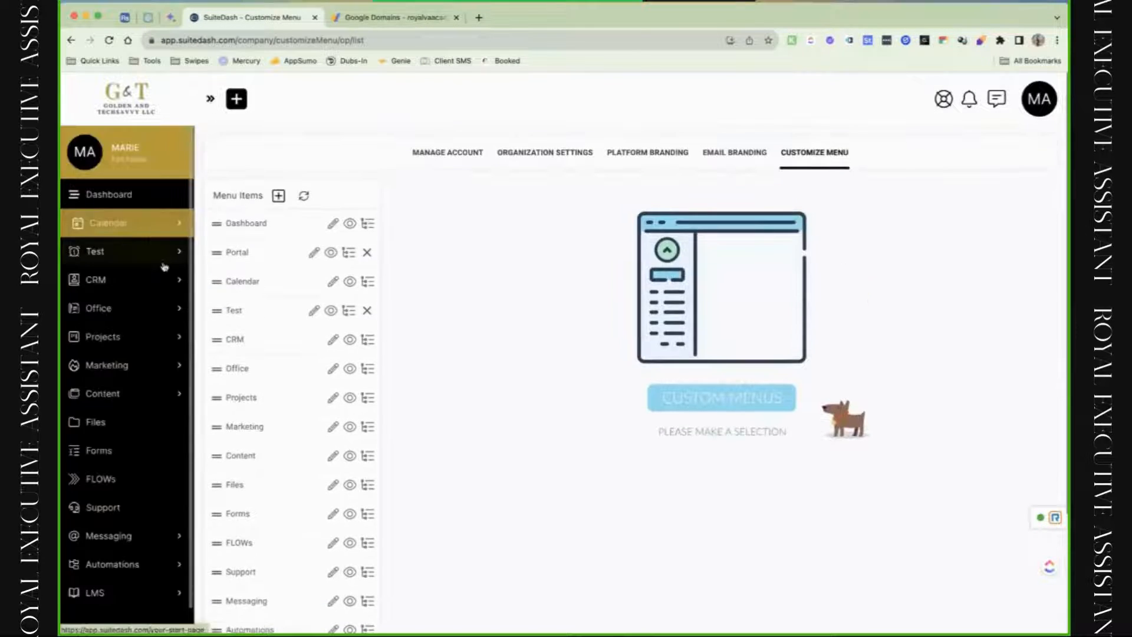
{"action": "left_click_drag", "start_coordinate": [253, 298], "coordinate": [245, 224]}
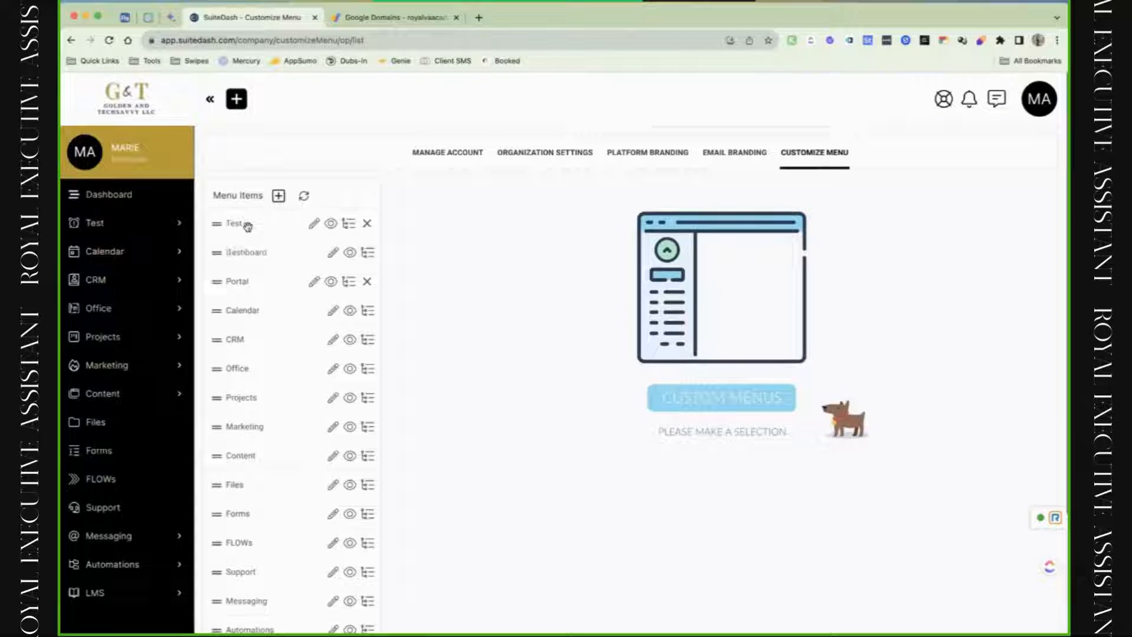
{"action": "left_click", "coordinate": [367, 225]}
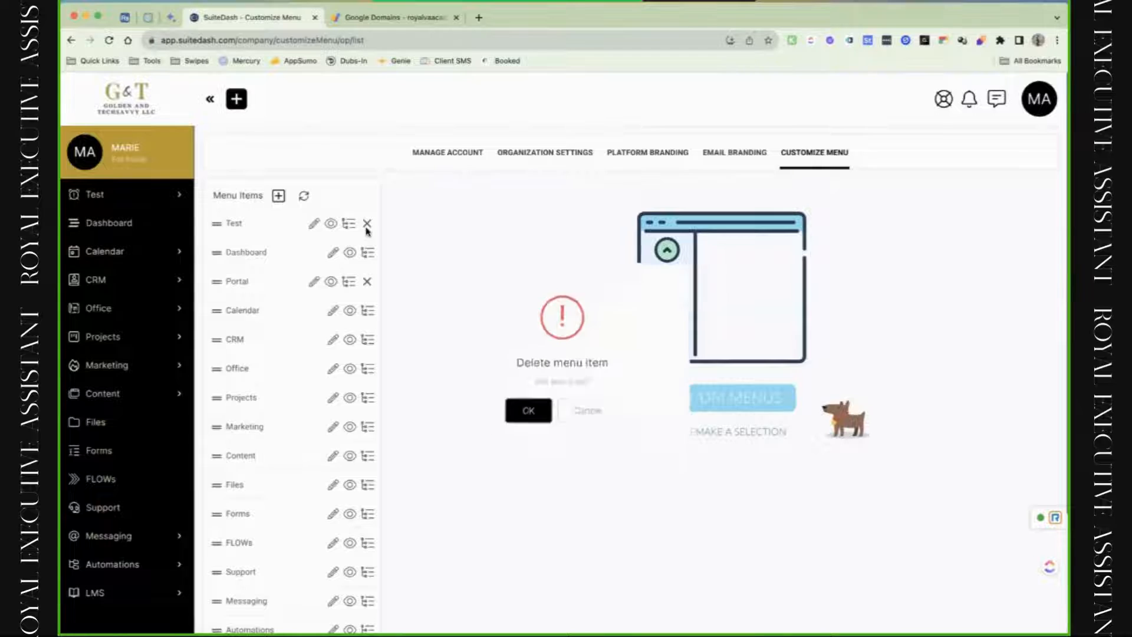
{"action": "left_click", "coordinate": [521, 421]}
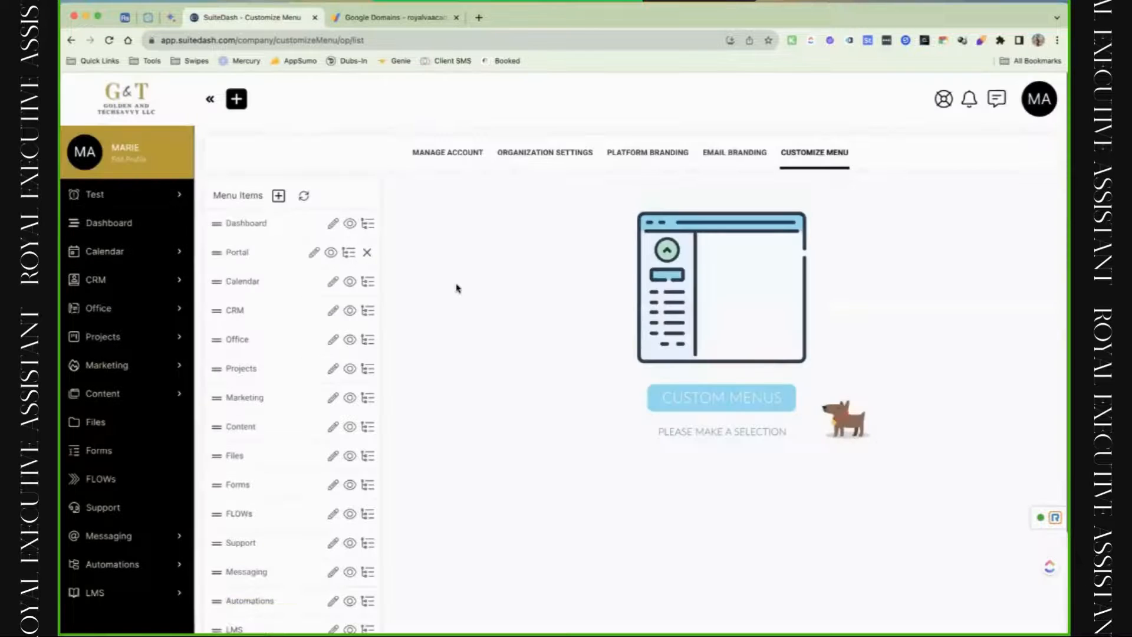
Move Calendar down, Projects up and Office down, then choose to reset the default order.
{"action": "left_click_drag", "start_coordinate": [272, 276], "coordinate": [274, 431]}
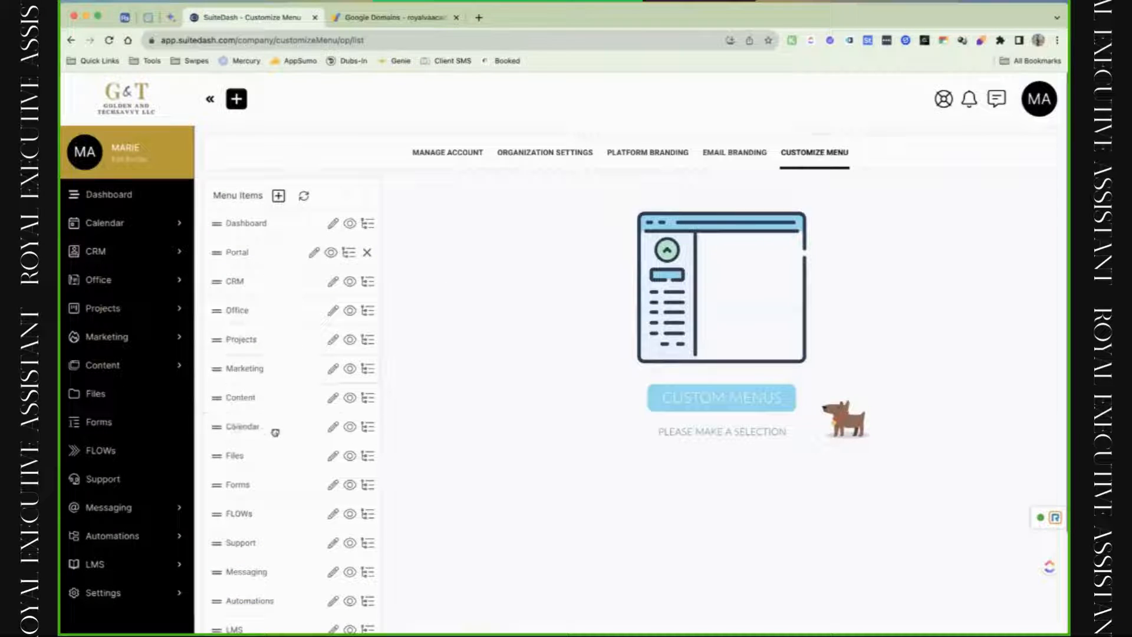
{"action": "left_click_drag", "start_coordinate": [267, 342], "coordinate": [263, 513]}
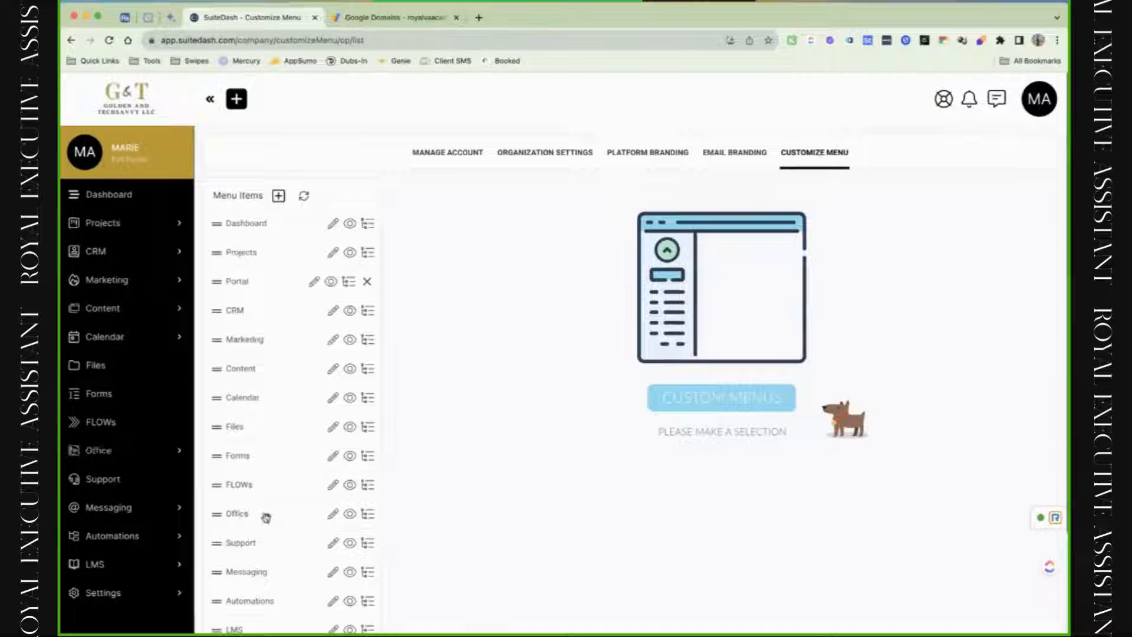
{"action": "left_click", "coordinate": [304, 201]}
Restore the default menu and rename the Office item to Finances.
{"action": "left_click", "coordinate": [530, 438]}
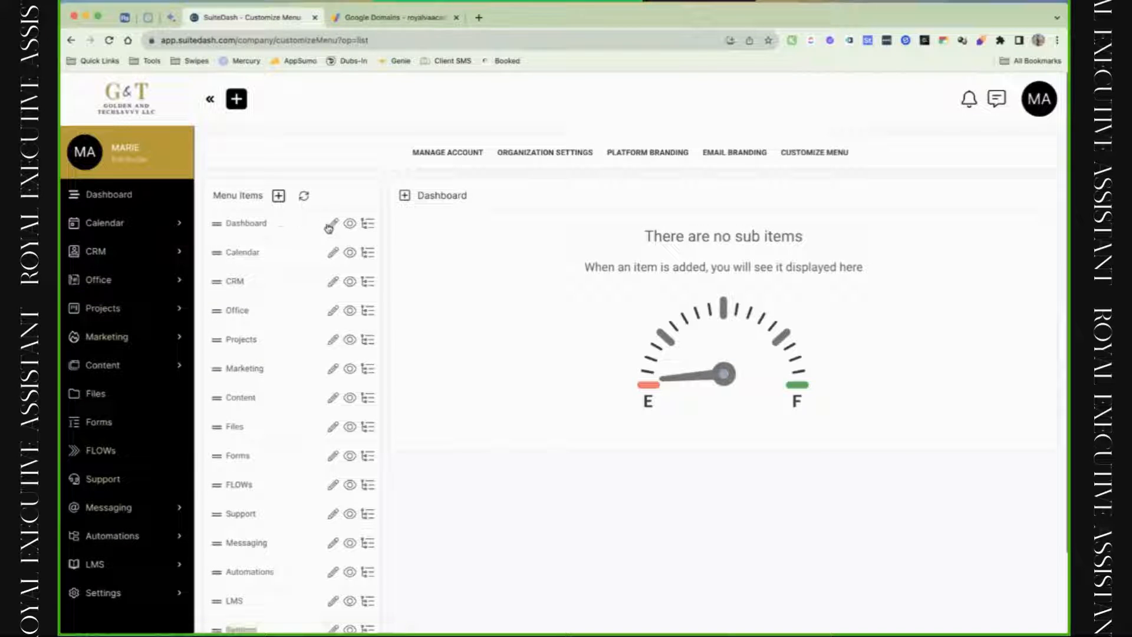
{"action": "left_click", "coordinate": [333, 312]}
{"action": "left_click", "coordinate": [480, 151]}
{"action": "double_click", "coordinate": [480, 151]}
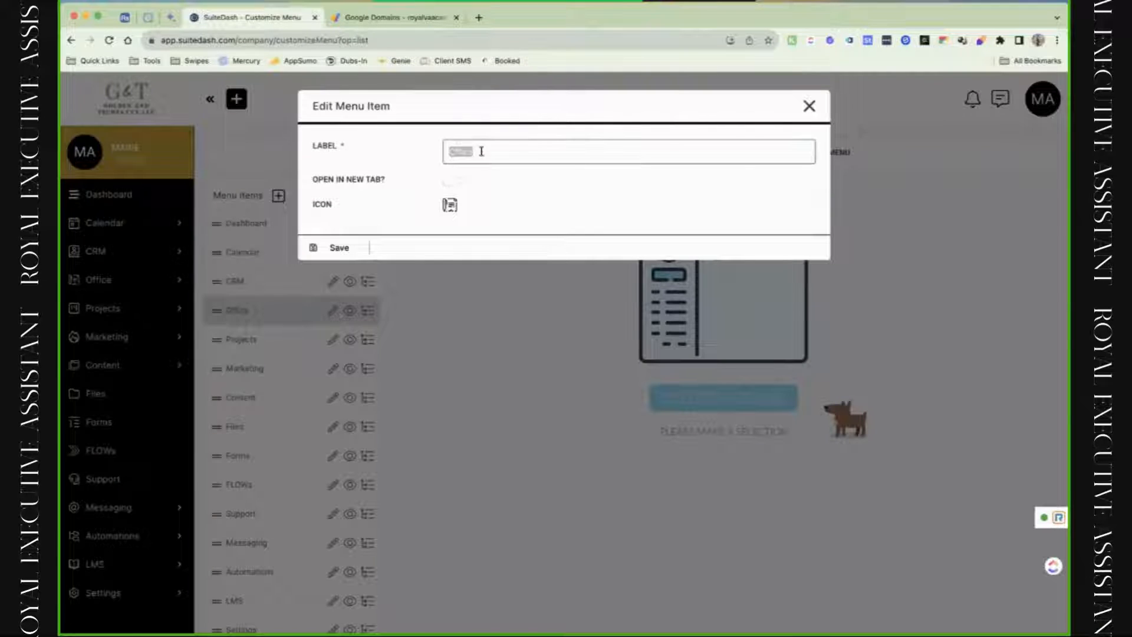
{"action": "type", "text": "Finances"}
{"action": "left_click", "coordinate": [330, 246]}
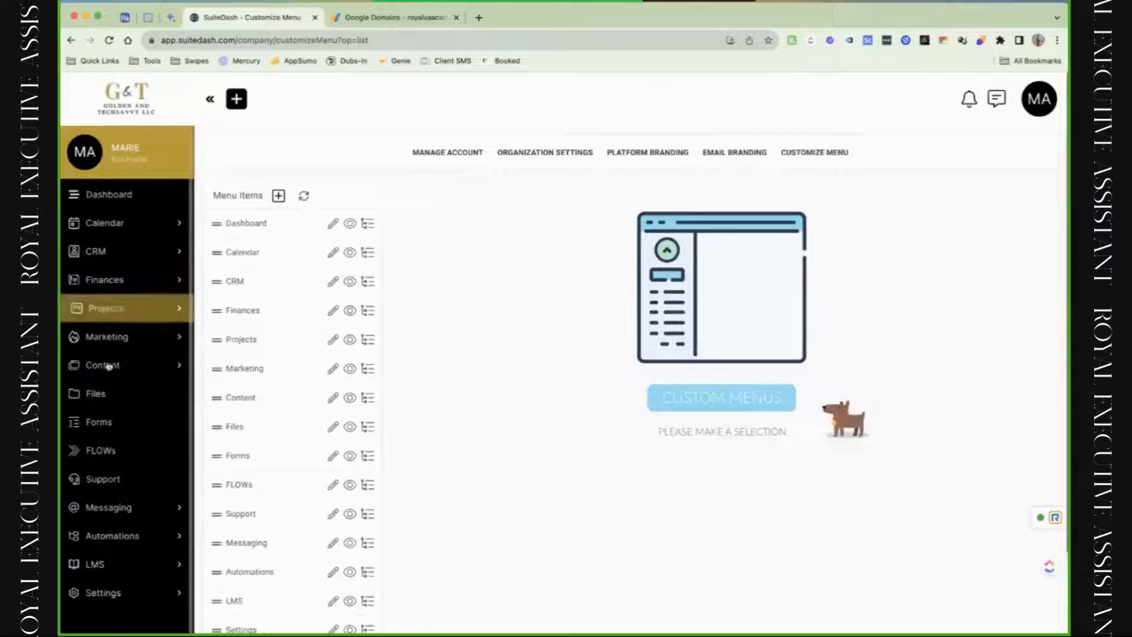
Expand and collapse Finances in the sidebar, then open the CRM item's edit dialog.
{"action": "left_click", "coordinate": [118, 279]}
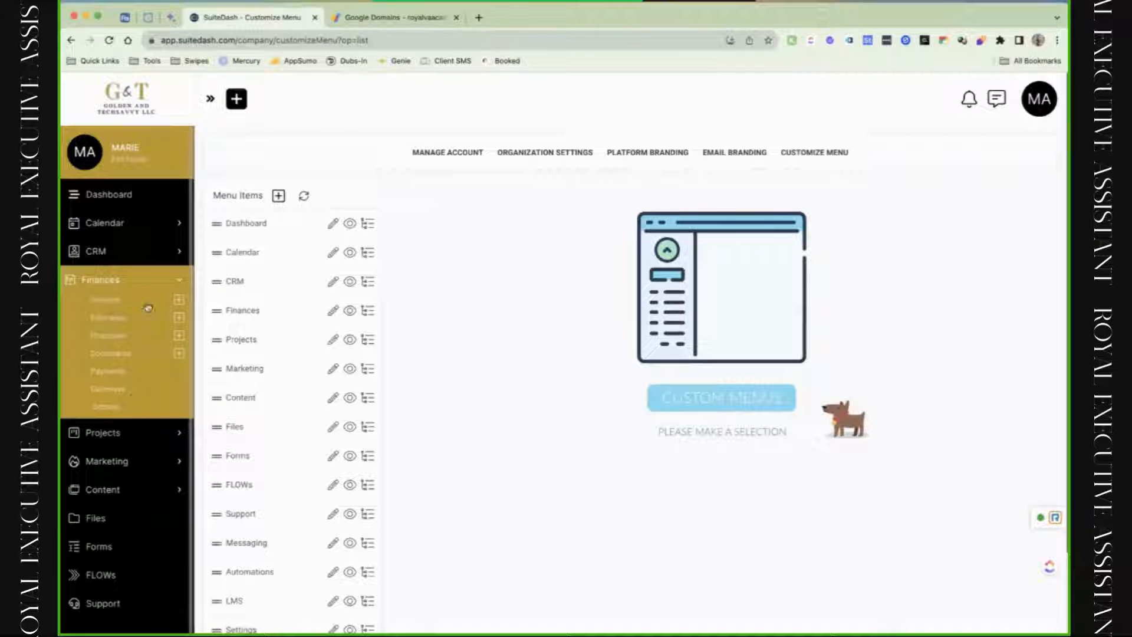
{"action": "left_click", "coordinate": [181, 282]}
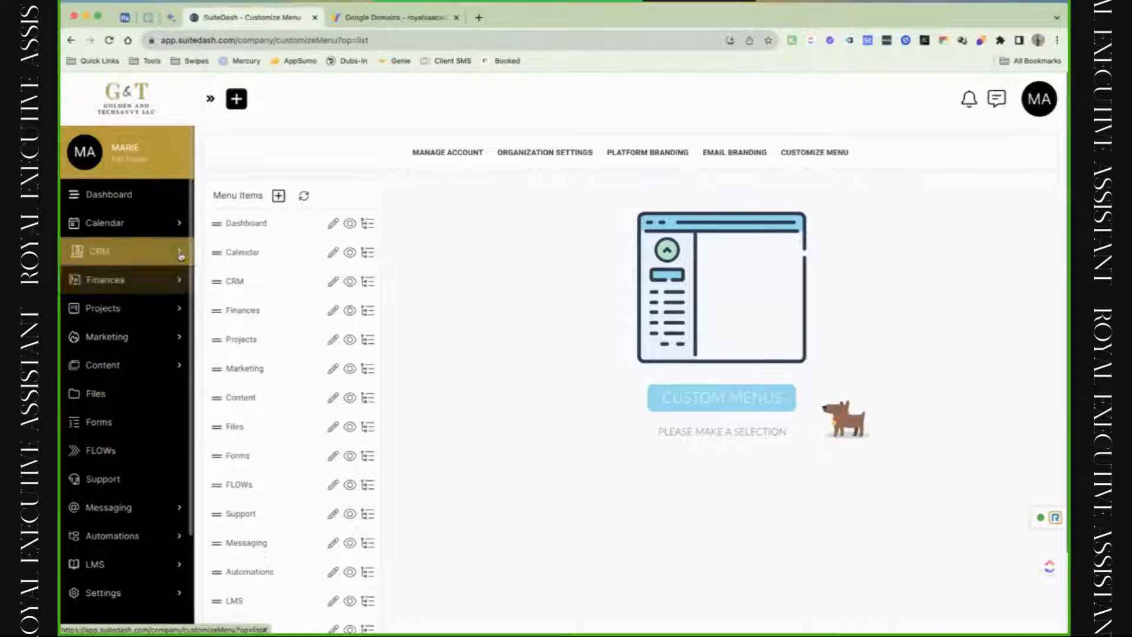
{"action": "left_click", "coordinate": [333, 282]}
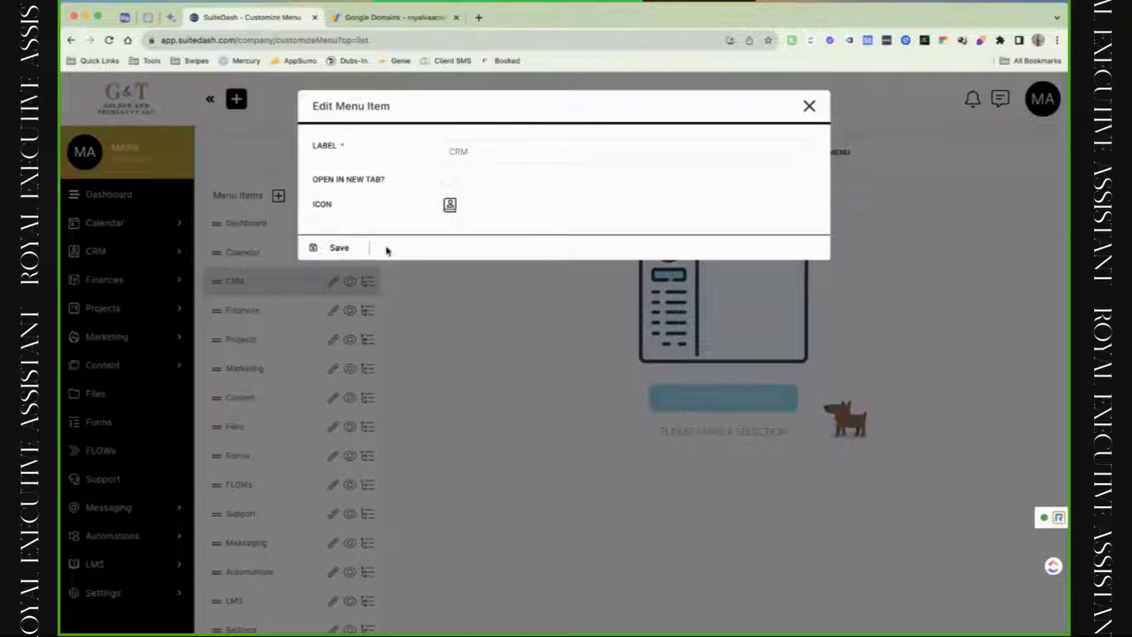
Rename CRM's Circles sub-item to Groups, then open the MA account menu.
{"action": "left_click", "coordinate": [809, 107]}
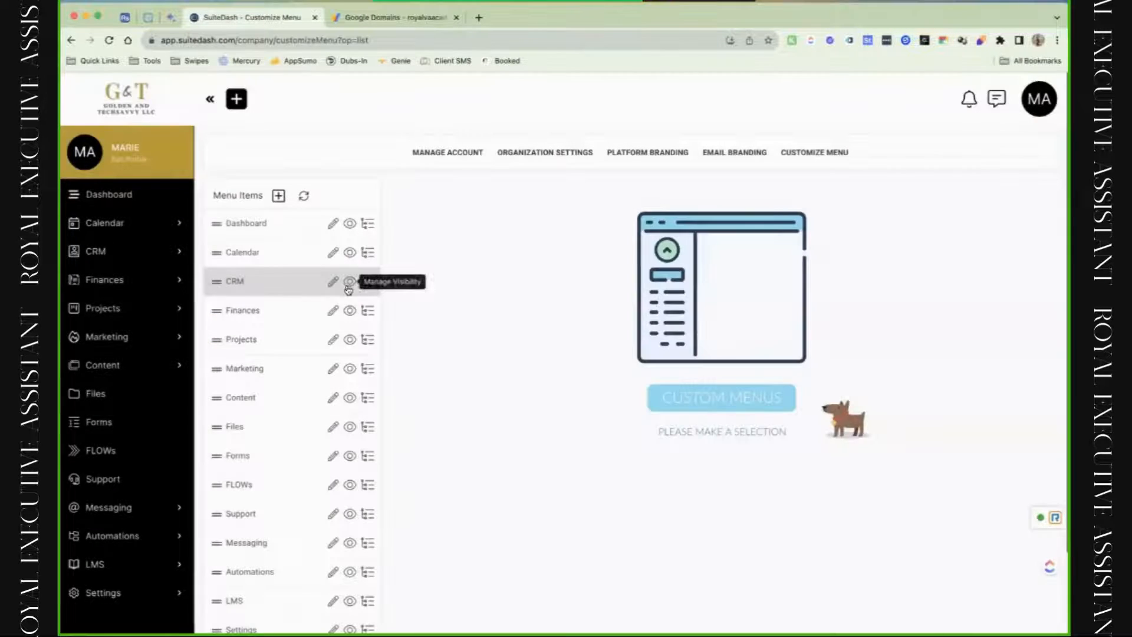
{"action": "left_click", "coordinate": [366, 288]}
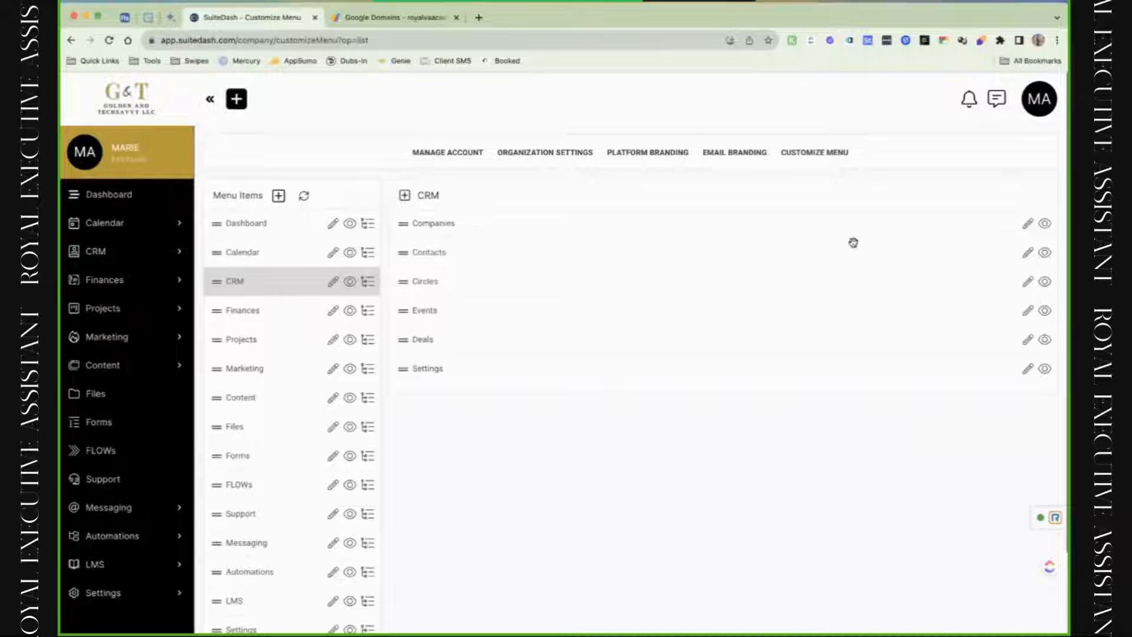
{"action": "left_click", "coordinate": [1028, 281]}
{"action": "type", "text": "G"}
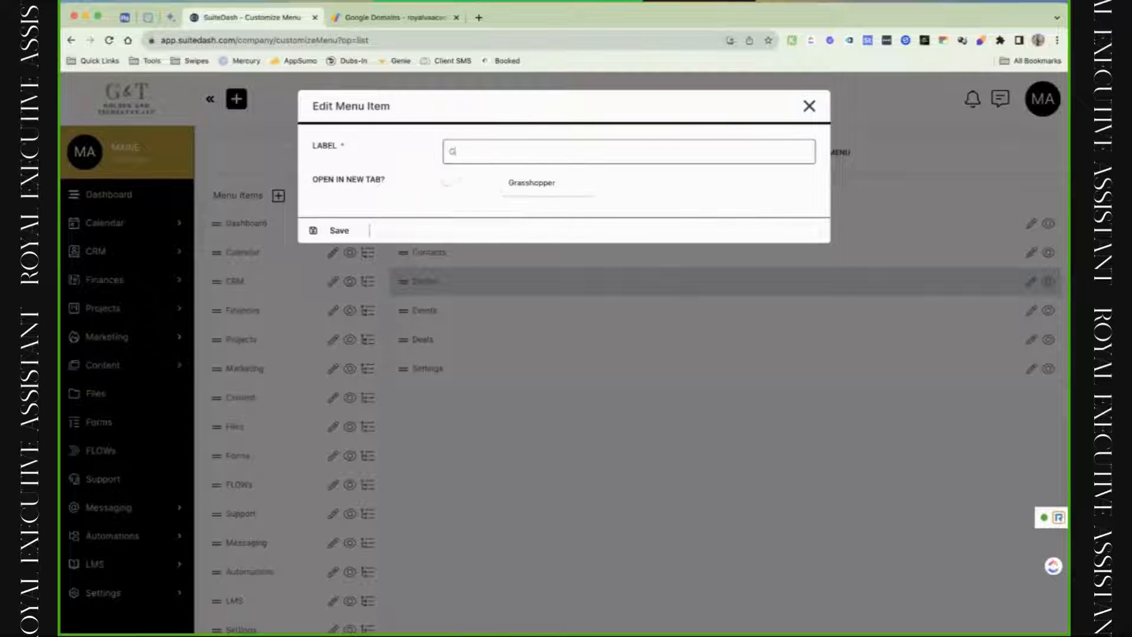
{"action": "type", "text": "roups"}
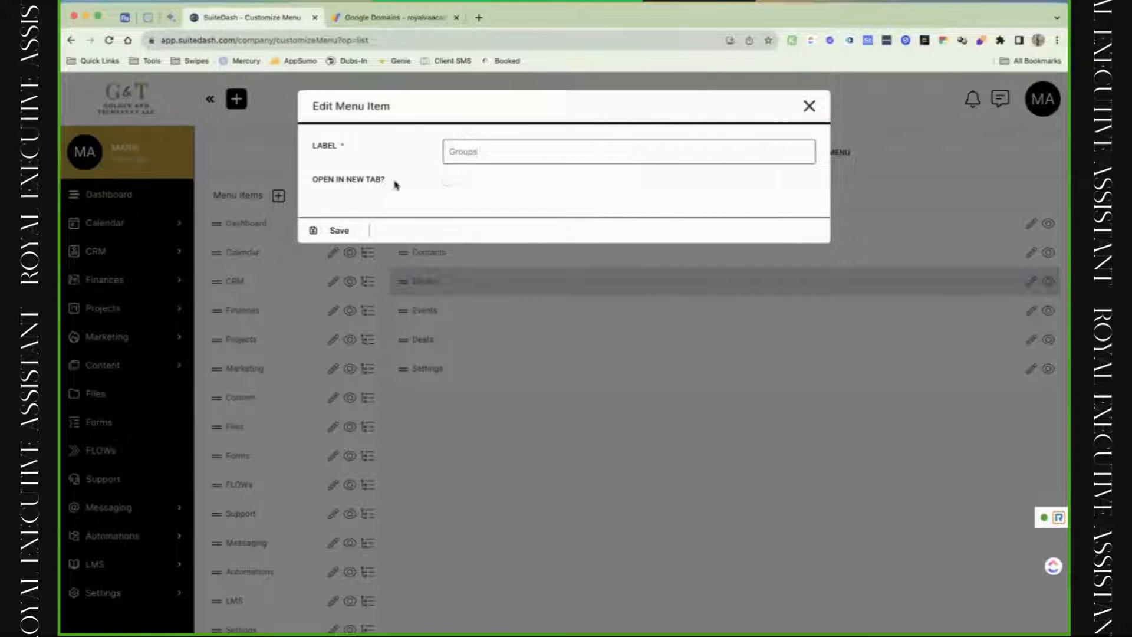
{"action": "left_click", "coordinate": [357, 229]}
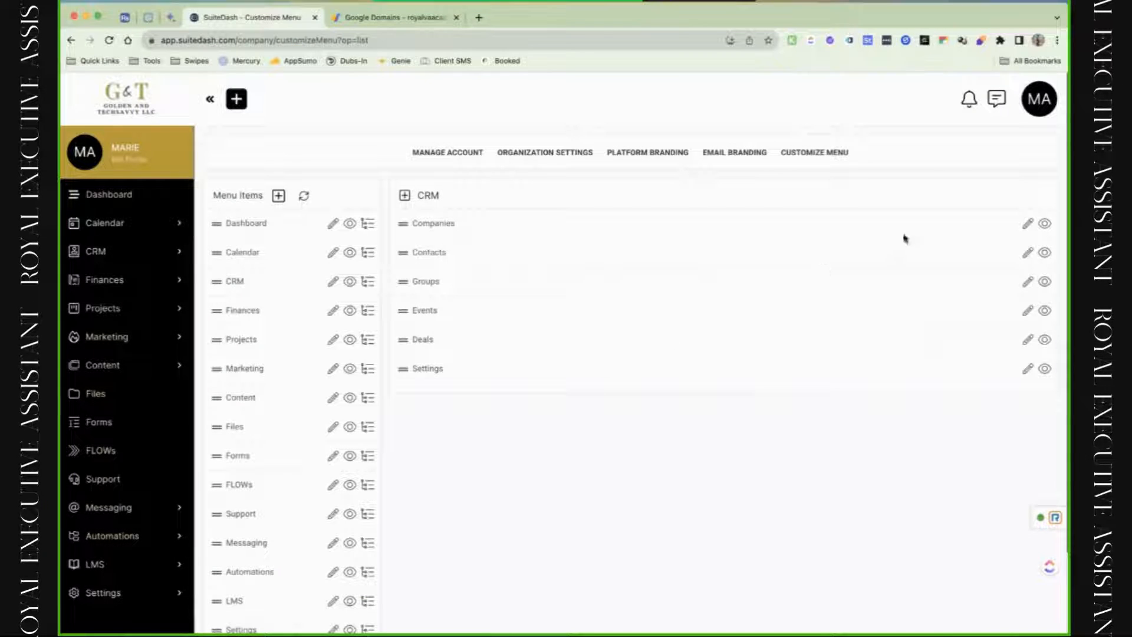
{"action": "left_click", "coordinate": [1033, 109]}
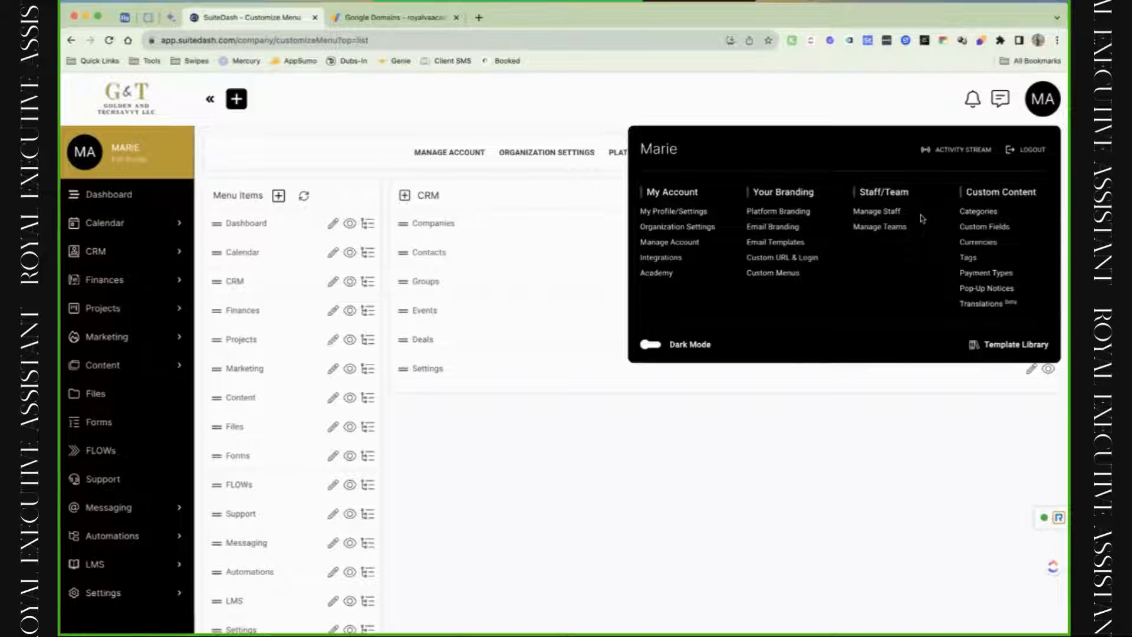
Open Manage Staff, start a new staff member, and view the Staff Role options.
{"action": "left_click", "coordinate": [884, 213]}
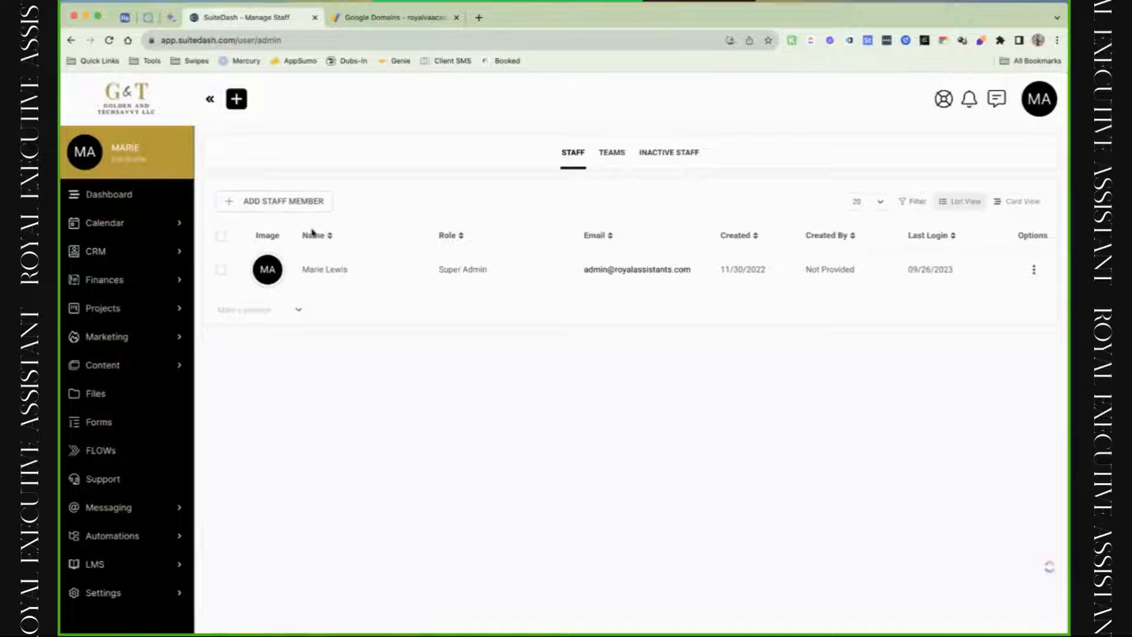
{"action": "left_click", "coordinate": [311, 211]}
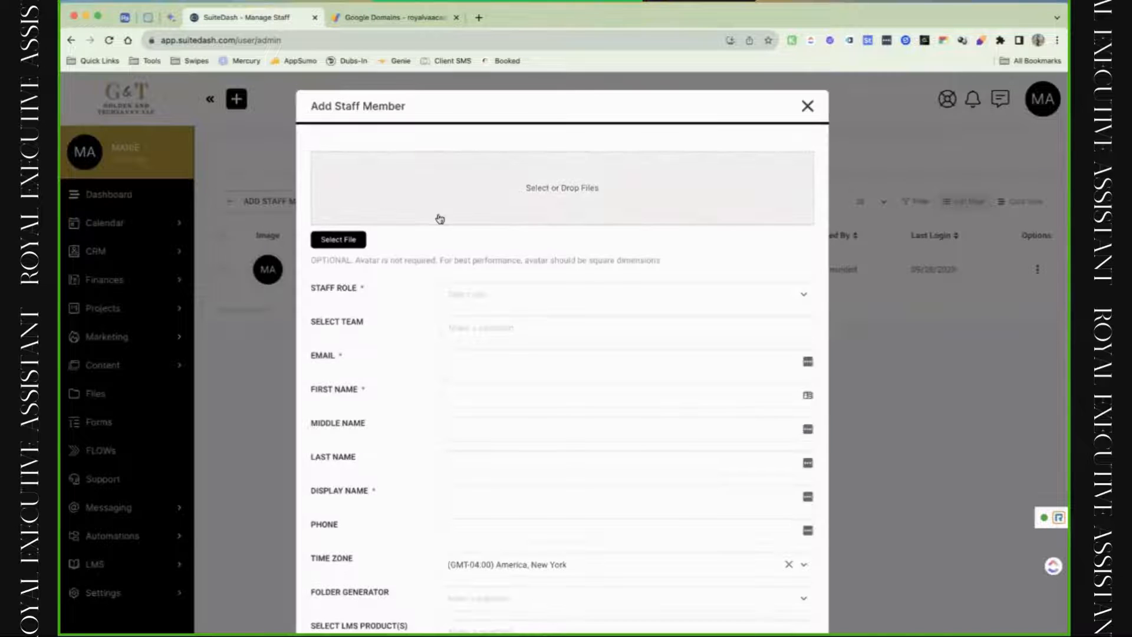
{"action": "left_click", "coordinate": [479, 301]}
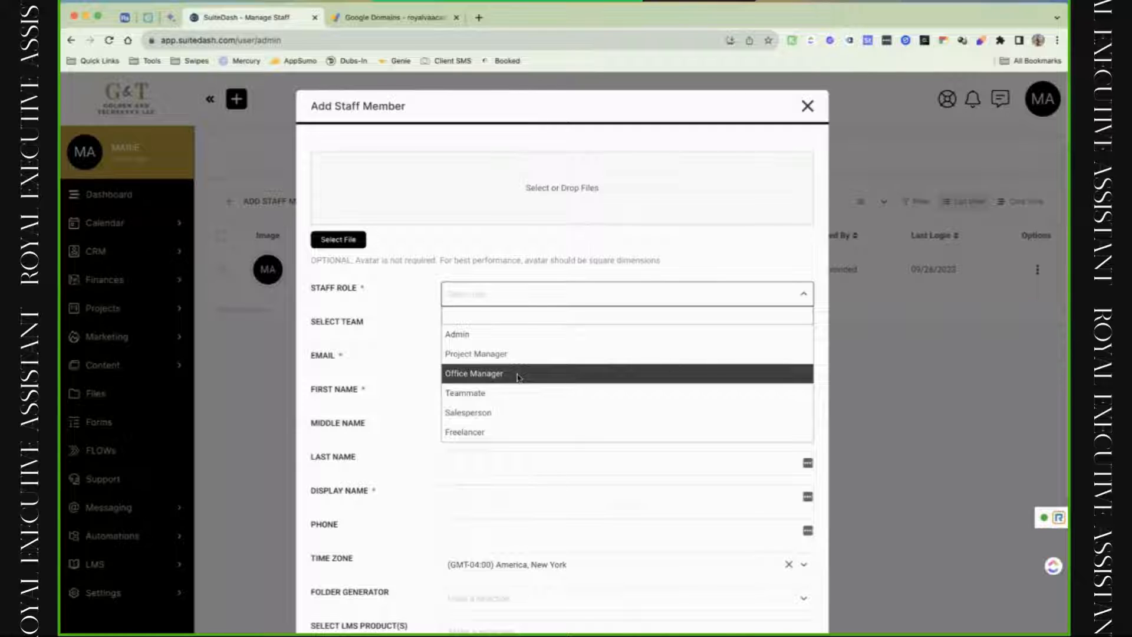
Set the staff role to Admin and look over the team, email and first name fields.
{"action": "left_click", "coordinate": [458, 340]}
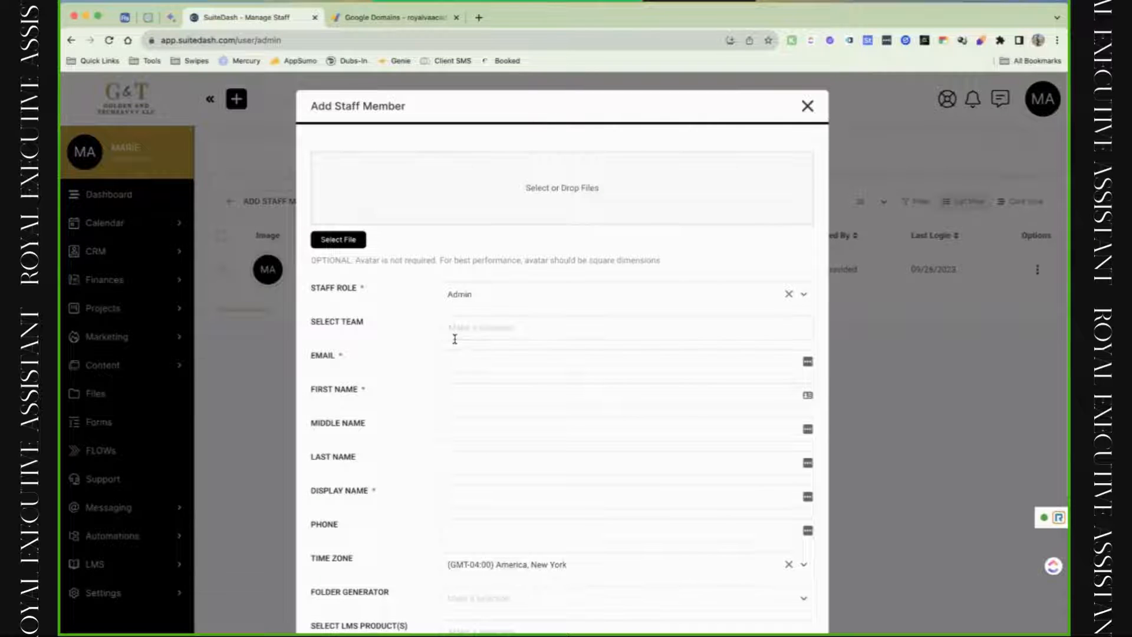
{"action": "left_click", "coordinate": [452, 335]}
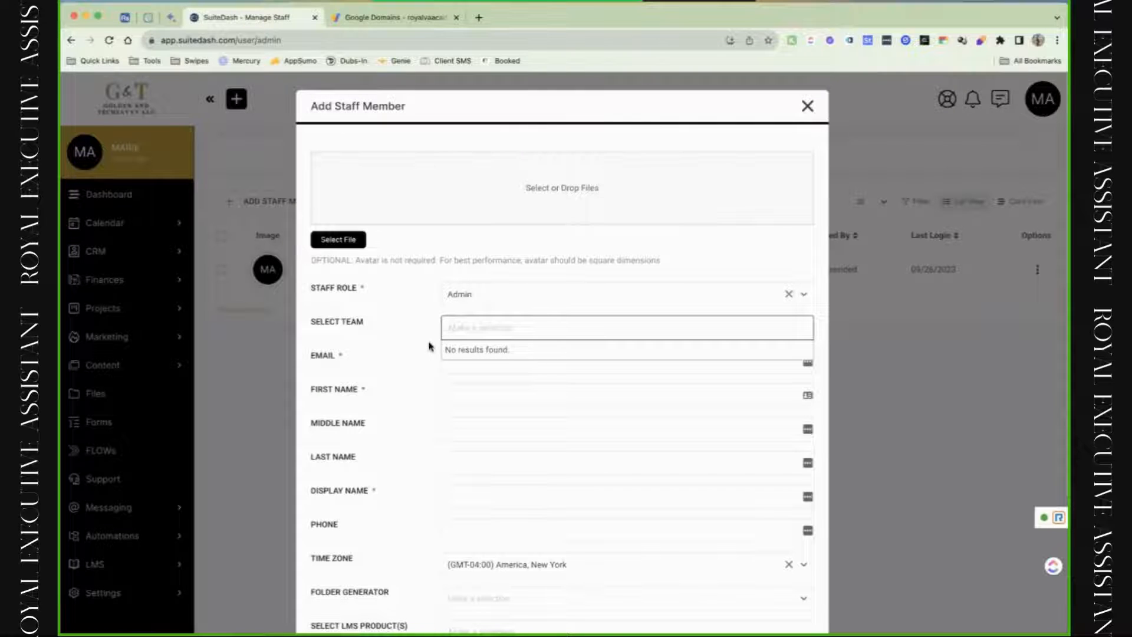
{"action": "left_click", "coordinate": [476, 361]}
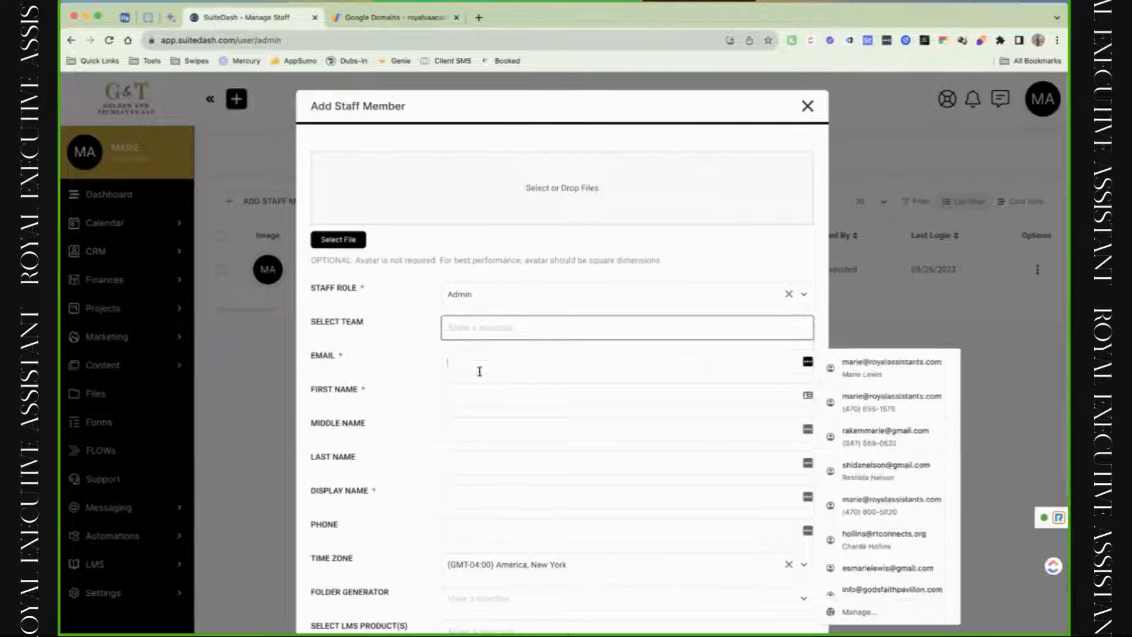
{"action": "left_click", "coordinate": [465, 399]}
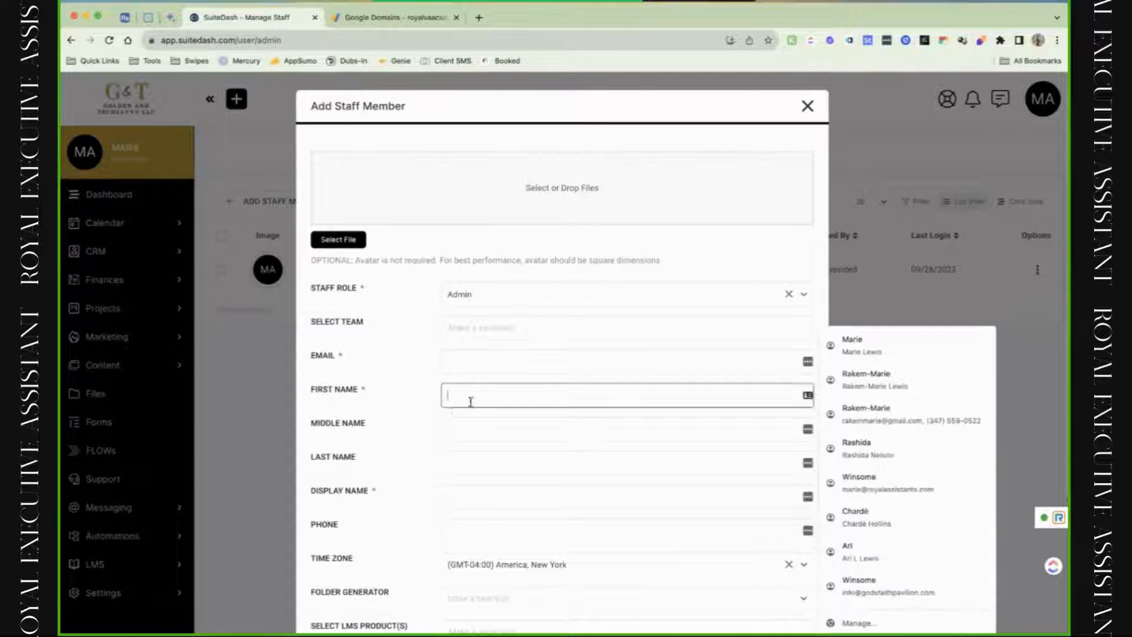
Review the Display Name, Folder Generator and LMS Product options further down the form.
{"action": "scroll", "coordinate": [456, 447], "scroll_direction": "down", "scroll_amount": 2}
{"action": "scroll", "coordinate": [456, 446], "scroll_direction": "down", "scroll_amount": 1}
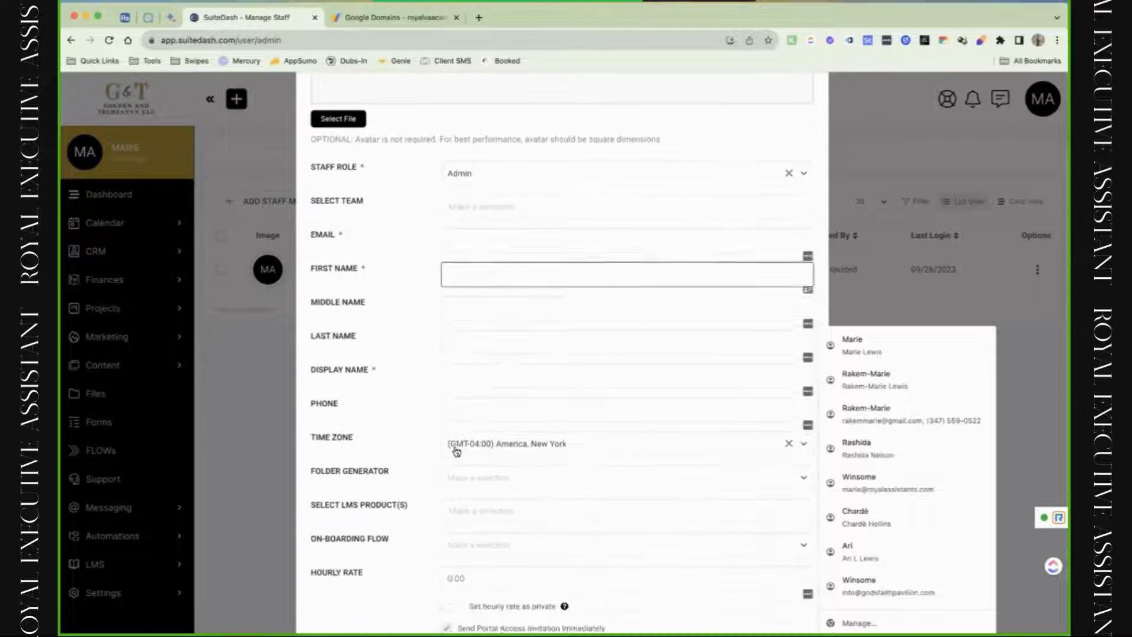
{"action": "left_click", "coordinate": [463, 382]}
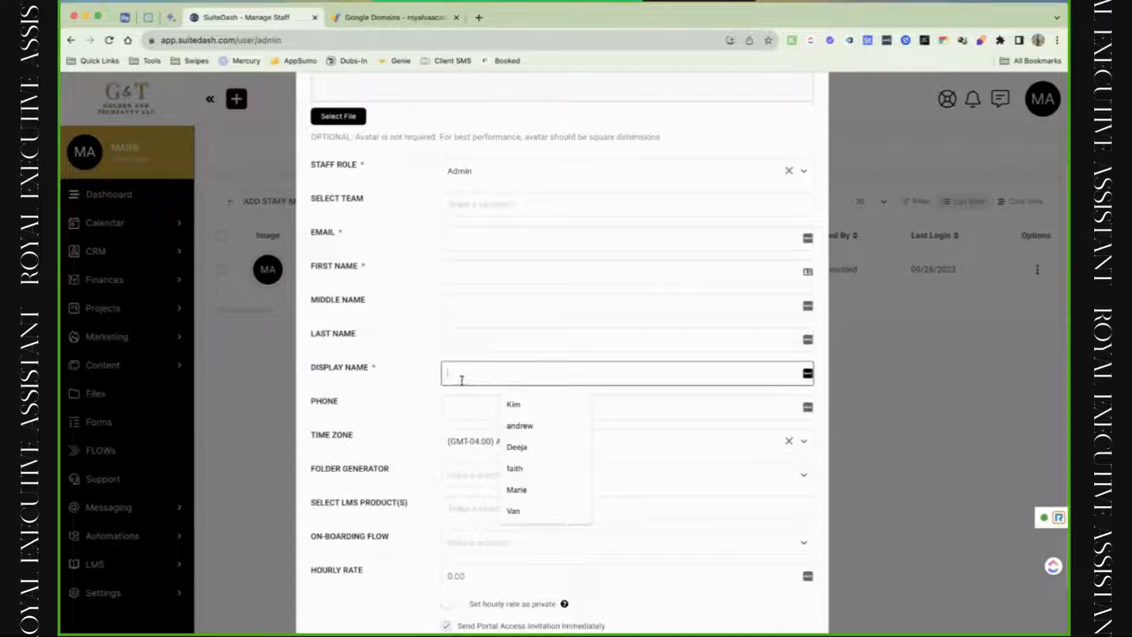
{"action": "left_click", "coordinate": [391, 374]}
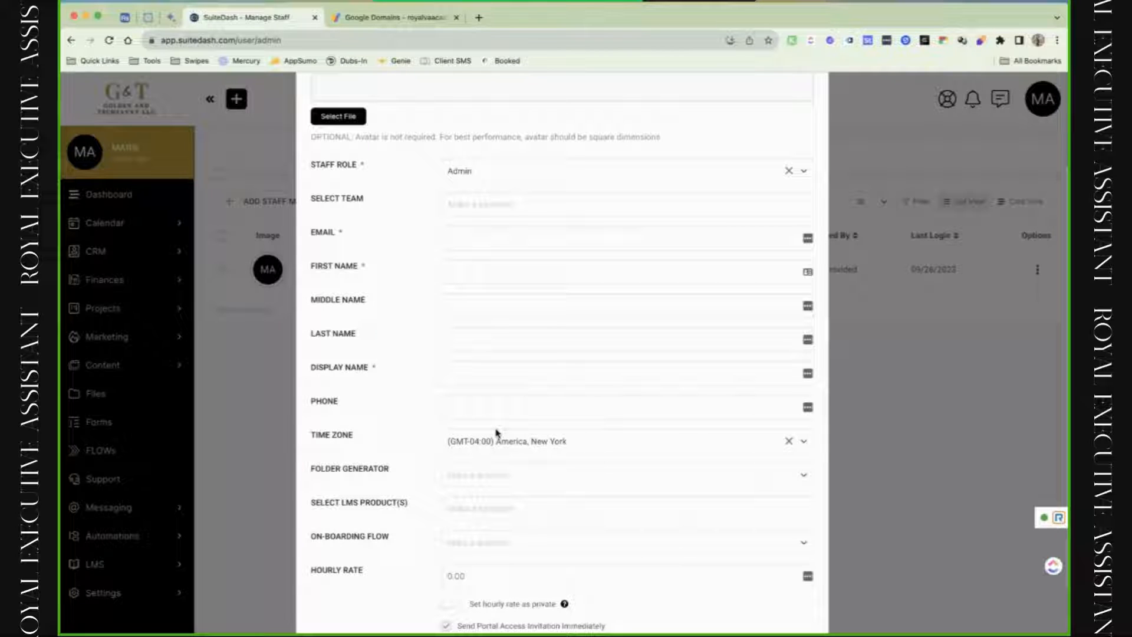
{"action": "left_click", "coordinate": [543, 495]}
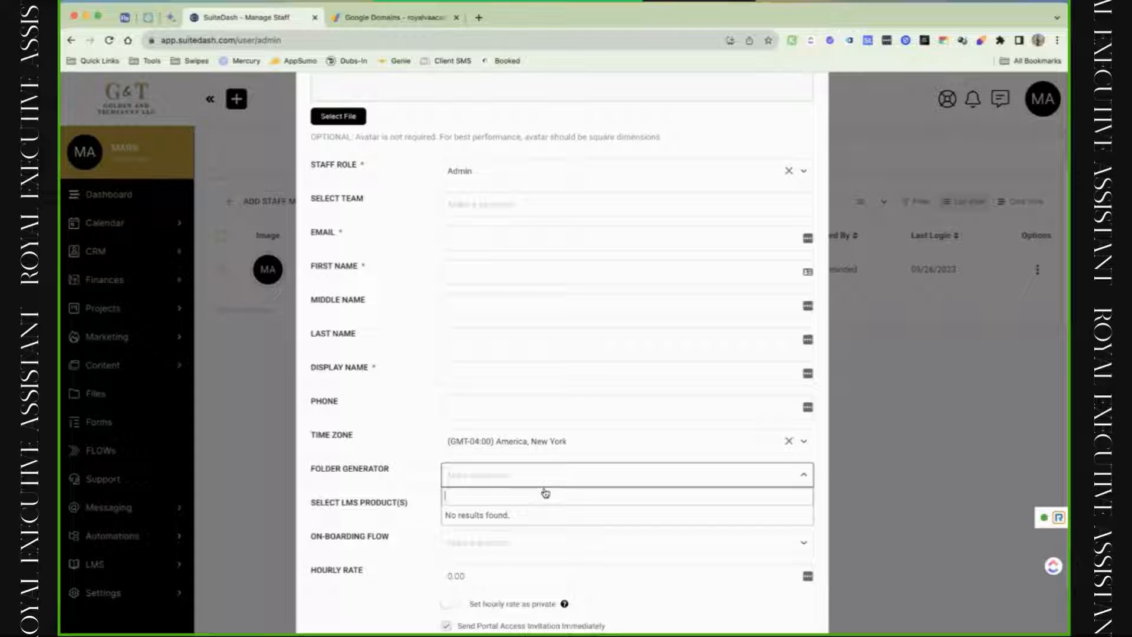
{"action": "left_click", "coordinate": [458, 511]}
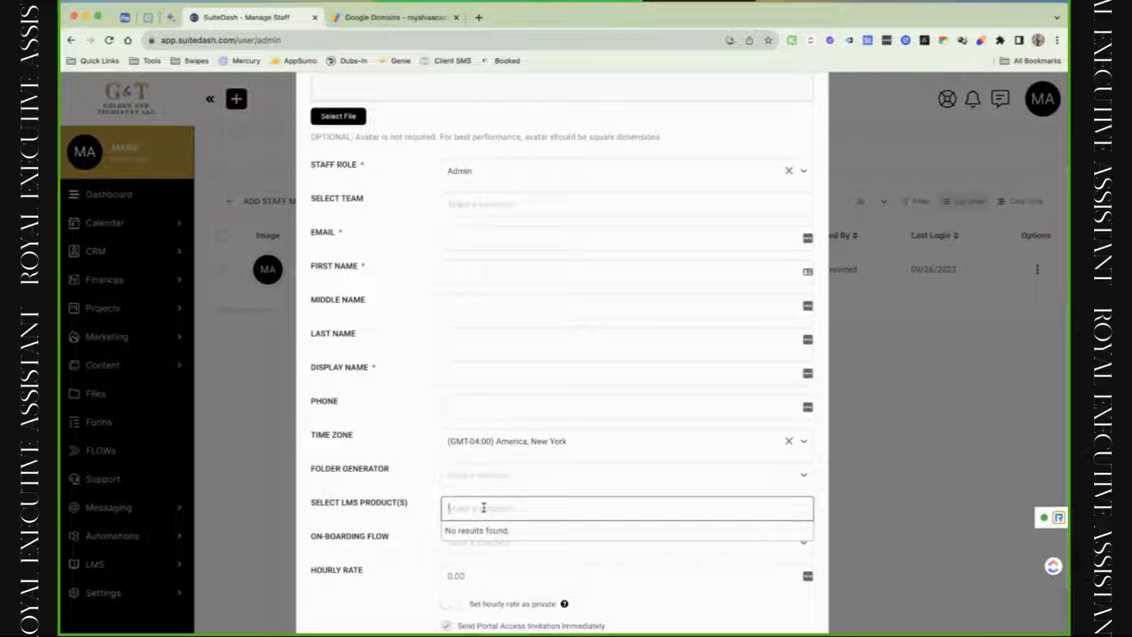
{"action": "left_click", "coordinate": [393, 563]}
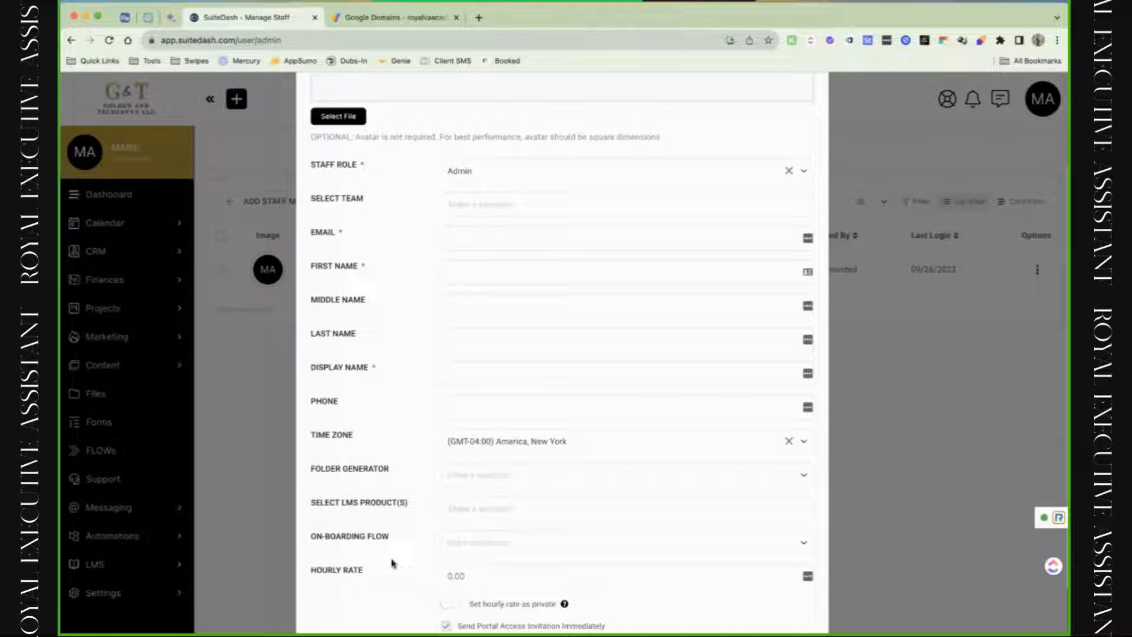
{"action": "scroll", "coordinate": [391, 563], "scroll_direction": "down", "scroll_amount": 2}
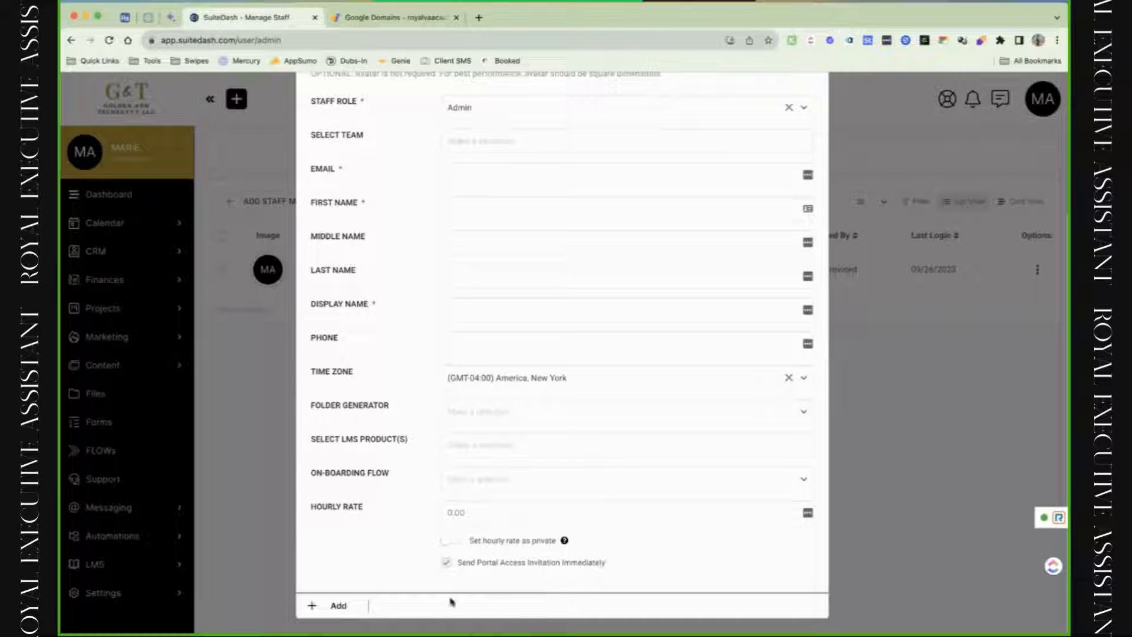
{"action": "scroll", "coordinate": [384, 574], "scroll_direction": "up", "scroll_amount": 5}
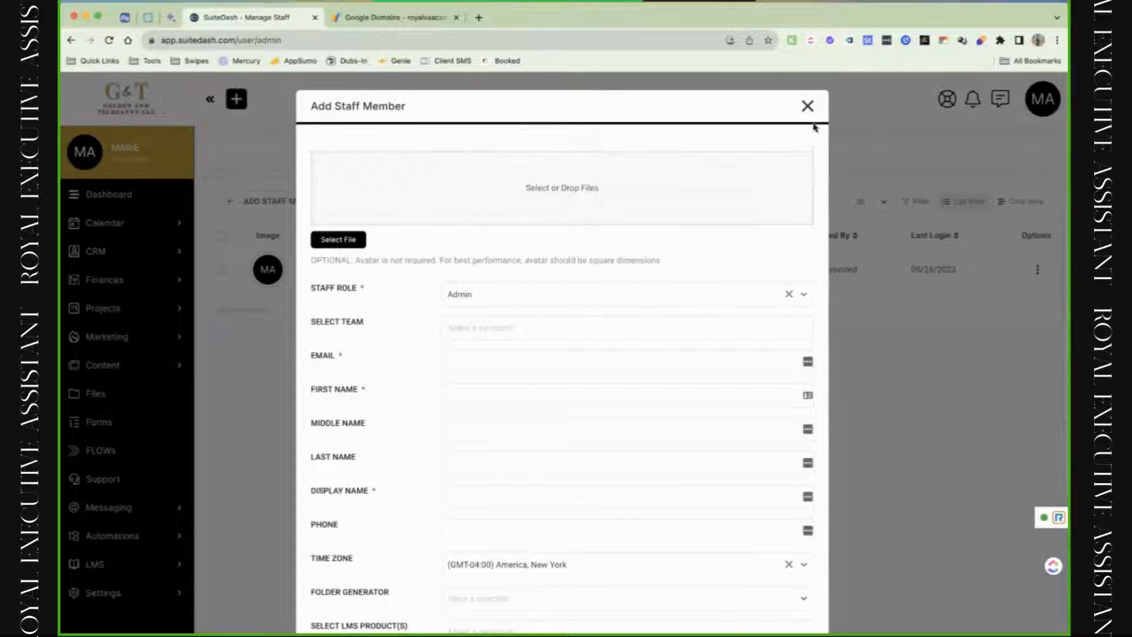
Restart the Add Staff Member form with the Admin role and the email field in focus.
{"action": "left_click", "coordinate": [808, 106]}
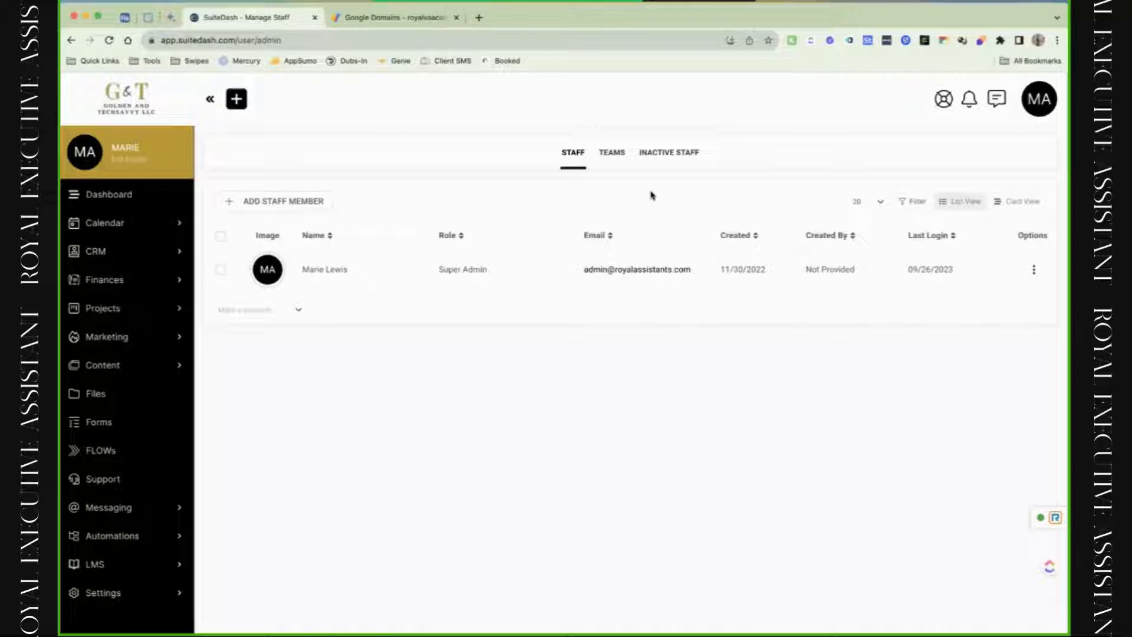
{"action": "mouse_move", "coordinate": [1036, 273]}
{"action": "left_click", "coordinate": [295, 202]}
{"action": "left_click", "coordinate": [483, 290]}
{"action": "left_click", "coordinate": [490, 329]}
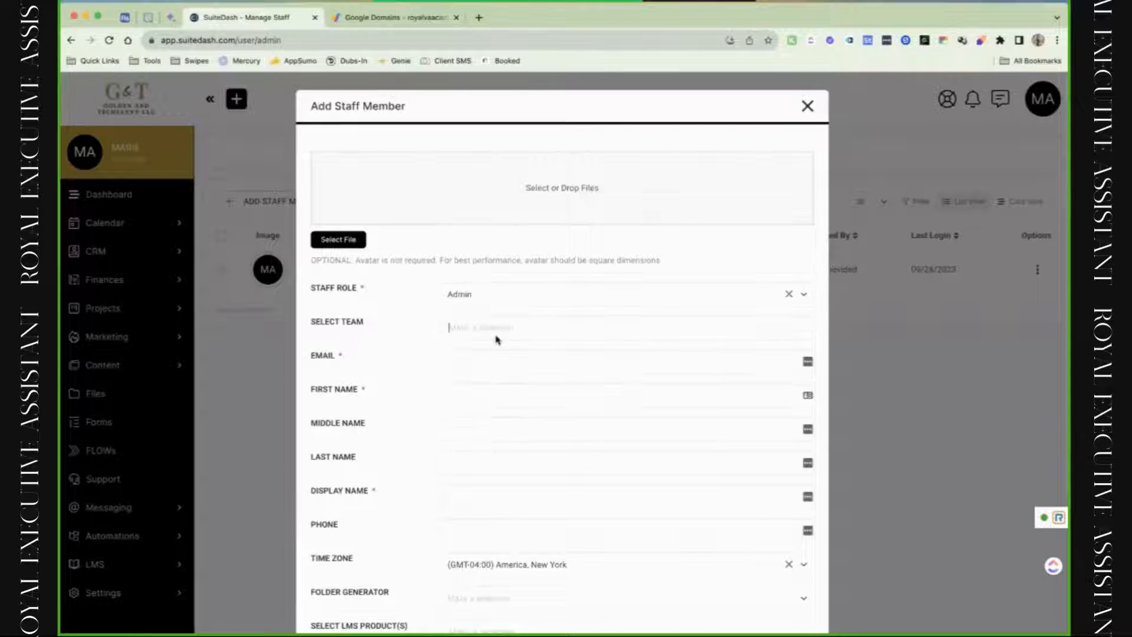
{"action": "left_click", "coordinate": [471, 329]}
{"action": "left_click", "coordinate": [462, 359]}
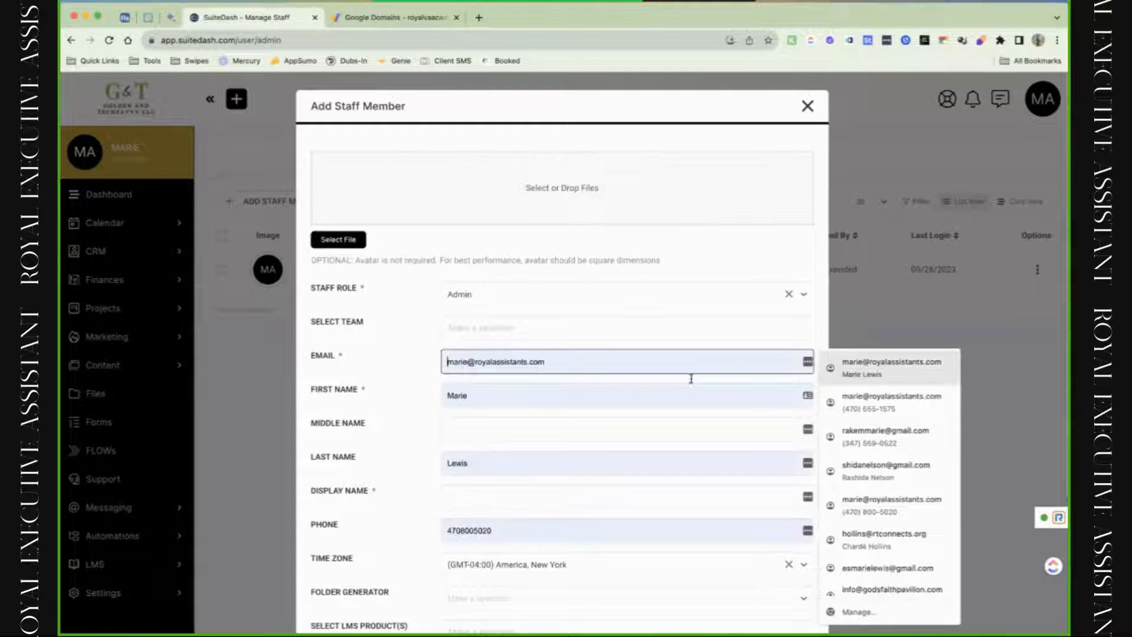
Fill the contact details from a saved suggestion and add a +test tag to the email.
{"action": "left_click", "coordinate": [778, 384]}
{"action": "left_click", "coordinate": [480, 364]}
{"action": "type", "text": "+test"}
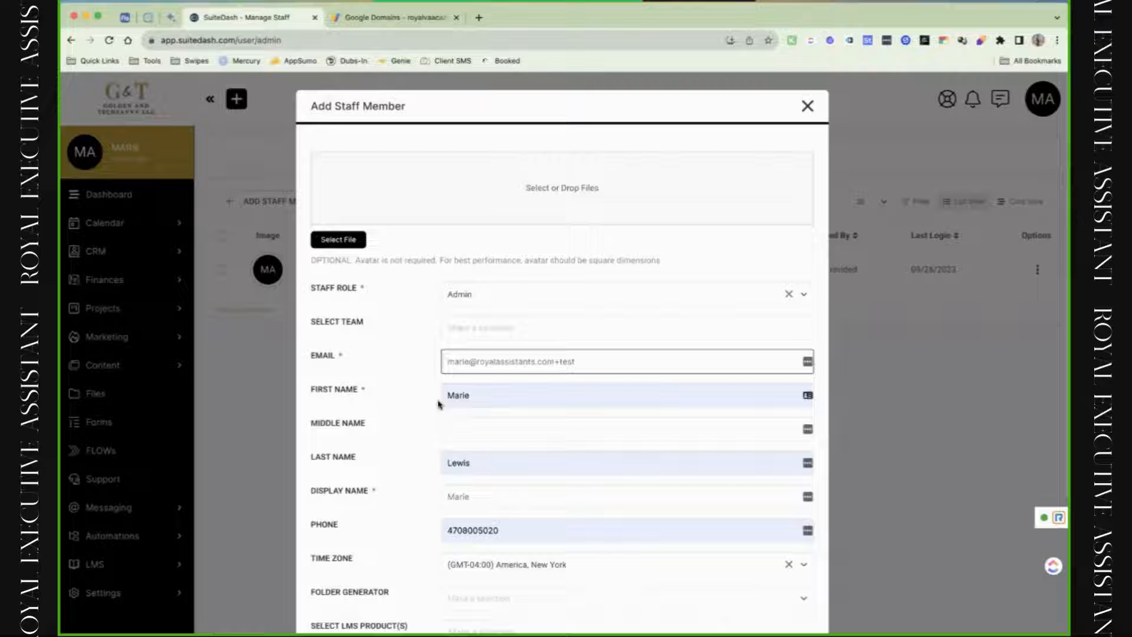
{"action": "left_click", "coordinate": [467, 361]}
{"action": "type", "text": "+test"}
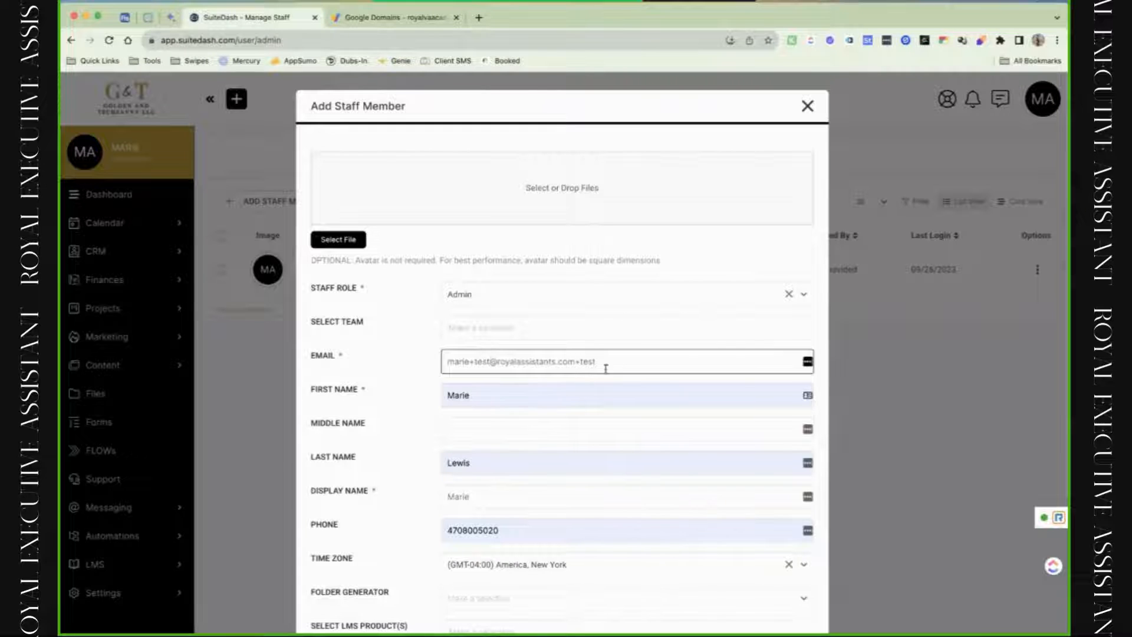
Uncheck Send Portal Access Invitation and add the staff member, appending 99 to the taken display name.
{"action": "scroll", "coordinate": [562, 354], "scroll_direction": "down", "scroll_amount": 3}
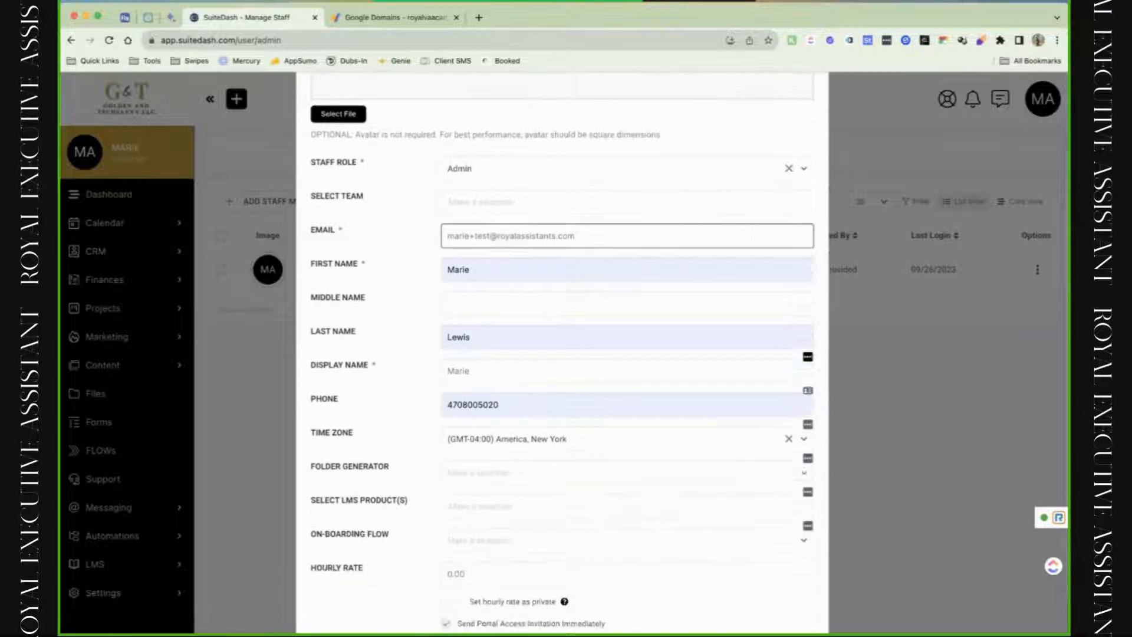
{"action": "left_click", "coordinate": [446, 562]}
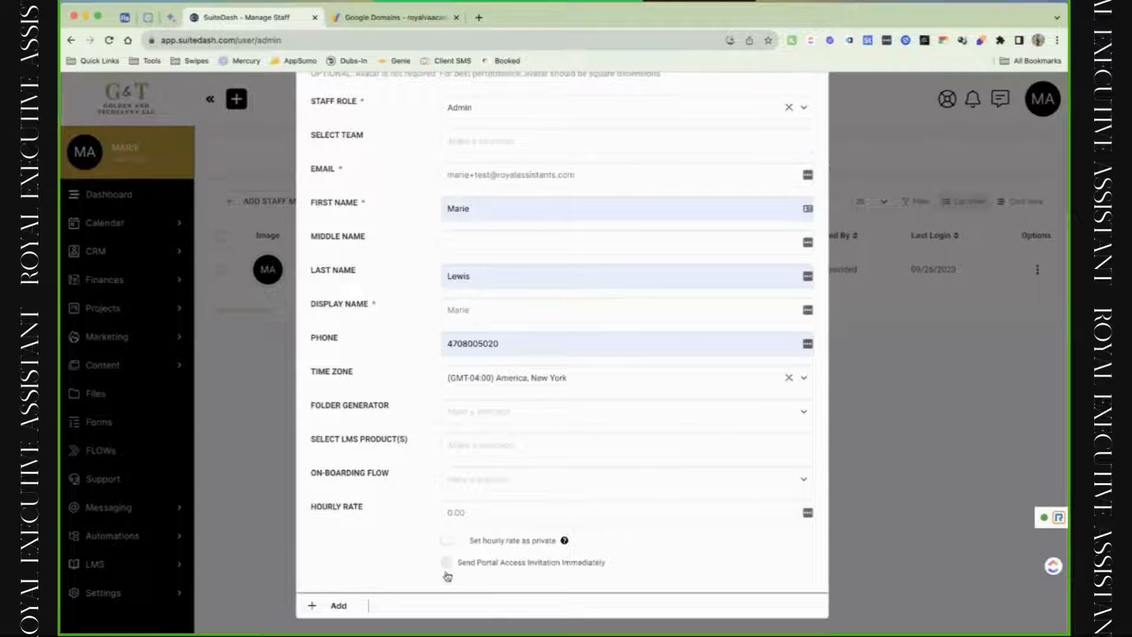
{"action": "left_click", "coordinate": [338, 606]}
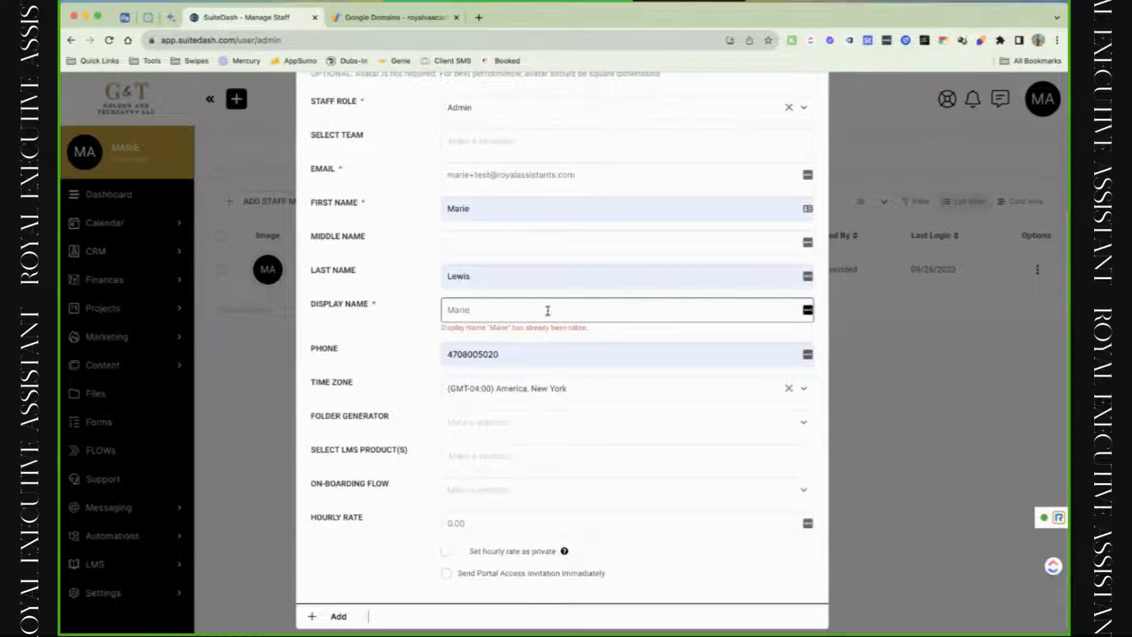
{"action": "type", "text": "99"}
{"action": "left_click", "coordinate": [342, 617]}
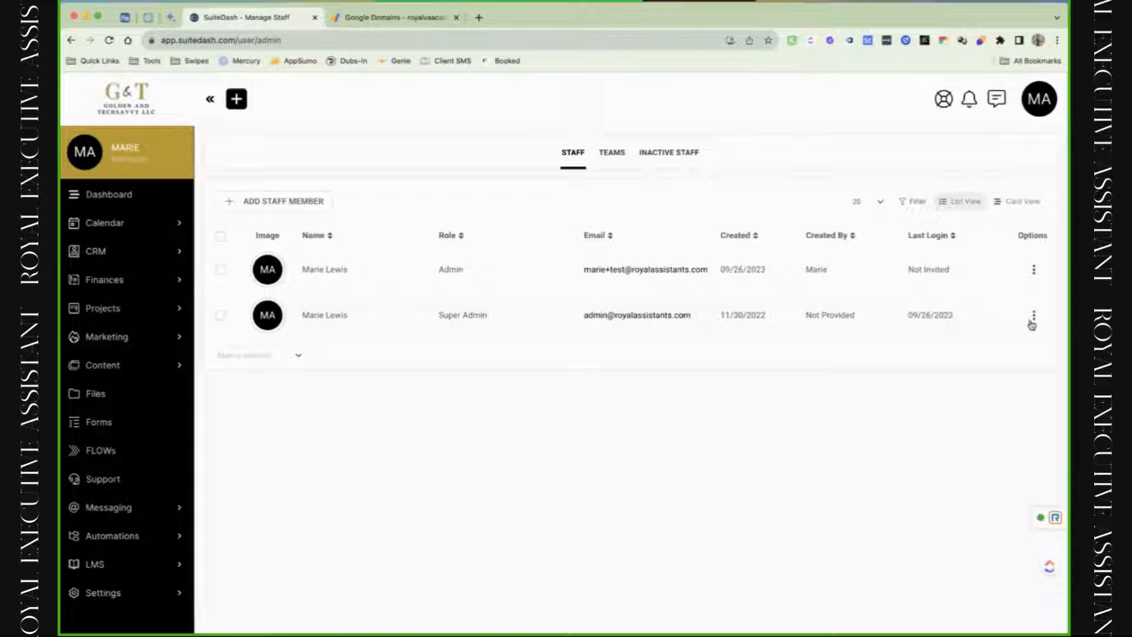
Review My Profile's Basic Info, Change Password and 2FA sections, then cancel back to the Dashboard.
{"action": "left_click", "coordinate": [334, 331]}
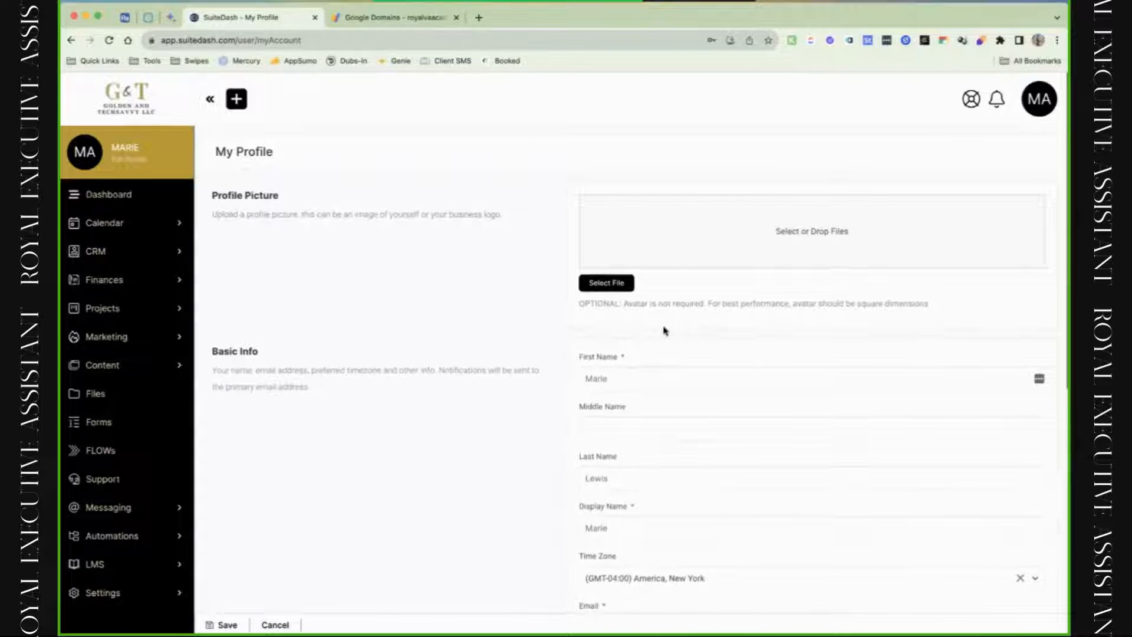
{"action": "scroll", "coordinate": [664, 330], "scroll_direction": "down", "scroll_amount": 8}
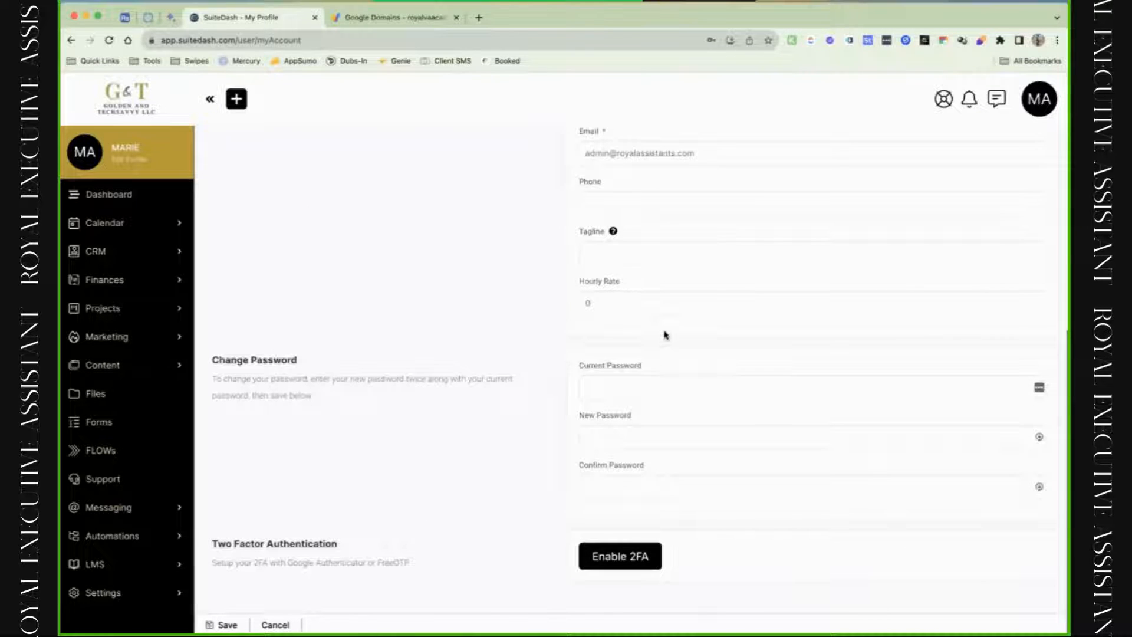
{"action": "scroll", "coordinate": [664, 335], "scroll_direction": "up", "scroll_amount": 8}
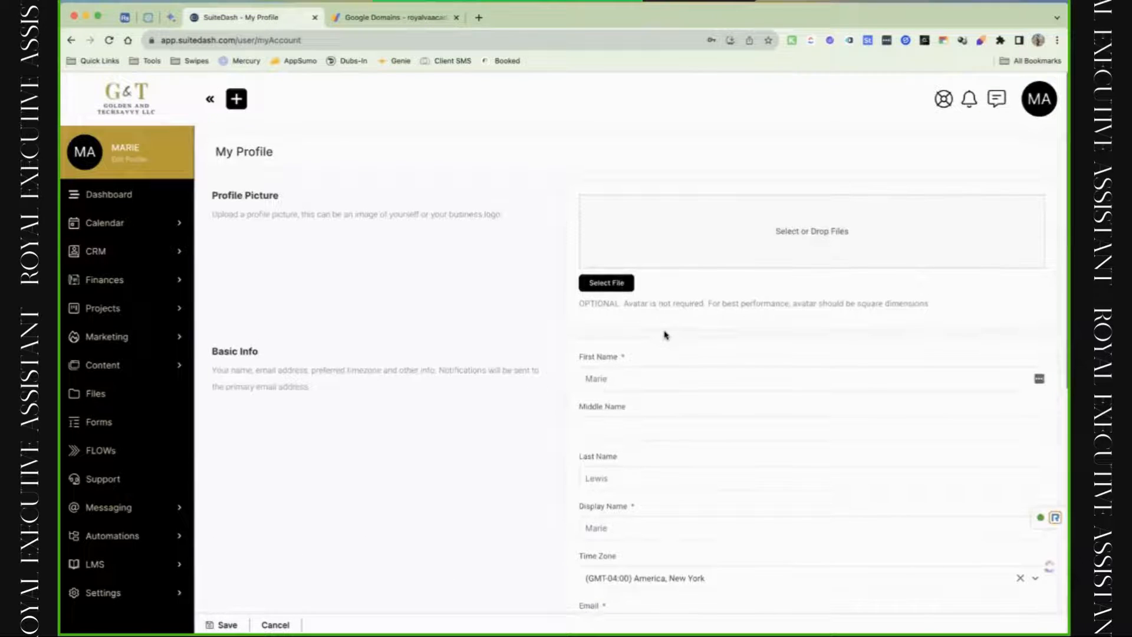
{"action": "scroll", "coordinate": [664, 335], "scroll_direction": "down", "scroll_amount": 8}
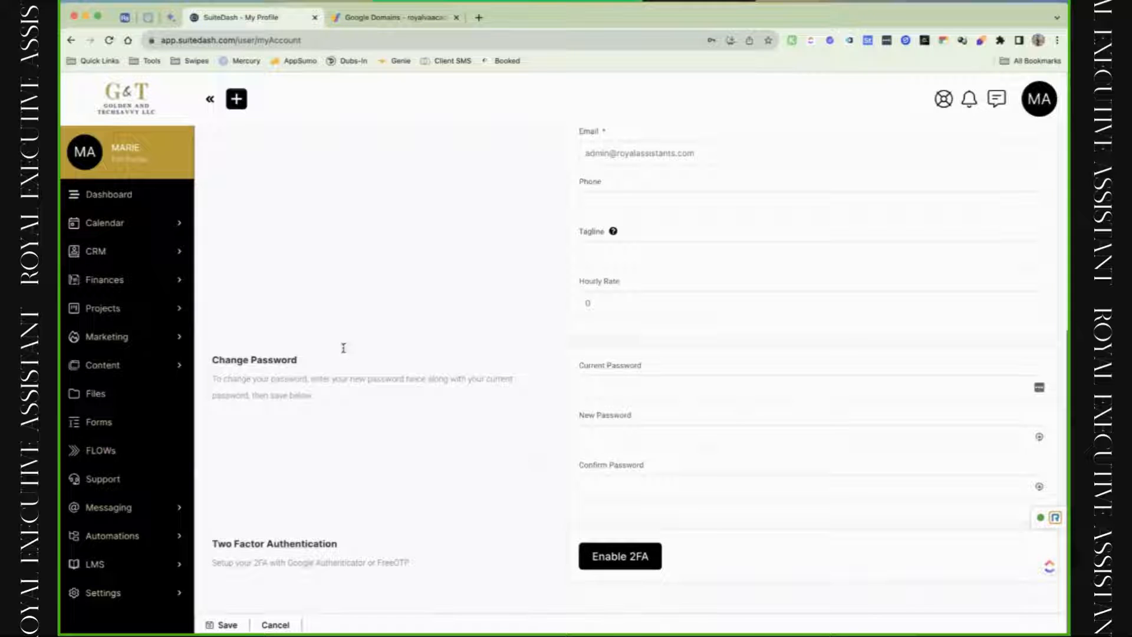
{"action": "left_click", "coordinate": [289, 627]}
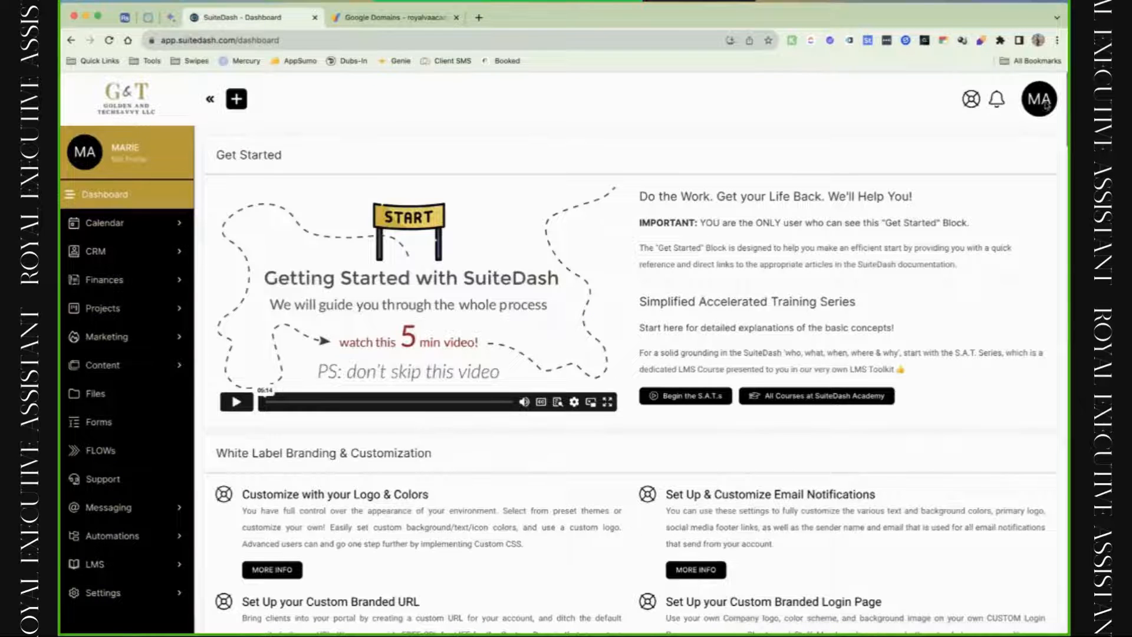
Impersonate the new Admin staff member from Manage Staff, browse their dashboard, then end impersonation.
{"action": "left_click", "coordinate": [1044, 105]}
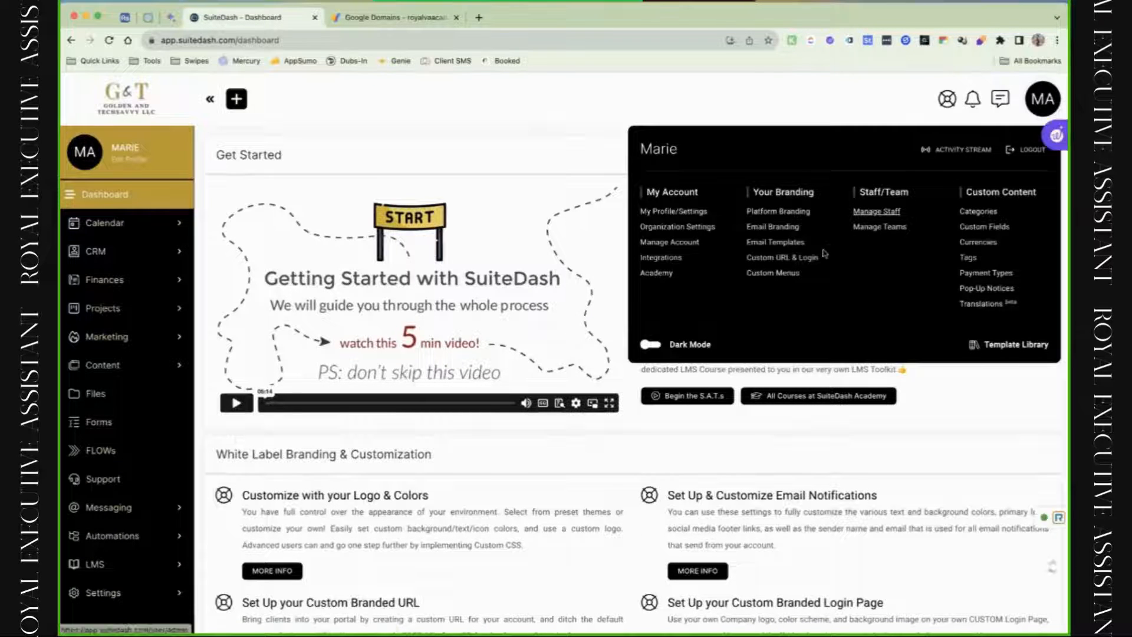
{"action": "left_click", "coordinate": [890, 212]}
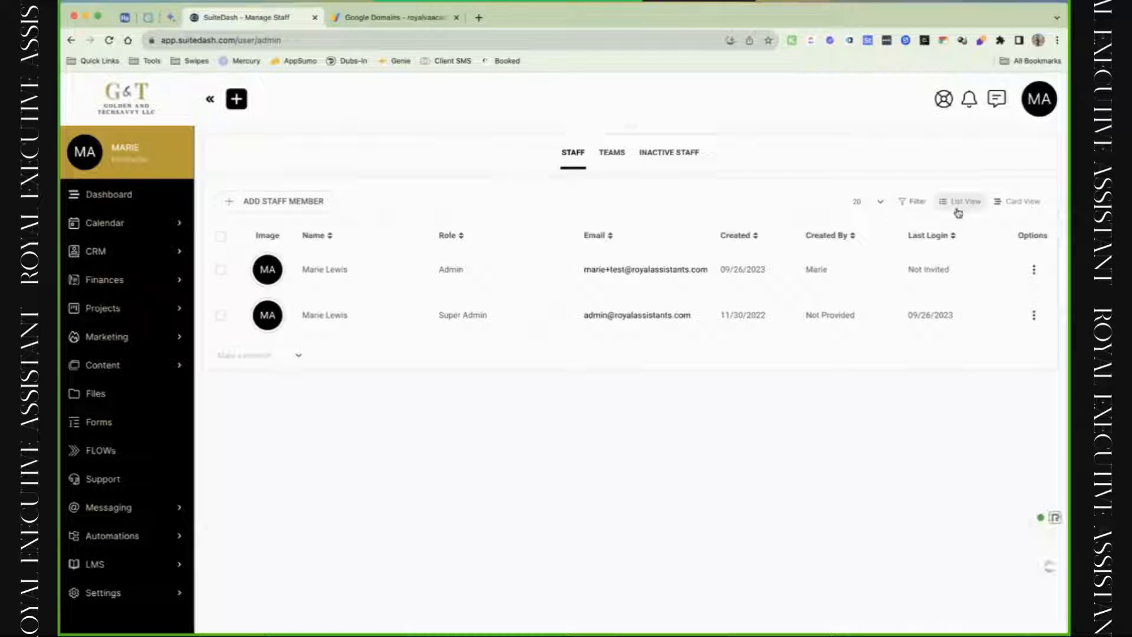
{"action": "left_click", "coordinate": [1034, 271]}
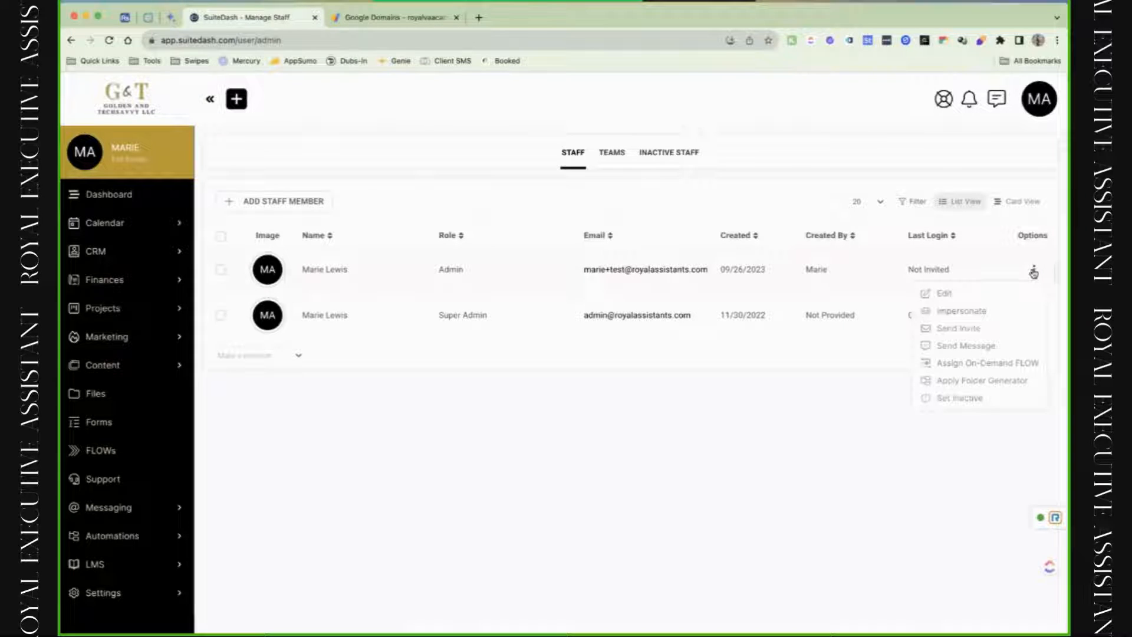
{"action": "left_click", "coordinate": [957, 317]}
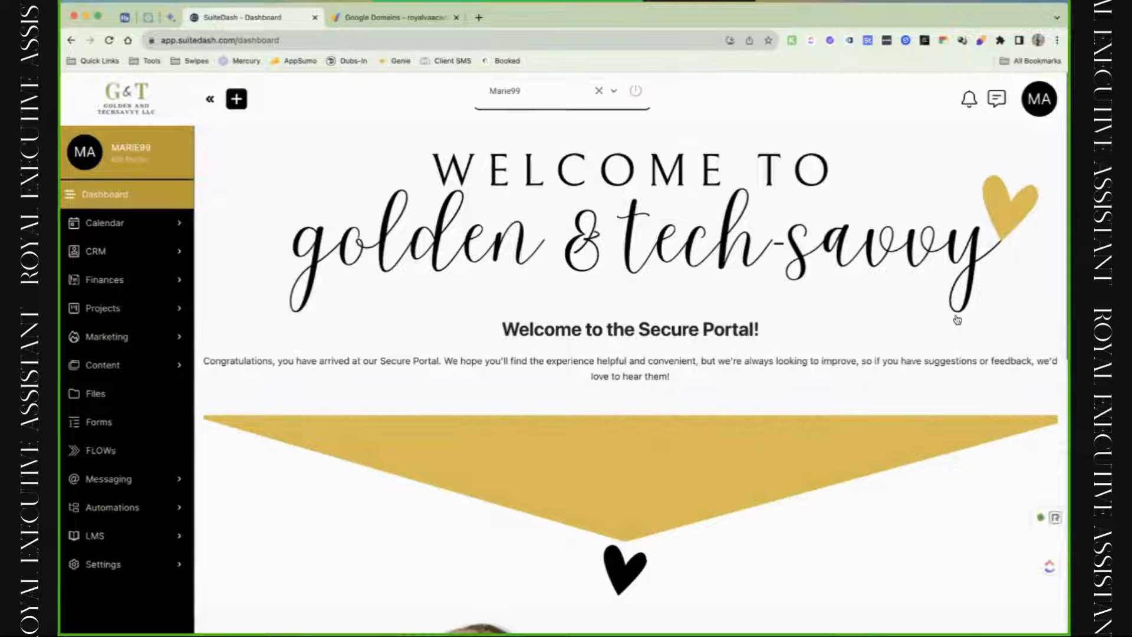
{"action": "scroll", "coordinate": [886, 369], "scroll_direction": "down", "scroll_amount": 3}
{"action": "scroll", "coordinate": [887, 370], "scroll_direction": "down", "scroll_amount": 5}
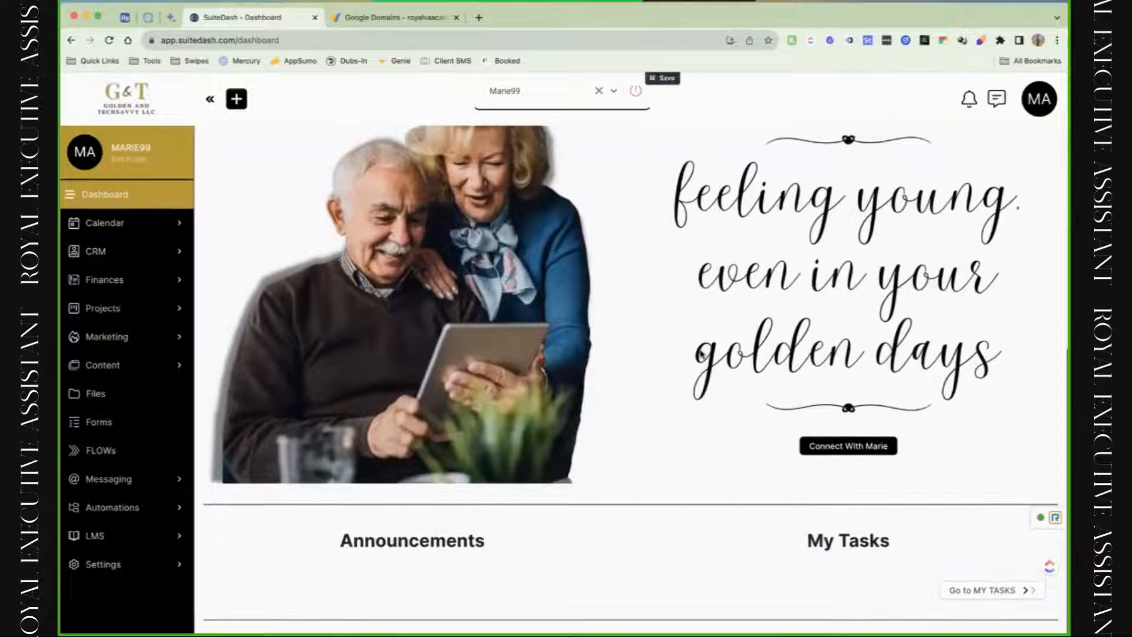
{"action": "scroll", "coordinate": [700, 348], "scroll_direction": "up", "scroll_amount": 8}
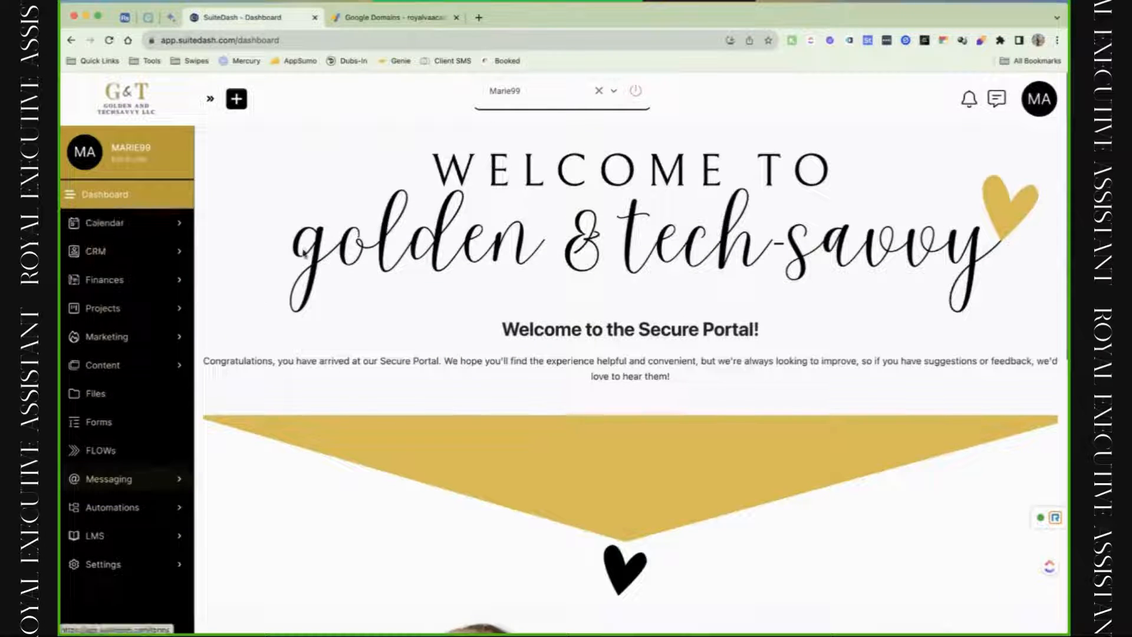
{"action": "left_click", "coordinate": [575, 99]}
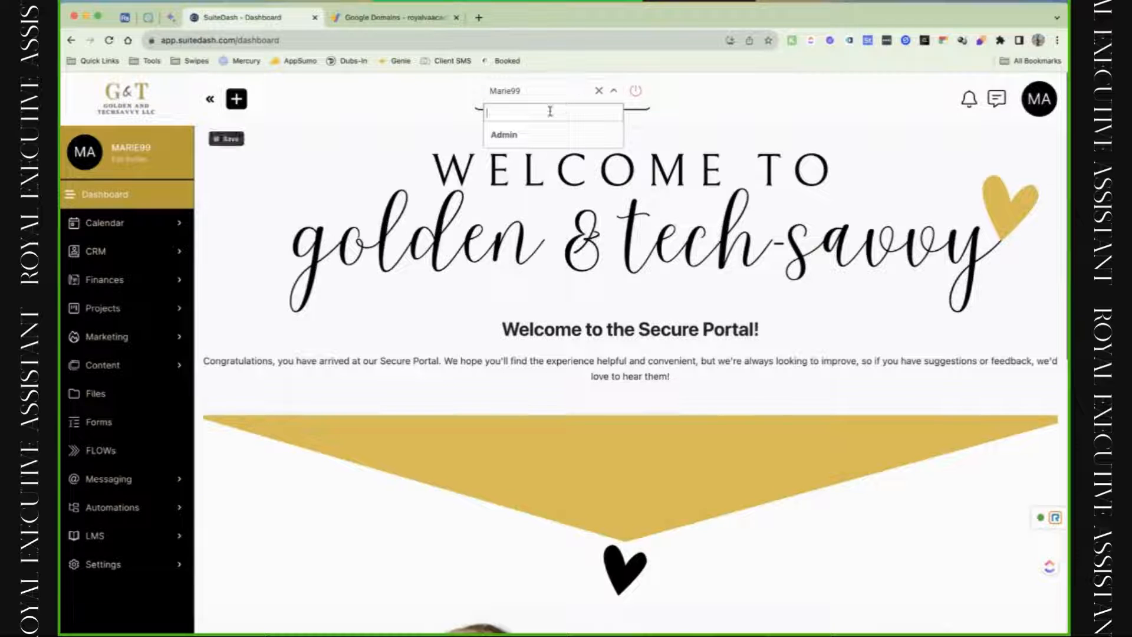
{"action": "left_click", "coordinate": [635, 92]}
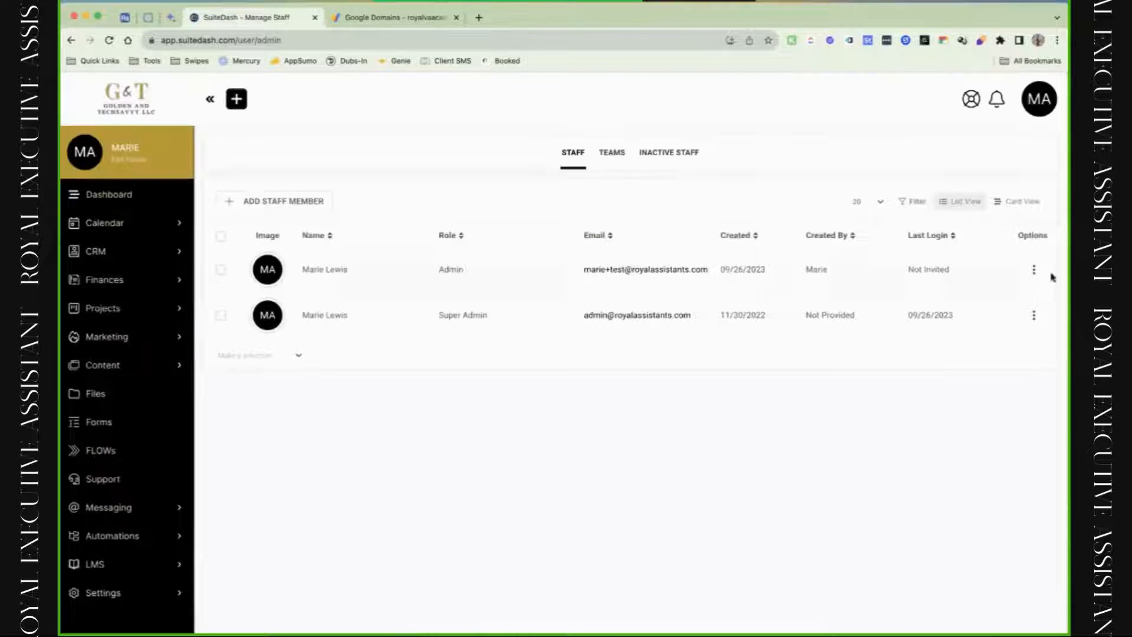
Dismiss the Admin's action list and open the empty Manage Teams tab.
{"action": "left_click", "coordinate": [1034, 269]}
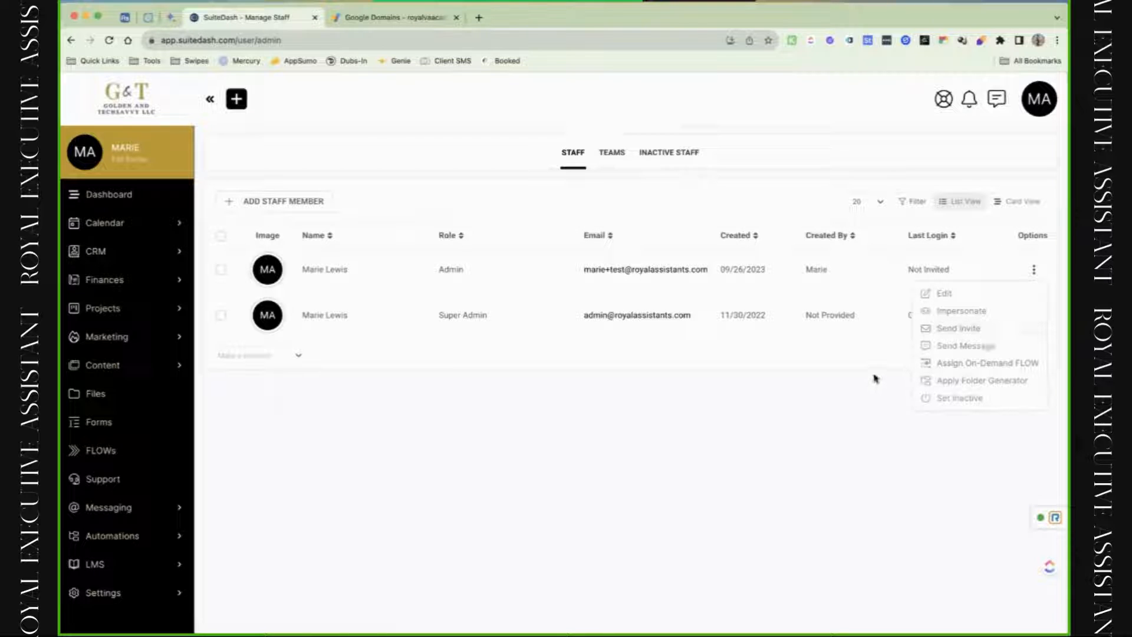
{"action": "left_click", "coordinate": [793, 392]}
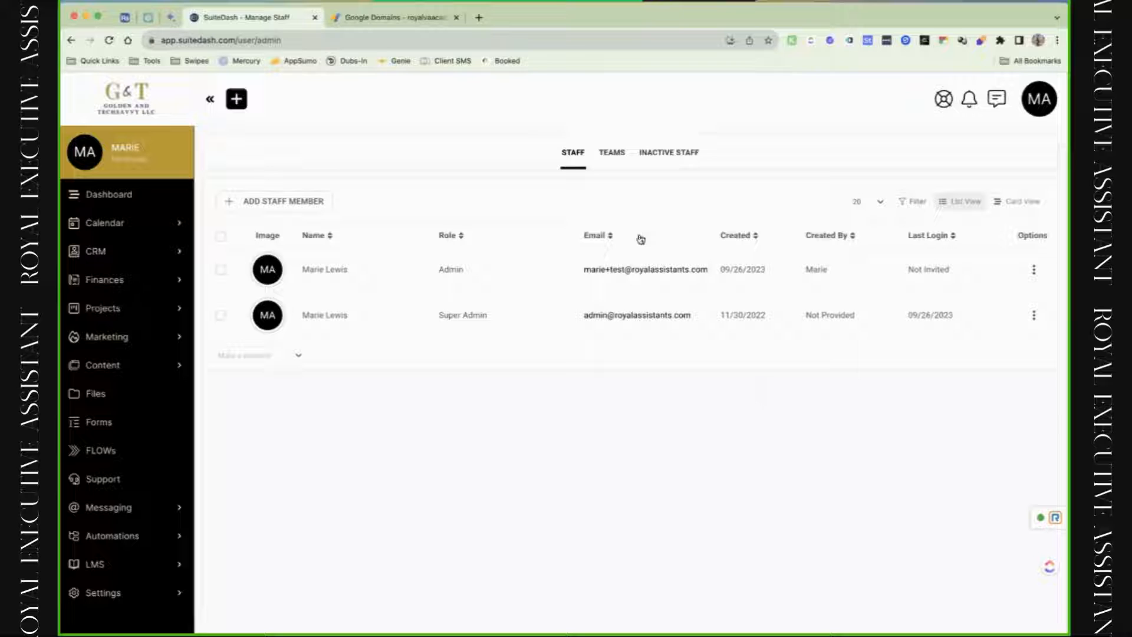
{"action": "left_click", "coordinate": [617, 160]}
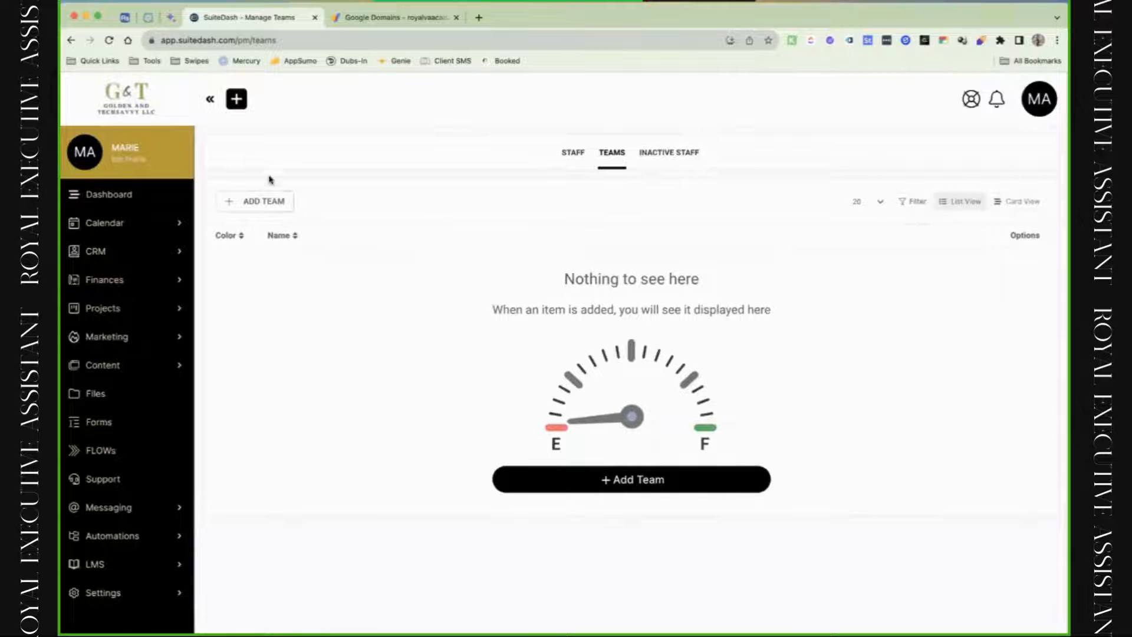
Add a team named test with Super Admin and the new Admin assigned and team chat on.
{"action": "left_click", "coordinate": [264, 201]}
{"action": "left_click", "coordinate": [457, 288]}
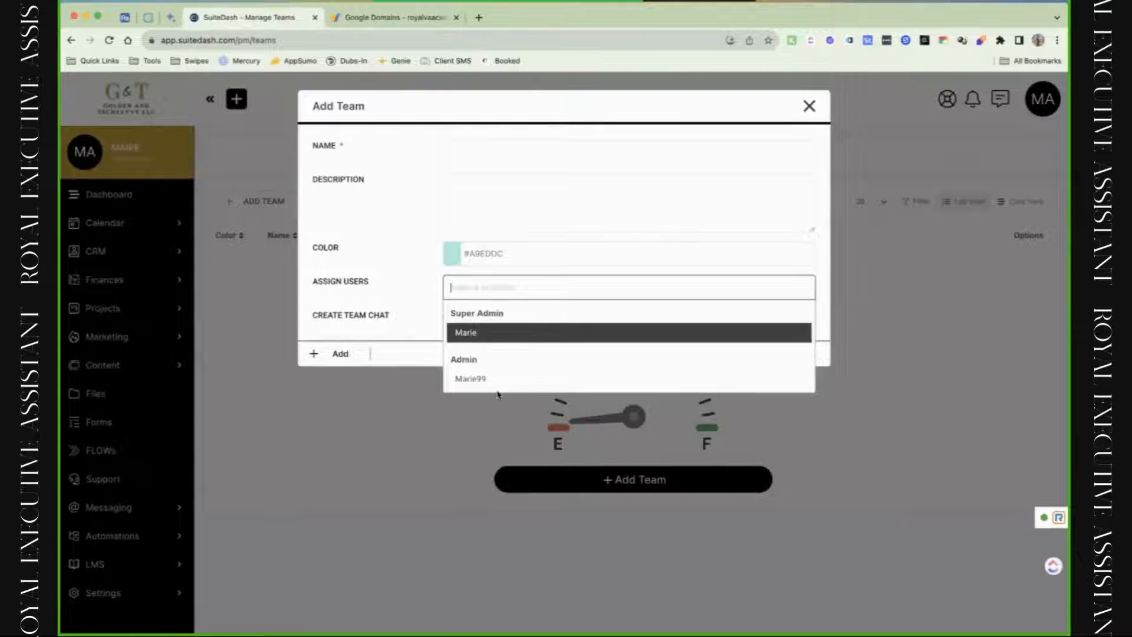
{"action": "left_click", "coordinate": [497, 334]}
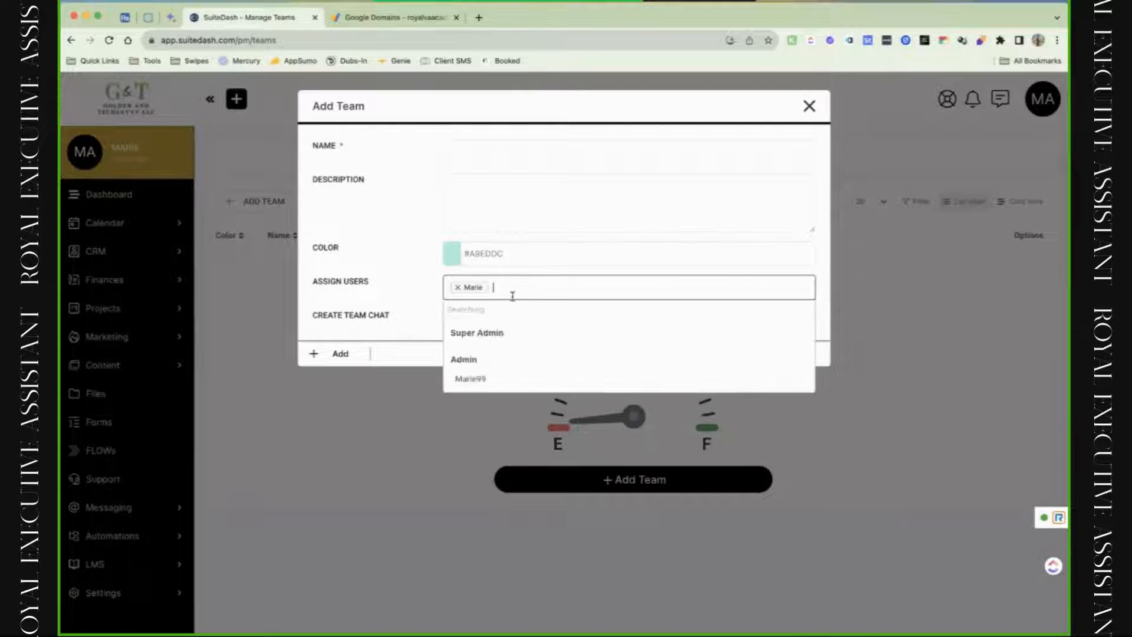
{"action": "left_click", "coordinate": [512, 361]}
{"action": "left_click", "coordinate": [451, 152]}
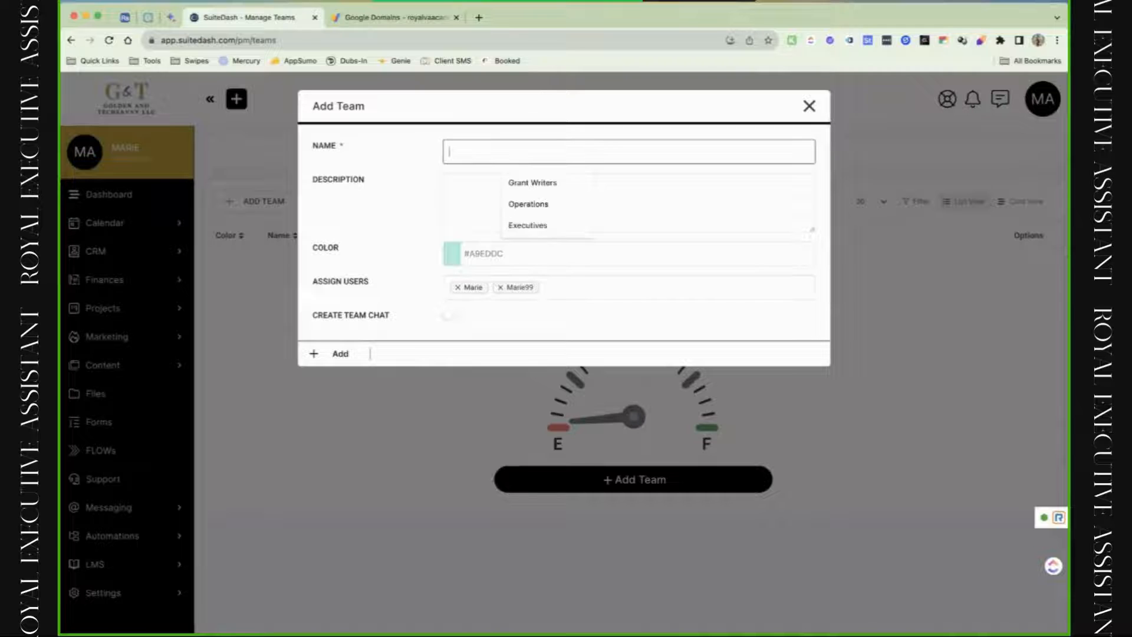
{"action": "type", "text": "test"}
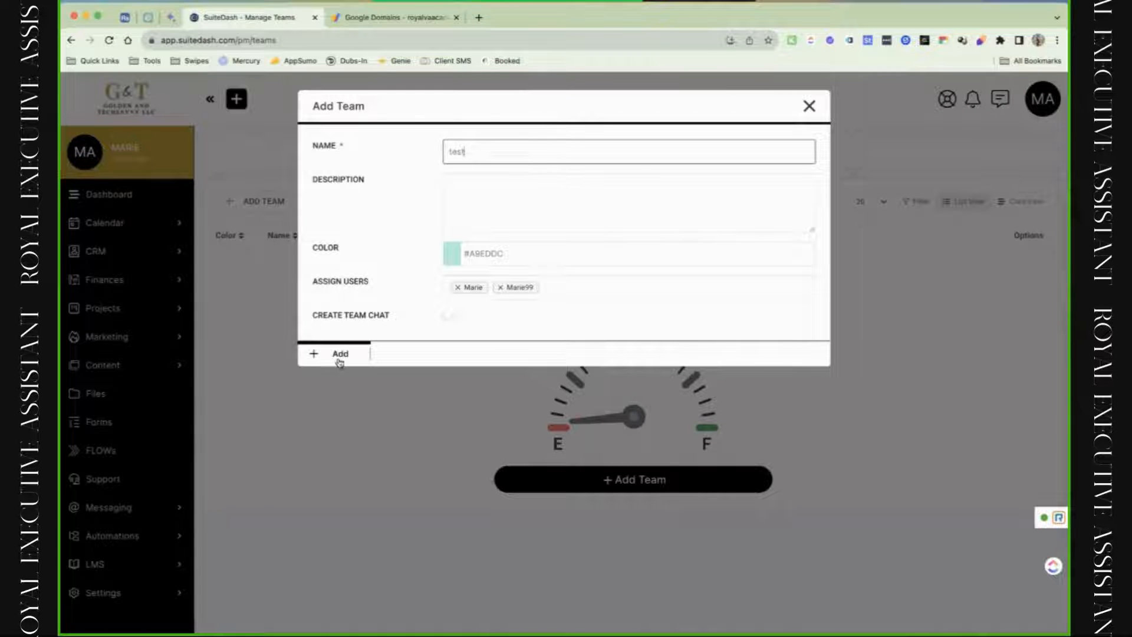
{"action": "left_click", "coordinate": [451, 316]}
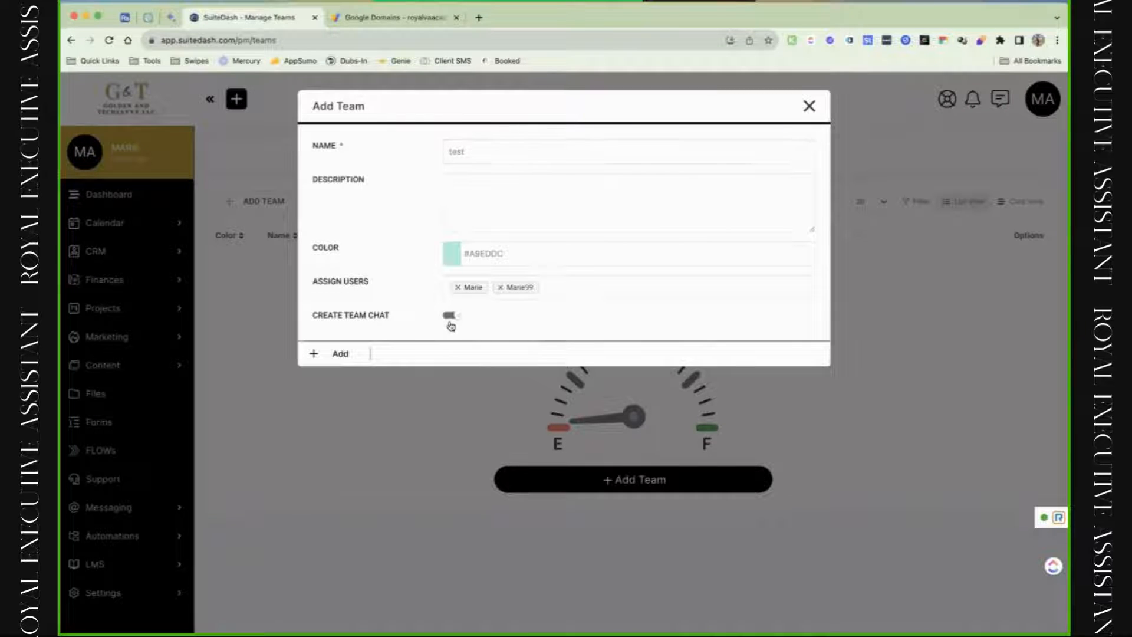
{"action": "left_click", "coordinate": [356, 355]}
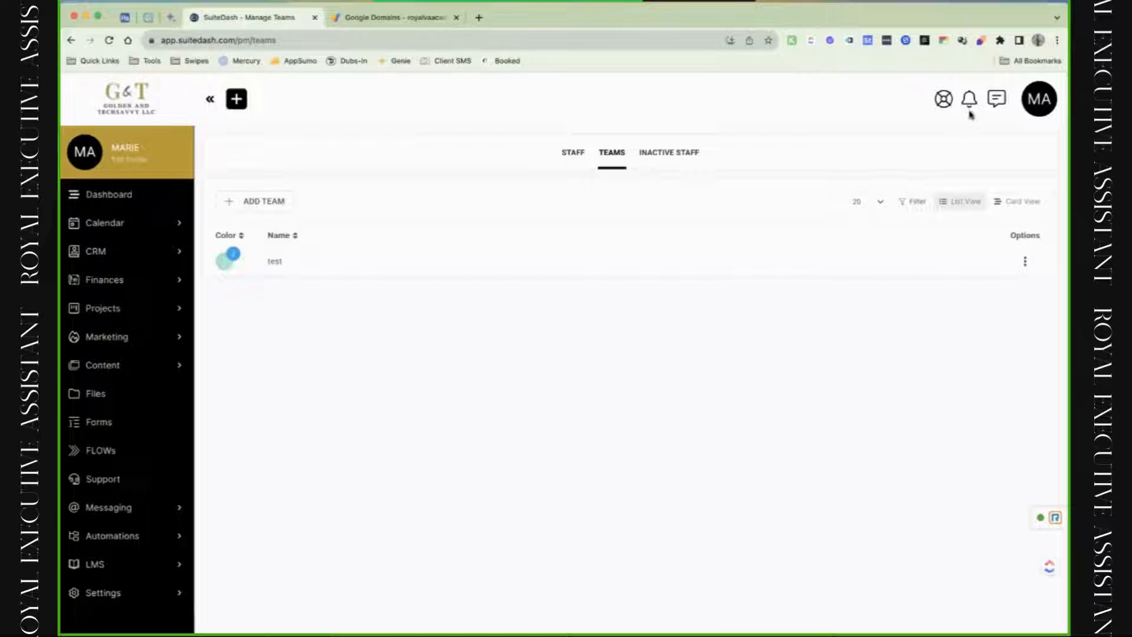
Look through the live chat panel's channels and mentions, then close the panel.
{"action": "left_click", "coordinate": [996, 108]}
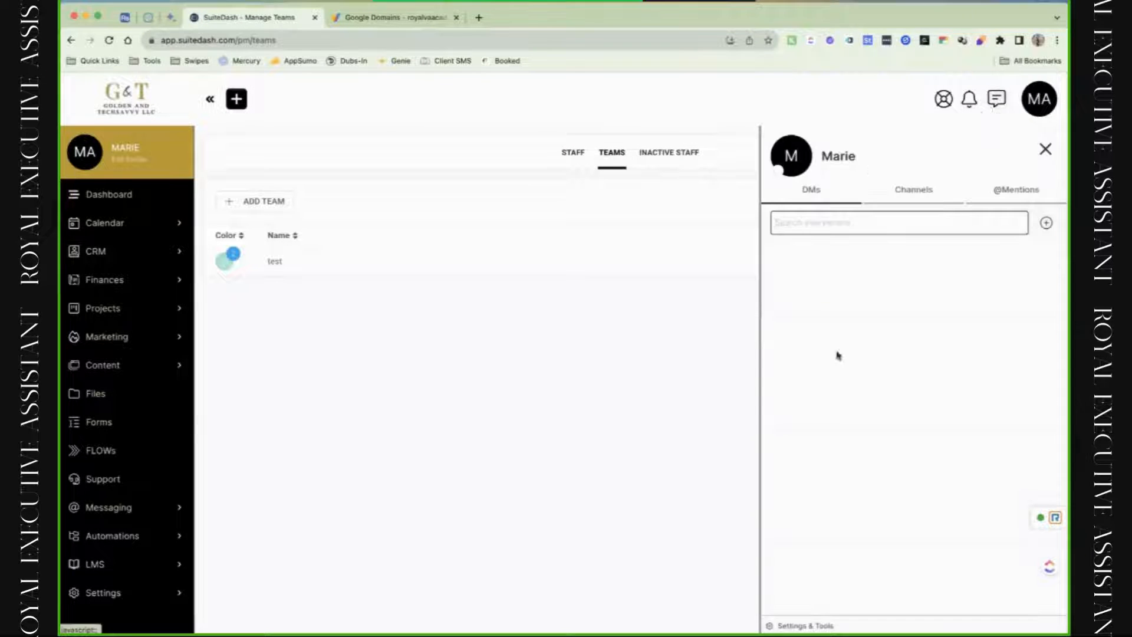
{"action": "left_click", "coordinate": [926, 195]}
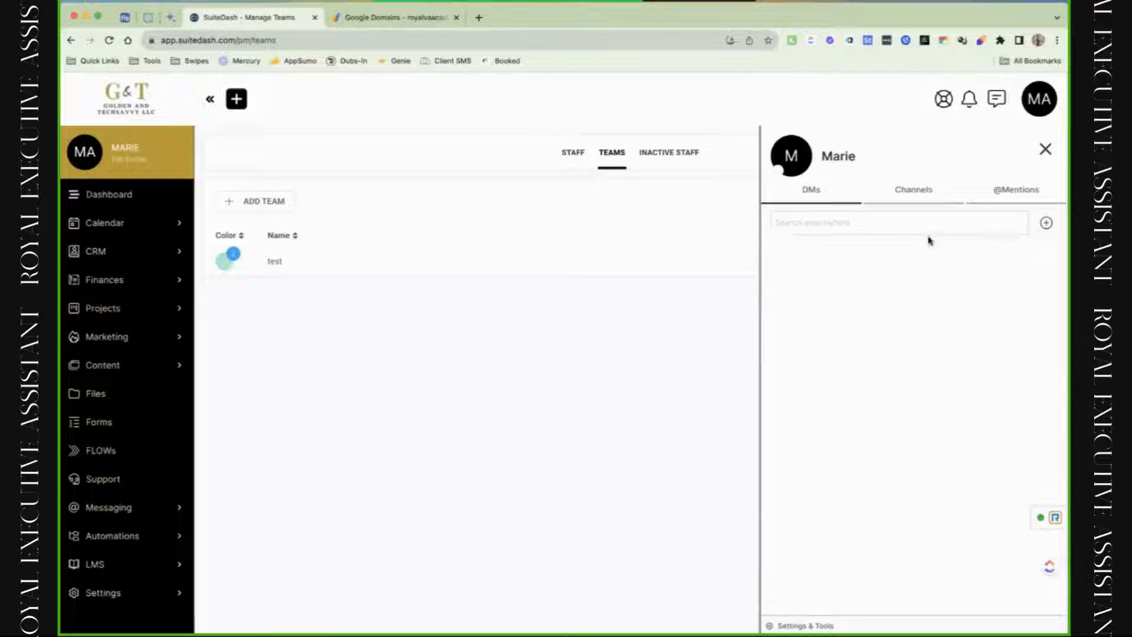
{"action": "left_click", "coordinate": [1031, 200]}
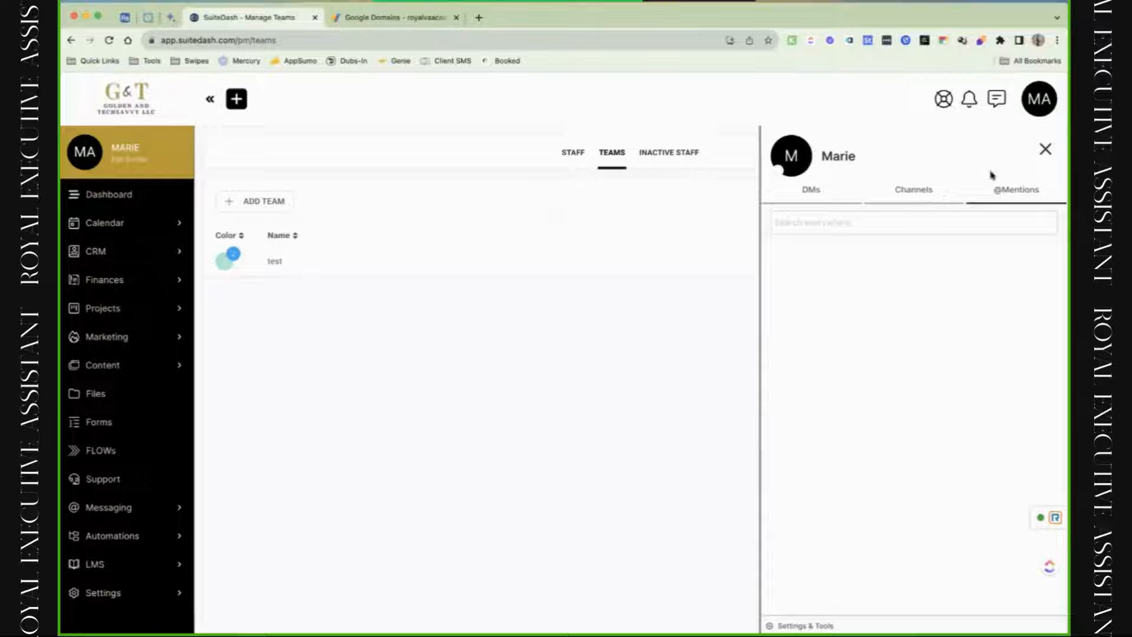
{"action": "left_click", "coordinate": [1047, 151]}
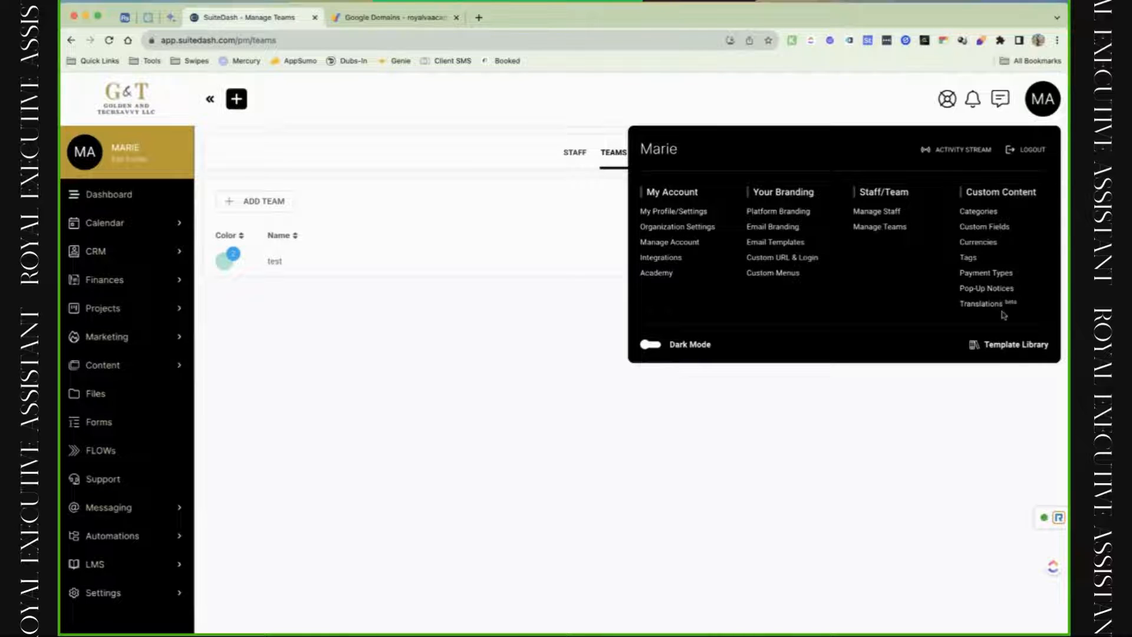
Delete the Communications and Manufacturing CRM Company categories under Custom Content > Categories.
{"action": "left_click", "coordinate": [991, 228]}
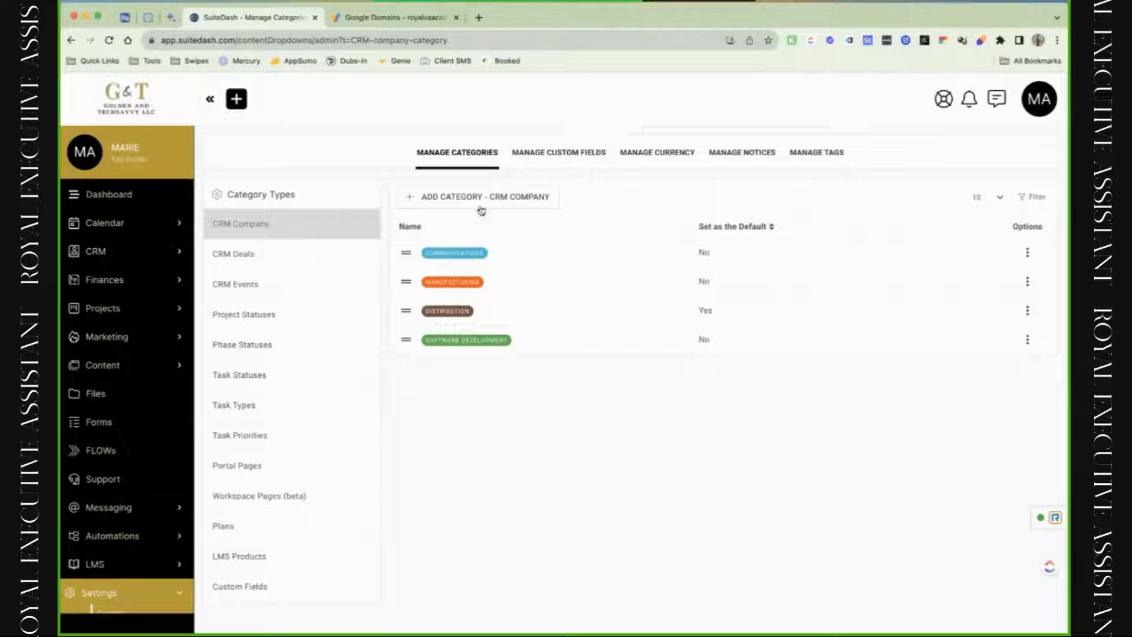
{"action": "left_click", "coordinate": [1027, 257]}
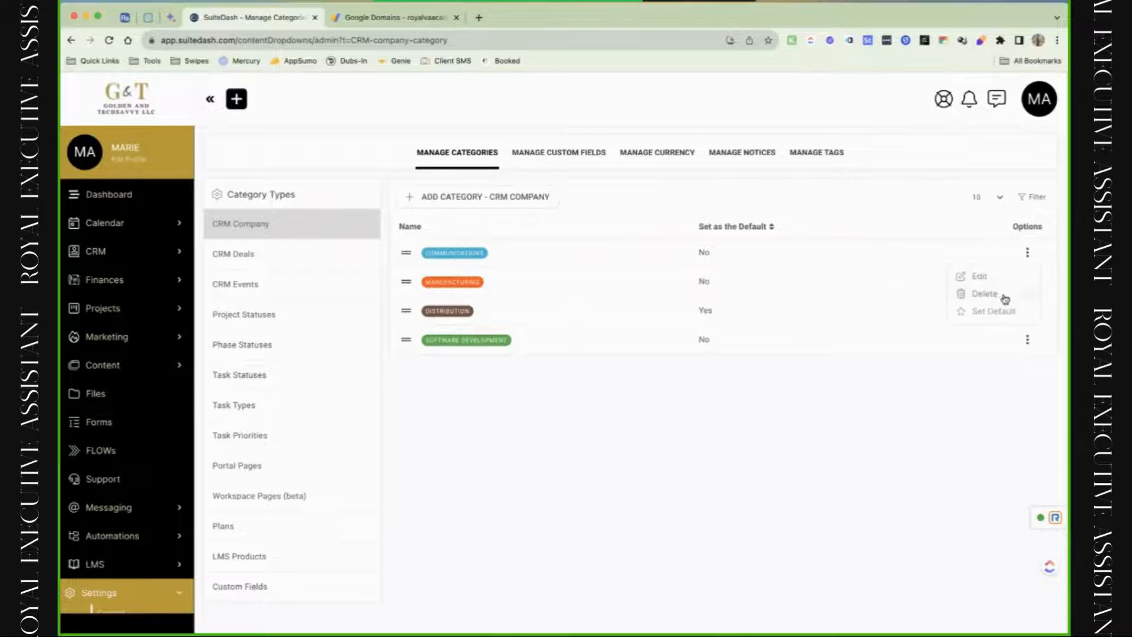
{"action": "left_click", "coordinate": [1004, 295]}
{"action": "left_click", "coordinate": [524, 413]}
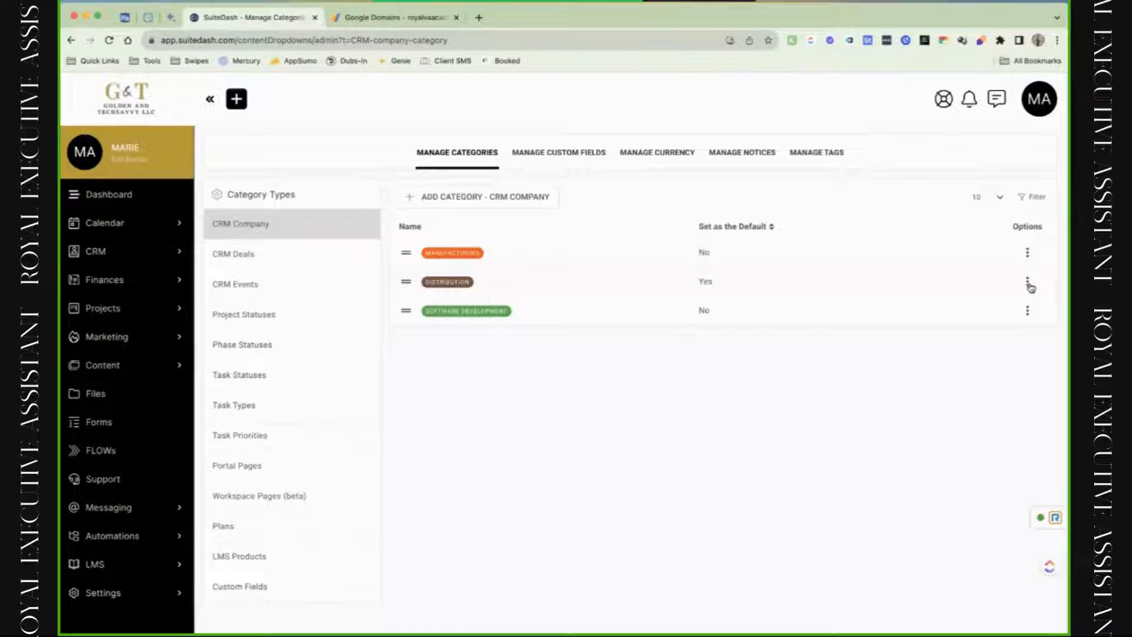
{"action": "left_click", "coordinate": [1028, 284]}
{"action": "left_click", "coordinate": [992, 300]}
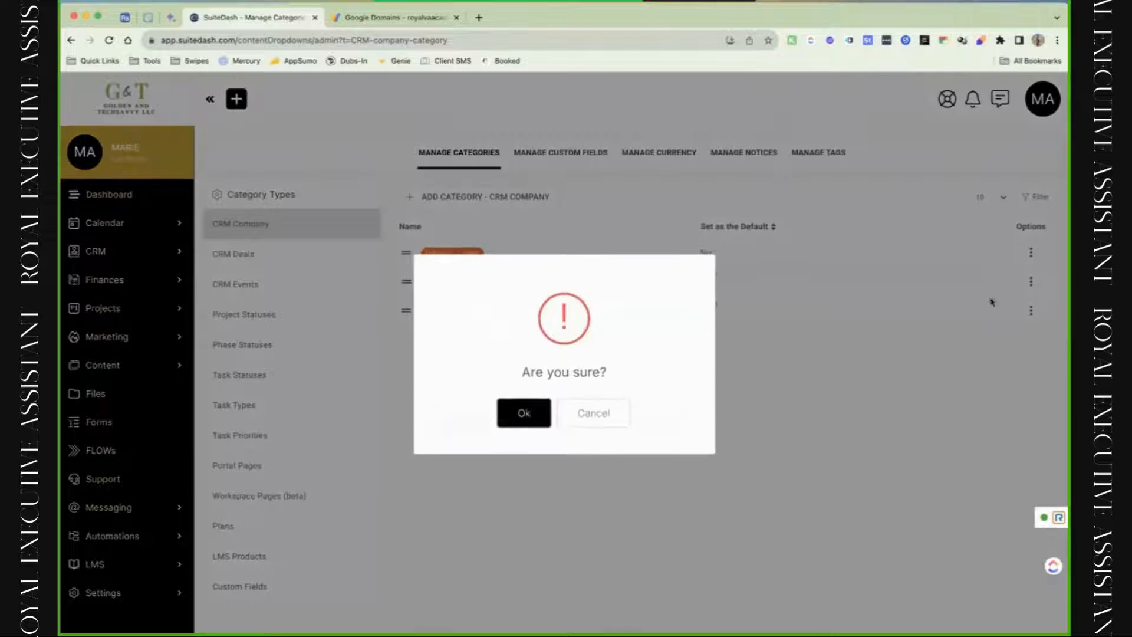
{"action": "left_click", "coordinate": [525, 414]}
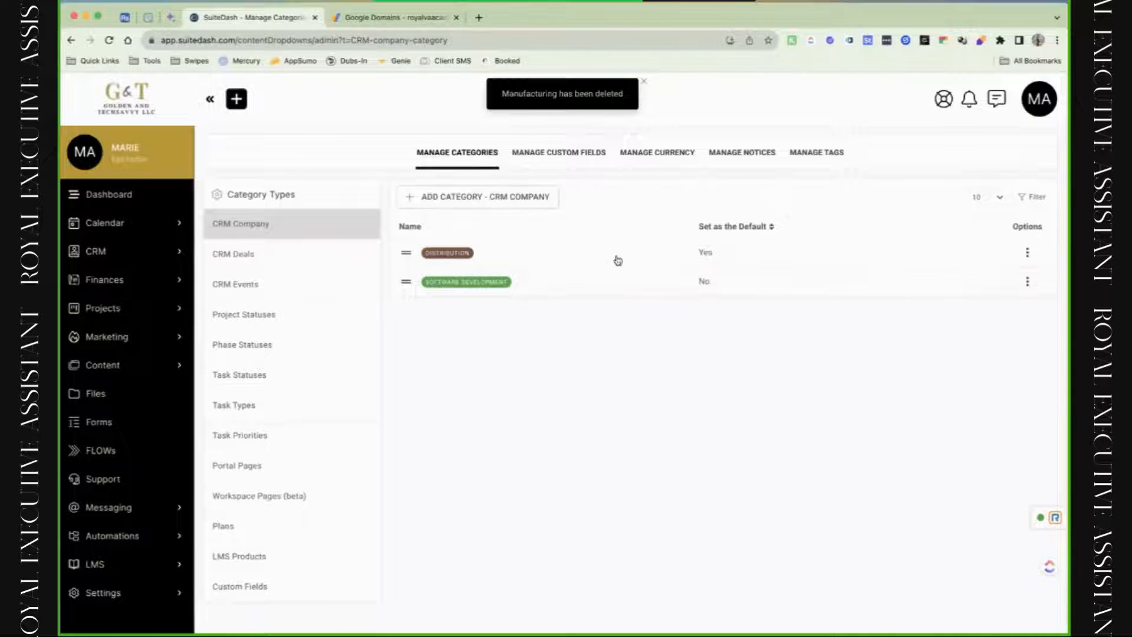
Add a purple CRM Company category named Test.
{"action": "left_click", "coordinate": [506, 196]}
{"action": "left_click", "coordinate": [542, 188]}
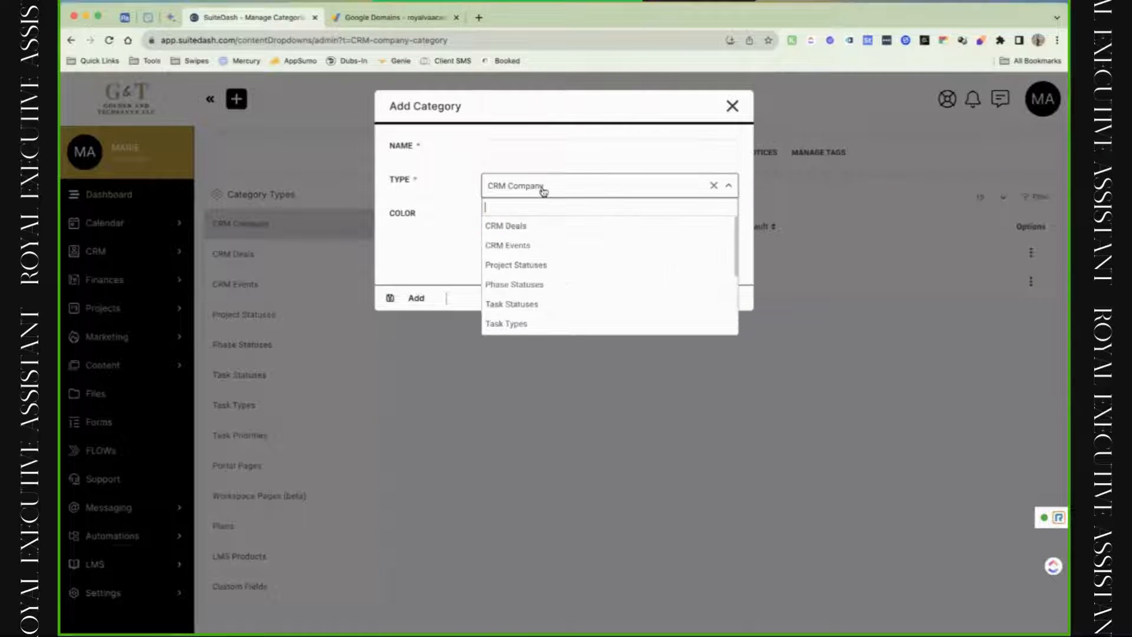
{"action": "left_click", "coordinate": [522, 158]}
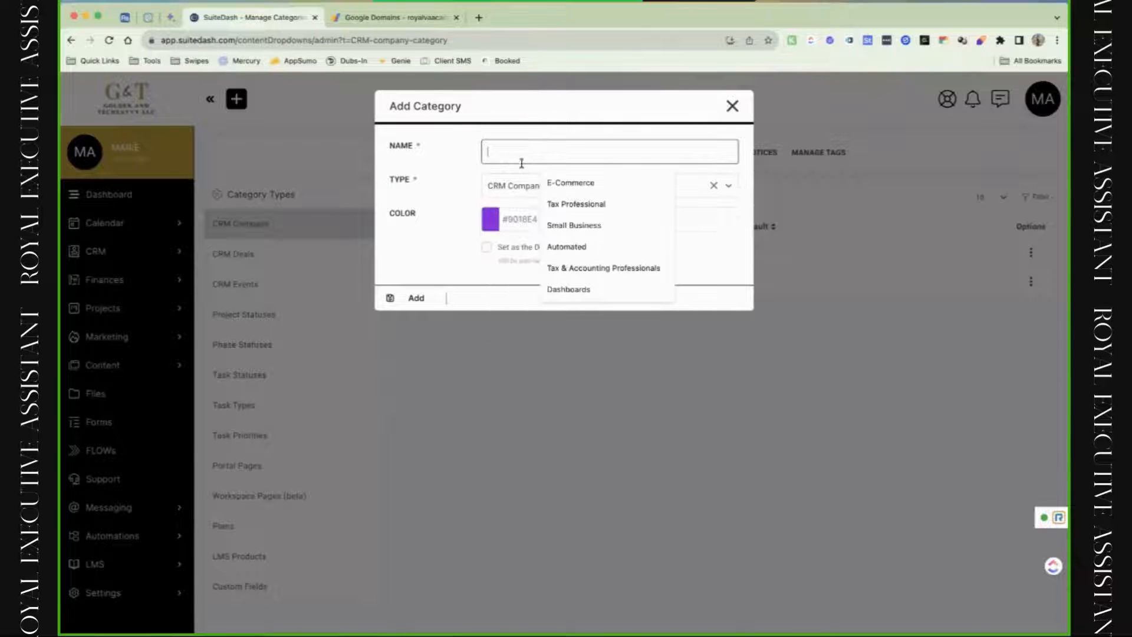
{"action": "type", "text": "Test"}
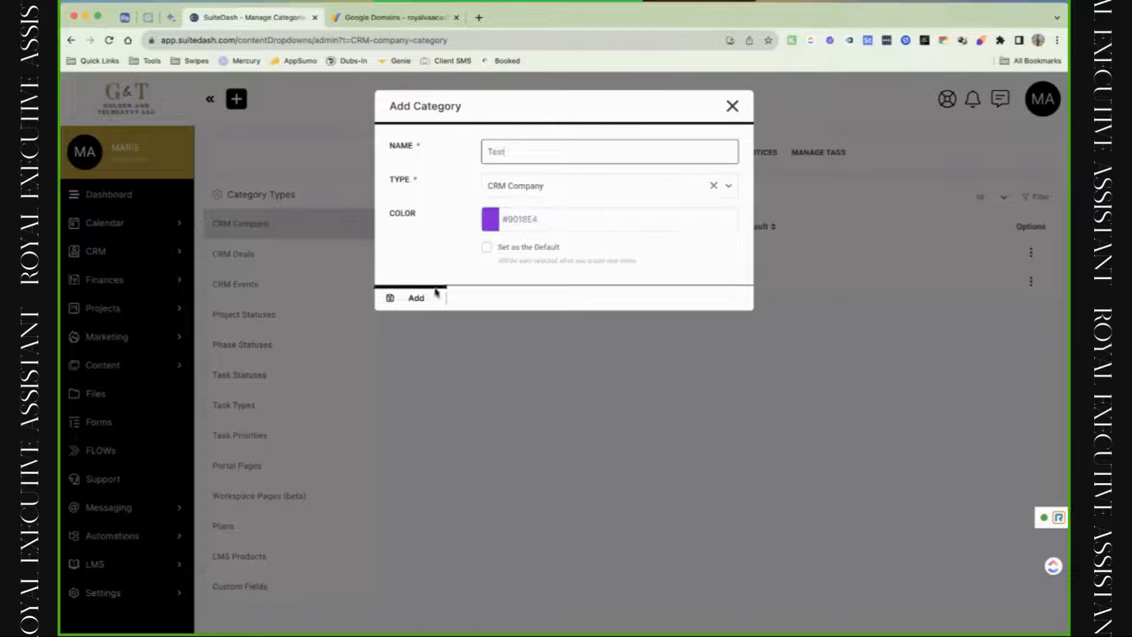
{"action": "left_click", "coordinate": [436, 292]}
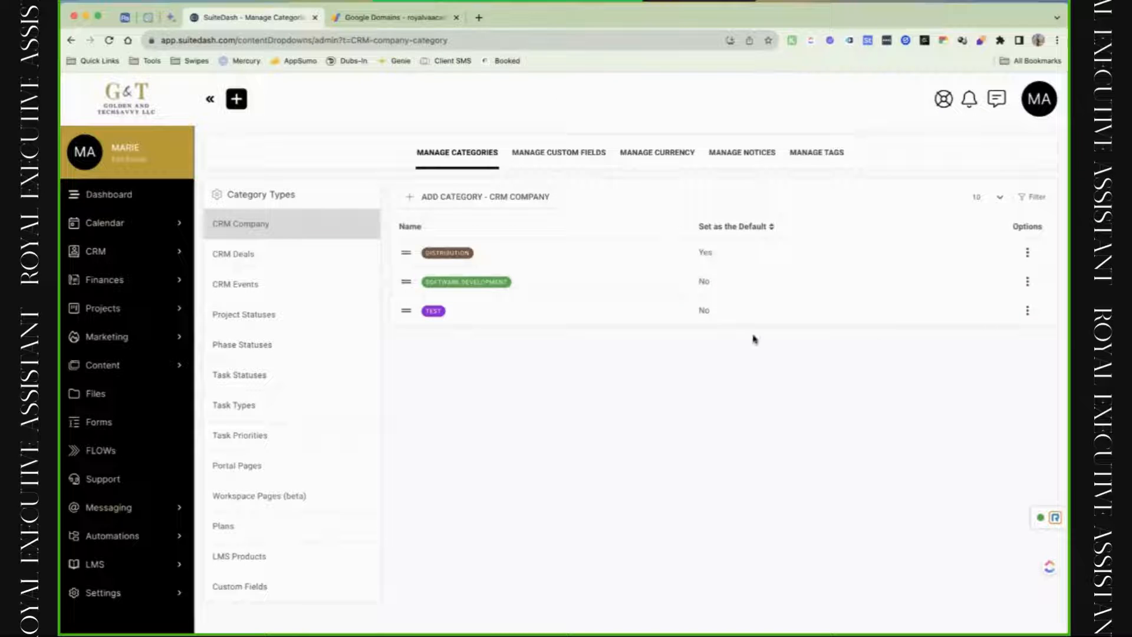
Start a CRM Deals category named Inquiry, then cancel without adding it.
{"action": "left_click", "coordinate": [315, 264]}
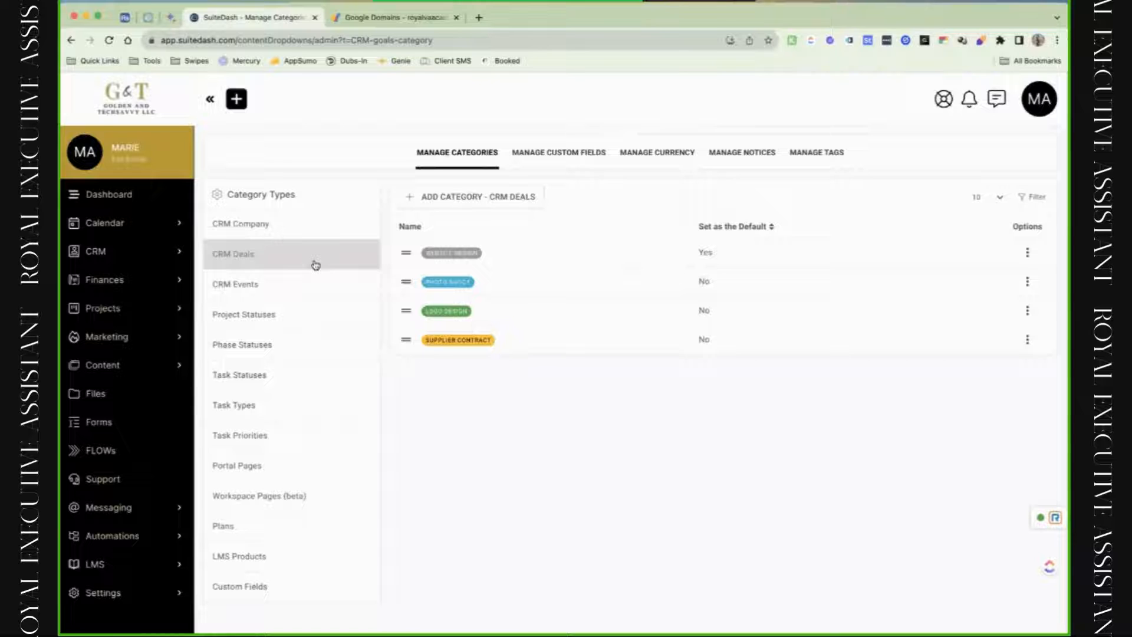
{"action": "left_click", "coordinate": [512, 199]}
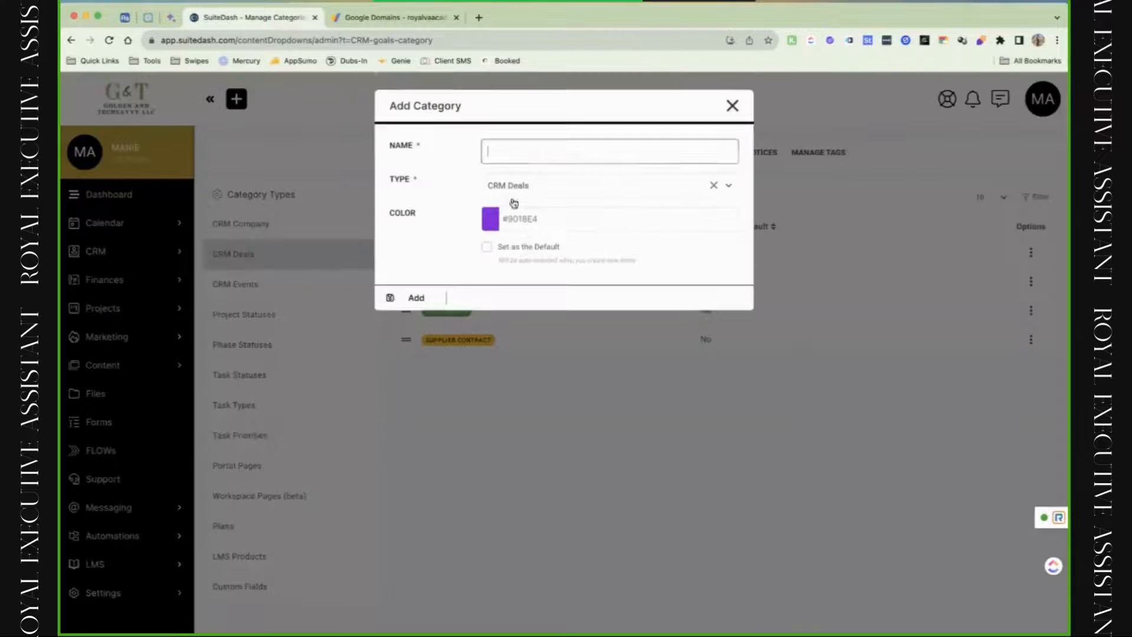
{"action": "type", "text": "In"}
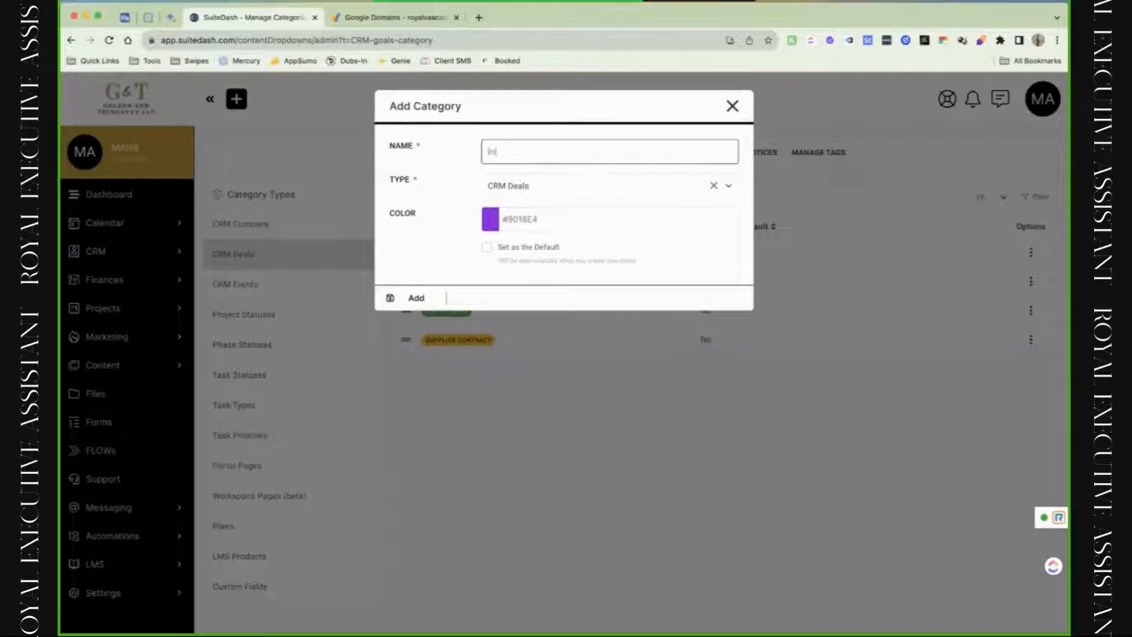
{"action": "type", "text": "quiry"}
{"action": "key", "text": "BackSpace"}
{"action": "key", "text": "BackSpace"}
{"action": "key", "text": "BackSpace"}
{"action": "key", "text": "BackSpace"}
{"action": "left_click", "coordinate": [733, 106]}
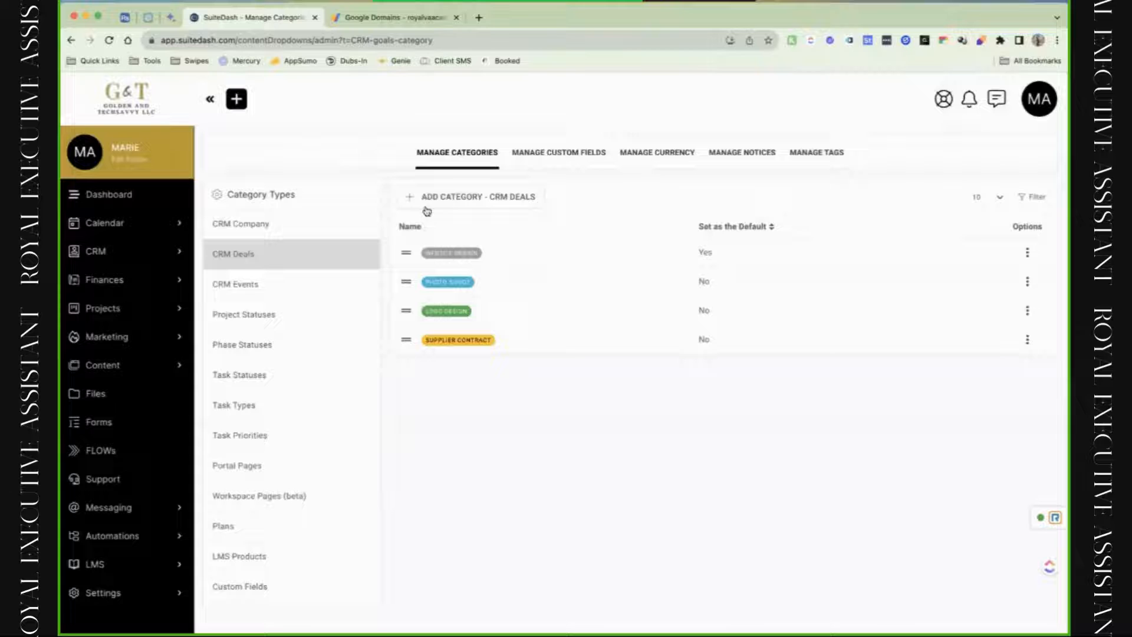
Delete the Working status from the Project Statuses categories.
{"action": "left_click", "coordinate": [302, 281]}
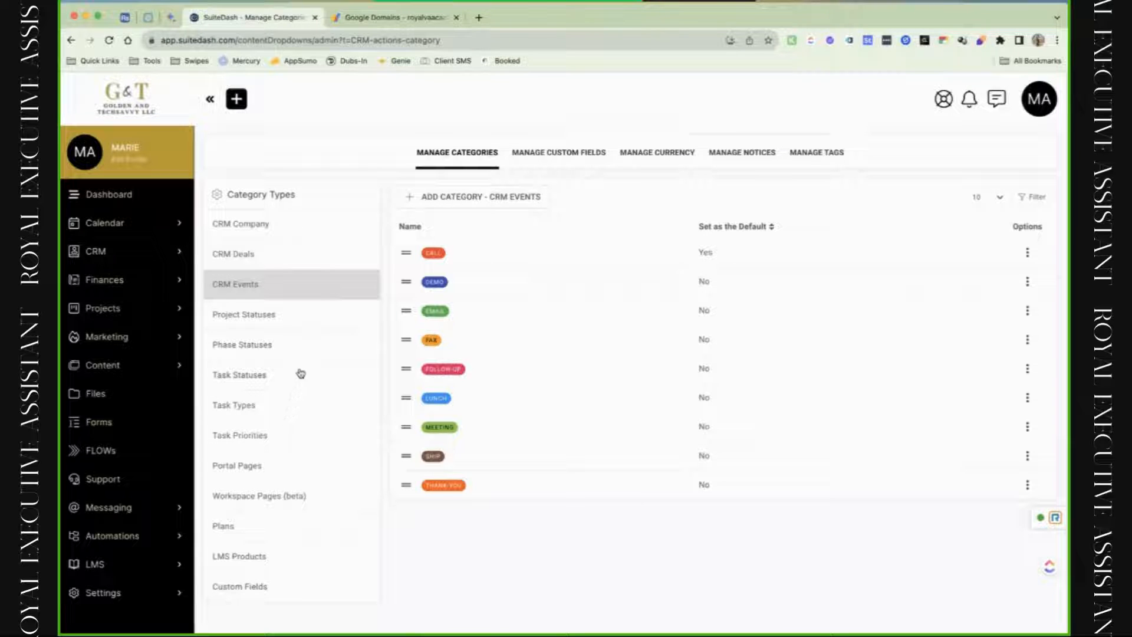
{"action": "left_click", "coordinate": [315, 330]}
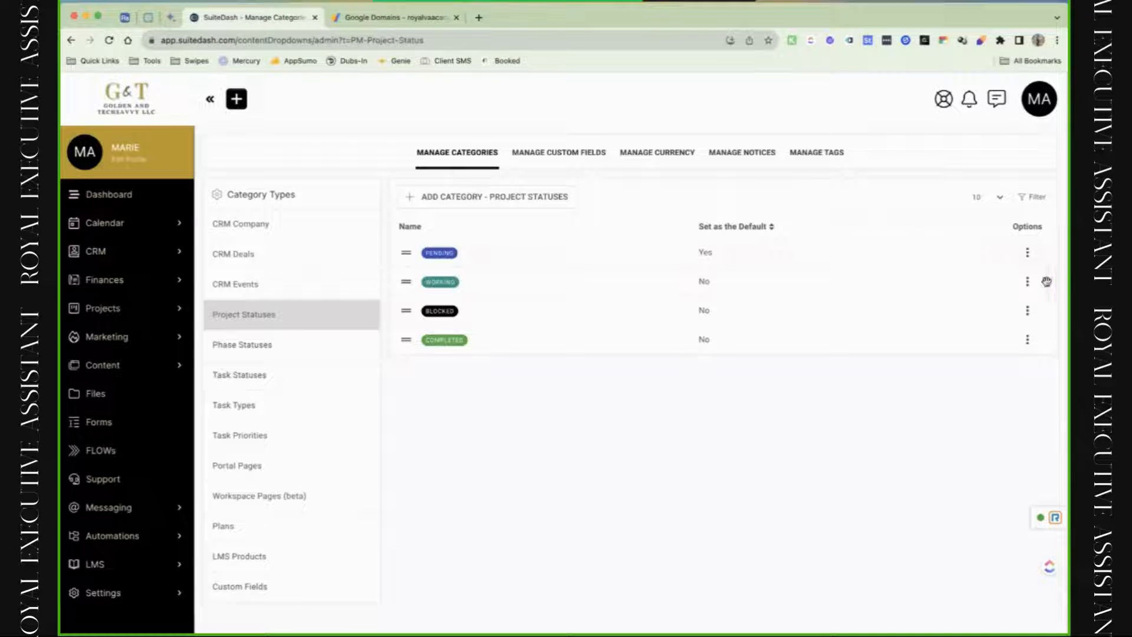
{"action": "left_click", "coordinate": [1027, 281]}
{"action": "left_click", "coordinate": [1011, 322]}
{"action": "left_click", "coordinate": [547, 407]}
Review Phase Statuses, the Open and Review task status options, and the BUG task type options.
{"action": "left_click", "coordinate": [248, 345]}
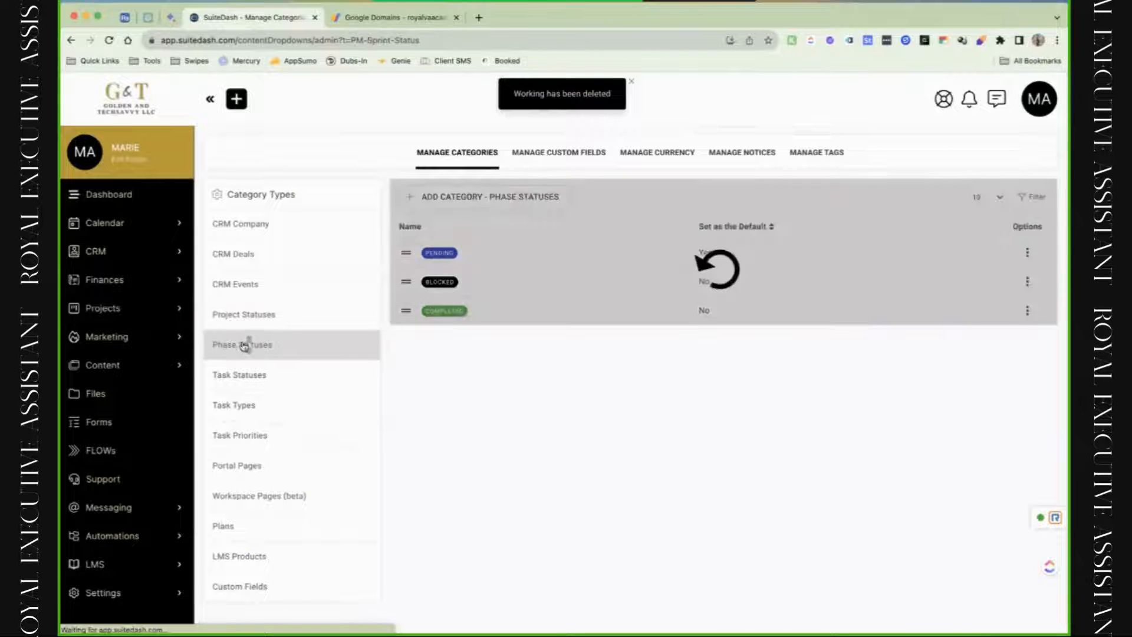
{"action": "left_click", "coordinate": [288, 371]}
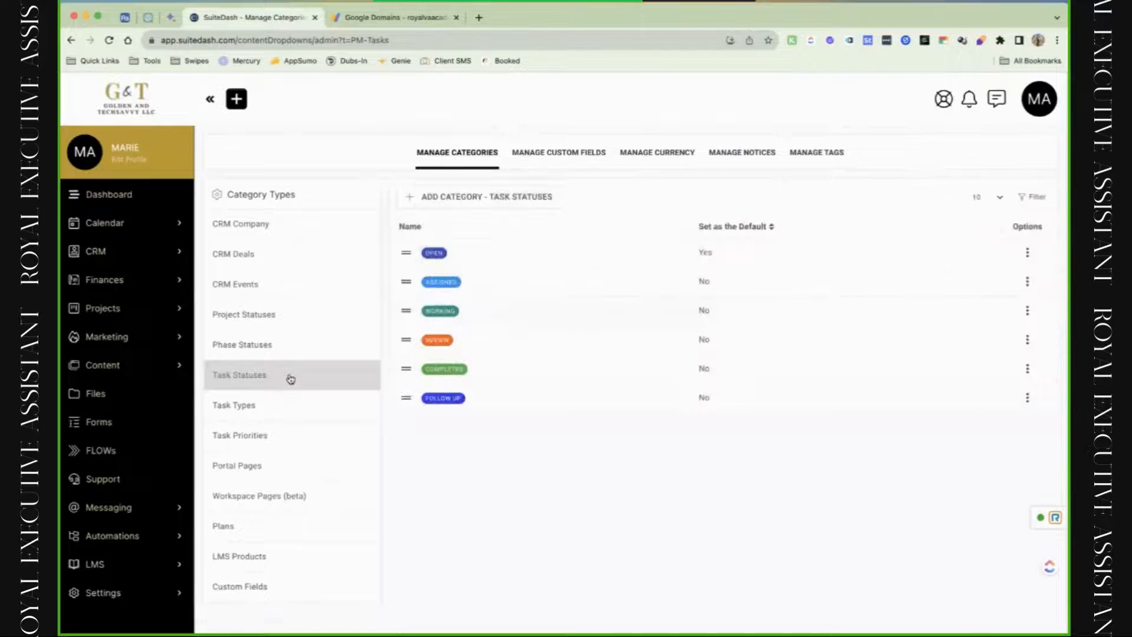
{"action": "left_click", "coordinate": [1032, 264]}
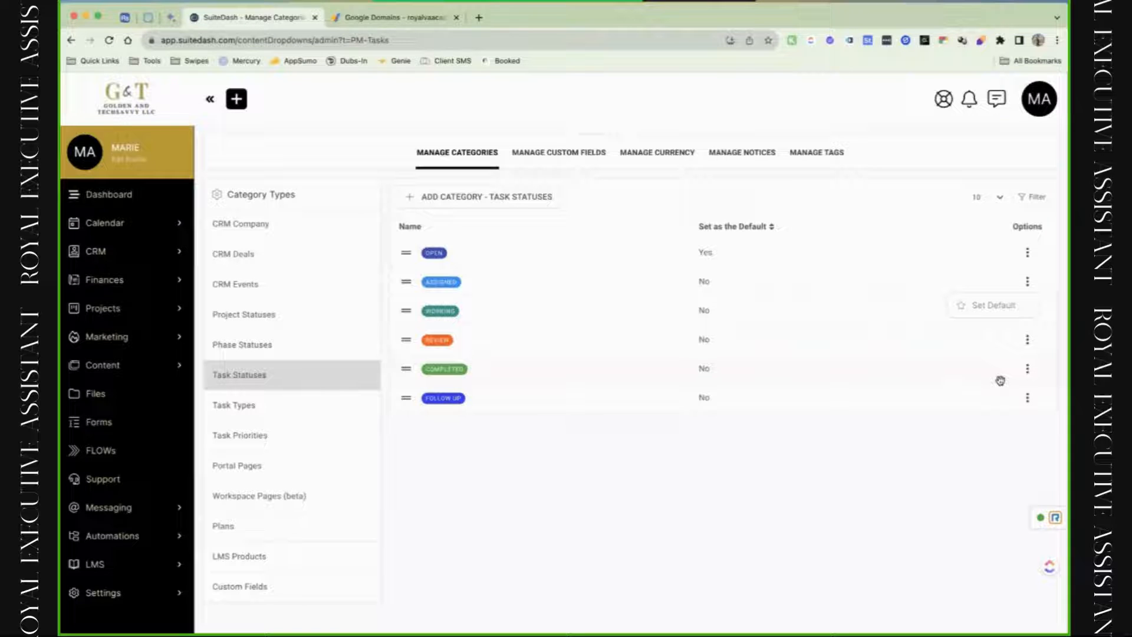
{"action": "left_click", "coordinate": [1026, 342]}
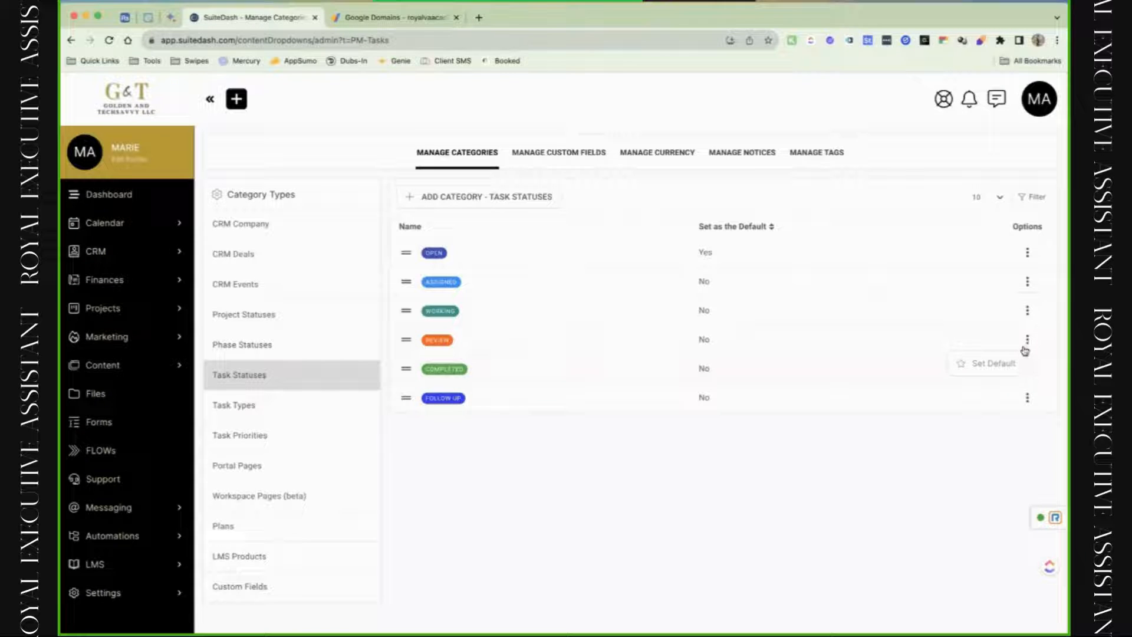
{"action": "left_click", "coordinate": [513, 243]}
{"action": "mouse_move", "coordinate": [442, 256]}
{"action": "left_click", "coordinate": [300, 423]}
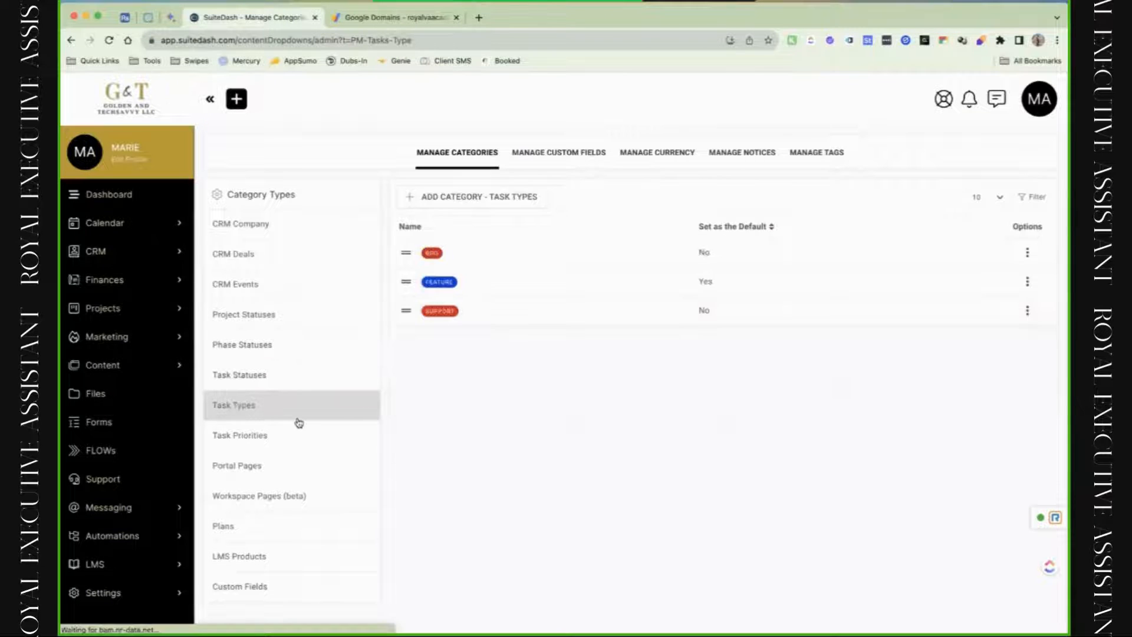
{"action": "left_click", "coordinate": [1027, 253]}
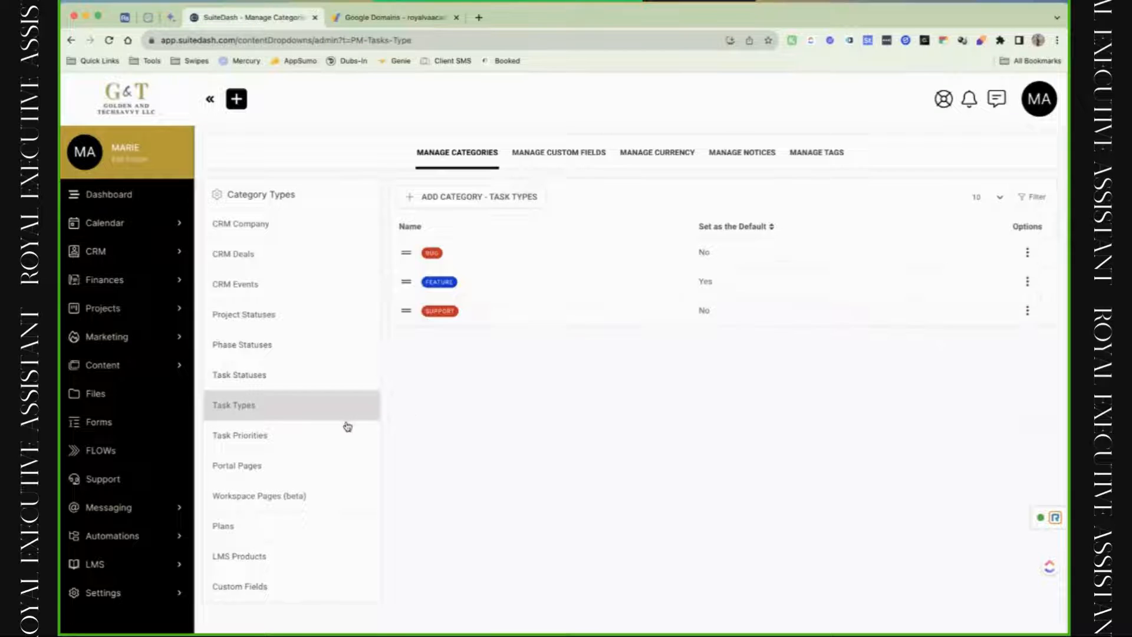
Browse Task Priorities, Portal Pages, Workspace Pages, Plans, LMS Products and Custom Fields categories, then open Manage Custom Fields.
{"action": "left_click", "coordinate": [336, 436]}
{"action": "left_click", "coordinate": [329, 464]}
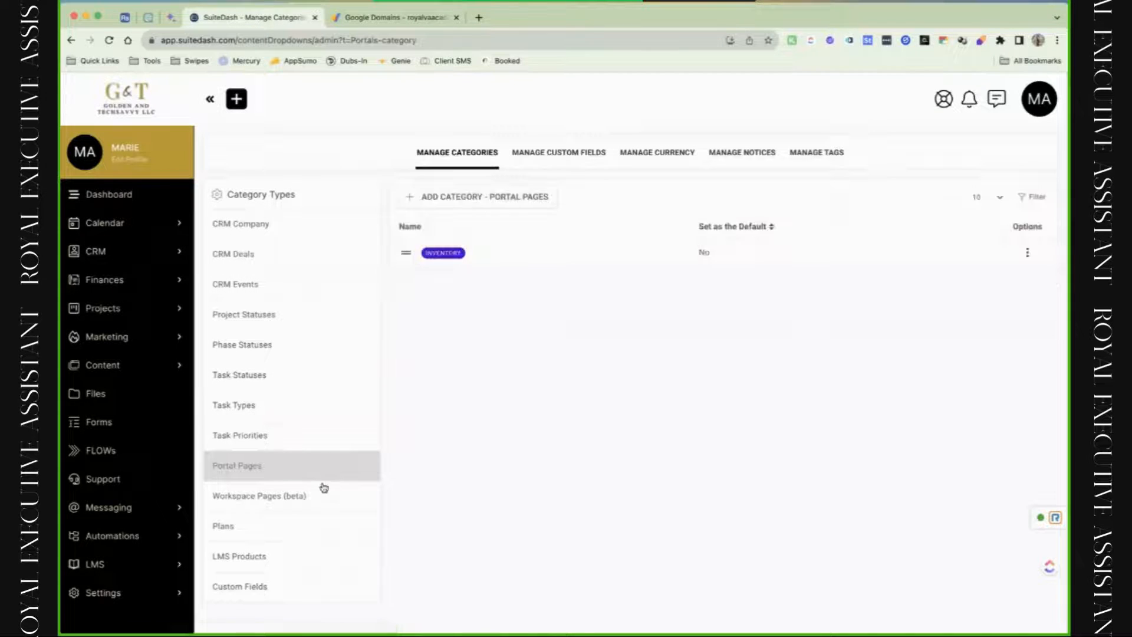
{"action": "left_click", "coordinate": [326, 501]}
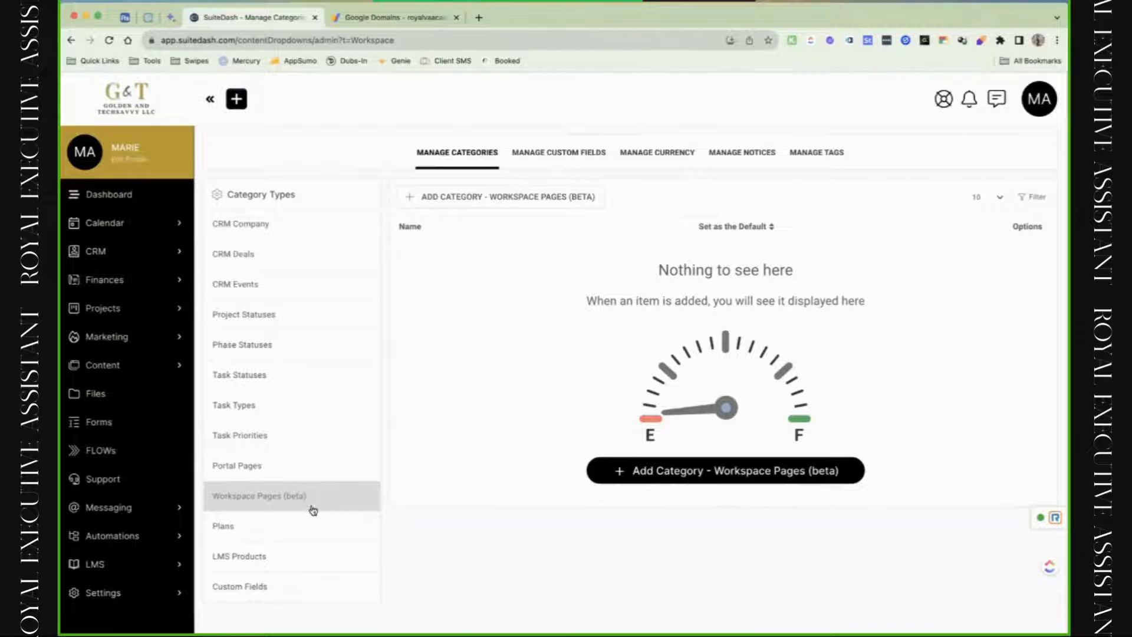
{"action": "left_click", "coordinate": [297, 538]}
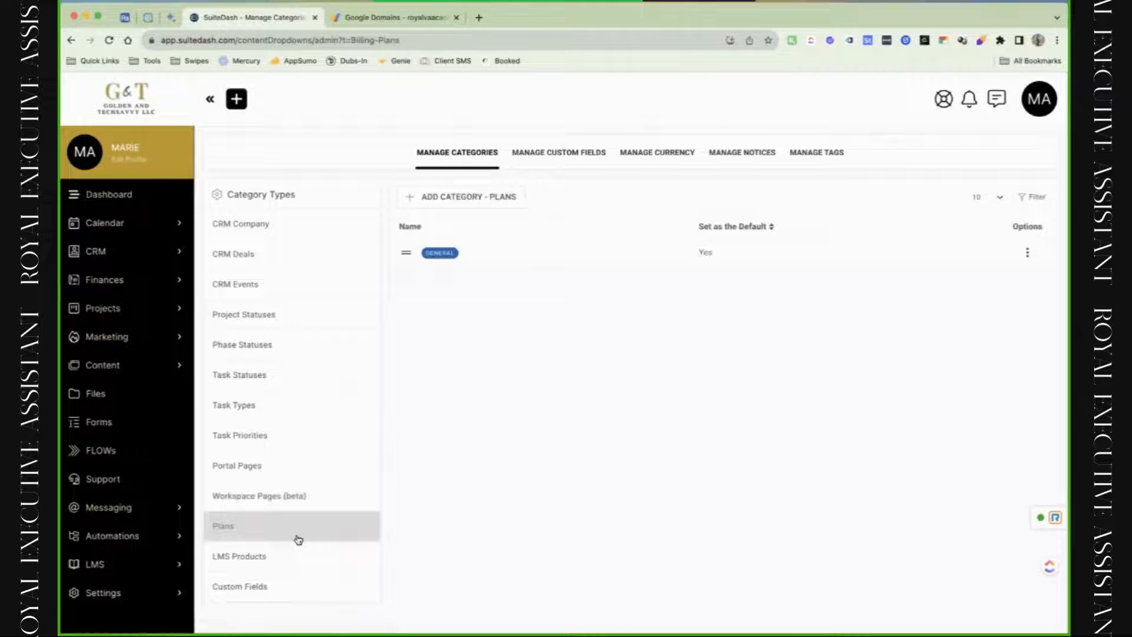
{"action": "left_click", "coordinate": [321, 565]}
{"action": "left_click", "coordinate": [312, 596]}
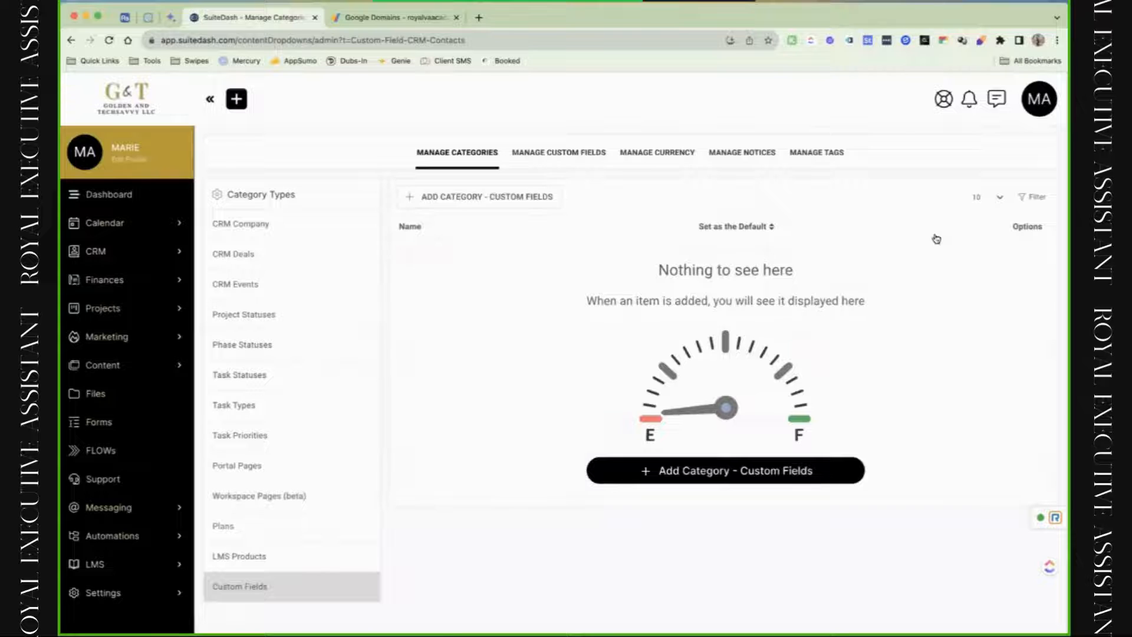
{"action": "left_click", "coordinate": [571, 156]}
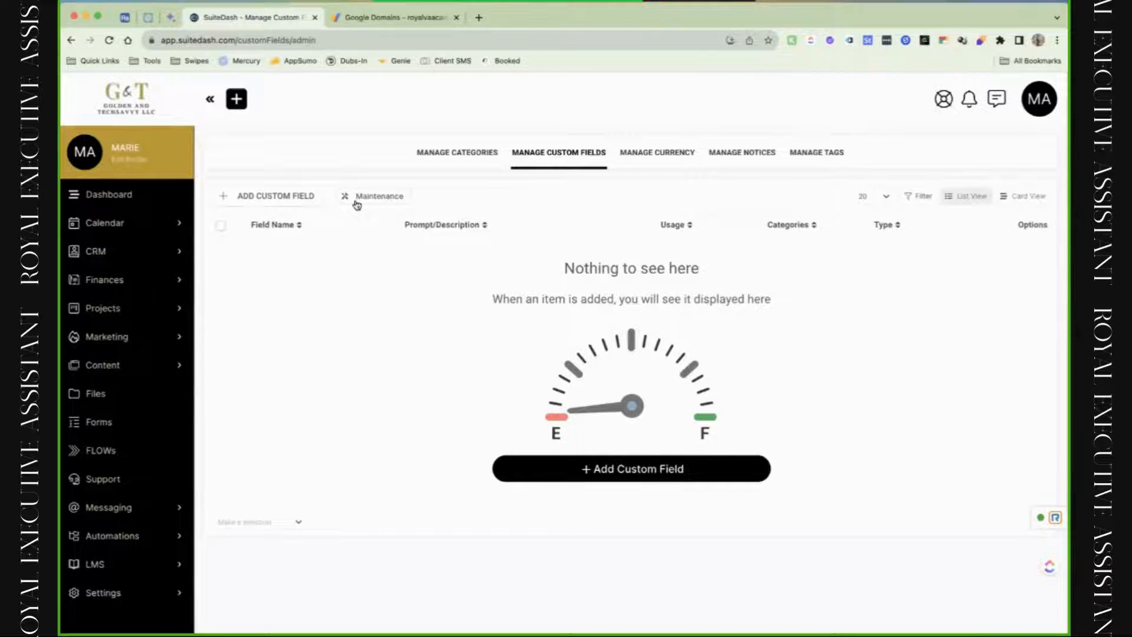
Check the custom field Maintenance panel, close it, and begin adding a custom field.
{"action": "left_click", "coordinate": [356, 200]}
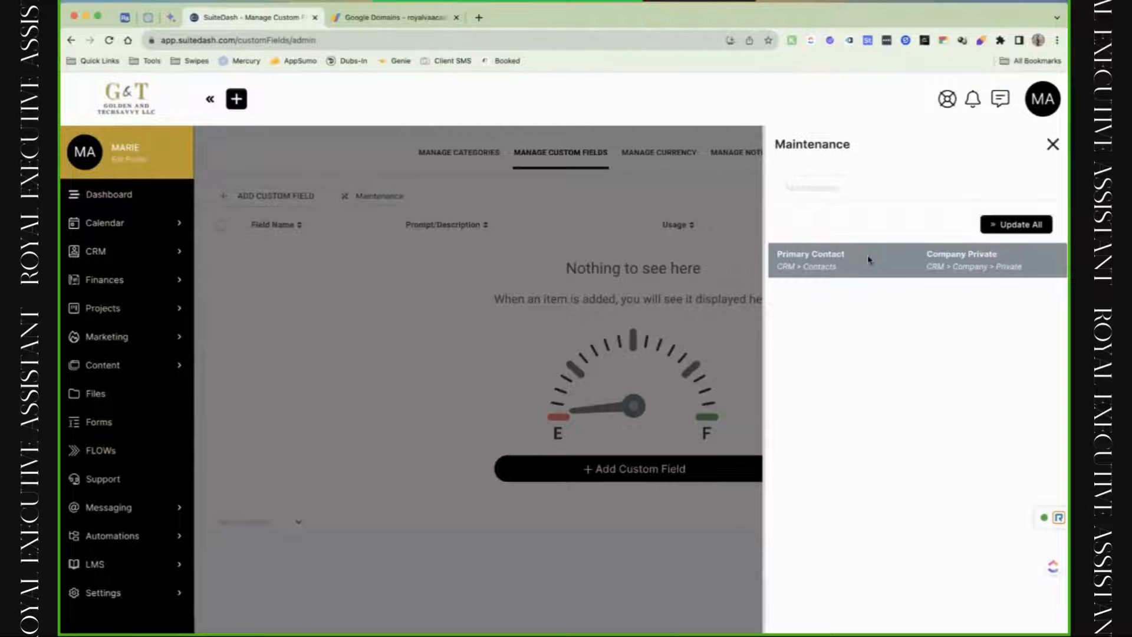
{"action": "left_click", "coordinate": [1053, 143]}
{"action": "left_click", "coordinate": [266, 199]}
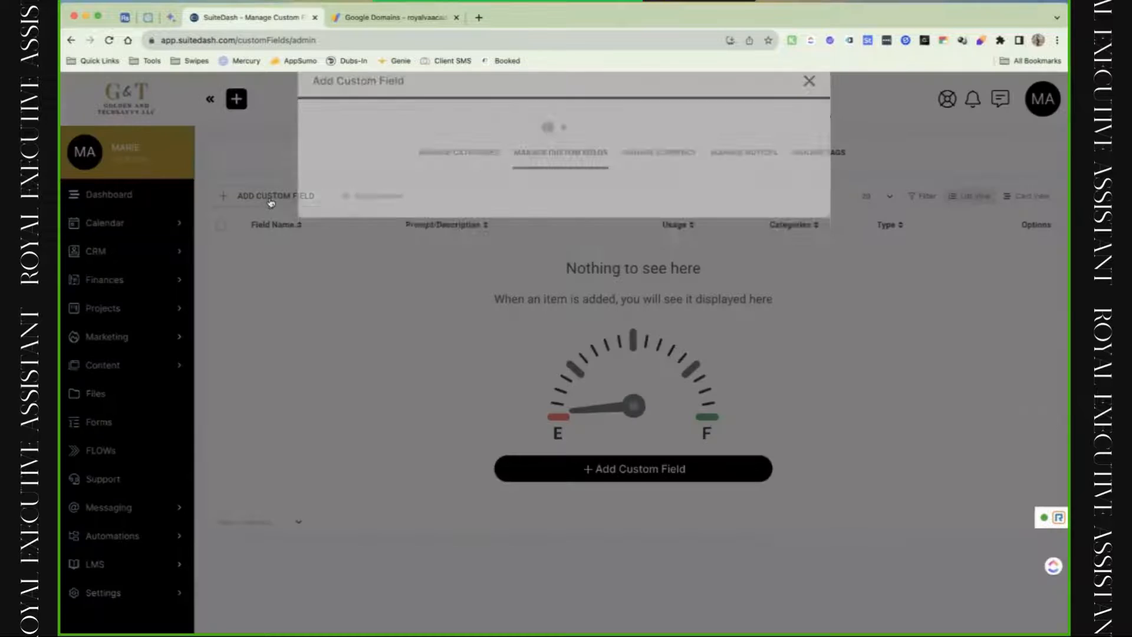
Name the field IG Handle and copy that name into the prompt box.
{"action": "left_click", "coordinate": [445, 152]}
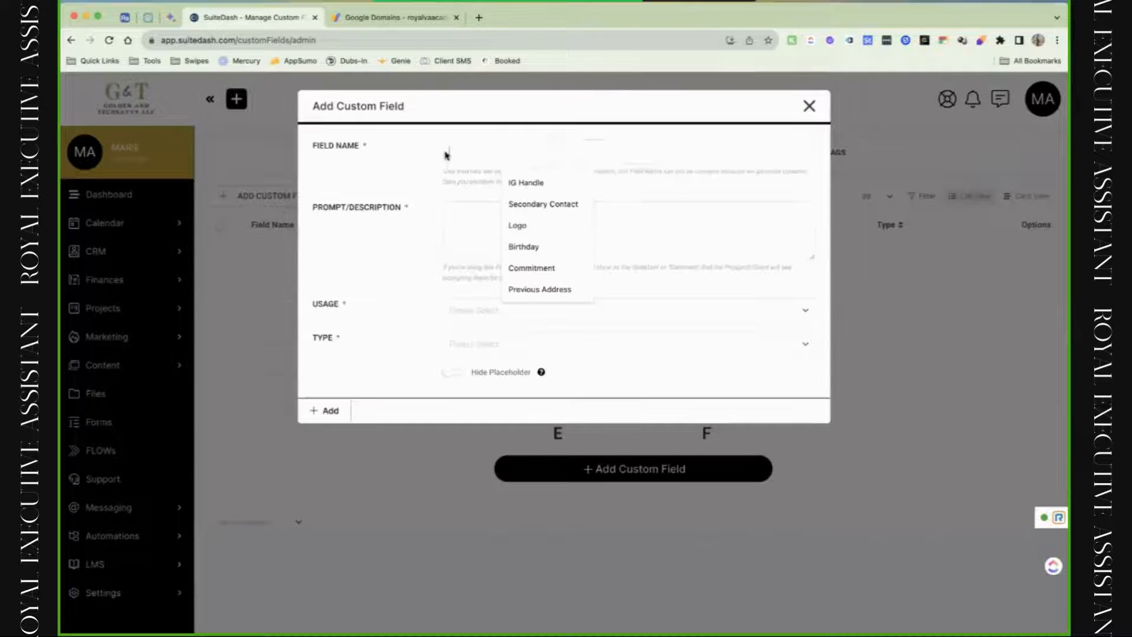
{"action": "left_click", "coordinate": [525, 180]}
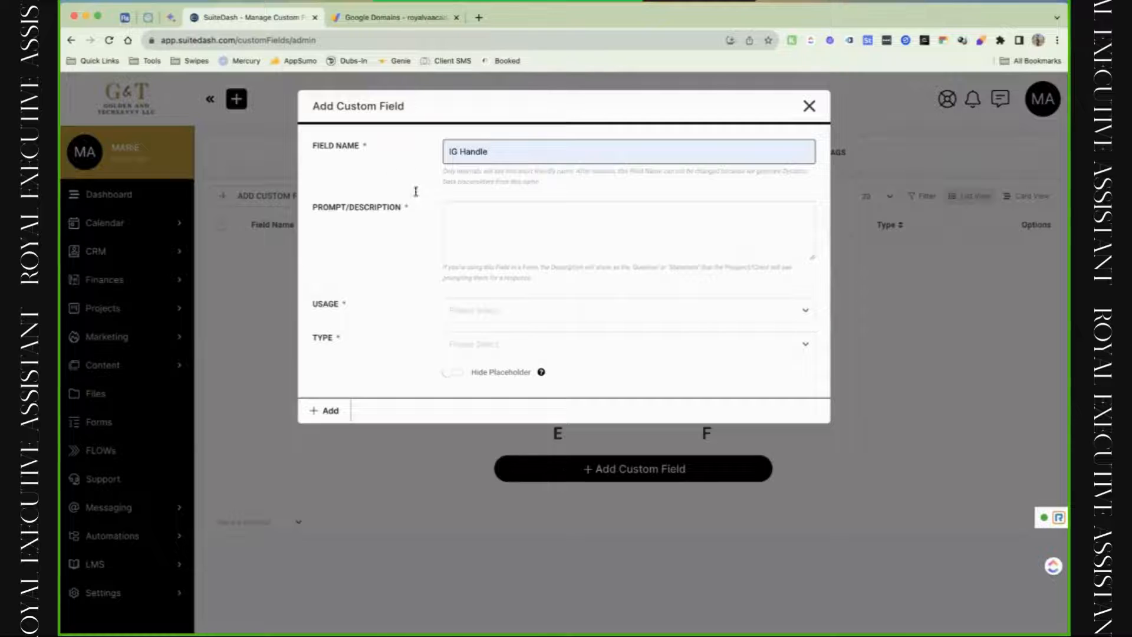
{"action": "left_click", "coordinate": [512, 212]}
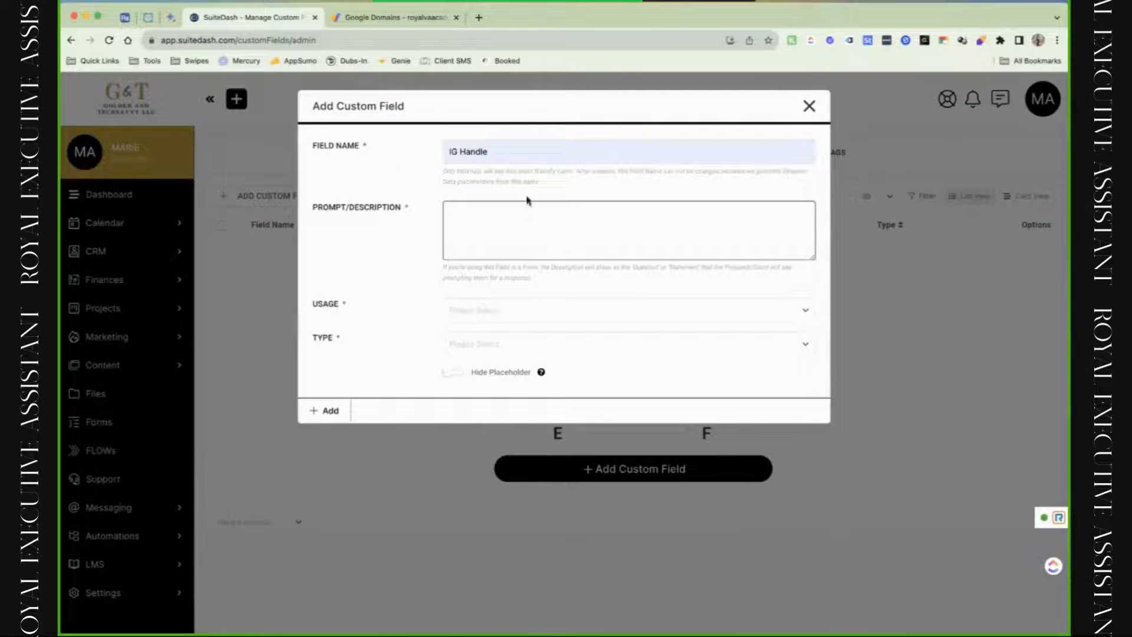
{"action": "left_click", "coordinate": [536, 151]}
{"action": "key", "text": "ctrl+a"}
{"action": "key", "text": "ctrl+c"}
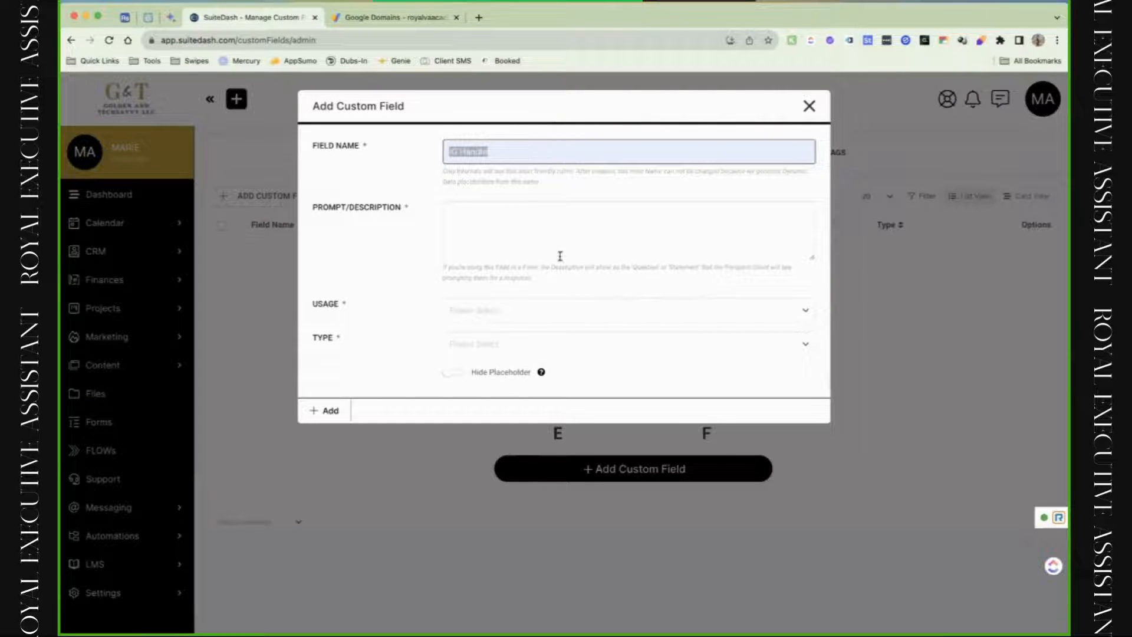
{"action": "left_click", "coordinate": [561, 257]}
{"action": "key", "text": "ctrl+v"}
Complete the prompt as 'Please enter your IG Handle:', correcting the typos.
{"action": "left_click", "coordinate": [449, 211]}
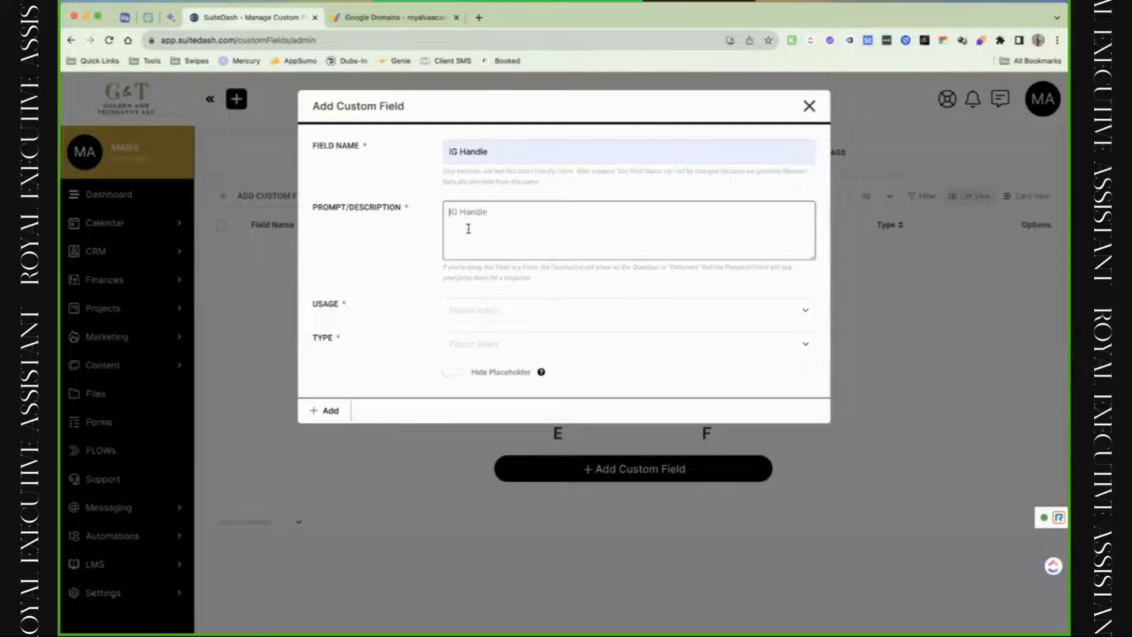
{"action": "type", "text": "Please entder youe"}
{"action": "key", "text": "BackSpace"}
{"action": "key", "text": "BackSpace"}
{"action": "type", "text": "r"}
{"action": "left_click", "coordinate": [493, 210]}
{"action": "key", "text": "BackSpace"}
{"action": "key", "text": "End"}
{"action": "type", "text": ":"}
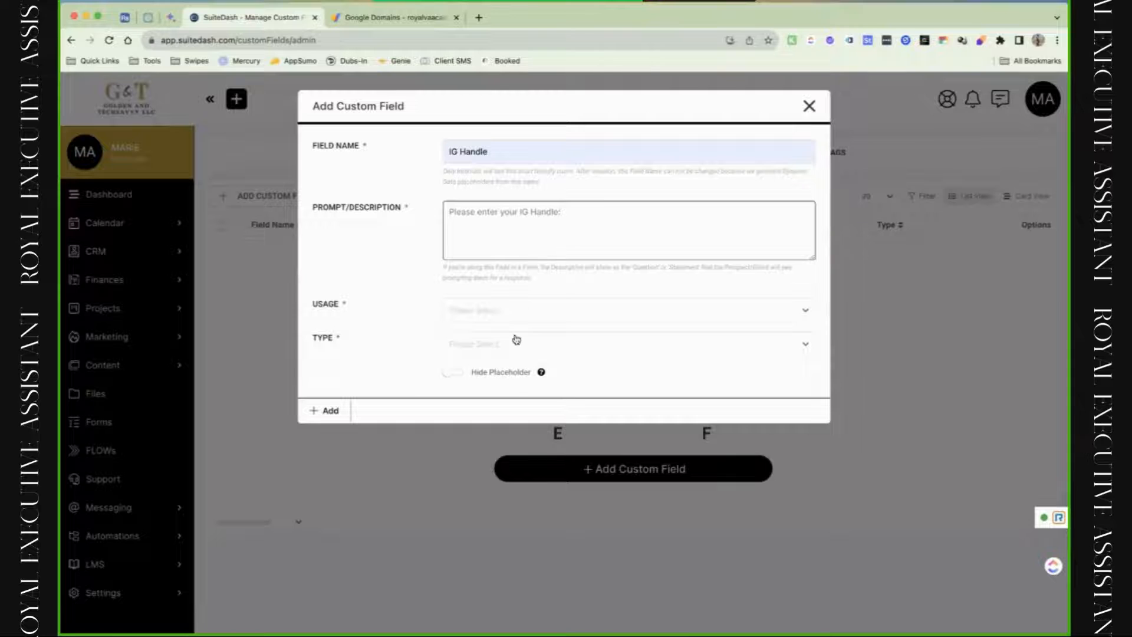
Set usage to CRM > Company > Private after trying Contacts and Company > Public.
{"action": "left_click", "coordinate": [525, 313]}
{"action": "scroll", "coordinate": [494, 424], "scroll_direction": "down", "scroll_amount": 2}
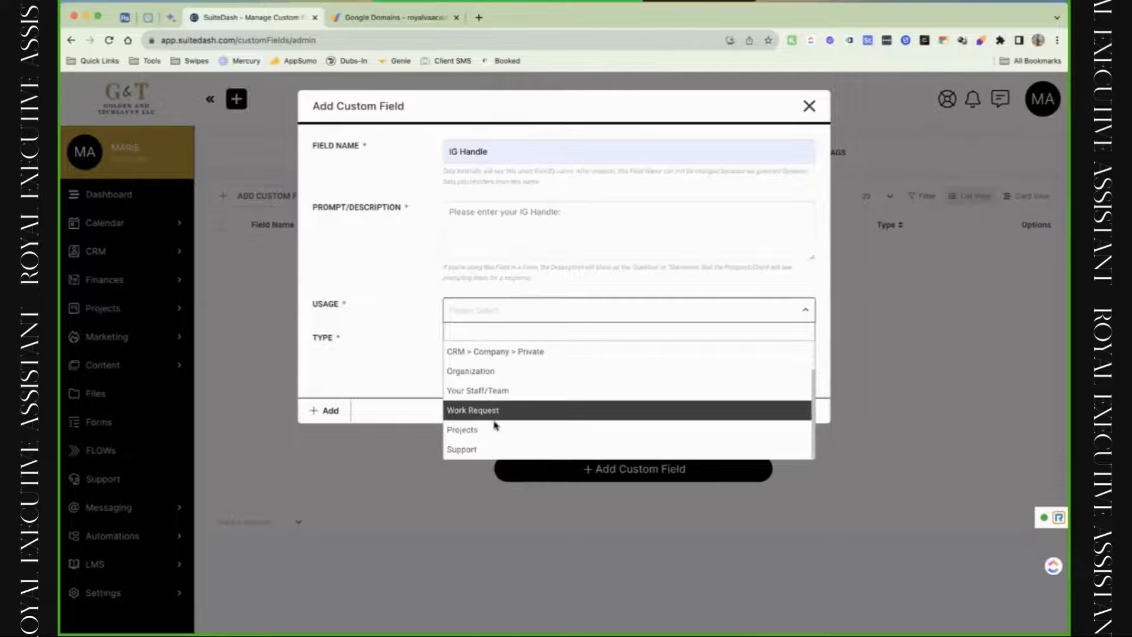
{"action": "scroll", "coordinate": [506, 366], "scroll_direction": "up", "scroll_amount": 4}
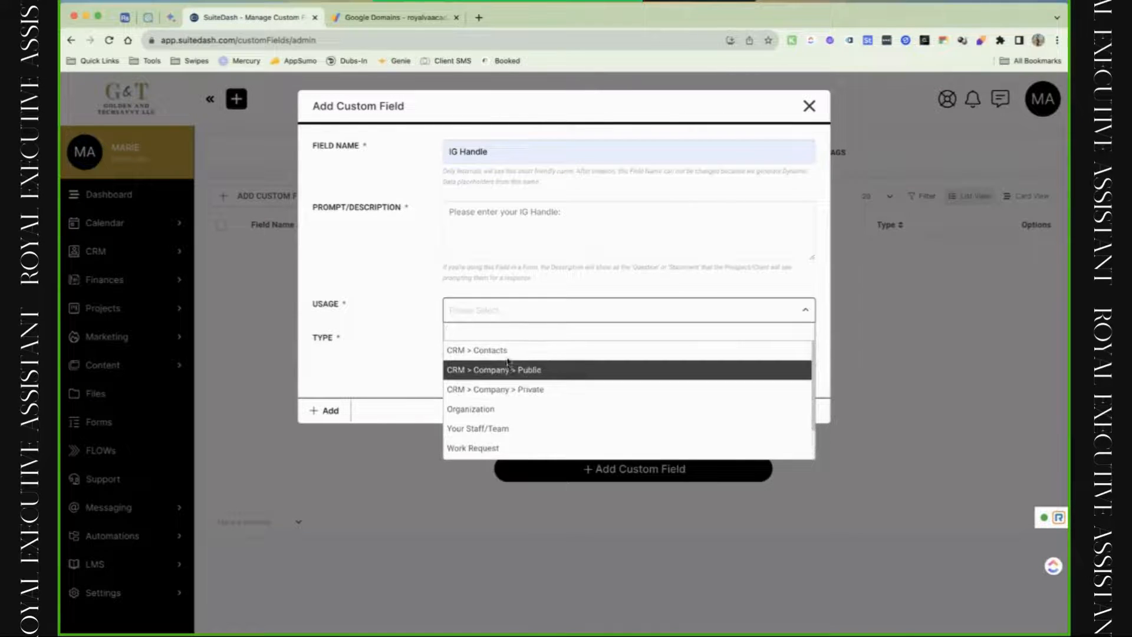
{"action": "left_click", "coordinate": [516, 351]}
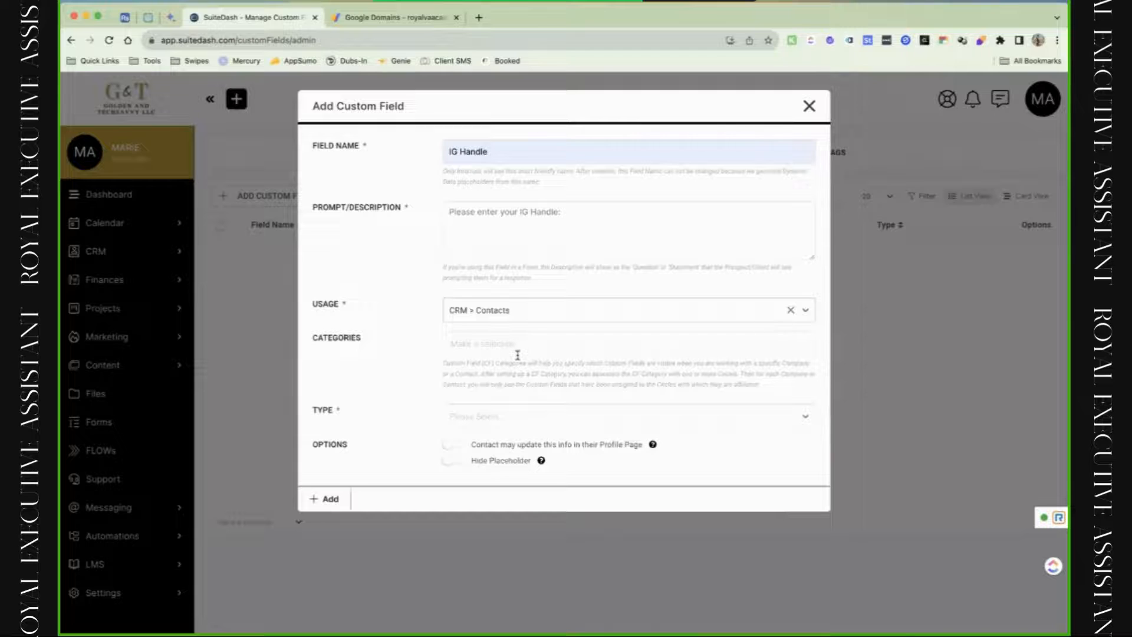
{"action": "left_click", "coordinate": [547, 318]}
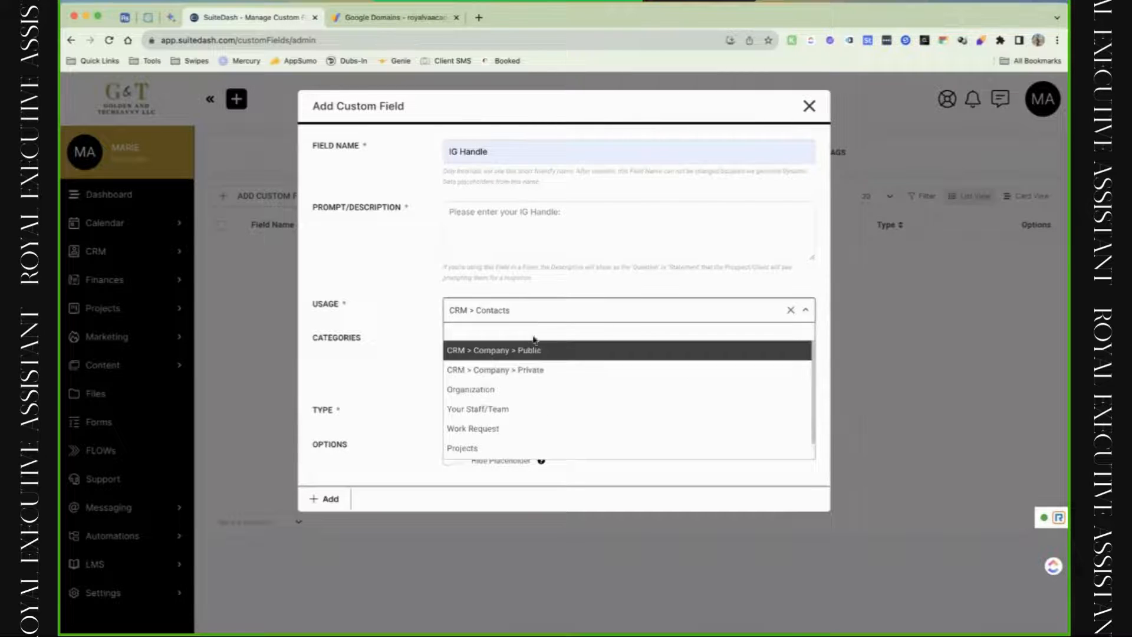
{"action": "left_click", "coordinate": [538, 352]}
{"action": "left_click", "coordinate": [547, 319]}
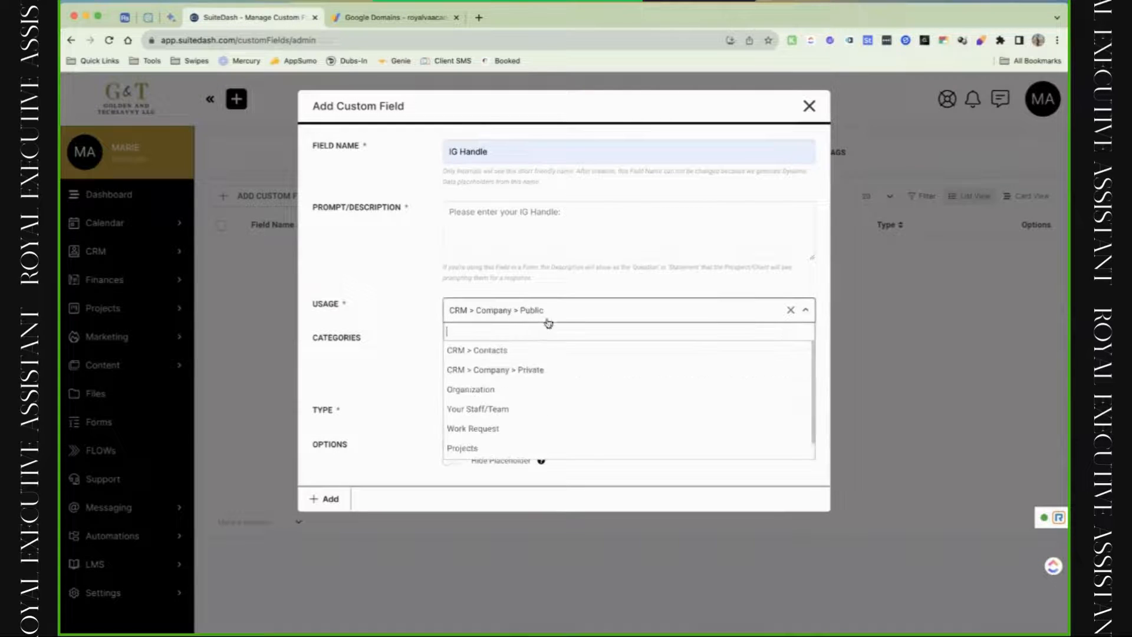
{"action": "left_click", "coordinate": [553, 372]}
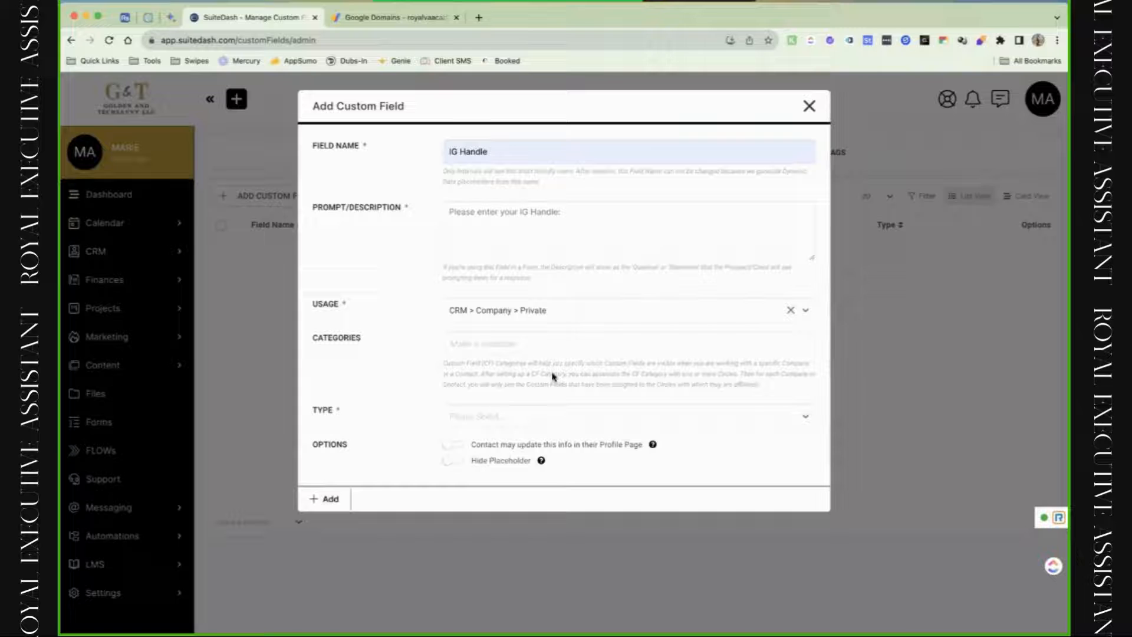
{"action": "left_click", "coordinate": [551, 319]}
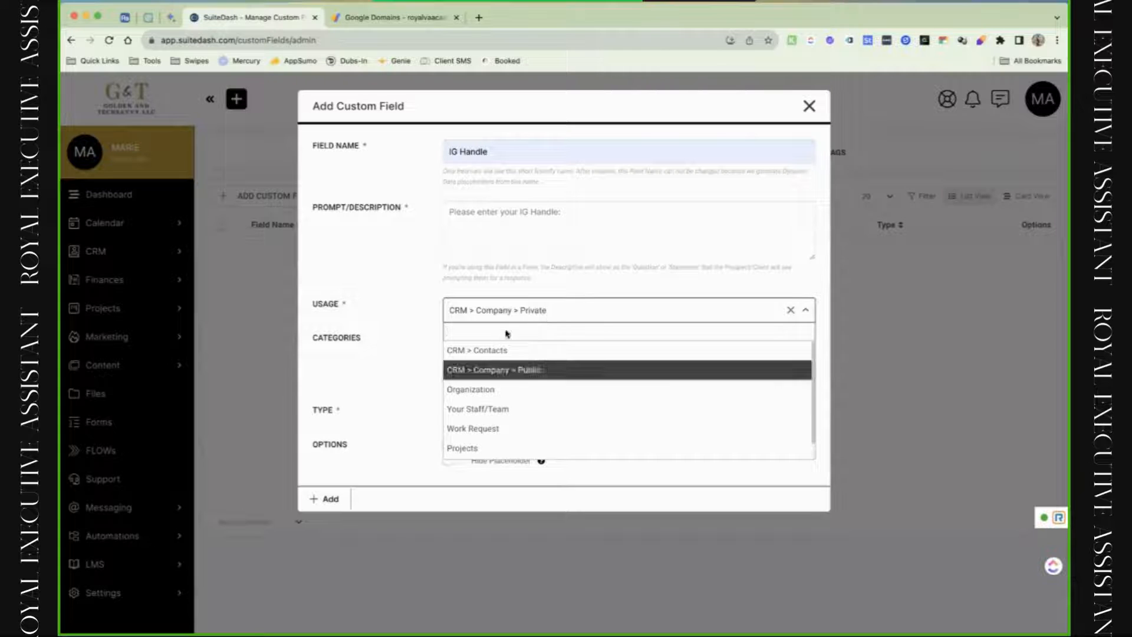
{"action": "left_click", "coordinate": [407, 400]}
{"action": "left_click", "coordinate": [520, 351]}
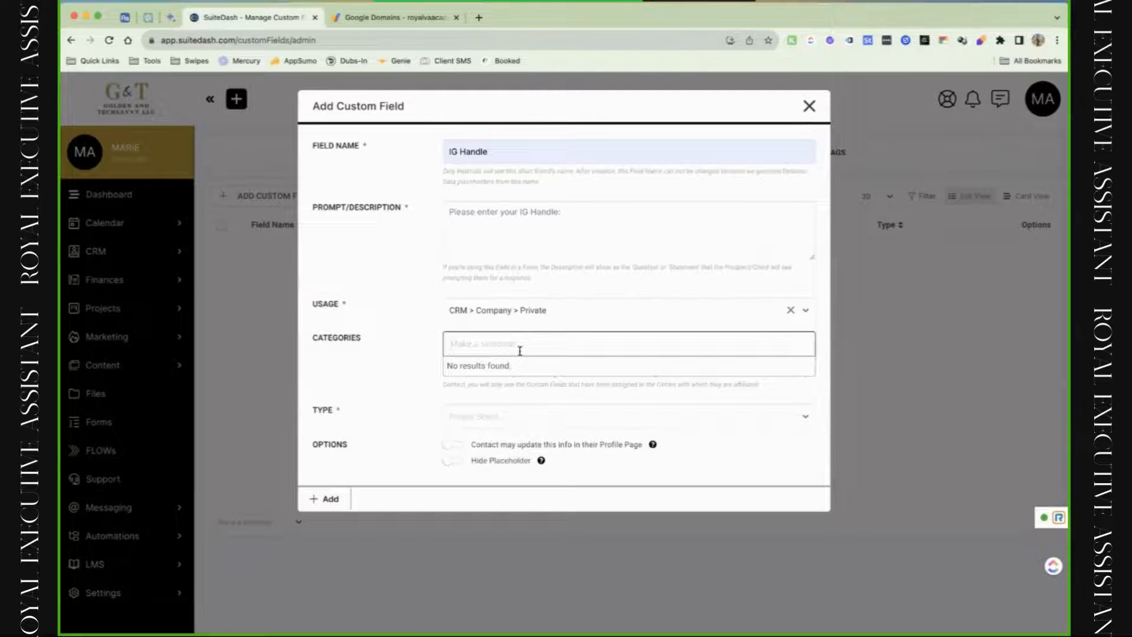
{"action": "left_click", "coordinate": [508, 417]}
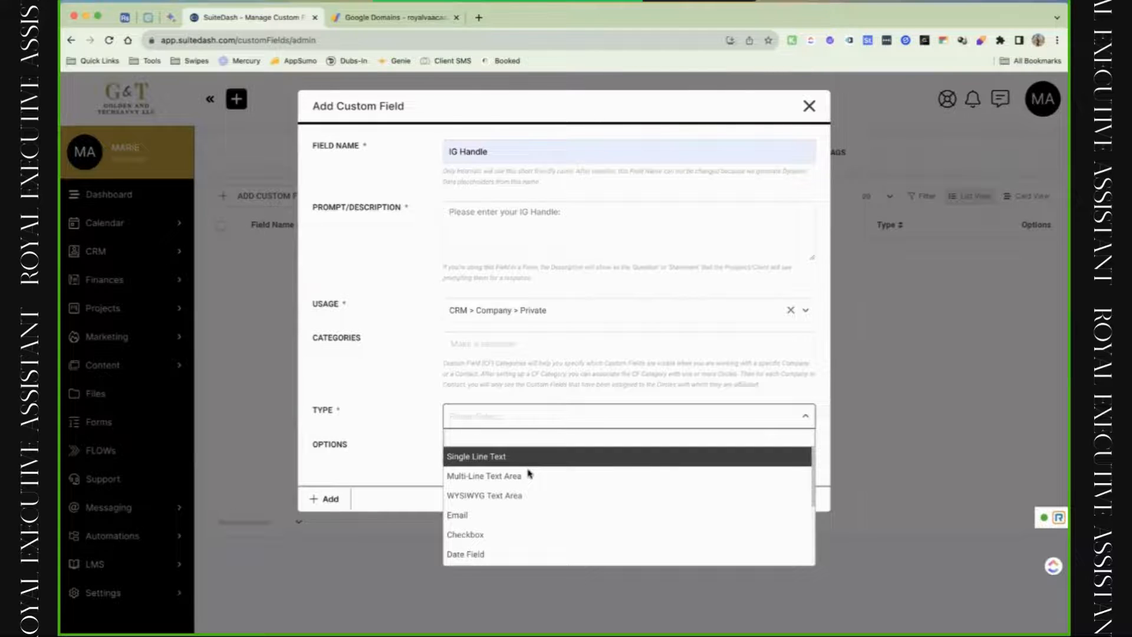
Set the field type to Radio Buttons with multiple selections allowed.
{"action": "scroll", "coordinate": [530, 474], "scroll_direction": "down", "scroll_amount": 1}
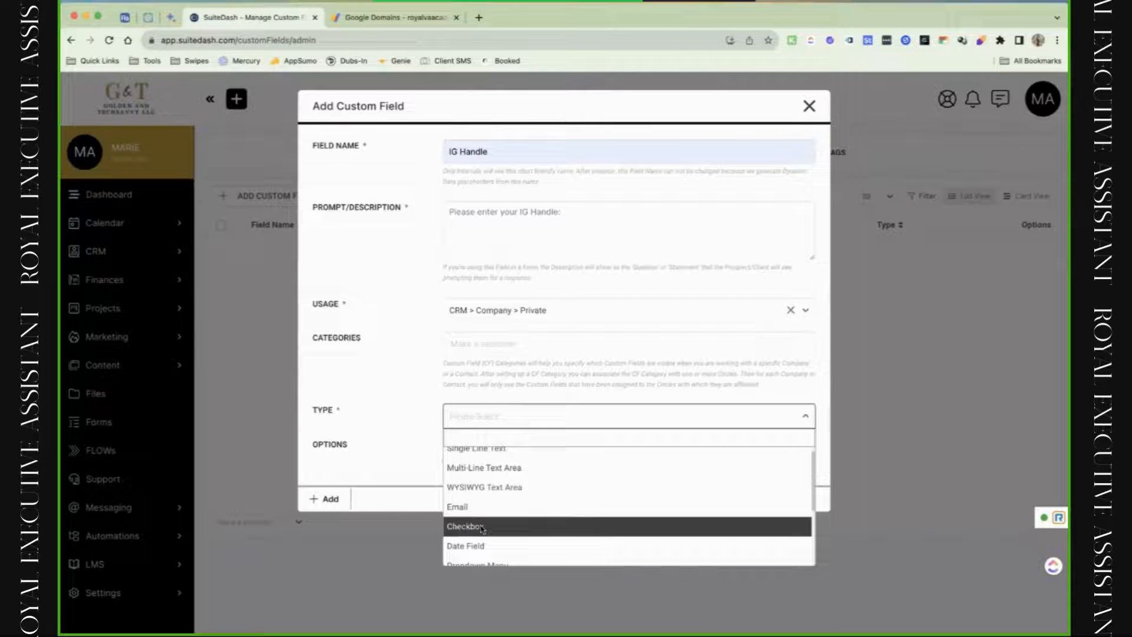
{"action": "scroll", "coordinate": [482, 527], "scroll_direction": "down", "scroll_amount": 2}
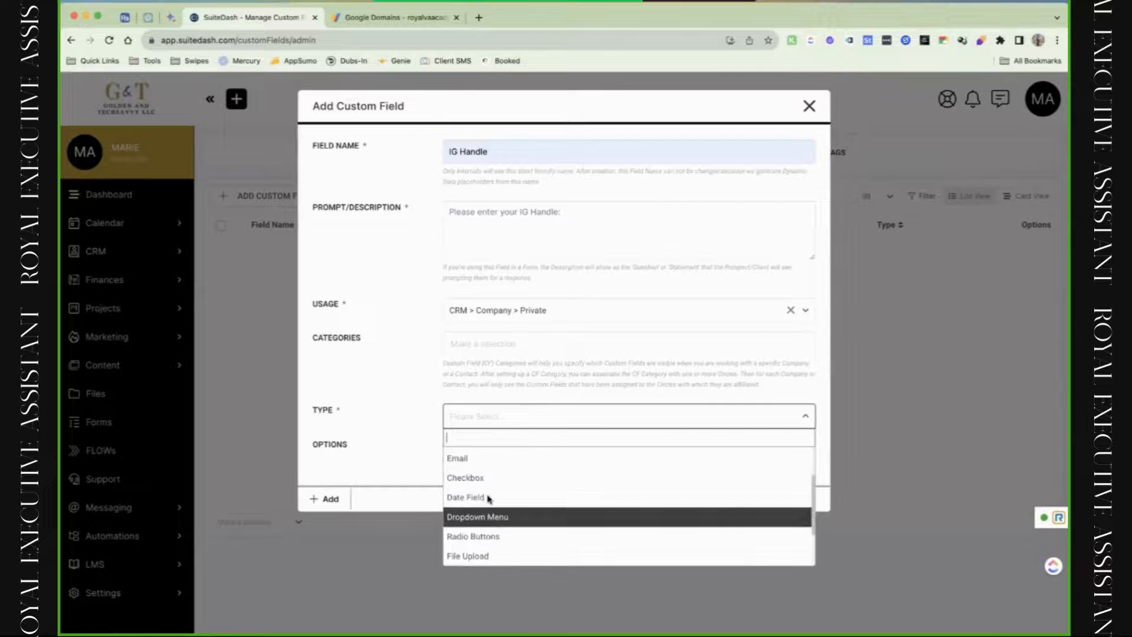
{"action": "scroll", "coordinate": [501, 504], "scroll_direction": "down", "scroll_amount": 2}
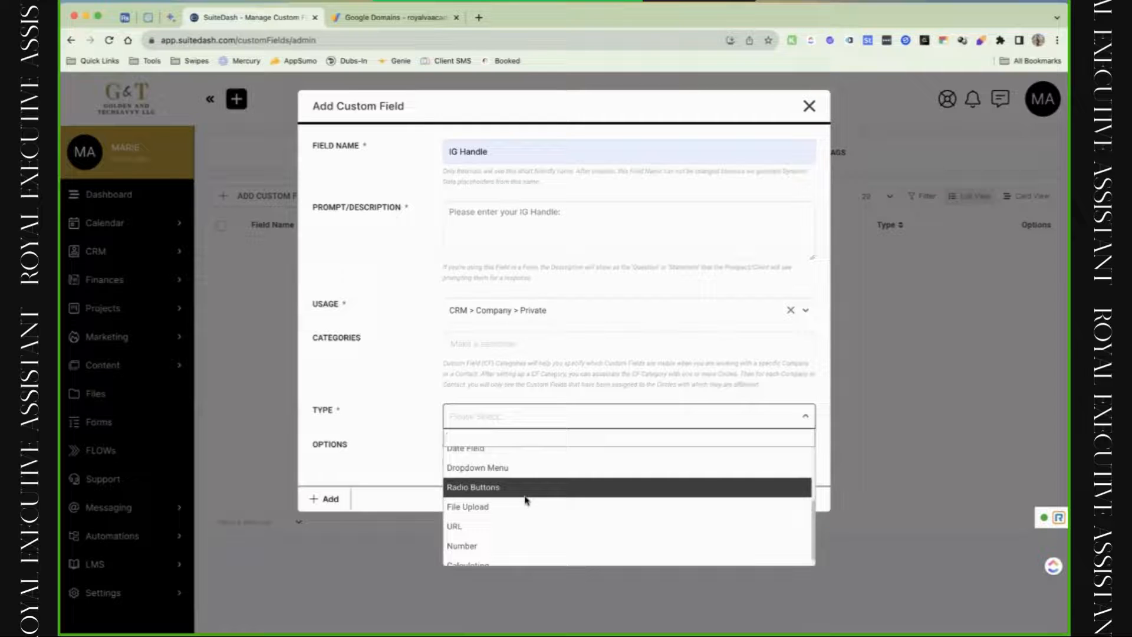
{"action": "scroll", "coordinate": [527, 500], "scroll_direction": "down", "scroll_amount": 1}
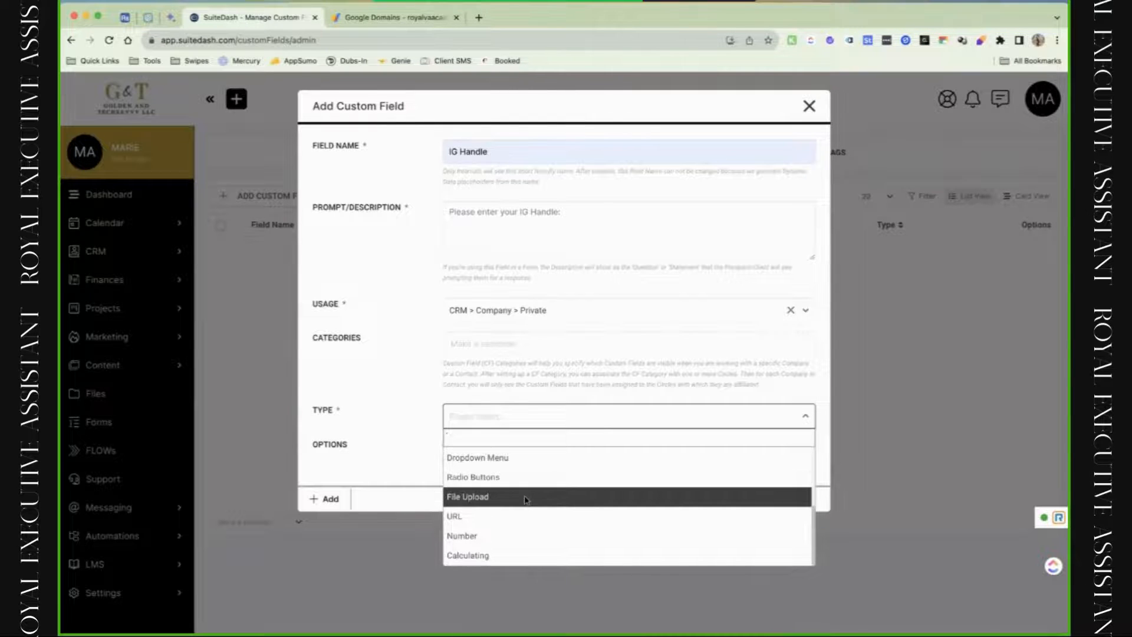
{"action": "left_click", "coordinate": [521, 477]}
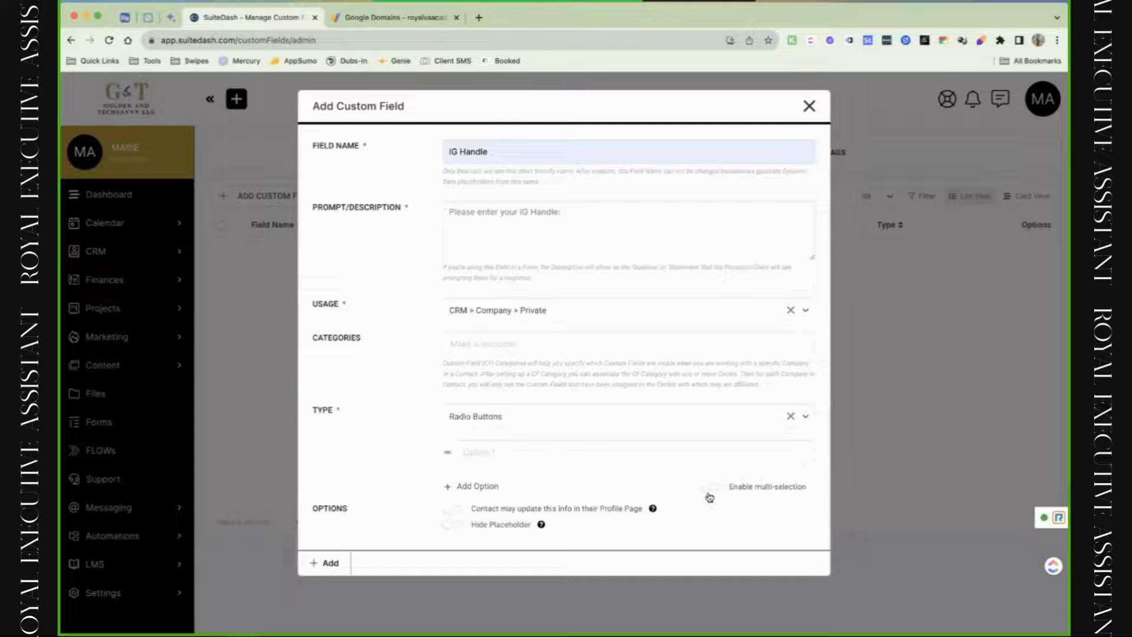
{"action": "left_click", "coordinate": [708, 490]}
Switch the type to Calculating, inspect its {{CustomFieldOne}} example, then close the form unsaved.
{"action": "left_click", "coordinate": [648, 418]}
{"action": "scroll", "coordinate": [614, 515], "scroll_direction": "down", "scroll_amount": 3}
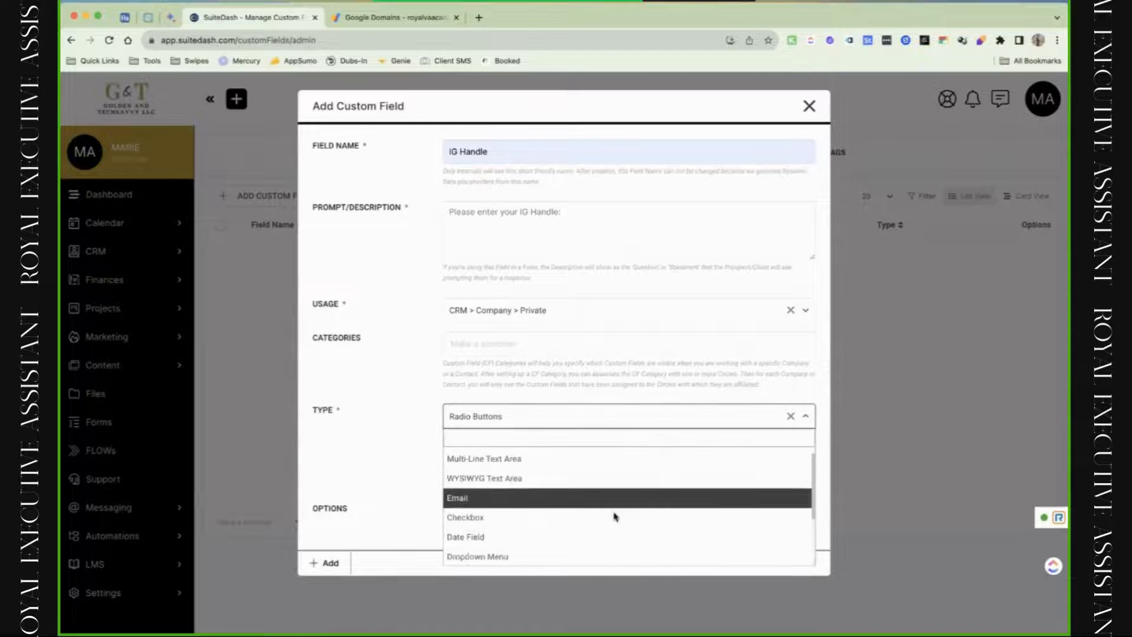
{"action": "scroll", "coordinate": [614, 516], "scroll_direction": "down", "scroll_amount": 2}
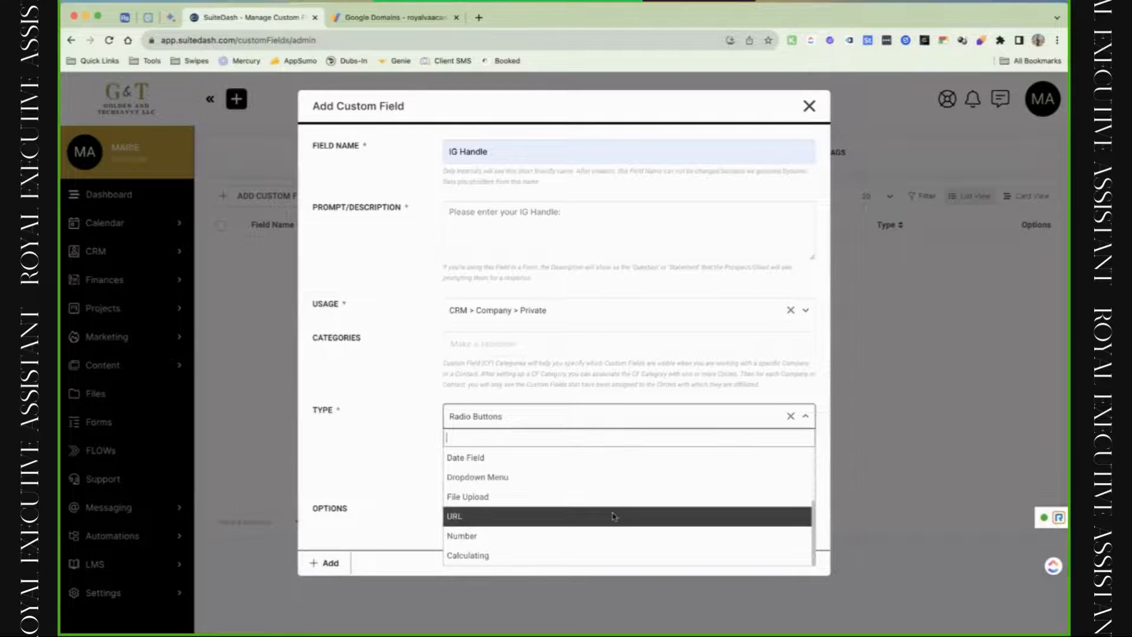
{"action": "left_click", "coordinate": [537, 564]}
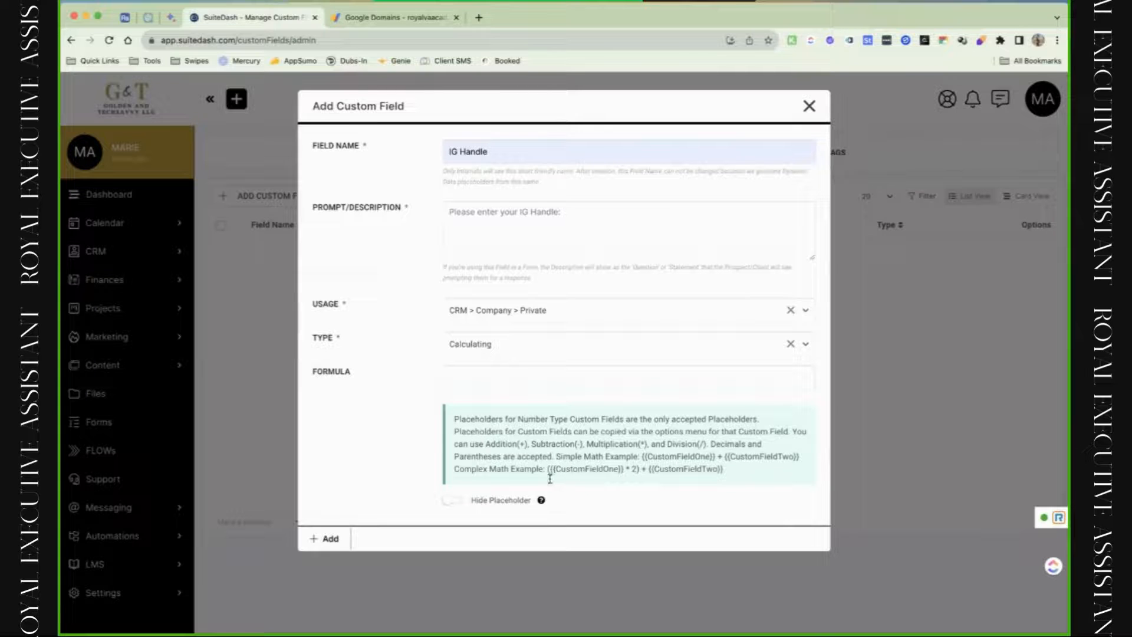
{"action": "left_click_drag", "start_coordinate": [549, 469], "coordinate": [625, 477]}
{"action": "left_click", "coordinate": [810, 107]}
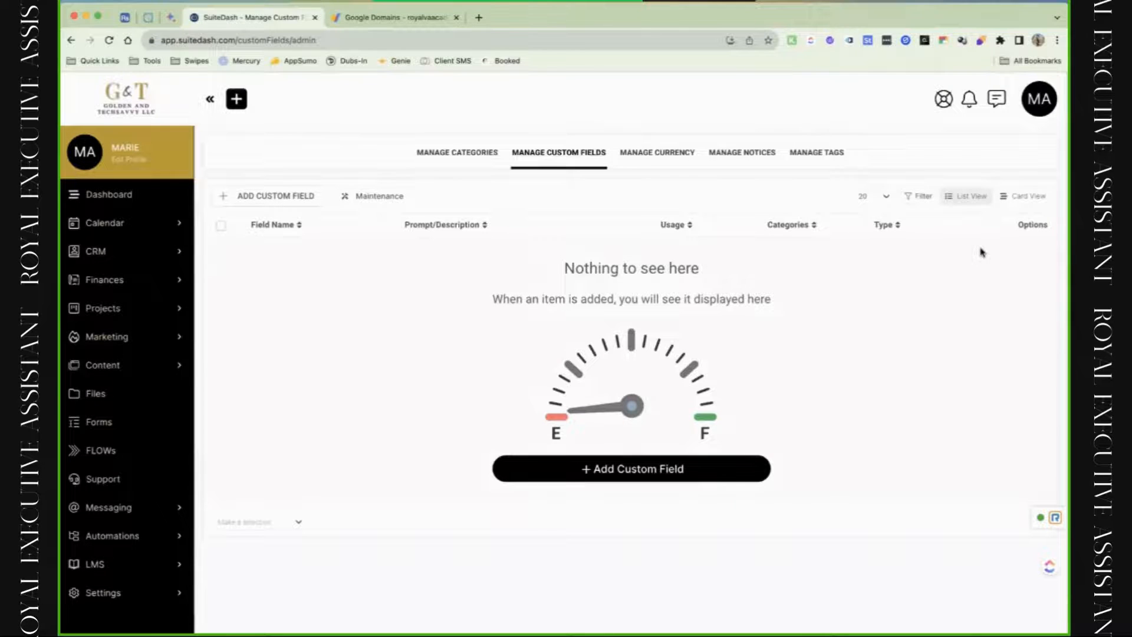
Open currency settings, browse currency names in Add Currency, and close it without adding one.
{"action": "left_click", "coordinate": [1044, 103]}
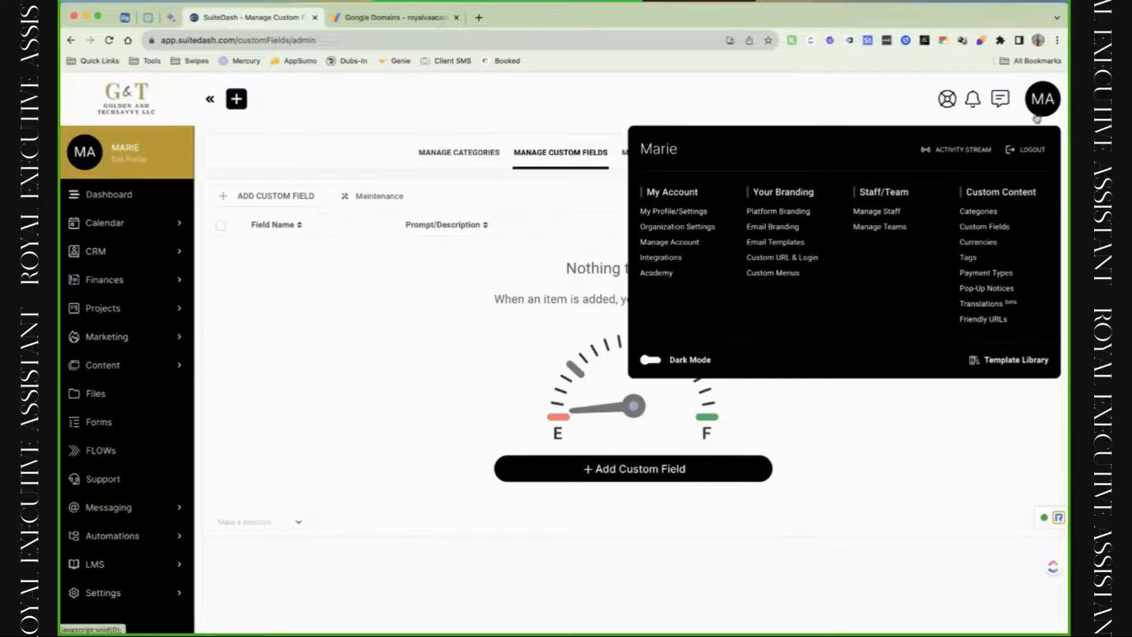
{"action": "left_click", "coordinate": [992, 243]}
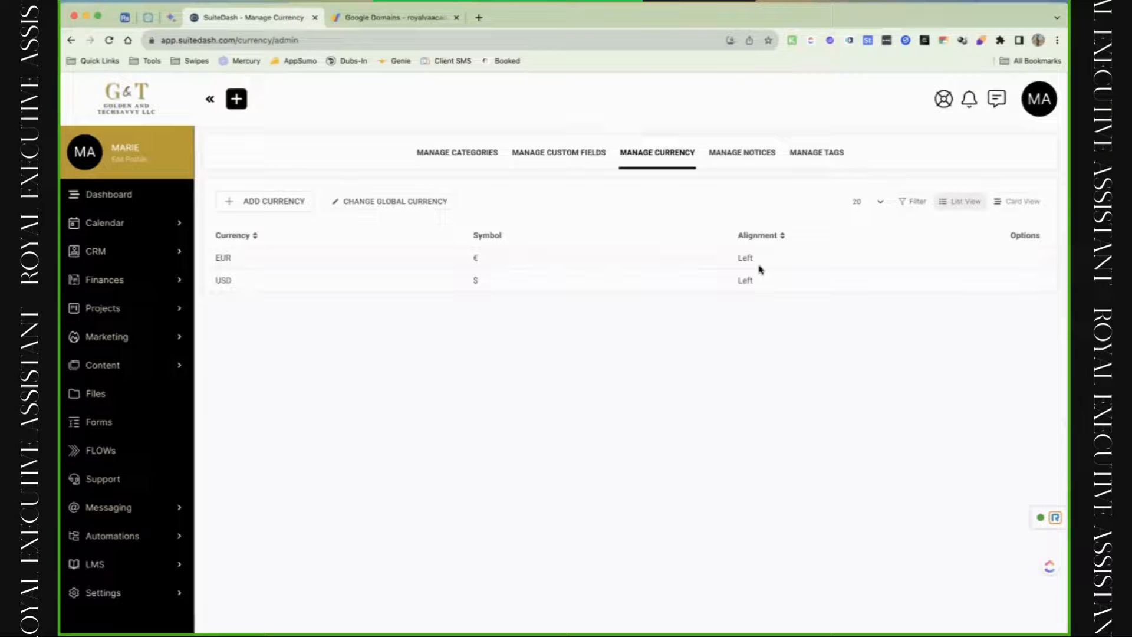
{"action": "left_click", "coordinate": [260, 204]}
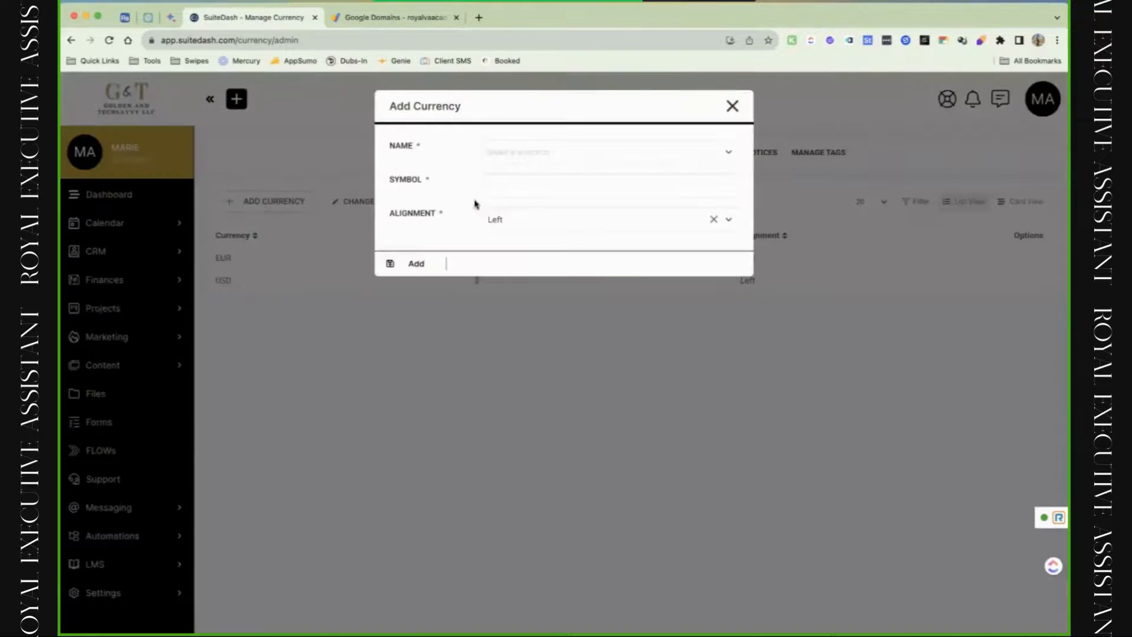
{"action": "left_click", "coordinate": [520, 152]}
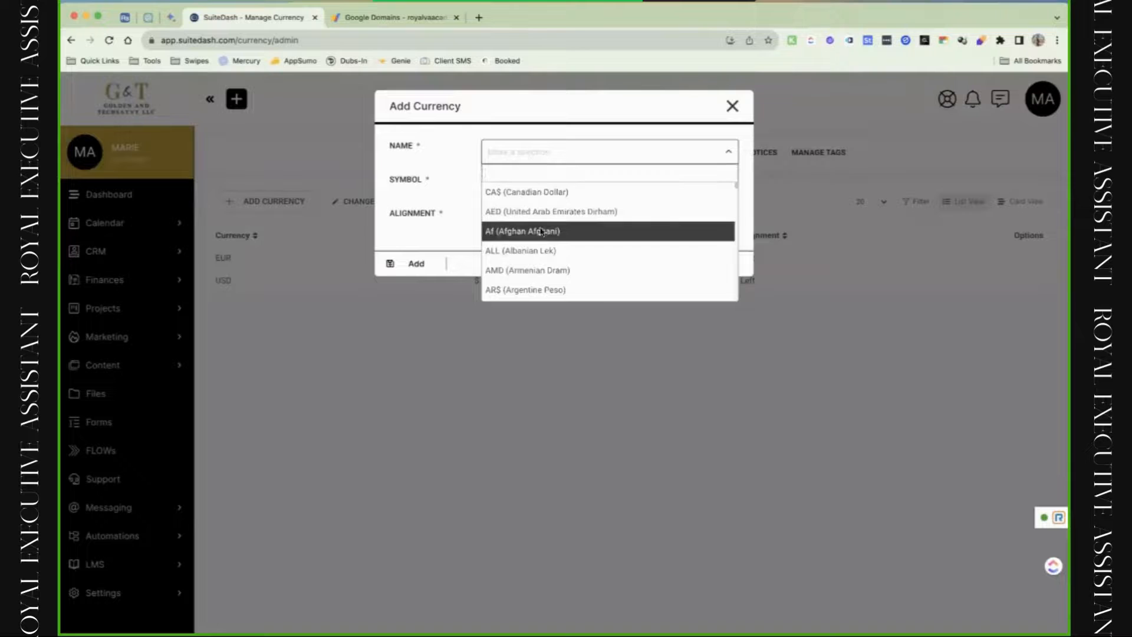
{"action": "scroll", "coordinate": [547, 241], "scroll_direction": "down", "scroll_amount": 3}
{"action": "scroll", "coordinate": [548, 241], "scroll_direction": "down", "scroll_amount": 15}
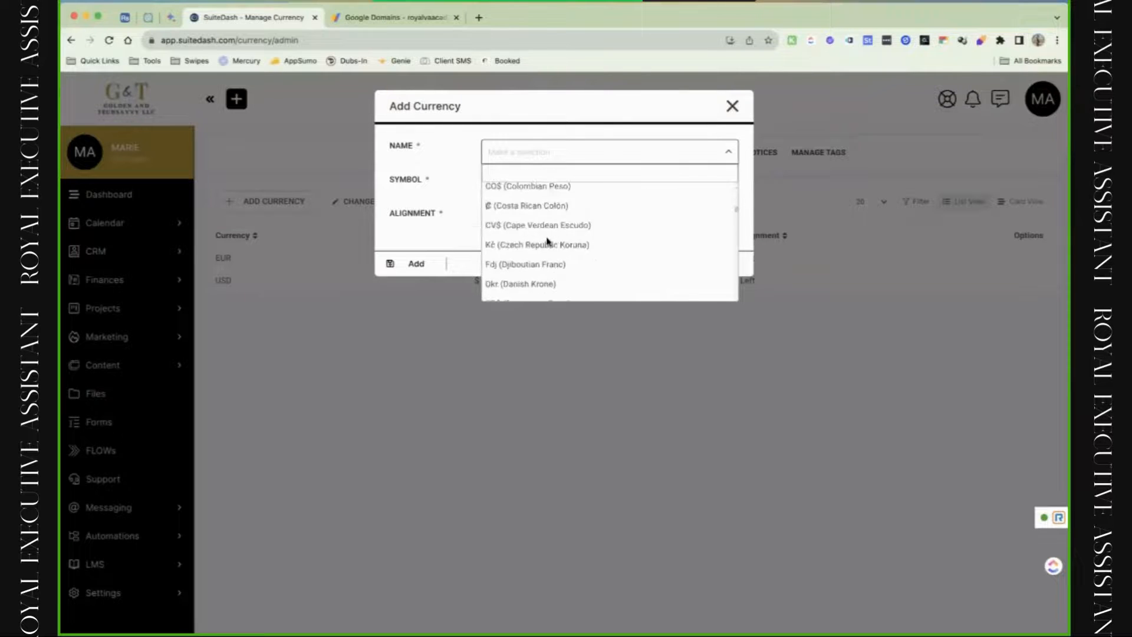
{"action": "scroll", "coordinate": [548, 240], "scroll_direction": "down", "scroll_amount": 15}
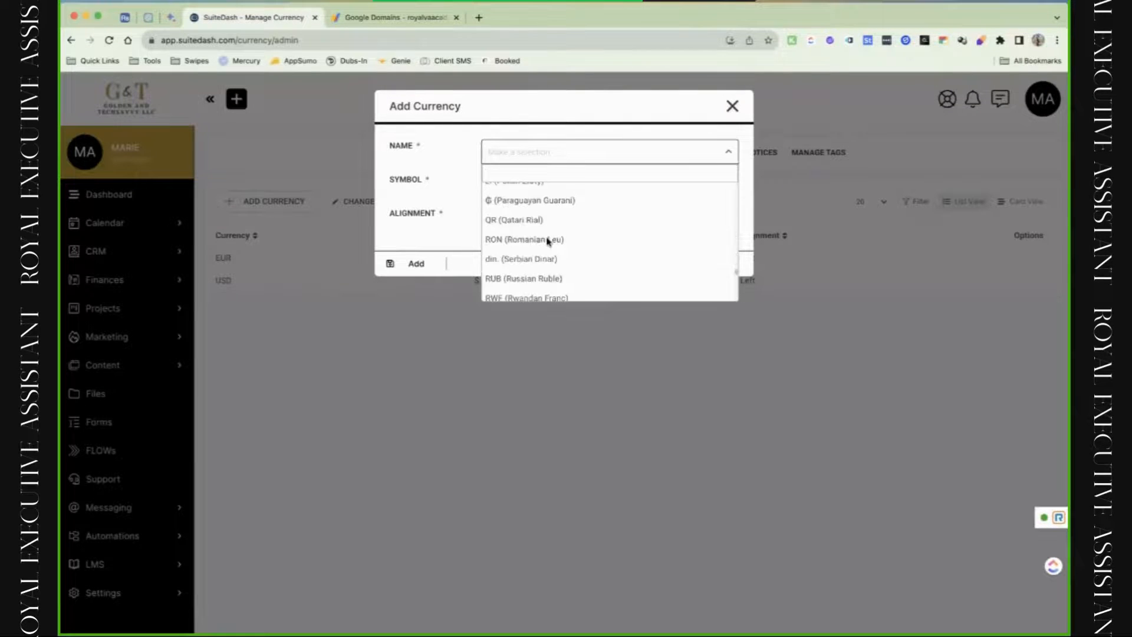
{"action": "left_click", "coordinate": [456, 230]}
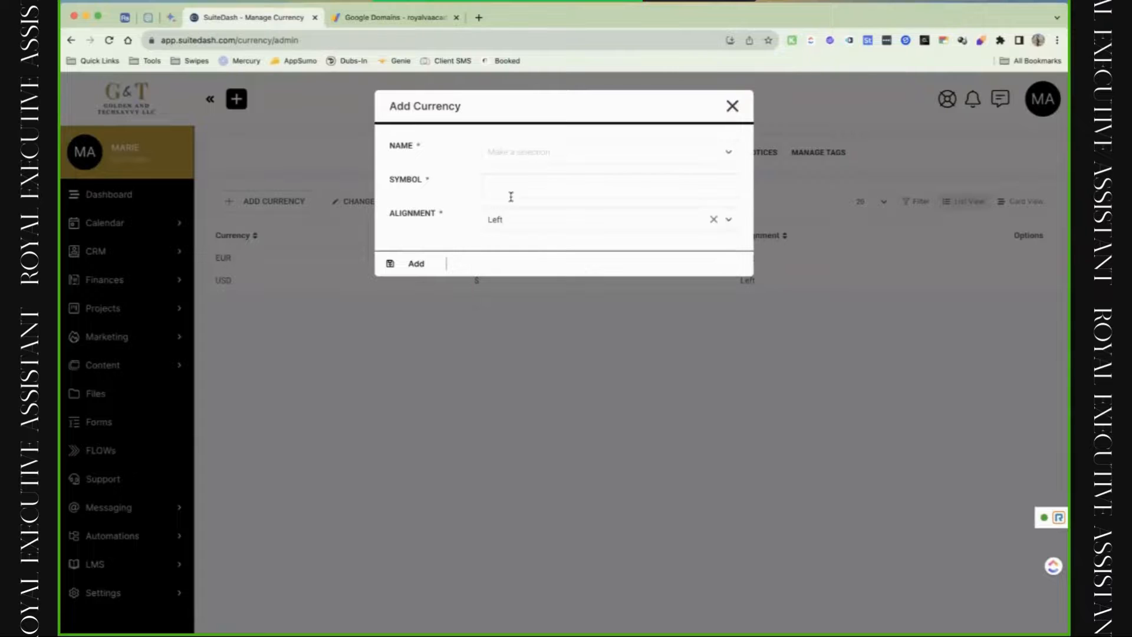
{"action": "left_click", "coordinate": [733, 106]}
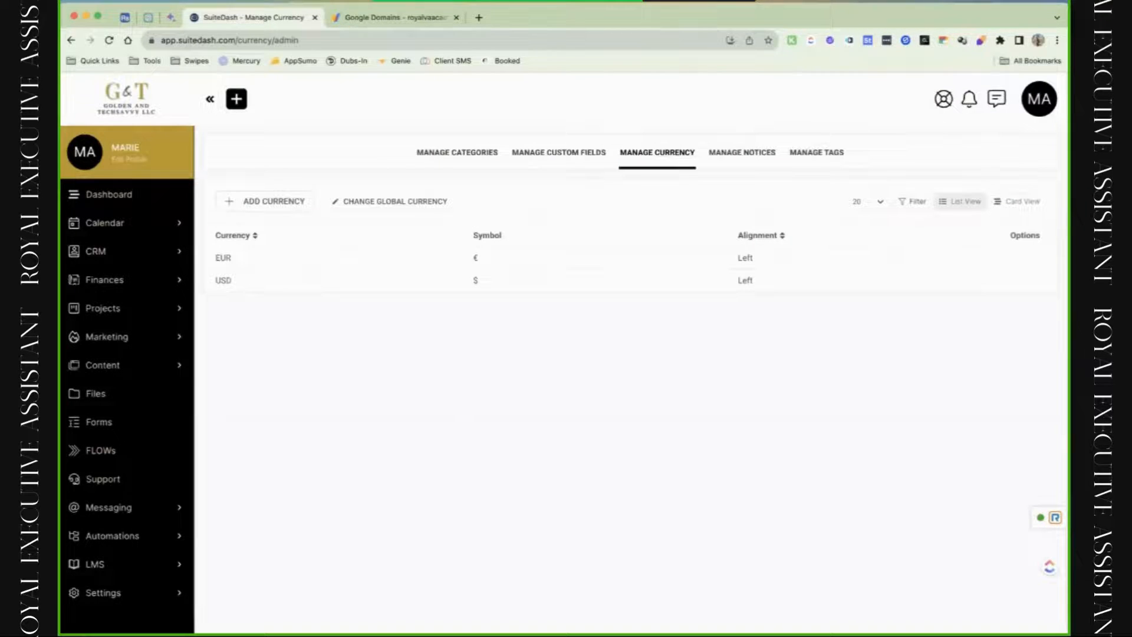
Go to Custom Content > Tags from the account menu.
{"action": "left_click", "coordinate": [1039, 101]}
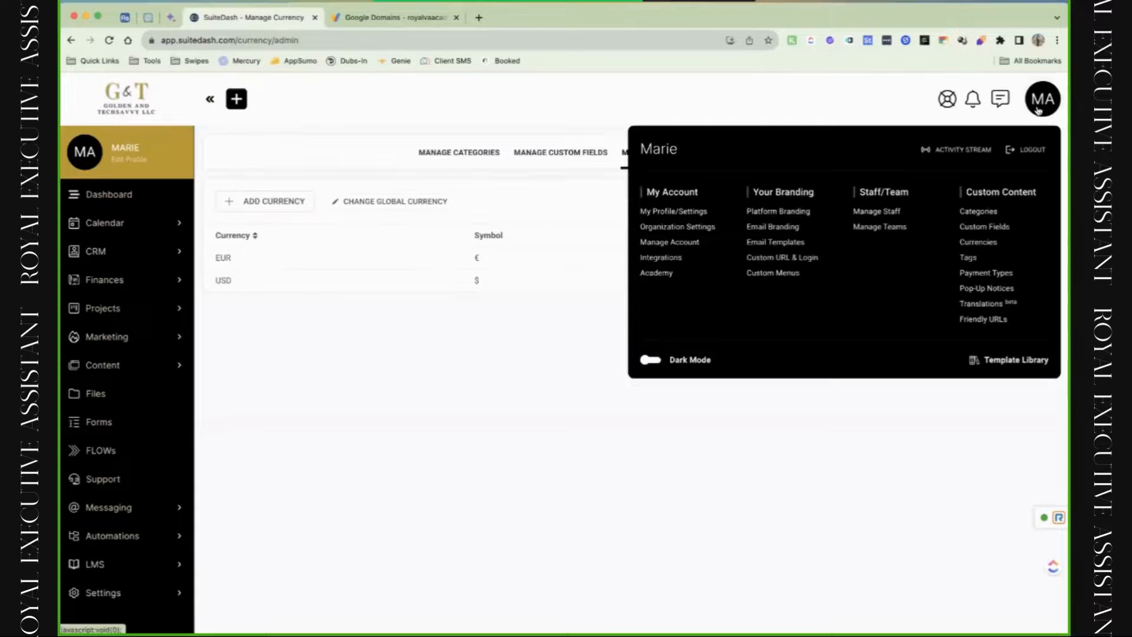
{"action": "left_click", "coordinate": [964, 262]}
{"action": "left_click", "coordinate": [1039, 100]}
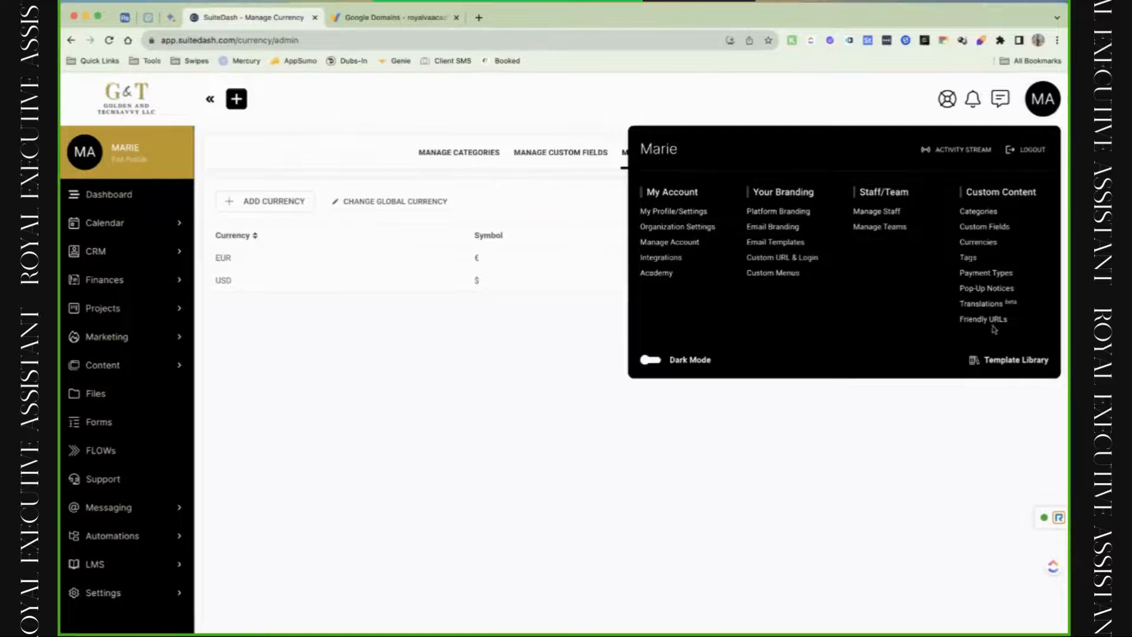
{"action": "left_click", "coordinate": [968, 258]}
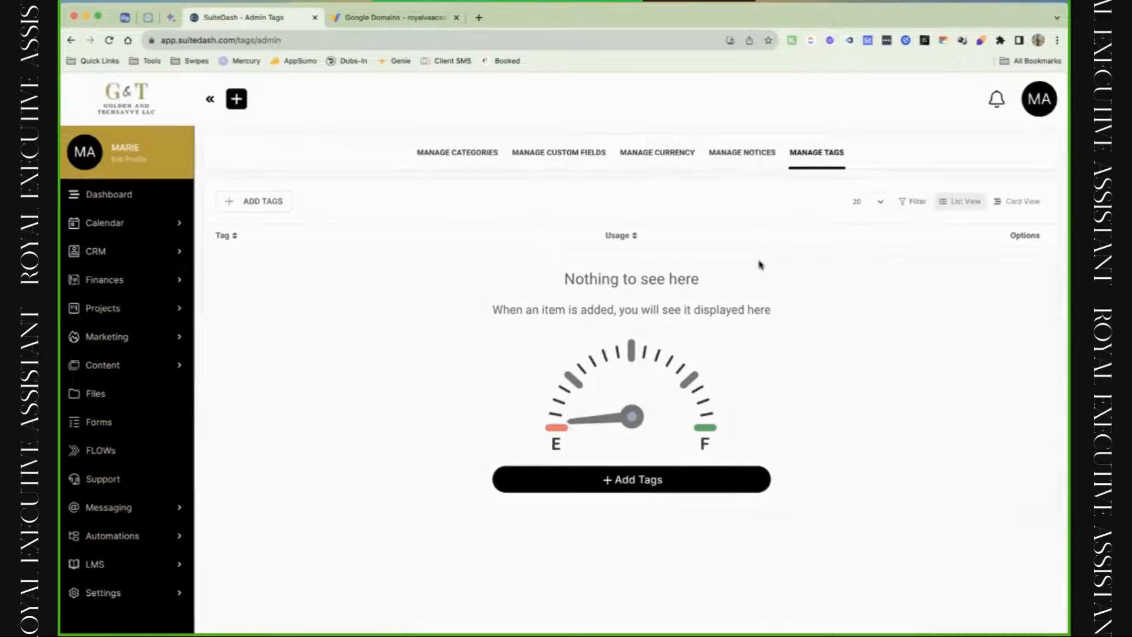
Try a new tag with type Projects, discard it unsaved, and reopen the account menu.
{"action": "left_click", "coordinate": [261, 213]}
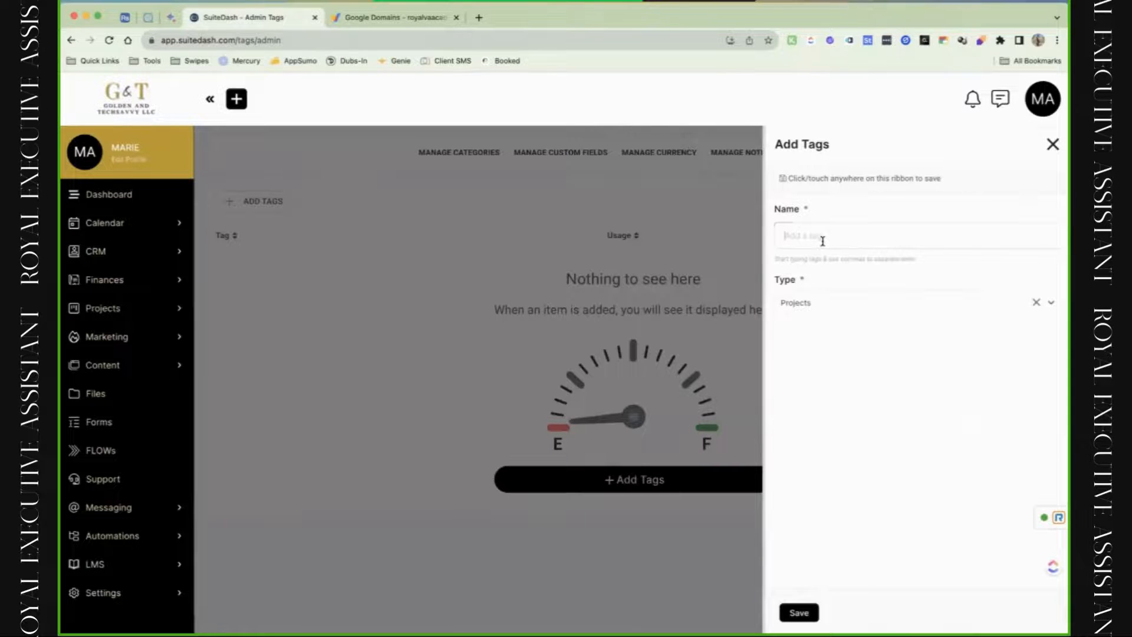
{"action": "left_click", "coordinate": [837, 308]}
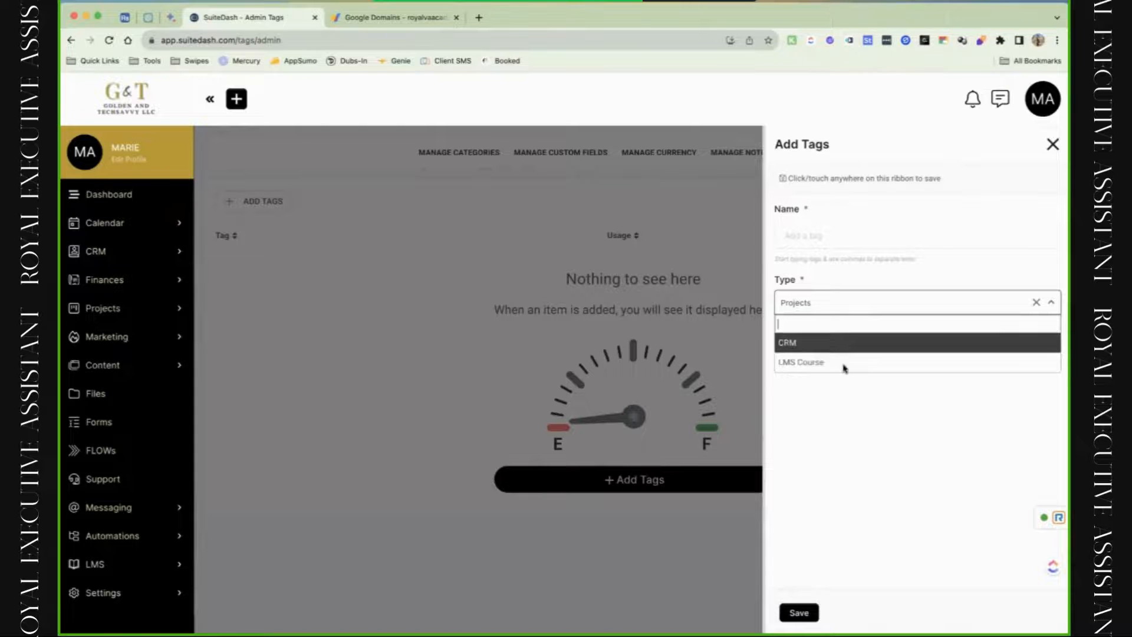
{"action": "left_click", "coordinate": [856, 239]}
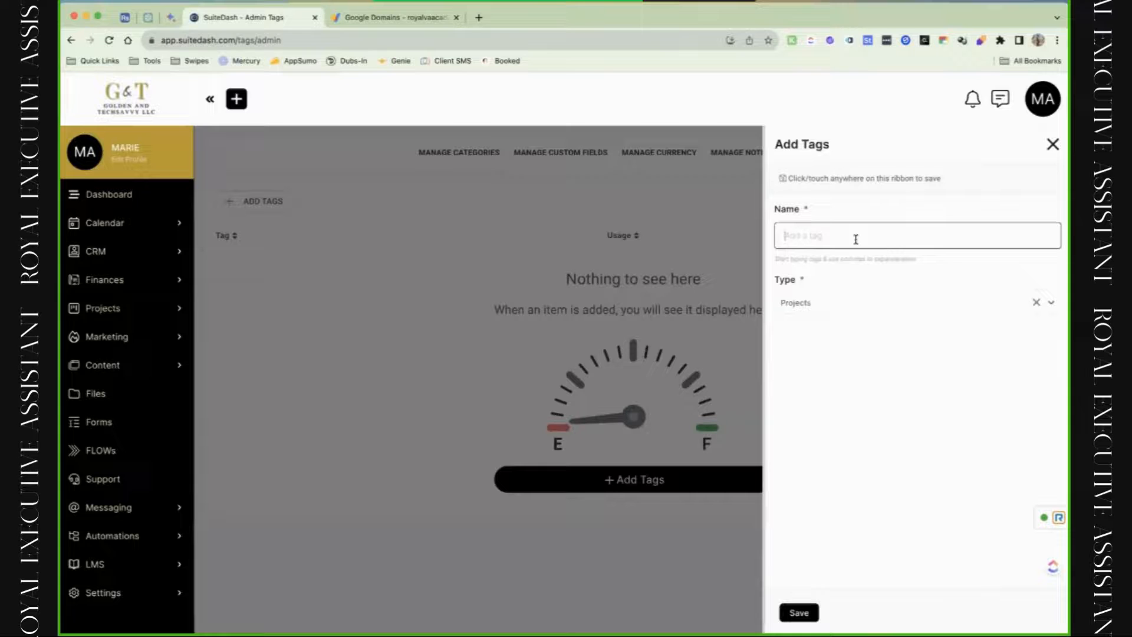
{"action": "left_click", "coordinate": [1052, 147]}
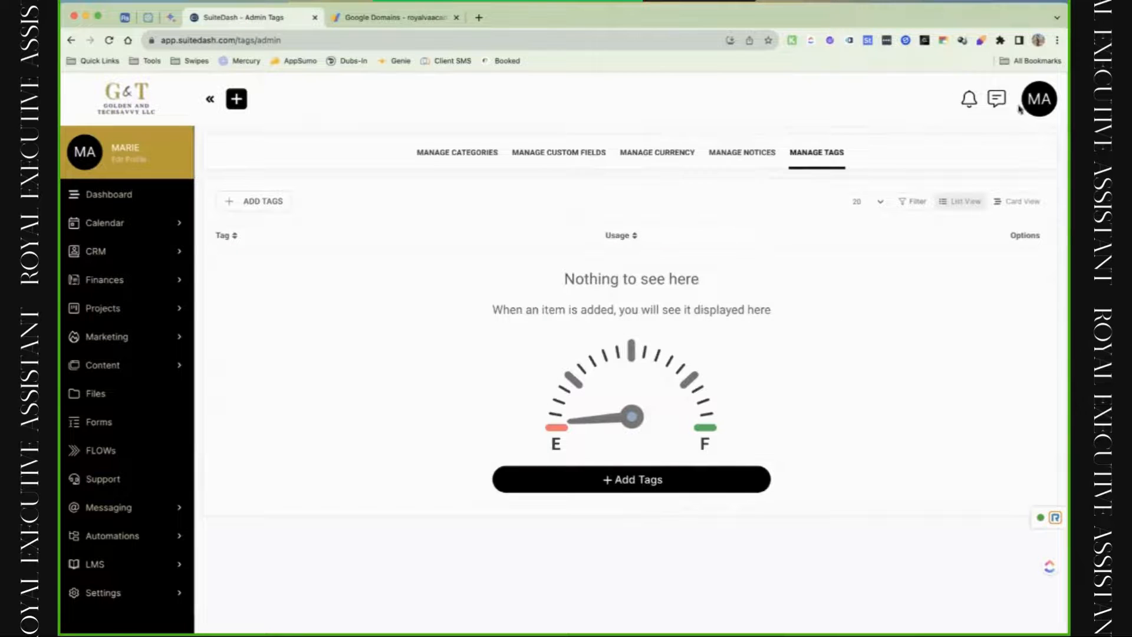
{"action": "left_click", "coordinate": [1037, 109]}
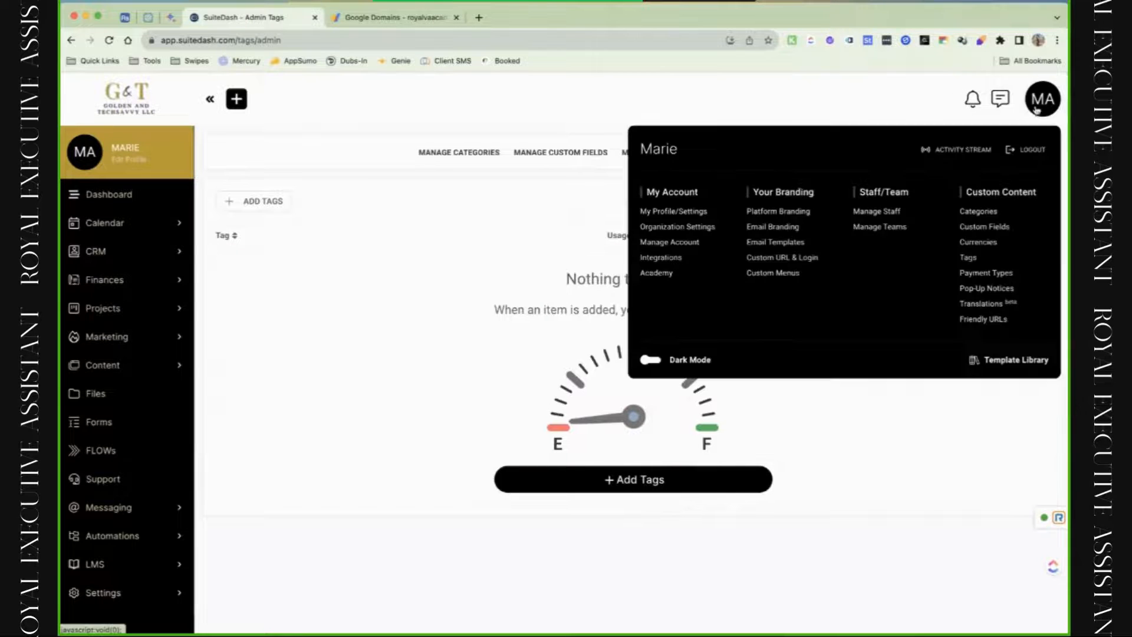
Open the Payment Types list and view the Cash entry's options without deleting it.
{"action": "left_click", "coordinate": [995, 275]}
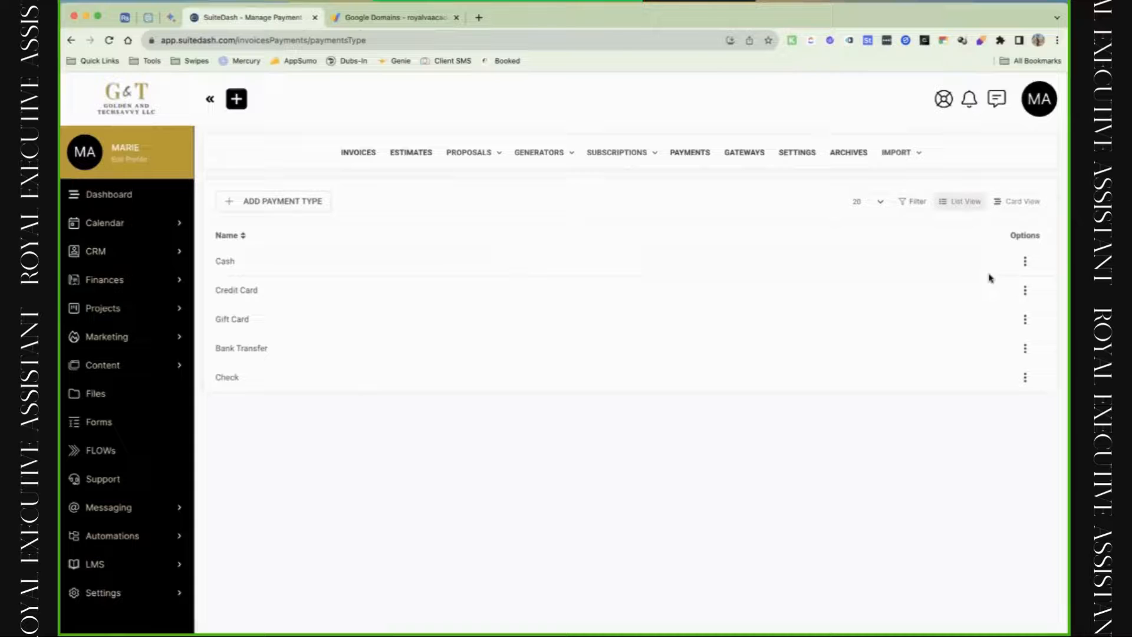
{"action": "left_click", "coordinate": [1024, 263]}
{"action": "left_click", "coordinate": [971, 420]}
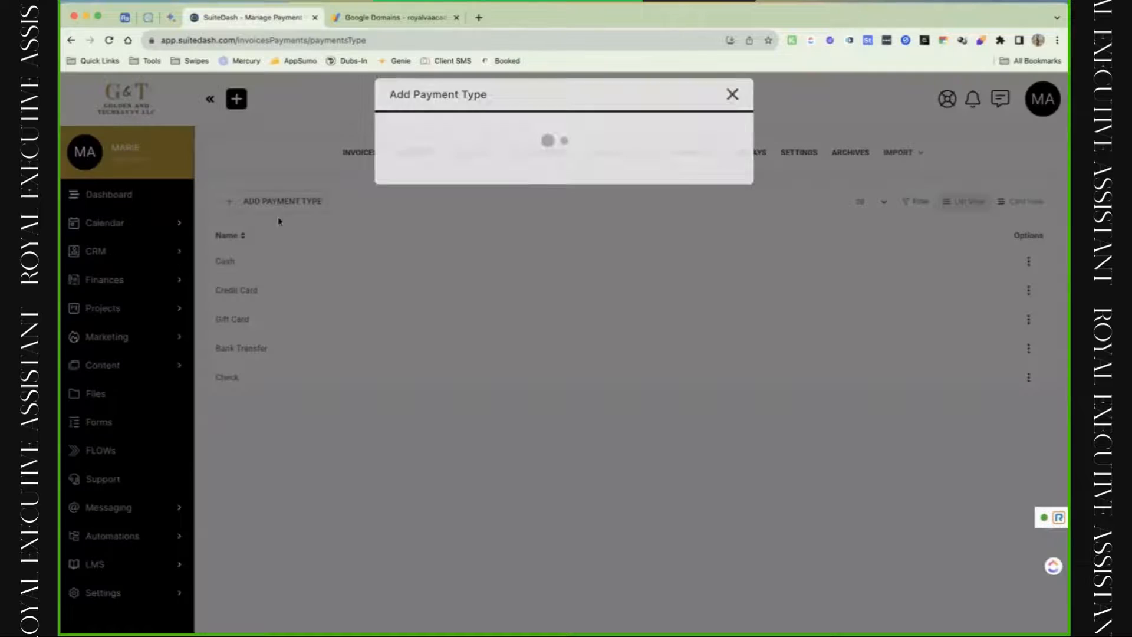
Open the Add Payment Type form, close it without adding, and reopen the account menu.
{"action": "left_click", "coordinate": [283, 207]}
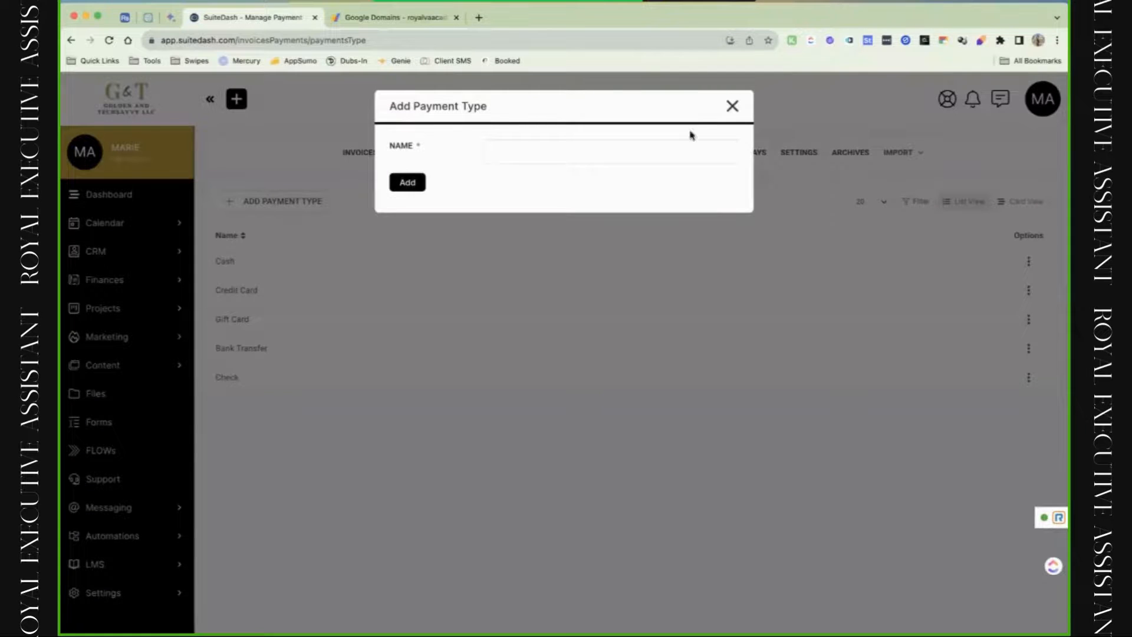
{"action": "left_click", "coordinate": [732, 106]}
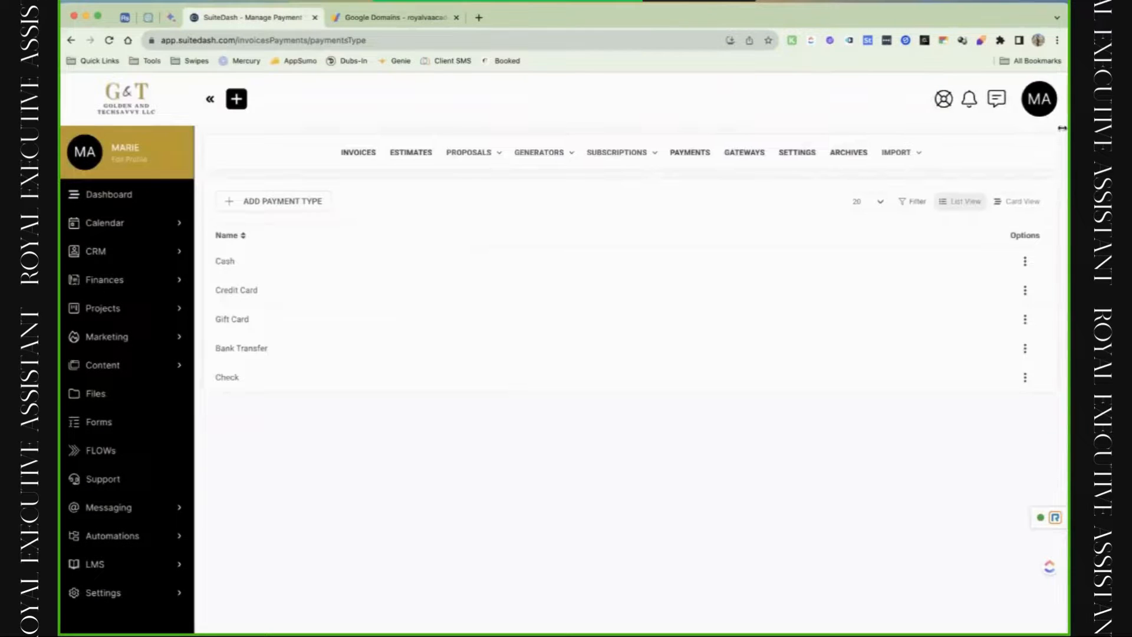
{"action": "left_click", "coordinate": [1041, 108]}
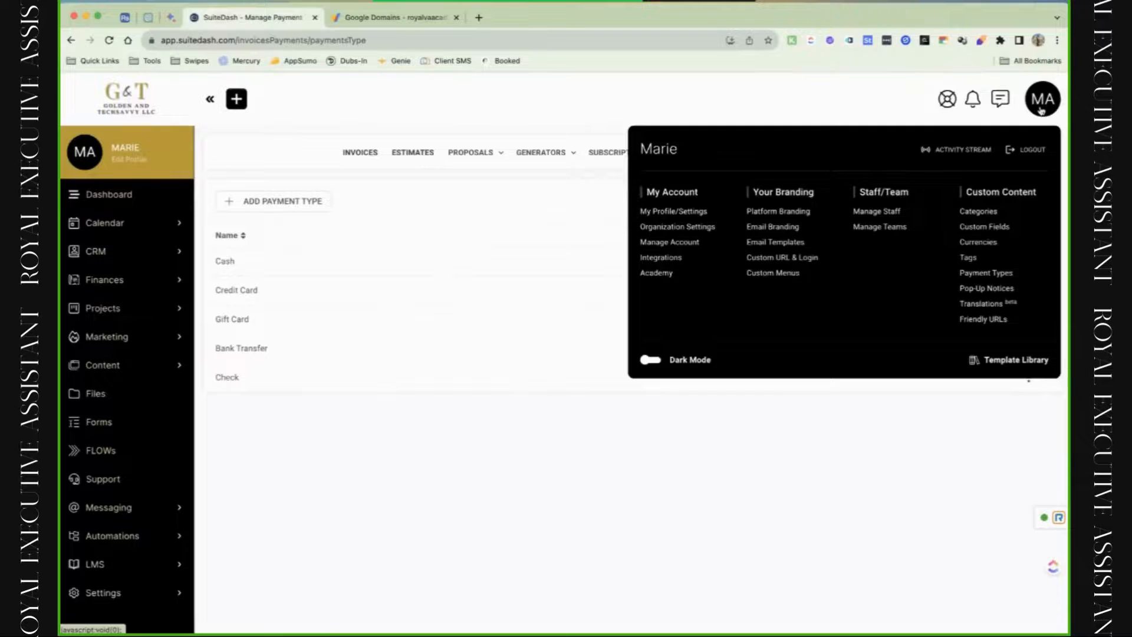
Go to Custom Content > Pop-Up Notices and start a new pop-up notice.
{"action": "left_click", "coordinate": [996, 290]}
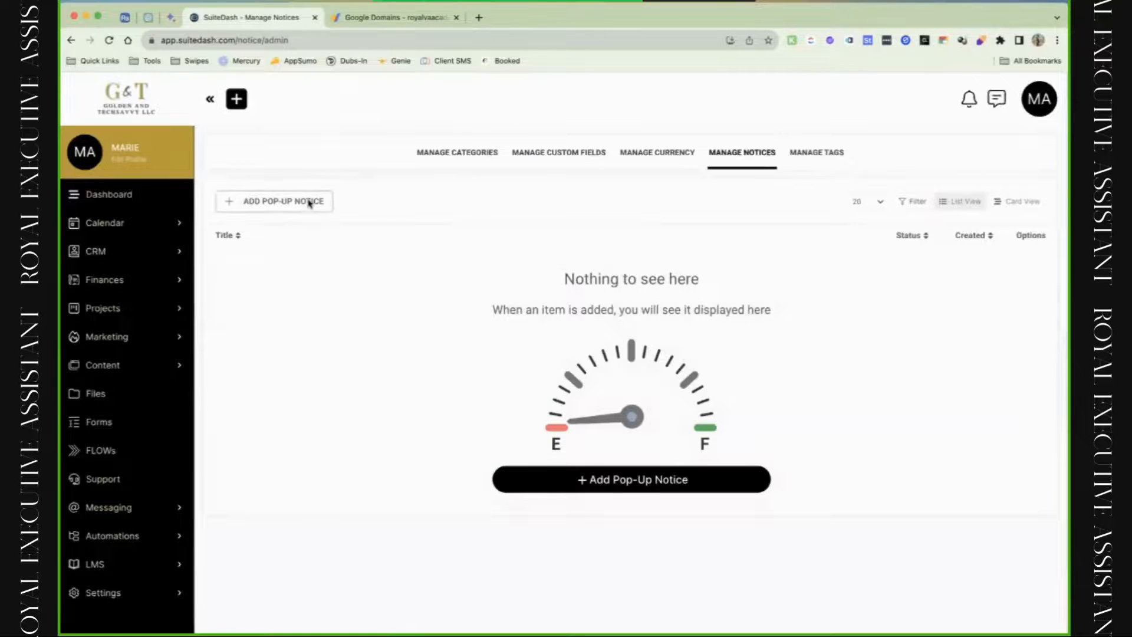
{"action": "left_click", "coordinate": [304, 200]}
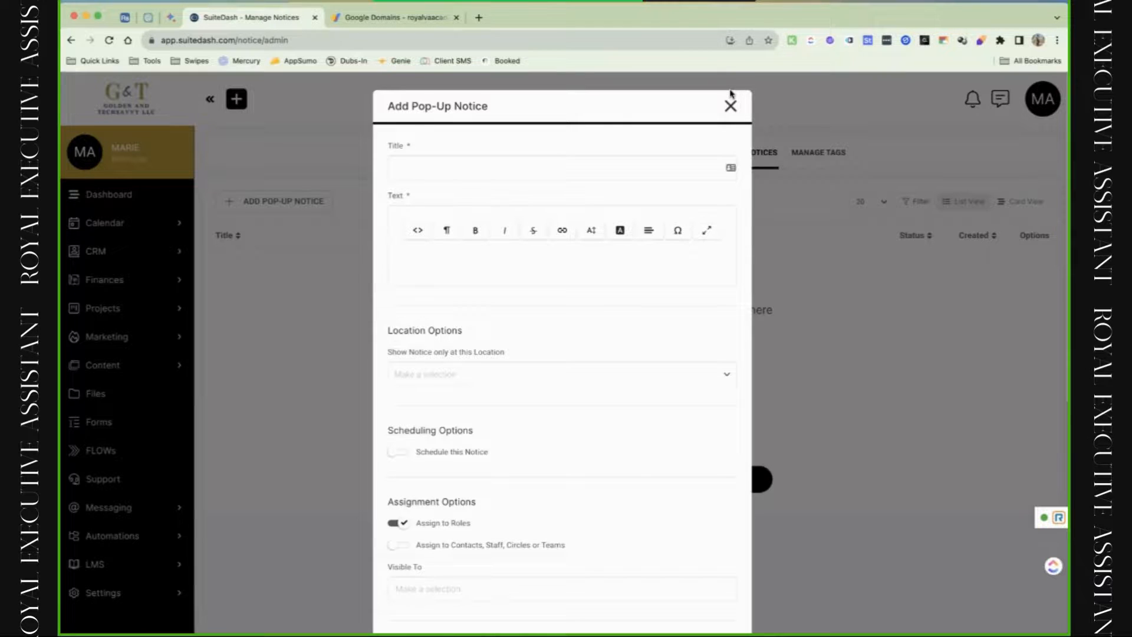
Look over the new notice's display options, title, body and location fields without choosing anything.
{"action": "left_click", "coordinate": [587, 380]}
{"action": "scroll", "coordinate": [550, 472], "scroll_direction": "down", "scroll_amount": 2}
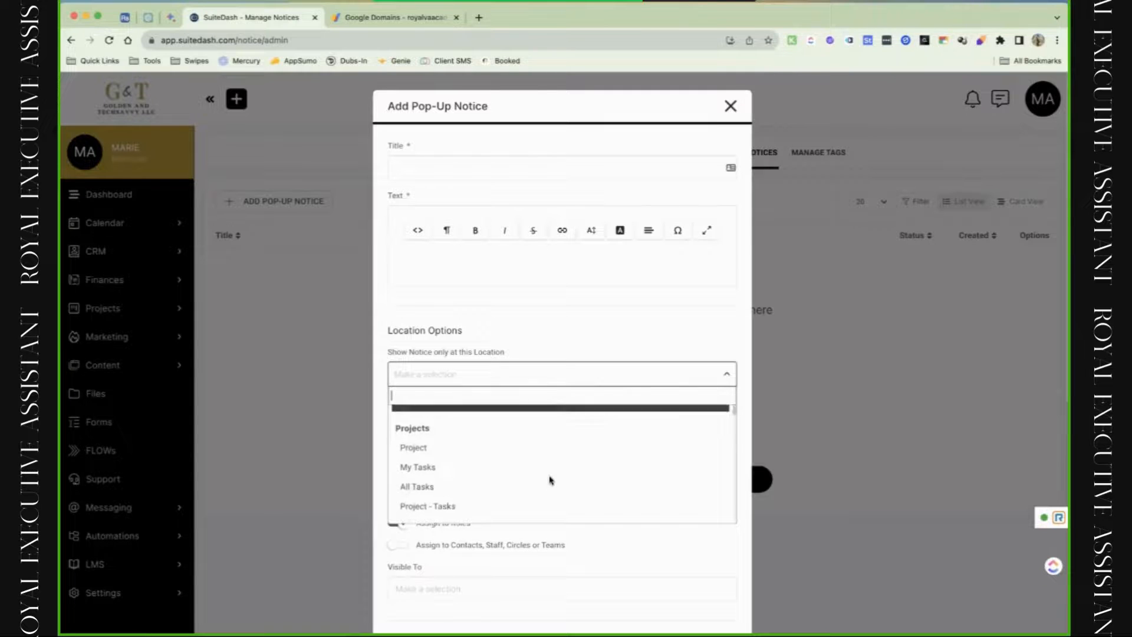
{"action": "scroll", "coordinate": [549, 479], "scroll_direction": "down", "scroll_amount": 1}
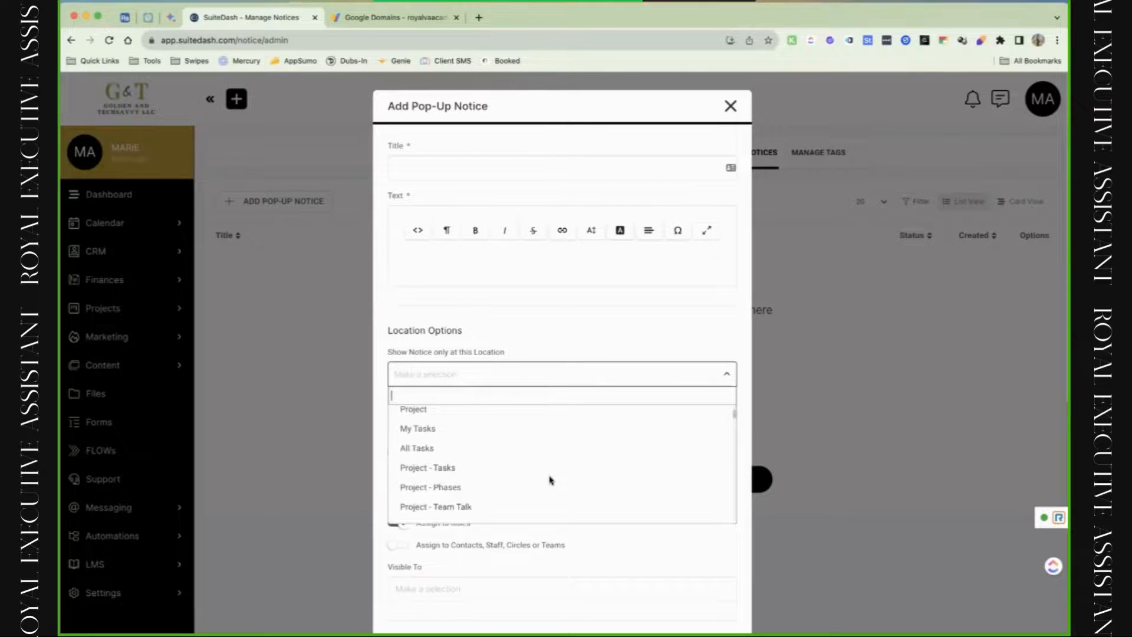
{"action": "left_click", "coordinate": [496, 168]}
{"action": "left_click", "coordinate": [503, 259]}
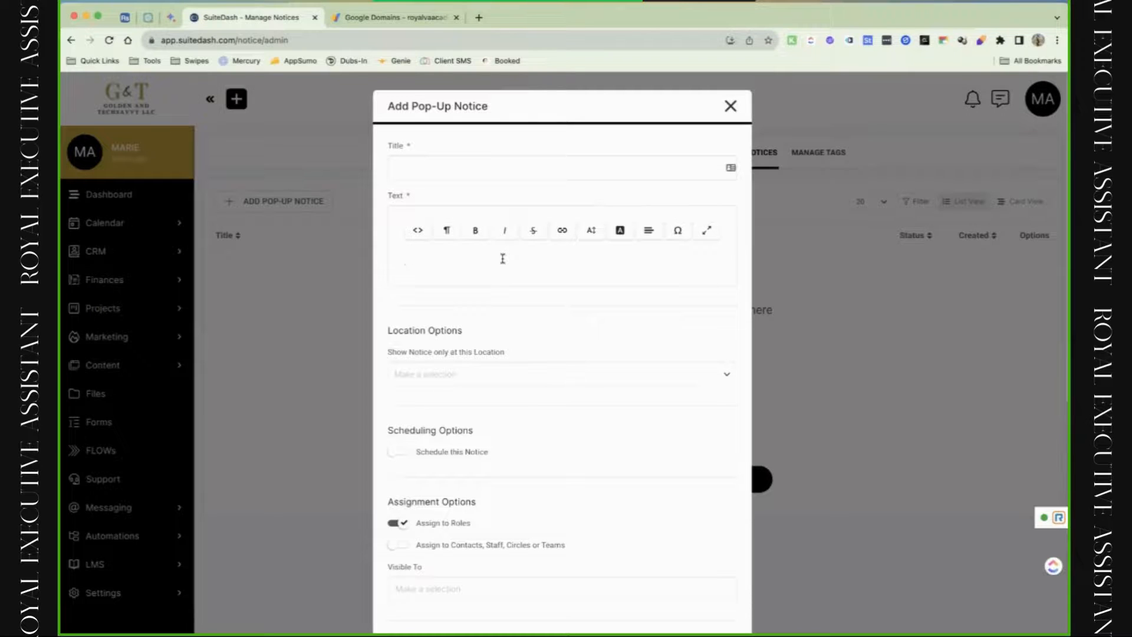
{"action": "scroll", "coordinate": [503, 259], "scroll_direction": "down", "scroll_amount": 5}
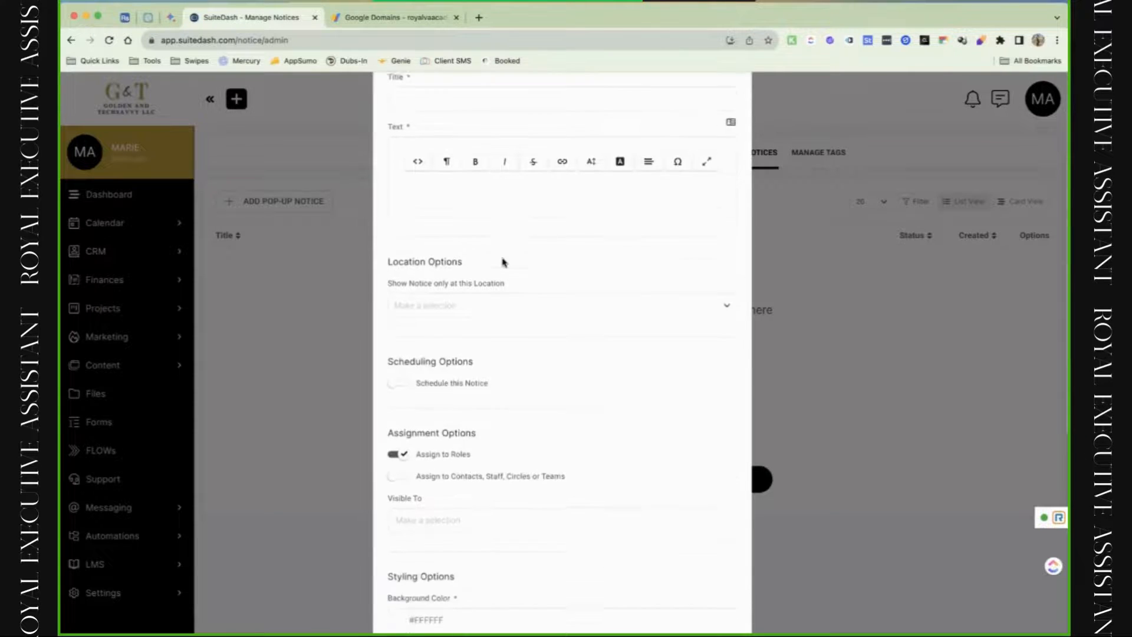
{"action": "left_click", "coordinate": [509, 186]}
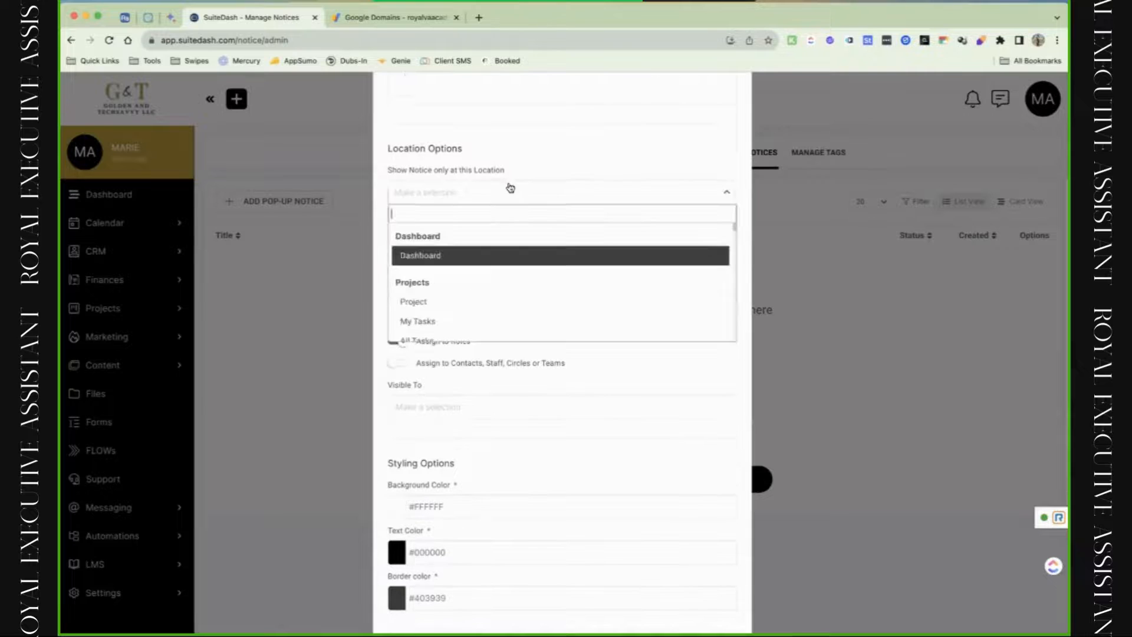
{"action": "left_click", "coordinate": [476, 390]}
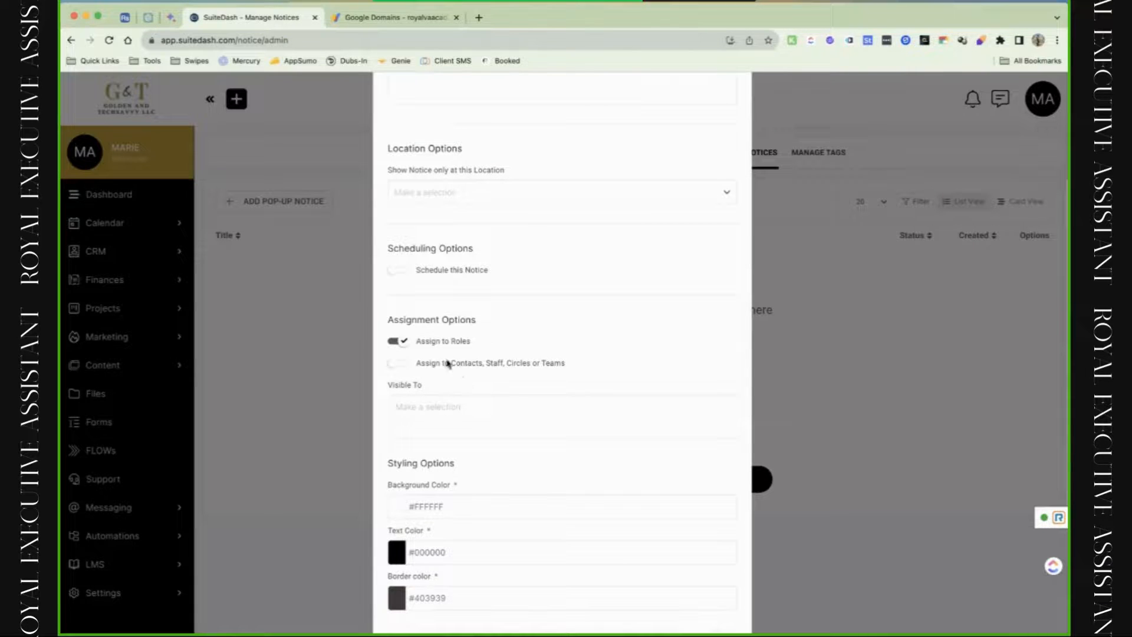
Try the Prospect and Teammate roles as the audience, then clear both roles.
{"action": "left_click", "coordinate": [442, 377]}
{"action": "scroll", "coordinate": [447, 465], "scroll_direction": "down", "scroll_amount": 2}
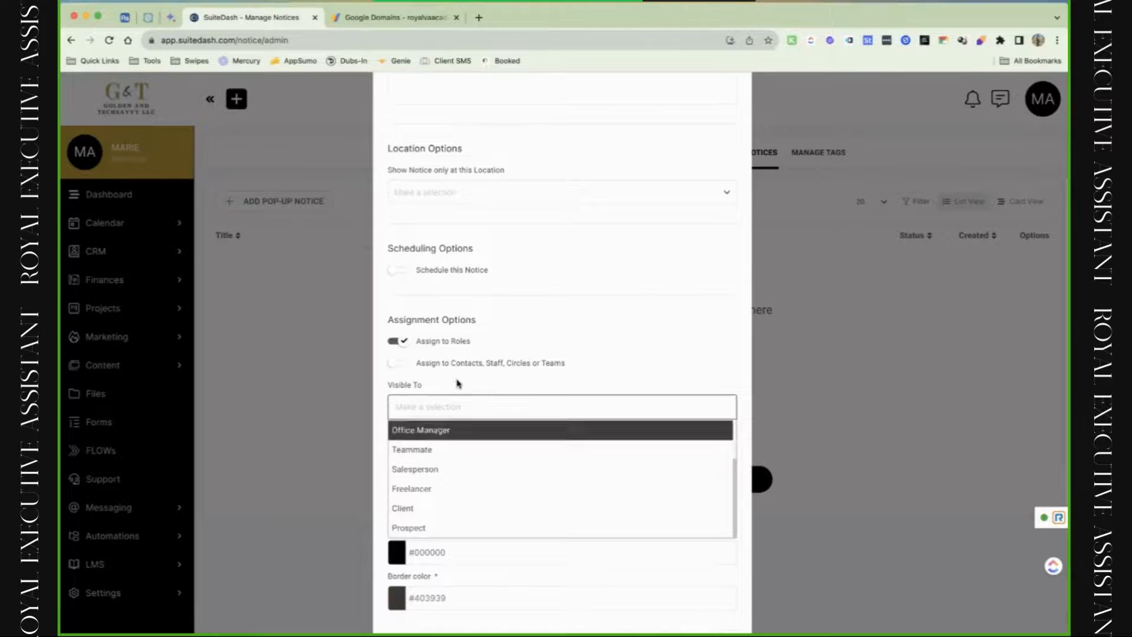
{"action": "left_click", "coordinate": [449, 531]}
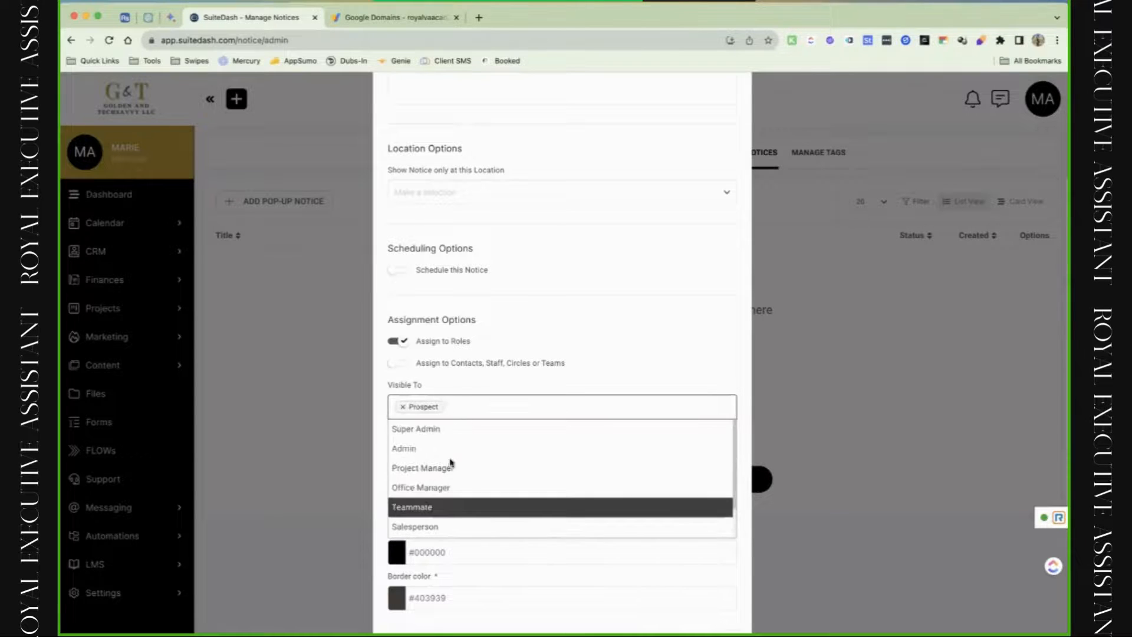
{"action": "left_click", "coordinate": [453, 507]}
{"action": "left_click", "coordinate": [462, 407]}
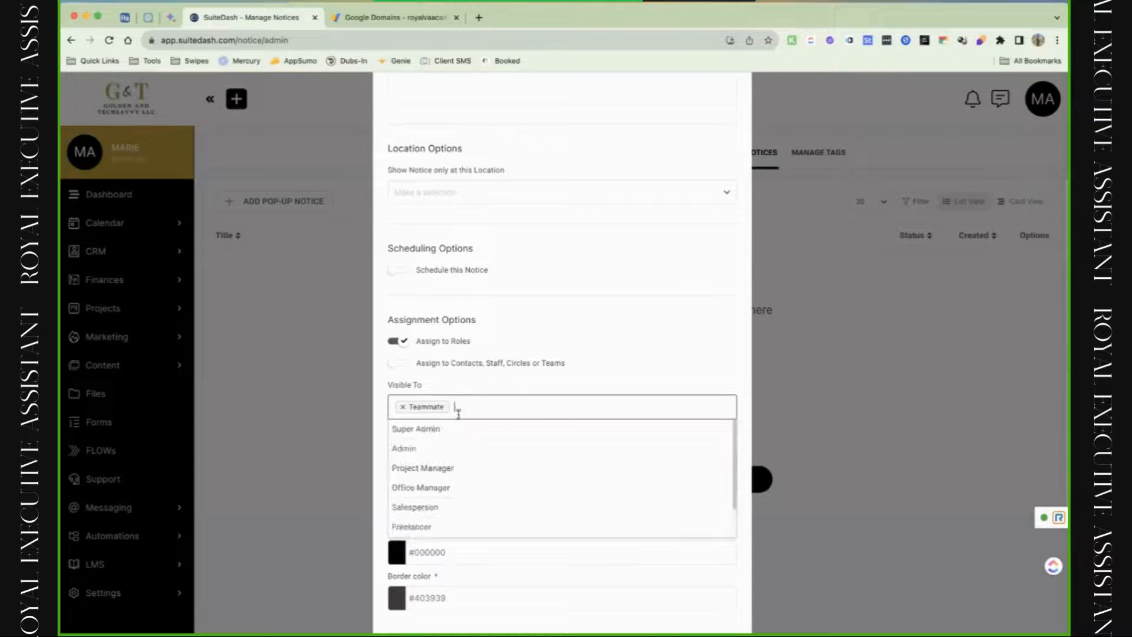
{"action": "left_click", "coordinate": [403, 406]}
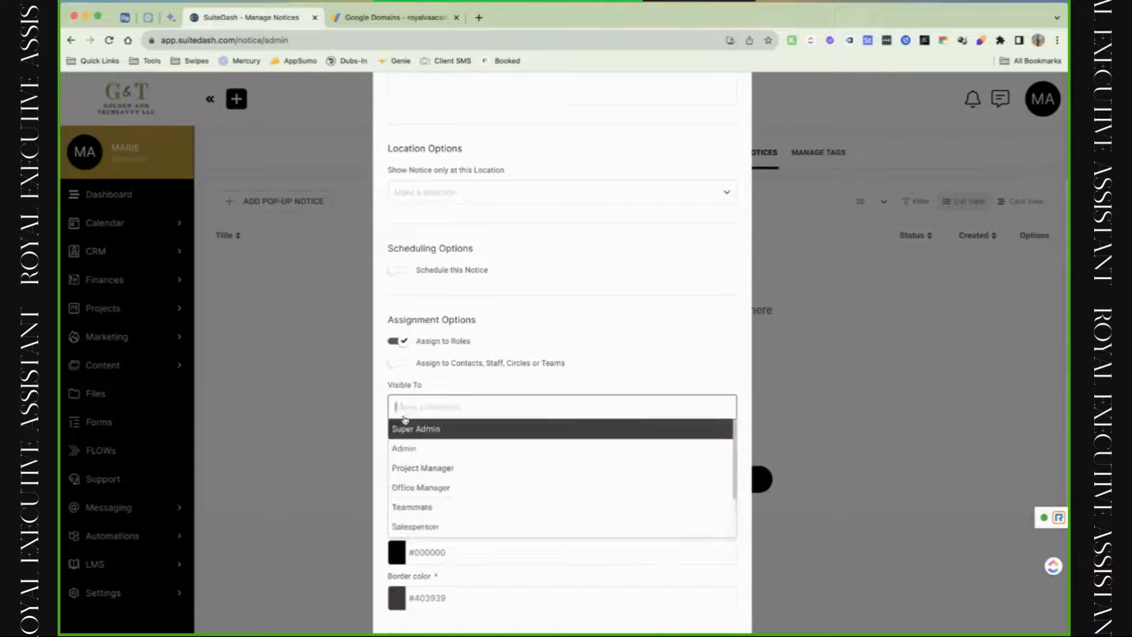
{"action": "left_click", "coordinate": [397, 380]}
Switch to Assign to Contacts, Staff, Circles or Teams; add a contact, All Clients, a staff member and team test.
{"action": "left_click", "coordinate": [398, 364]}
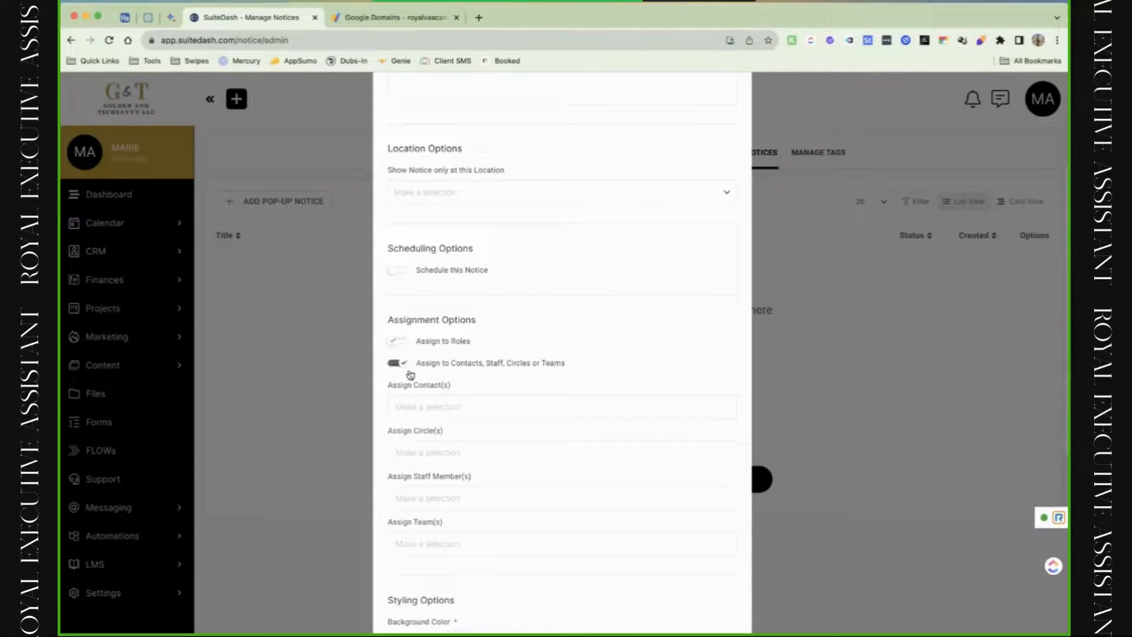
{"action": "scroll", "coordinate": [460, 422], "scroll_direction": "down", "scroll_amount": 1}
{"action": "scroll", "coordinate": [461, 422], "scroll_direction": "down", "scroll_amount": 1}
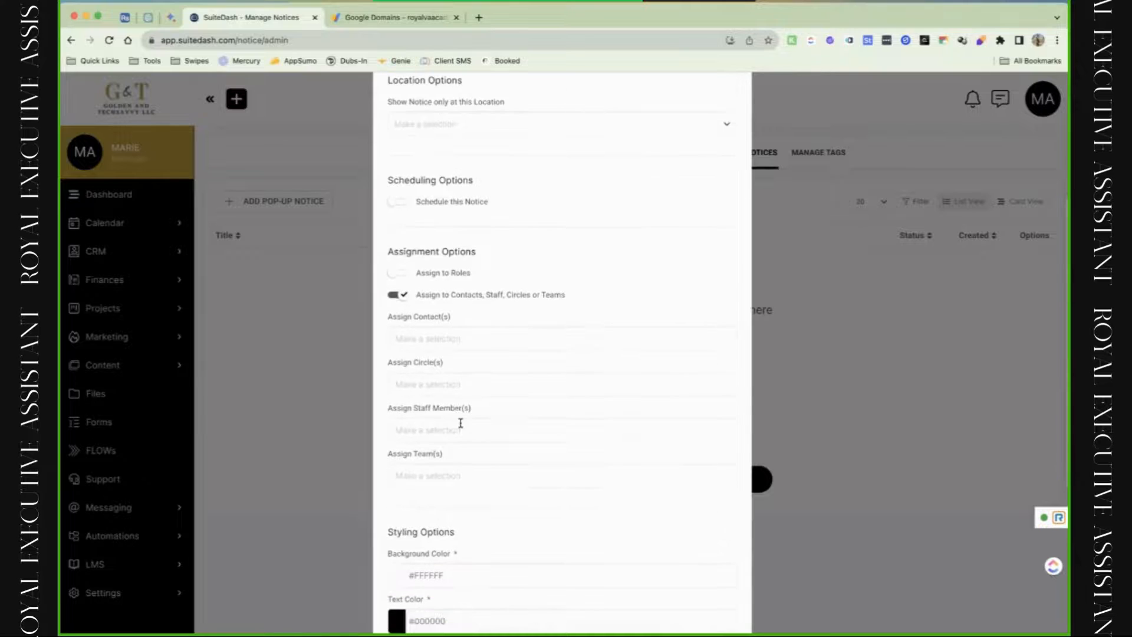
{"action": "left_click", "coordinate": [454, 338]}
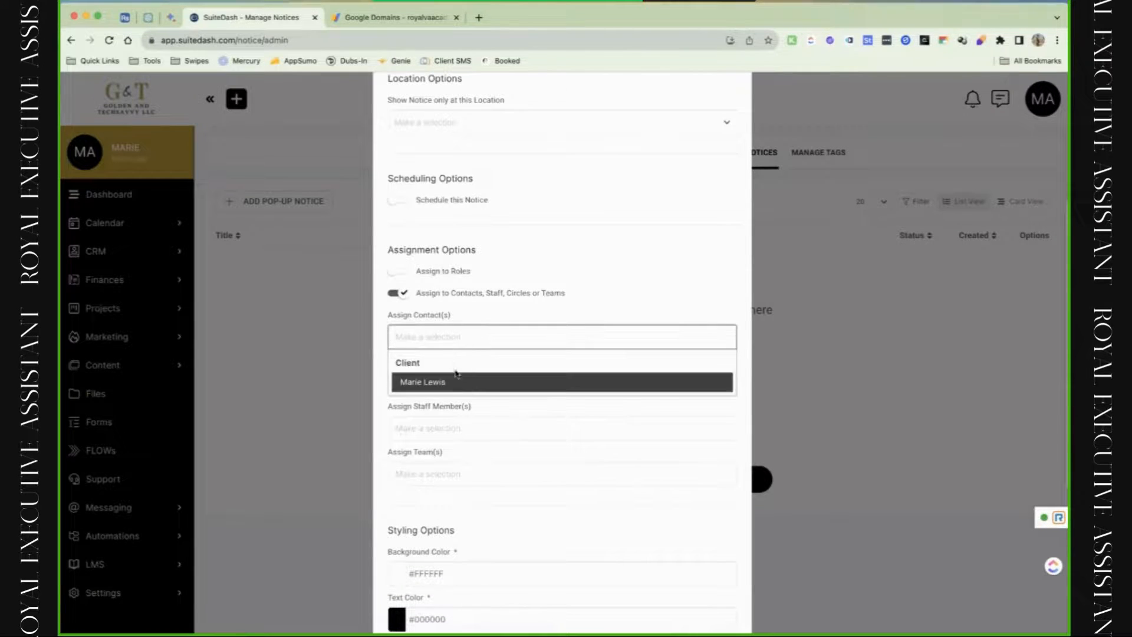
{"action": "left_click", "coordinate": [457, 382]}
{"action": "left_click", "coordinate": [455, 381]}
{"action": "left_click", "coordinate": [461, 427]}
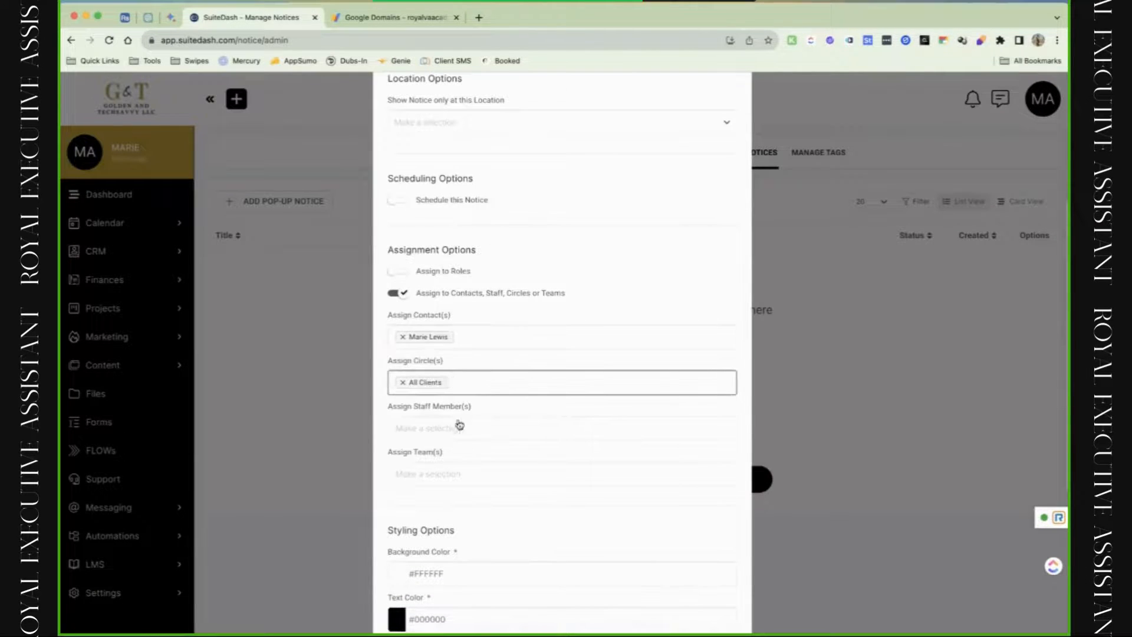
{"action": "left_click", "coordinate": [458, 429]}
{"action": "left_click", "coordinate": [458, 475]}
{"action": "left_click", "coordinate": [461, 479]}
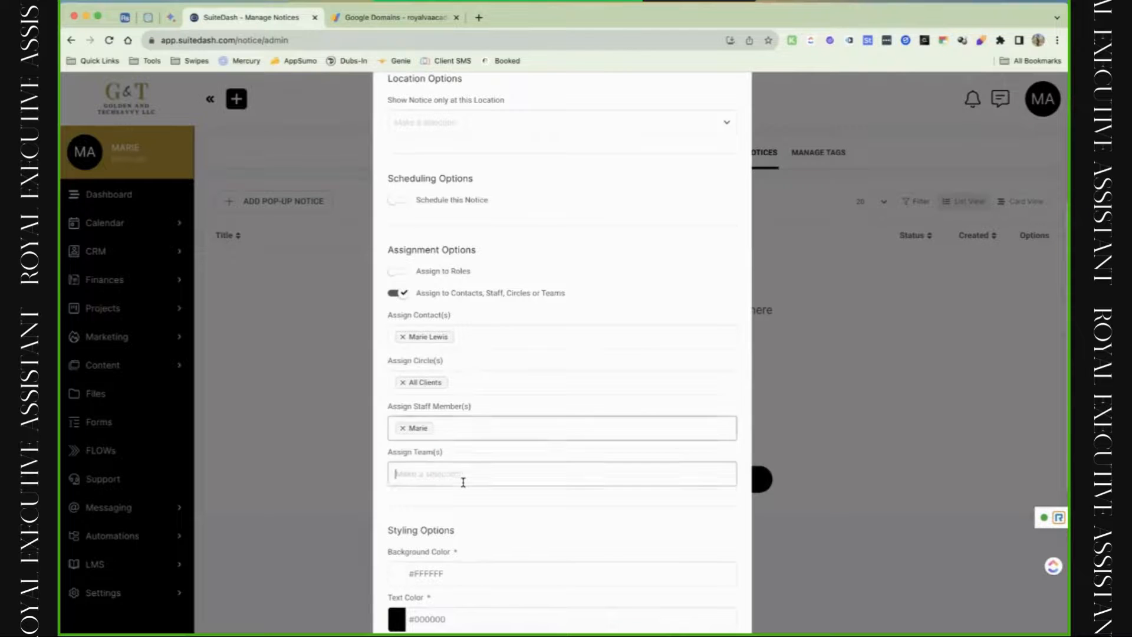
{"action": "left_click", "coordinate": [469, 498]}
Remove the client contact from the notice's assignees.
{"action": "left_click", "coordinate": [437, 336]}
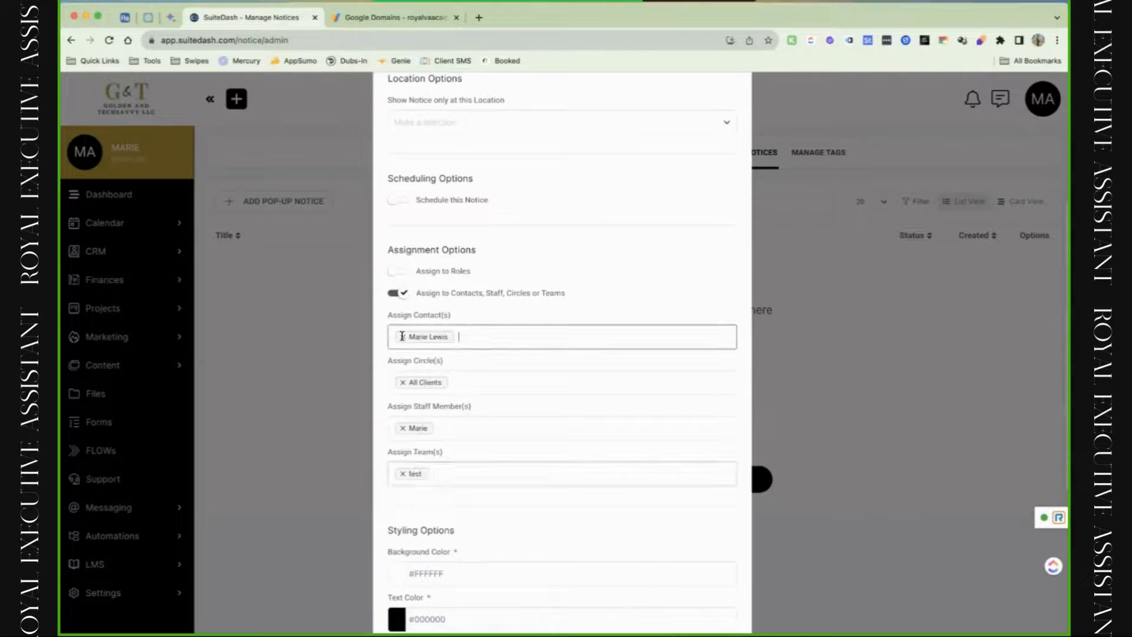
{"action": "left_click", "coordinate": [402, 338]}
{"action": "left_click", "coordinate": [407, 363]}
{"action": "scroll", "coordinate": [411, 361], "scroll_direction": "down", "scroll_amount": 1}
{"action": "scroll", "coordinate": [473, 311], "scroll_direction": "down", "scroll_amount": 5}
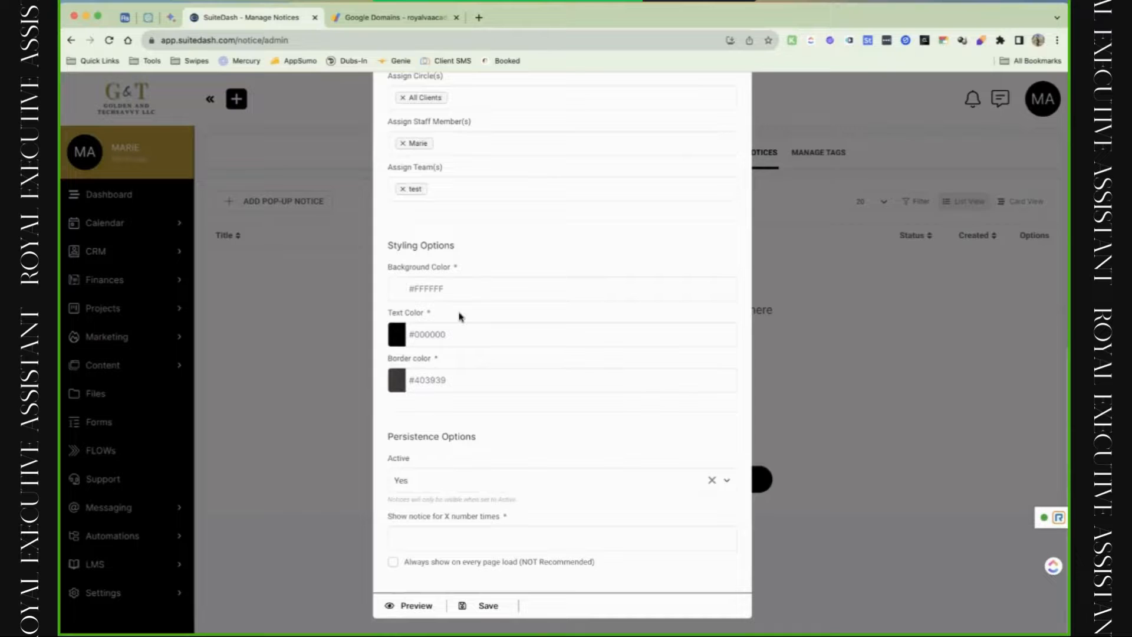
Keep Active set to Yes and leave Always show unchecked.
{"action": "left_click", "coordinate": [527, 474]}
{"action": "left_click", "coordinate": [534, 480]}
{"action": "left_click", "coordinate": [524, 542]}
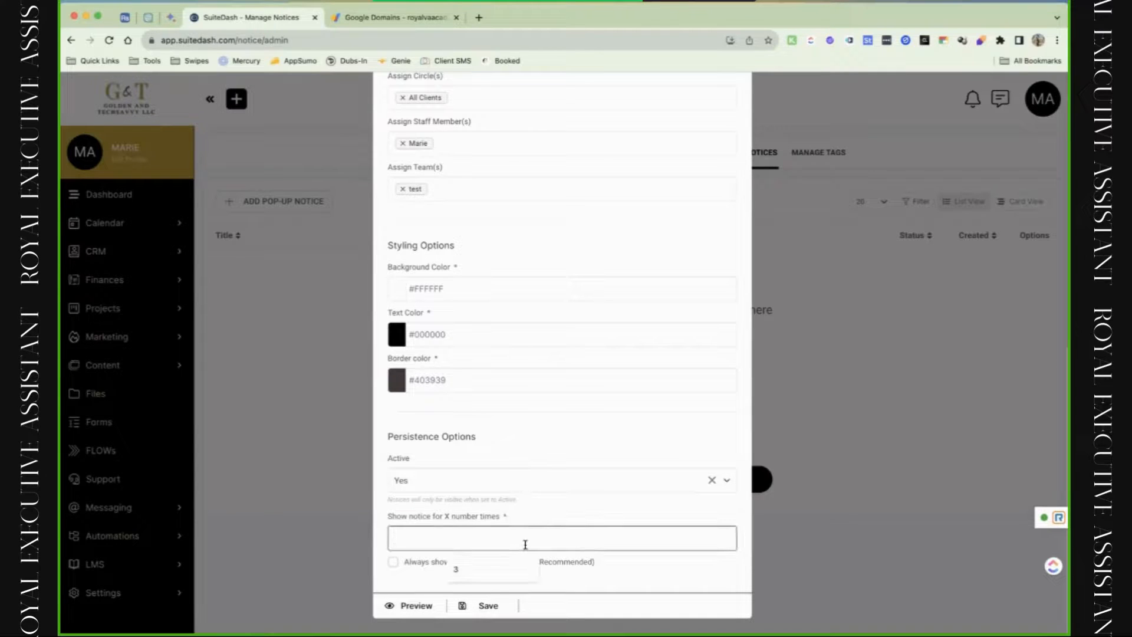
{"action": "left_click", "coordinate": [577, 566]}
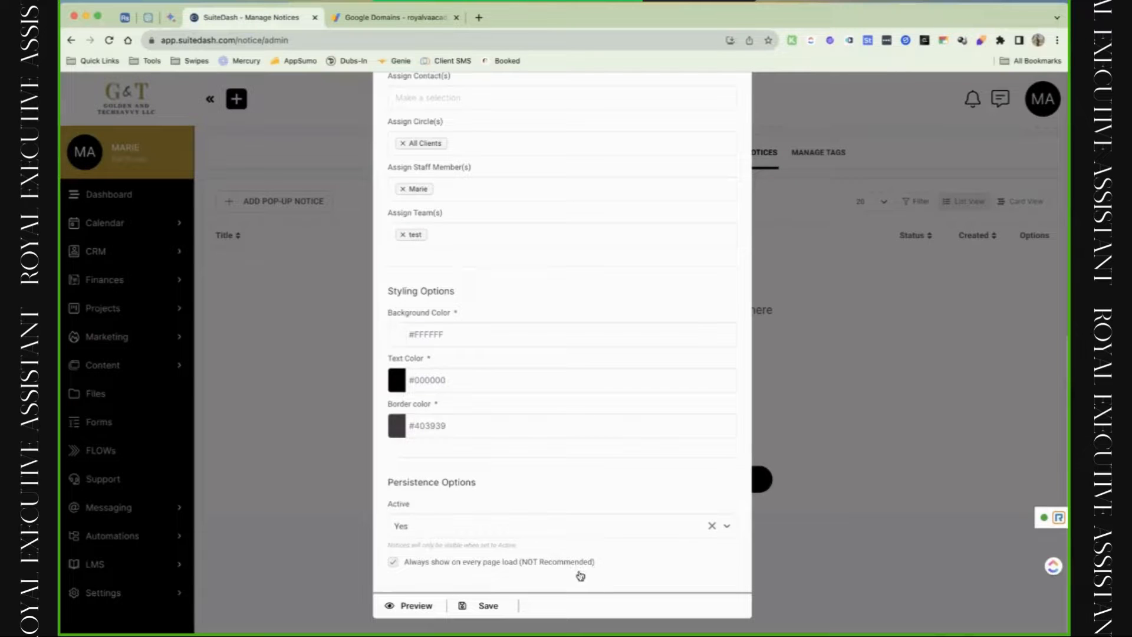
{"action": "left_click", "coordinate": [581, 575]}
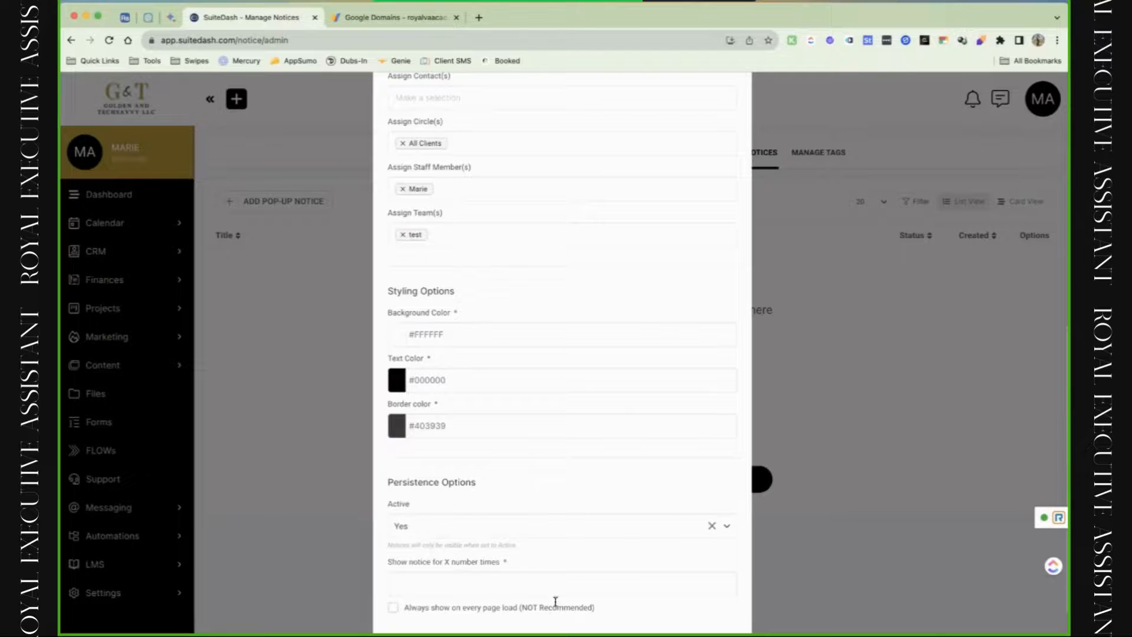
{"action": "scroll", "coordinate": [594, 477], "scroll_direction": "down", "scroll_amount": 1}
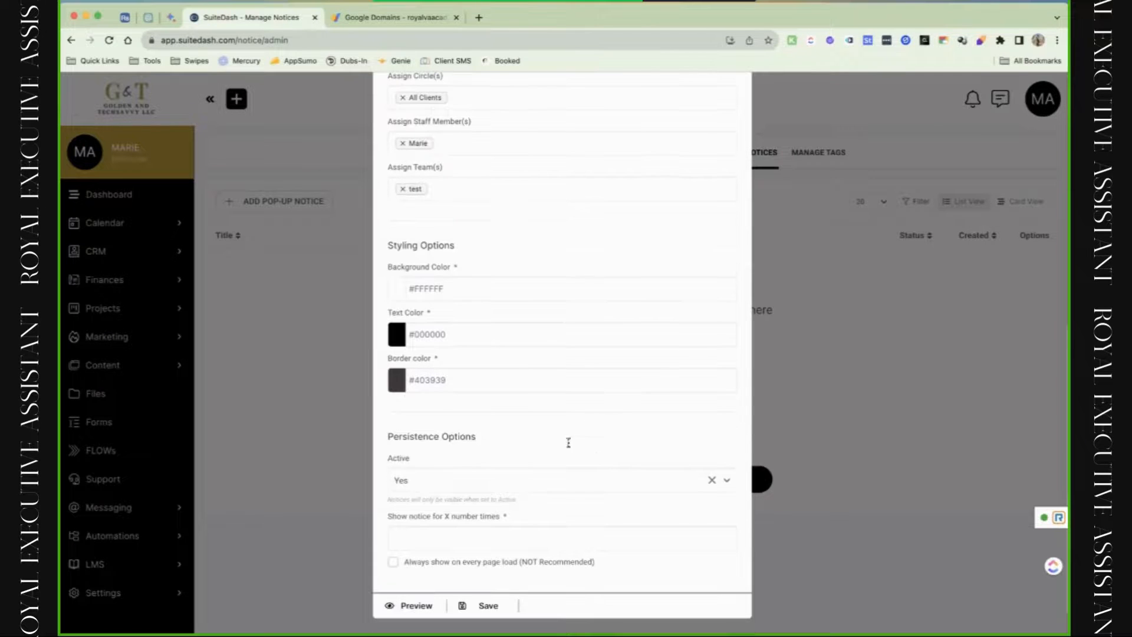
{"action": "right_click", "coordinate": [486, 608]}
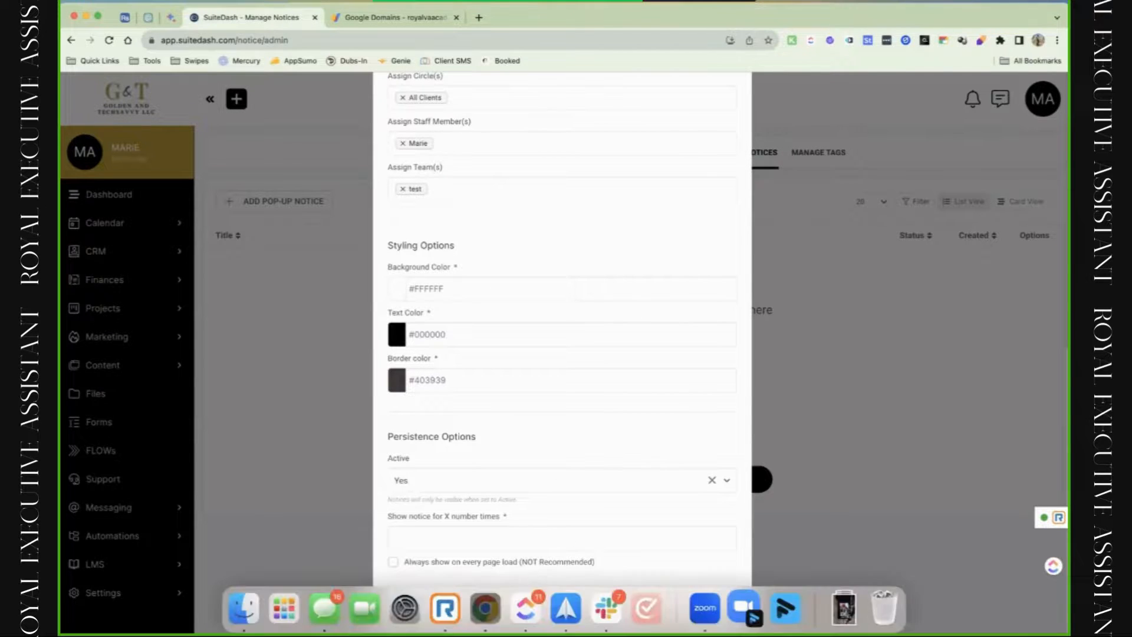
Title the notice 'The Power Hour - Fri, March 24th' and add placeholder body text.
{"action": "scroll", "coordinate": [529, 472], "scroll_direction": "up", "scroll_amount": 10}
{"action": "left_click", "coordinate": [531, 301]}
{"action": "left_click", "coordinate": [512, 168]}
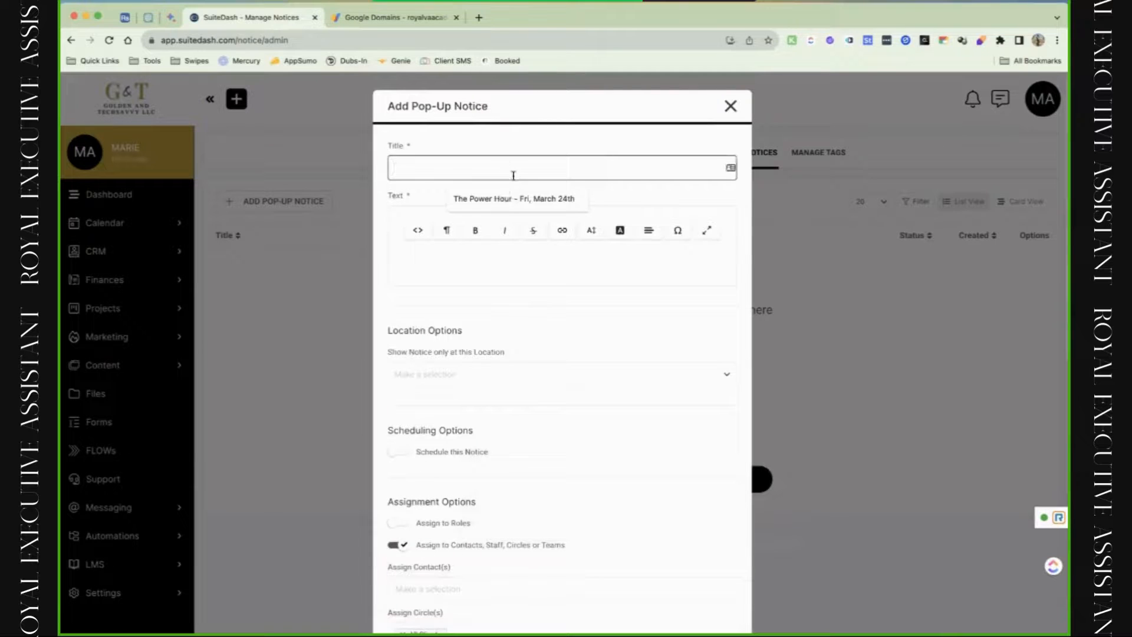
{"action": "left_click", "coordinate": [519, 197]}
{"action": "left_click", "coordinate": [472, 271]}
{"action": "type", "text": "khvkhjvlhv"}
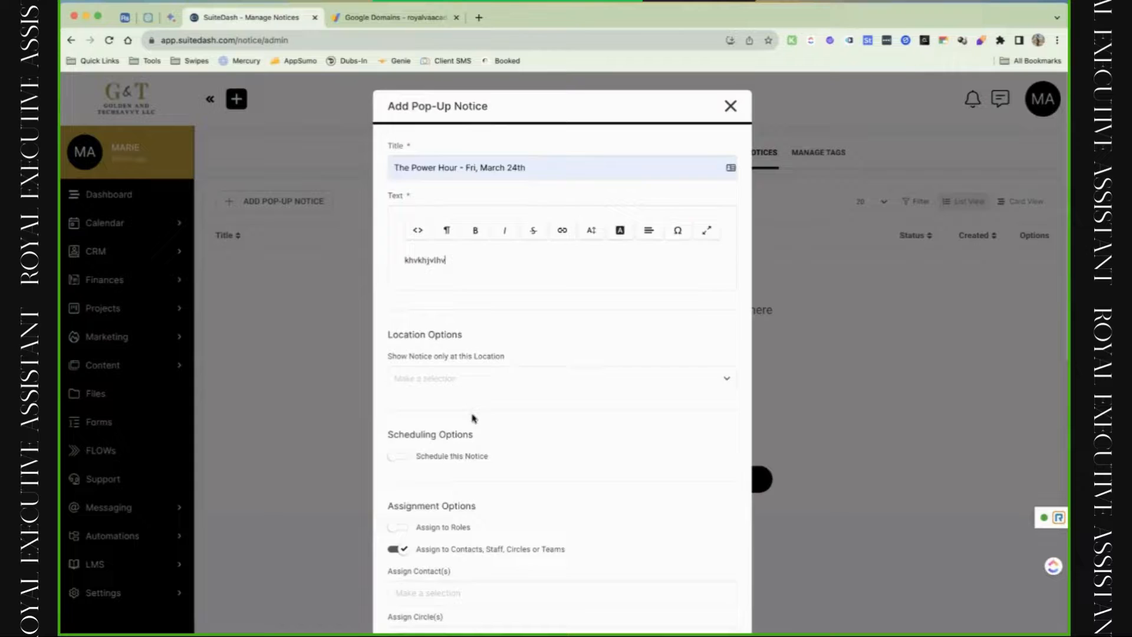
Preview the notice, then close the Add Pop-Up Notice form without saving.
{"action": "scroll", "coordinate": [471, 417], "scroll_direction": "down", "scroll_amount": 10}
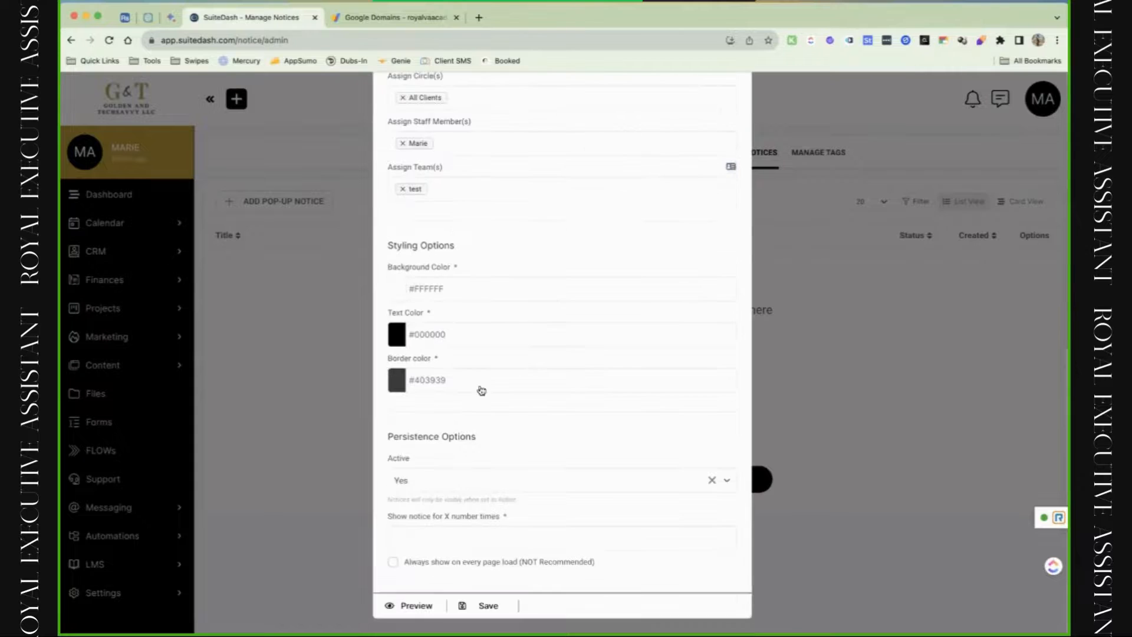
{"action": "left_click", "coordinate": [425, 612]}
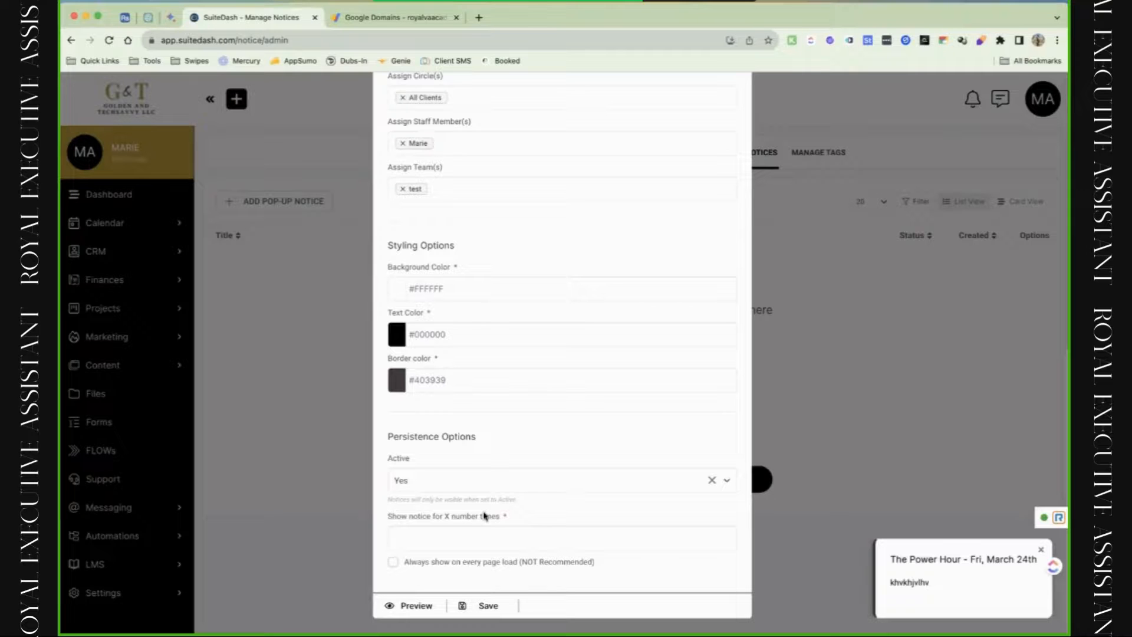
{"action": "scroll", "coordinate": [541, 427], "scroll_direction": "up", "scroll_amount": 10}
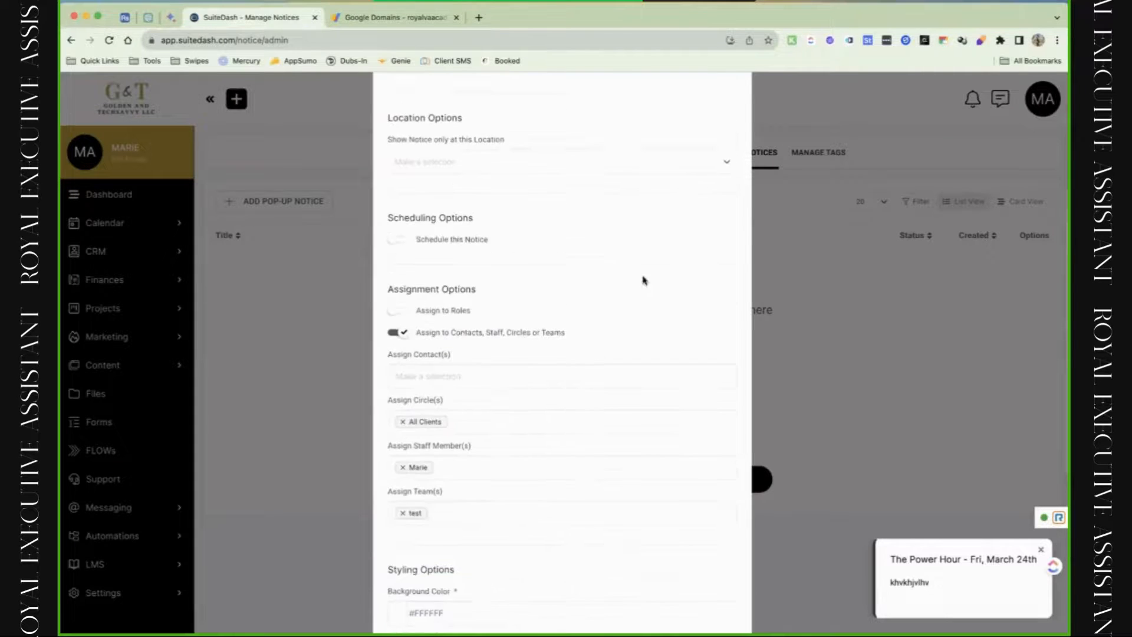
{"action": "left_click", "coordinate": [730, 106]}
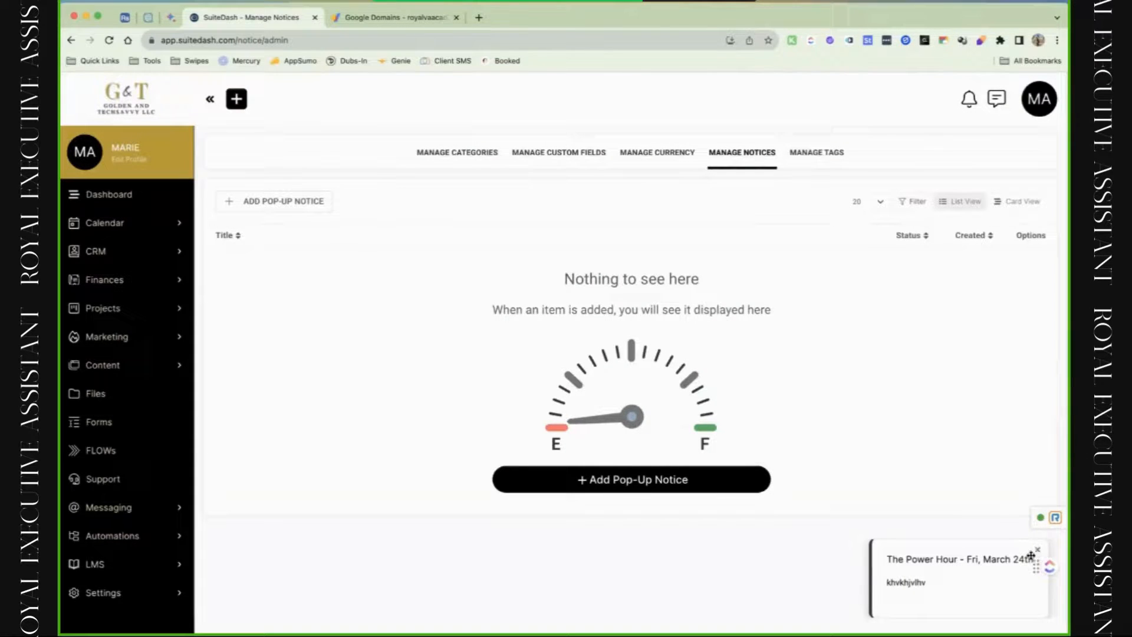
{"action": "left_click_drag", "start_coordinate": [1030, 556], "coordinate": [960, 554]}
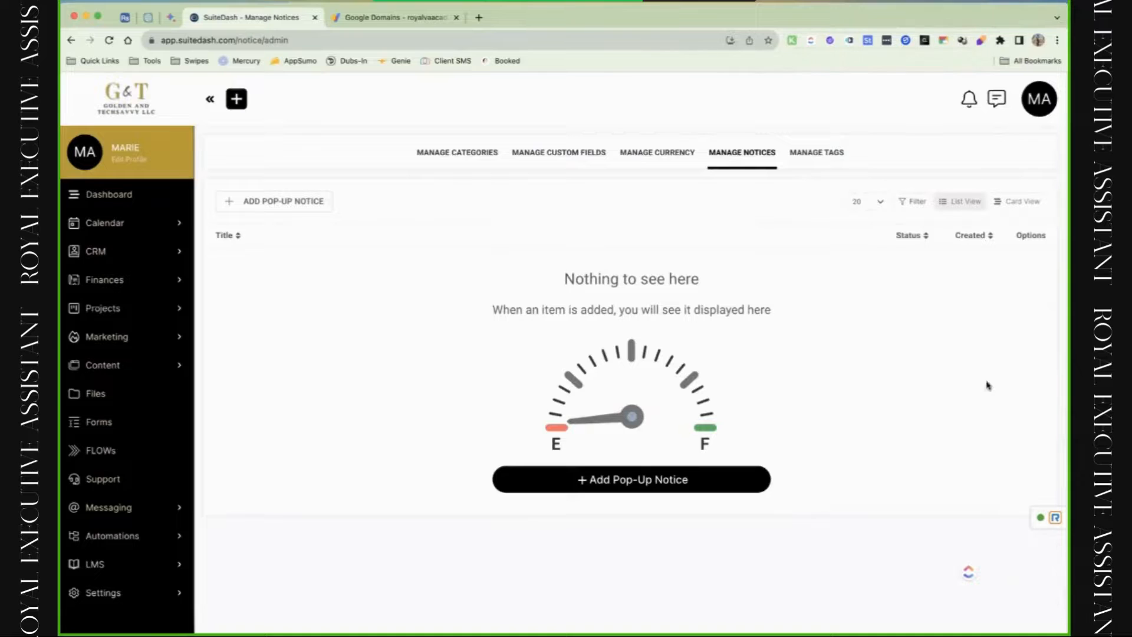
Choose Custom Content > Translations from the MA account menu.
{"action": "left_click", "coordinate": [1037, 99]}
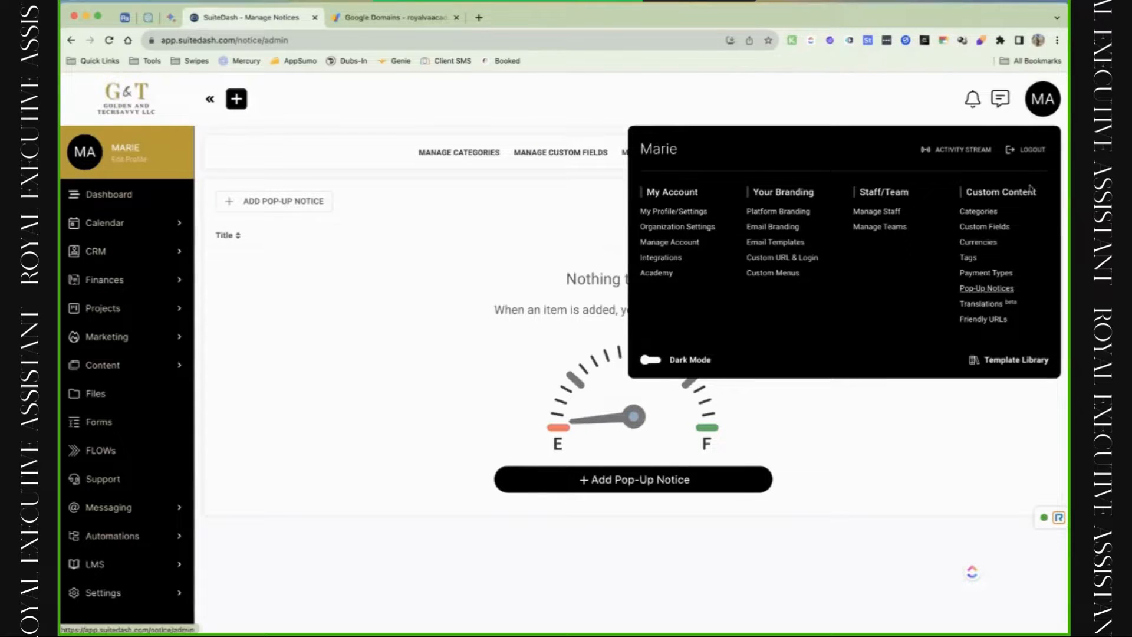
{"action": "left_click", "coordinate": [981, 303]}
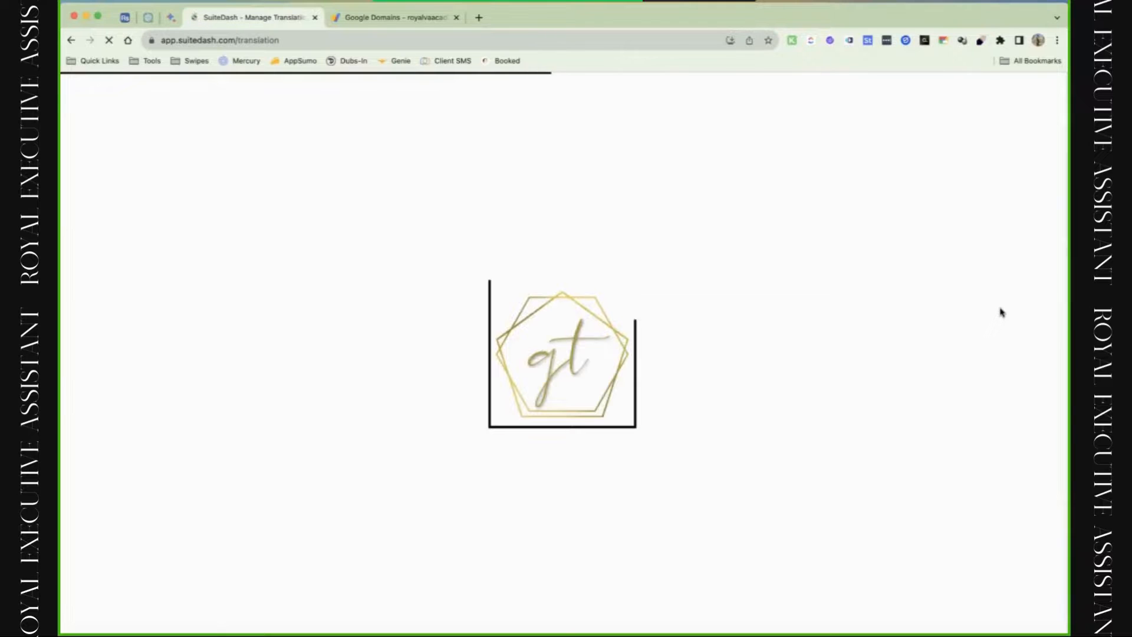
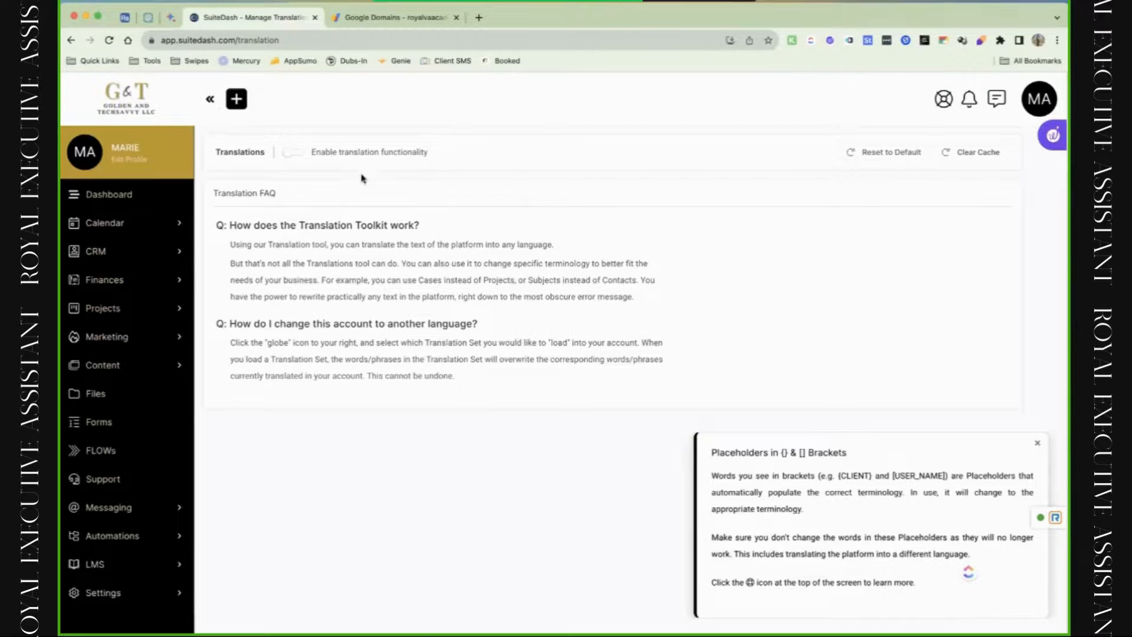
Enable translation functionality and browse the Widgets group's translatable terms.
{"action": "left_click", "coordinate": [293, 153]}
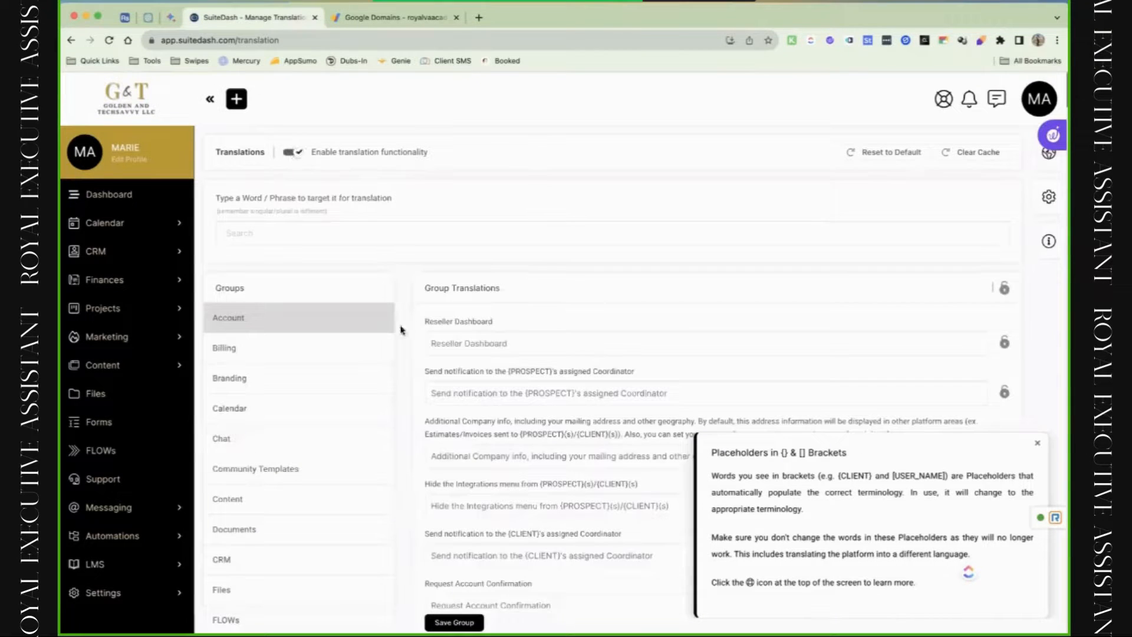
{"action": "scroll", "coordinate": [401, 331], "scroll_direction": "down", "scroll_amount": 3}
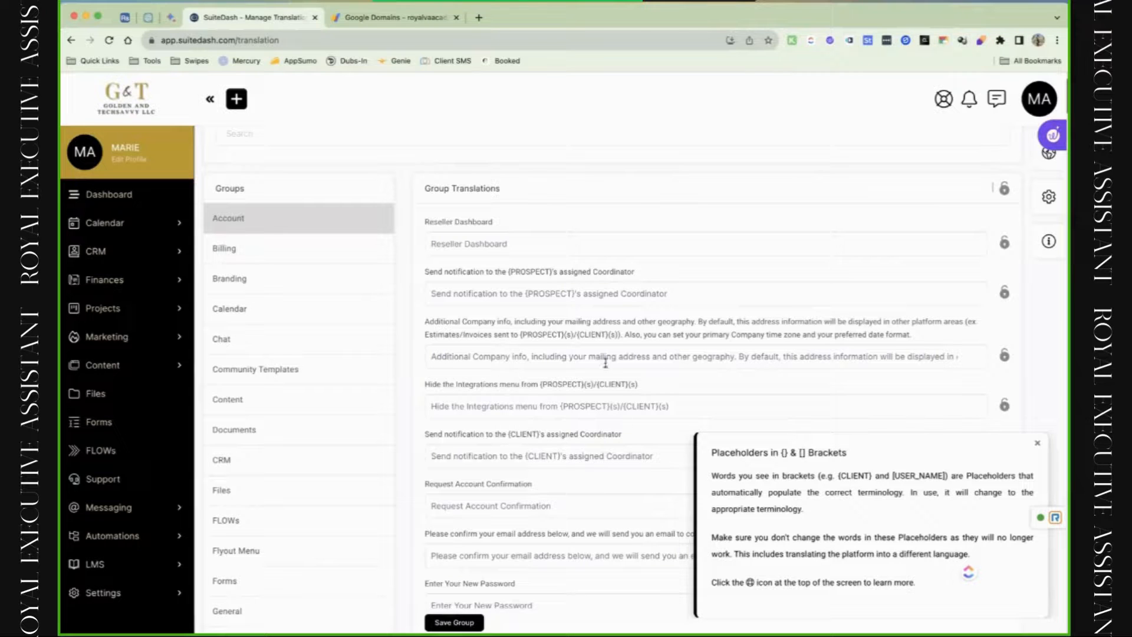
{"action": "scroll", "coordinate": [605, 362], "scroll_direction": "down", "scroll_amount": 10}
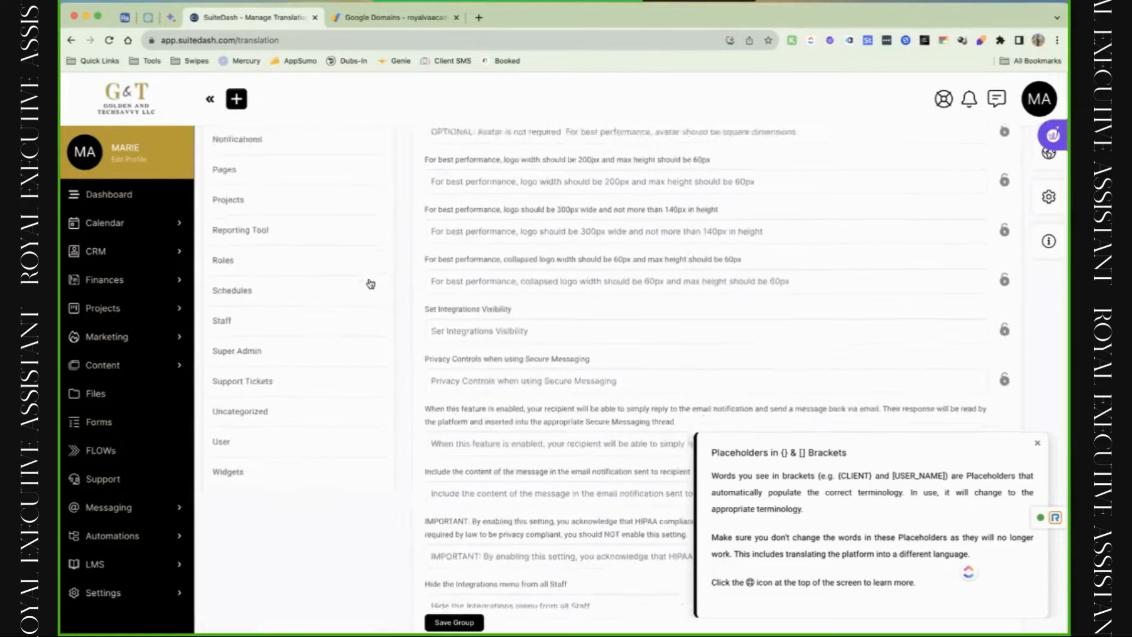
{"action": "left_click", "coordinate": [323, 427]}
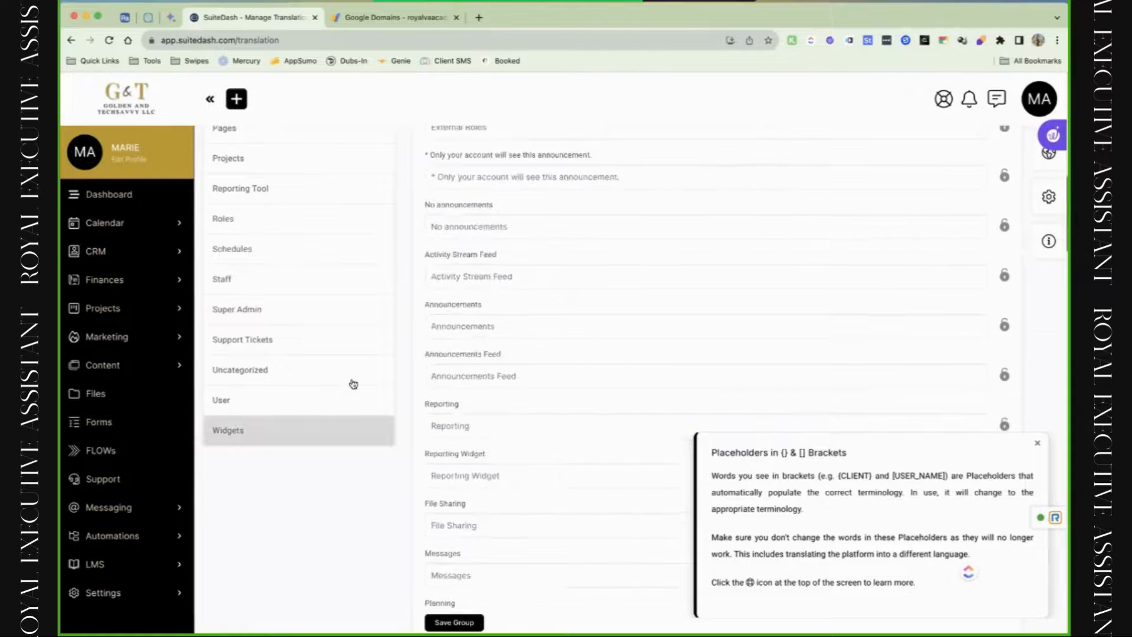
{"action": "scroll", "coordinate": [457, 227], "scroll_direction": "up", "scroll_amount": 1}
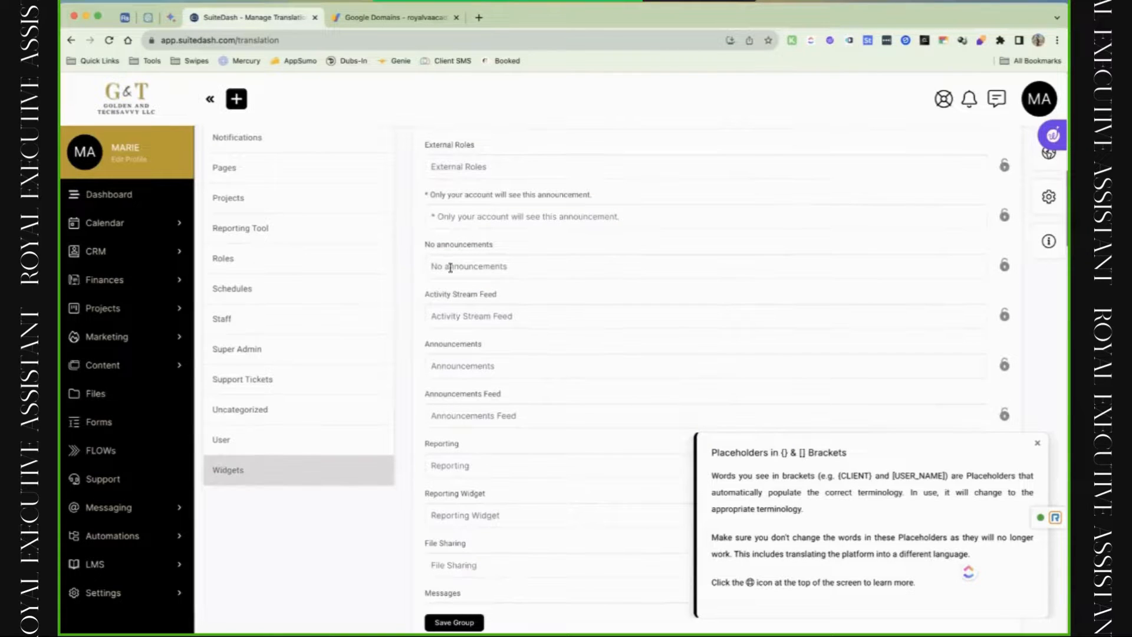
{"action": "scroll", "coordinate": [524, 299], "scroll_direction": "up", "scroll_amount": 10}
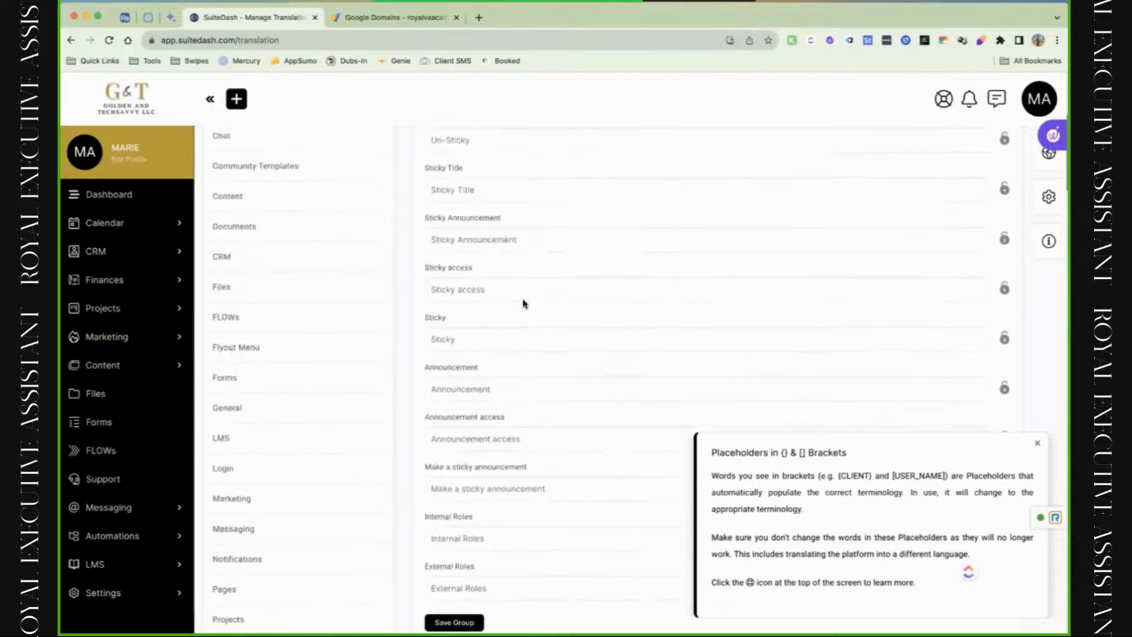
{"action": "scroll", "coordinate": [524, 304], "scroll_direction": "down", "scroll_amount": 1}
Filter the translation terms on 'title' and hide empty groups.
{"action": "left_click", "coordinate": [399, 239]}
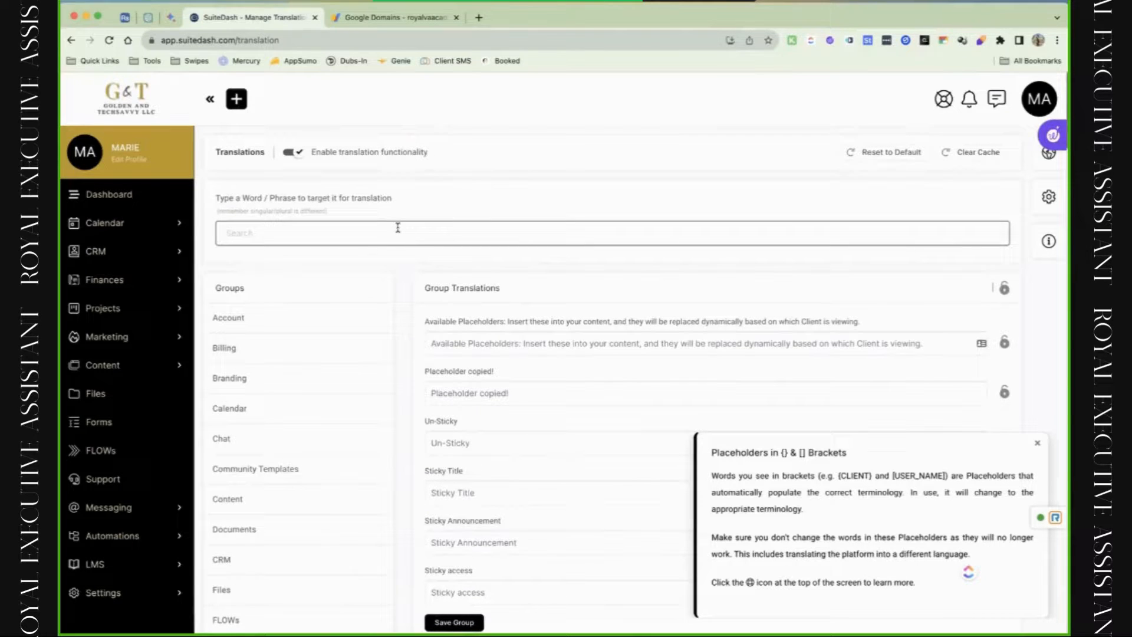
{"action": "type", "text": "title"}
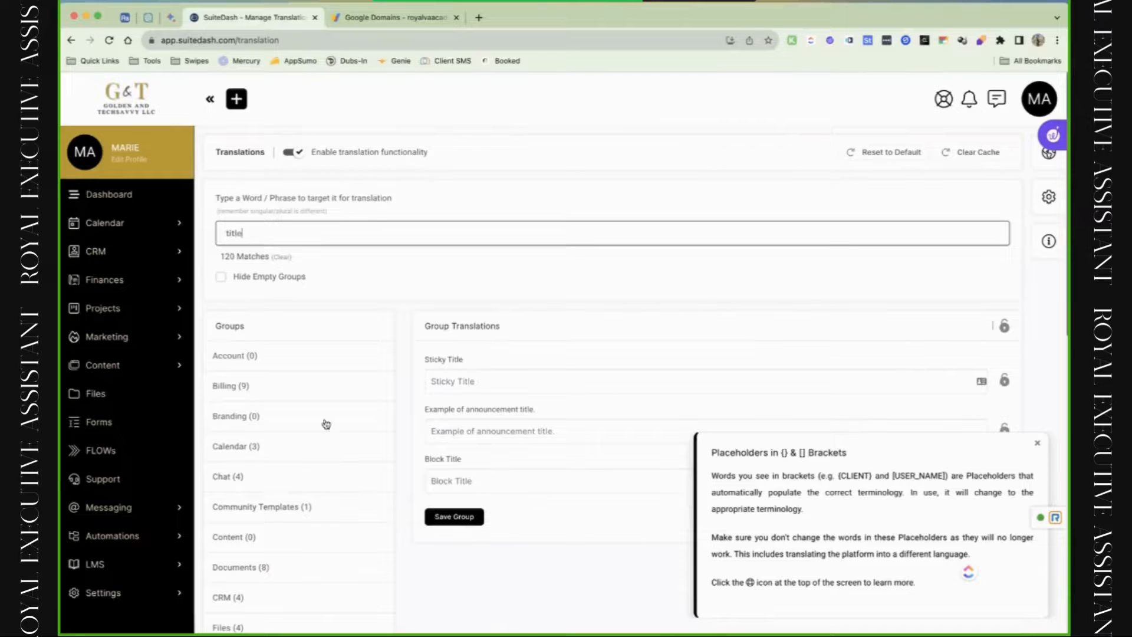
{"action": "scroll", "coordinate": [326, 424], "scroll_direction": "down", "scroll_amount": 8}
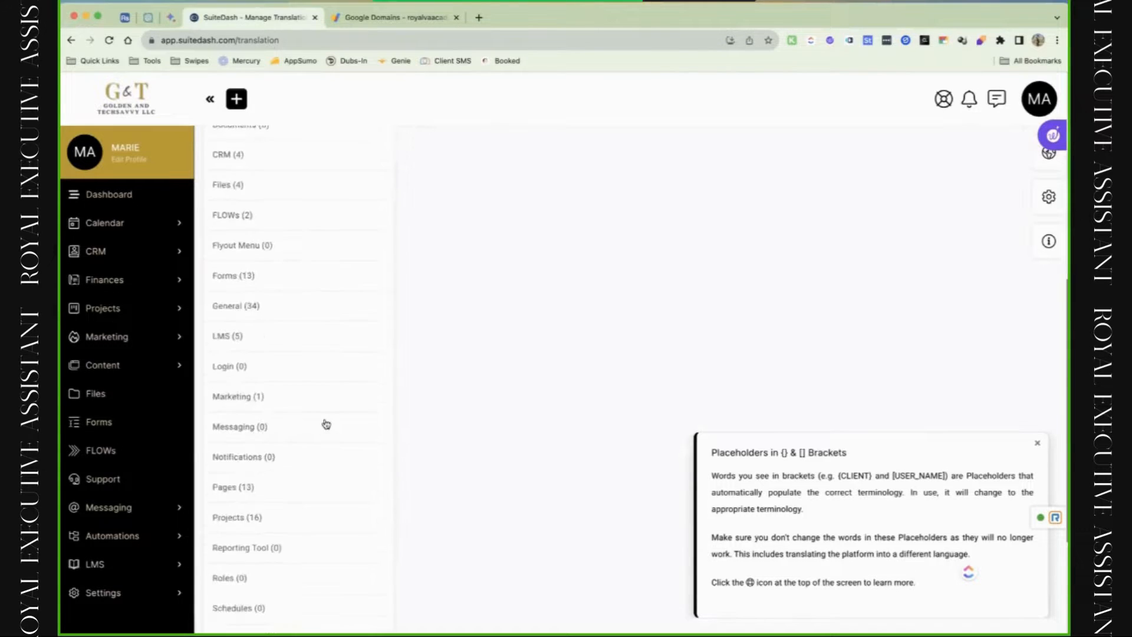
{"action": "scroll", "coordinate": [326, 424], "scroll_direction": "down", "scroll_amount": 4}
{"action": "scroll", "coordinate": [327, 424], "scroll_direction": "up", "scroll_amount": 12}
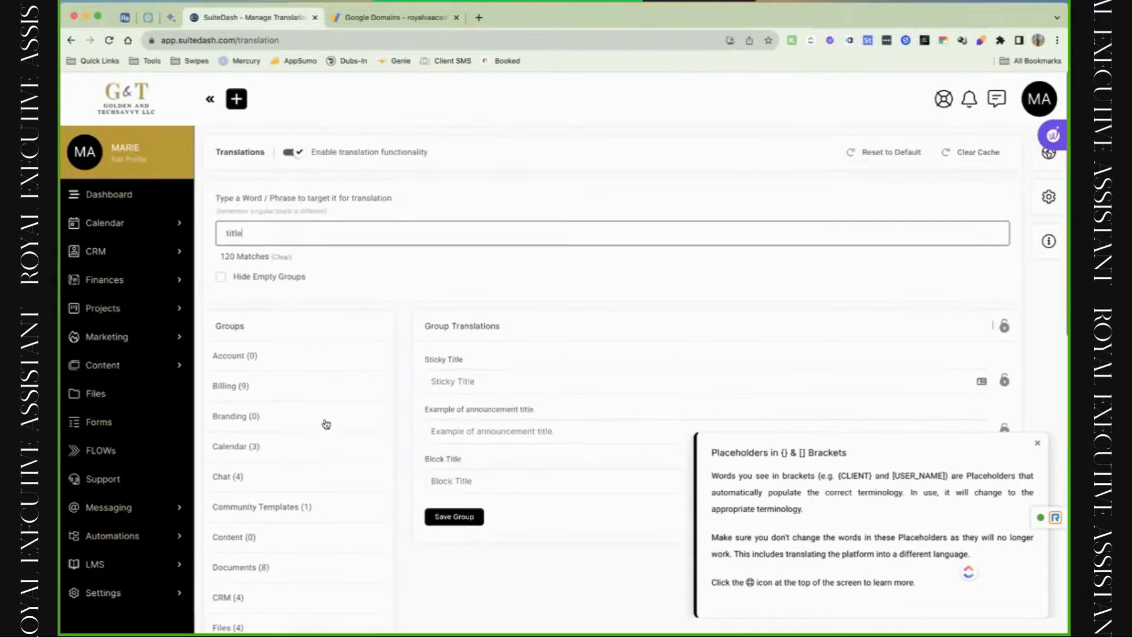
{"action": "left_click", "coordinate": [272, 278]}
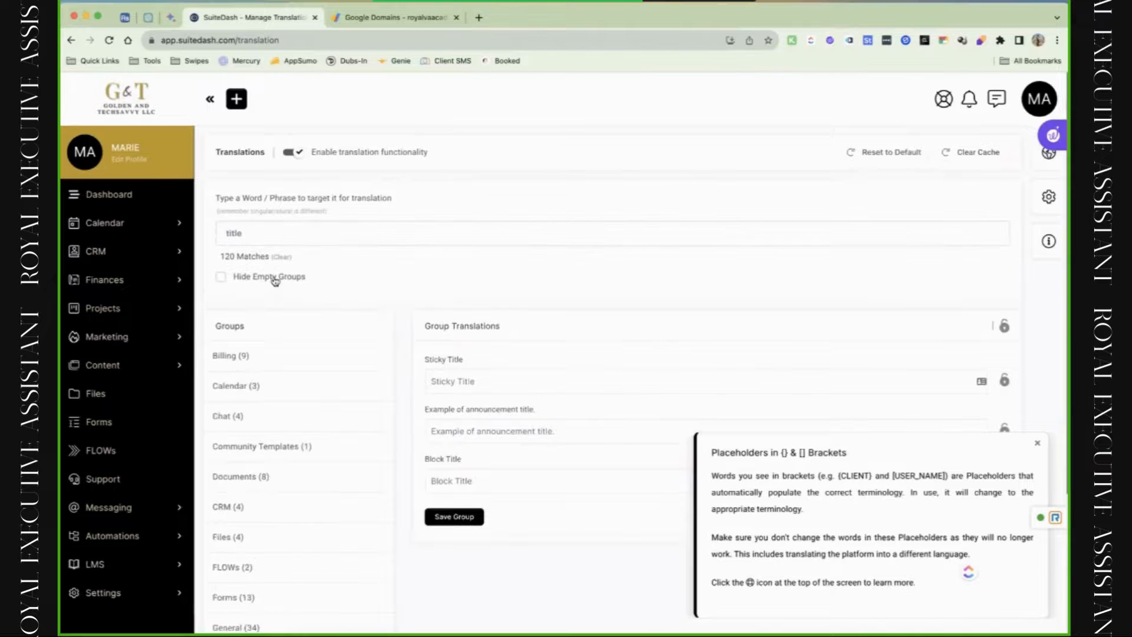
{"action": "scroll", "coordinate": [285, 506], "scroll_direction": "down", "scroll_amount": 2}
{"action": "scroll", "coordinate": [285, 506], "scroll_direction": "down", "scroll_amount": 1}
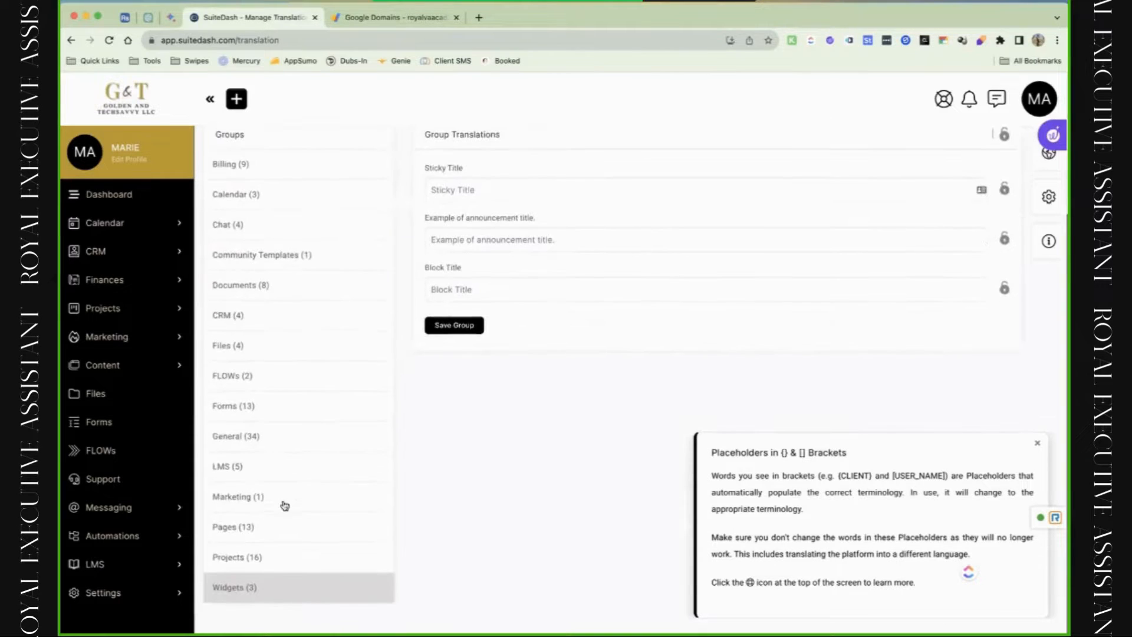
{"action": "scroll", "coordinate": [285, 506], "scroll_direction": "up", "scroll_amount": 3}
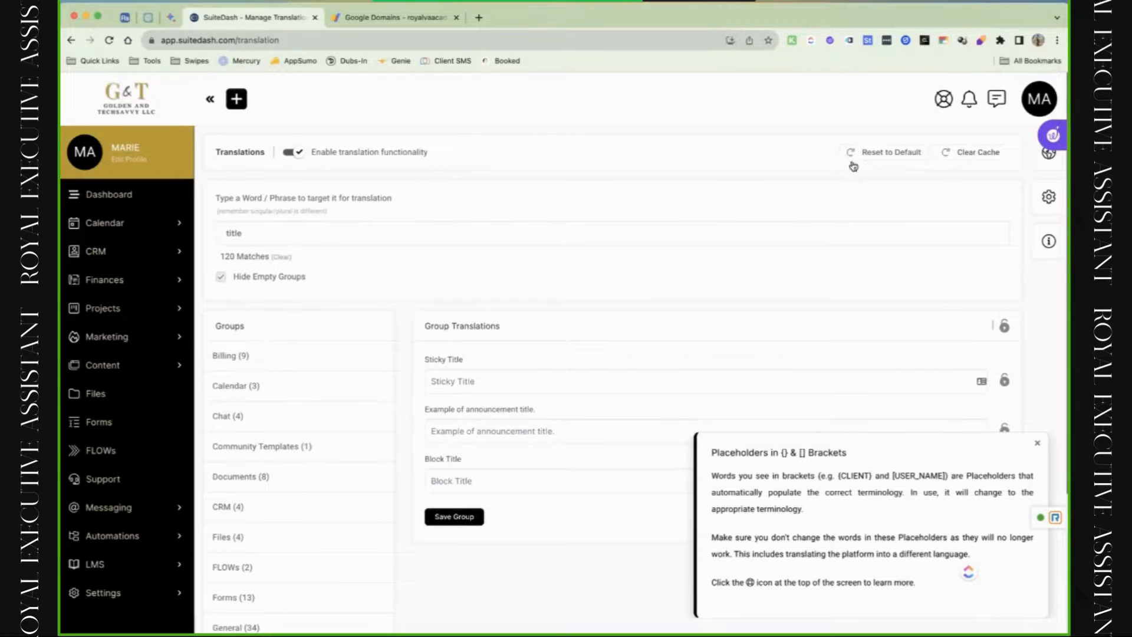
Turn translations back off, check Friendly URLs, then open the Custom URL & Login settings.
{"action": "left_click", "coordinate": [300, 156]}
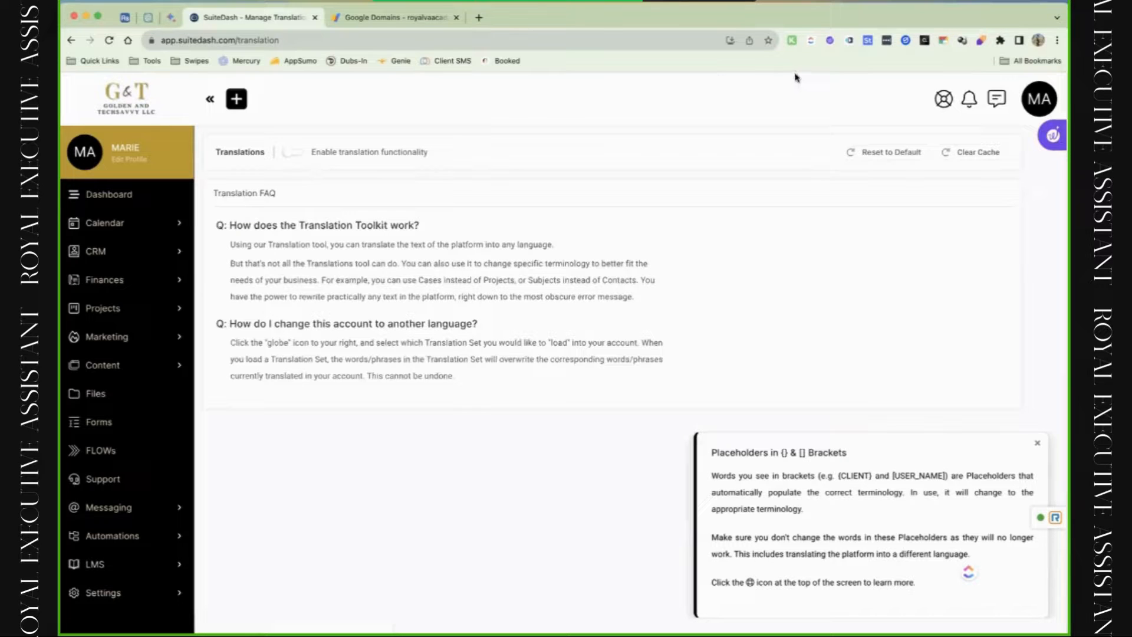
{"action": "left_click", "coordinate": [1033, 86]}
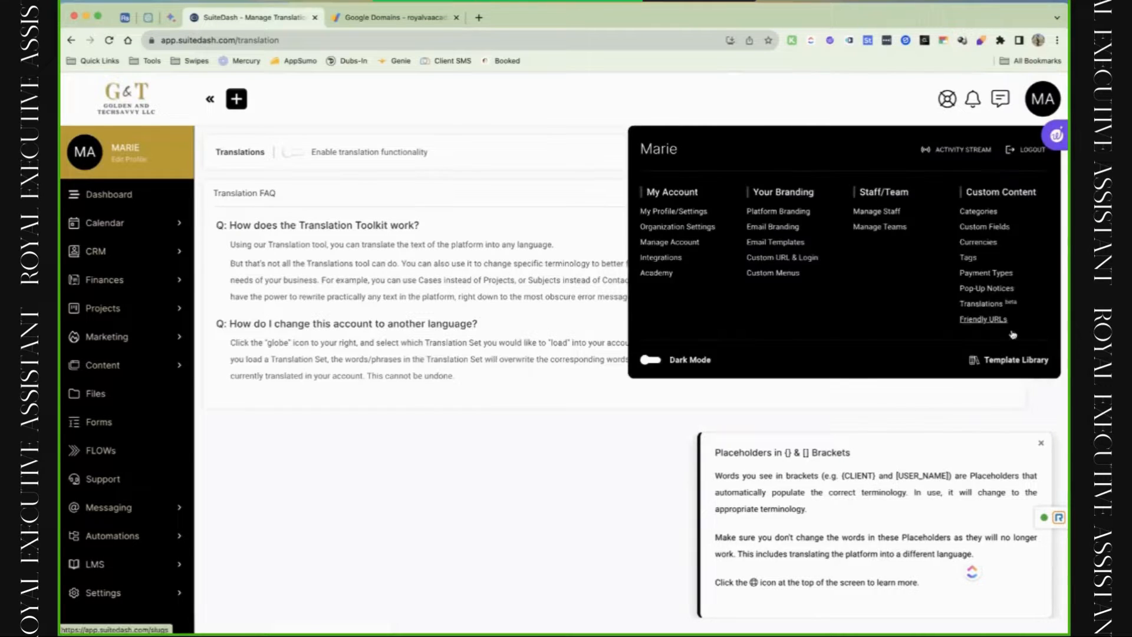
{"action": "left_click", "coordinate": [983, 322]}
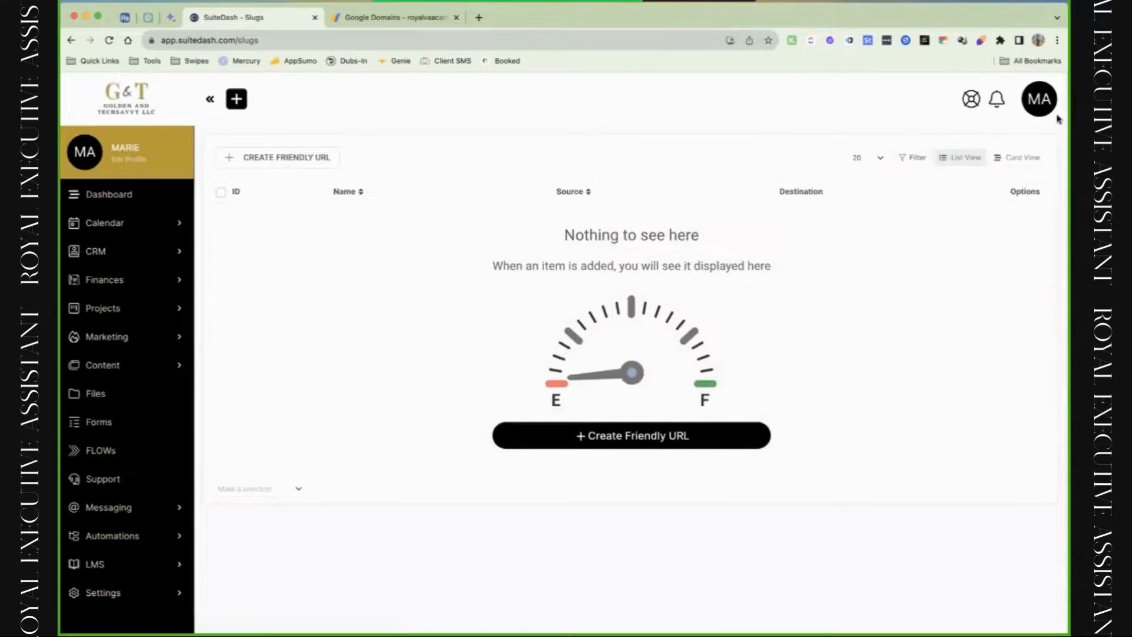
{"action": "left_click", "coordinate": [1044, 112]}
{"action": "left_click", "coordinate": [798, 259]}
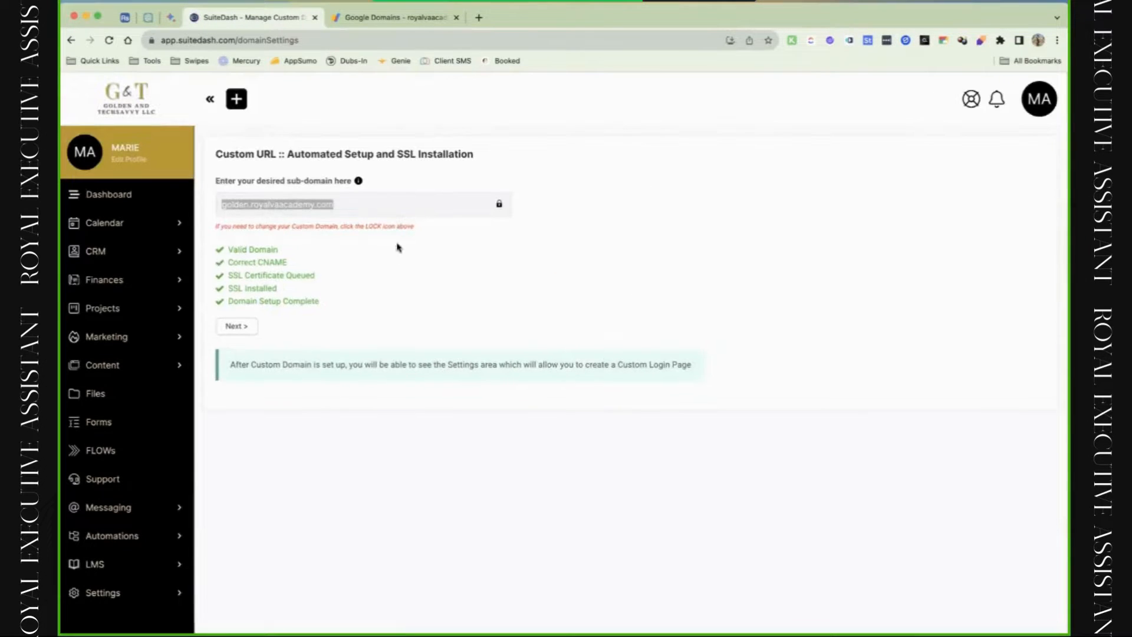
Try the Classic login page layout, then switch back to the Split layout.
{"action": "left_click", "coordinate": [238, 328]}
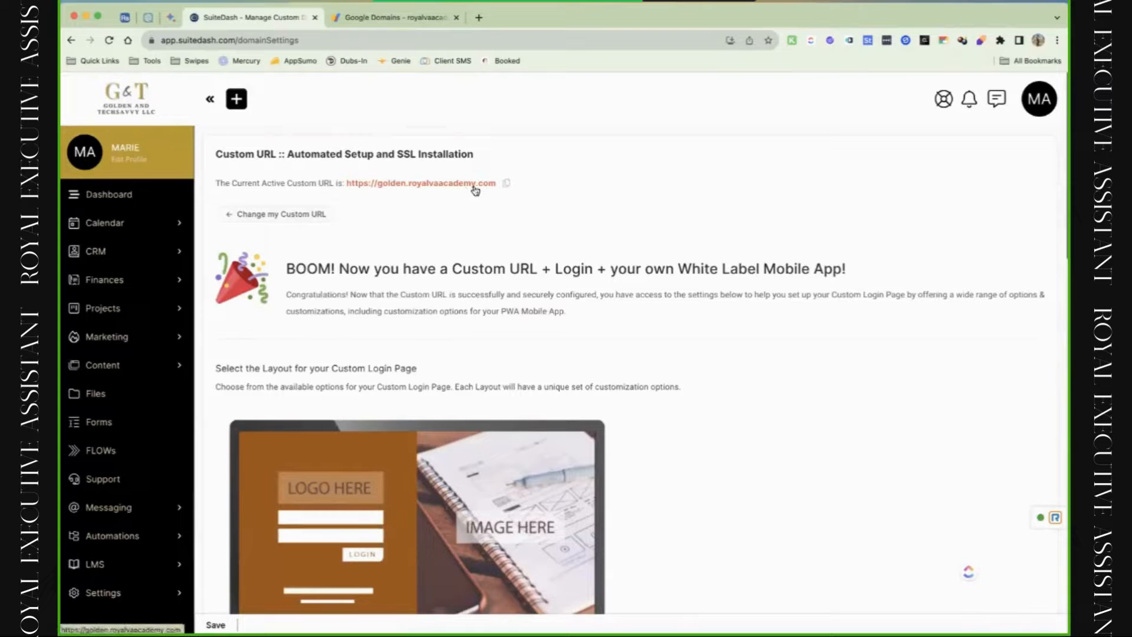
{"action": "scroll", "coordinate": [508, 318], "scroll_direction": "down", "scroll_amount": 3}
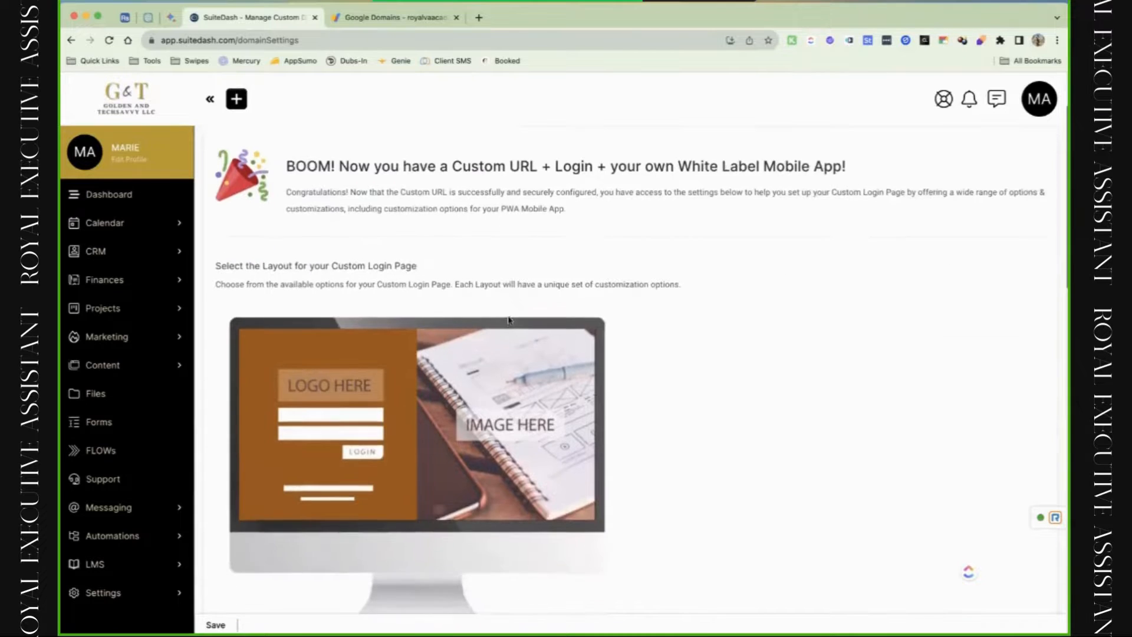
{"action": "scroll", "coordinate": [510, 322], "scroll_direction": "down", "scroll_amount": 3}
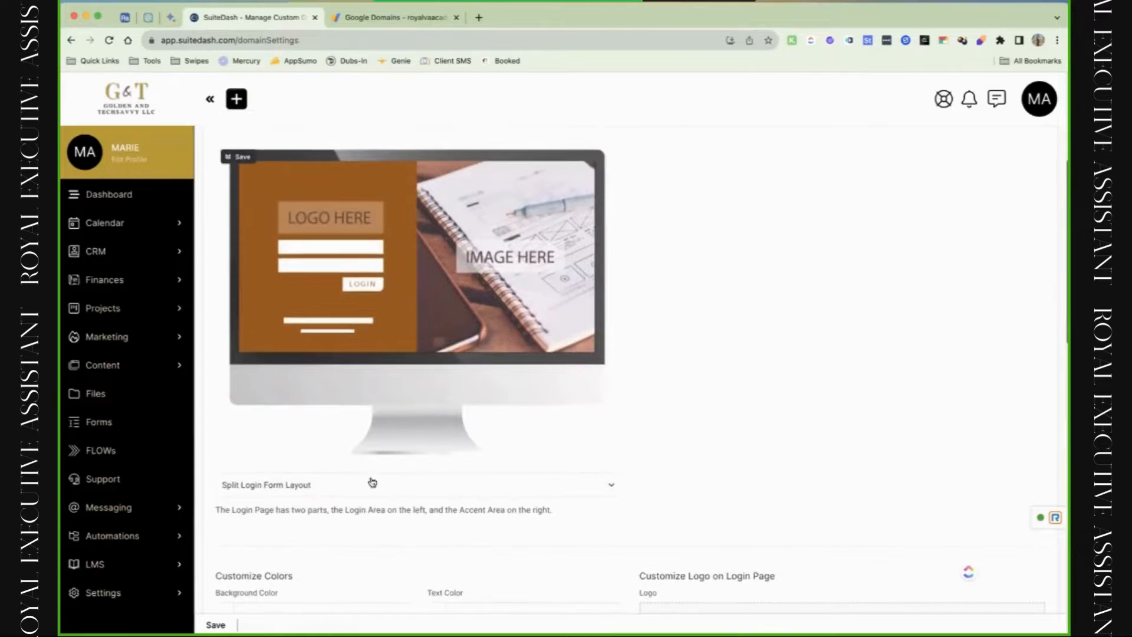
{"action": "left_click", "coordinate": [371, 481]}
{"action": "left_click", "coordinate": [449, 507]}
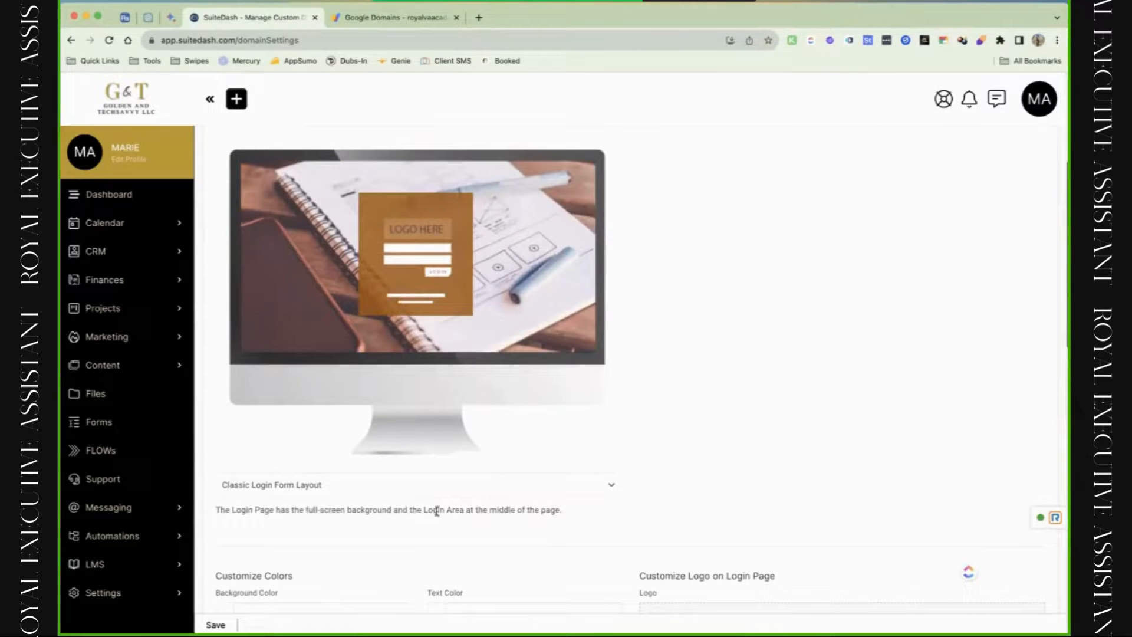
{"action": "left_click", "coordinate": [427, 489]}
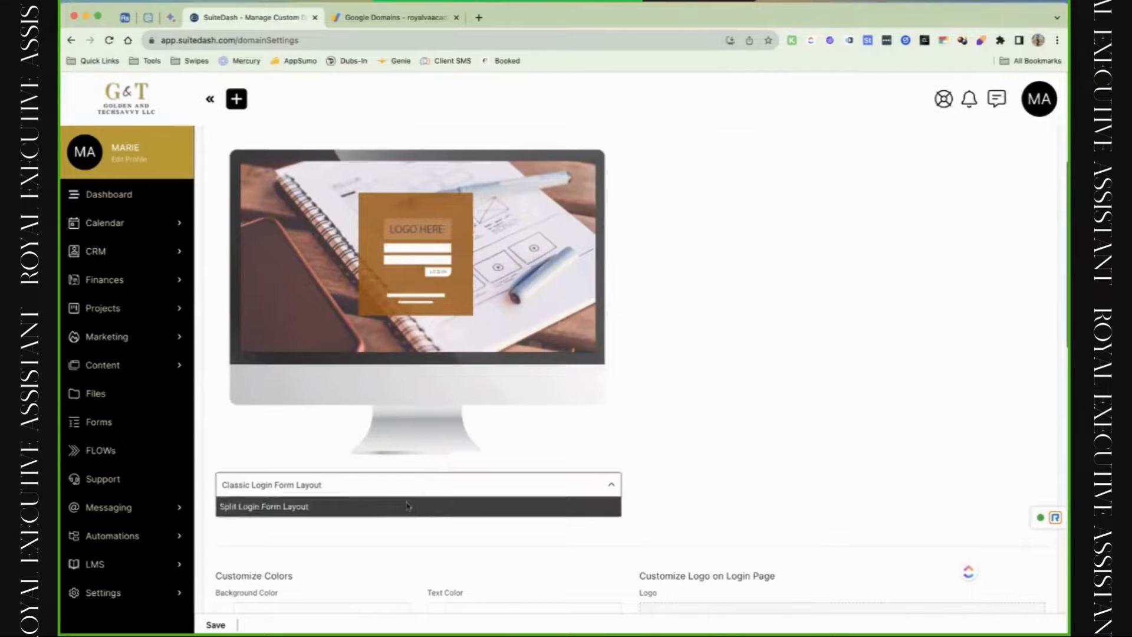
{"action": "left_click", "coordinate": [425, 505]}
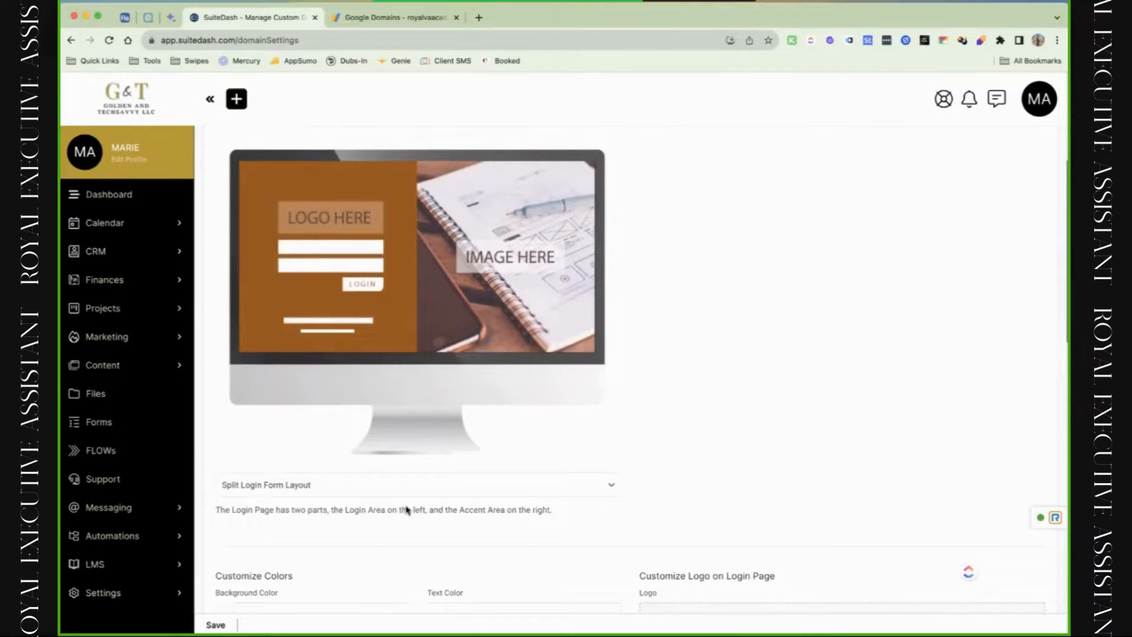
Turn on 'Override default background images' for the accent area.
{"action": "scroll", "coordinate": [333, 299], "scroll_direction": "down", "scroll_amount": 5}
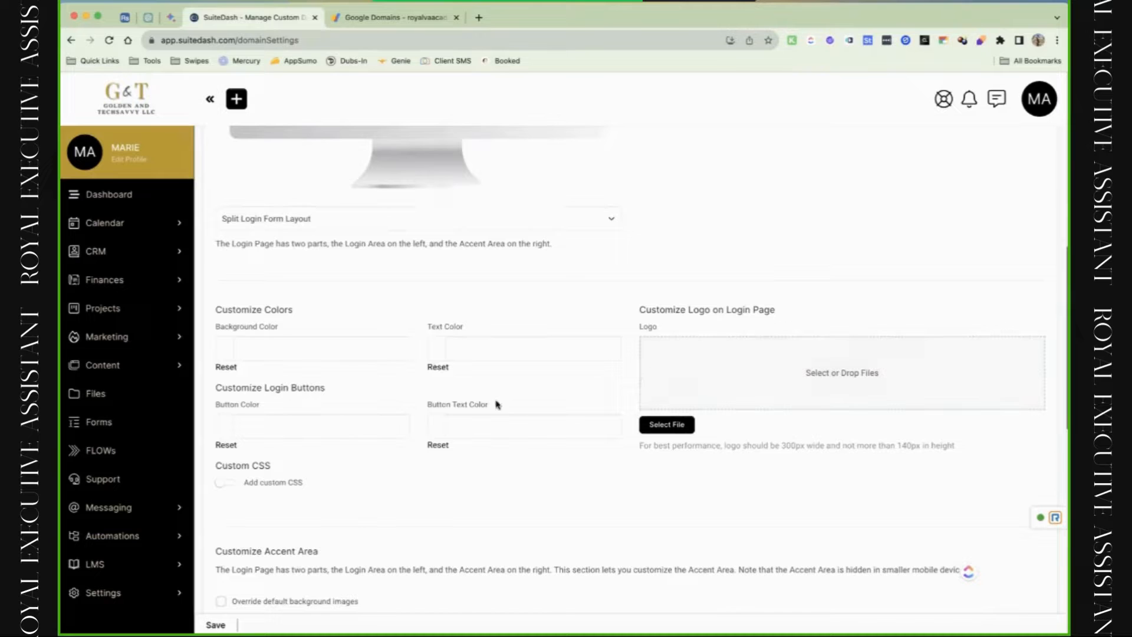
{"action": "scroll", "coordinate": [390, 477], "scroll_direction": "down", "scroll_amount": 3}
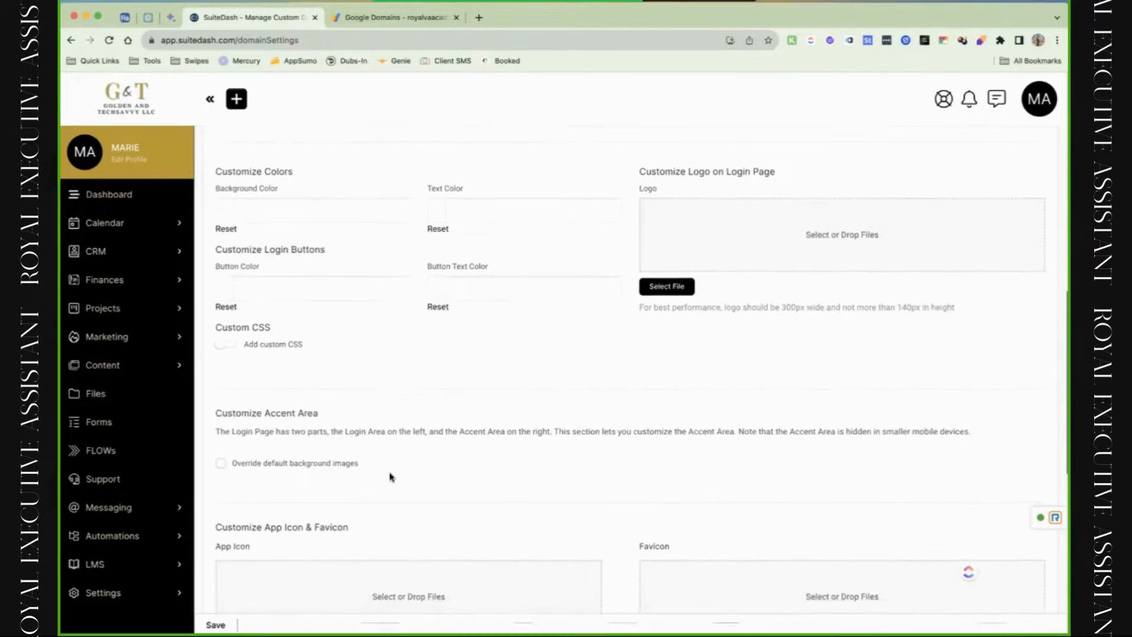
{"action": "scroll", "coordinate": [390, 477], "scroll_direction": "down", "scroll_amount": 2}
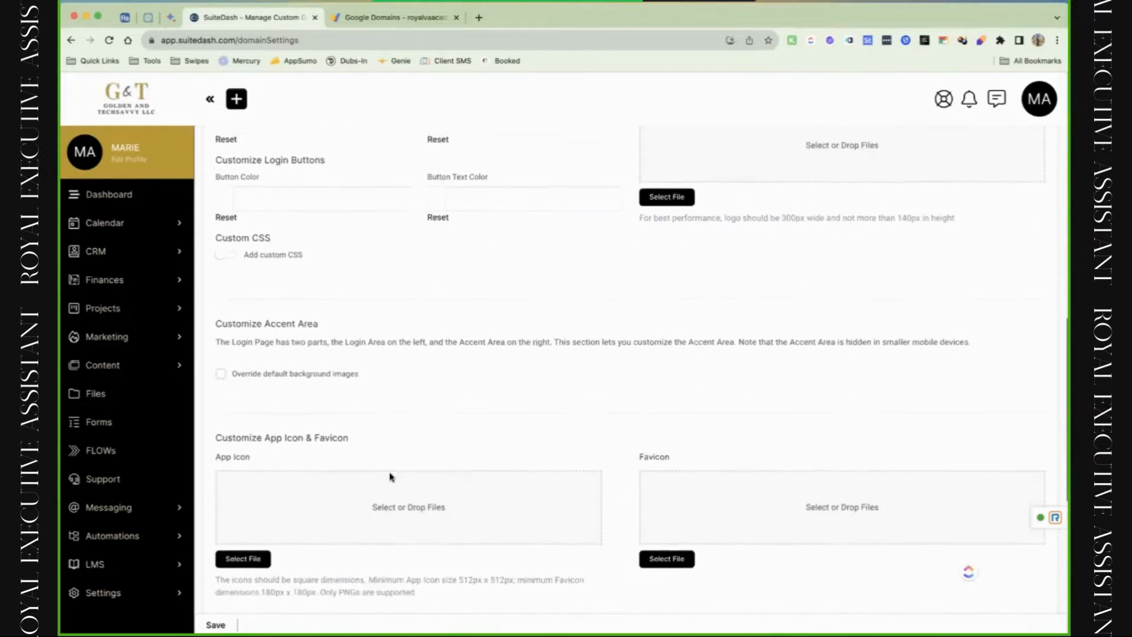
{"action": "left_click", "coordinate": [338, 366]}
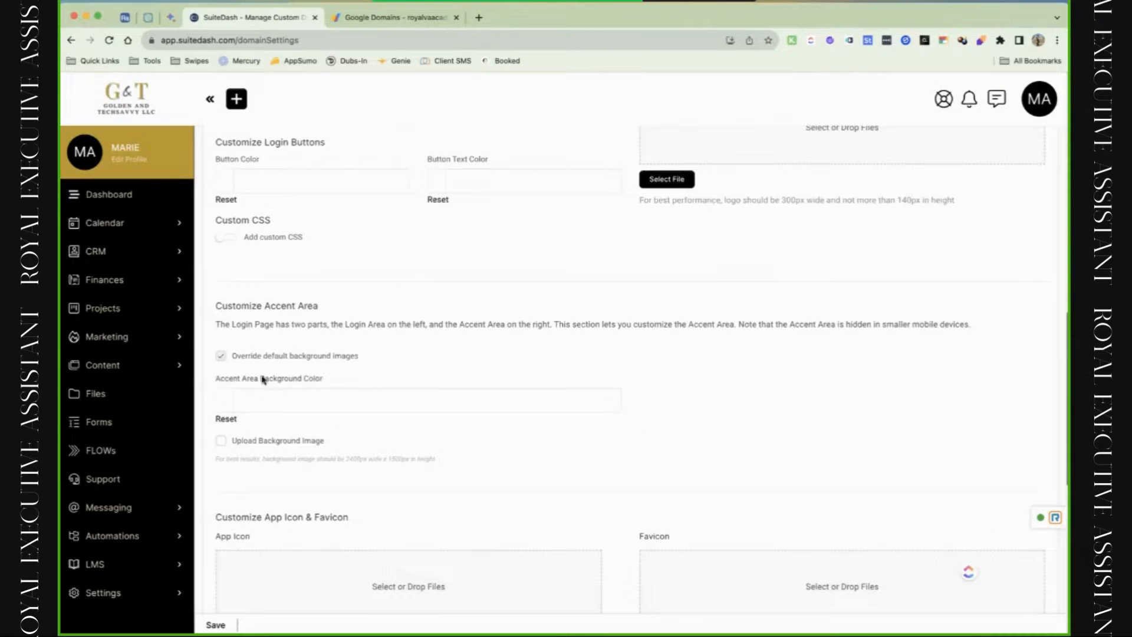
Open the live custom-domain login page in a new tab.
{"action": "scroll", "coordinate": [529, 358], "scroll_direction": "down", "scroll_amount": 10}
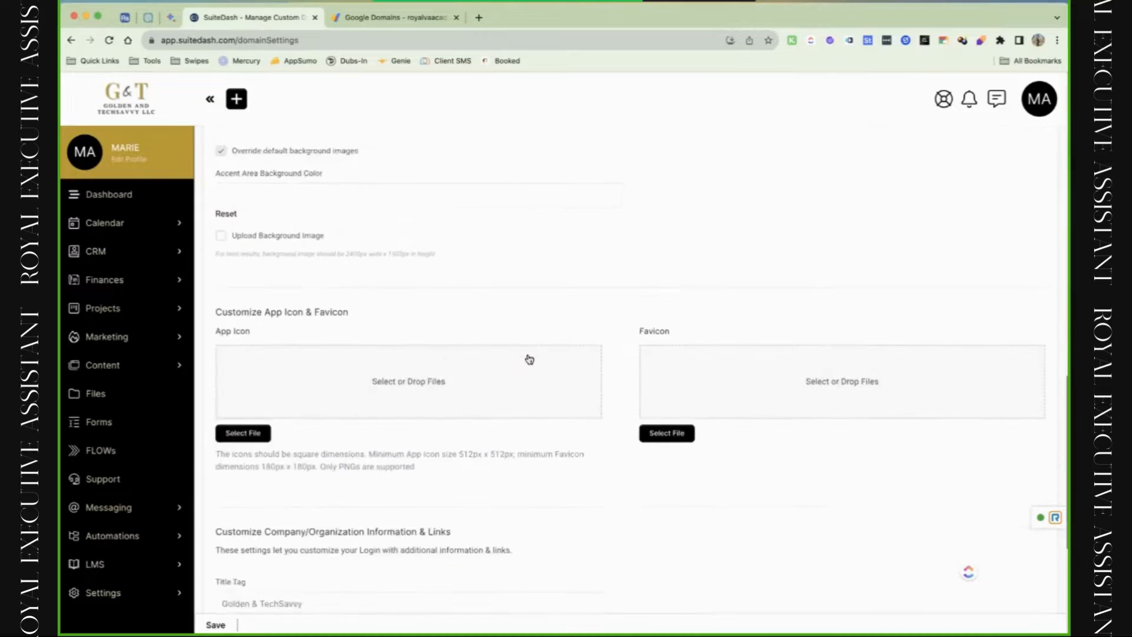
{"action": "scroll", "coordinate": [529, 358], "scroll_direction": "up", "scroll_amount": 3}
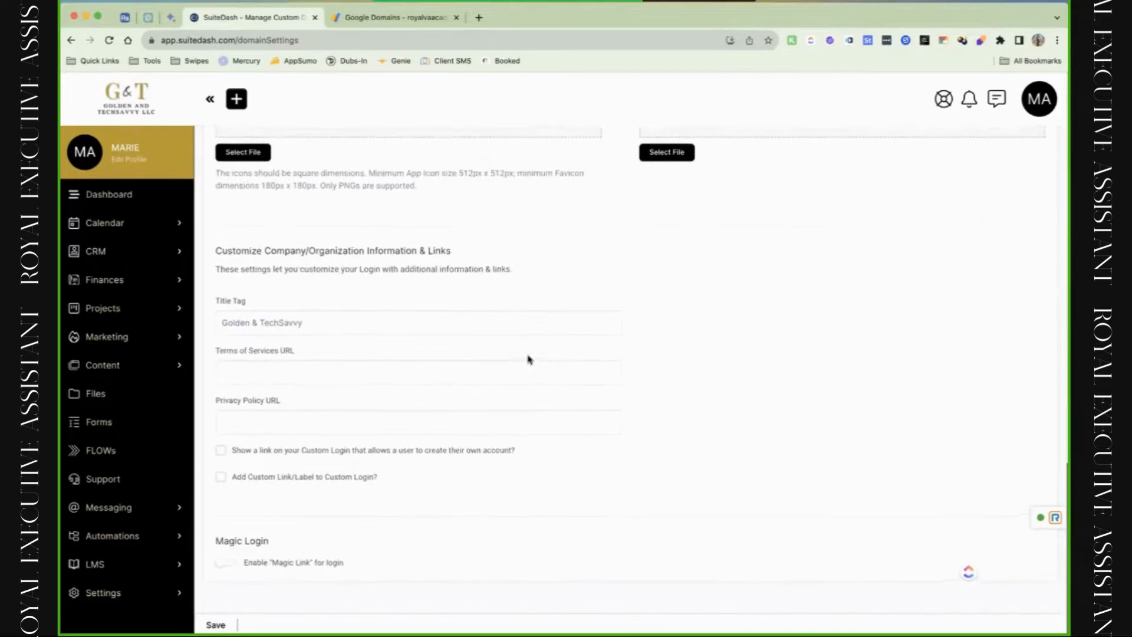
{"action": "scroll", "coordinate": [529, 358], "scroll_direction": "up", "scroll_amount": 20}
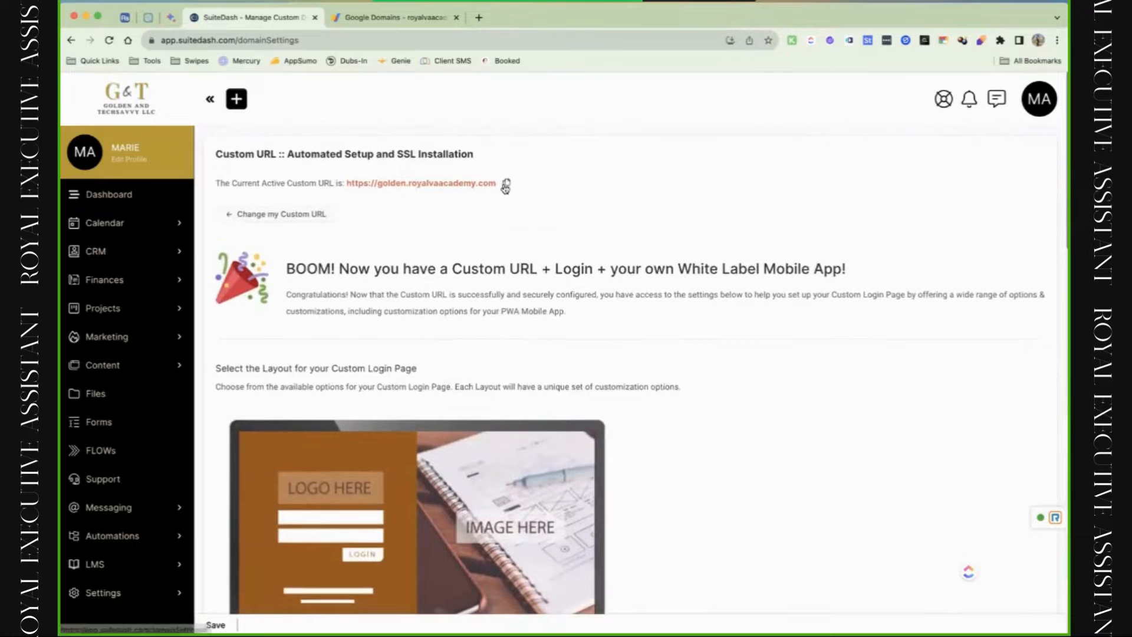
{"action": "left_click", "coordinate": [506, 184]}
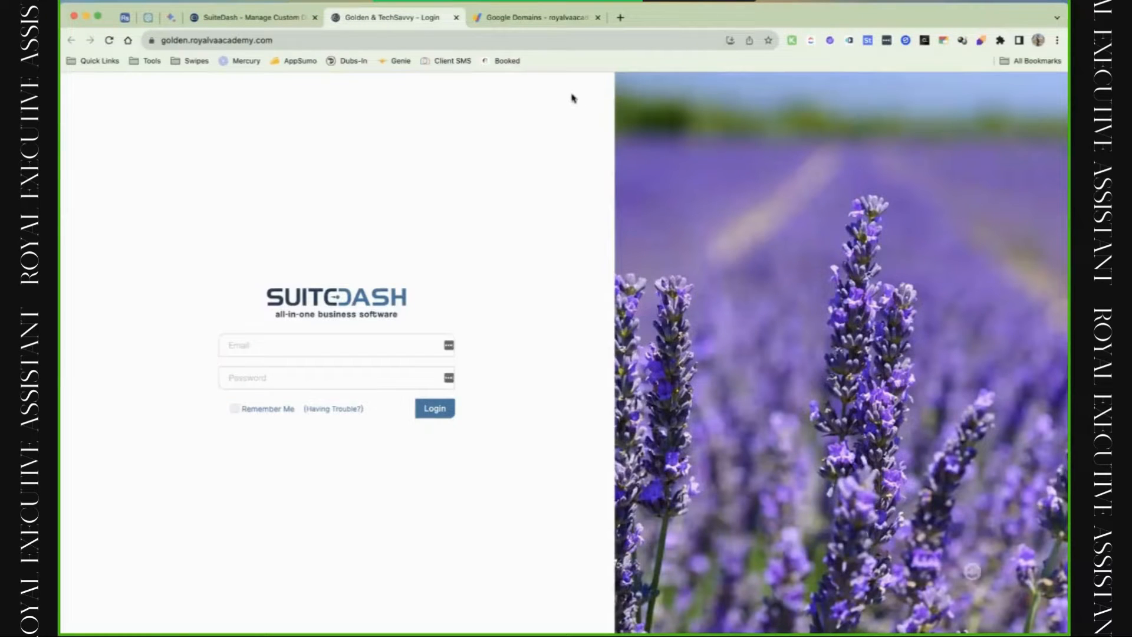
Back in the custom domain settings, switch to the Classic Login Form Layout.
{"action": "left_click", "coordinate": [283, 21]}
{"action": "scroll", "coordinate": [370, 344], "scroll_direction": "down", "scroll_amount": 7}
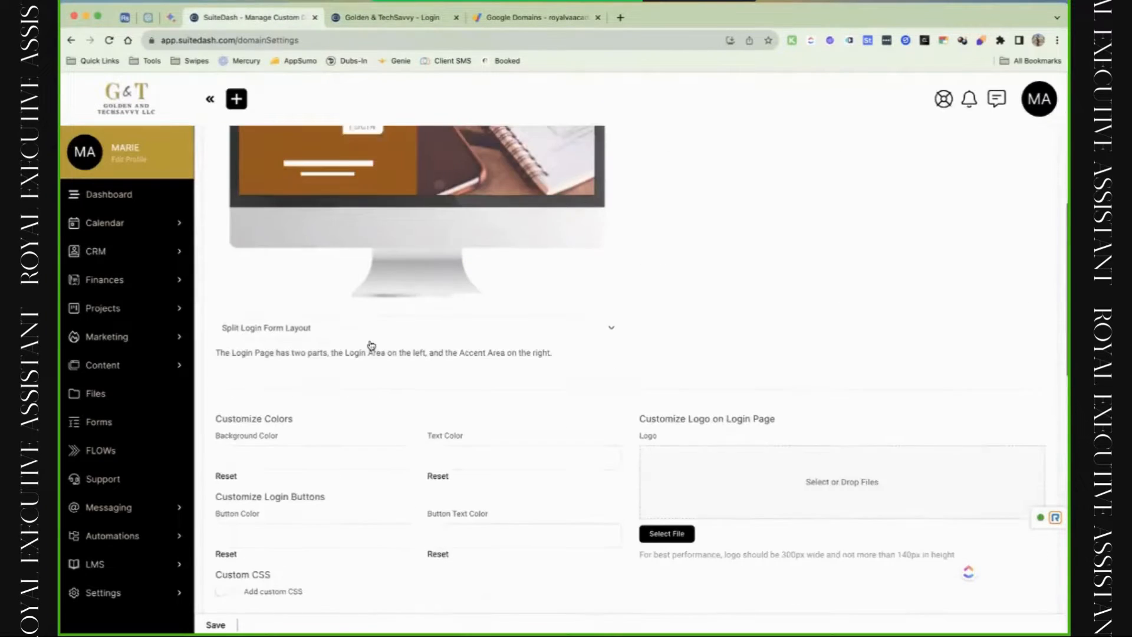
{"action": "left_click", "coordinate": [367, 323]}
{"action": "left_click", "coordinate": [355, 338]}
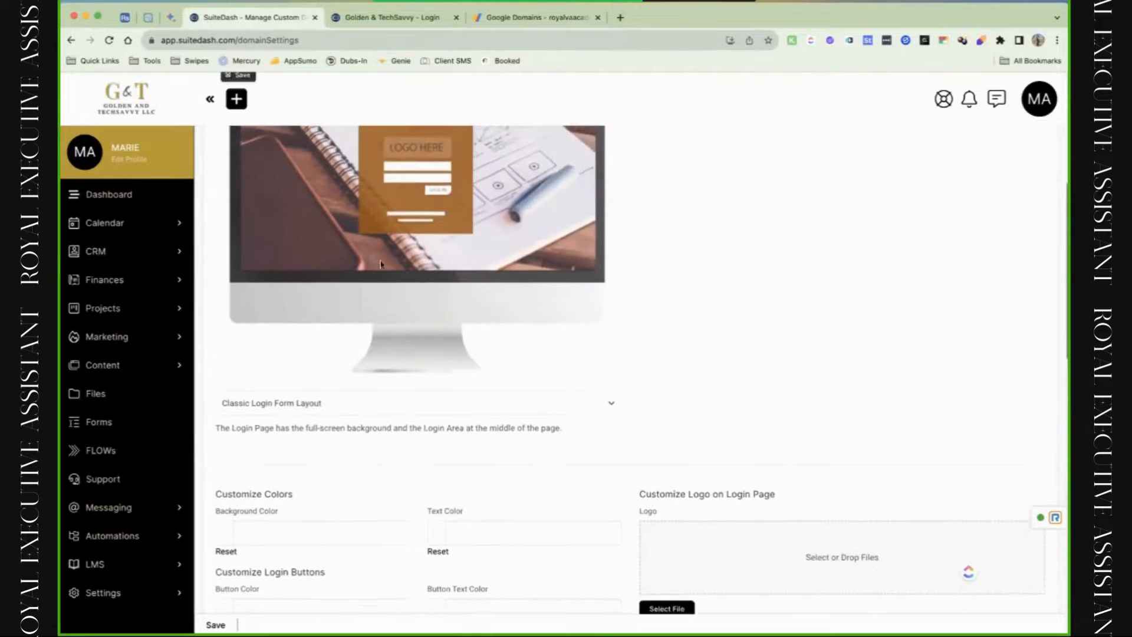
{"action": "scroll", "coordinate": [339, 413], "scroll_direction": "down", "scroll_amount": 7}
{"action": "scroll", "coordinate": [330, 460], "scroll_direction": "down", "scroll_amount": 2}
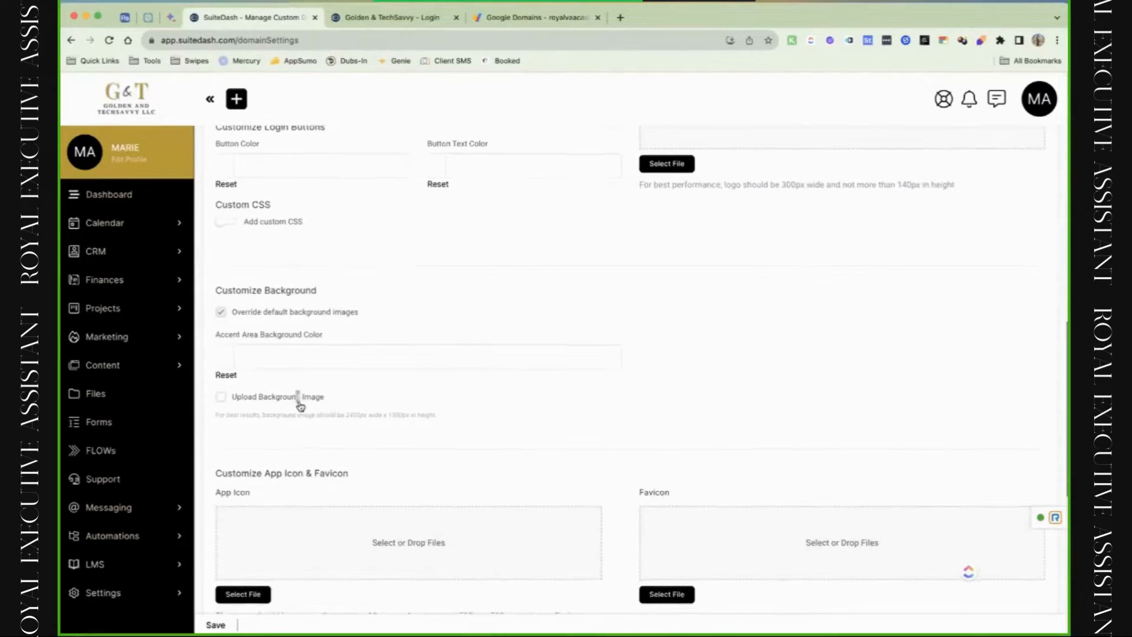
Enable Upload Background Image and upload DSC_0849-Enhanced-NR.jpg from Downloads.
{"action": "left_click", "coordinate": [296, 399]}
{"action": "left_click", "coordinate": [287, 434]}
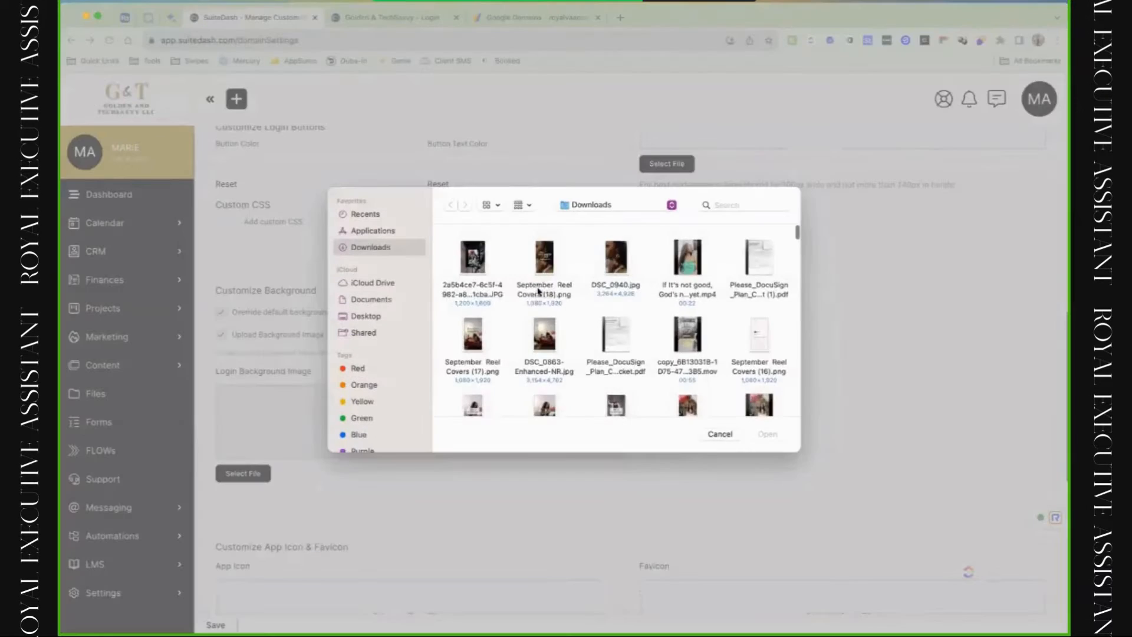
{"action": "scroll", "coordinate": [592, 311], "scroll_direction": "up", "scroll_amount": 2}
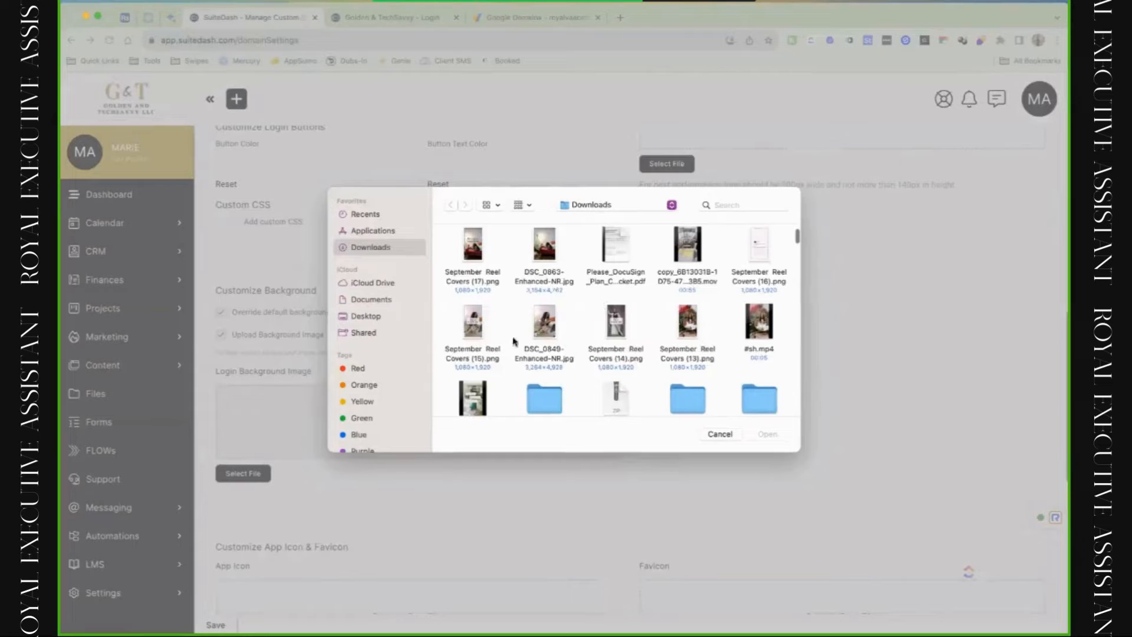
{"action": "scroll", "coordinate": [548, 338], "scroll_direction": "down", "scroll_amount": 4}
{"action": "scroll", "coordinate": [582, 333], "scroll_direction": "up", "scroll_amount": 4}
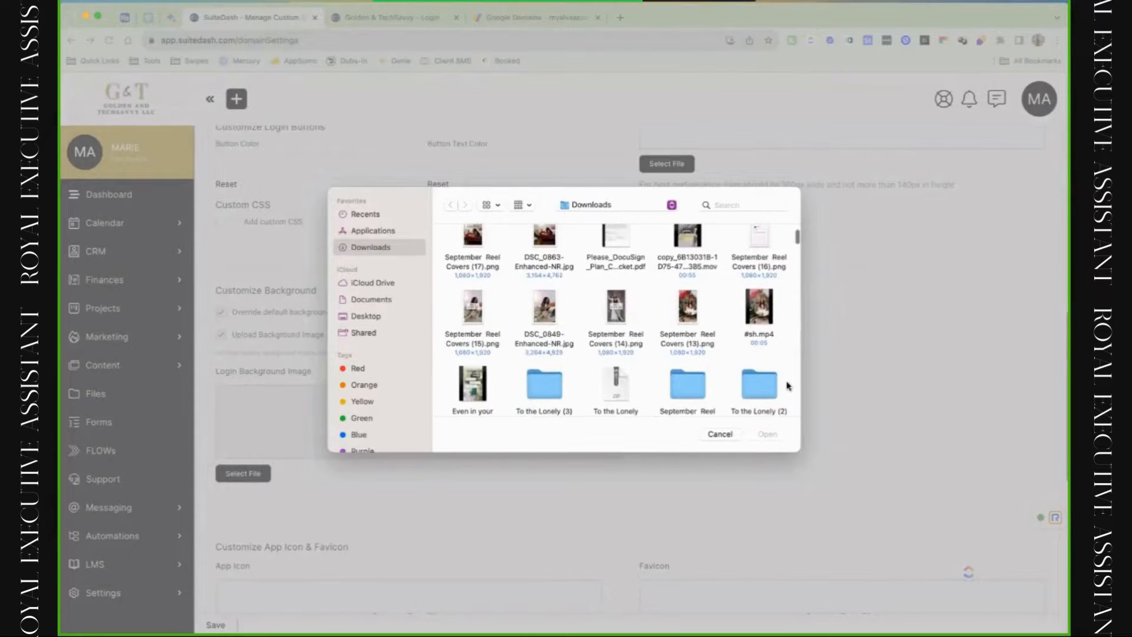
{"action": "left_click", "coordinate": [544, 309]}
{"action": "left_click", "coordinate": [767, 434]}
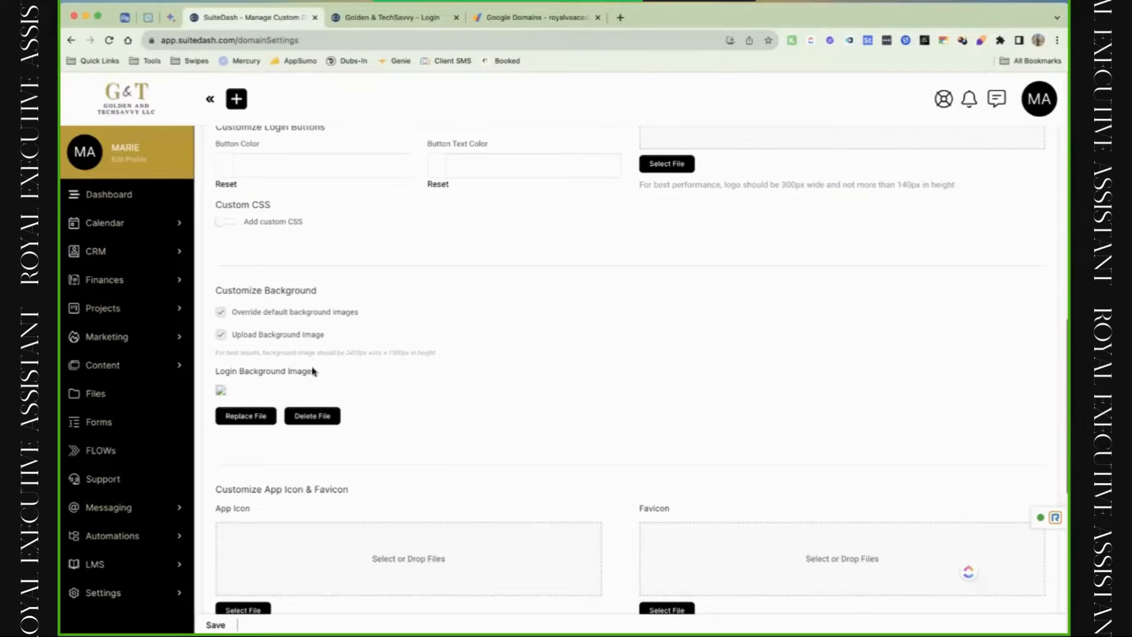
Replace the background with Graphic Design.png, then cancel a further replacement.
{"action": "left_click", "coordinate": [247, 414]}
{"action": "scroll", "coordinate": [573, 366], "scroll_direction": "down", "scroll_amount": 5}
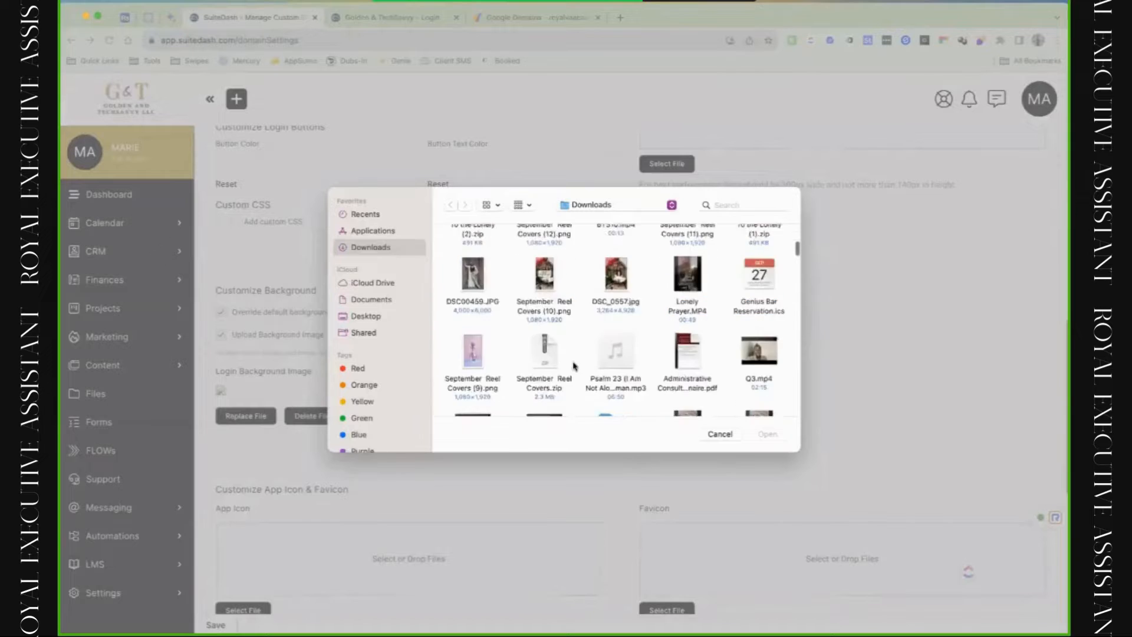
{"action": "scroll", "coordinate": [574, 366], "scroll_direction": "down", "scroll_amount": 8}
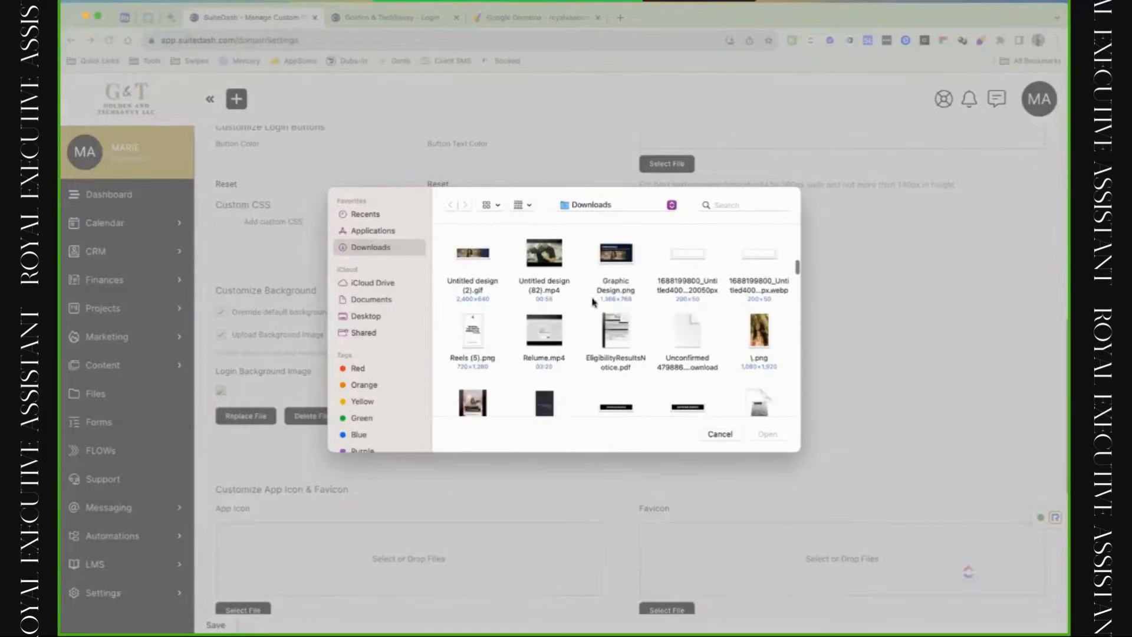
{"action": "left_click", "coordinate": [615, 263]}
{"action": "left_click", "coordinate": [766, 434]}
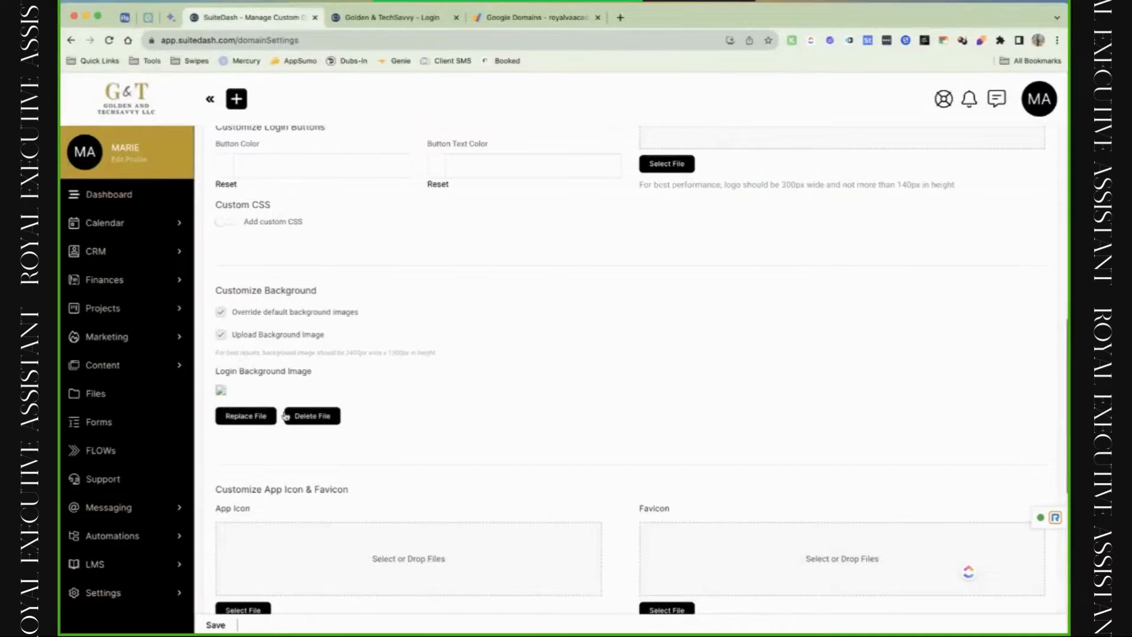
{"action": "left_click", "coordinate": [269, 419]}
{"action": "right_click", "coordinate": [603, 349]}
{"action": "left_click", "coordinate": [743, 447]}
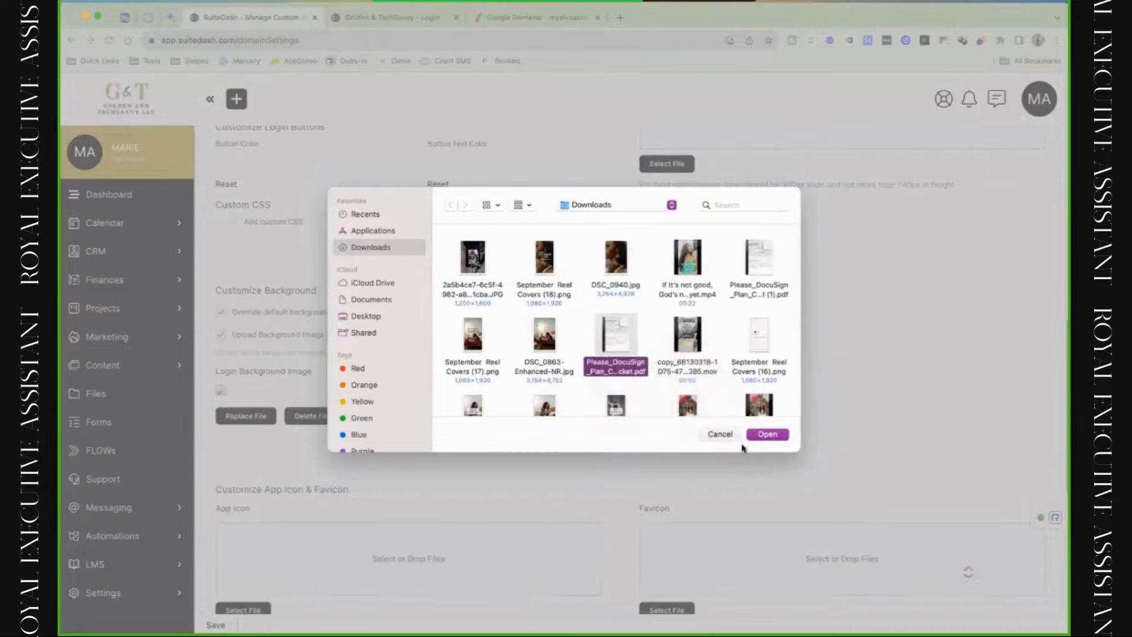
{"action": "left_click", "coordinate": [729, 437]}
{"action": "scroll", "coordinate": [580, 408], "scroll_direction": "up", "scroll_amount": 11}
{"action": "scroll", "coordinate": [354, 475], "scroll_direction": "down", "scroll_amount": 2}
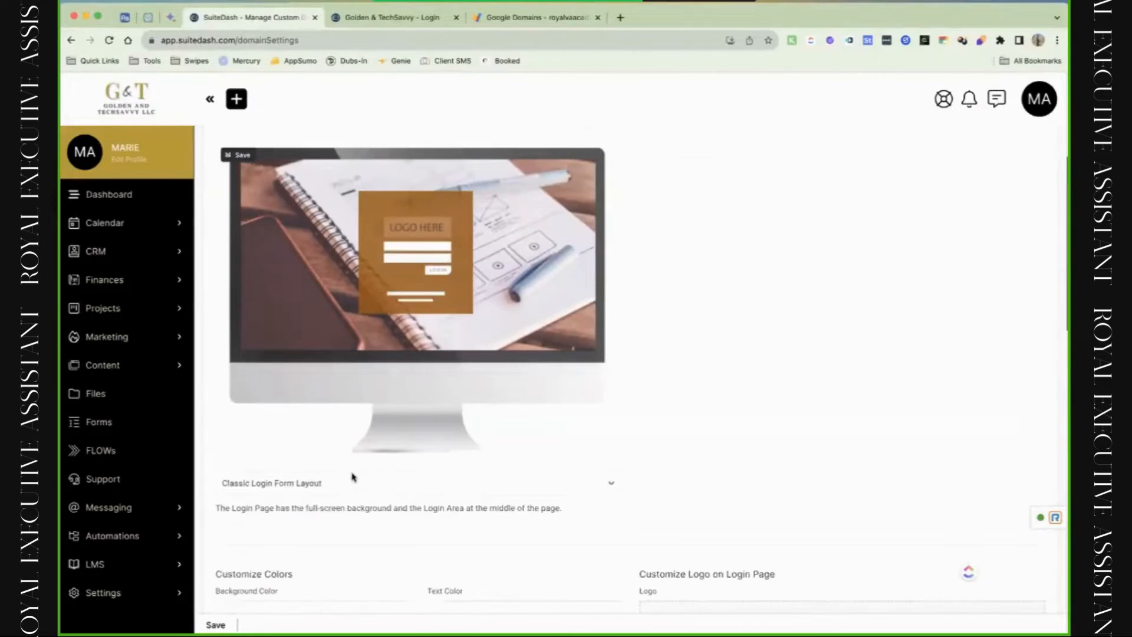
Switch the login page back to the Split Login Form Layout.
{"action": "scroll", "coordinate": [354, 476], "scroll_direction": "down", "scroll_amount": 1}
{"action": "left_click", "coordinate": [361, 459]}
{"action": "left_click", "coordinate": [360, 475]}
Upload DSC_0863-Enhanced-NR.jpg as the background and save the settings.
{"action": "scroll", "coordinate": [321, 495], "scroll_direction": "down", "scroll_amount": 8}
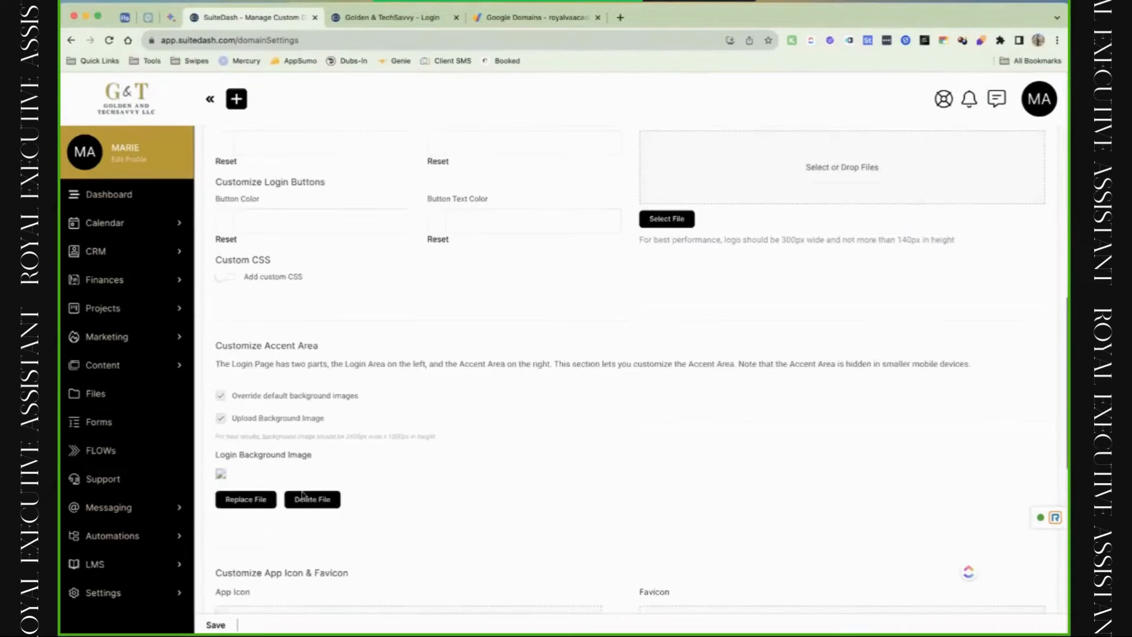
{"action": "scroll", "coordinate": [303, 495], "scroll_direction": "down", "scroll_amount": 1}
{"action": "left_click", "coordinate": [258, 462]}
{"action": "left_click", "coordinate": [569, 383]}
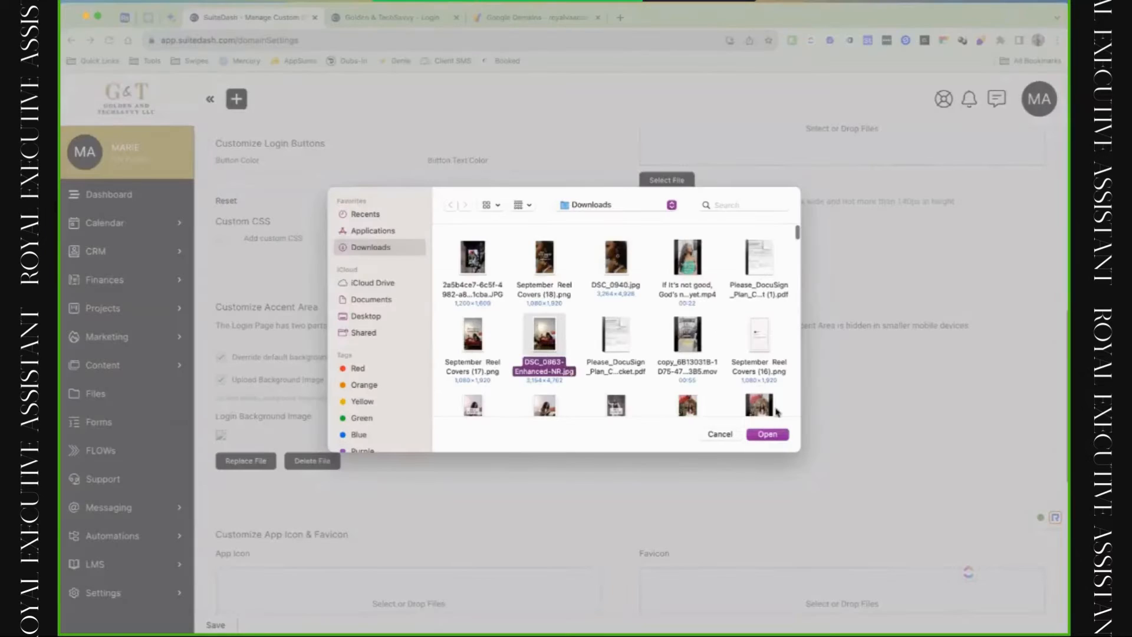
{"action": "left_click", "coordinate": [768, 434]}
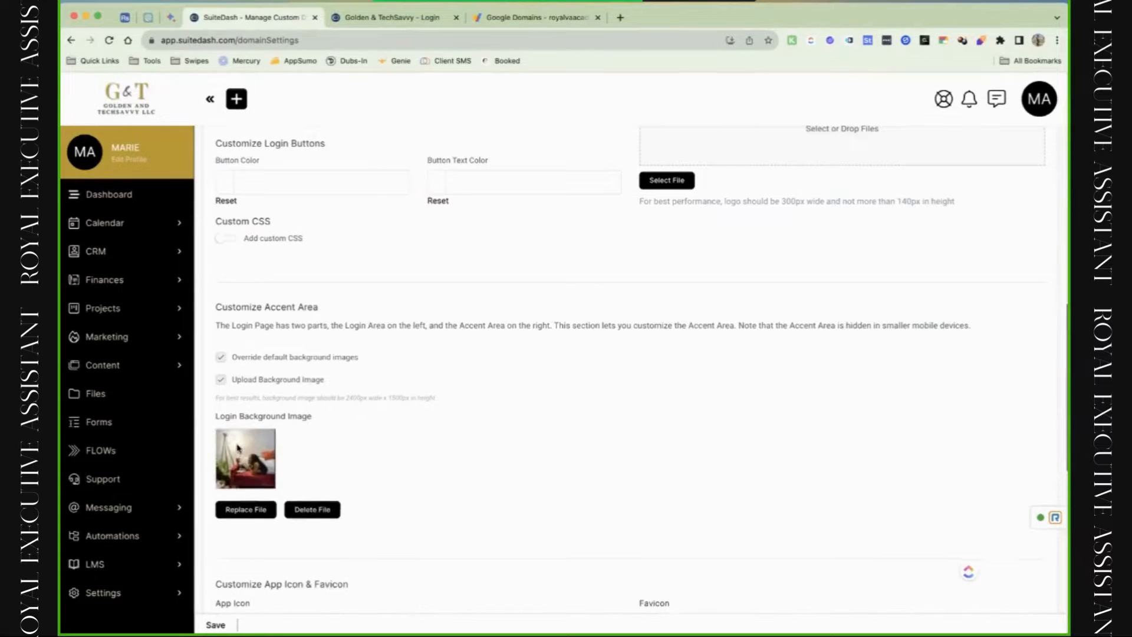
{"action": "scroll", "coordinate": [323, 515], "scroll_direction": "down", "scroll_amount": 1}
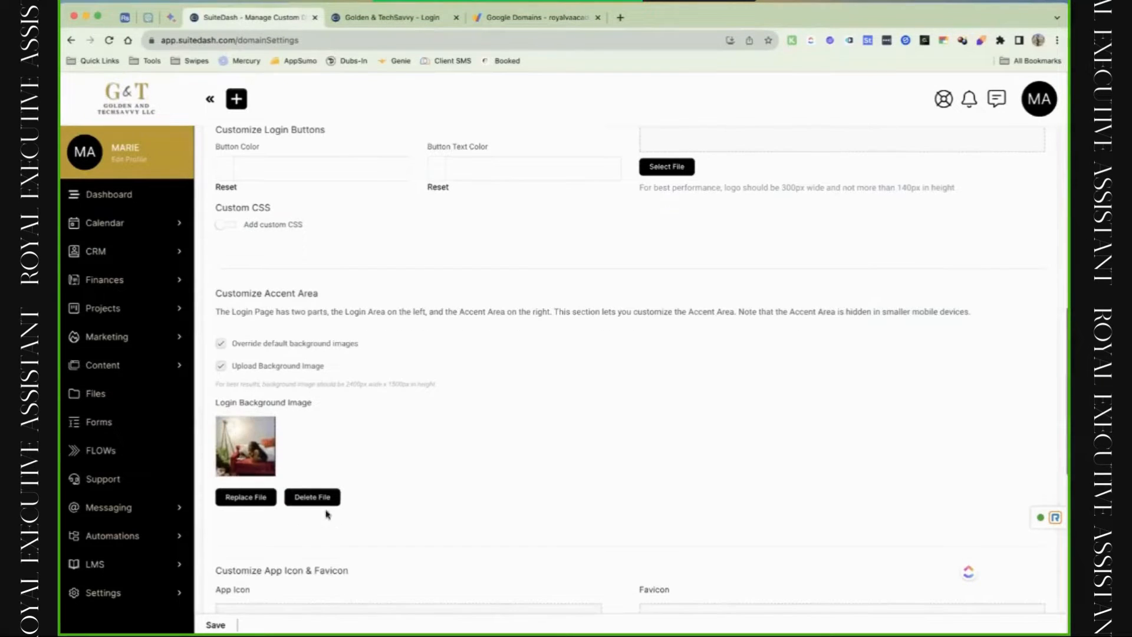
{"action": "left_click", "coordinate": [270, 623]}
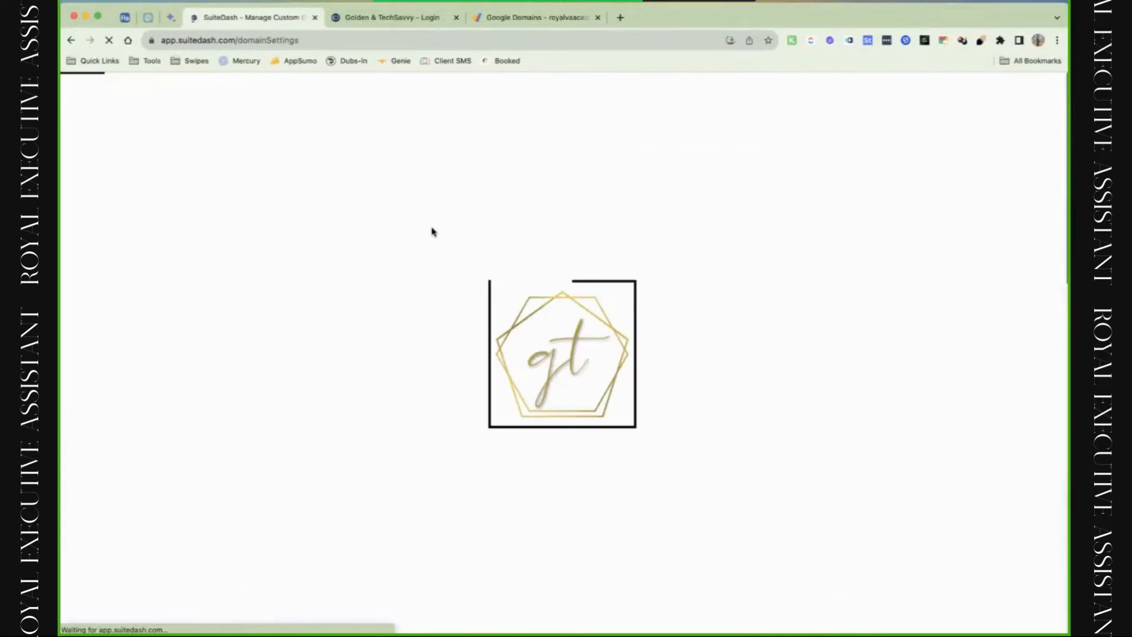
Reload the golden.royalvaacademy.com login tab to see the new background, then return to settings.
{"action": "left_click", "coordinate": [544, 26]}
{"action": "left_click", "coordinate": [424, 17]}
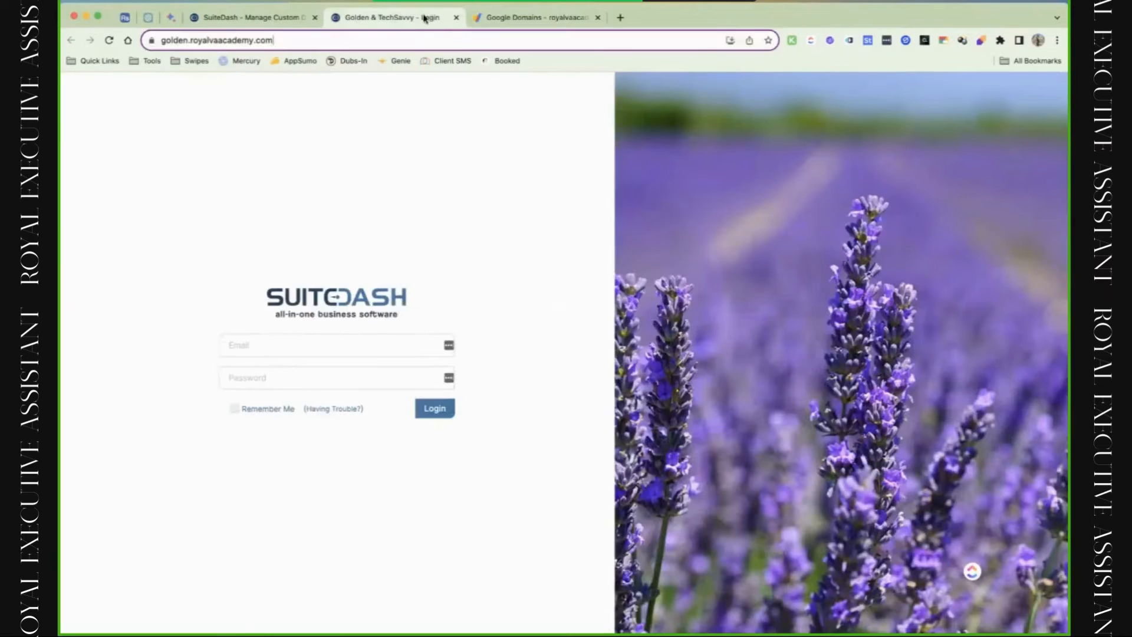
{"action": "key", "text": "super+r"}
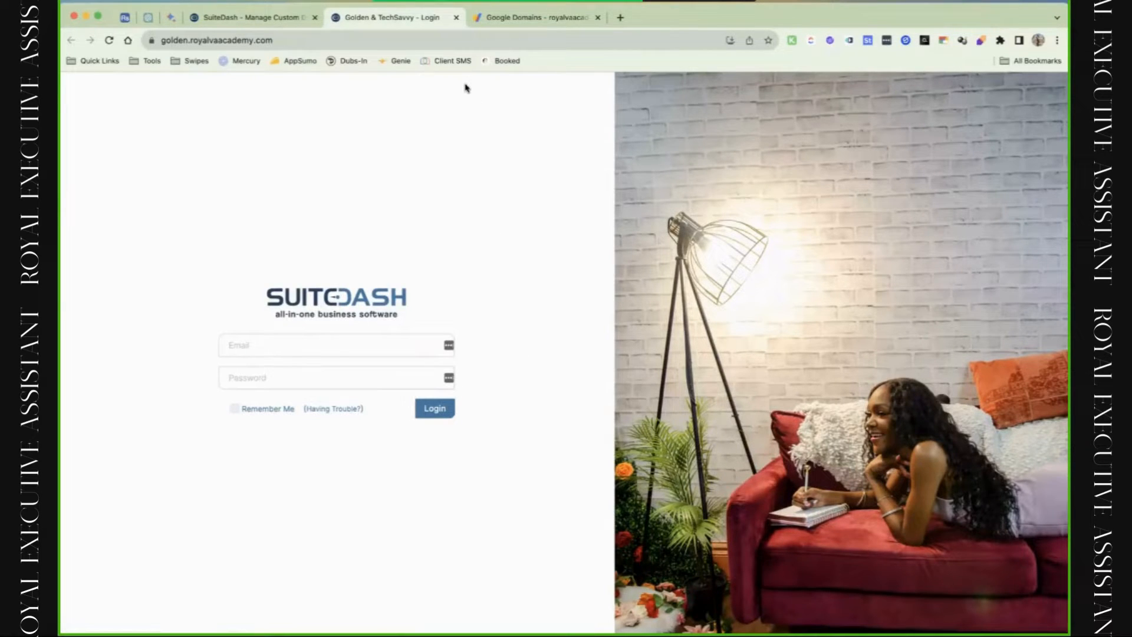
{"action": "left_click", "coordinate": [293, 20]}
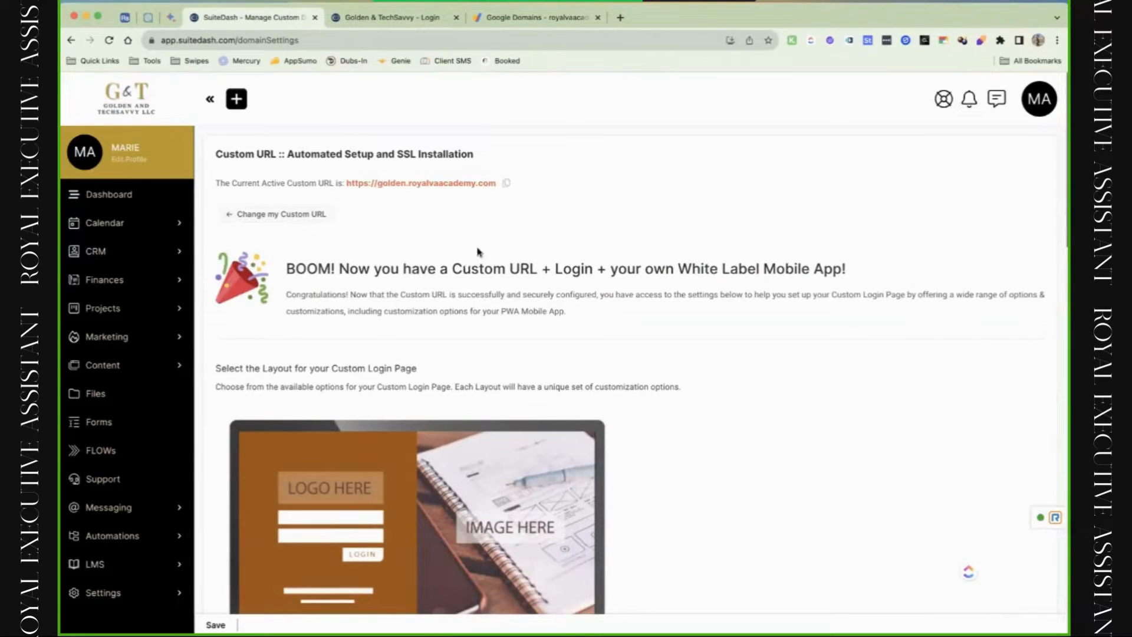
View Friendly URLs, abandon a new friendly URL form, then open the Forms list.
{"action": "left_click", "coordinate": [1029, 109]}
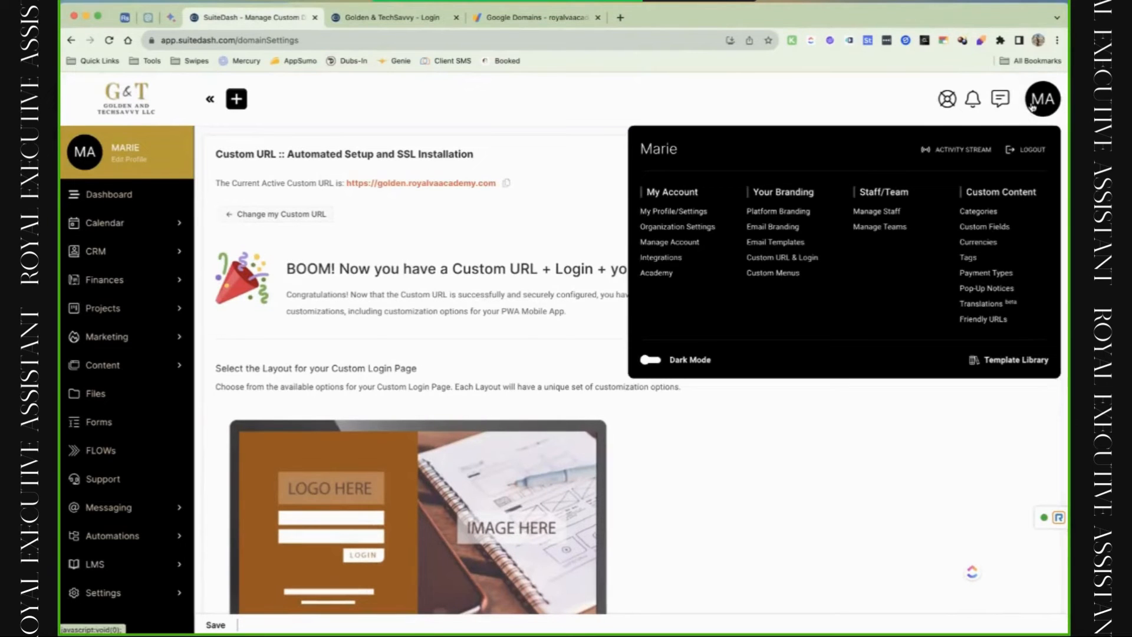
{"action": "left_click", "coordinate": [1003, 320]}
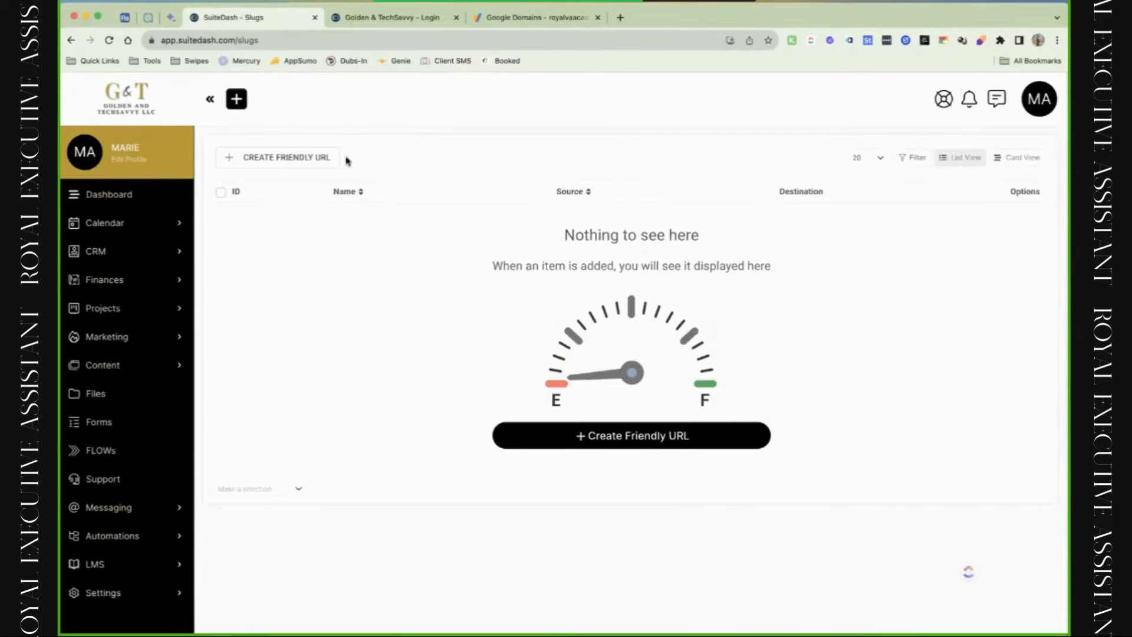
{"action": "left_click", "coordinate": [325, 163]}
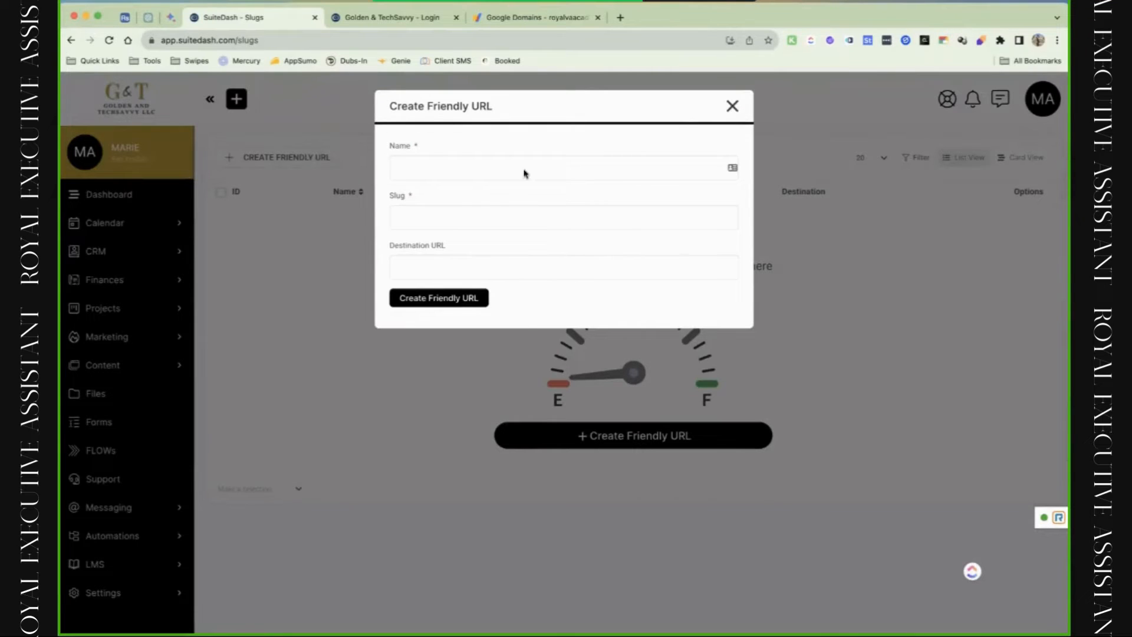
{"action": "left_click", "coordinate": [441, 176]}
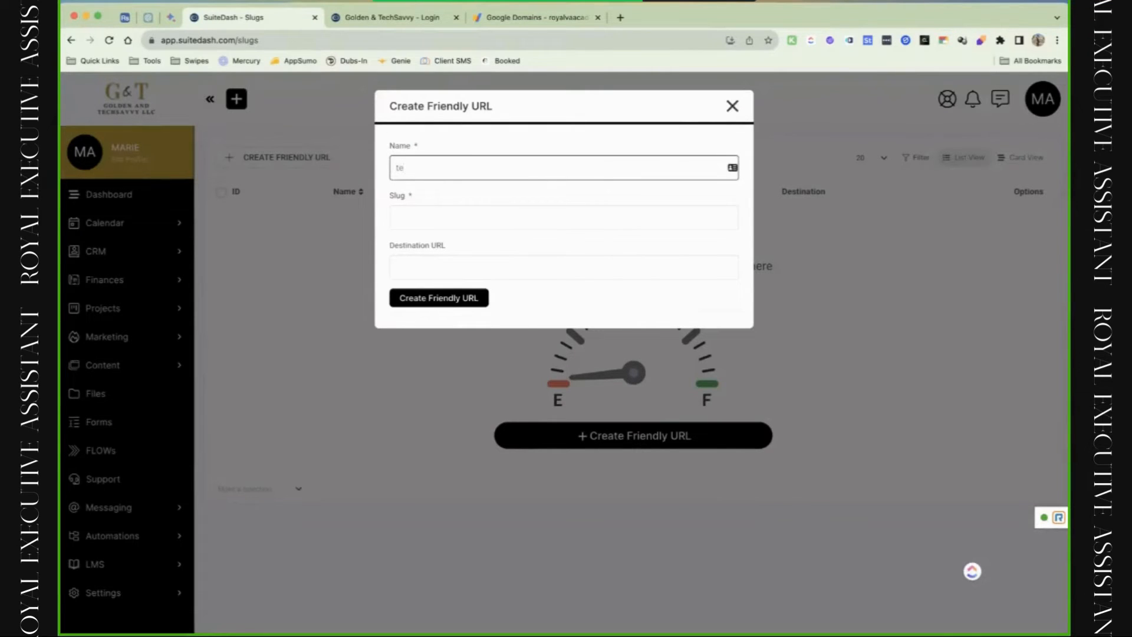
{"action": "left_click", "coordinate": [730, 106]}
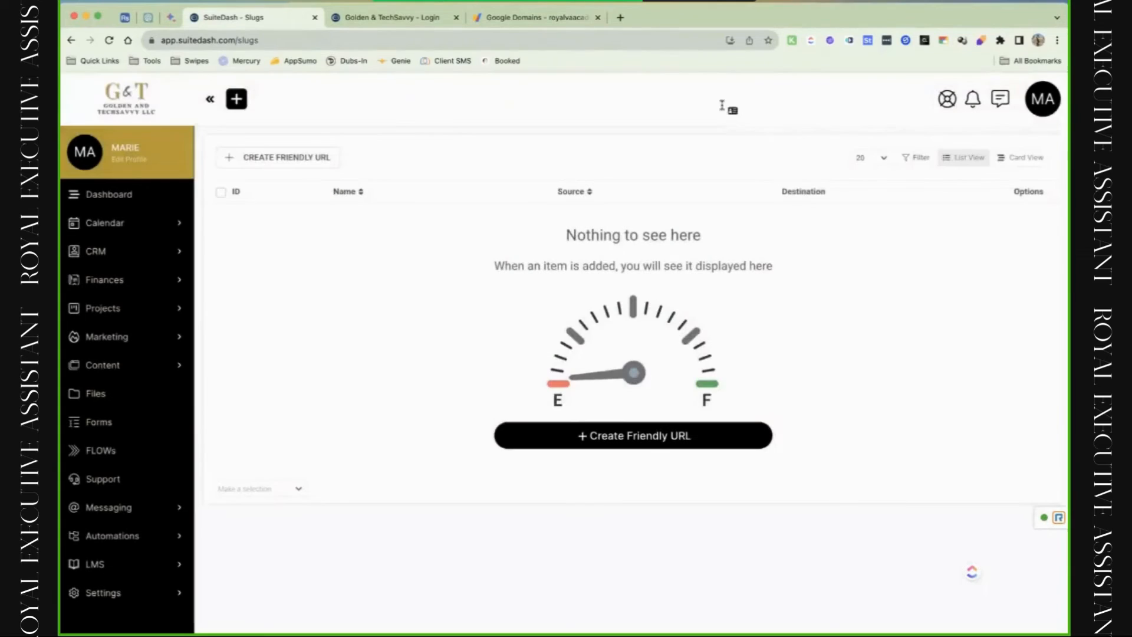
{"action": "left_click", "coordinate": [114, 437]}
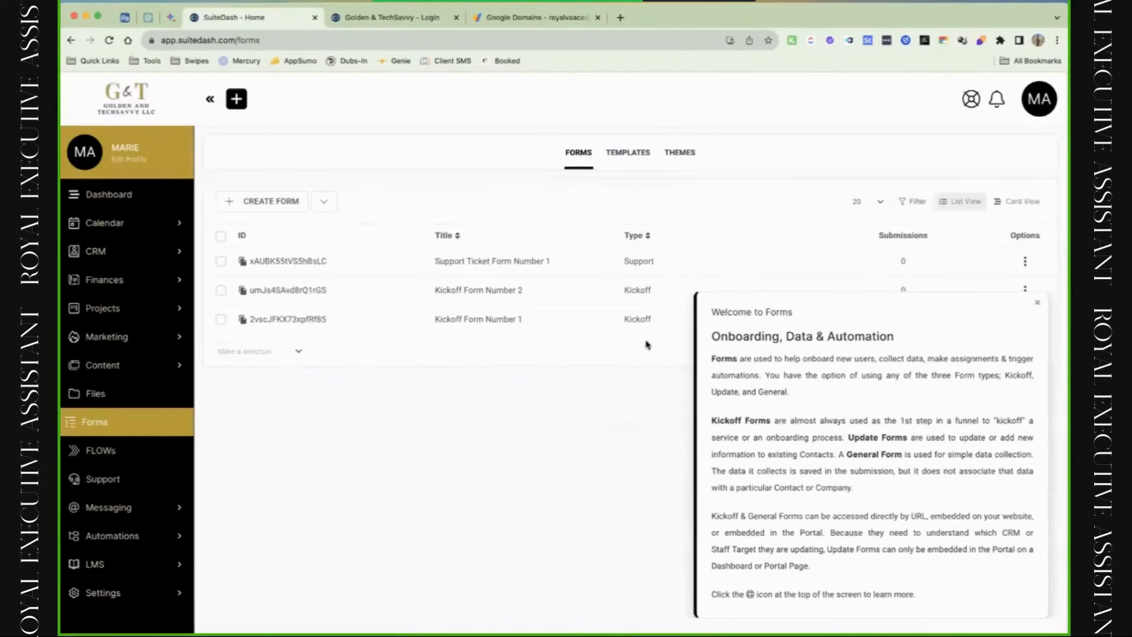
Open Link / Embed for Support Ticket Form Number 1.
{"action": "left_click", "coordinate": [1037, 302]}
{"action": "left_click", "coordinate": [1025, 262]}
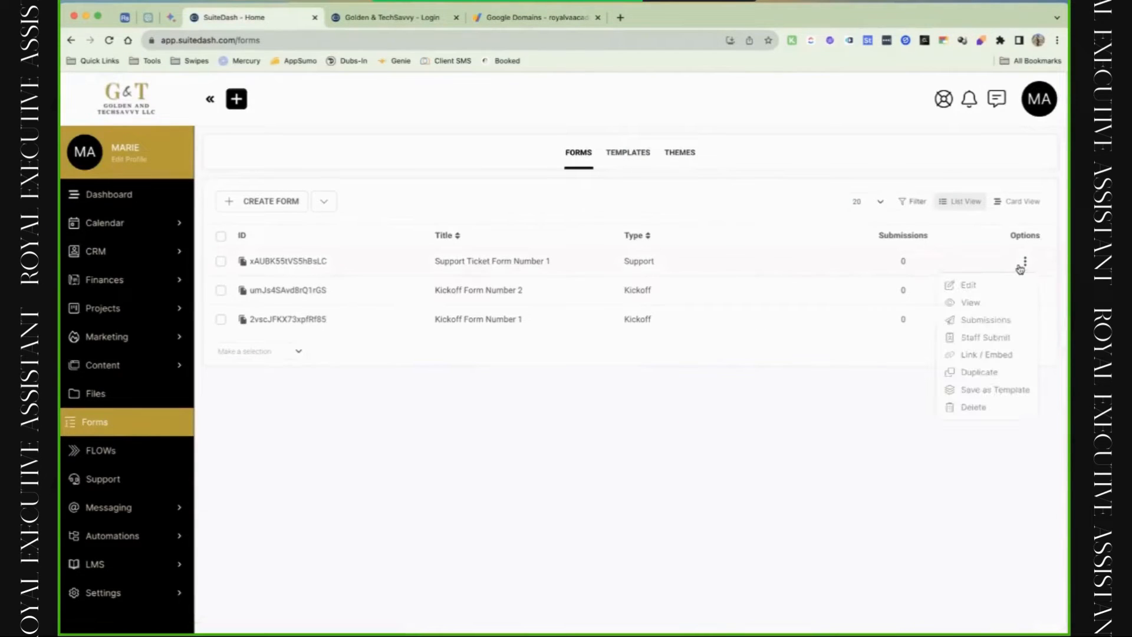
{"action": "left_click", "coordinate": [1004, 354]}
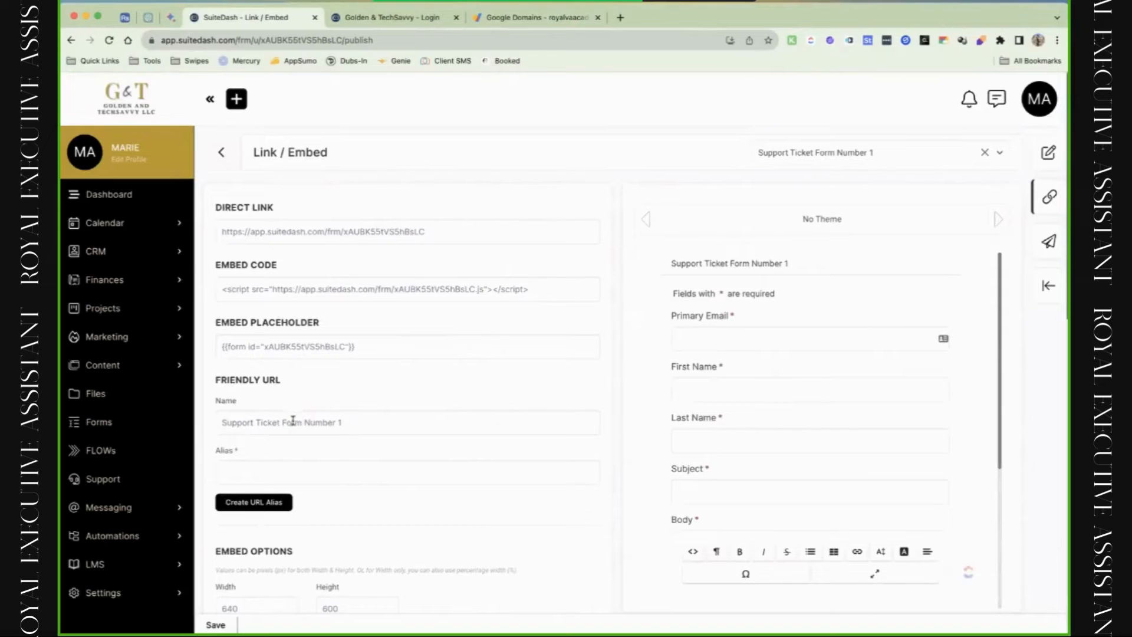
Create the URL alias 'ticket' and copy the resulting alias URL.
{"action": "left_click", "coordinate": [340, 424]}
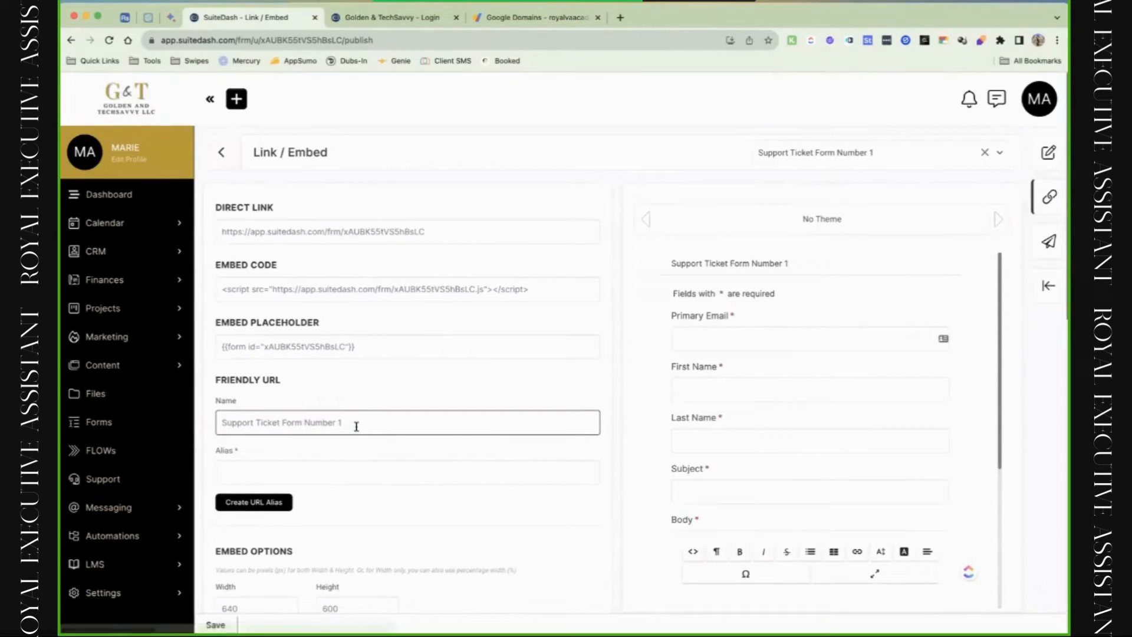
{"action": "left_click", "coordinate": [343, 475]}
{"action": "type", "text": "tuc"}
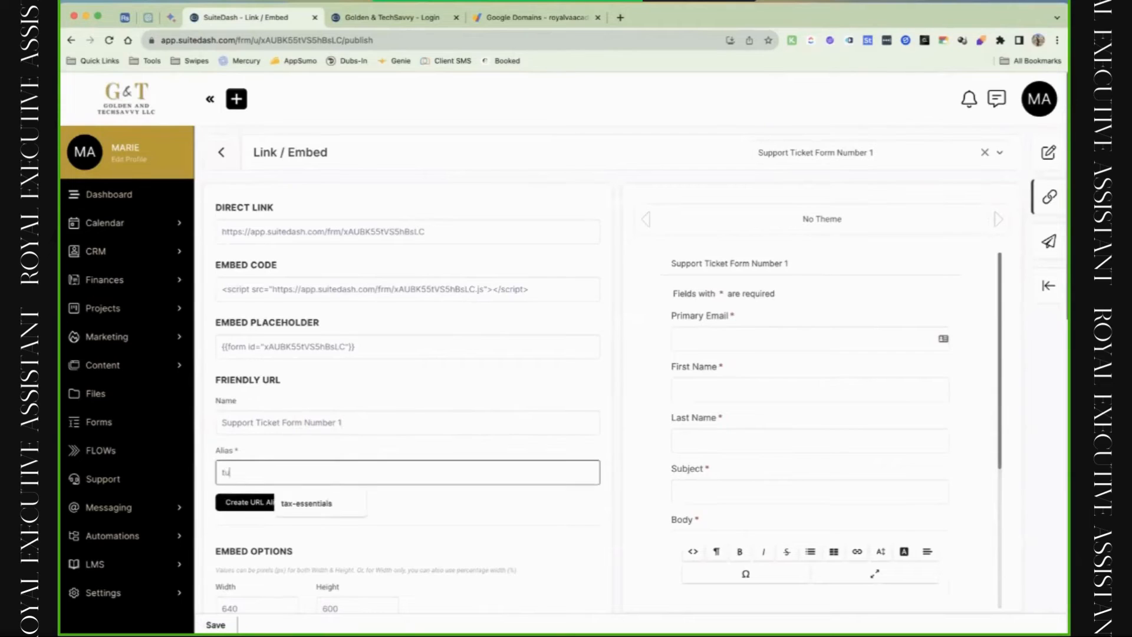
{"action": "type", "text": "k"}
{"action": "key", "text": "BackSpace"}
{"action": "key", "text": "BackSpace"}
{"action": "key", "text": "BackSpace"}
{"action": "type", "text": "ik"}
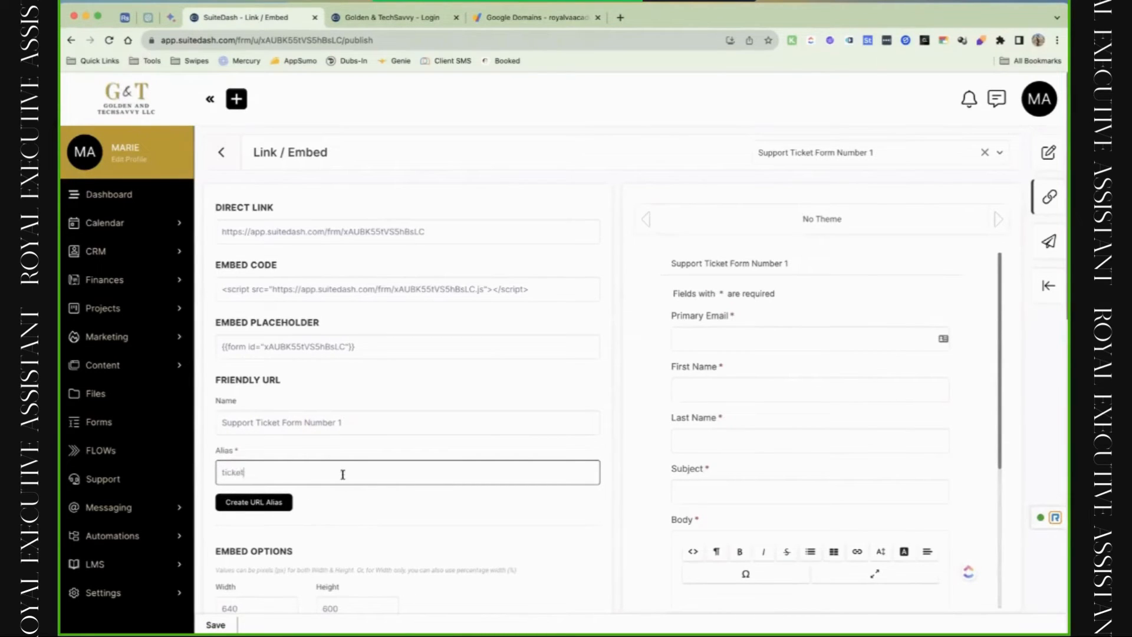
{"action": "left_click", "coordinate": [288, 504]}
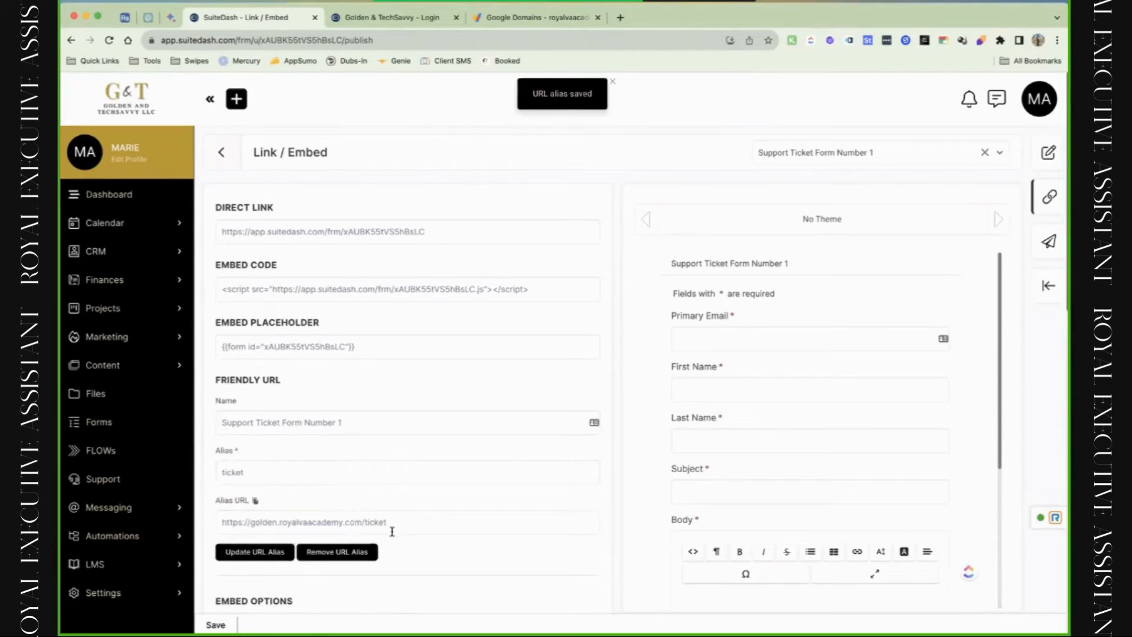
{"action": "double_click", "coordinate": [242, 526]}
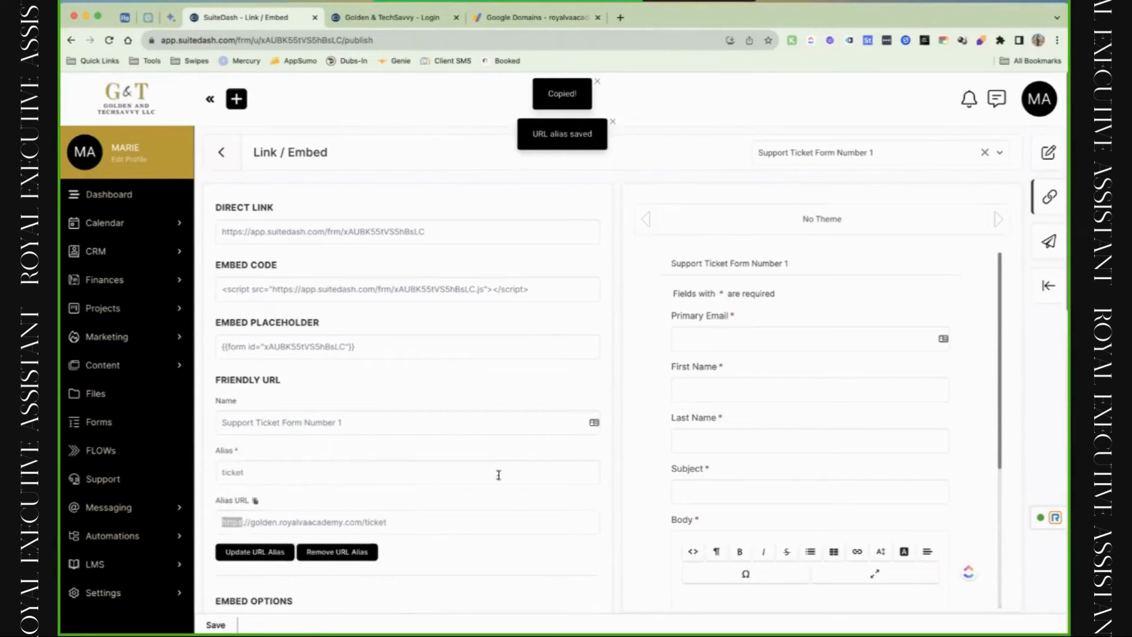
Load golden.royalvaacademy.com/ticket in a new tab to verify the support form.
{"action": "left_click", "coordinate": [620, 17]}
{"action": "key", "text": "super+v"}
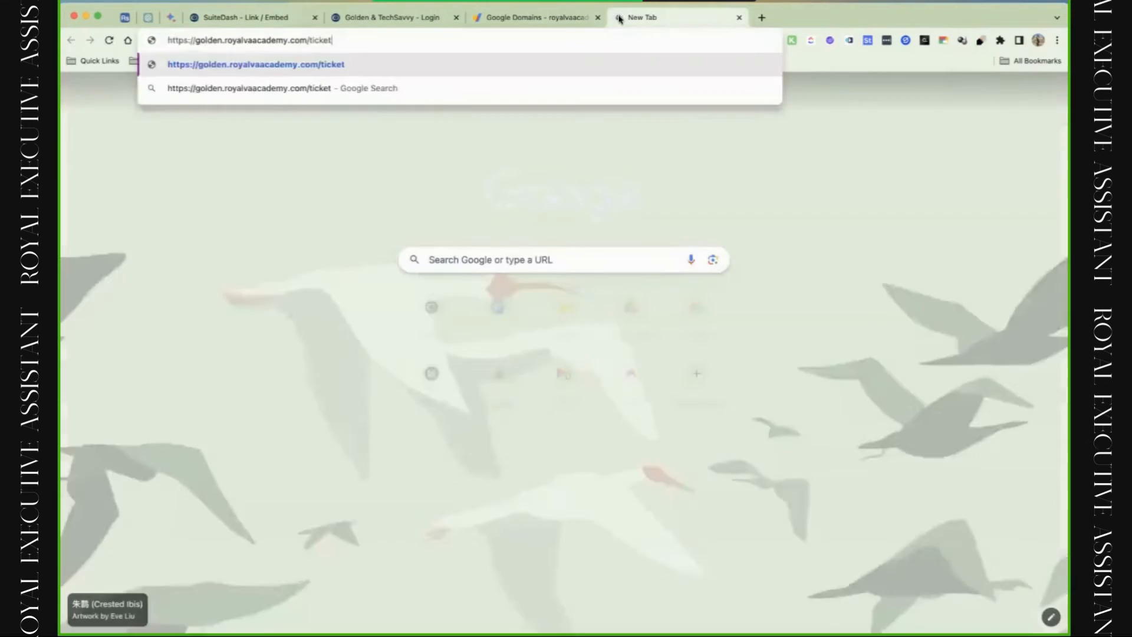
{"action": "key", "text": "Return"}
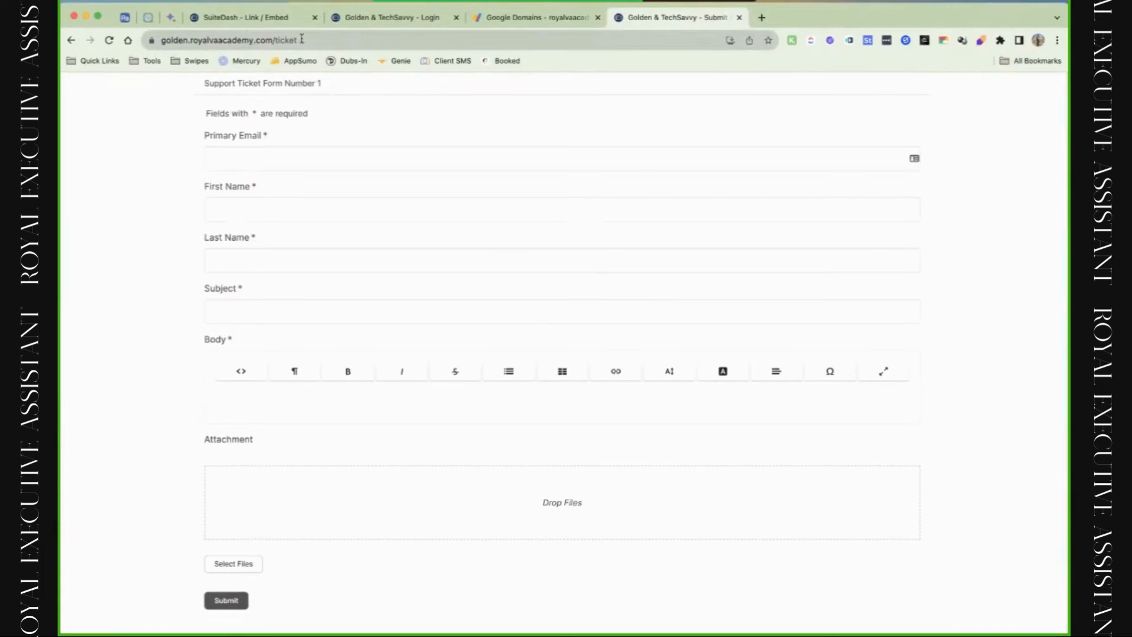
Close the login page tab and open the Friendly URLs list from the Link / Embed page.
{"action": "left_click", "coordinate": [537, 18]}
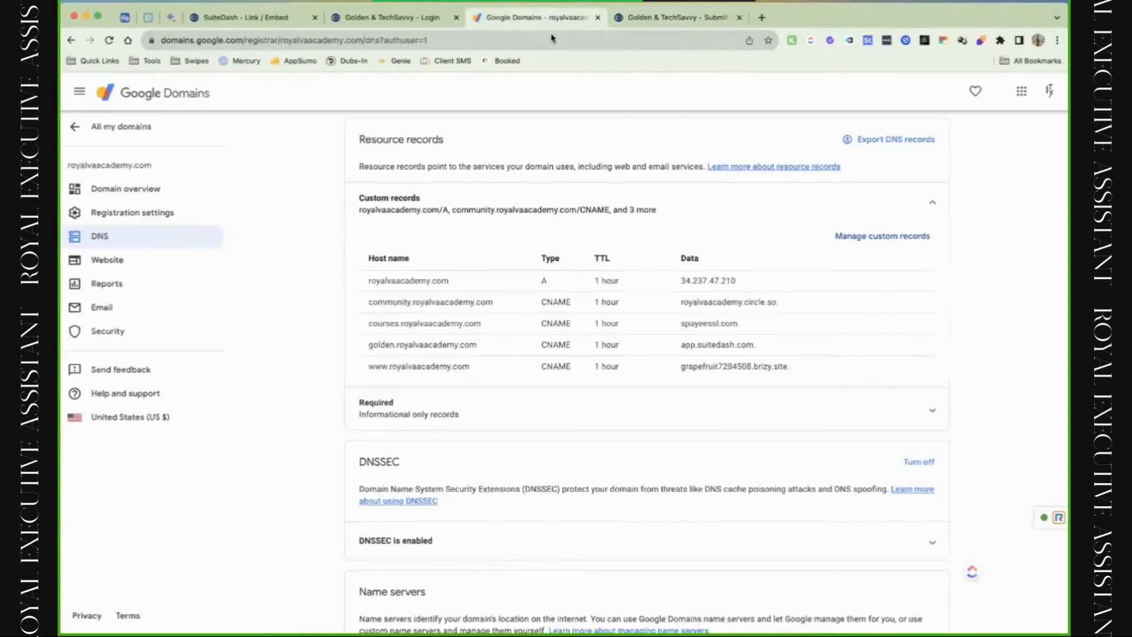
{"action": "left_click", "coordinate": [411, 18]}
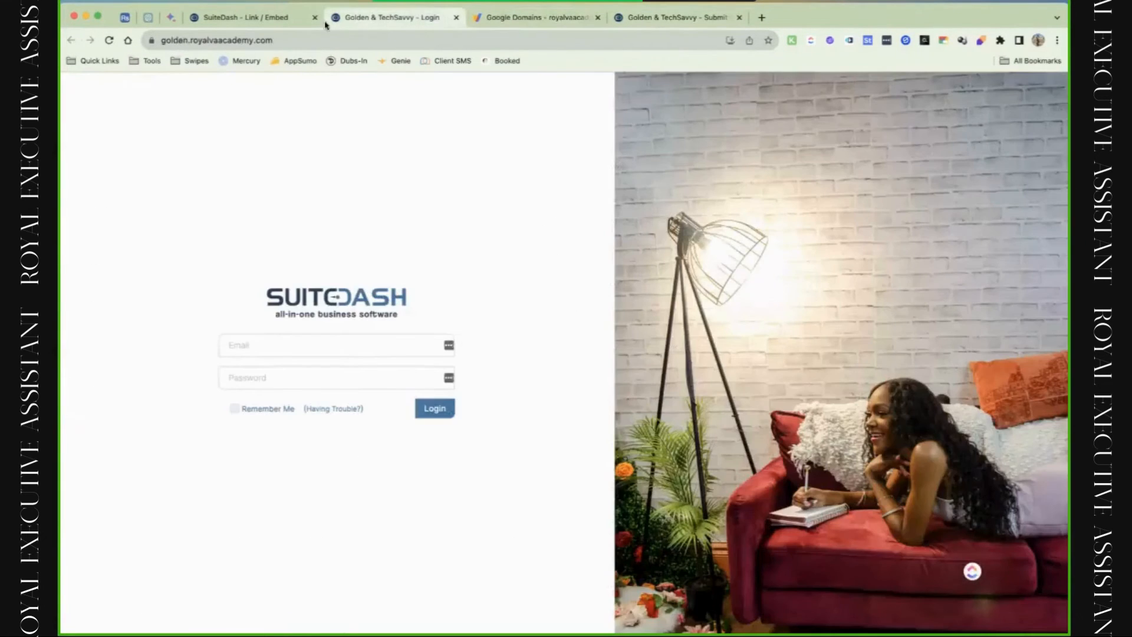
{"action": "left_click", "coordinate": [455, 19]}
{"action": "left_click", "coordinate": [253, 20]}
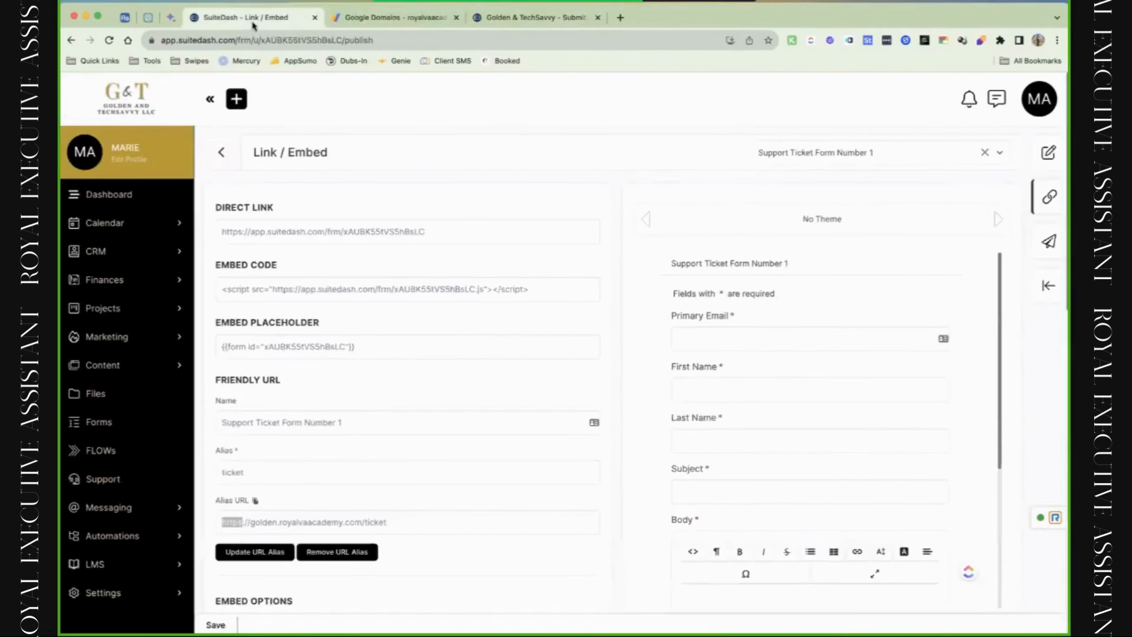
{"action": "left_click", "coordinate": [1039, 116]}
{"action": "left_click", "coordinate": [984, 319]}
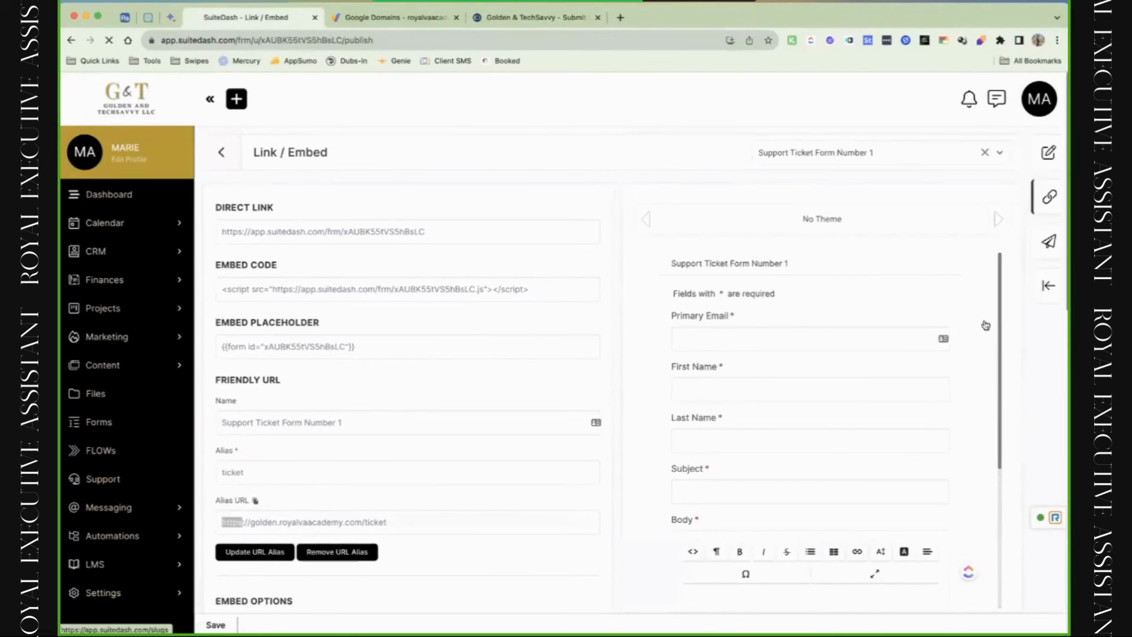